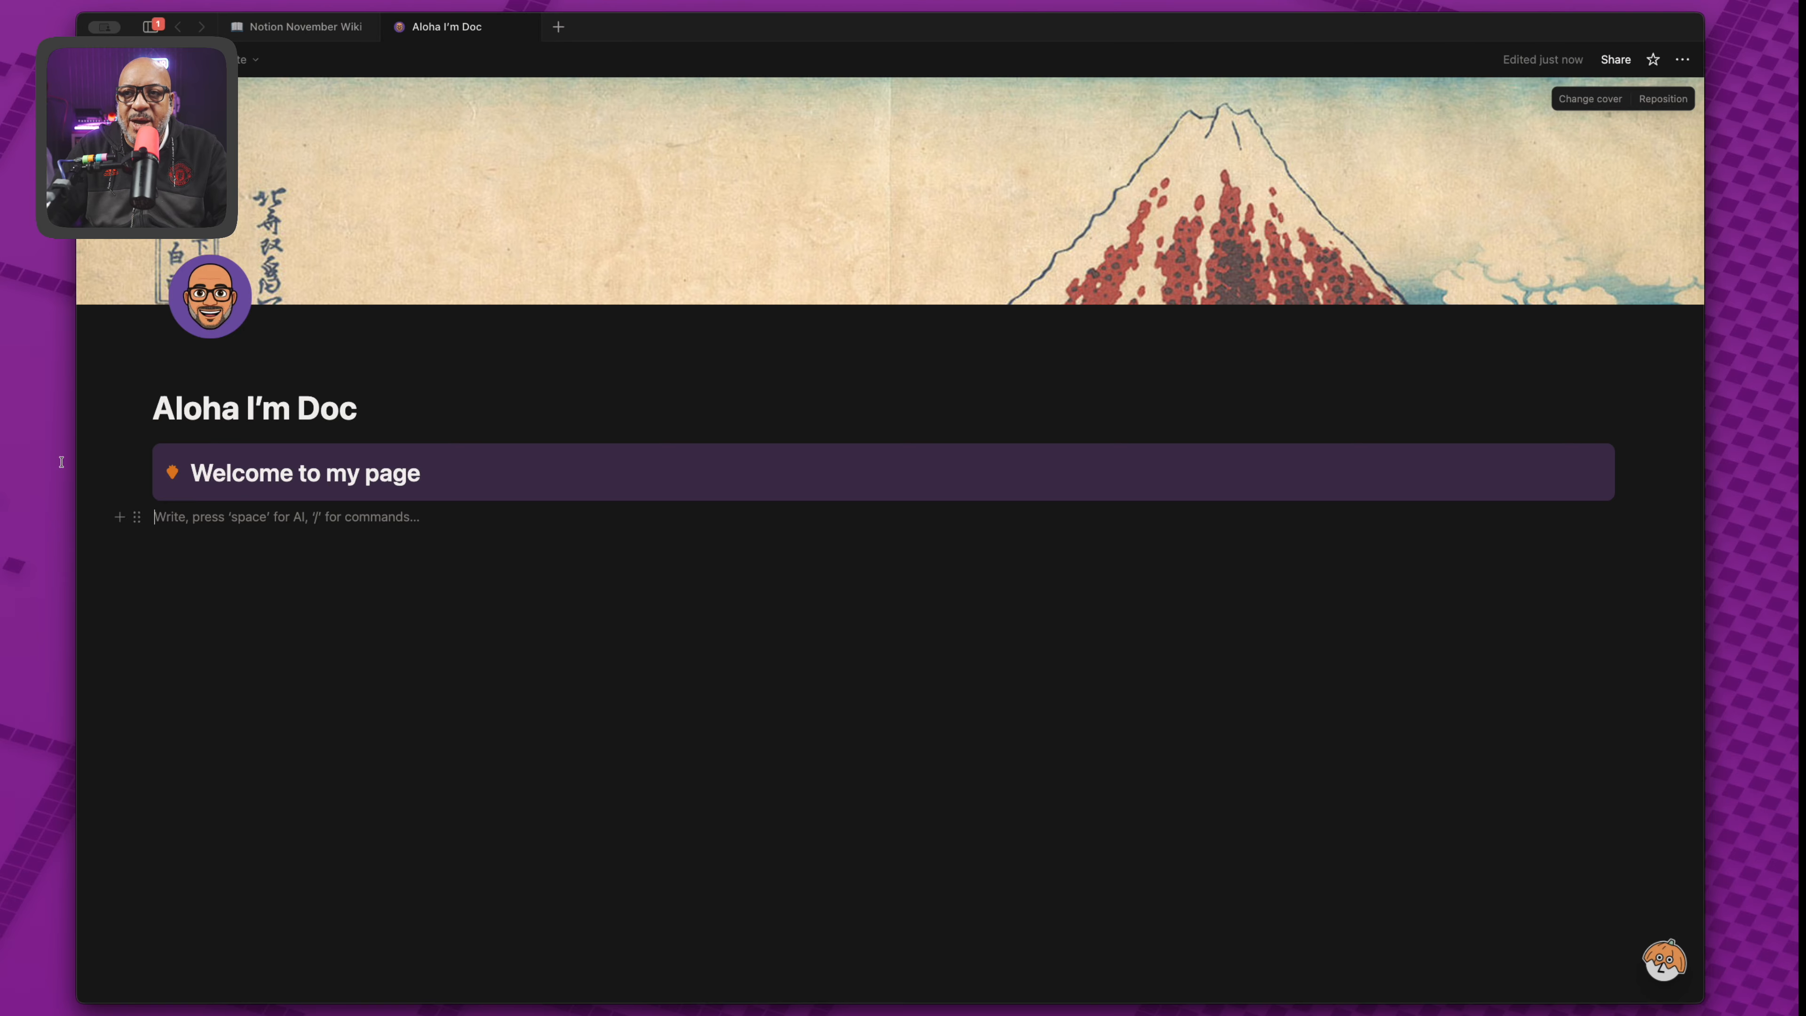
Generate three Lorem ipsum paragraphs under the callout's 'Welcome to my page' heading, leaving a nested empty line.
click(136, 455)
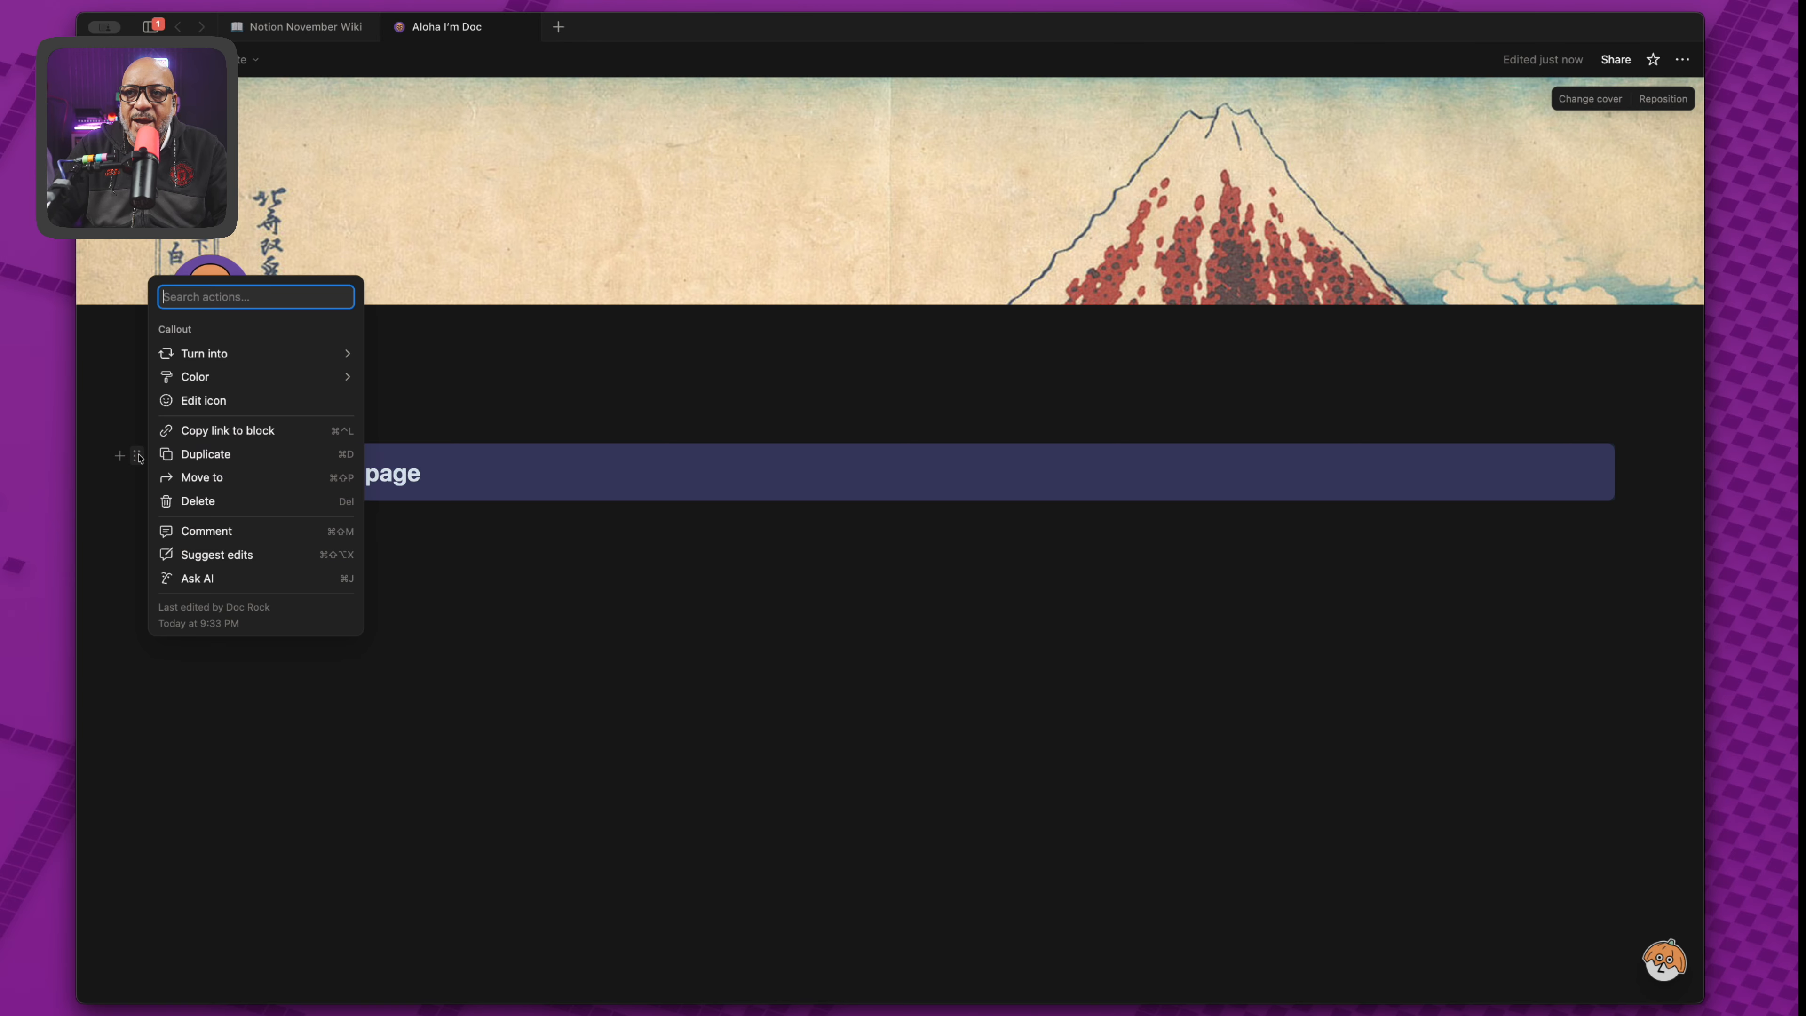
mouse_move(251, 356)
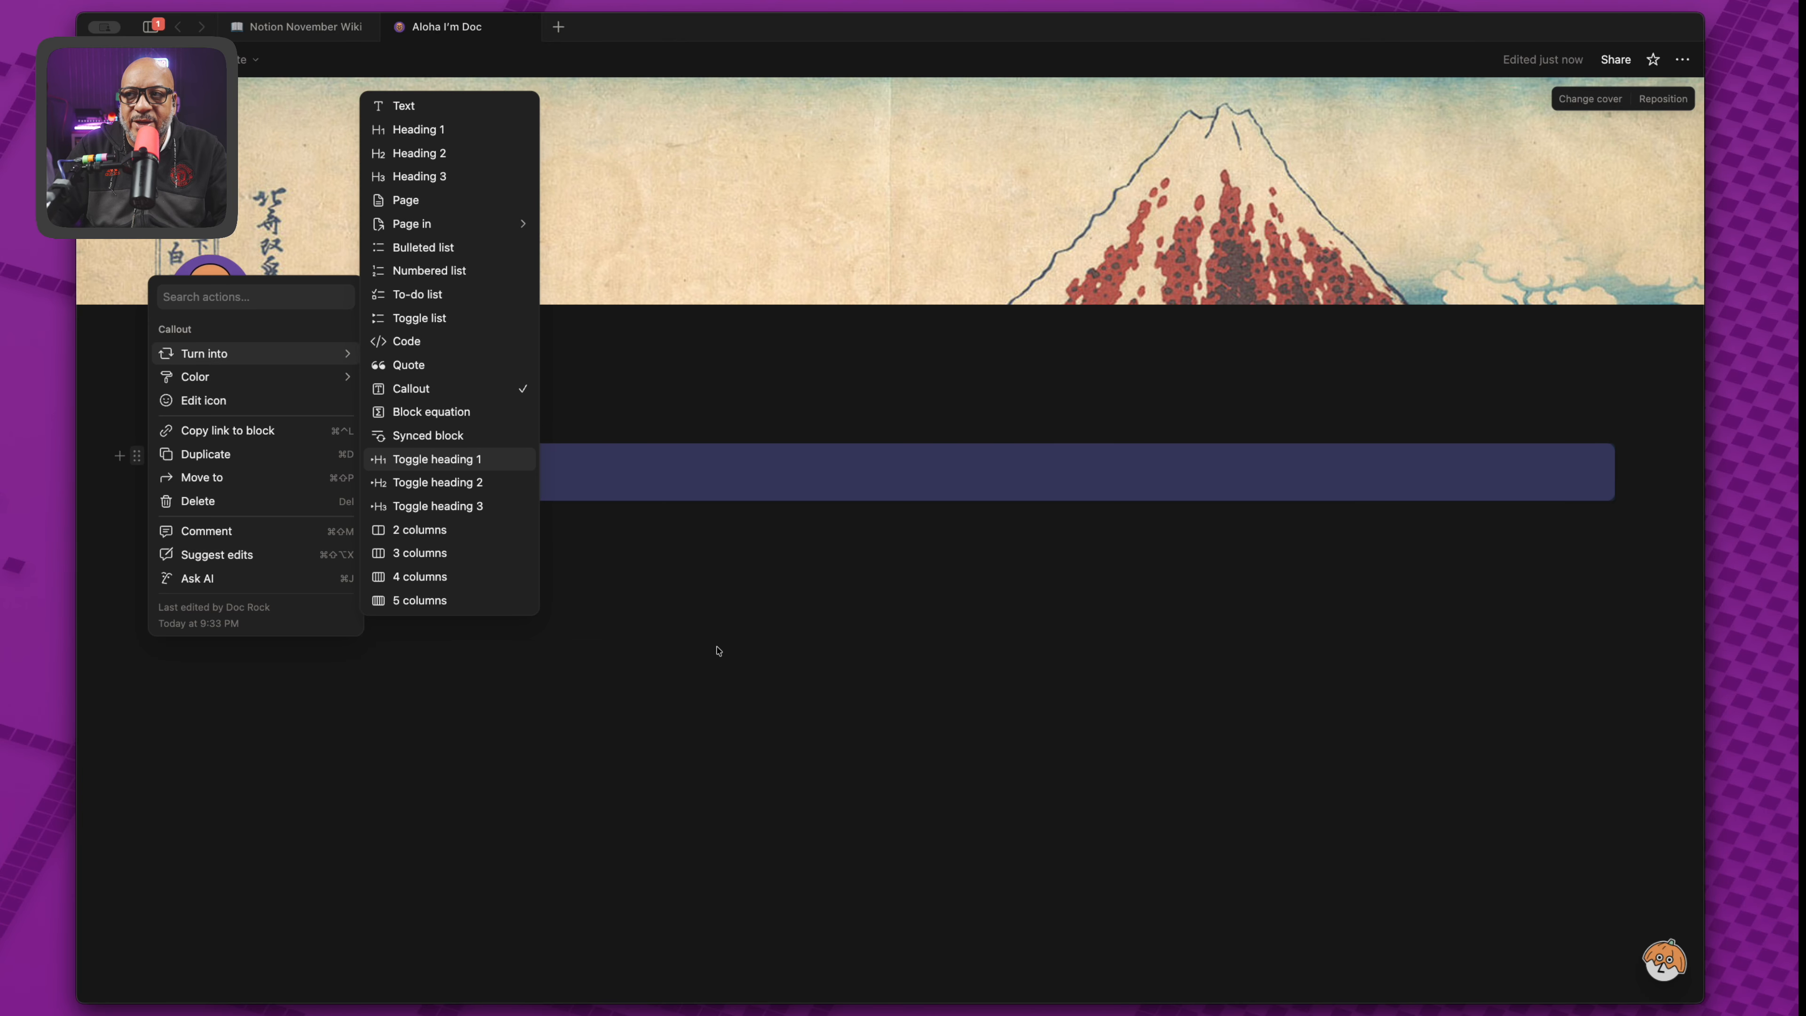
click(677, 639)
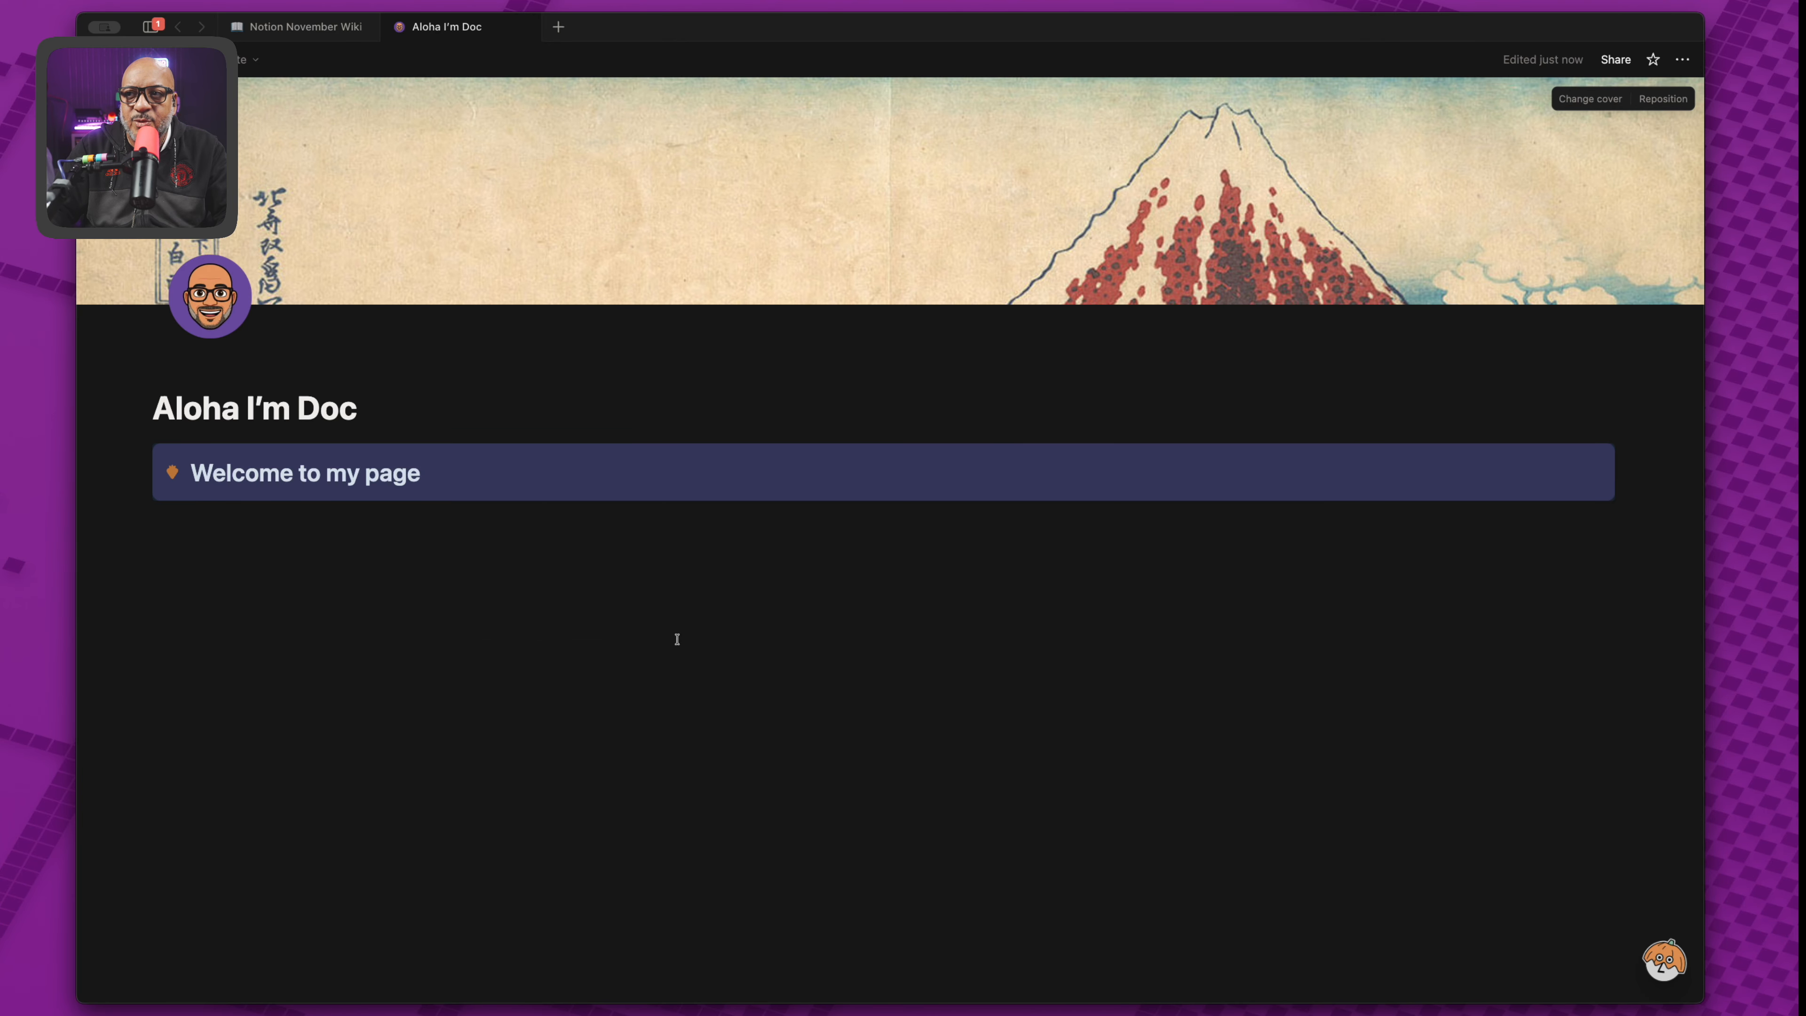
click(467, 472)
key(Return)
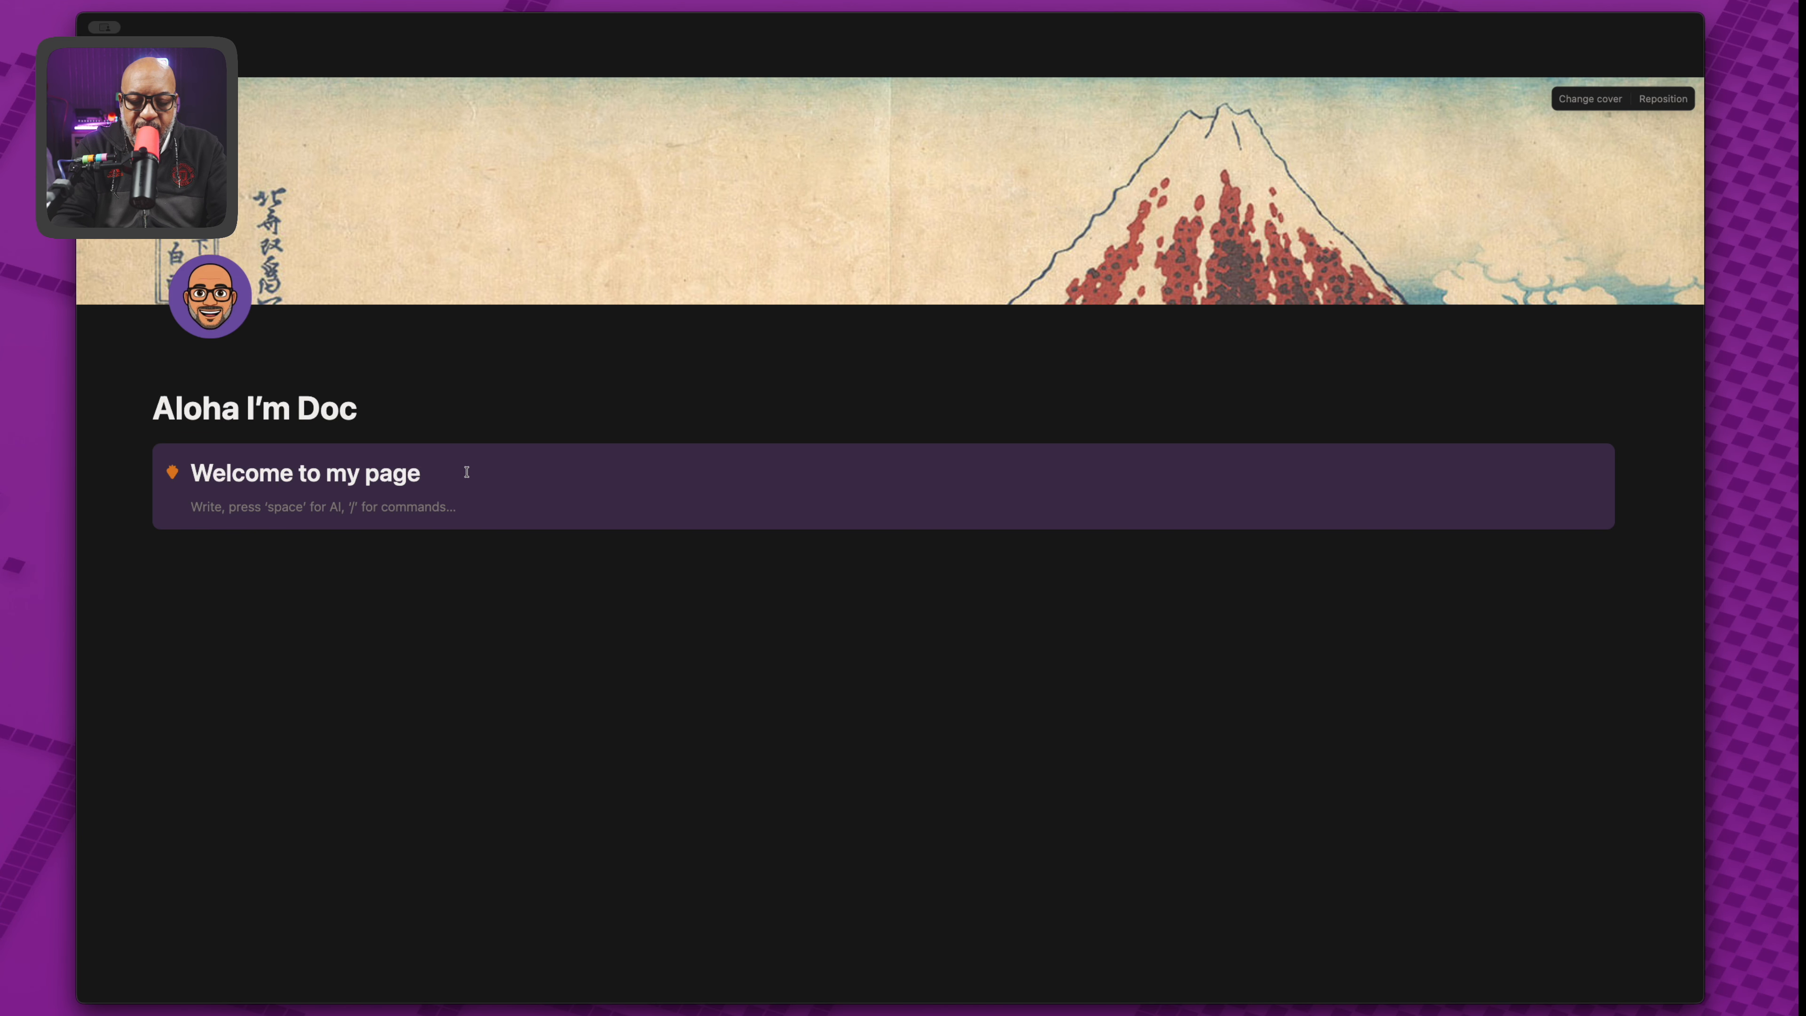
text(lorem)
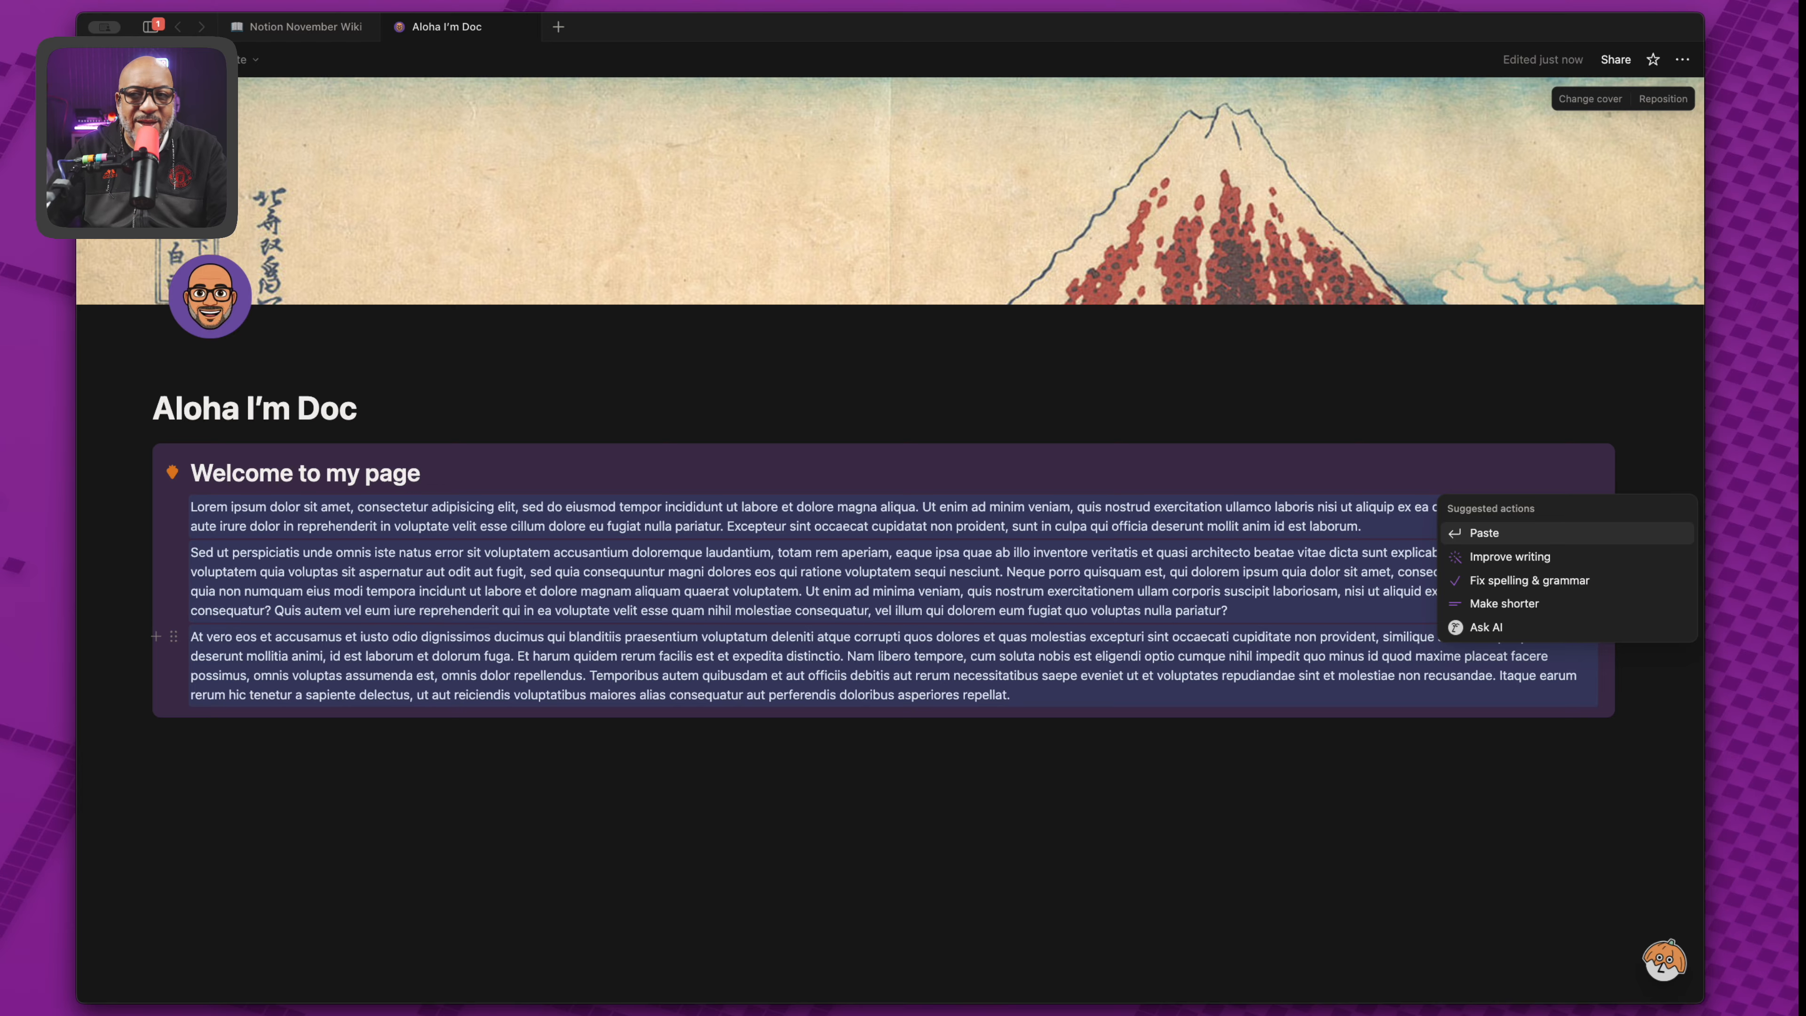
click(1057, 673)
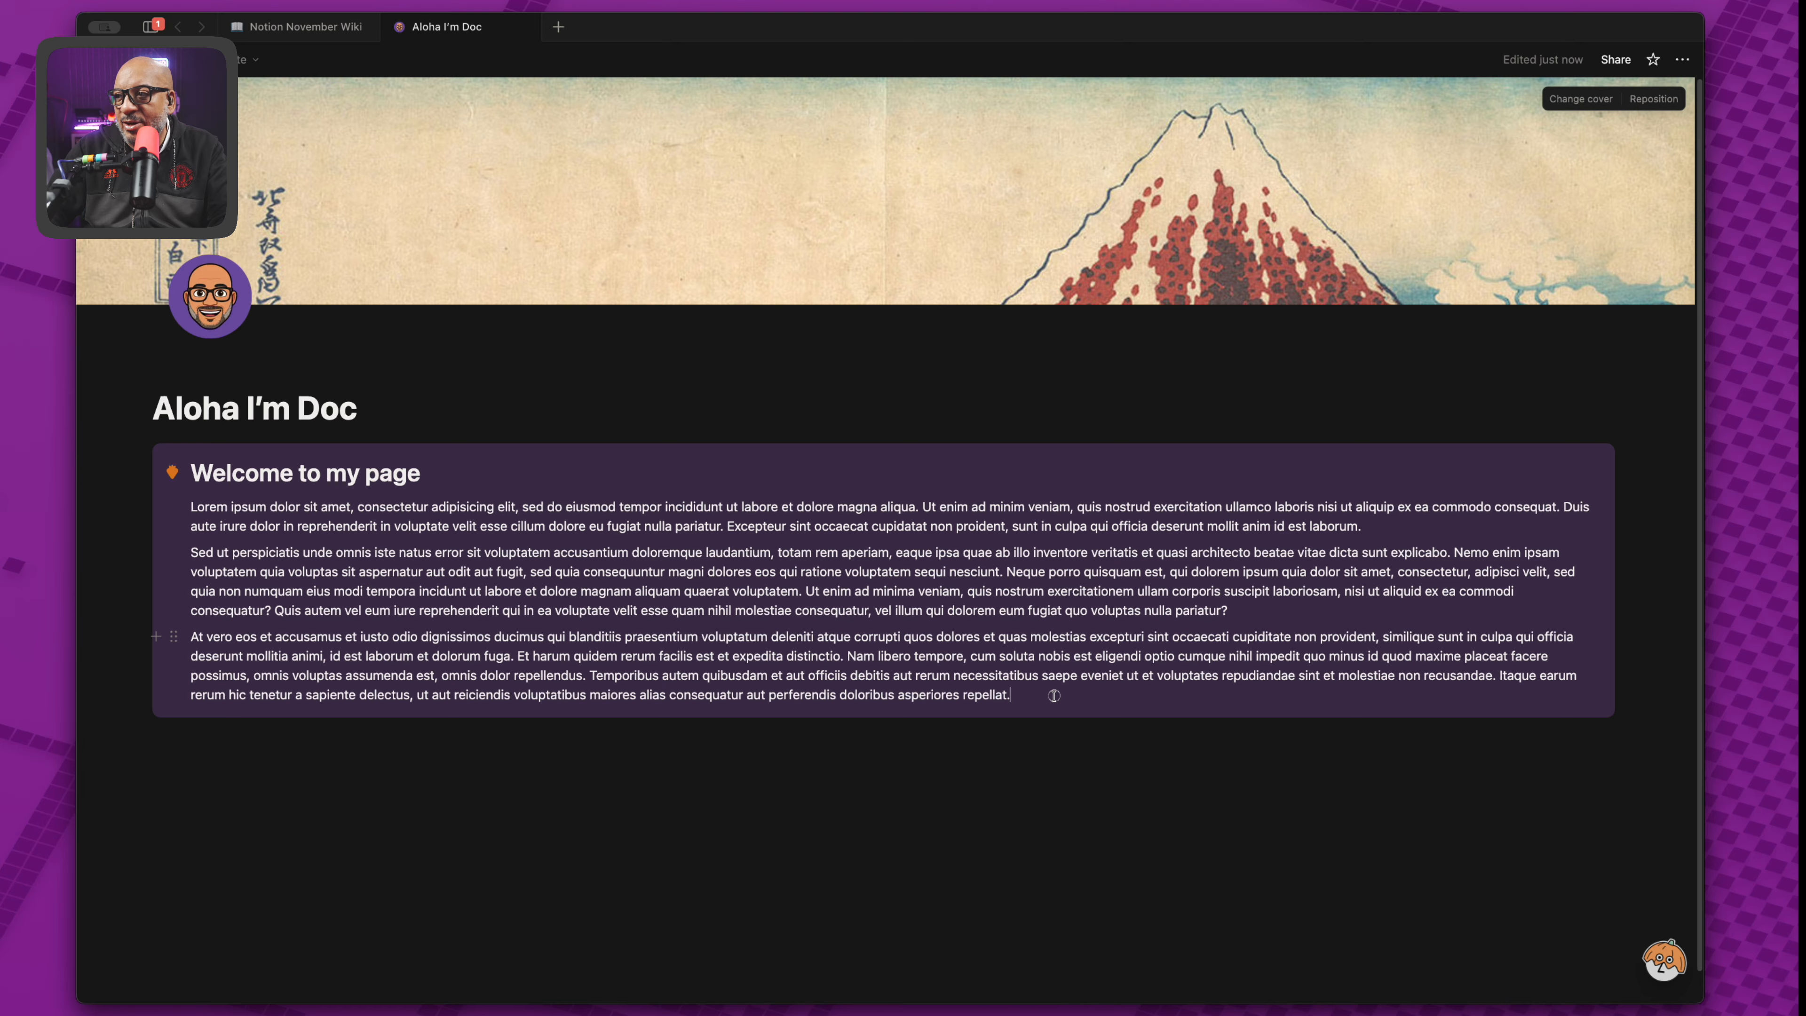
key(Return)
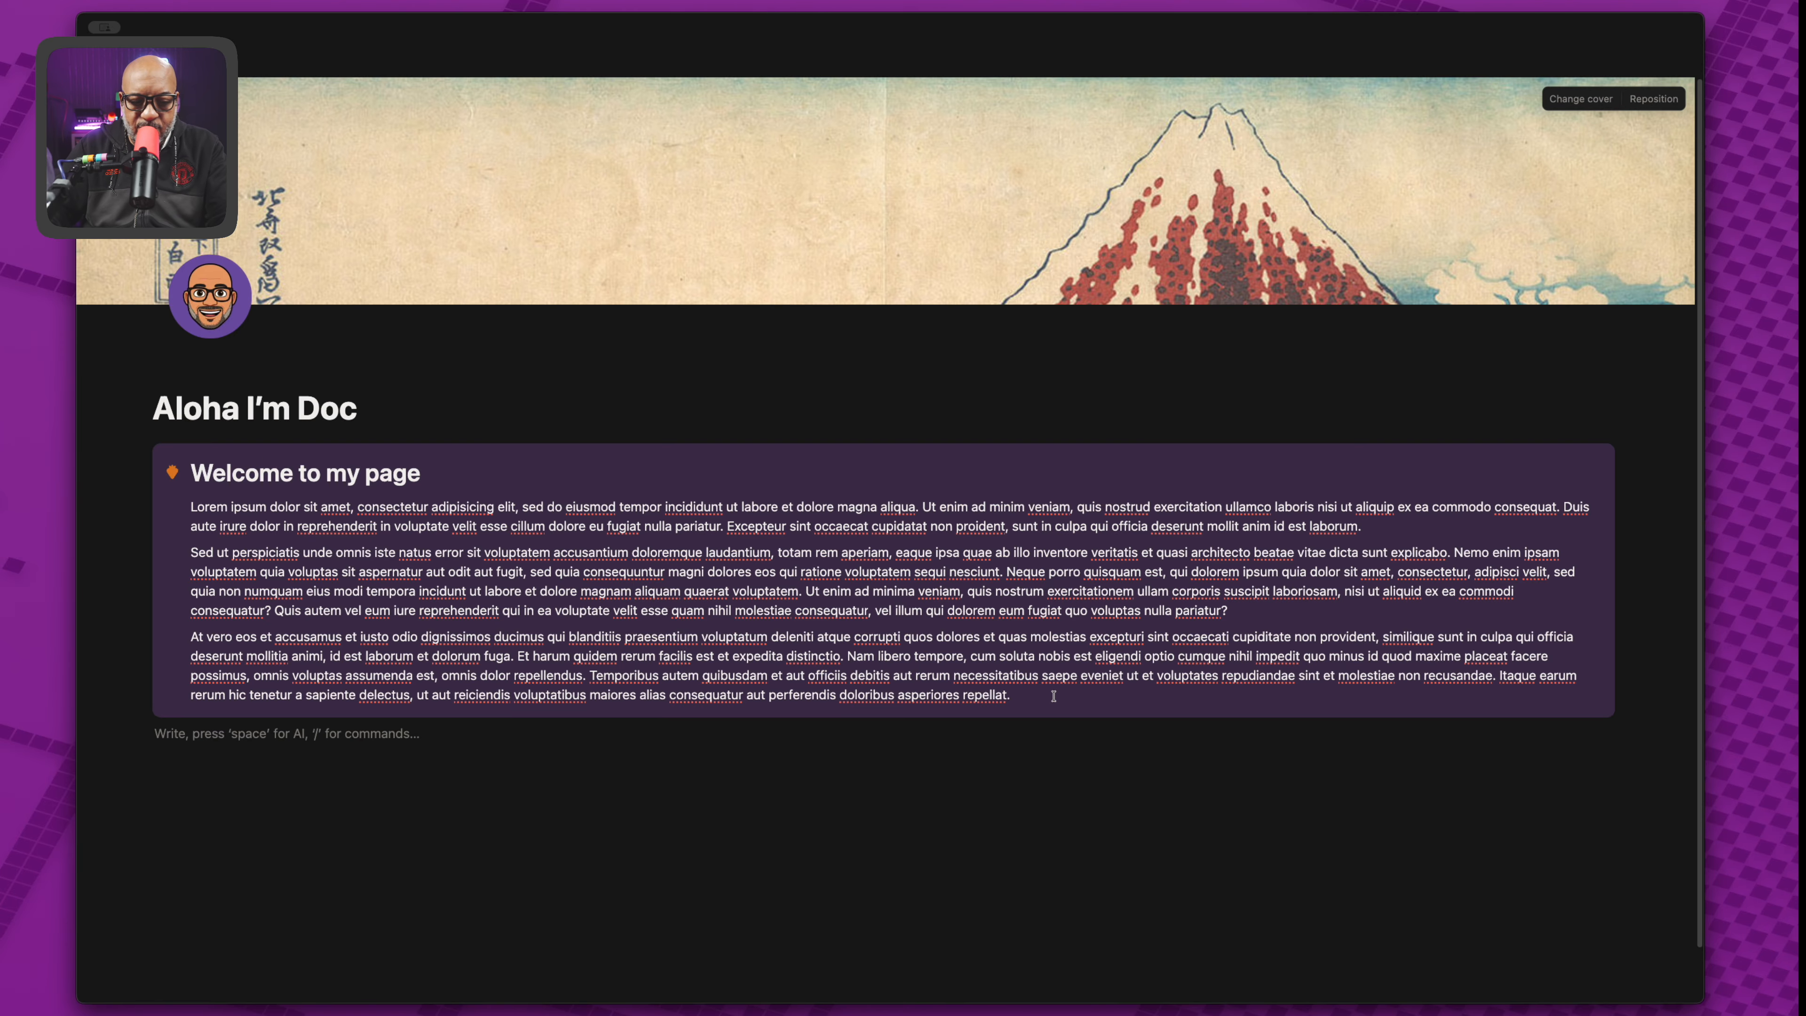
key(Tab)
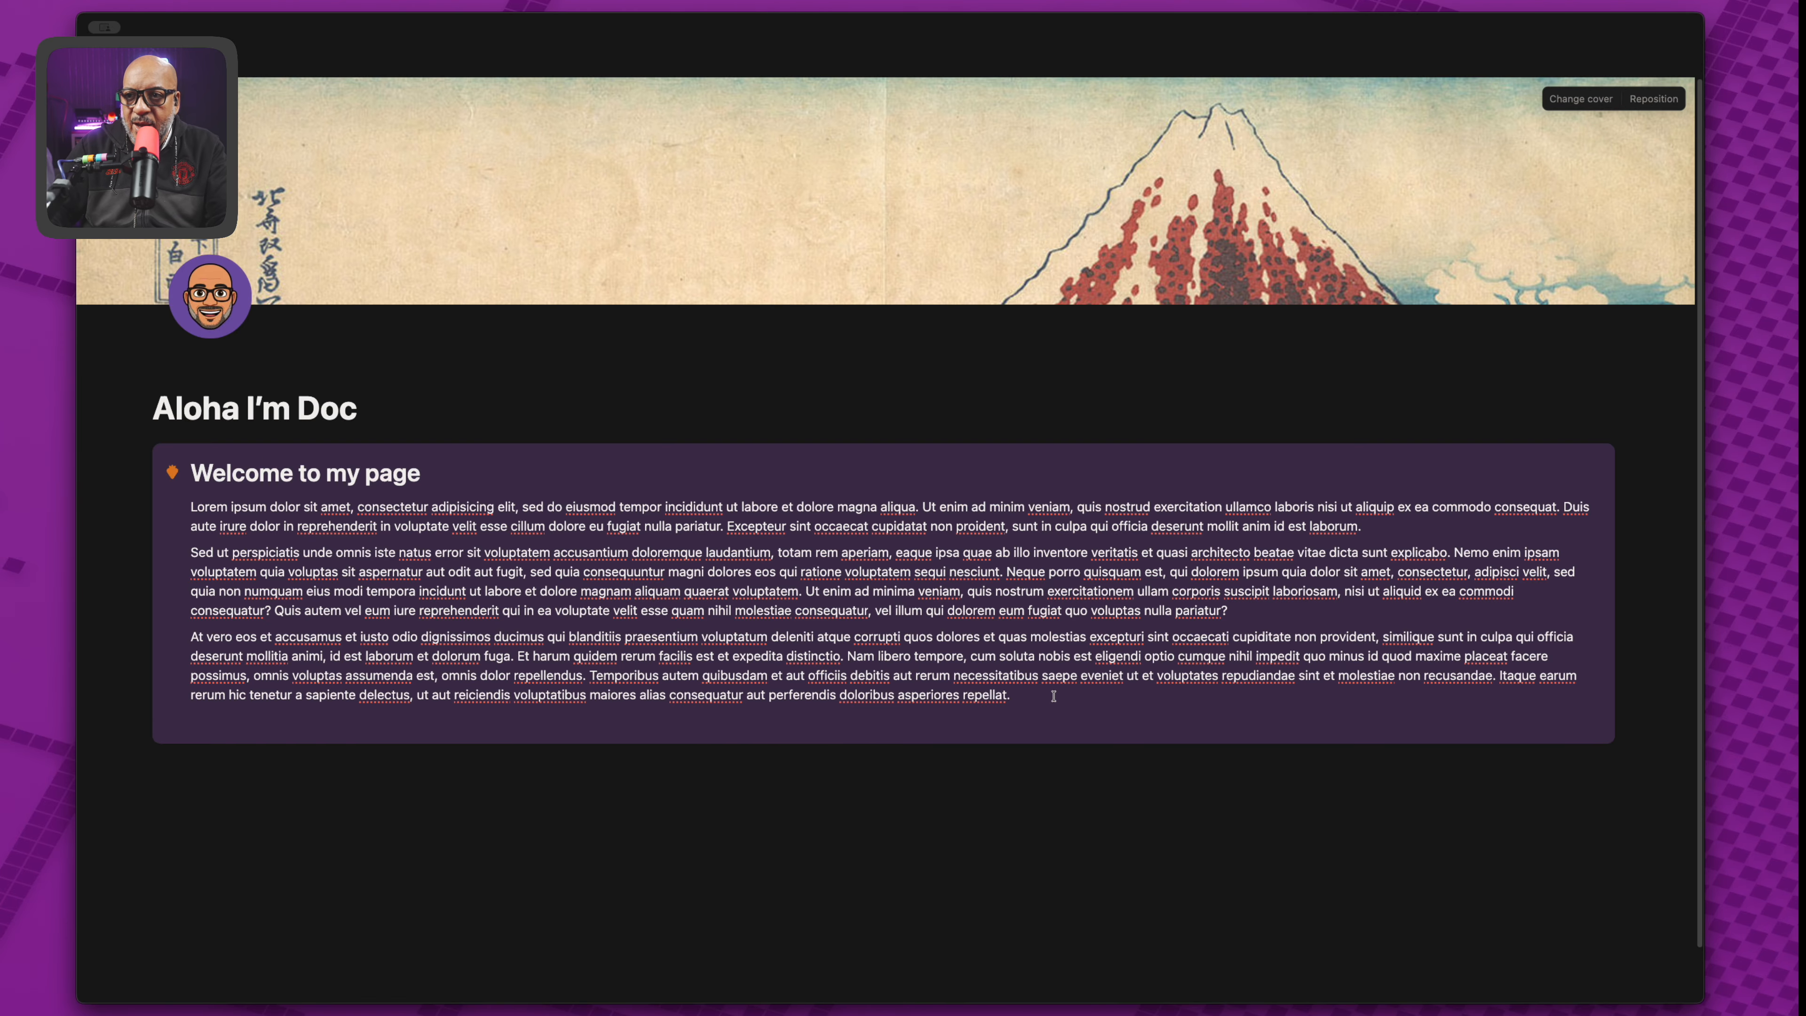
Turn the empty callout line into a toggle list with /toggle.
click(257, 722)
text(/togg)
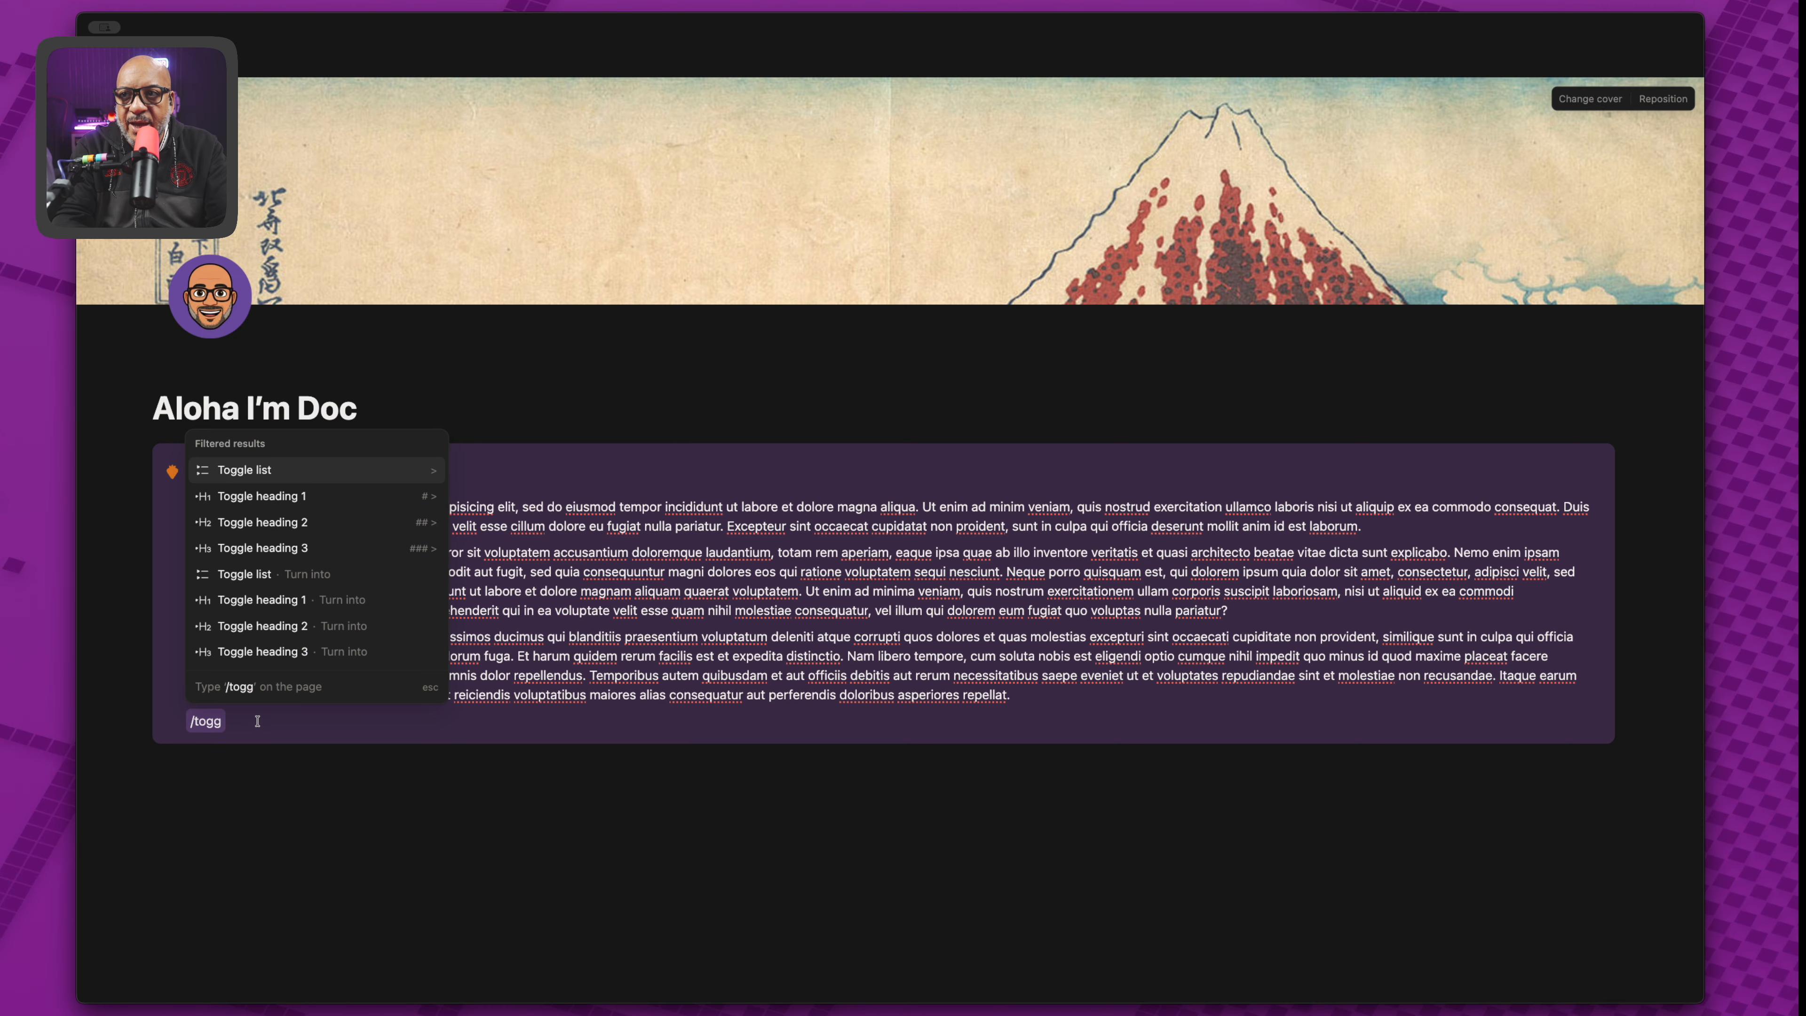
key(Return)
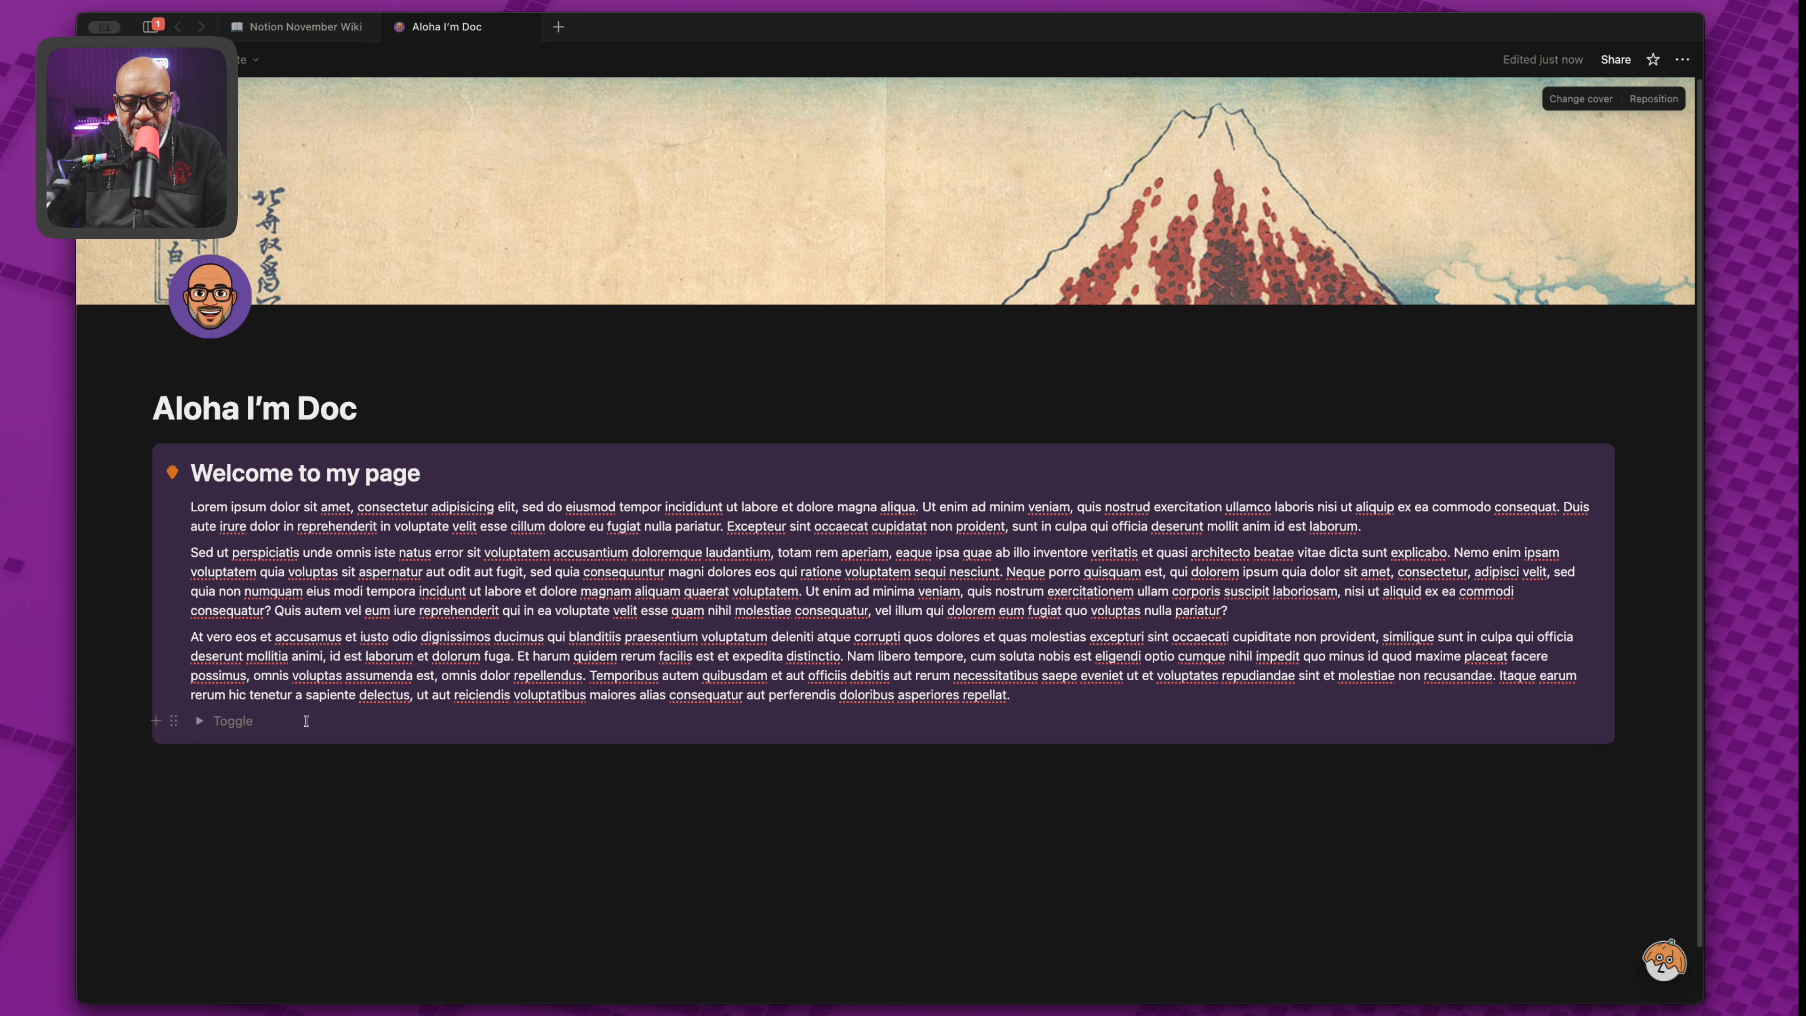
Expand the new toggle and start an empty line below the callout.
click(200, 721)
click(201, 722)
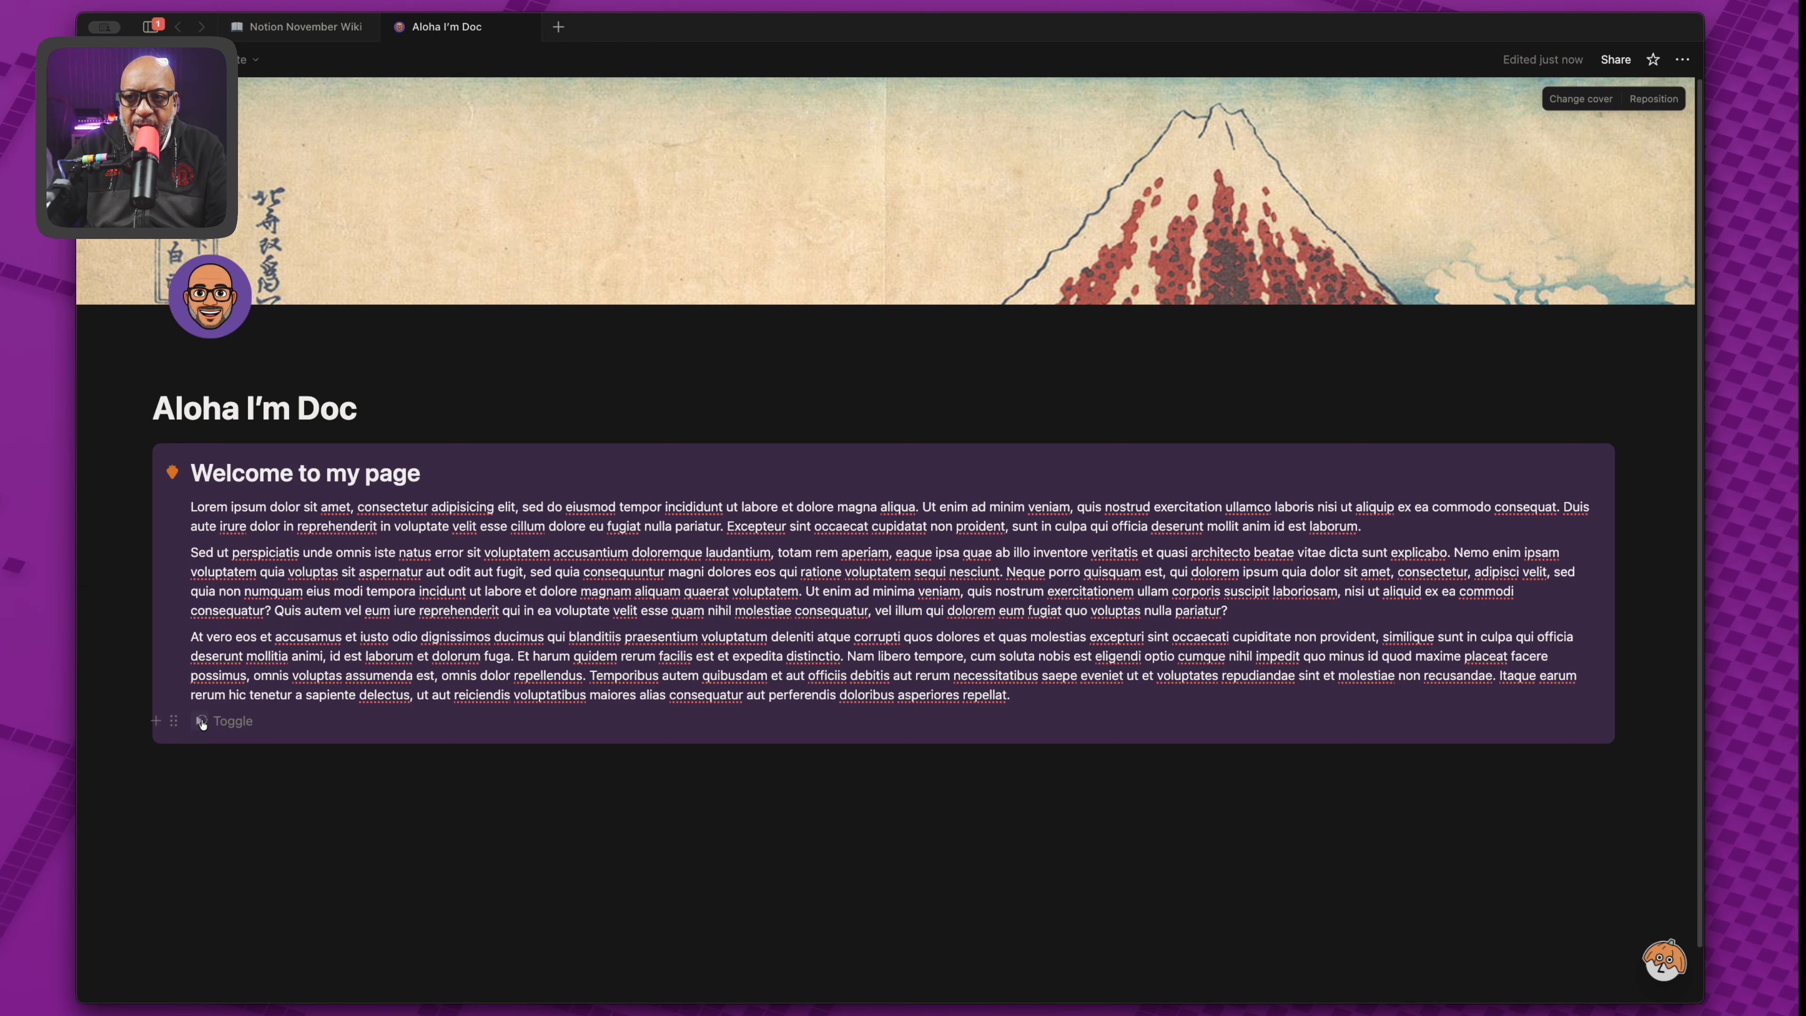
click(202, 722)
click(201, 722)
click(202, 721)
click(202, 722)
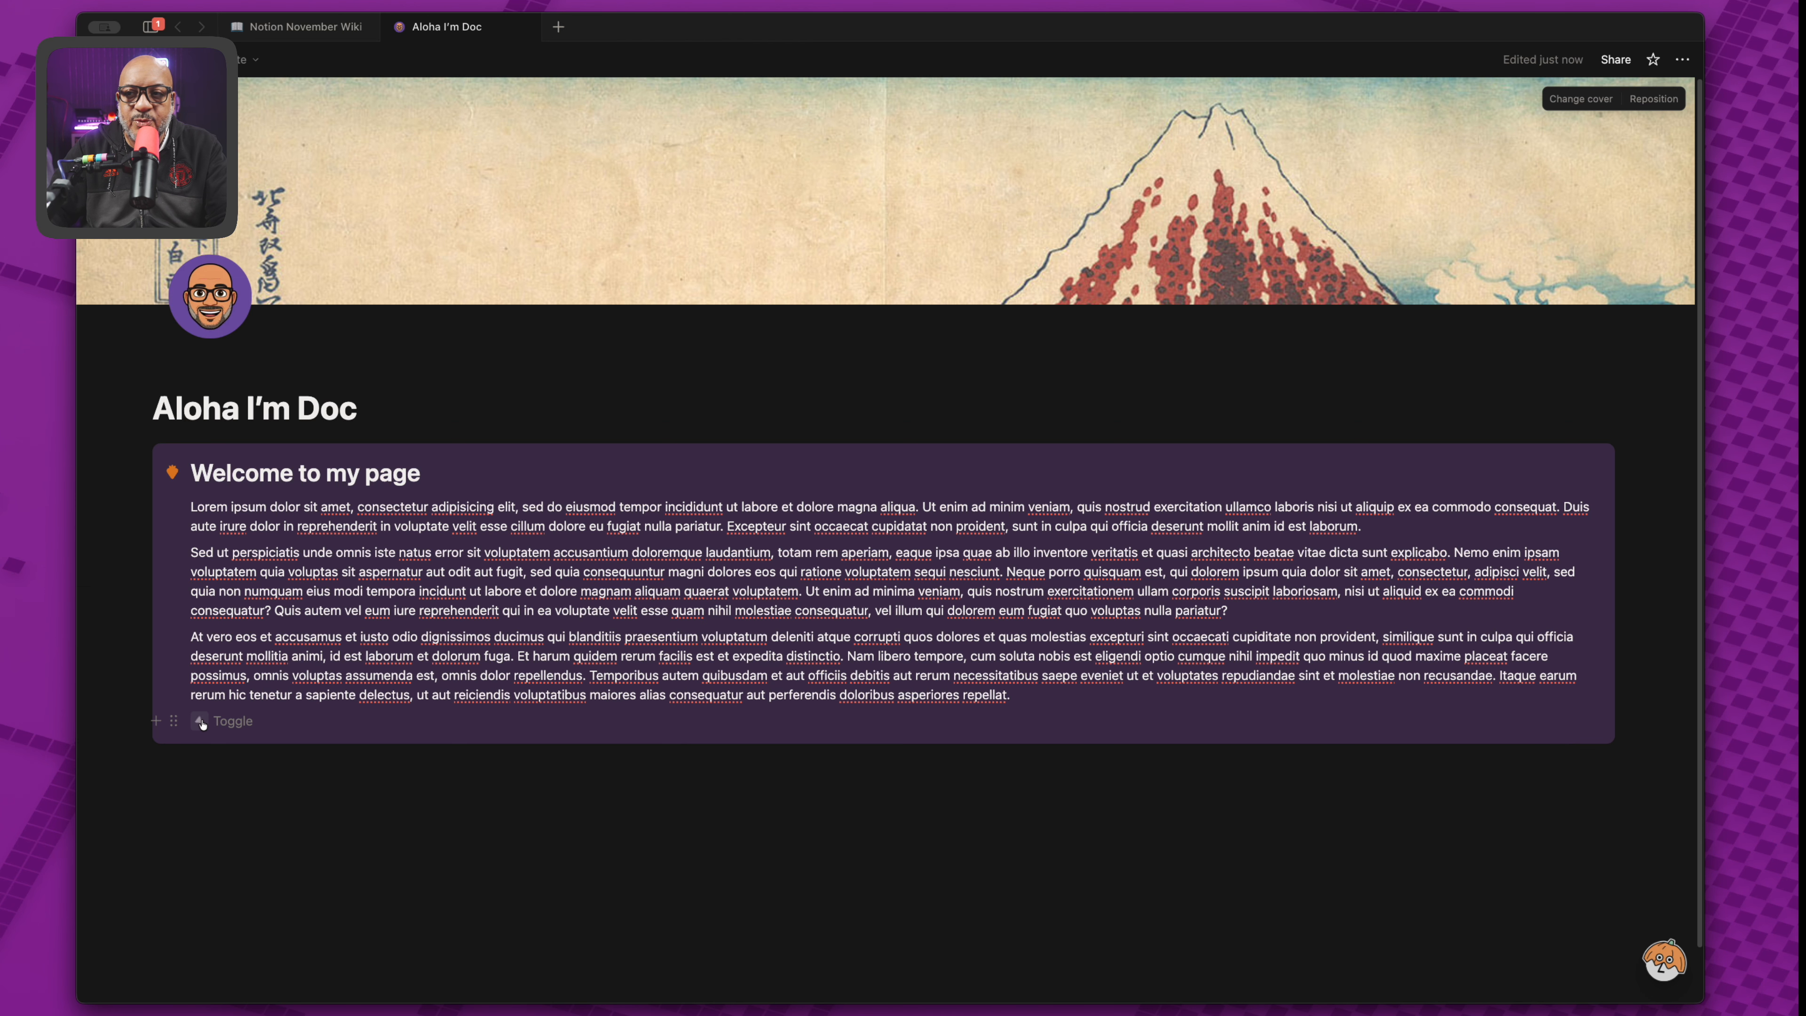
click(202, 722)
click(202, 722)
click(201, 721)
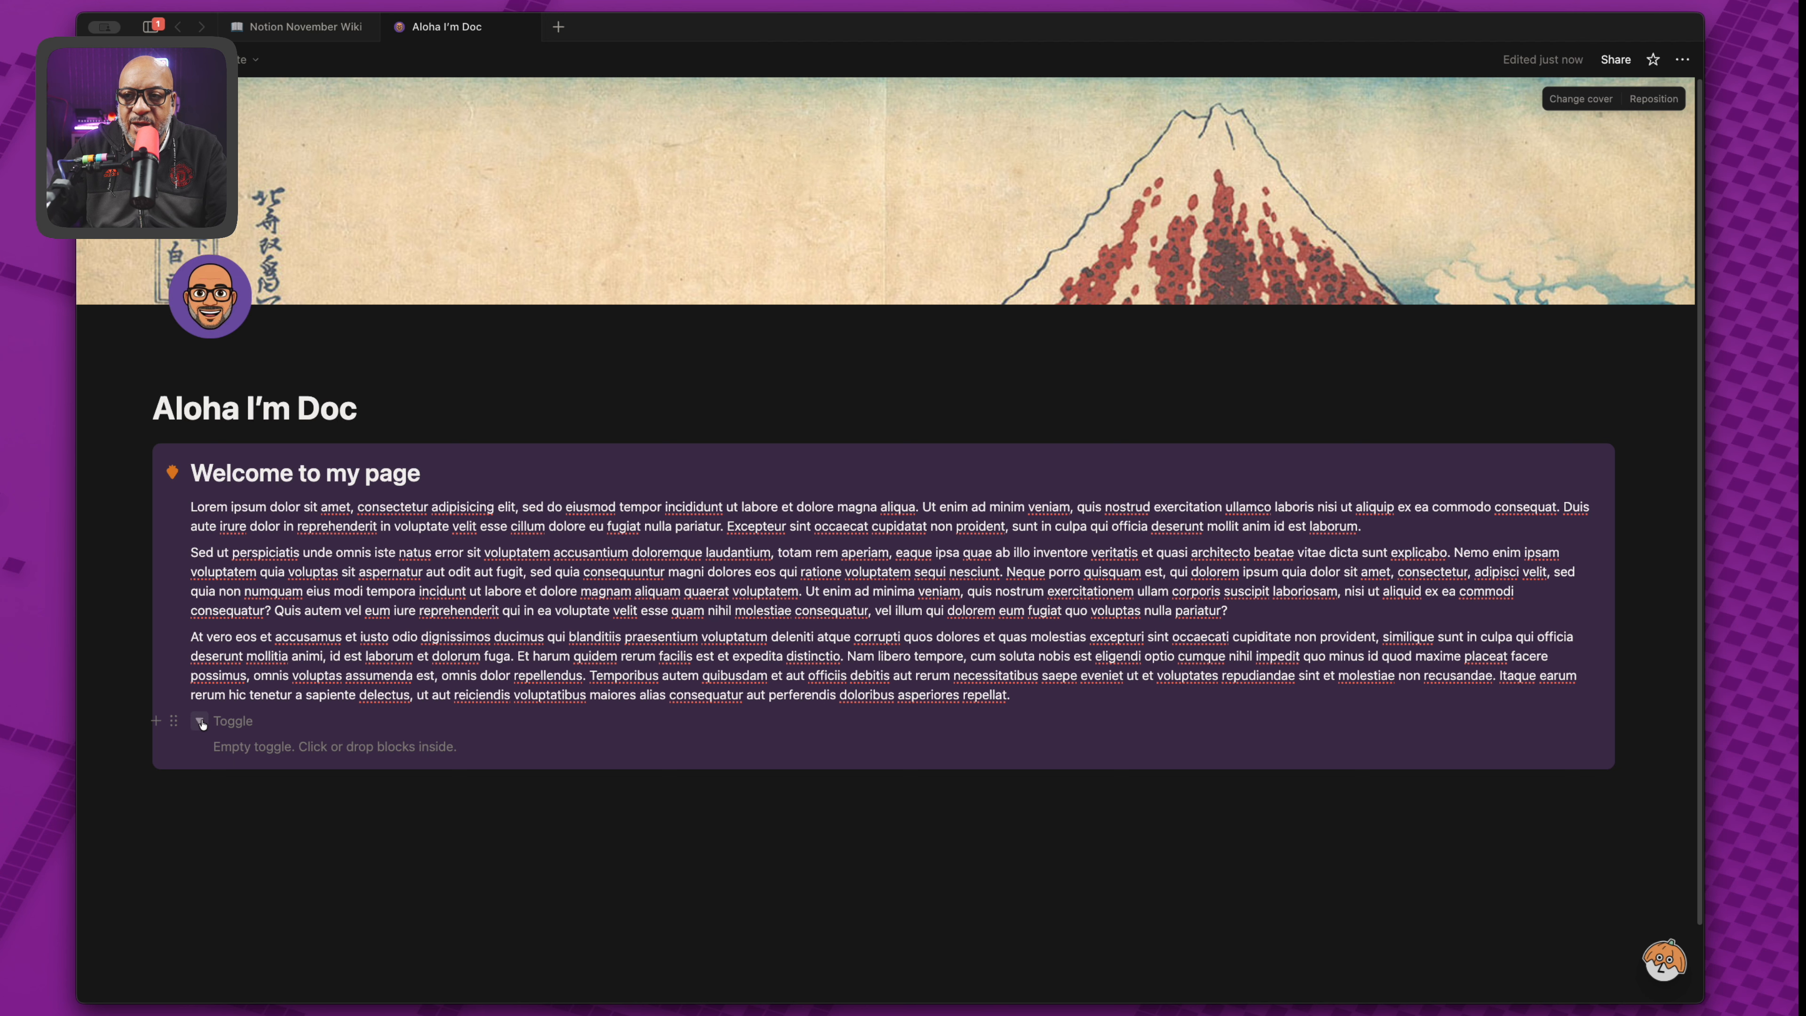
click(208, 786)
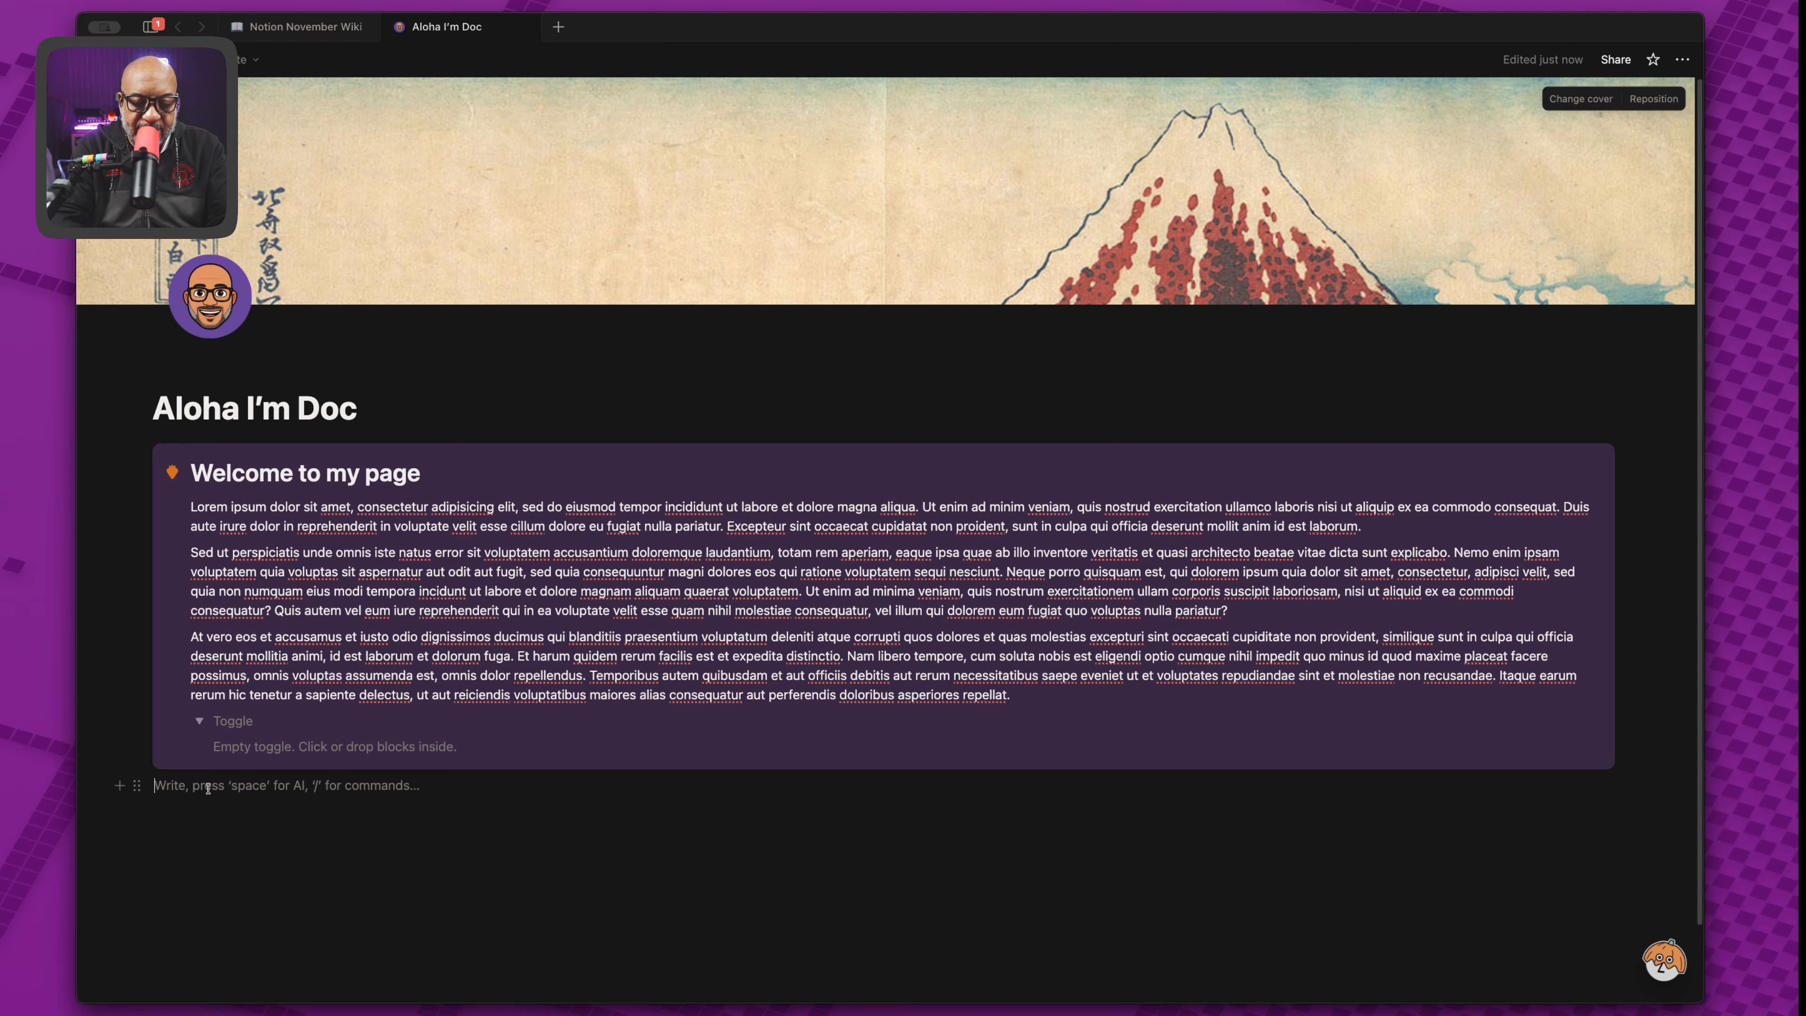
Insert an Unsplash image of red Daruma dolls found by searching 'osaka'.
text(/image)
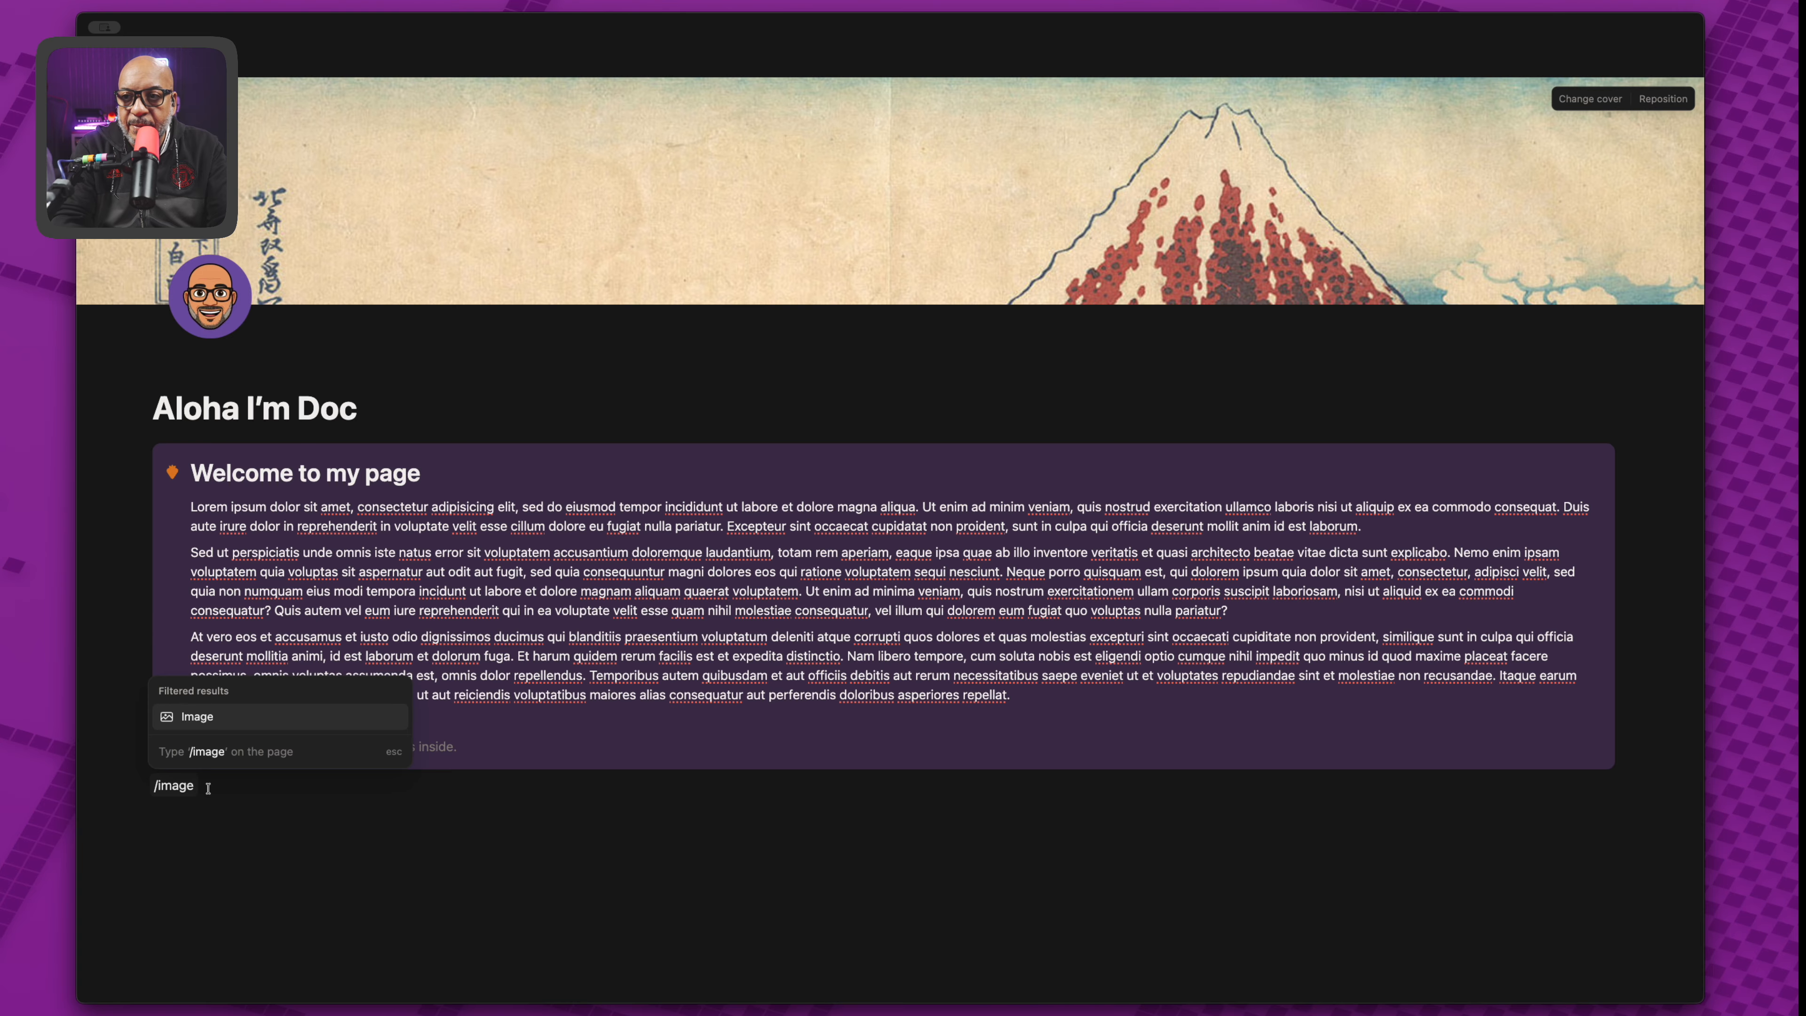
key(Return)
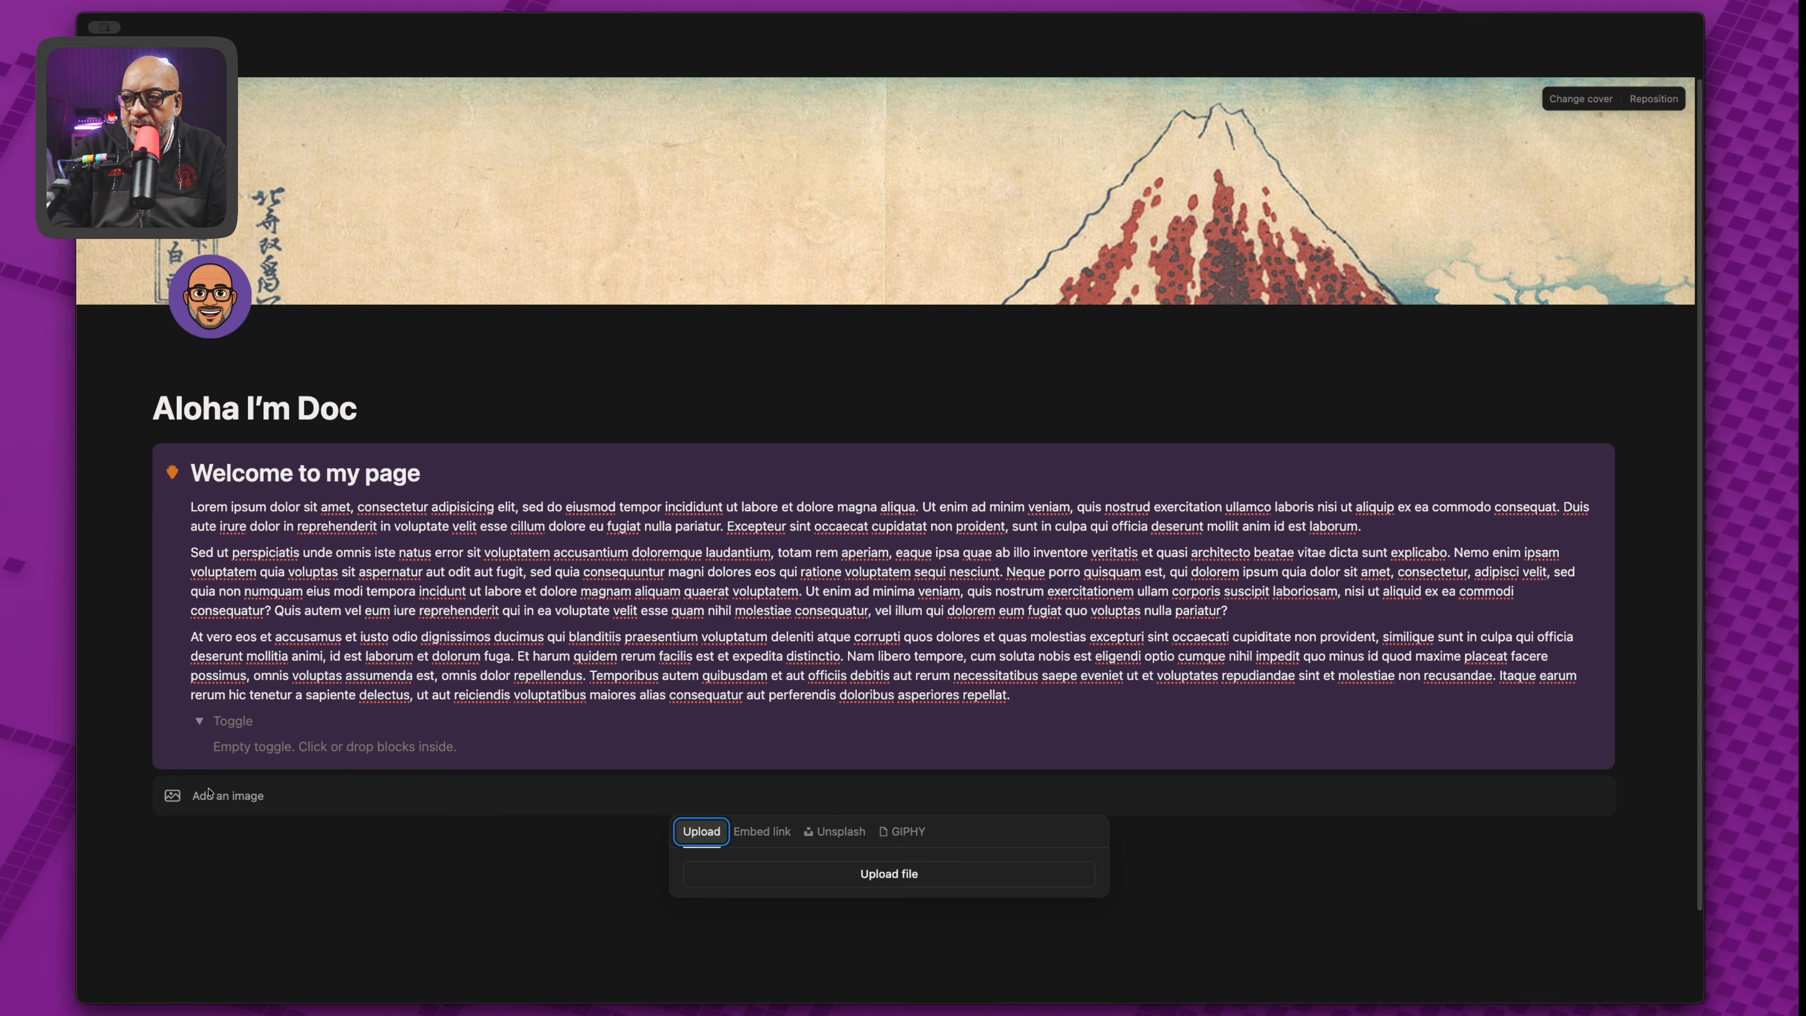
click(834, 832)
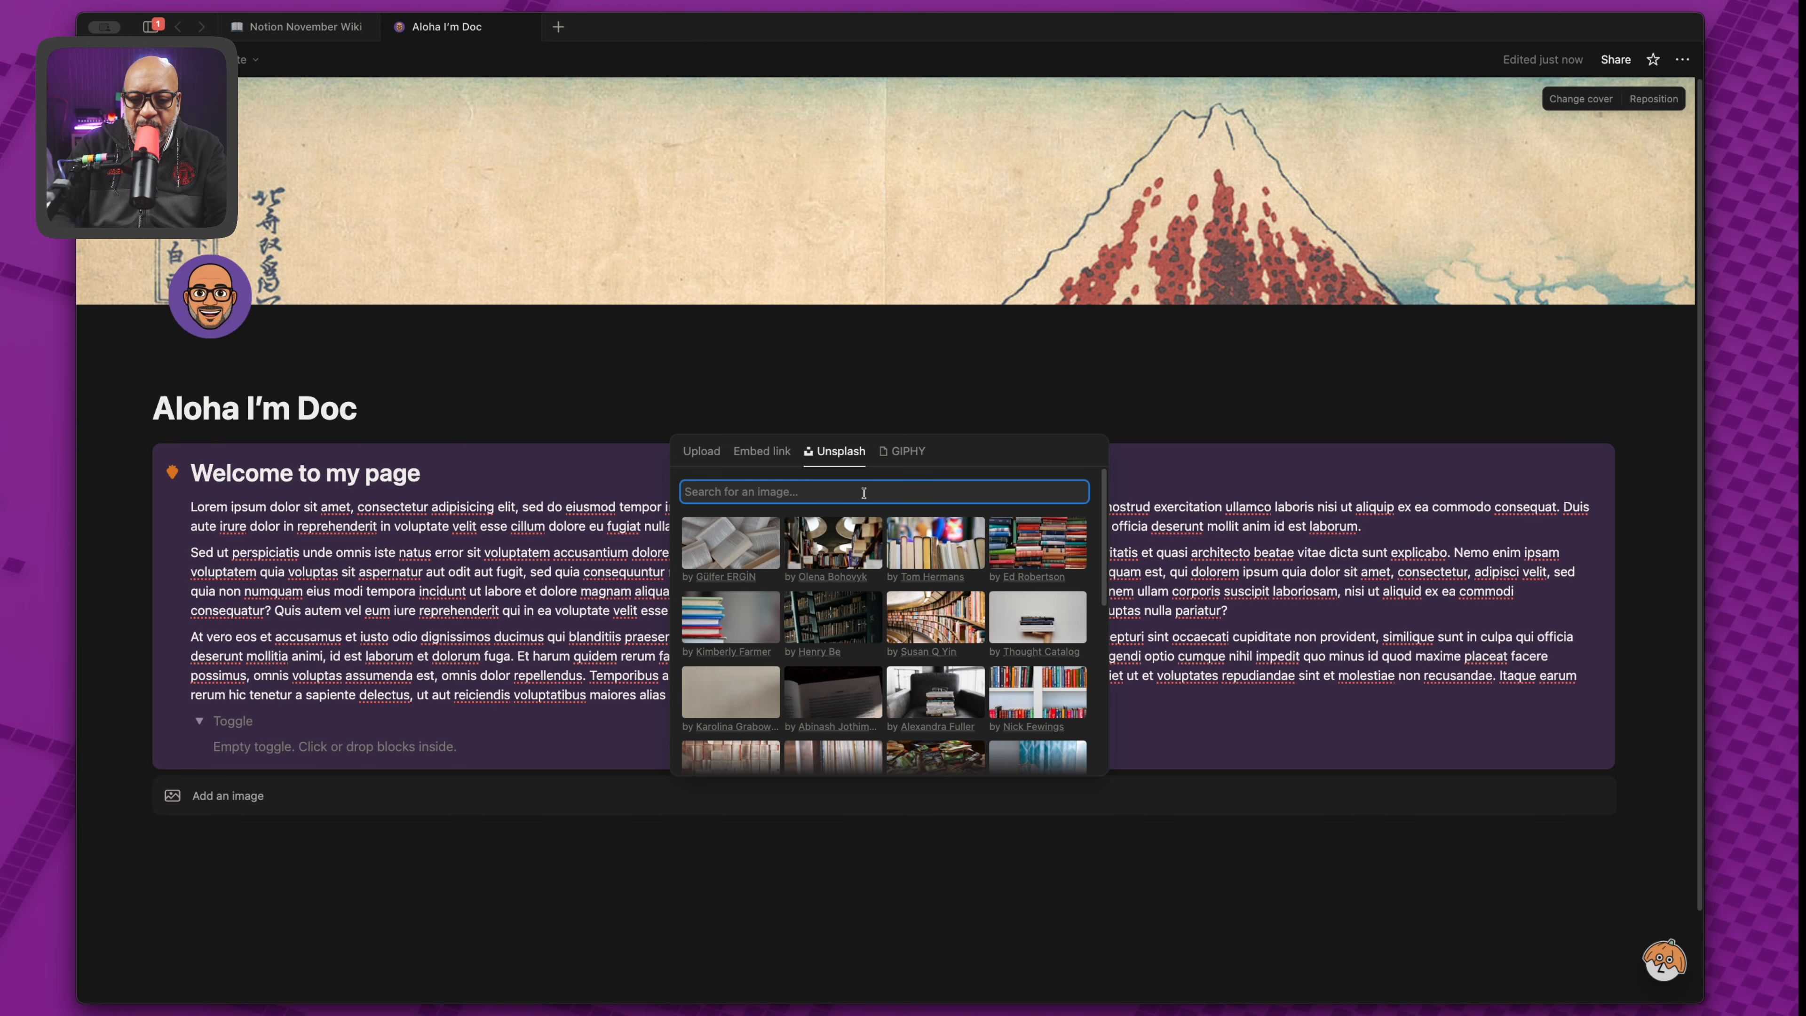
text(osak)
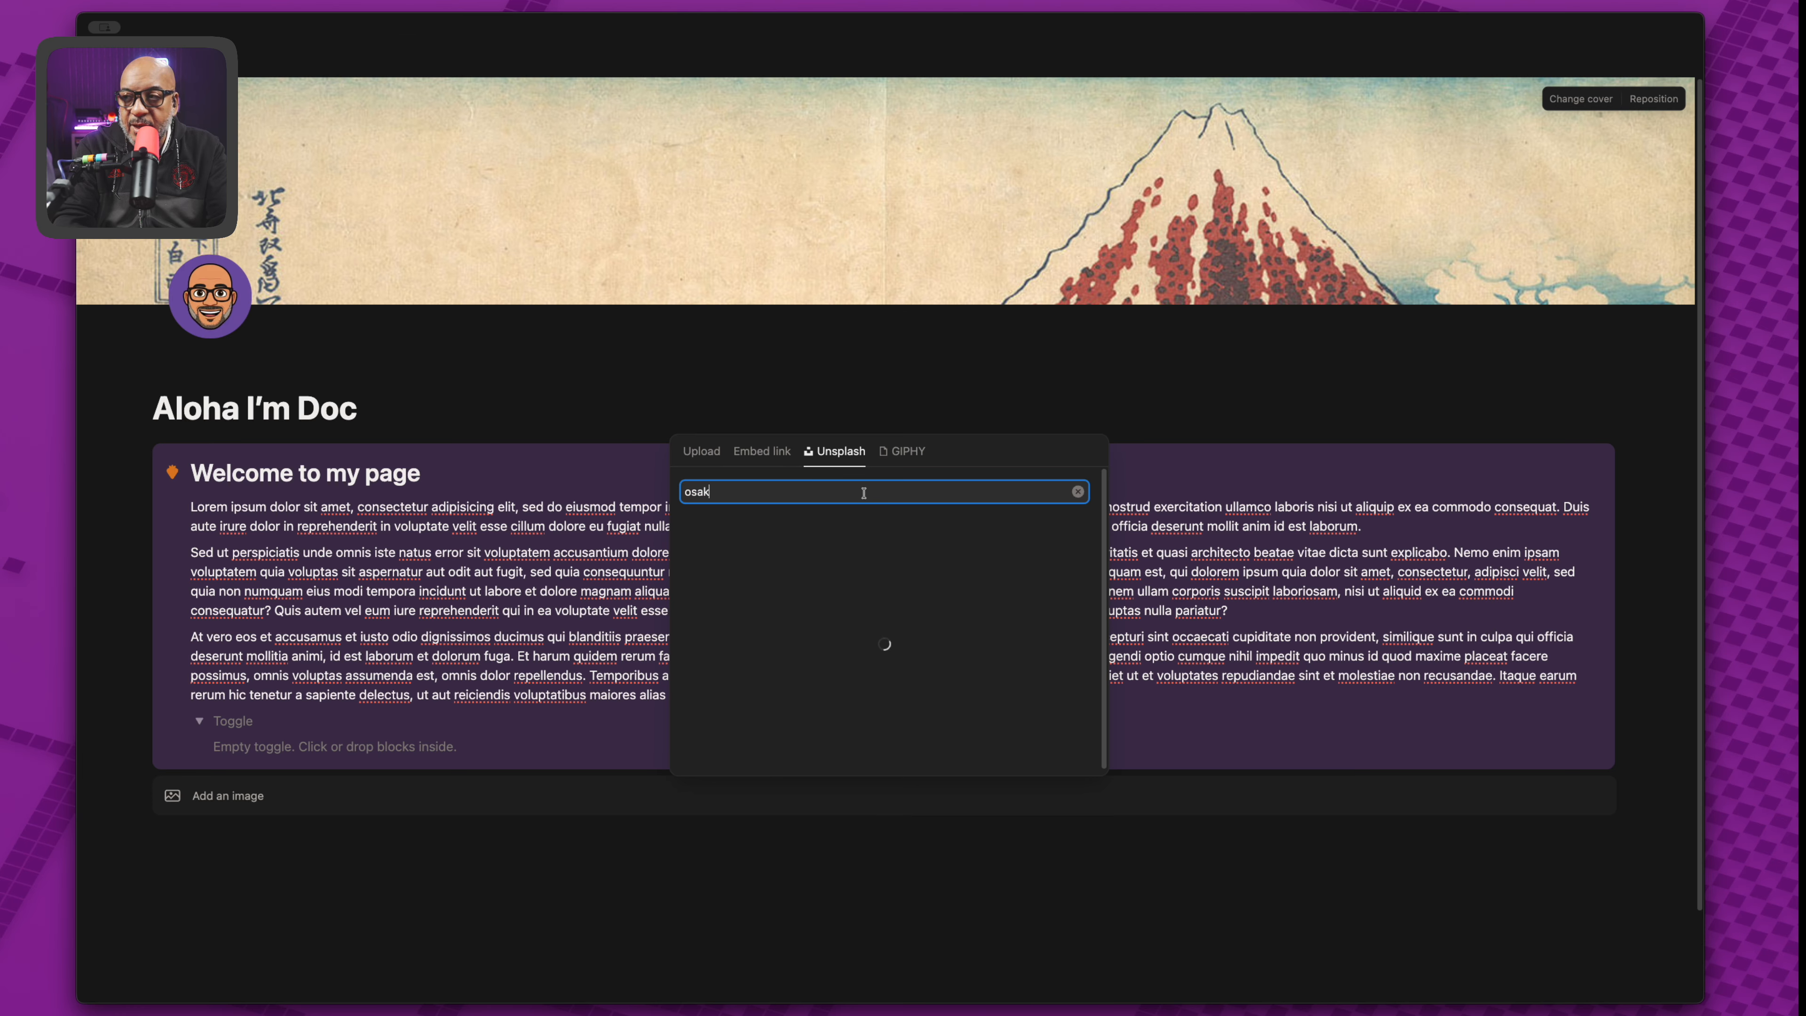
text(a)
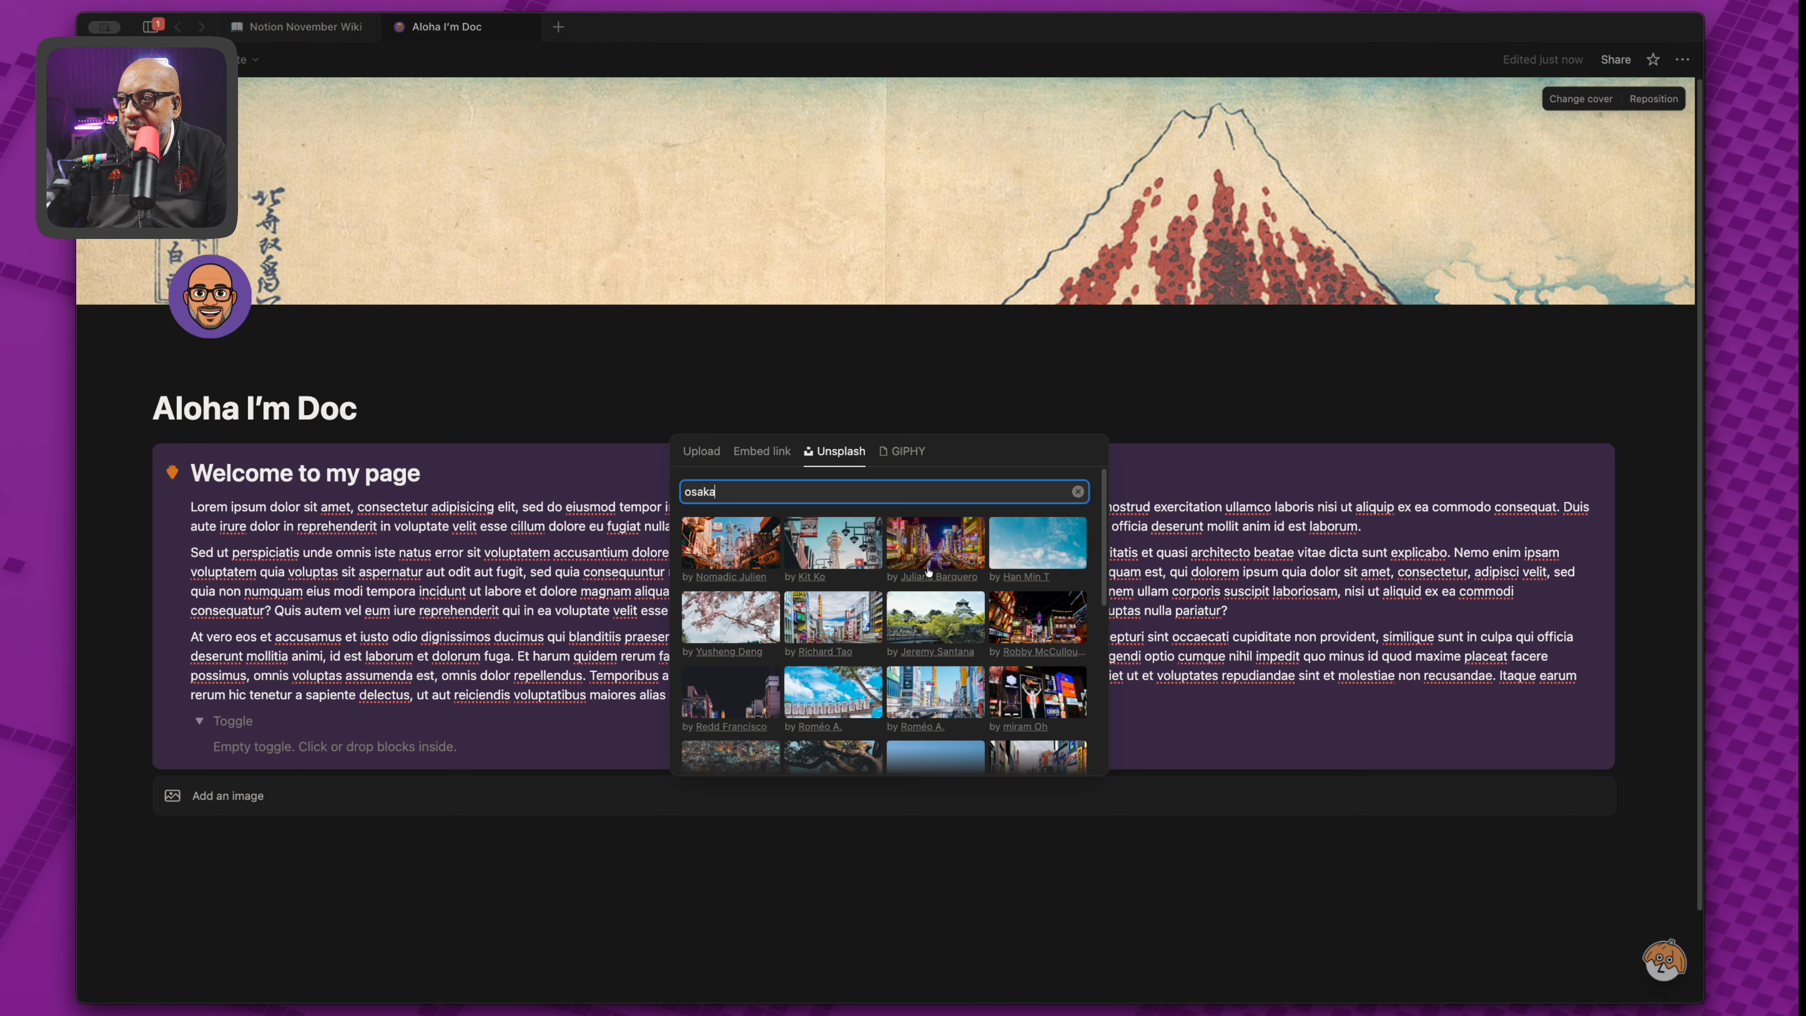
scroll(847, 663, down, 3)
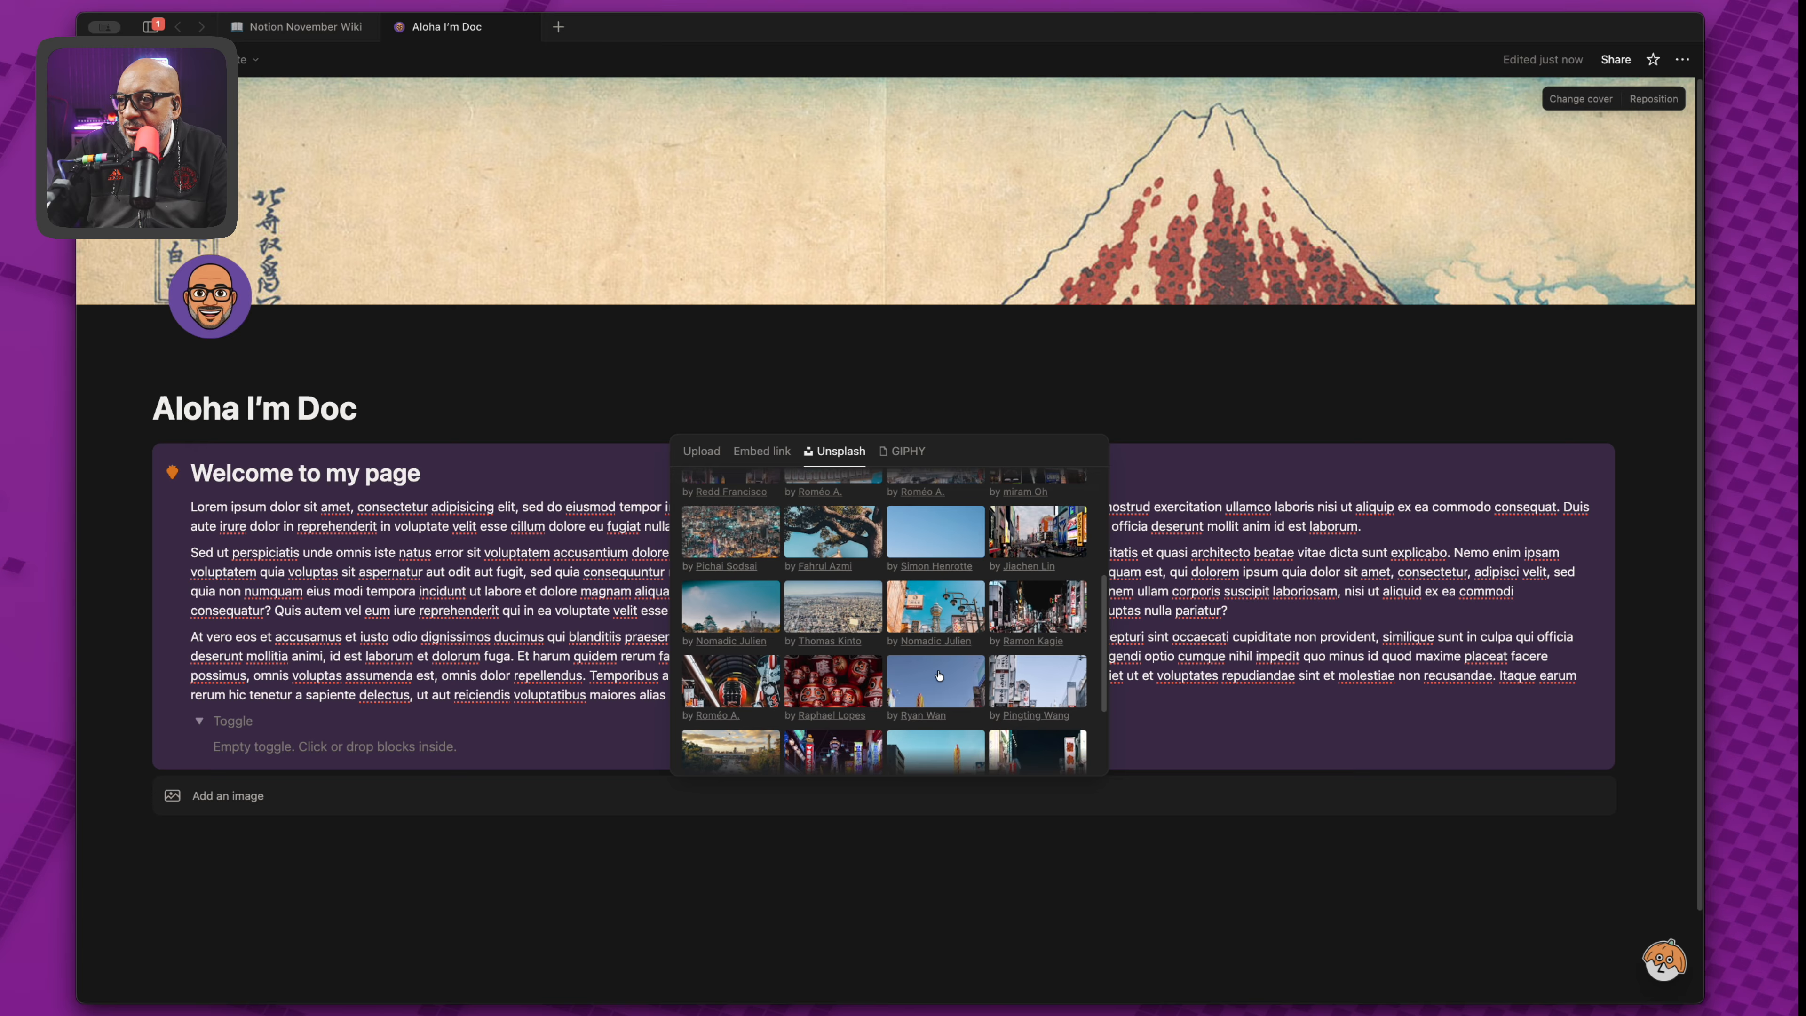
scroll(847, 664, down, 1)
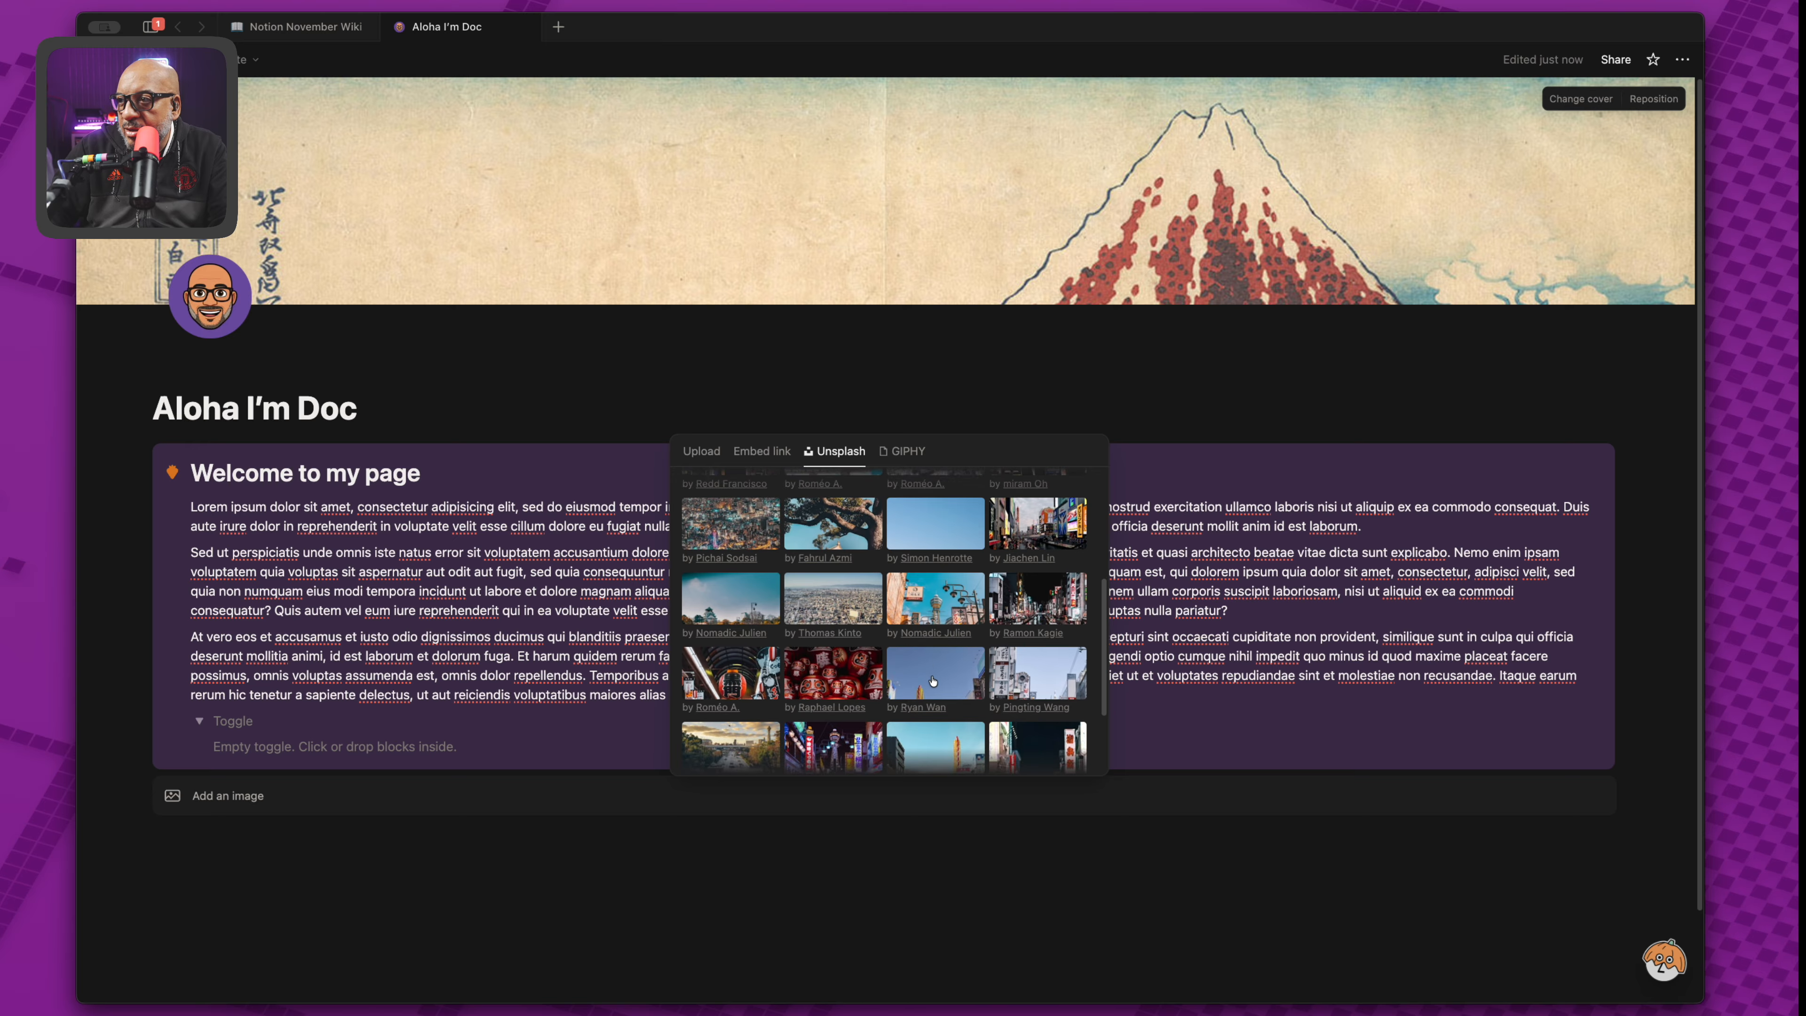
click(844, 659)
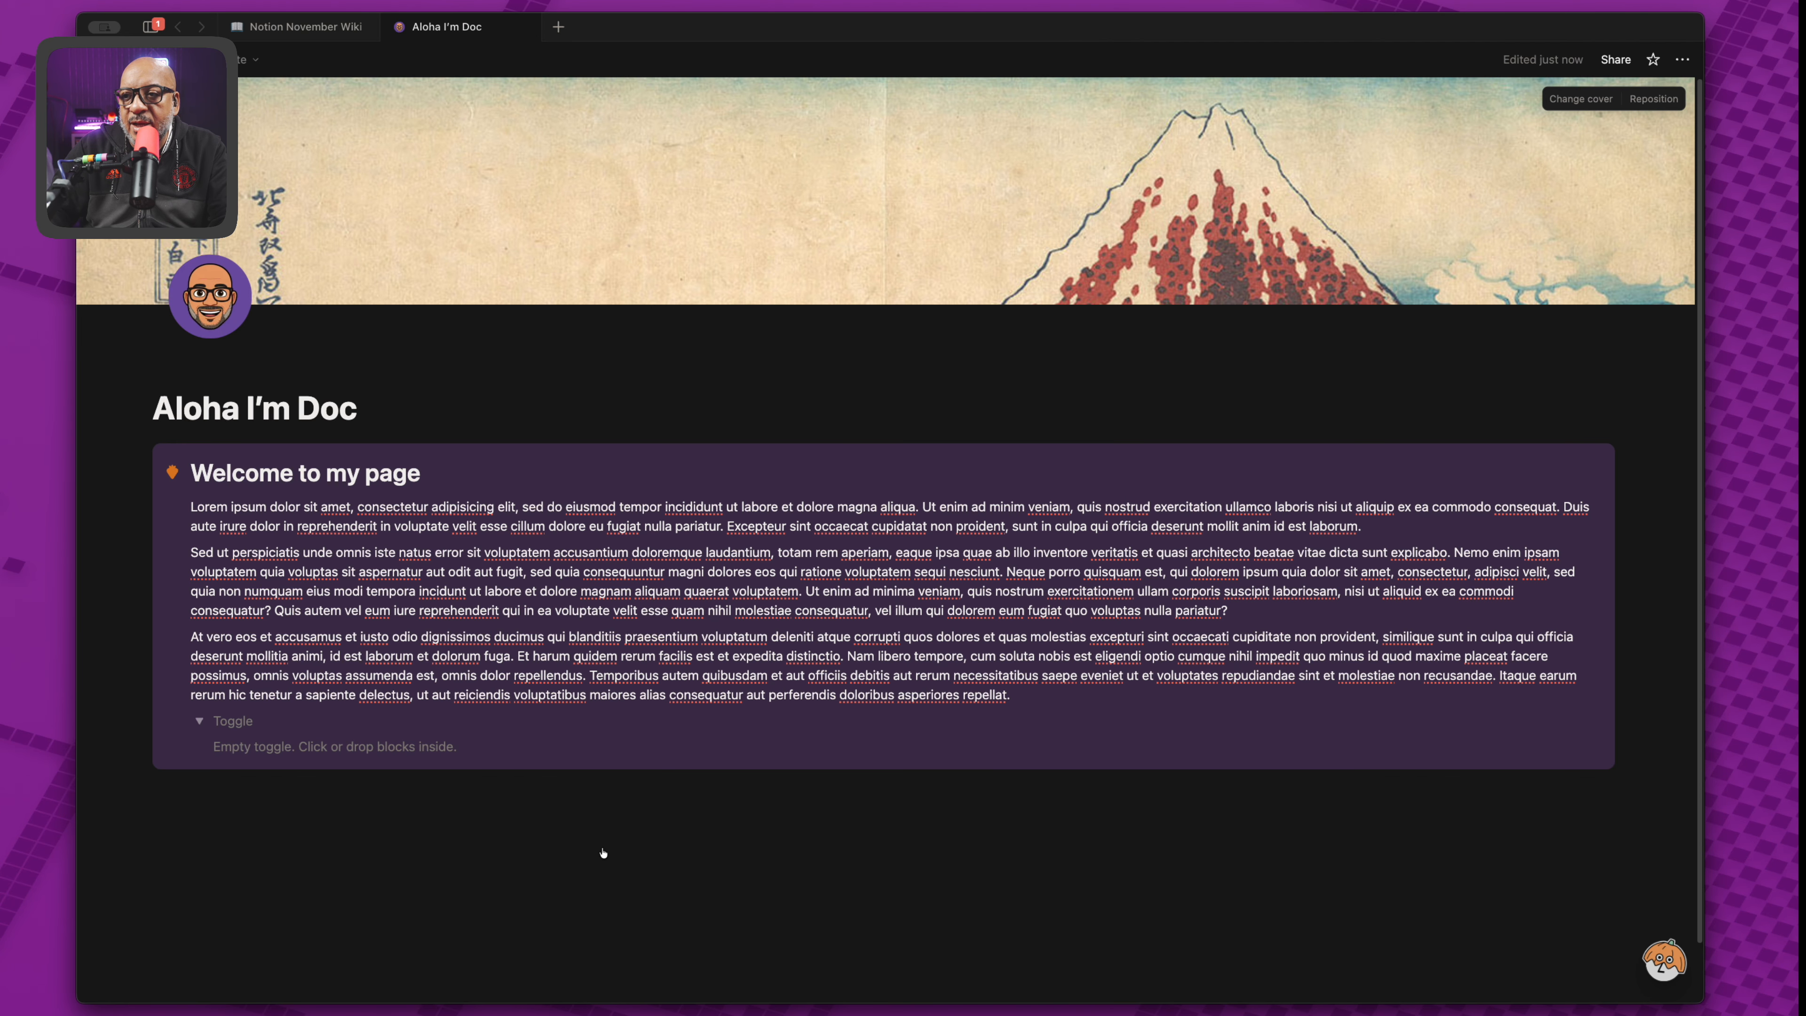
Start a new empty block below the Daruma image.
scroll(603, 852, down, 1)
scroll(739, 791, down, 10)
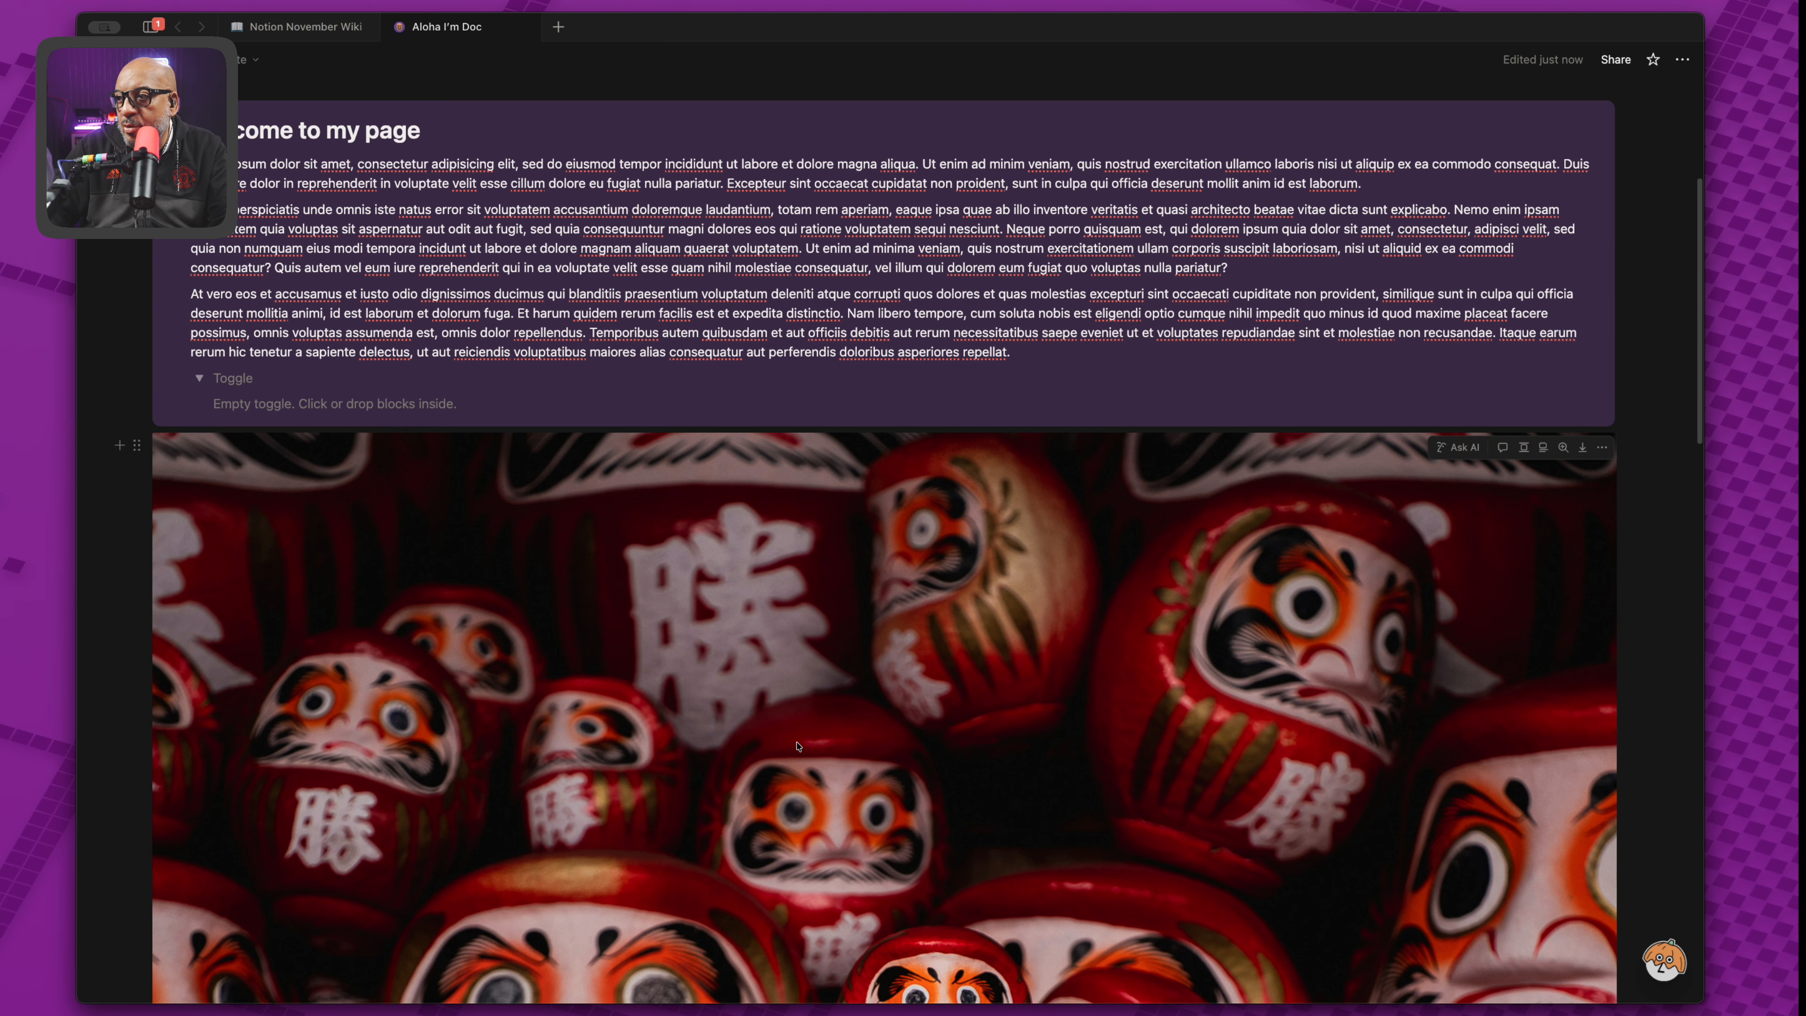
scroll(943, 713, up, 3)
scroll(943, 713, up, 3)
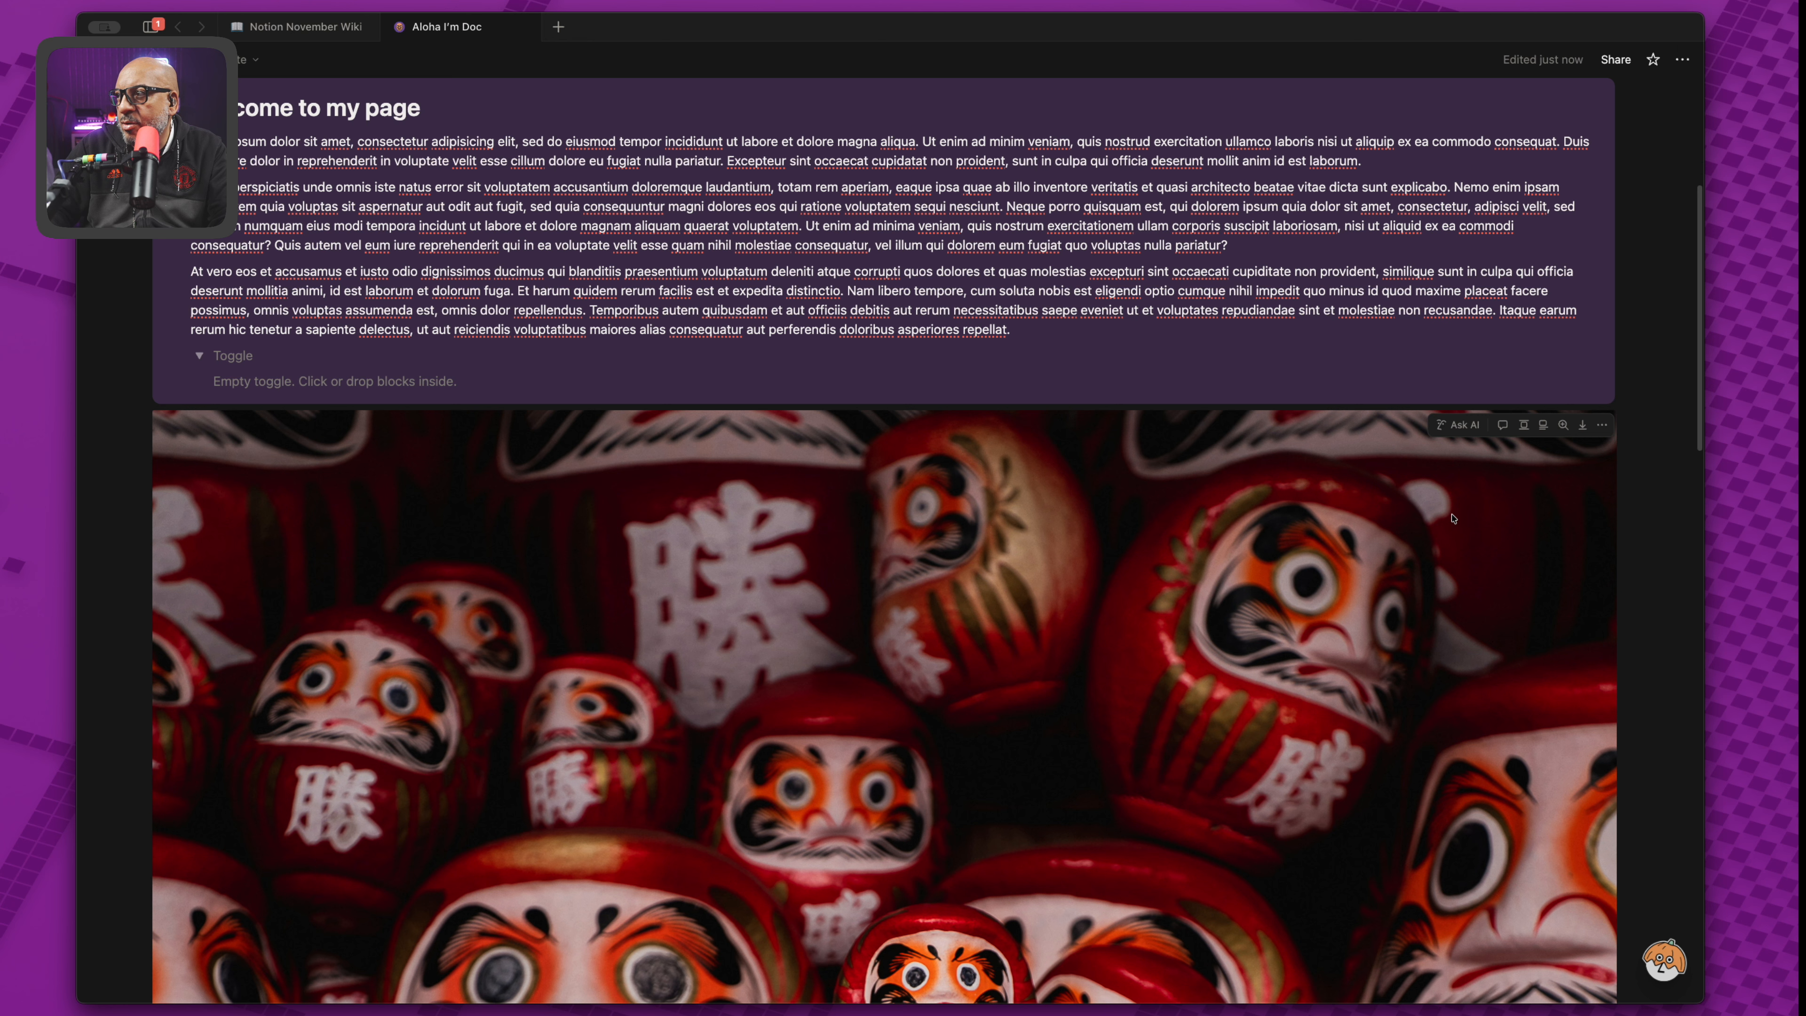
scroll(853, 555, down, 4)
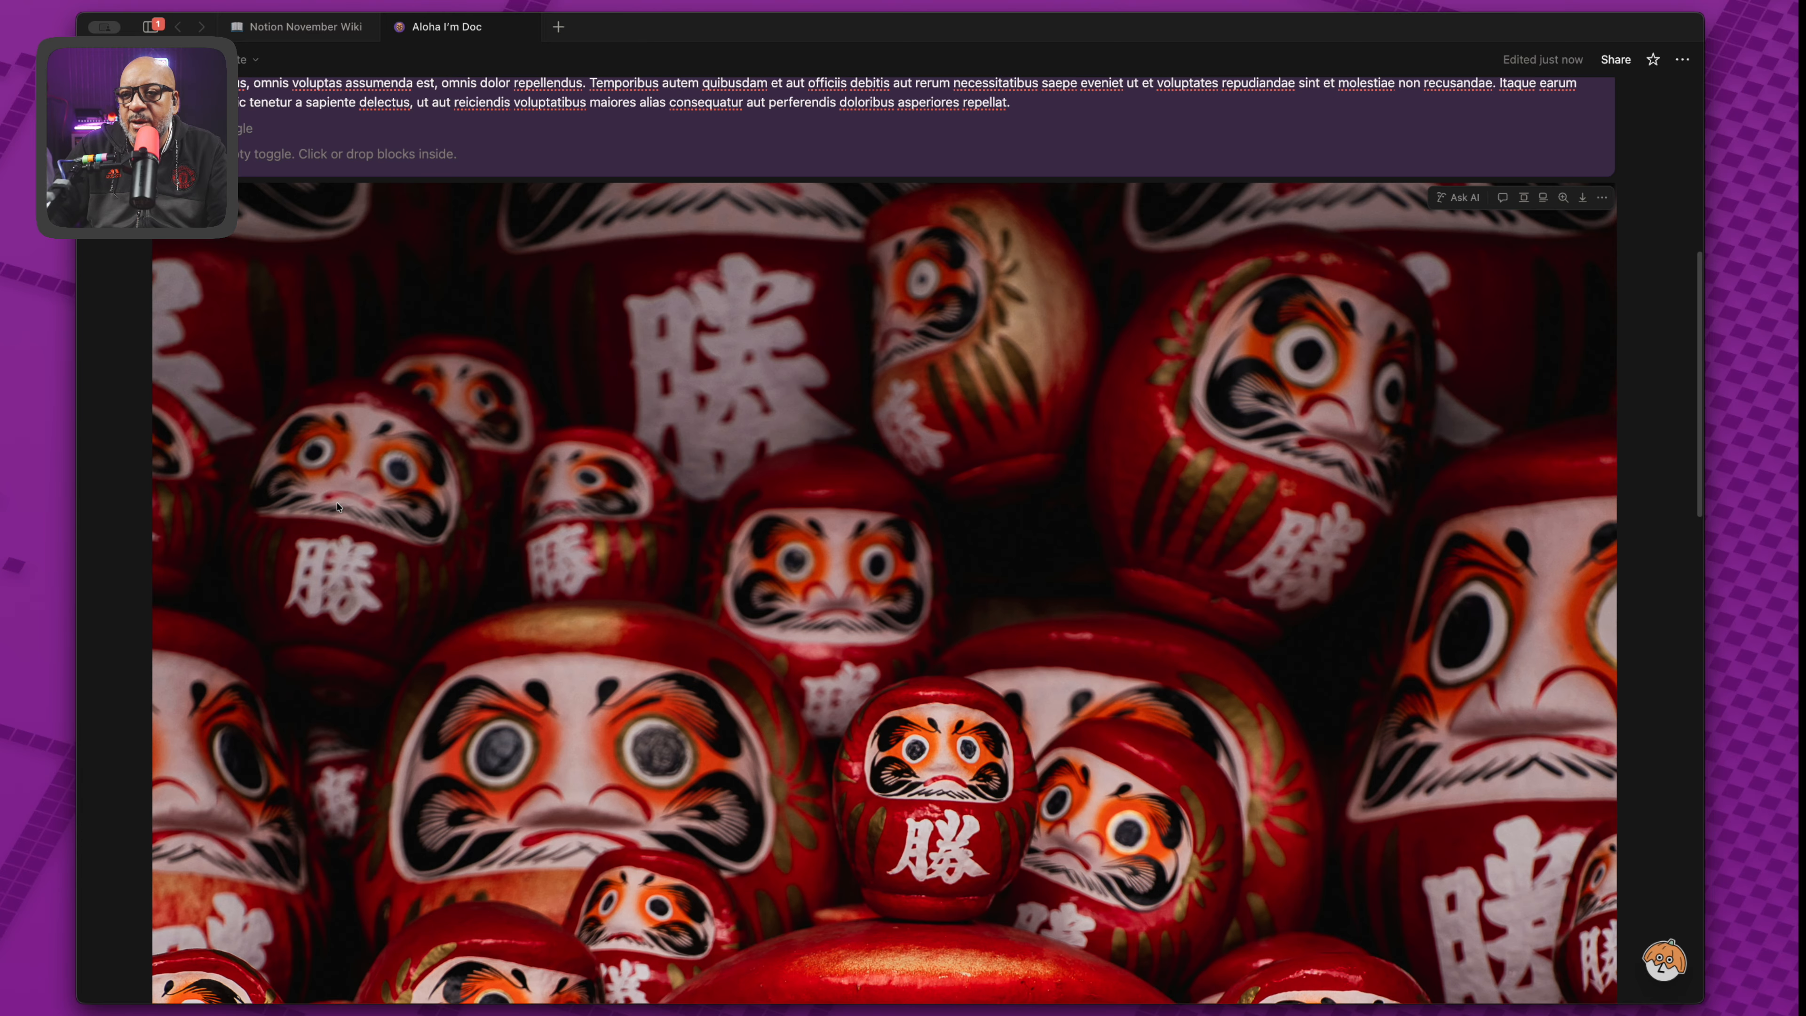
scroll(338, 507, up, 1)
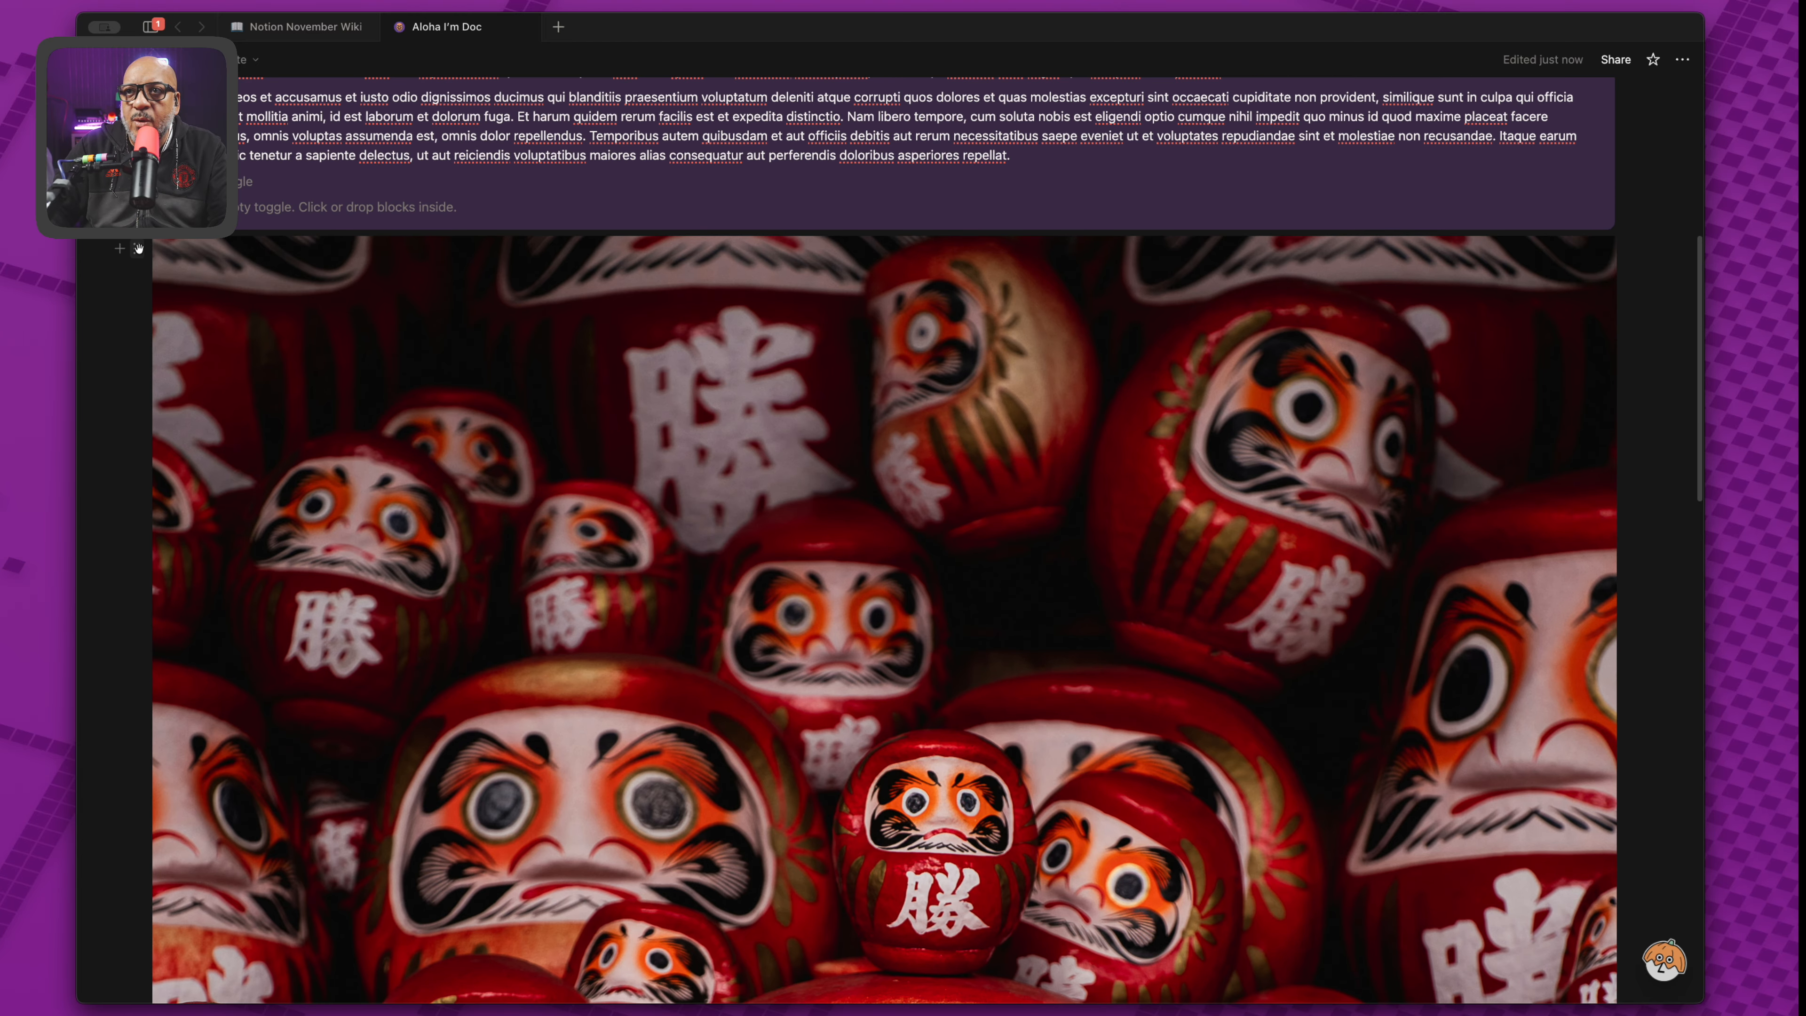
click(138, 248)
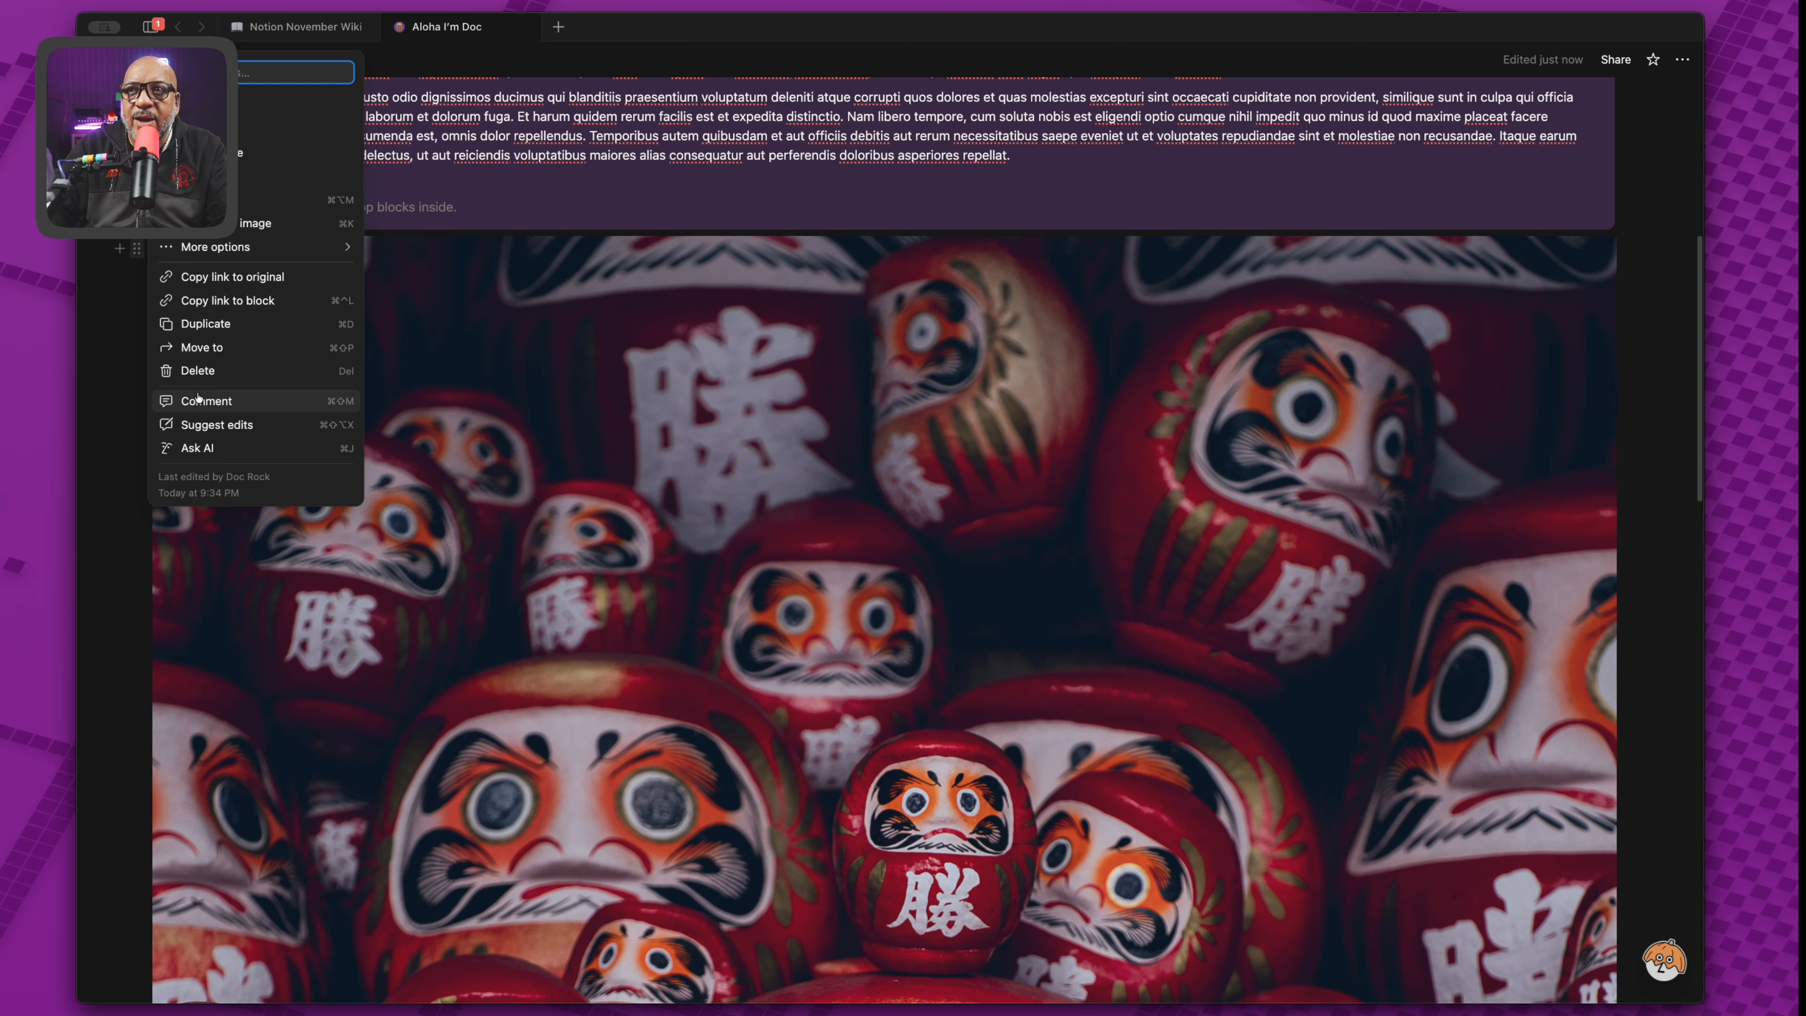
click(119, 259)
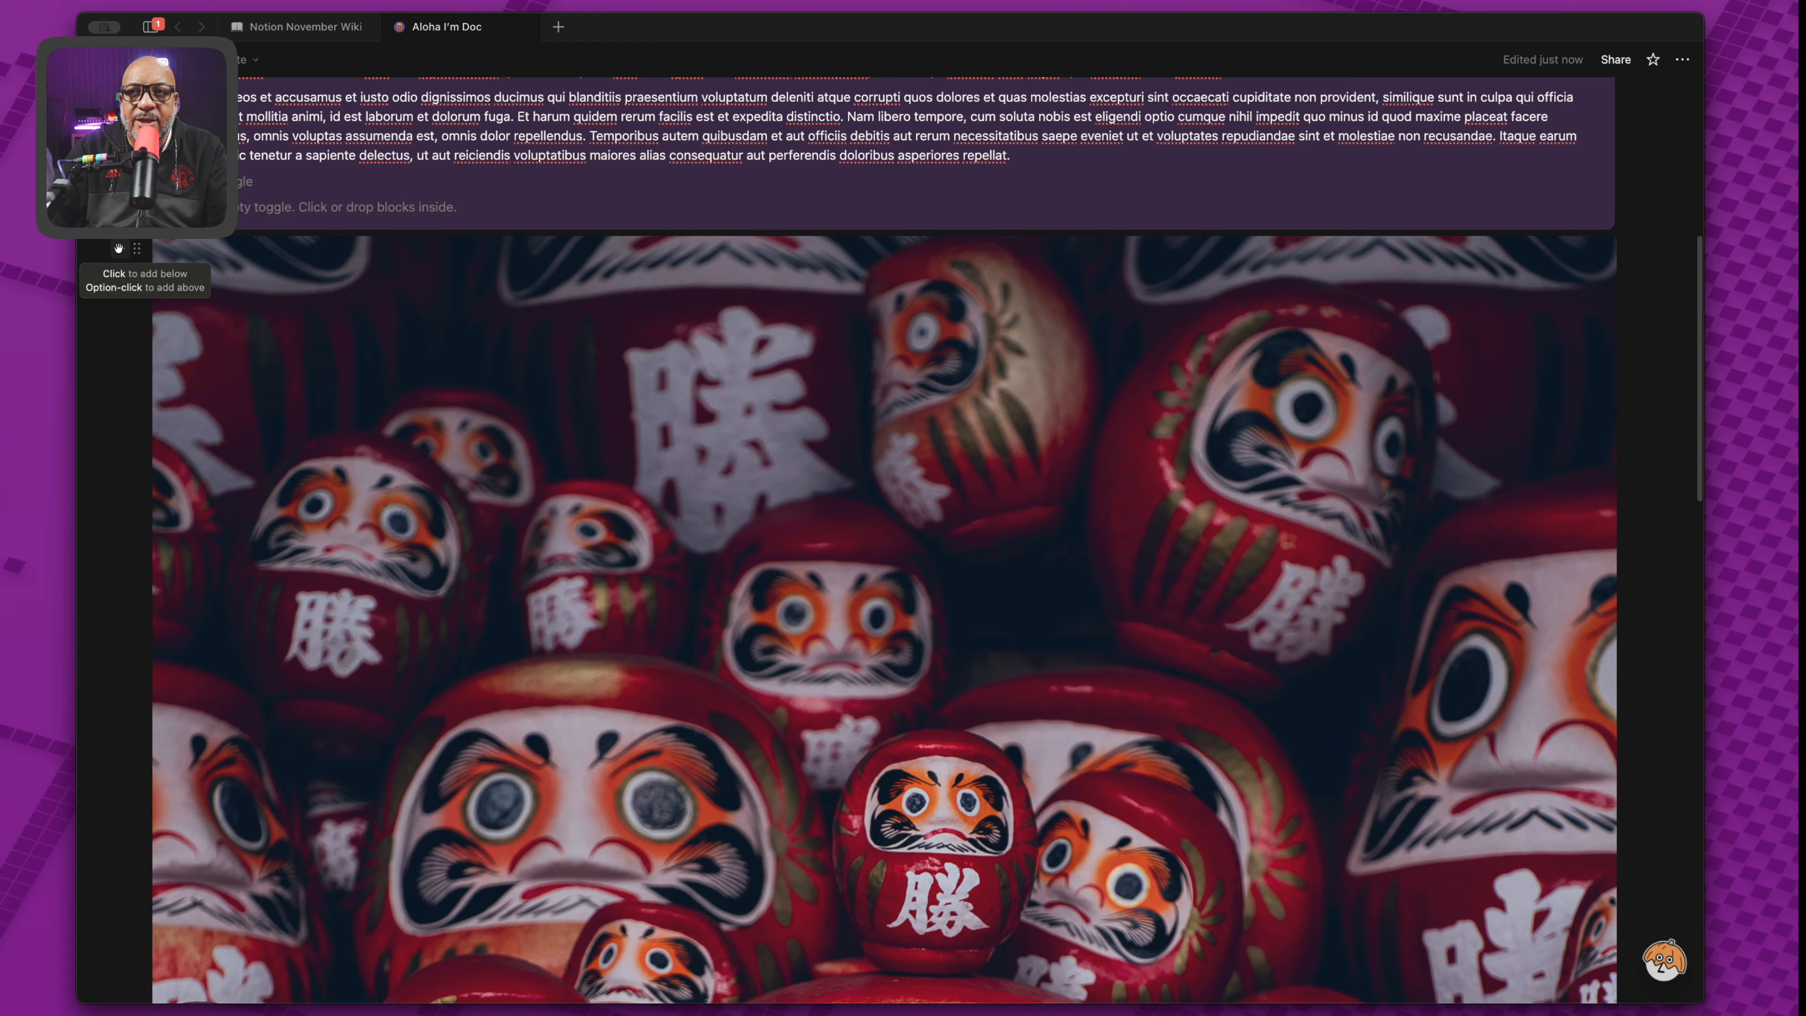
click(119, 248)
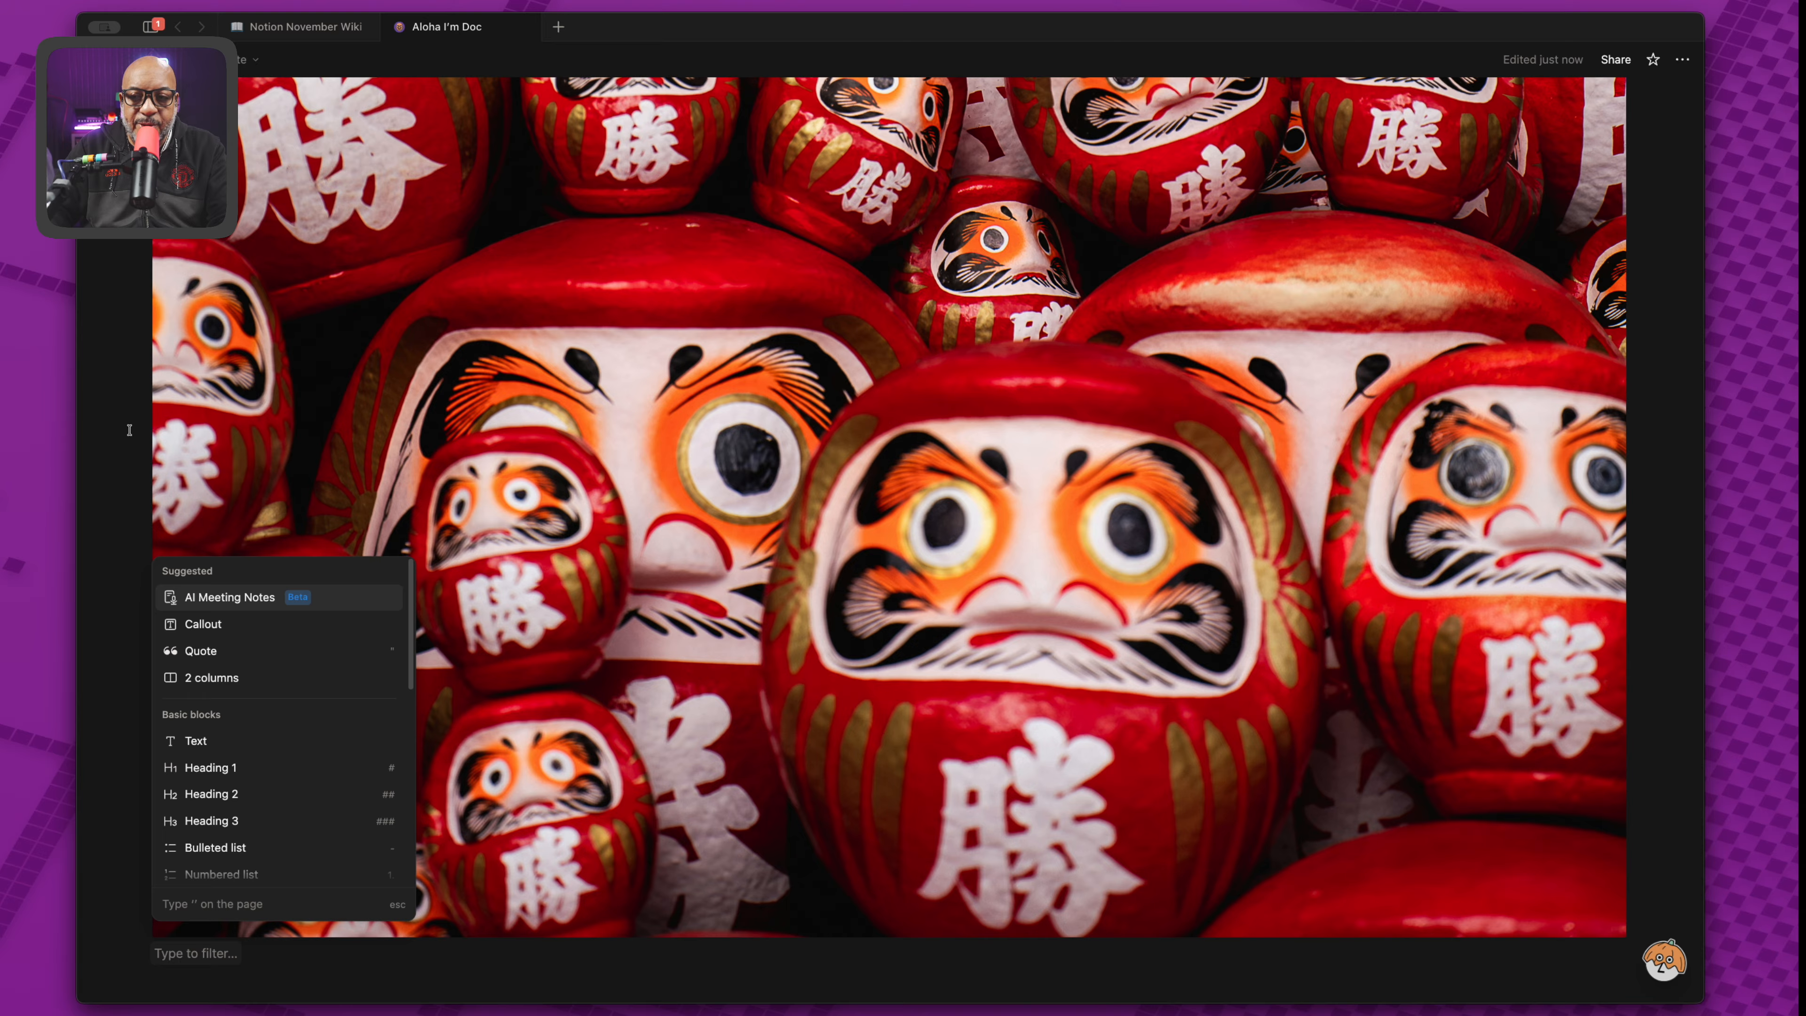
Add a quote block reading the 日進月歩 (にっしんげっぽ) proverb about steady progress.
text(/)
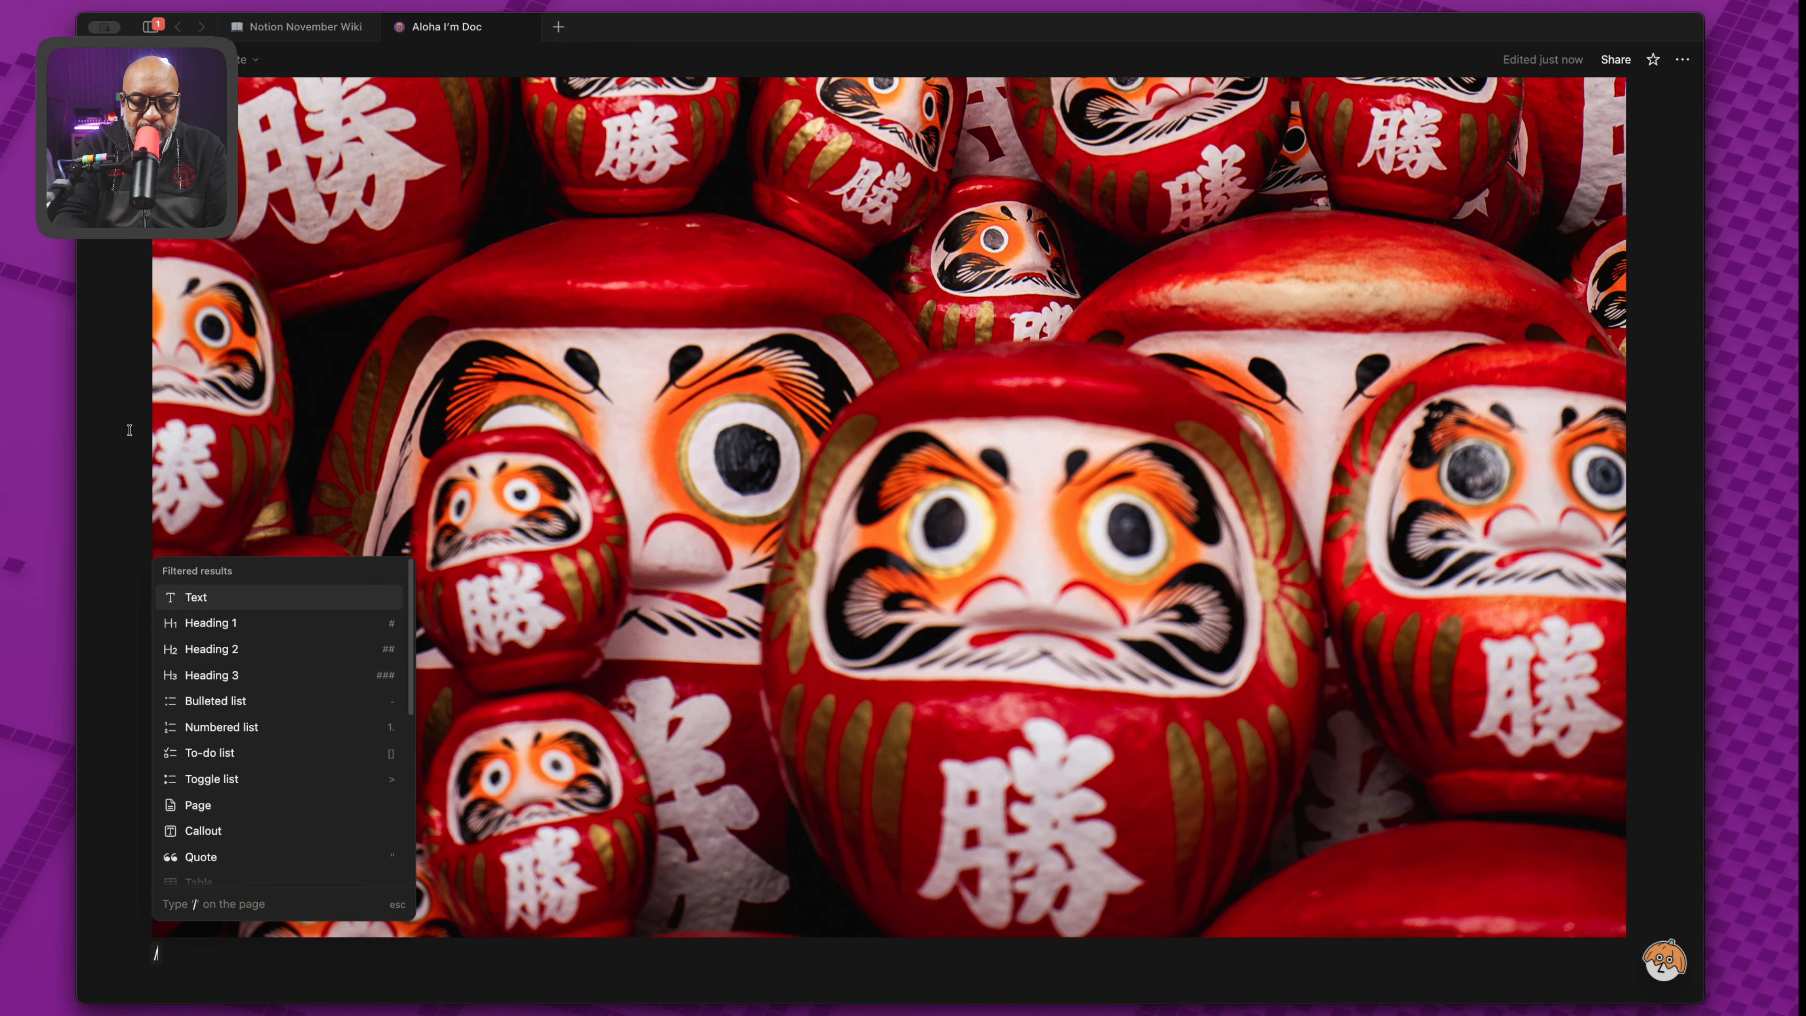
text(quote)
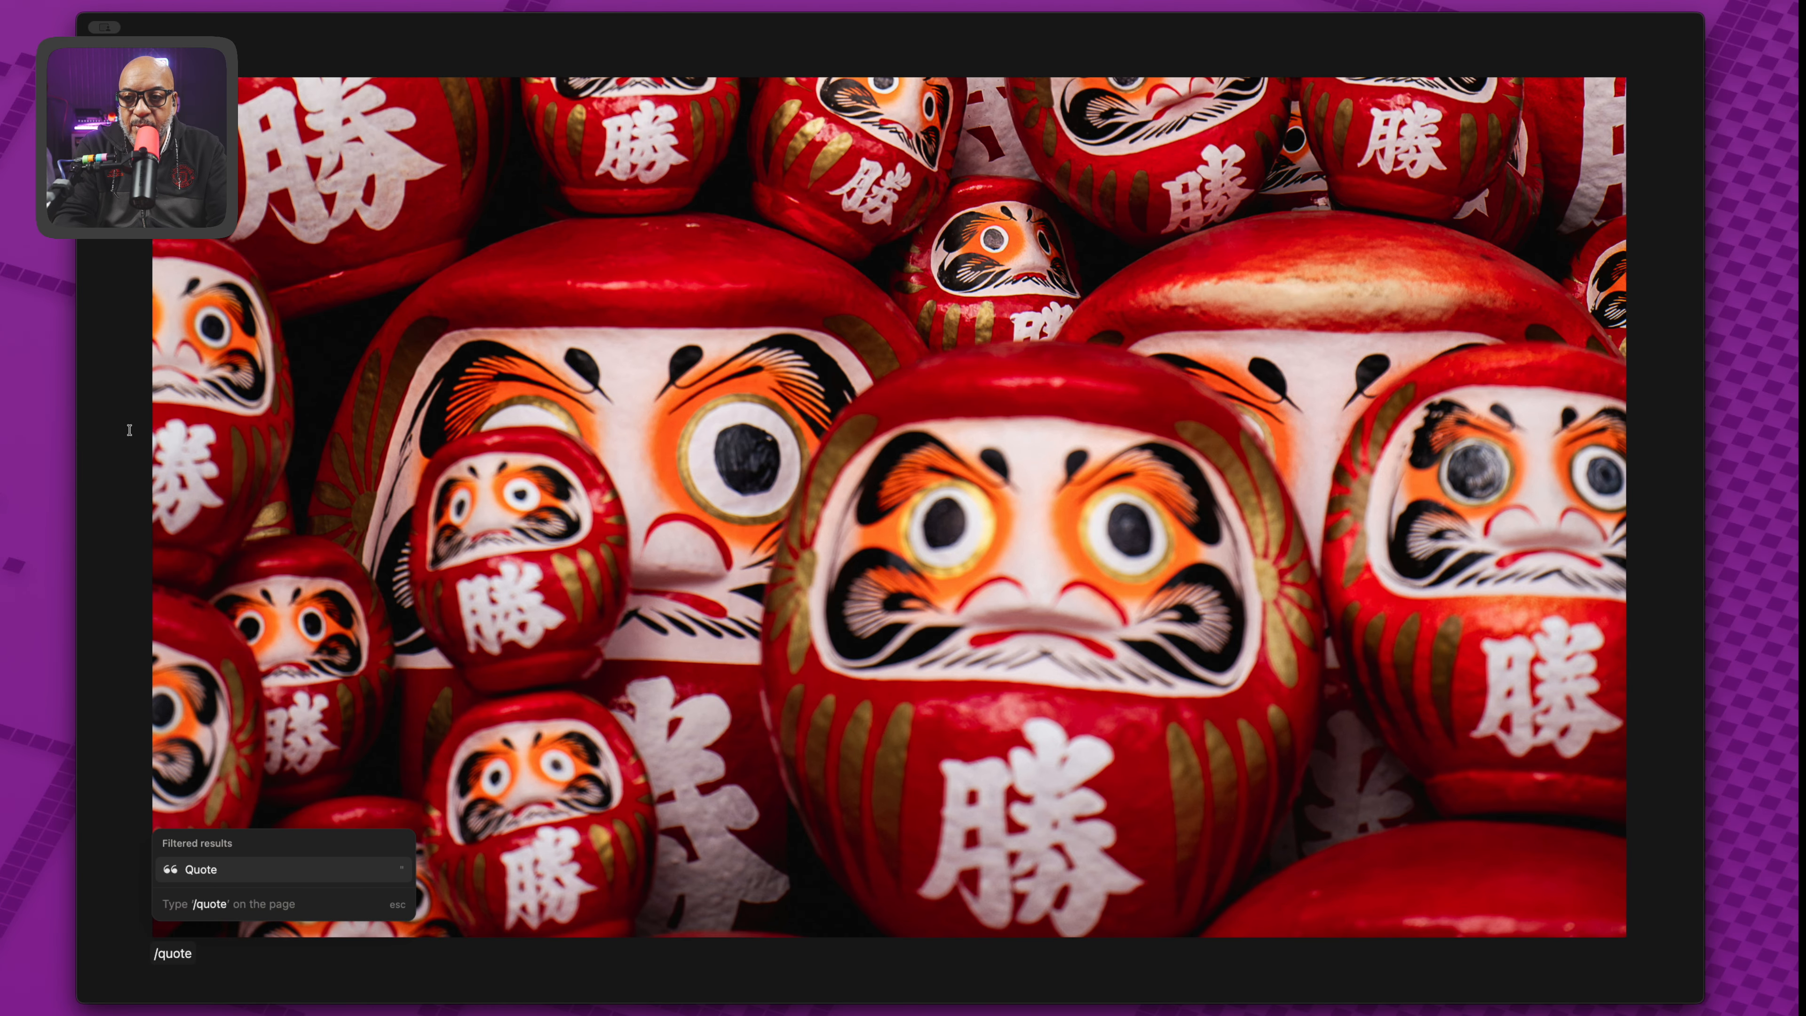
key(Return)
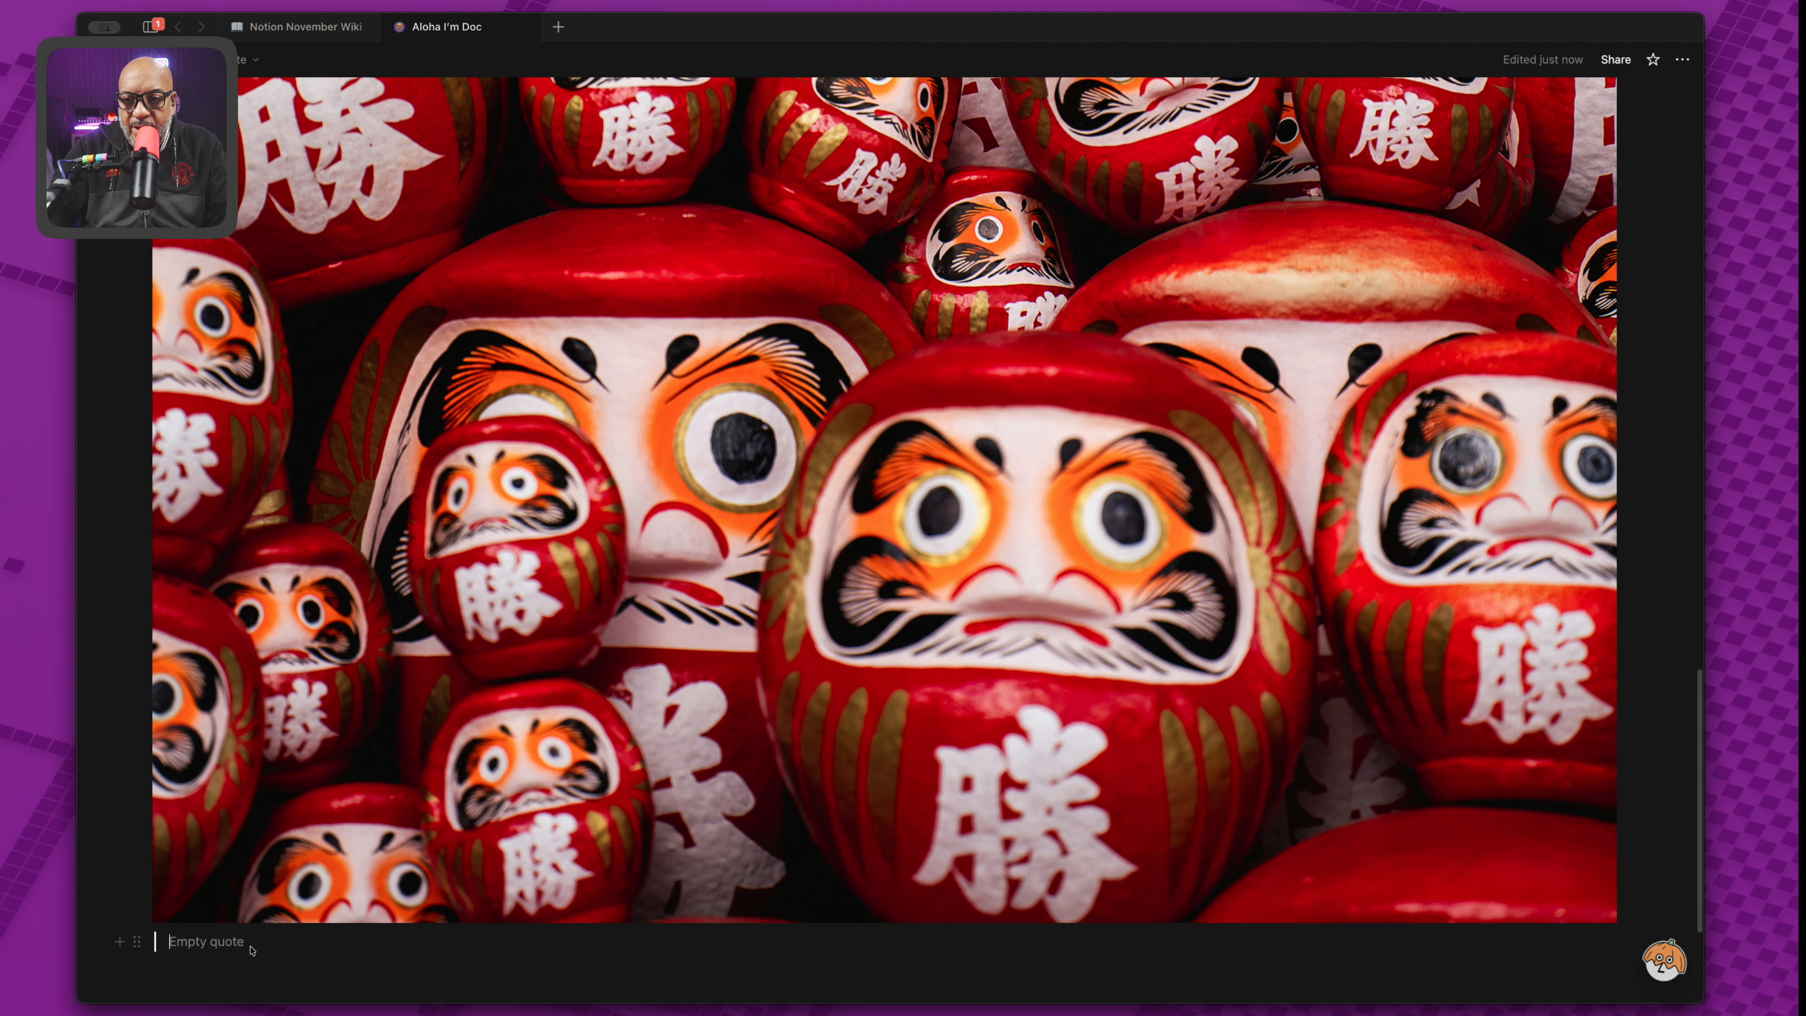
text(Welcome to my page)
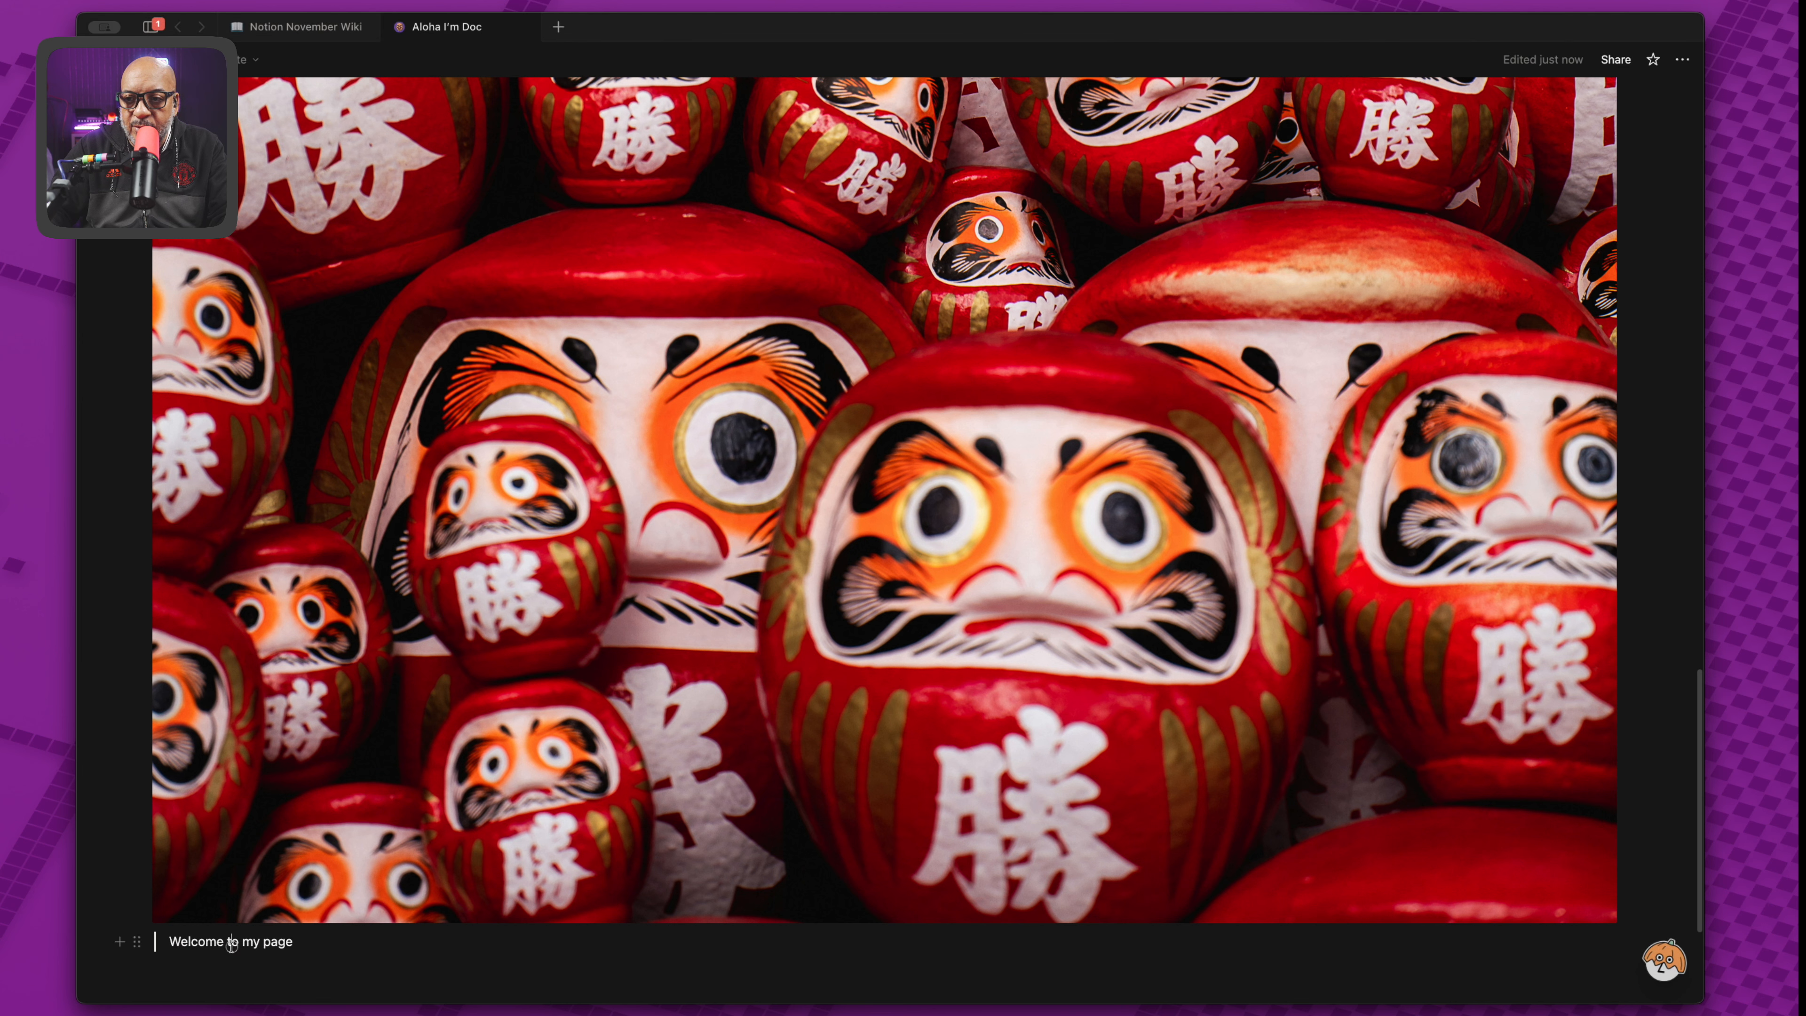
triple_click(233, 947)
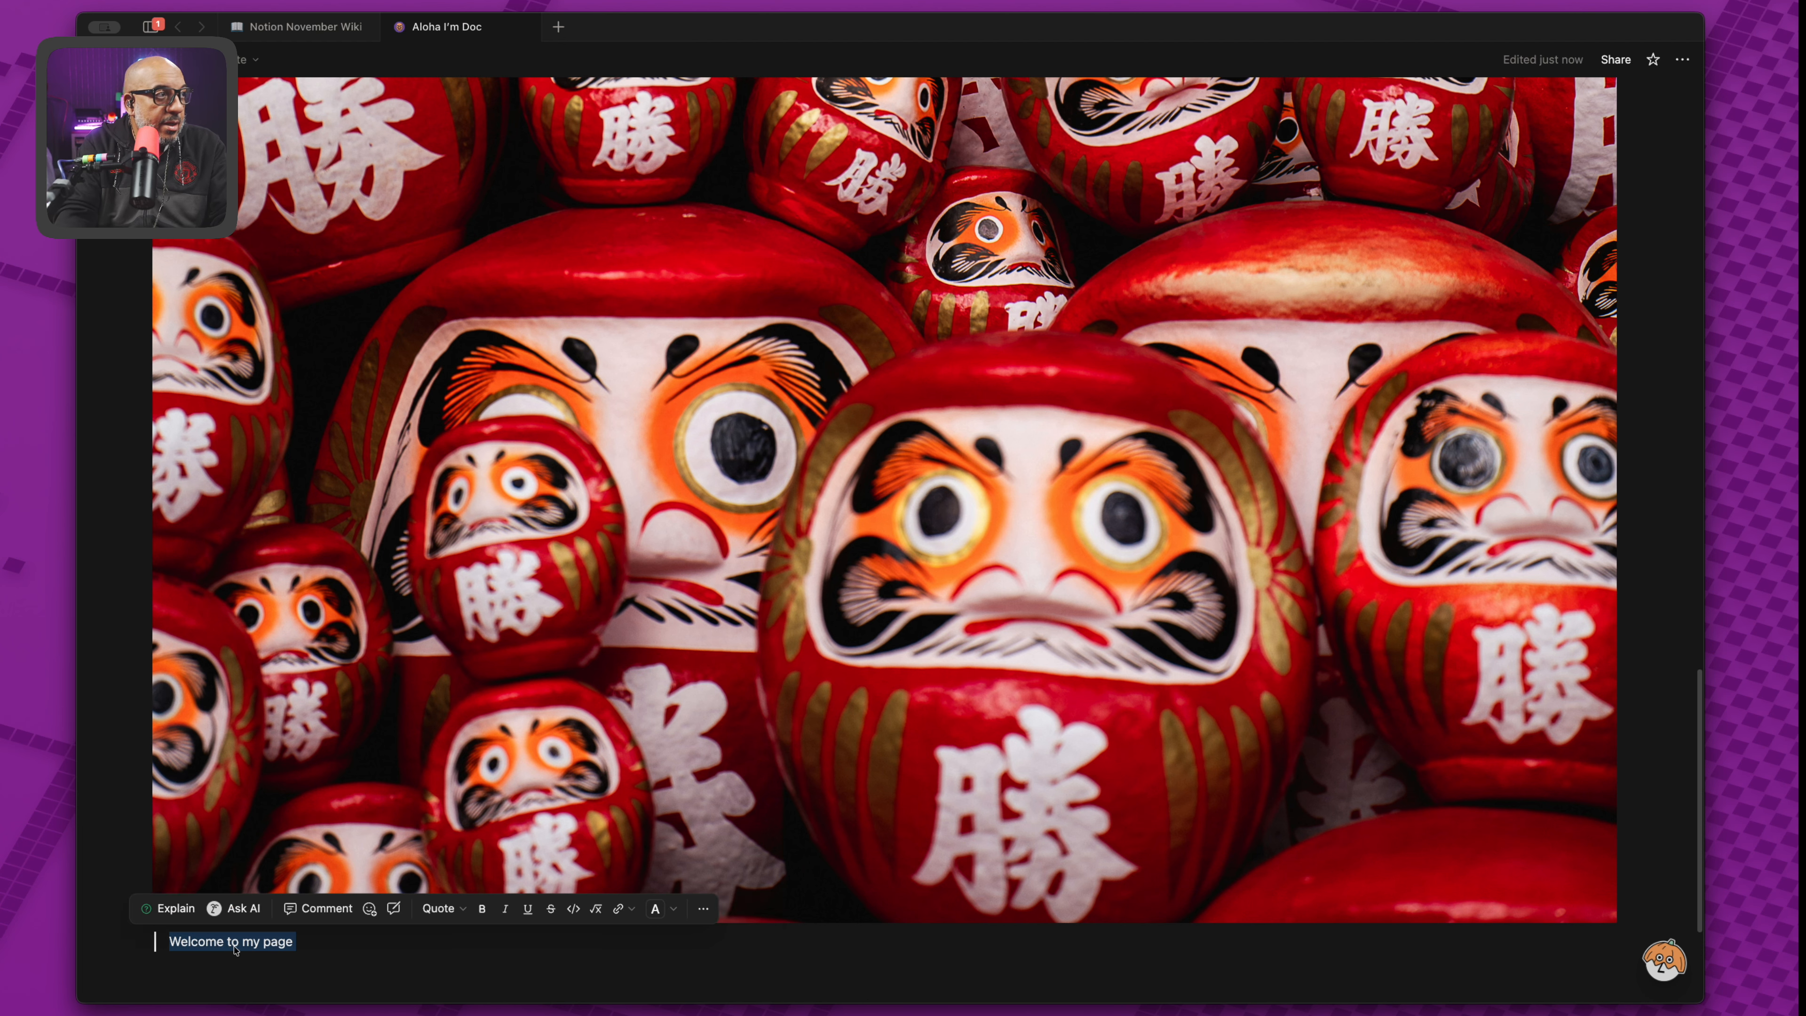
text(日進月歩 (にっしんげっぽ) — "day by day, month by month," meaning steady progress.)
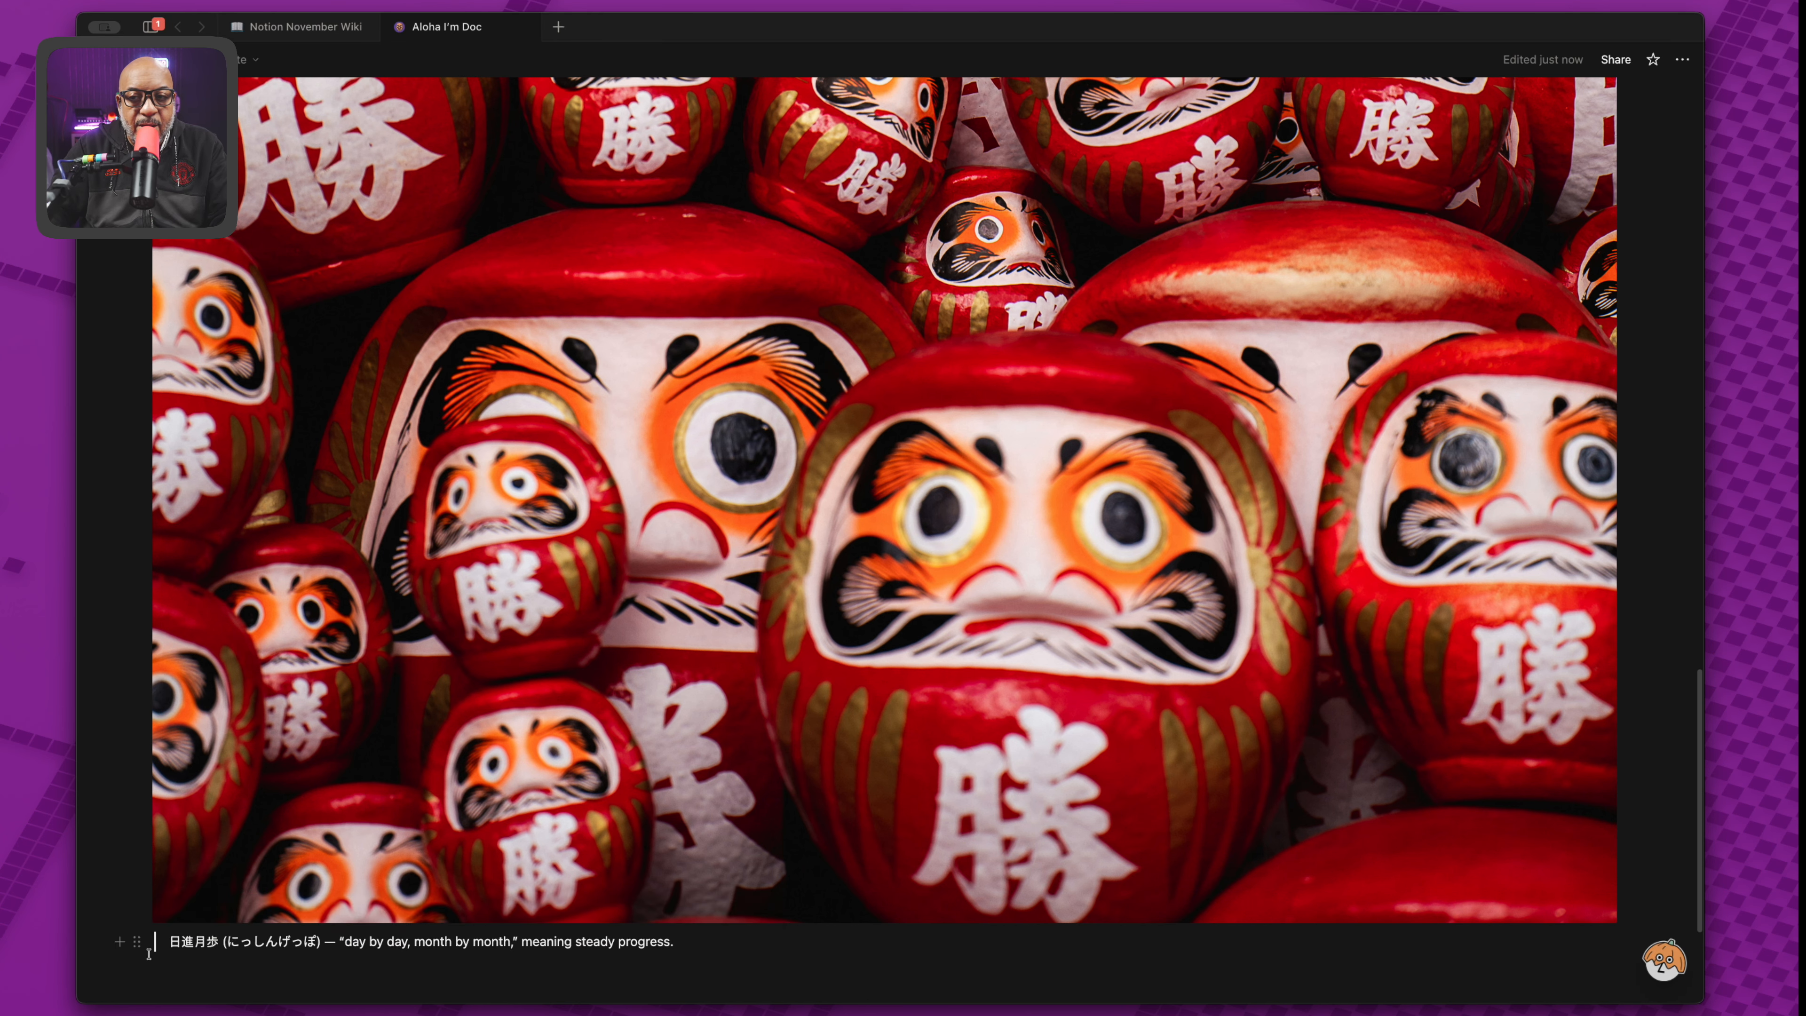
scroll(214, 717, up, 8)
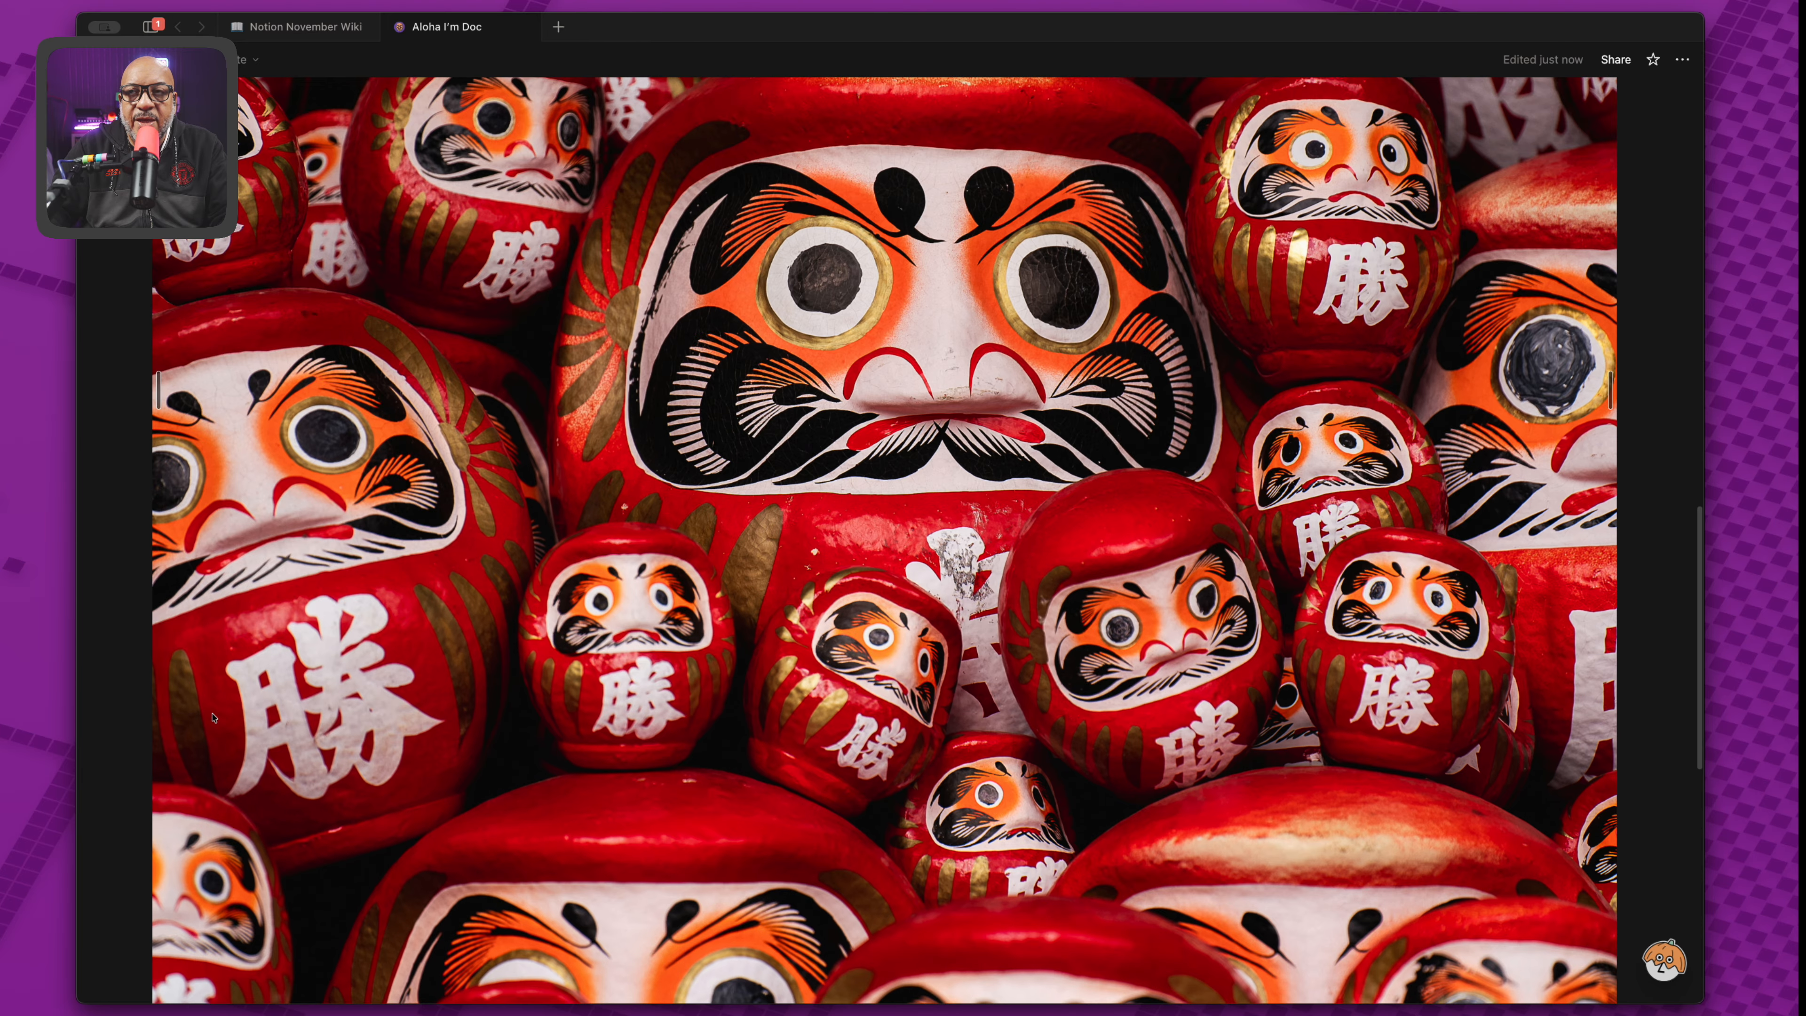
scroll(213, 717, up, 10)
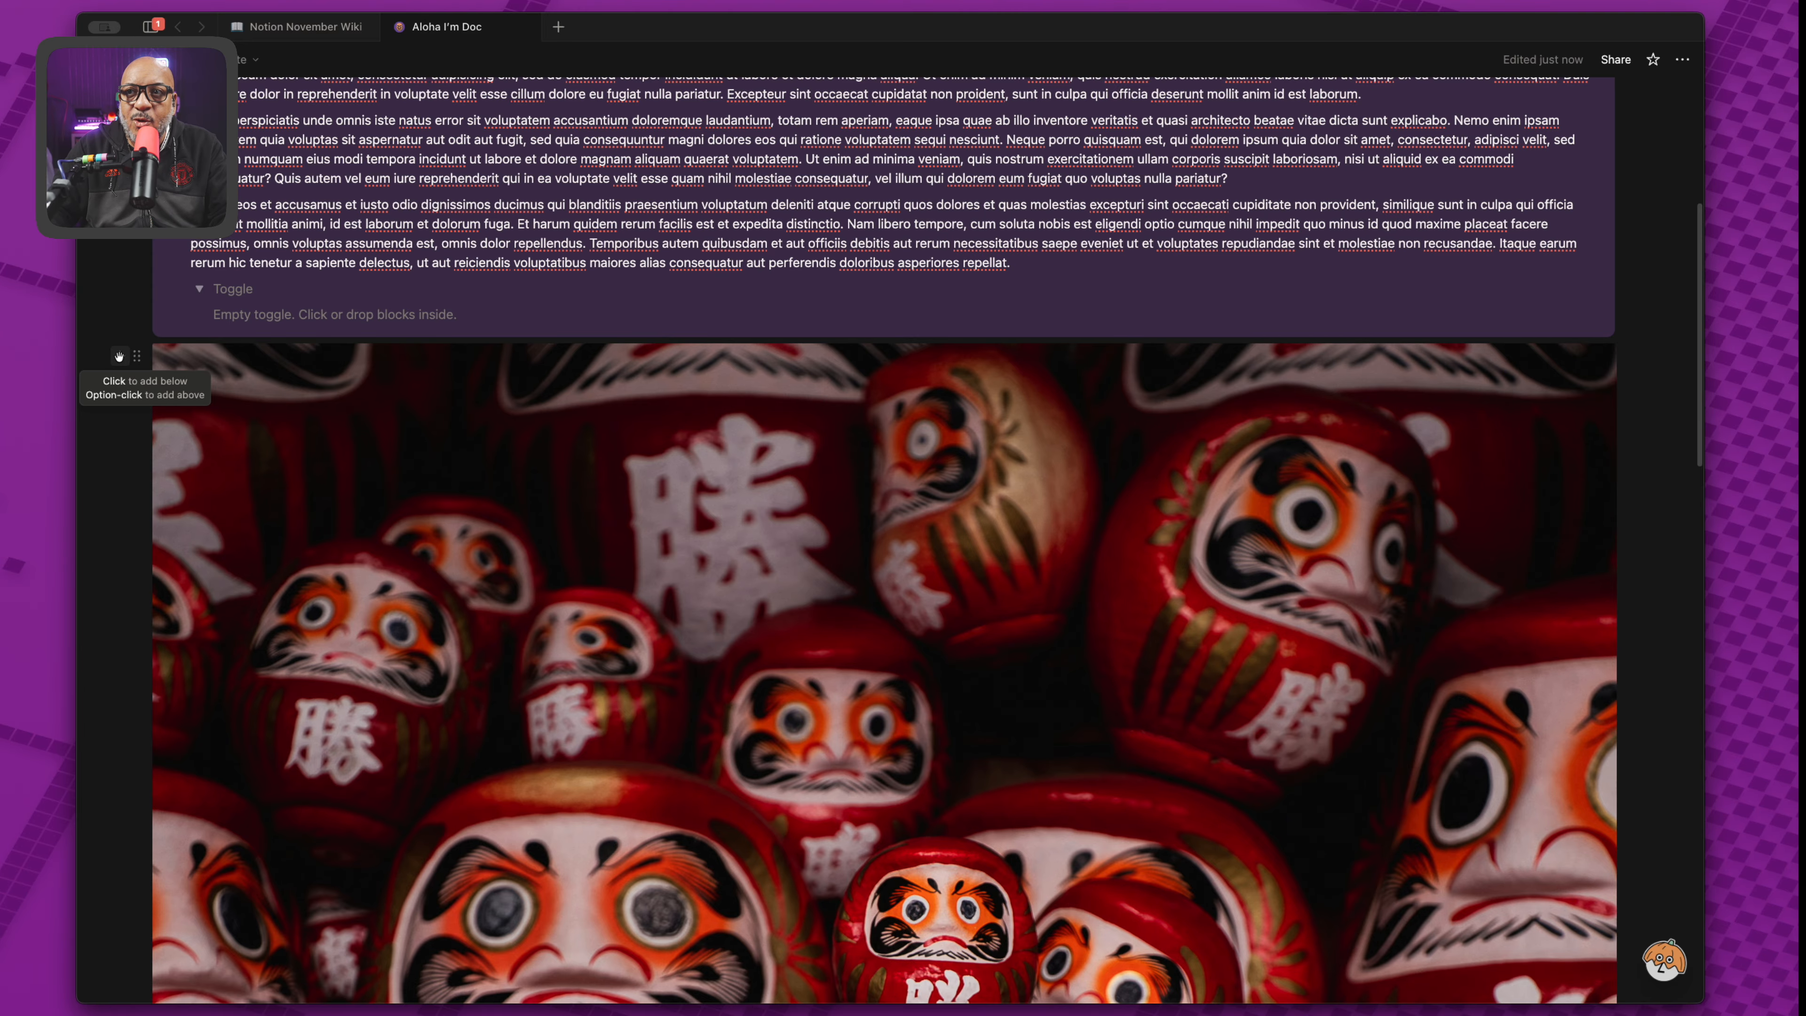
Insert an empty line between the welcome callout and the daruma photo.
click(118, 355)
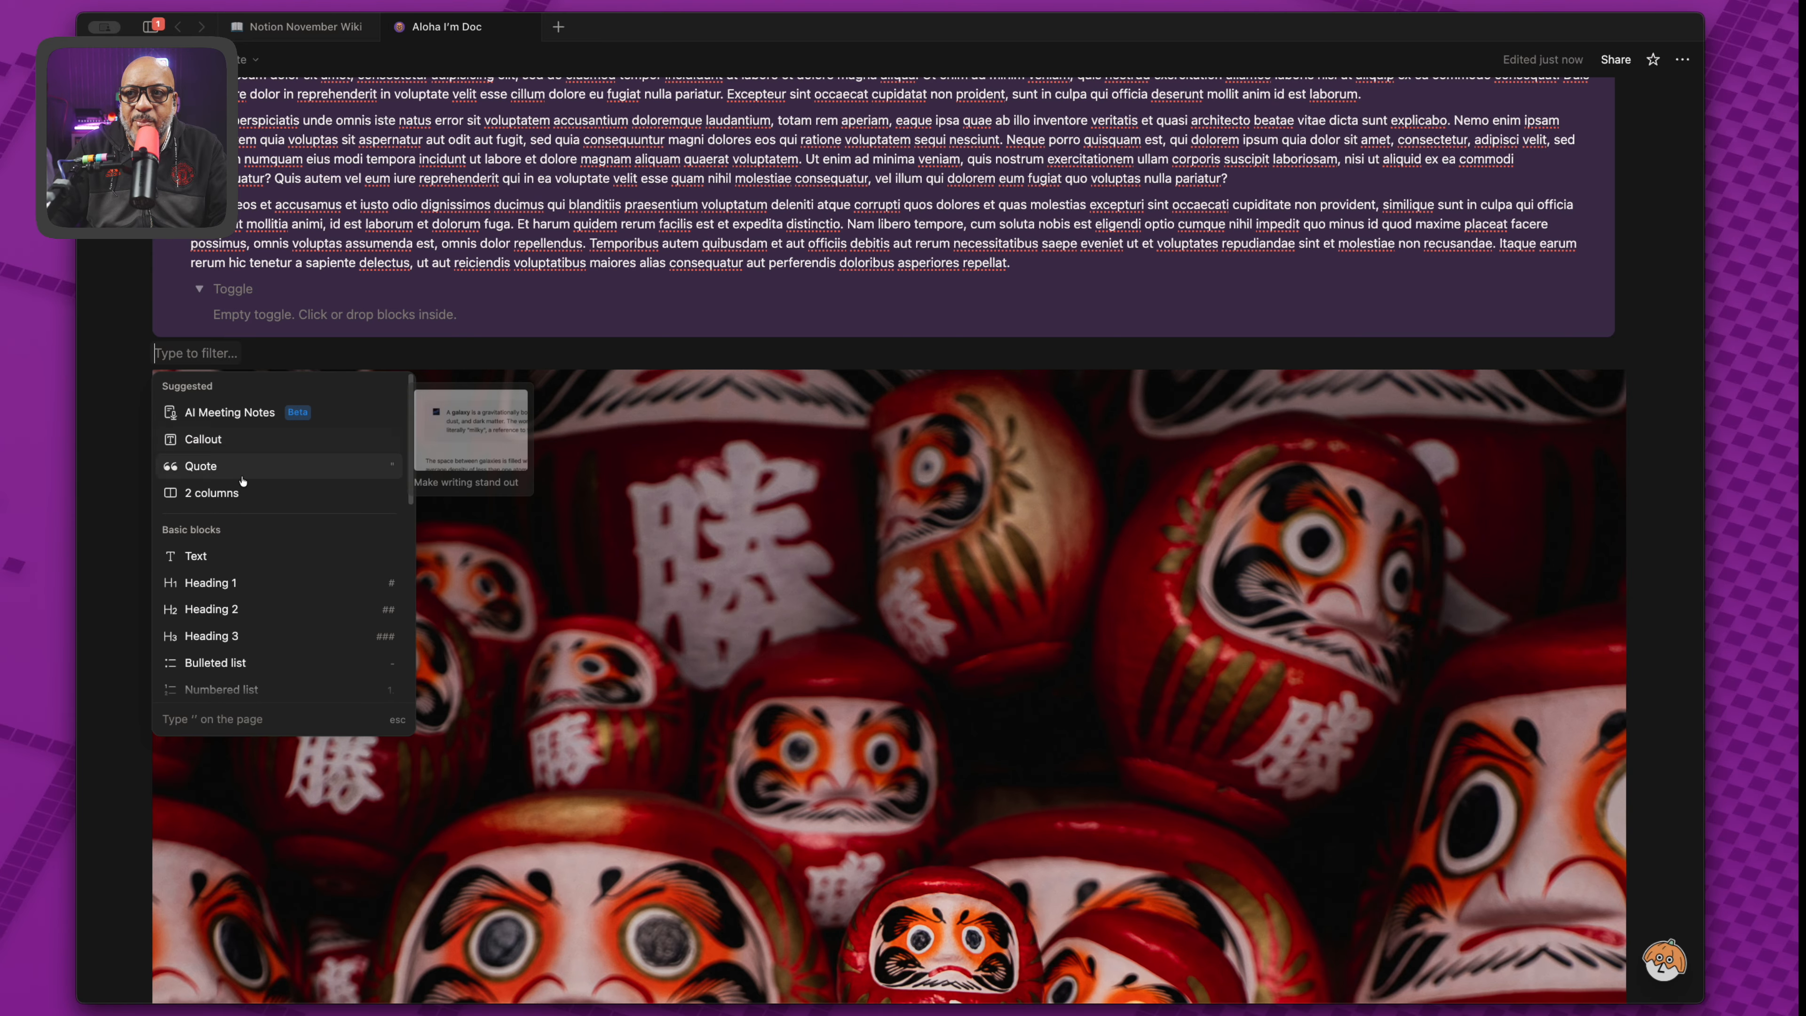
scroll(253, 506, down, 10)
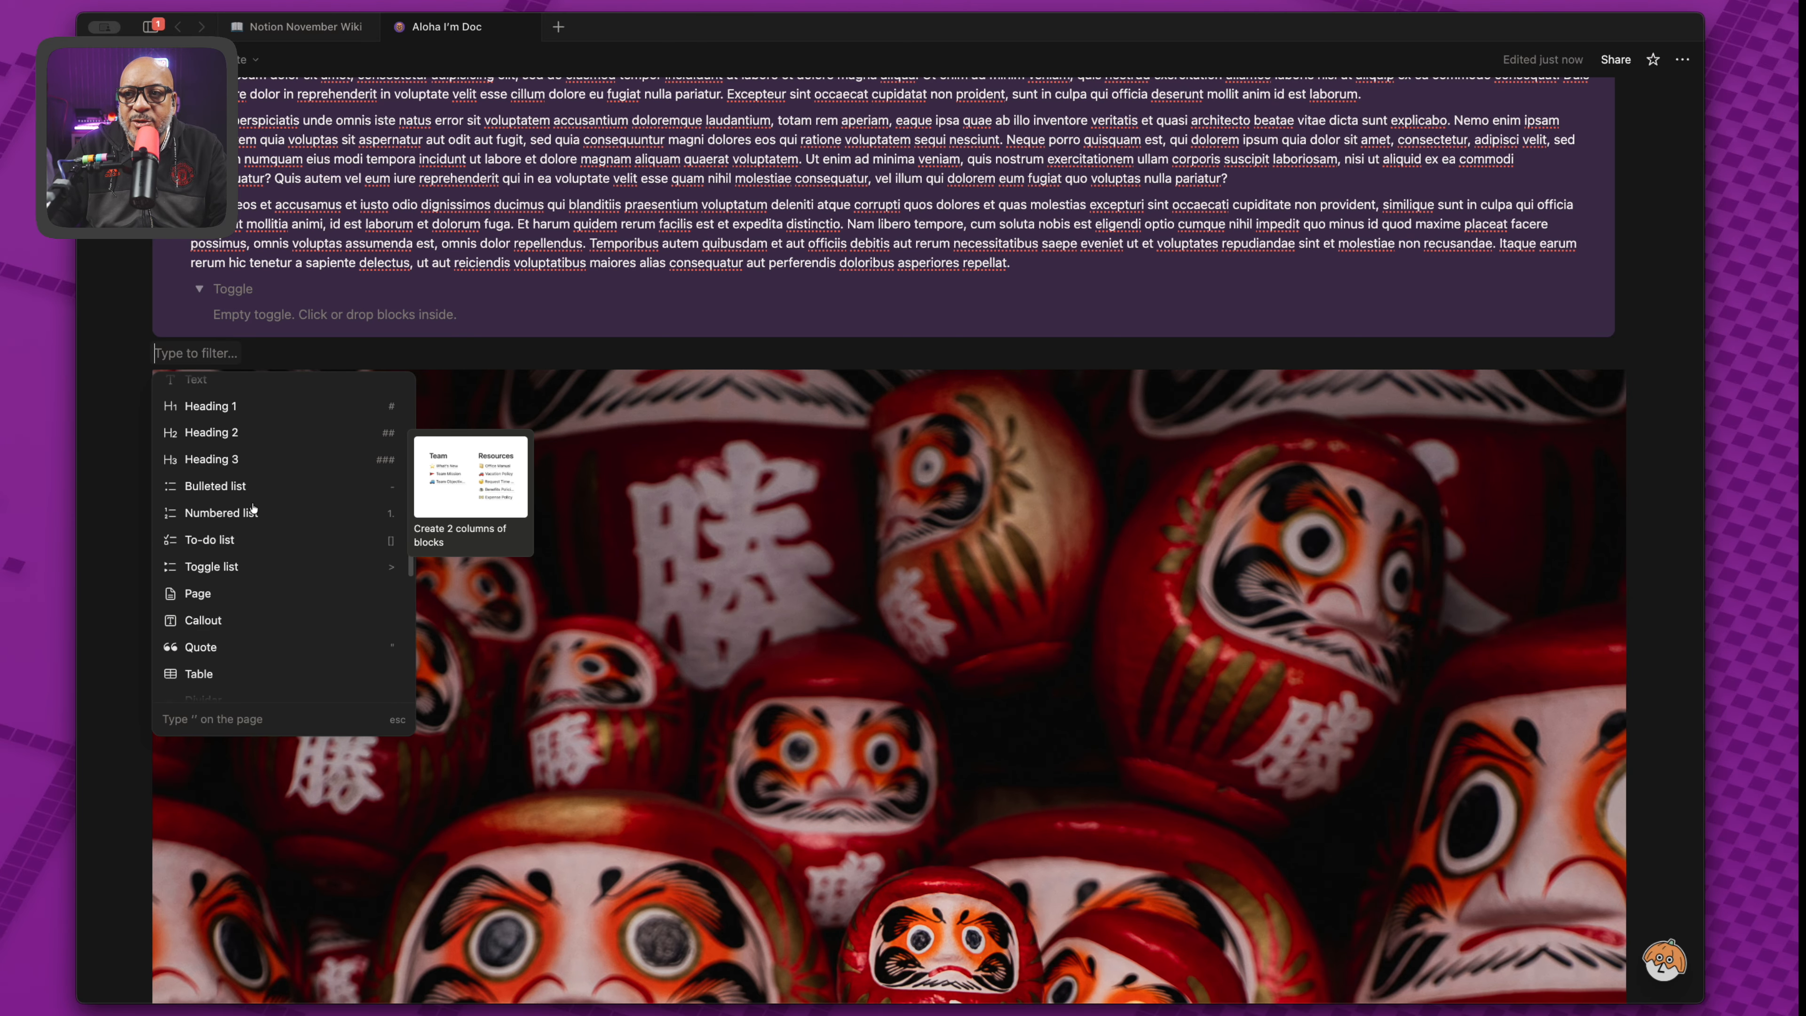
scroll(252, 506, down, 8)
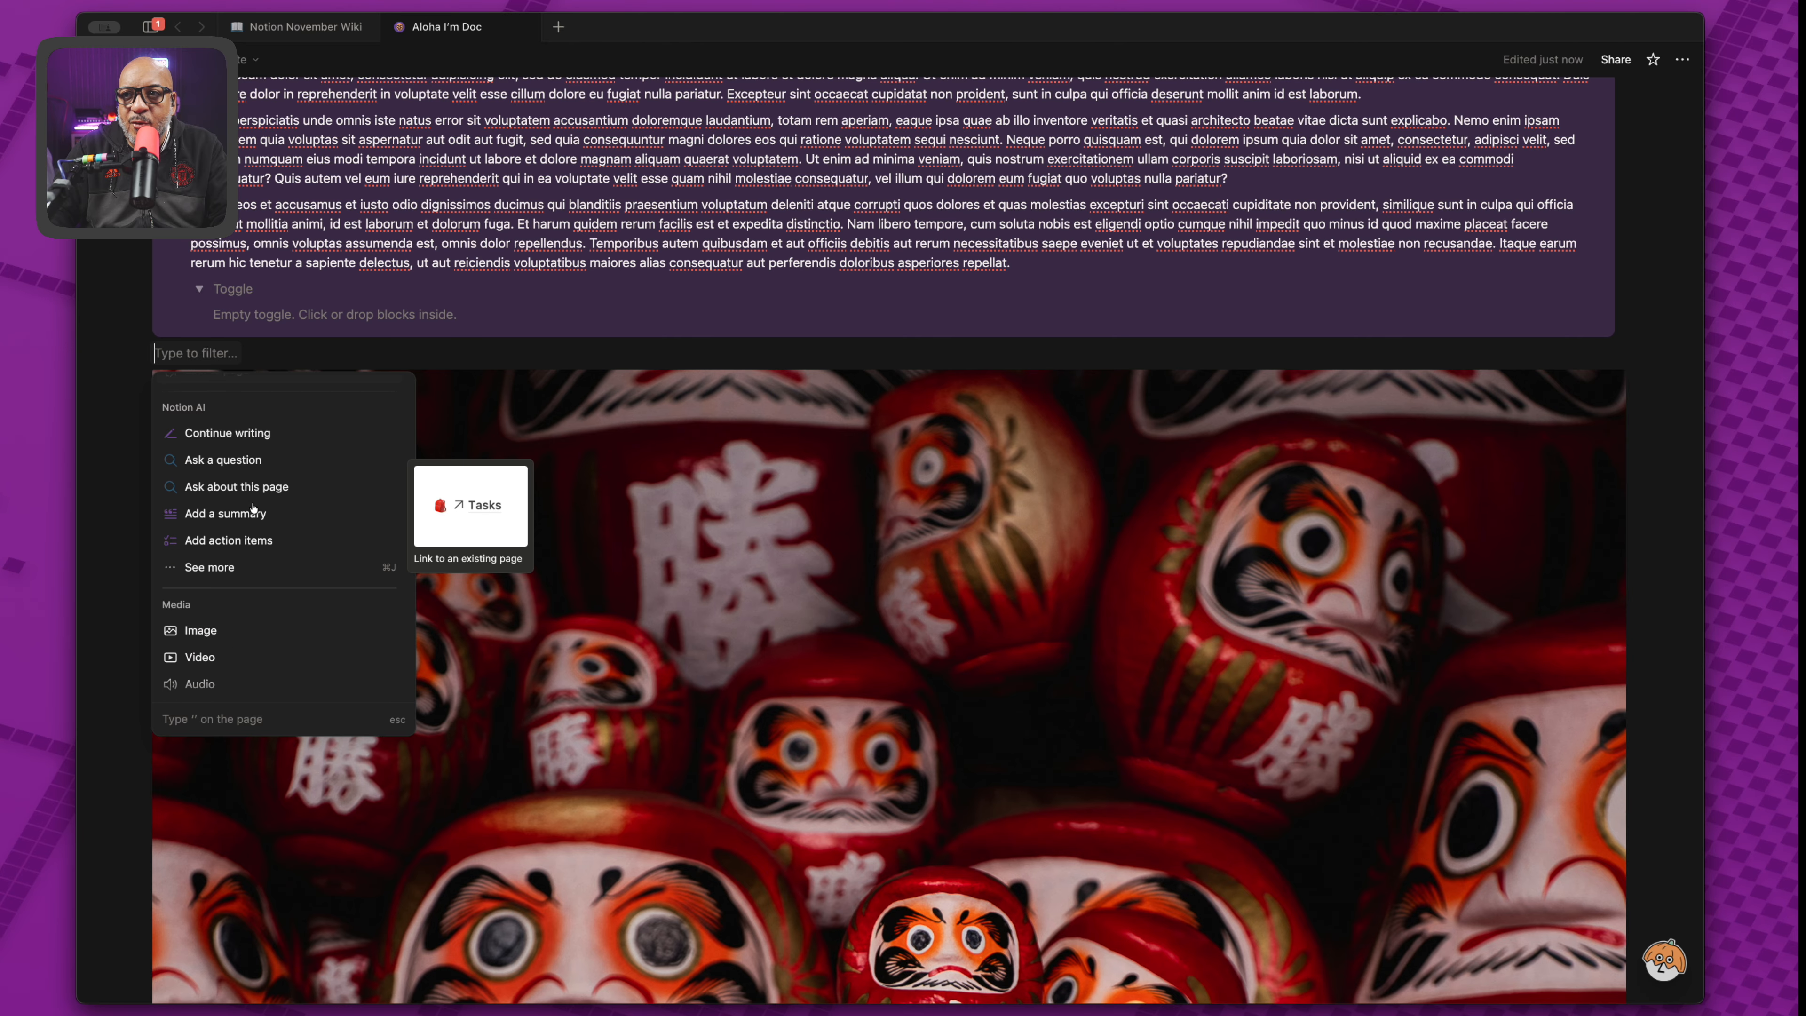
scroll(253, 507, down, 10)
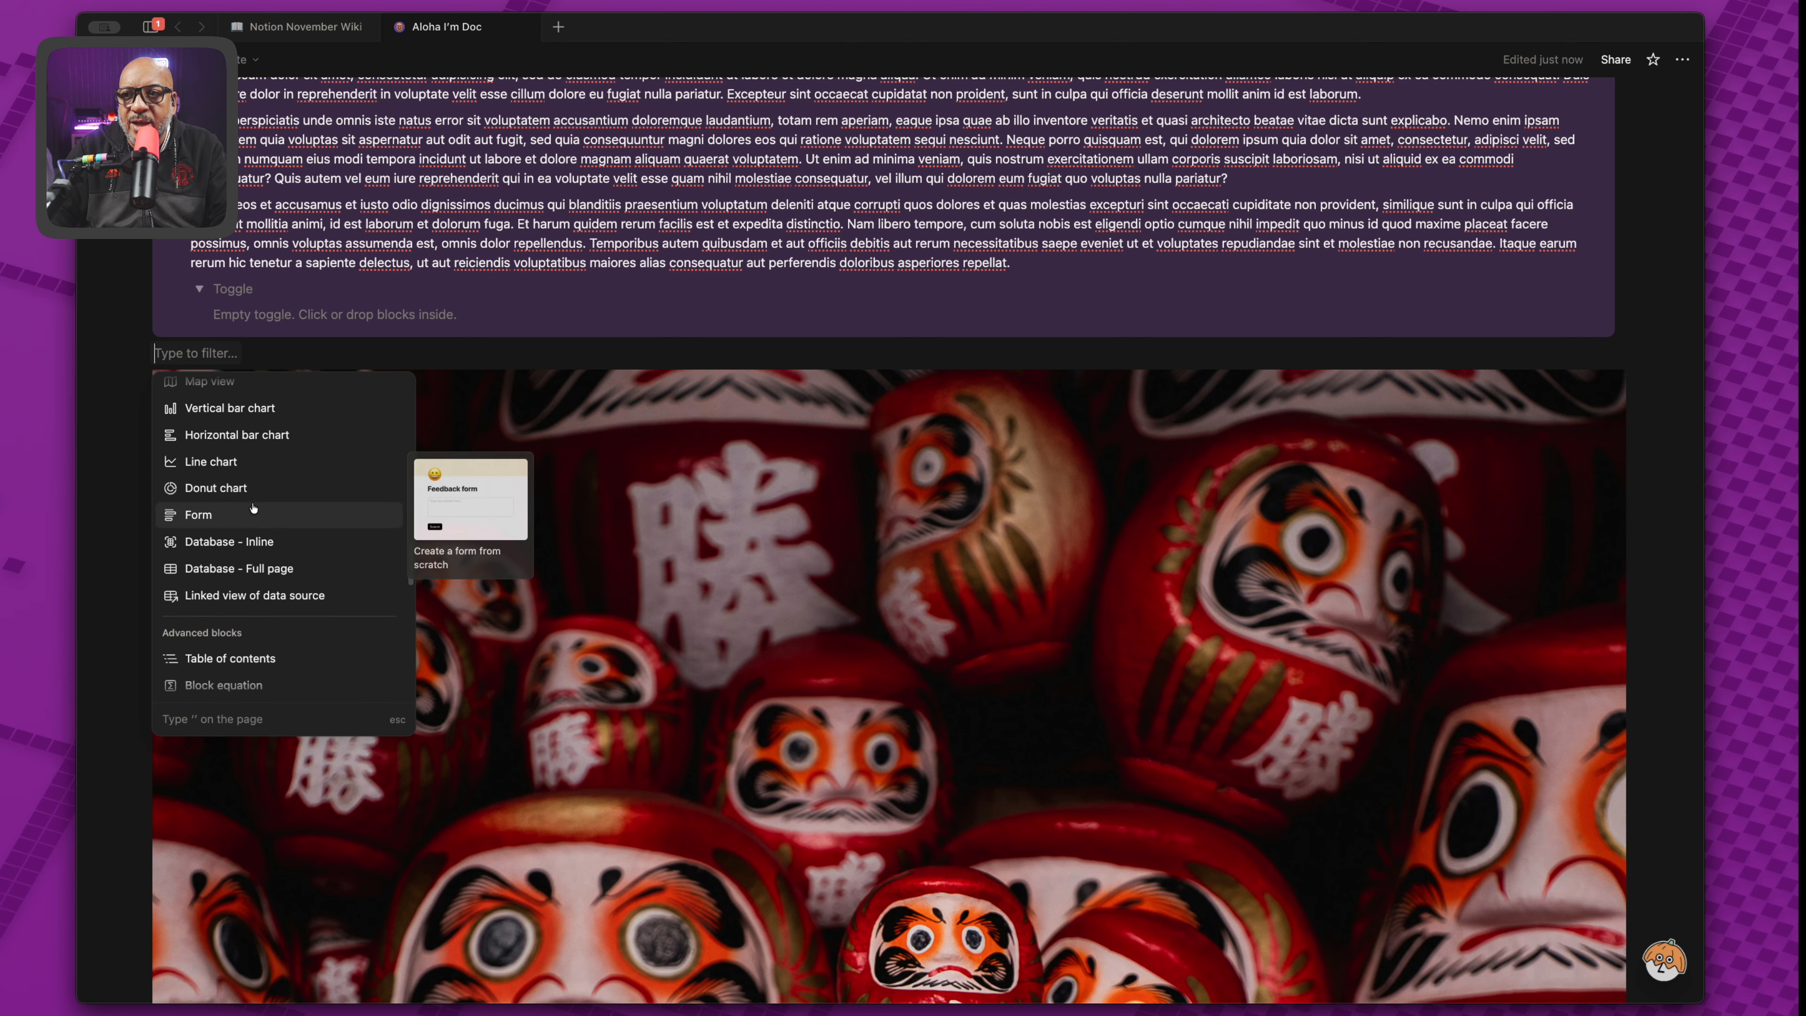
scroll(252, 507, down, 3)
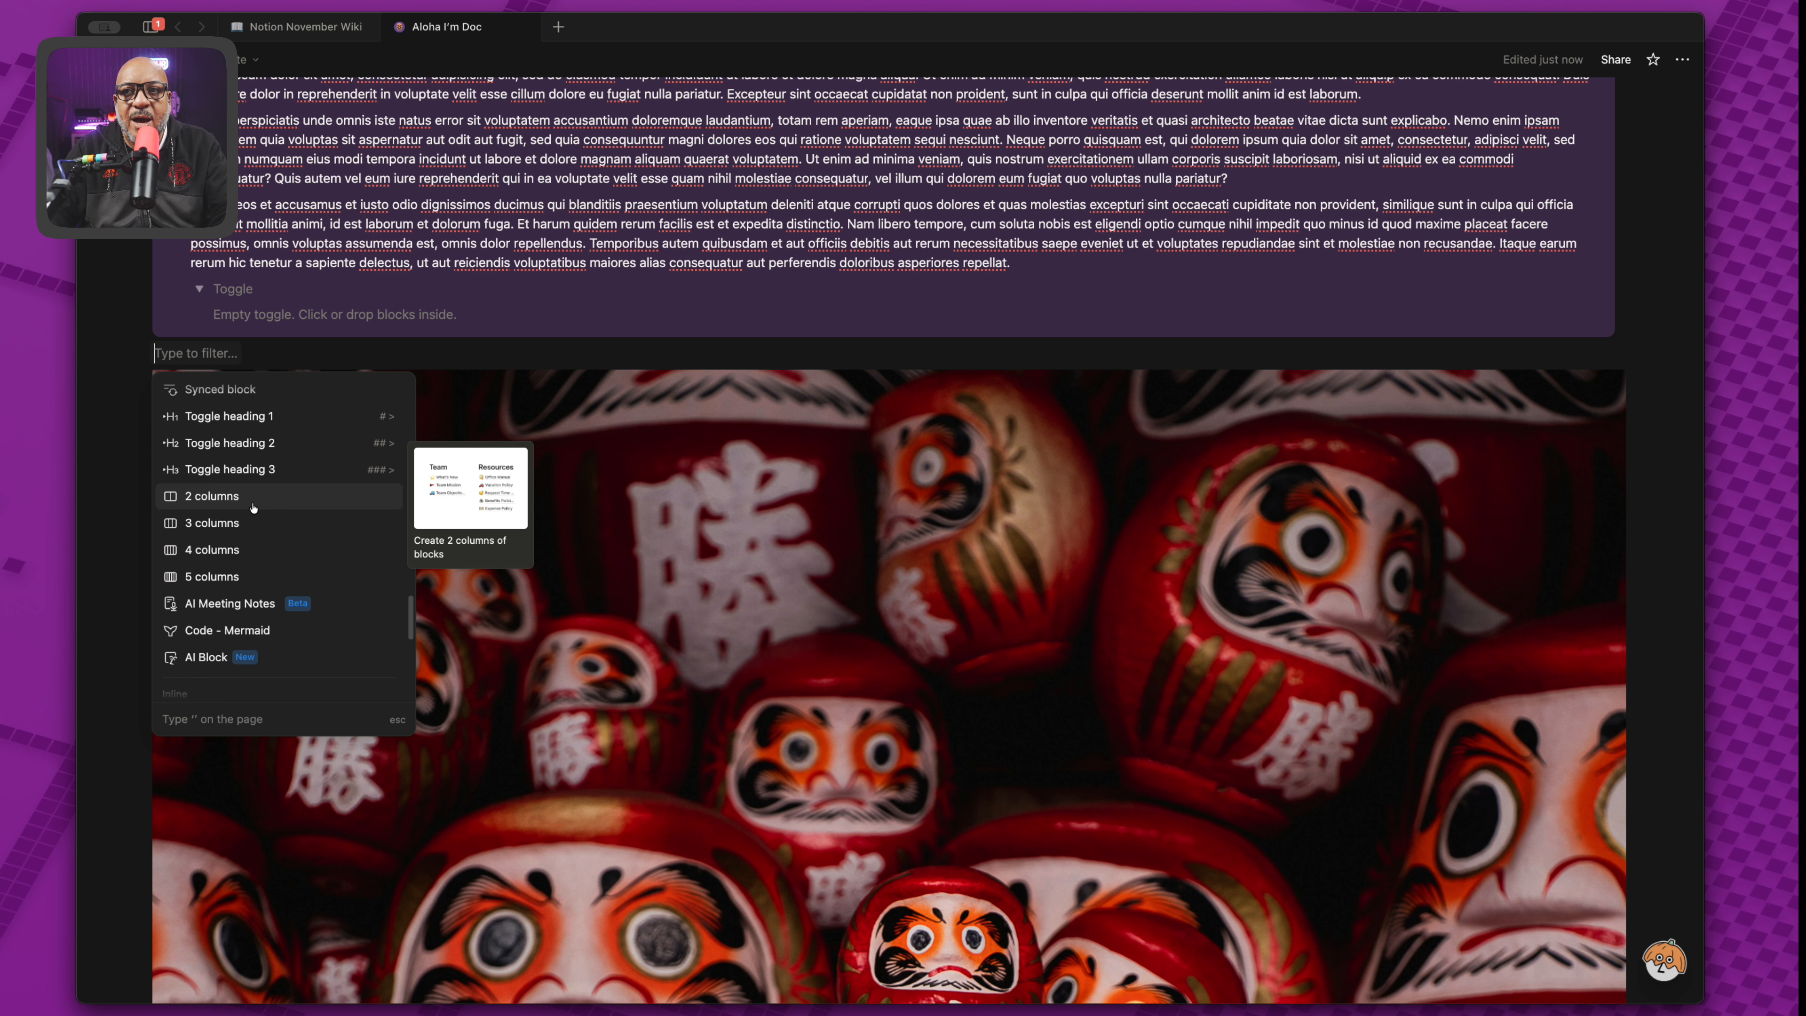
key(Escape)
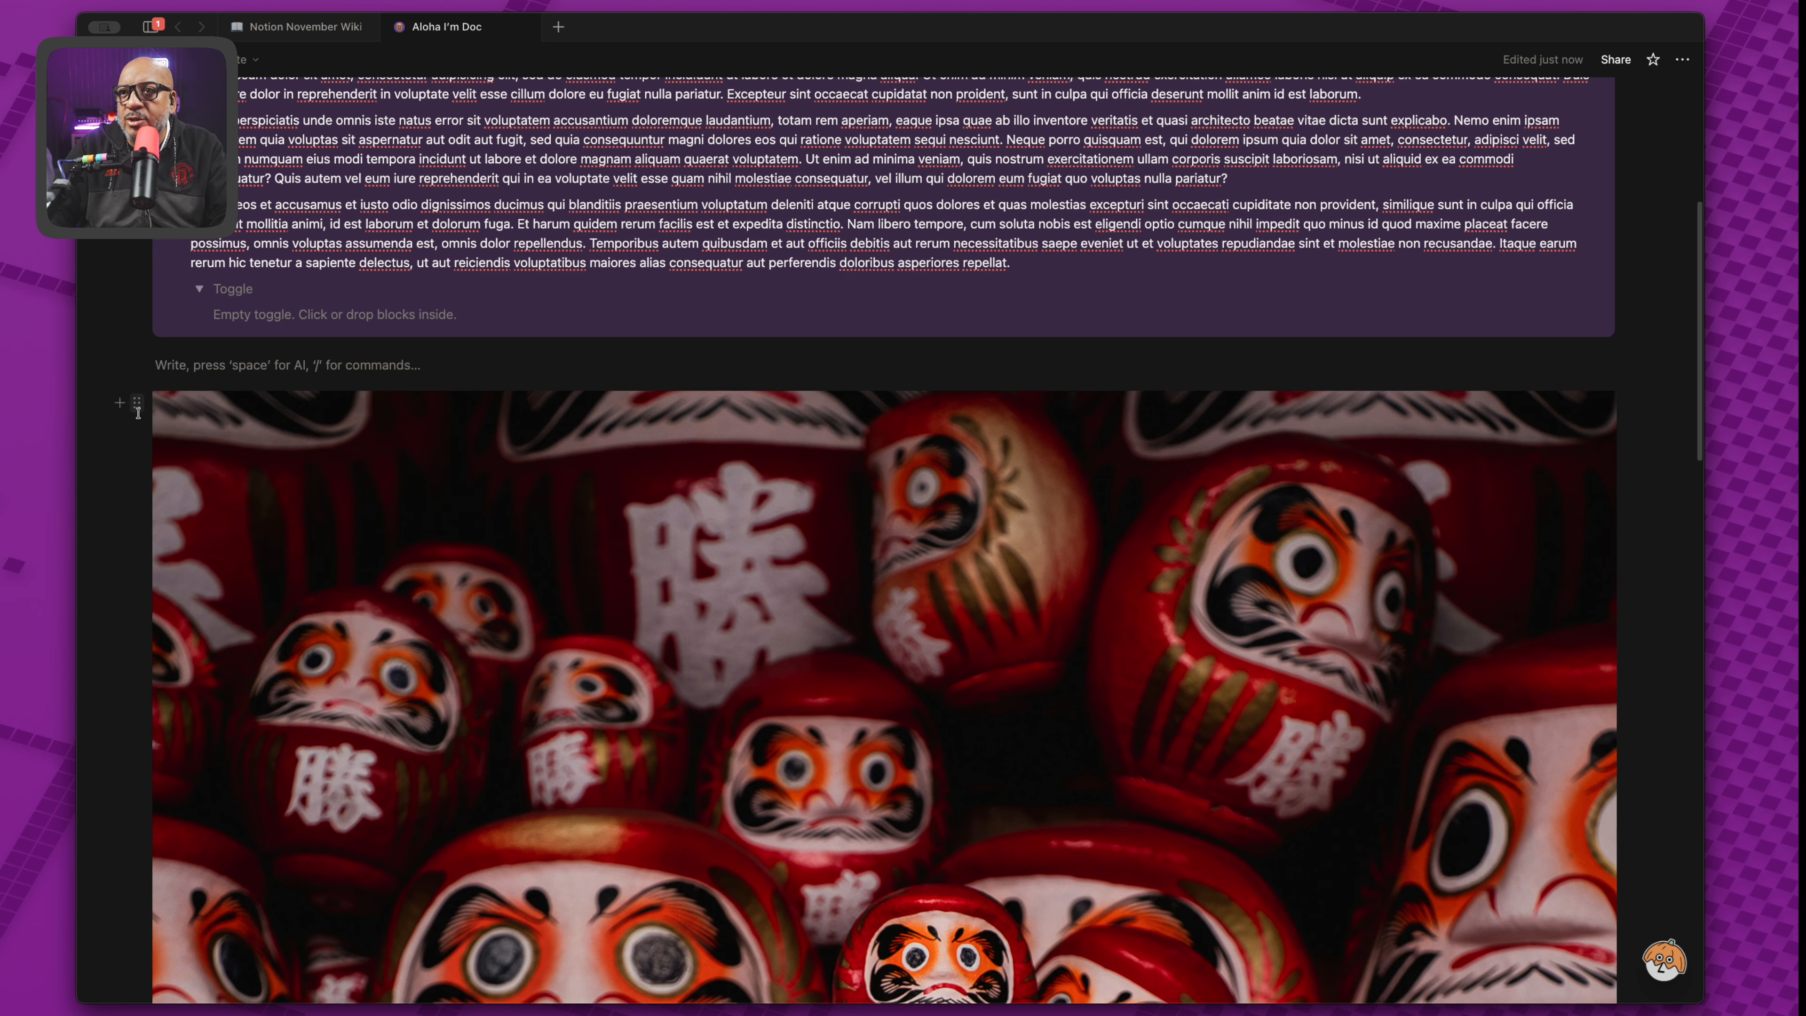
Place the daruma image in a left column beside an empty right column, proverb kept beneath it.
drag(138, 411, 179, 370)
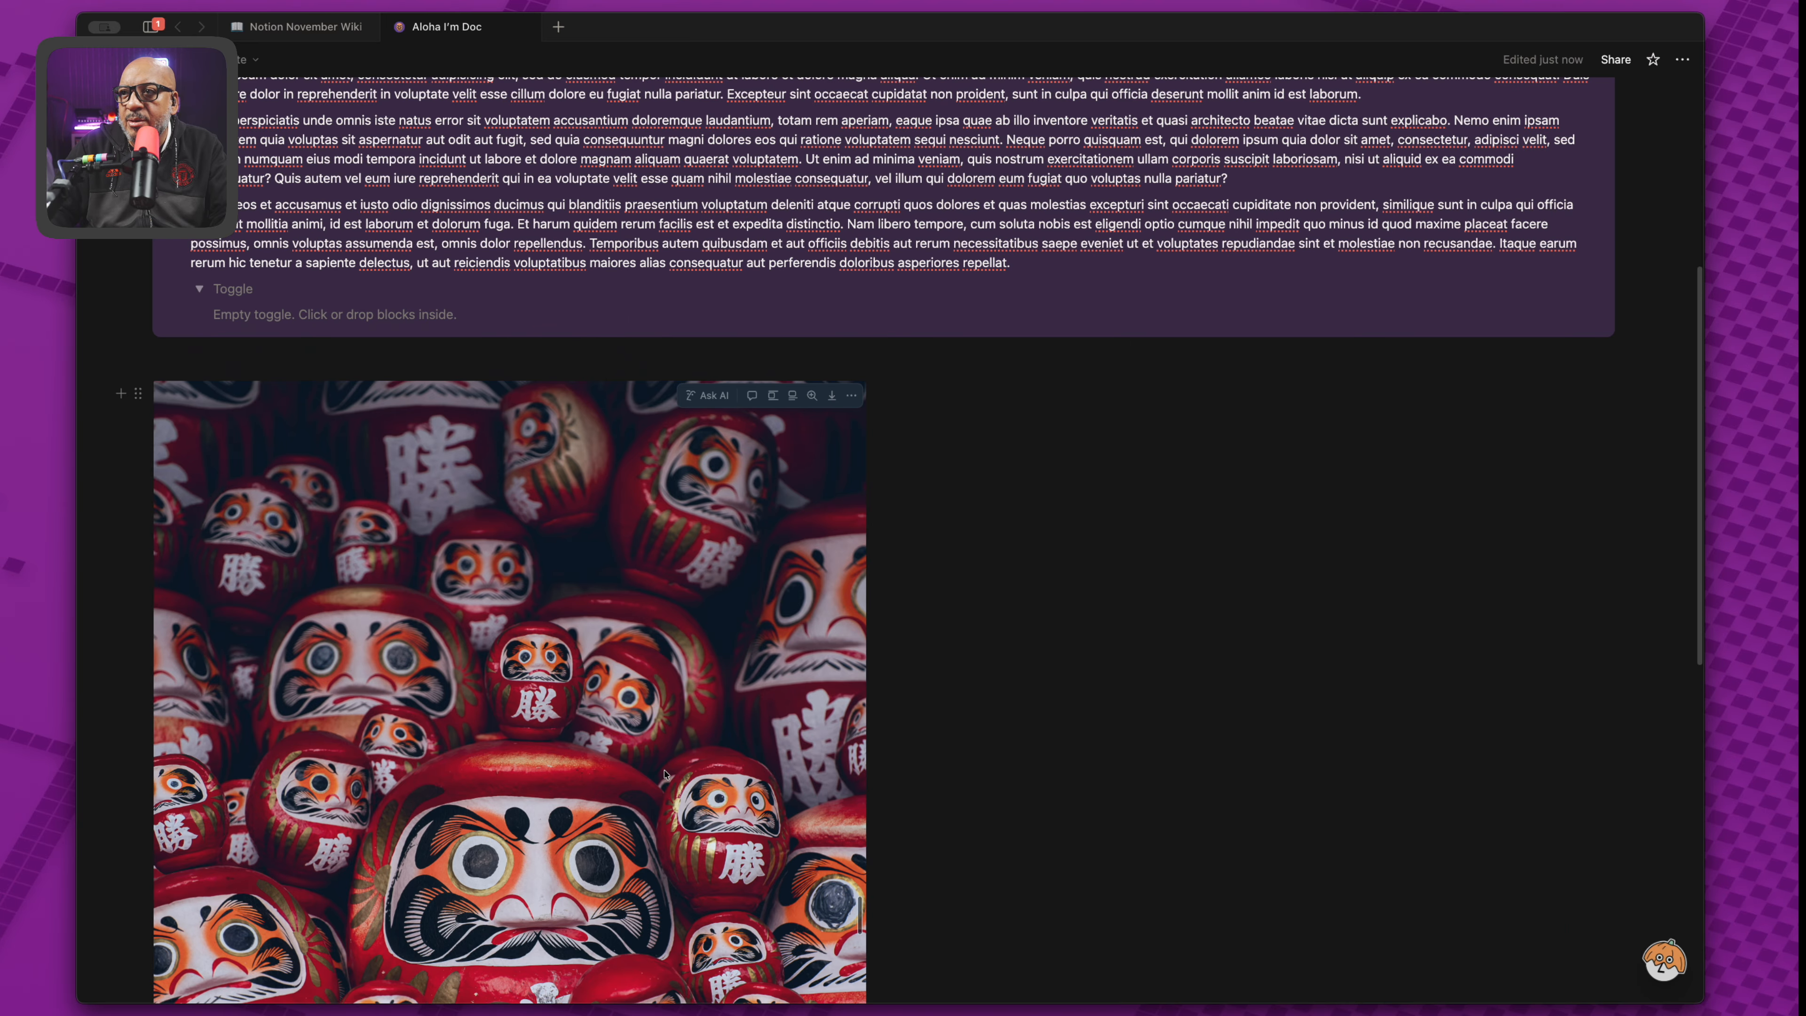
scroll(665, 774, down, 10)
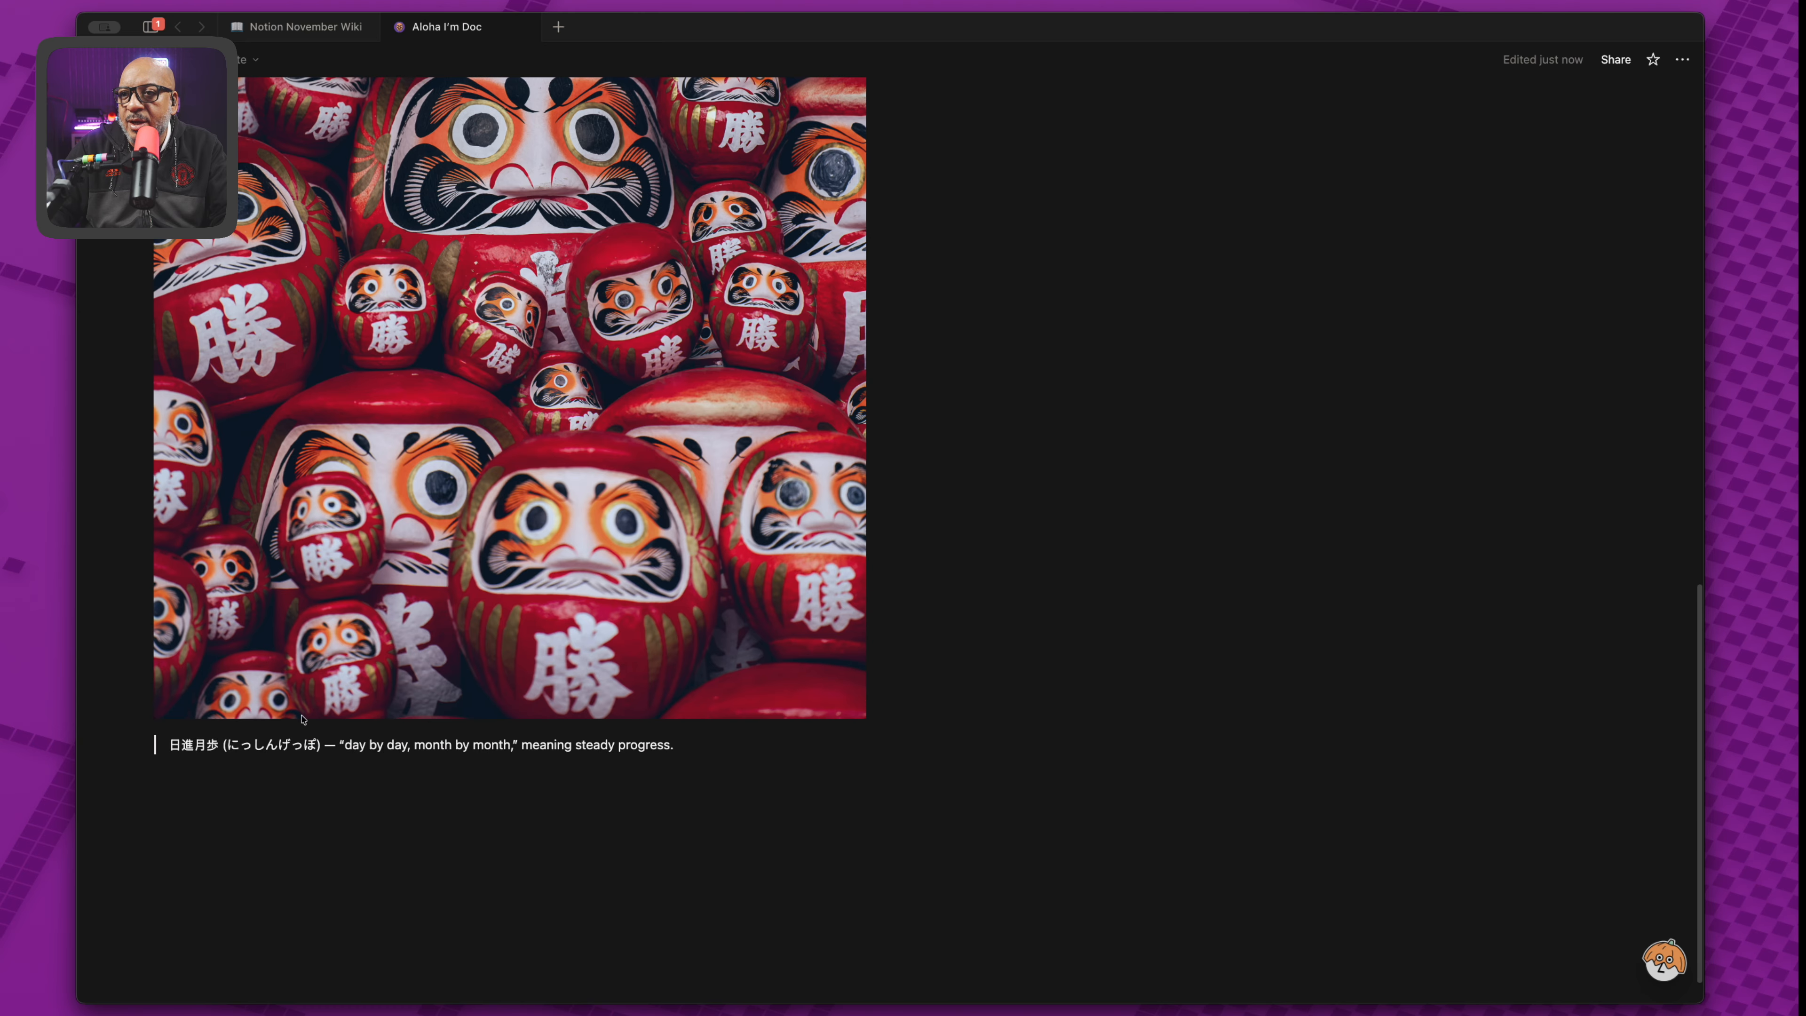
drag(138, 744, 164, 721)
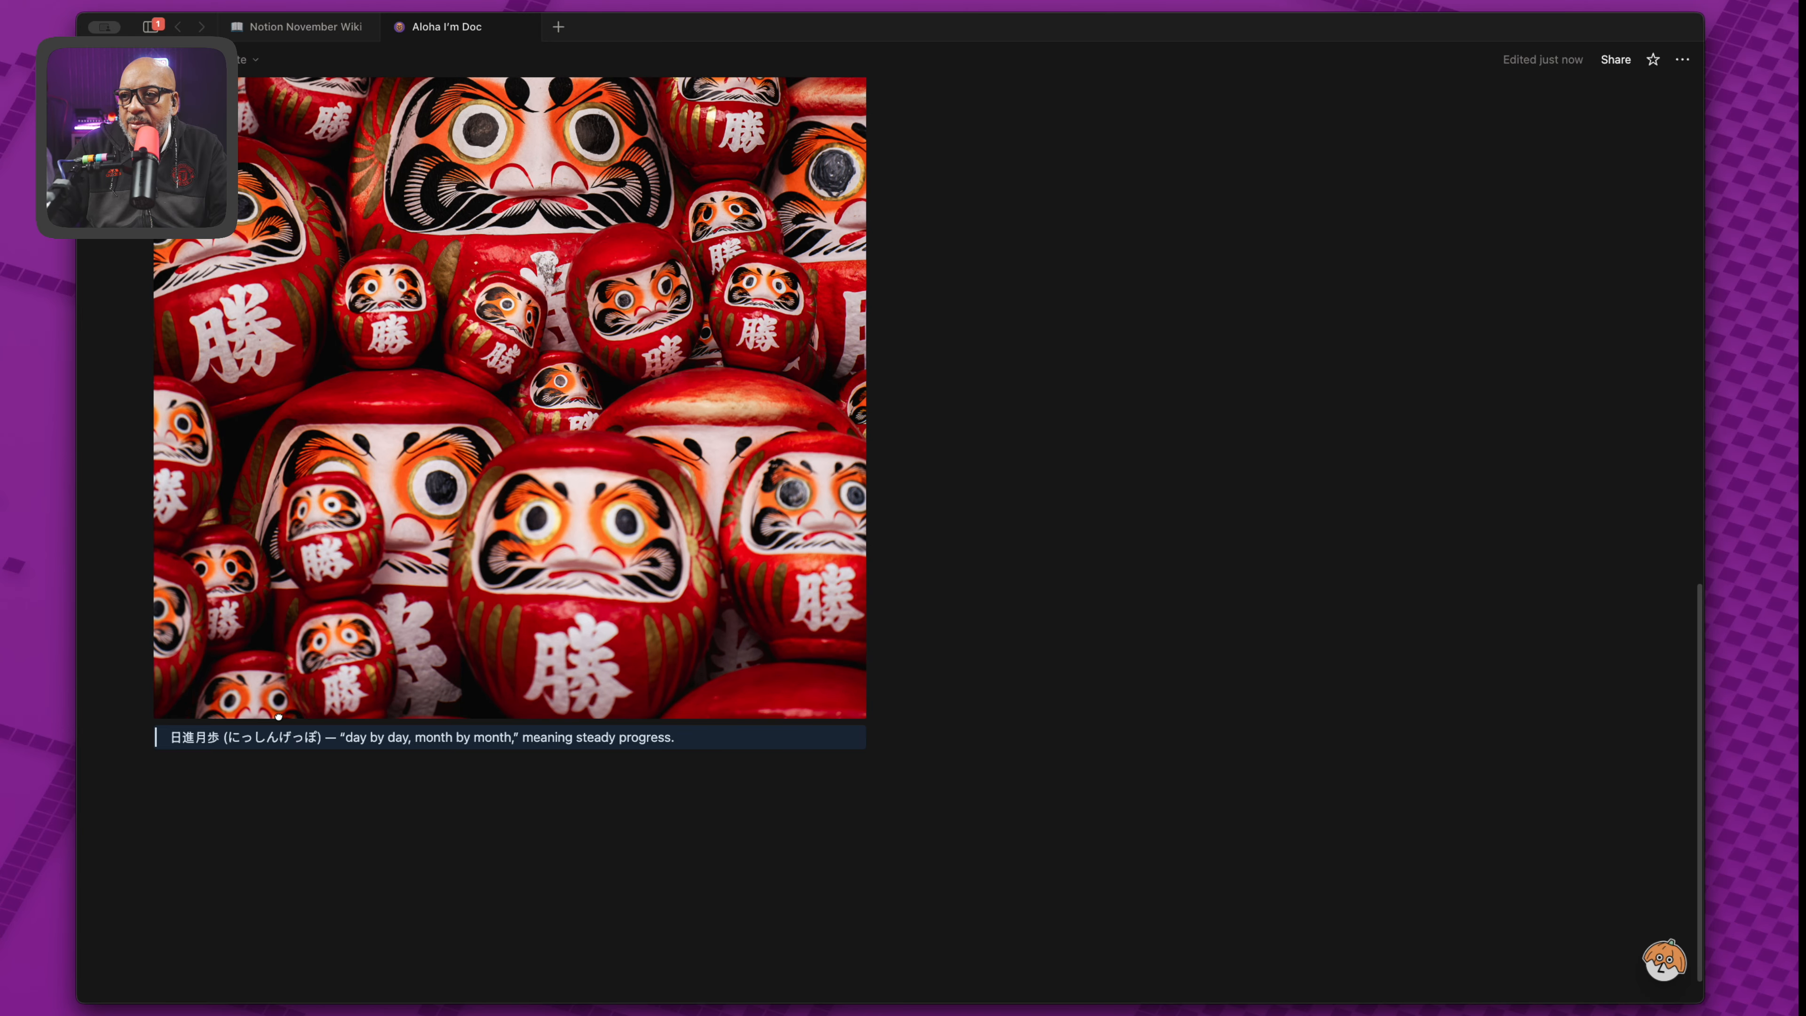
scroll(333, 708, up, 10)
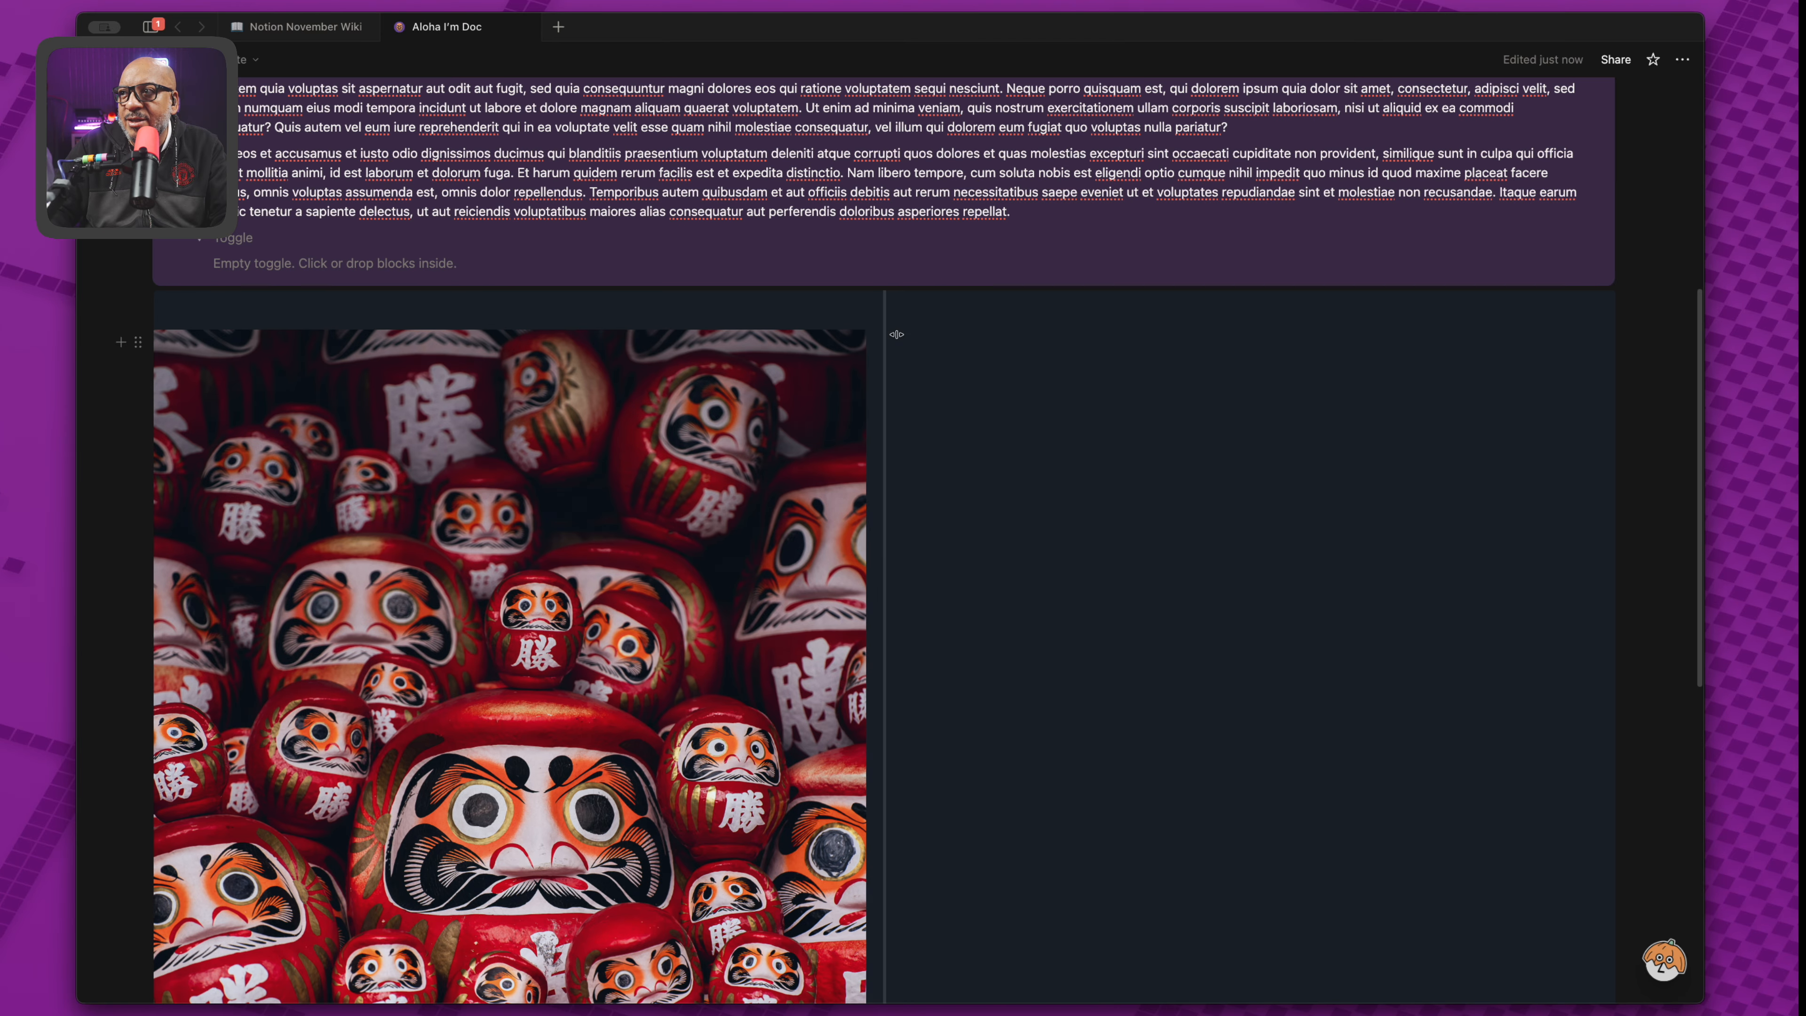
Turn the empty right-hand column block into a Heading 1.
click(928, 311)
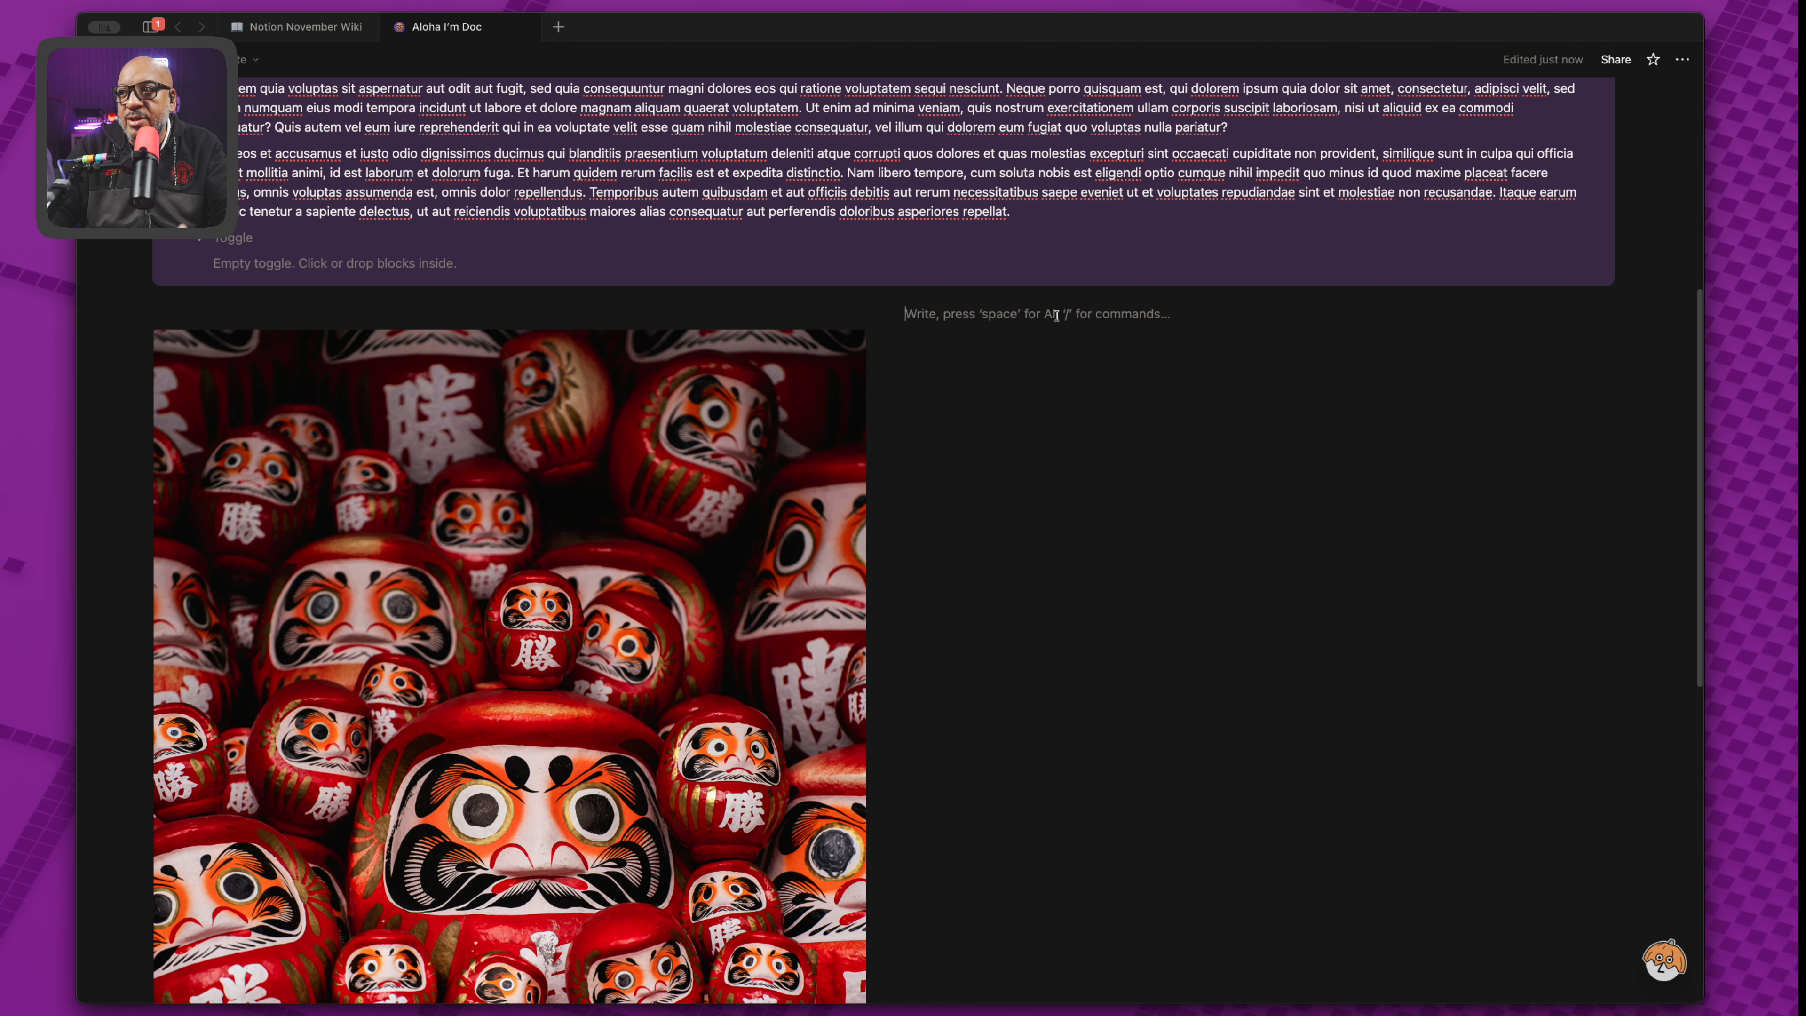
text(/)
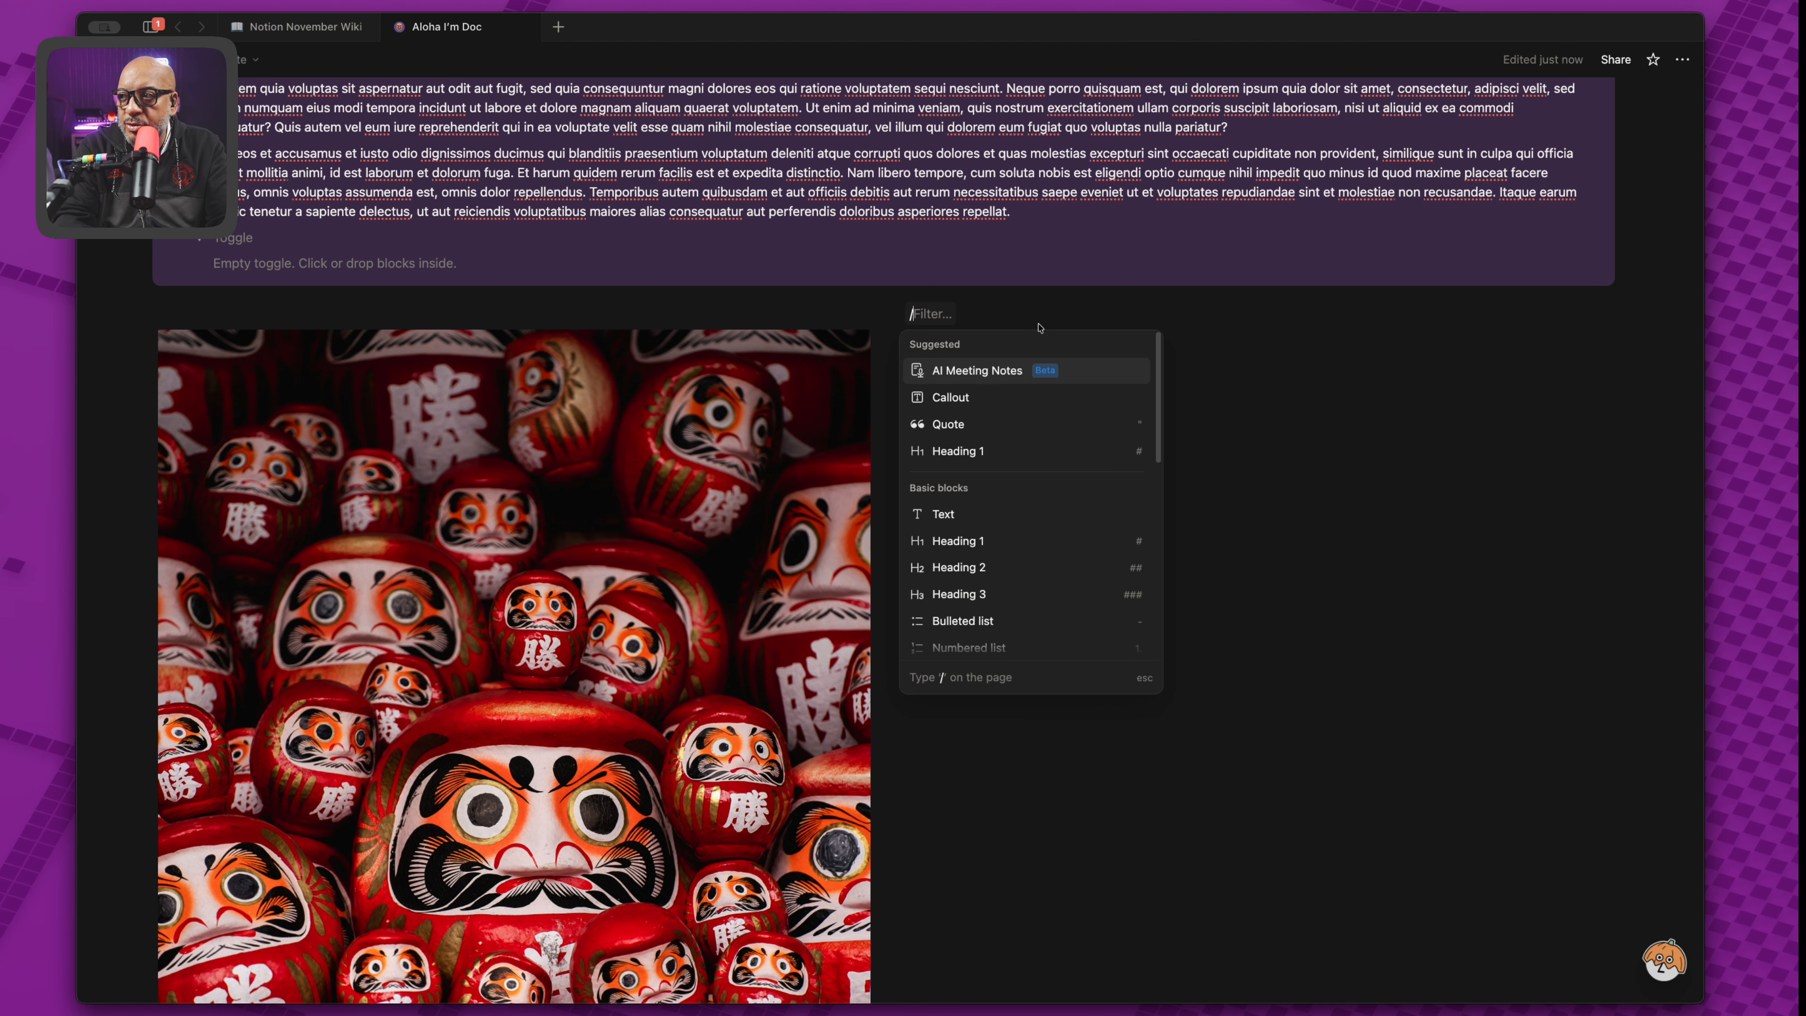
key(Down)
key(Down)
key(Down)
key(Down)
key(Down)
key(Down)
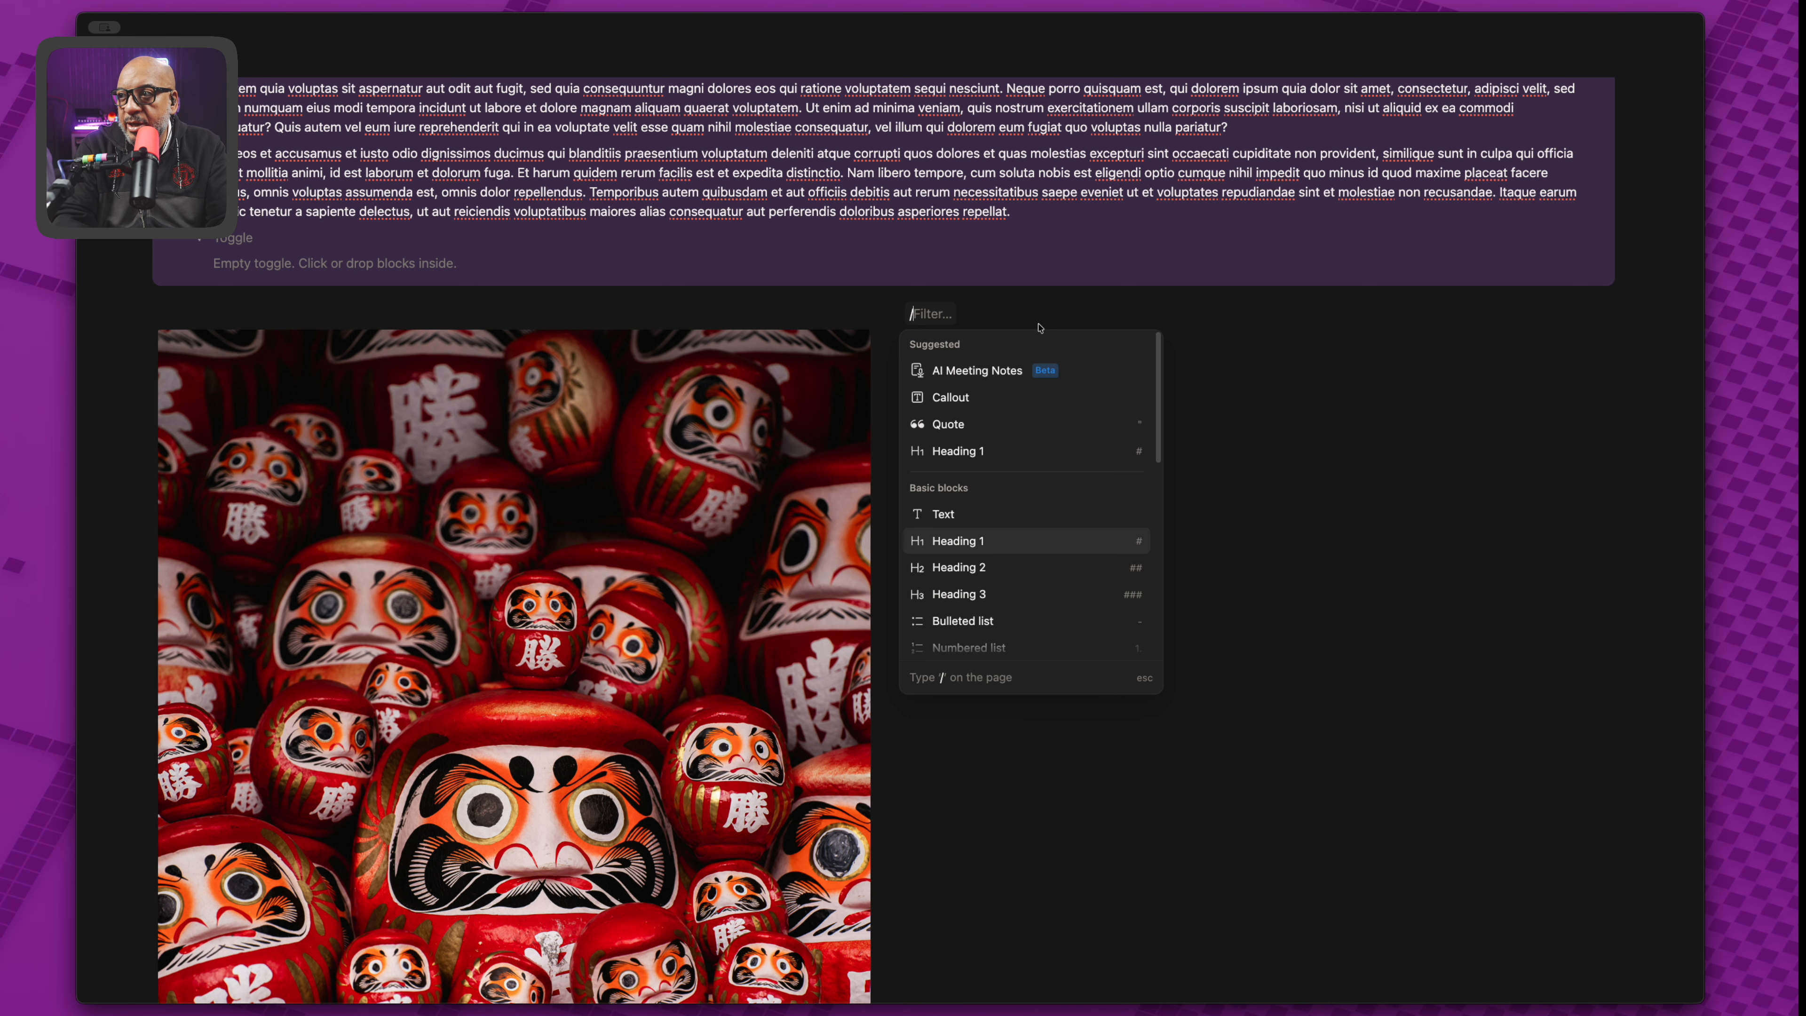
key(Up)
key(Return)
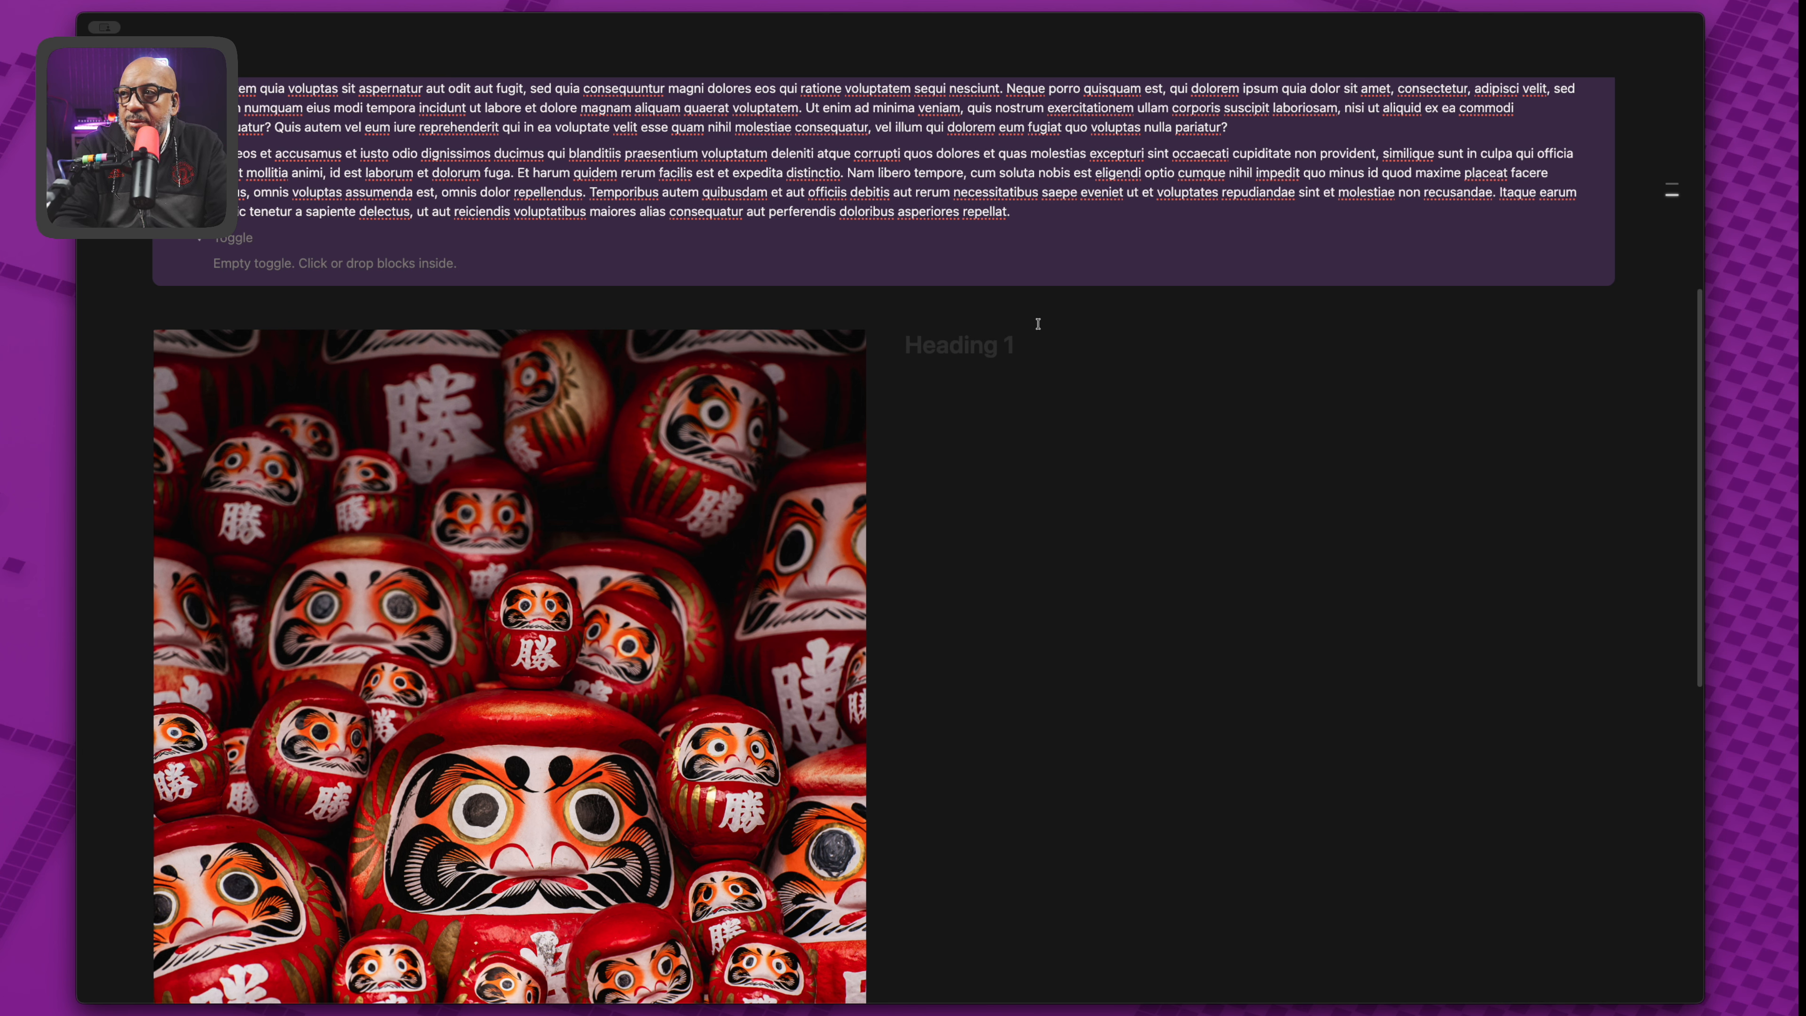
Title the right column heading 'Content Creation' and add a divider beneath it.
text(Content creation)
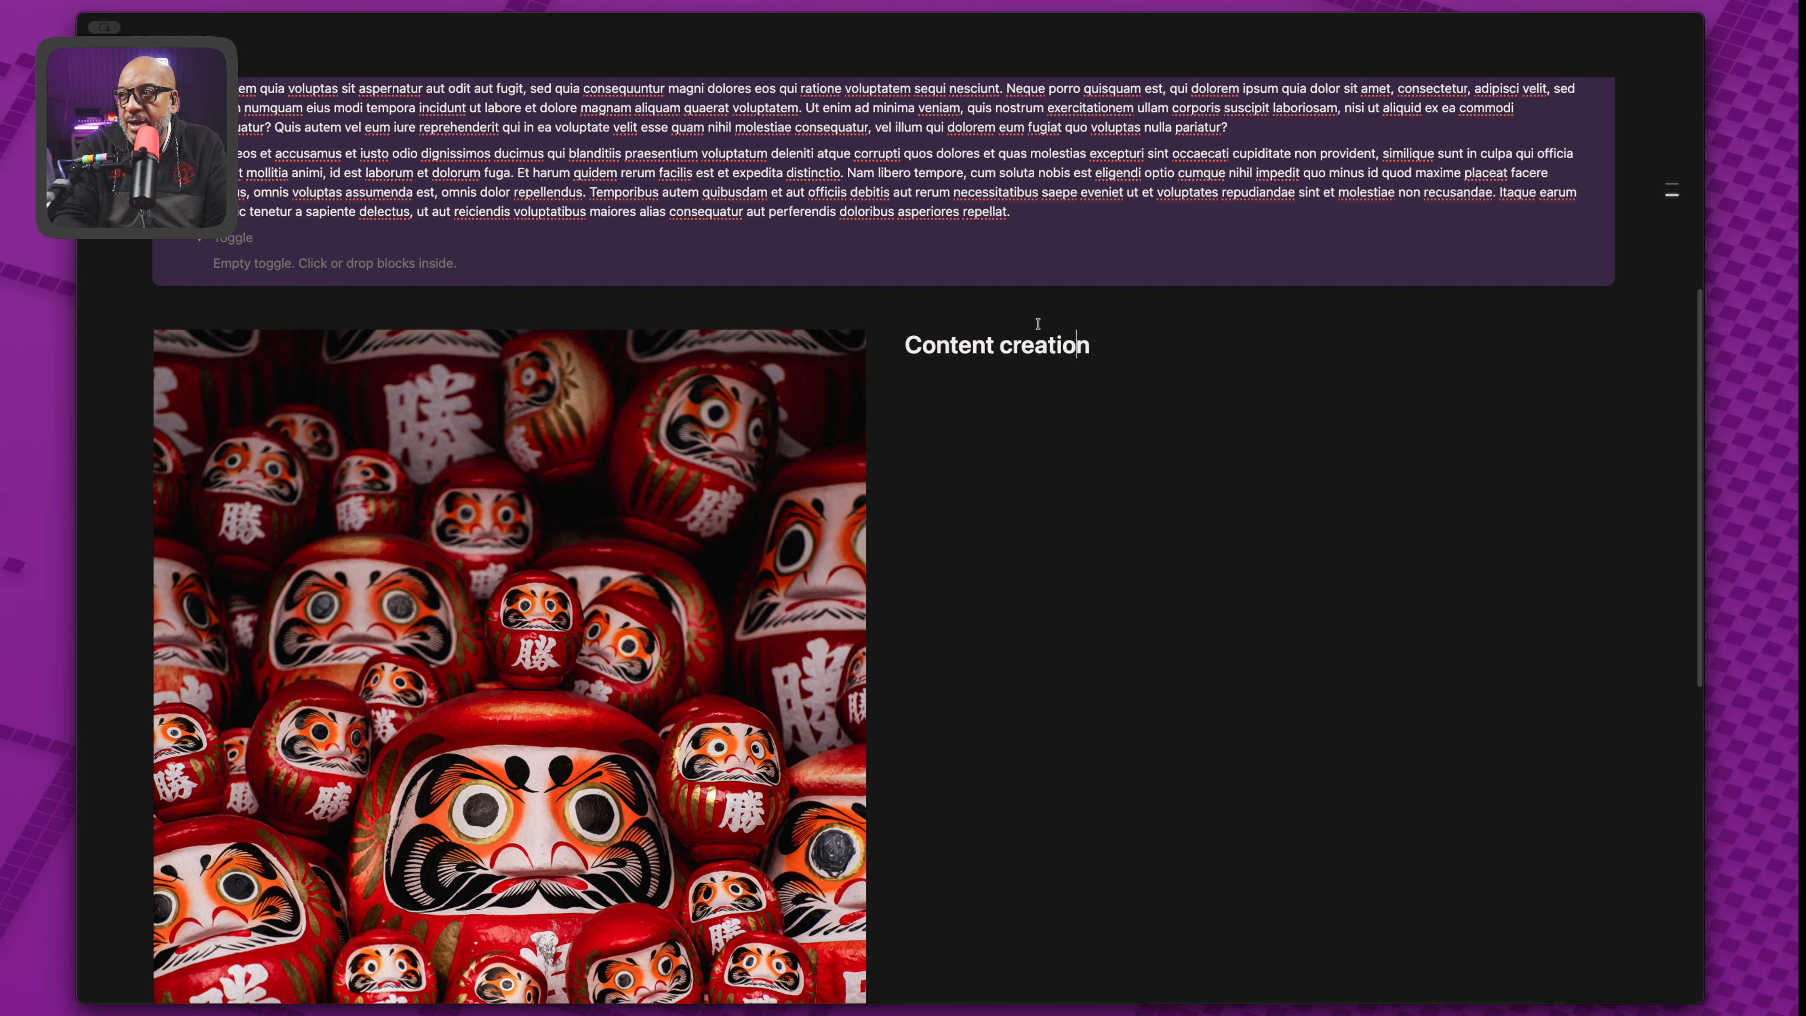
key(BackSpace)
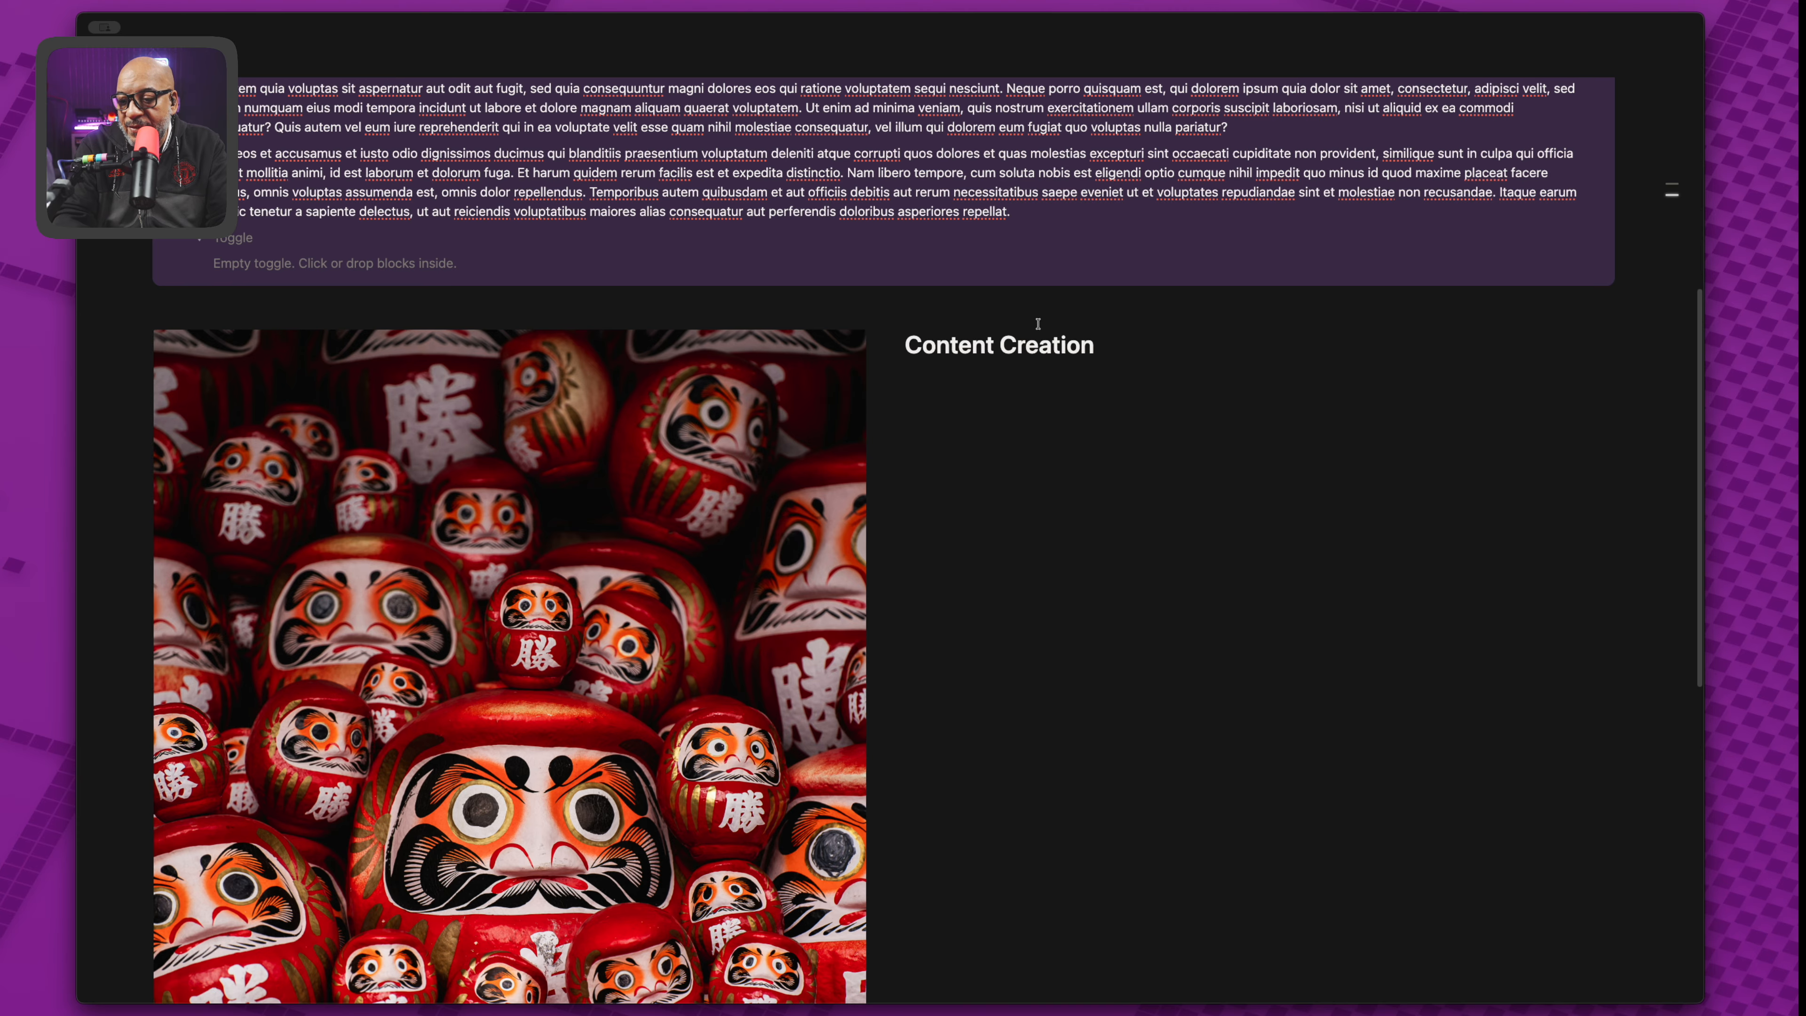
key(Return)
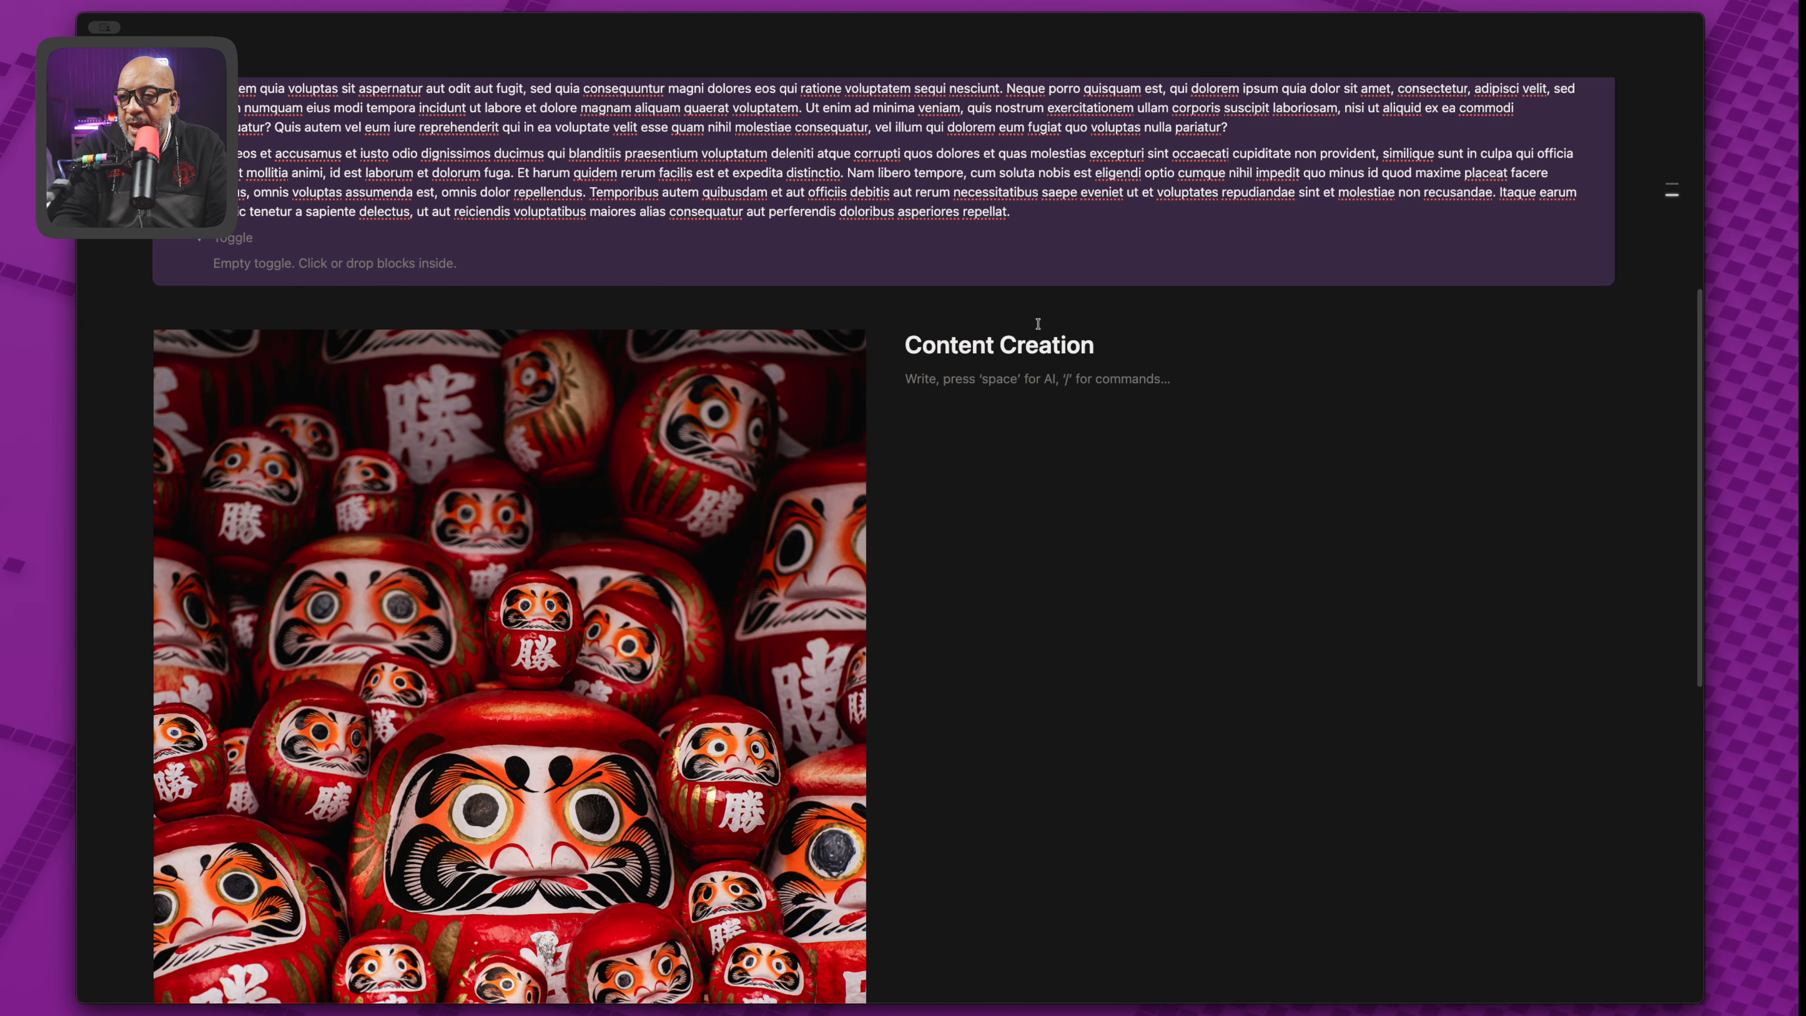
text(/div)
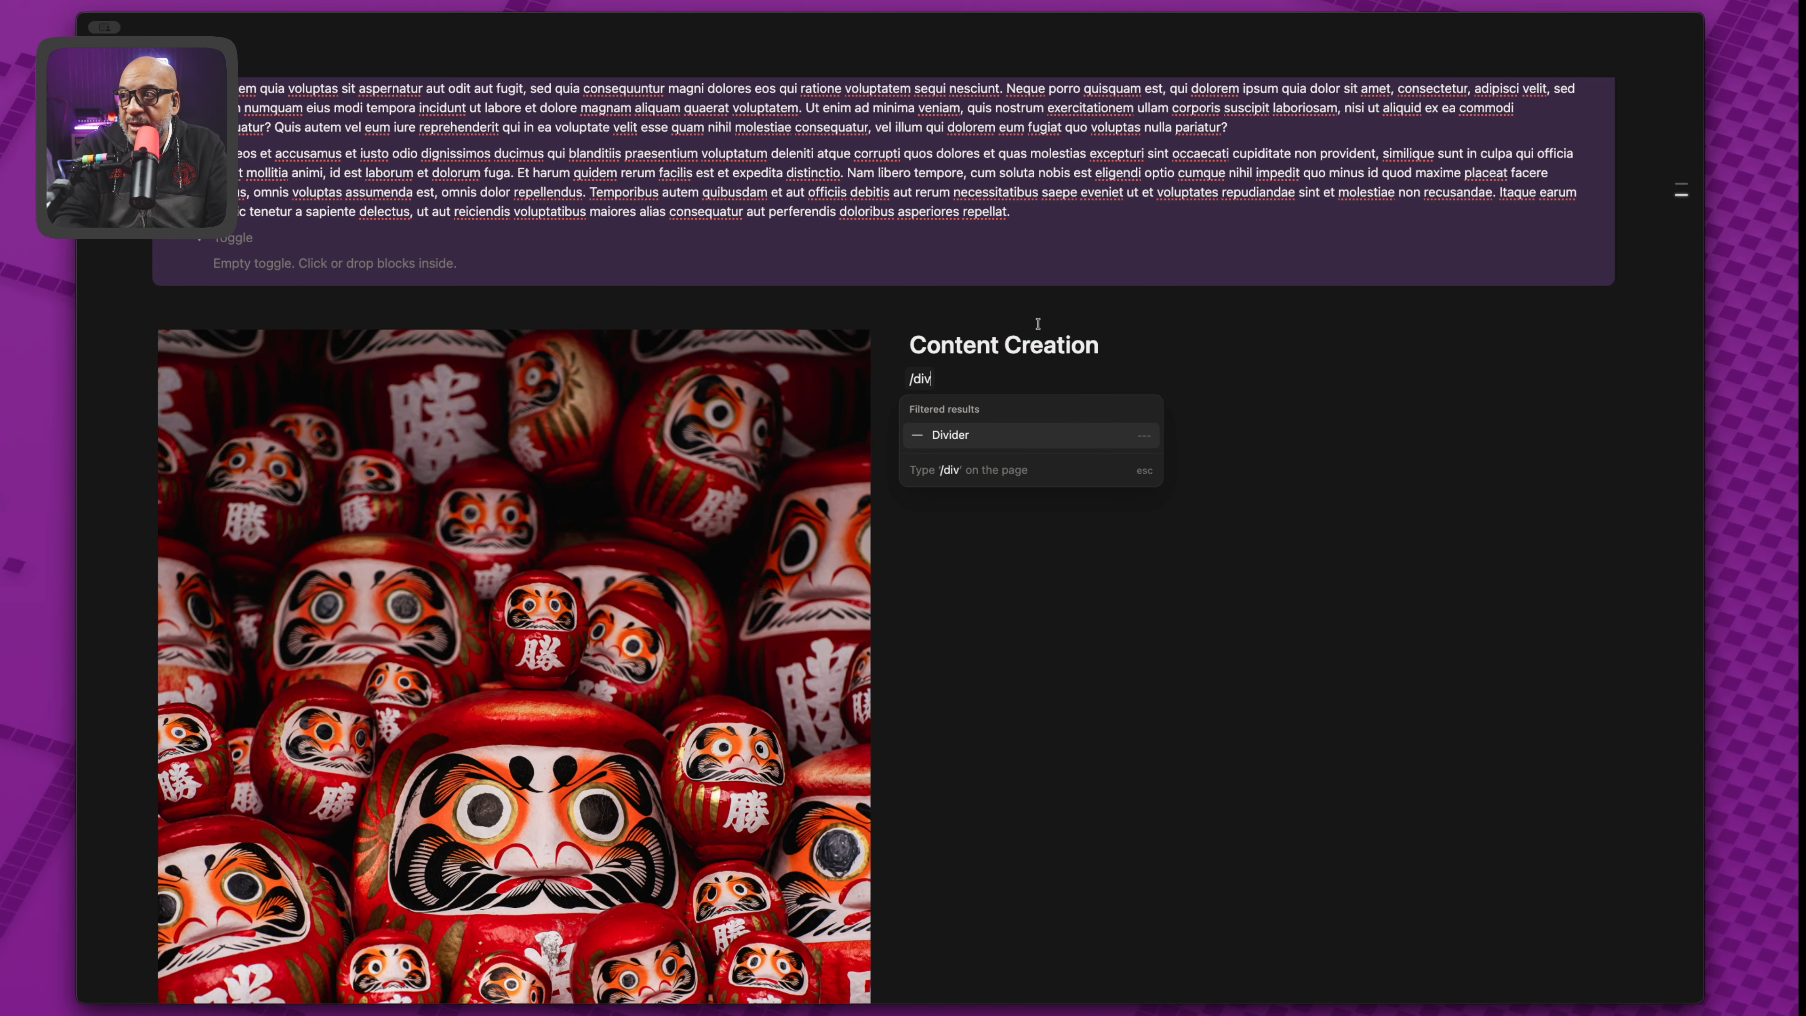
key(Return)
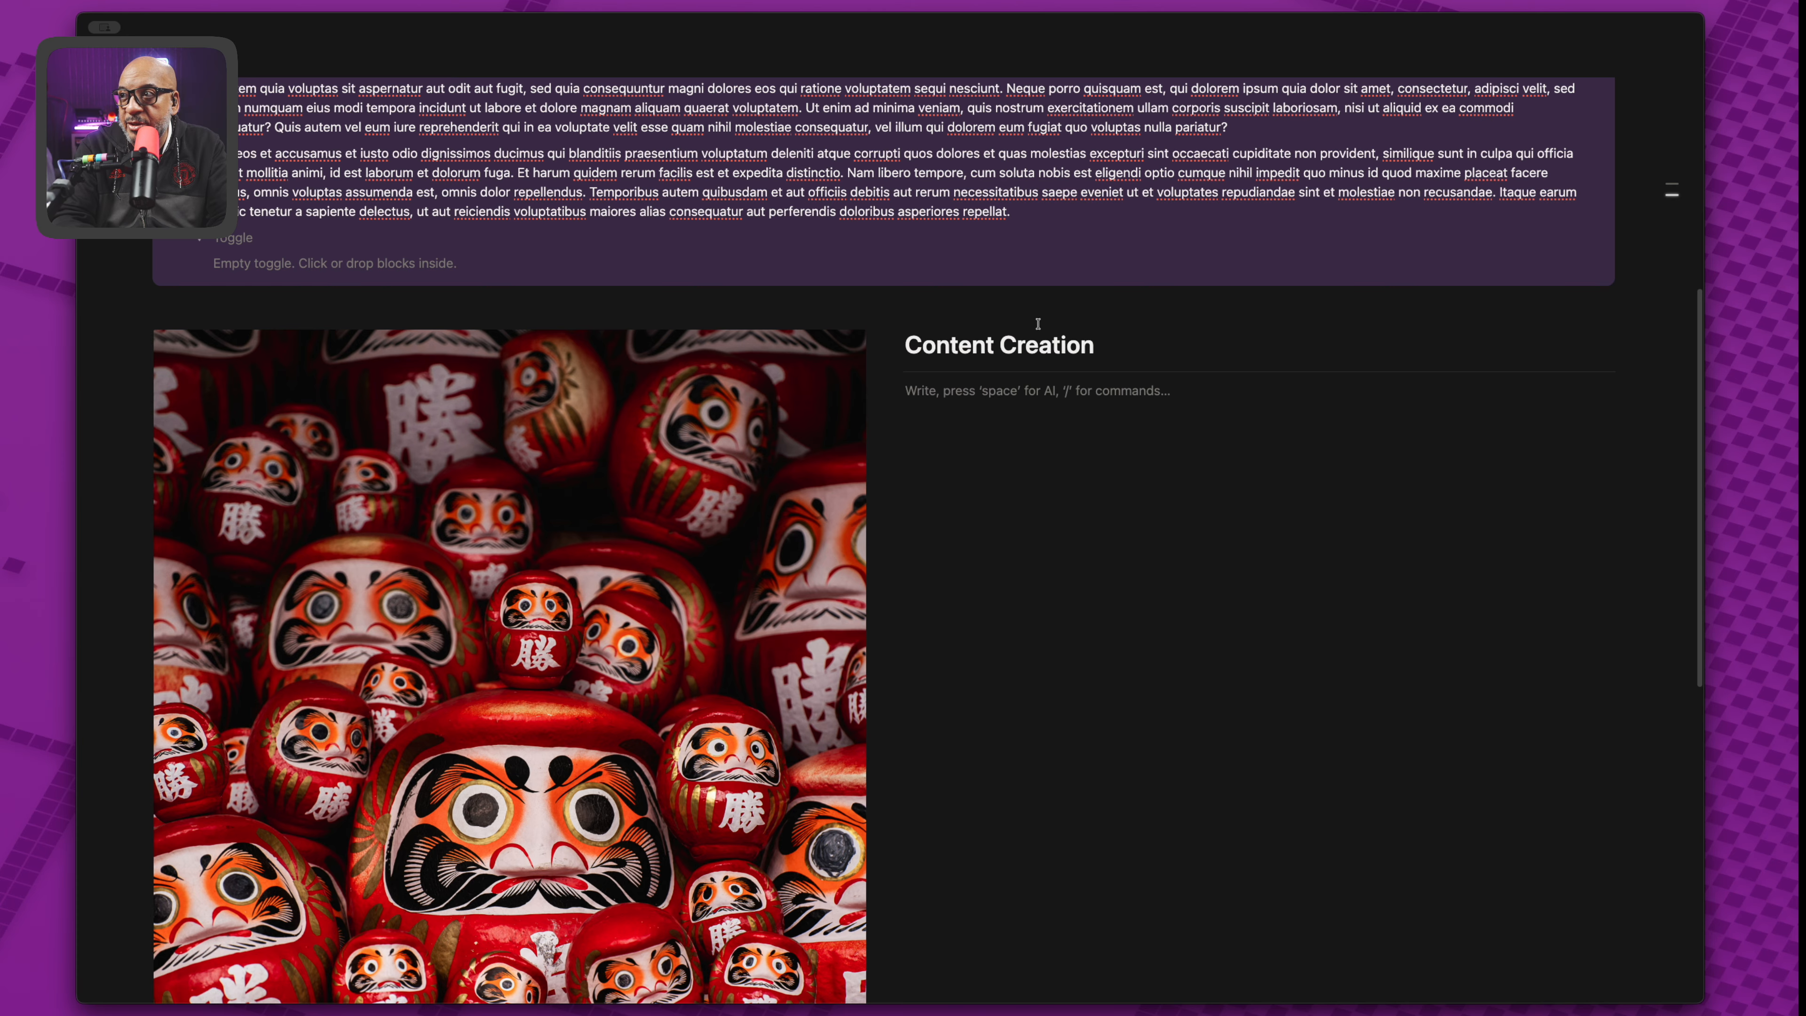
text(/div)
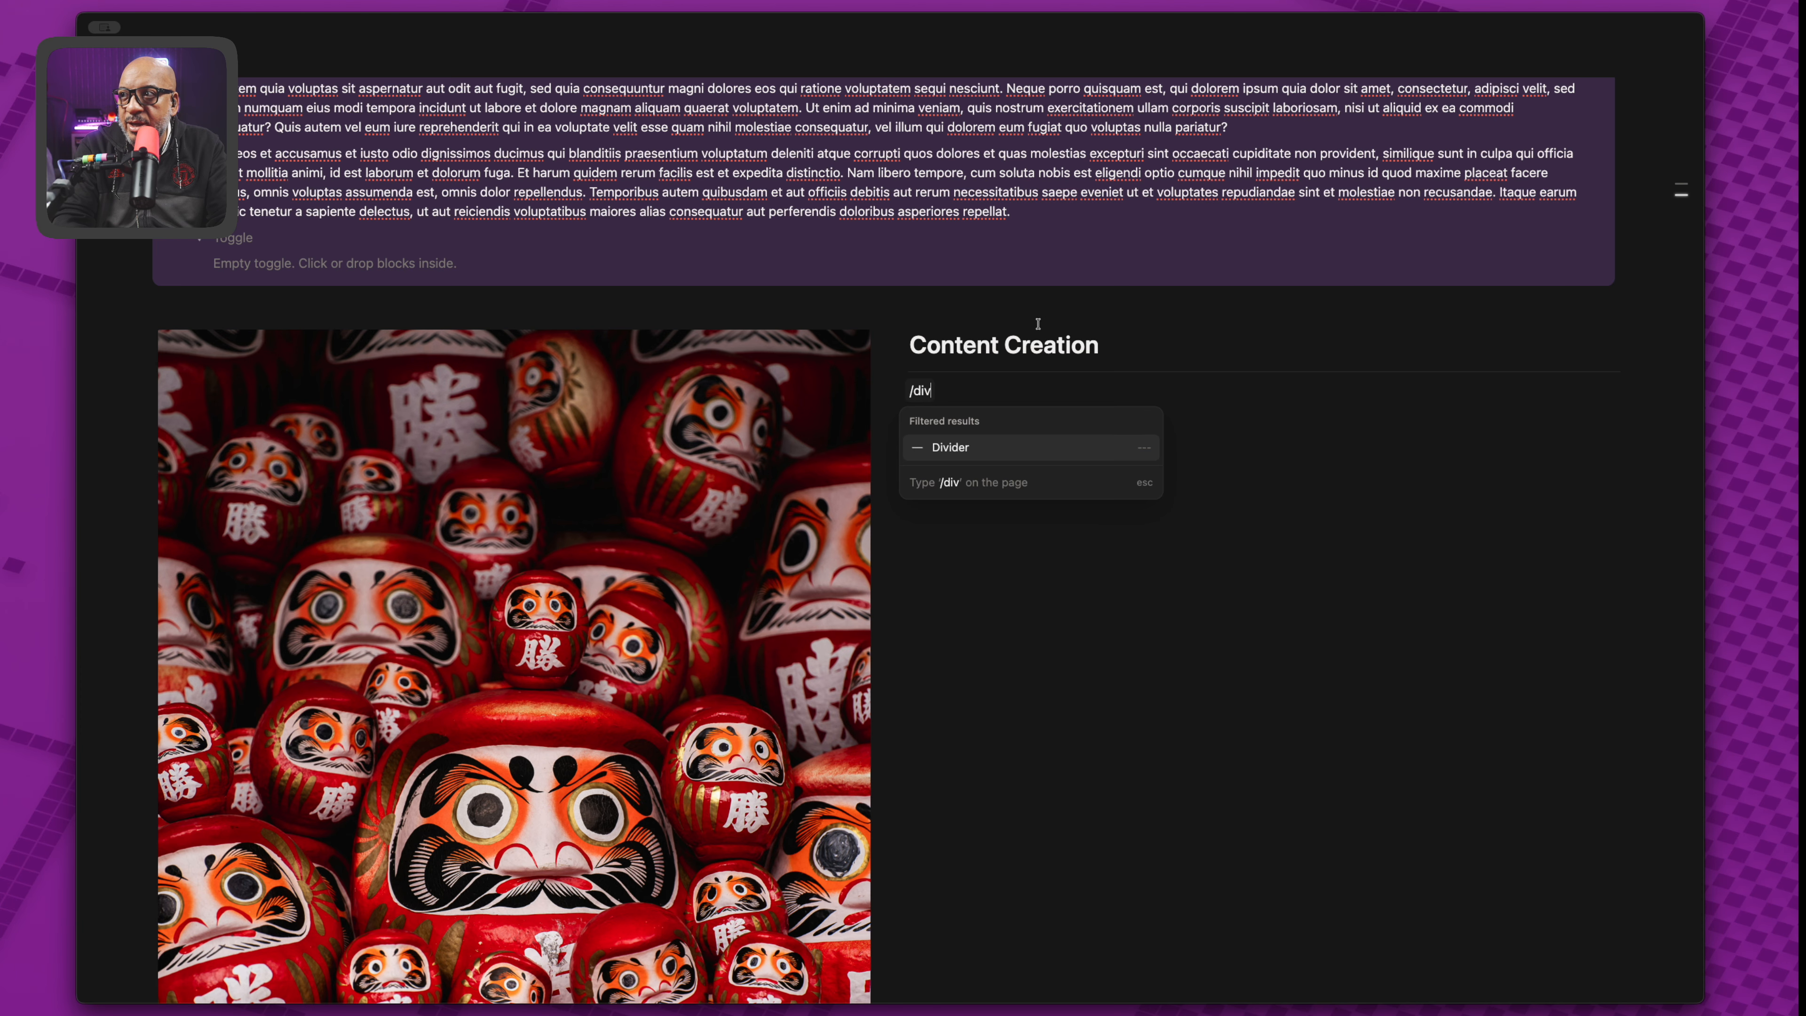
key(BackSpace)
key(BackSpace)
key(BackSpace)
key(BackSpace)
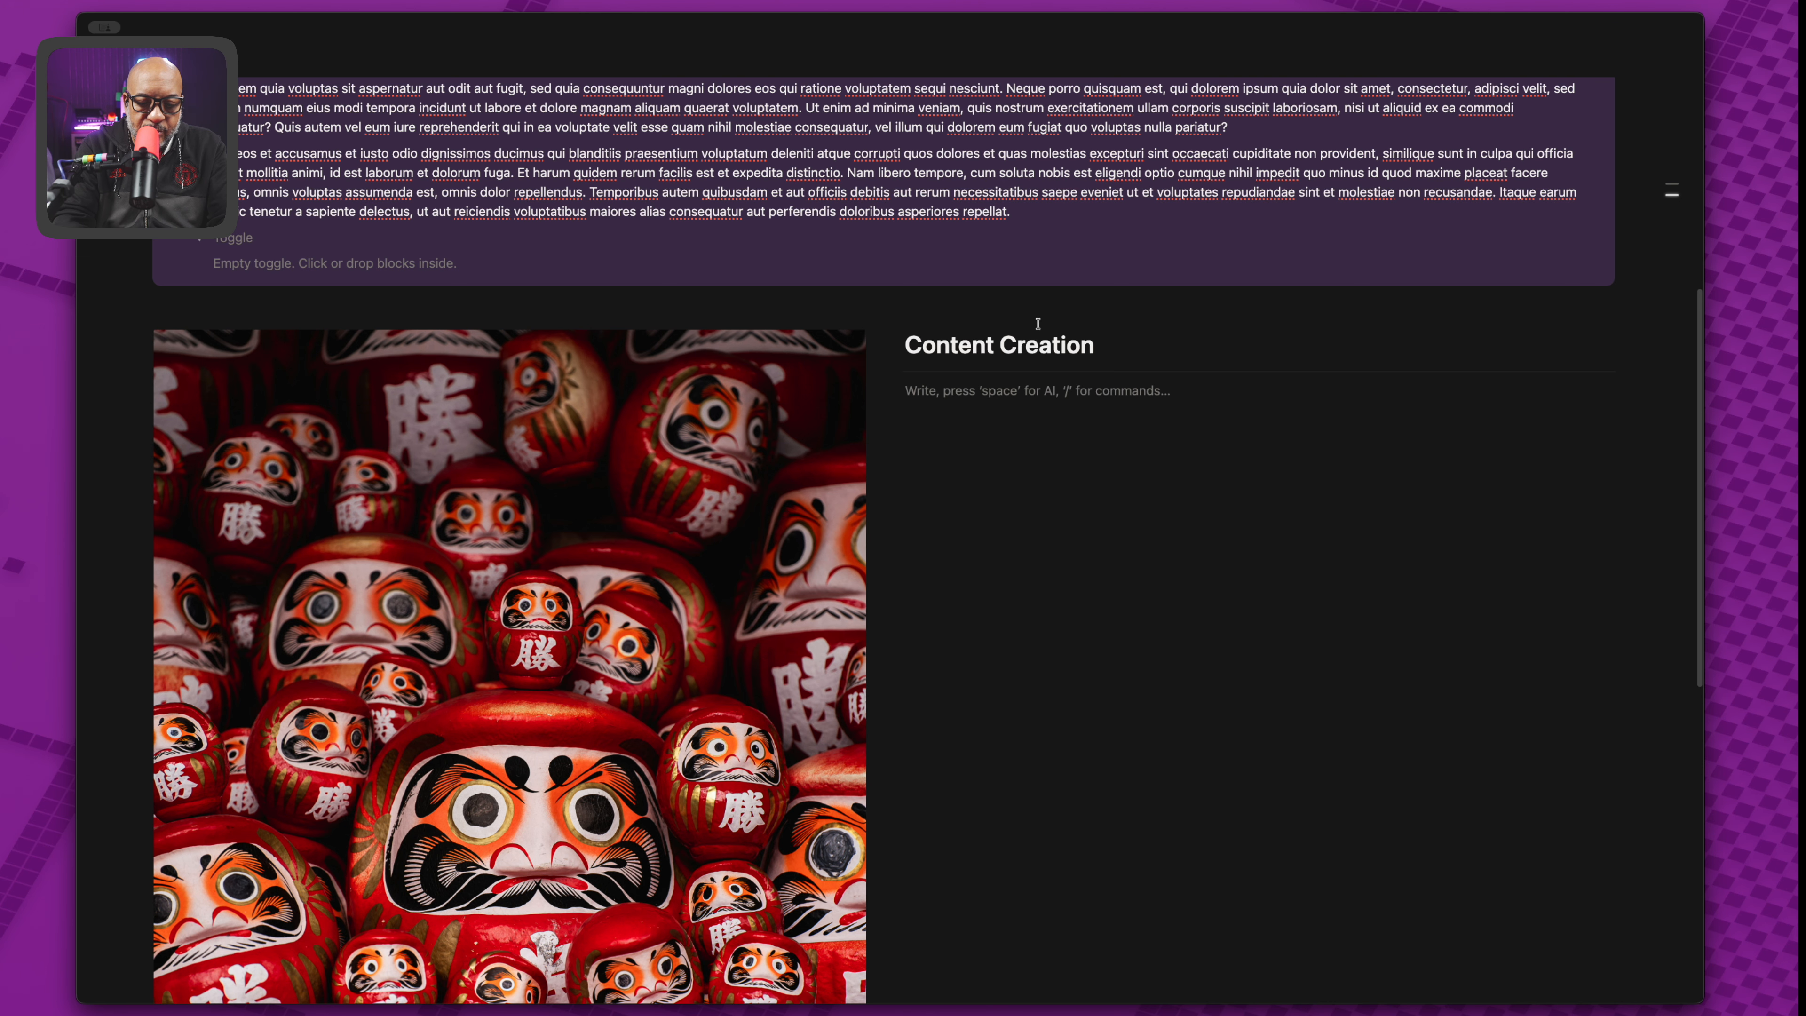
Add a Lorem ipsum paragraph under Content Creation, then an empty toggle with a new line below.
text(lorem)
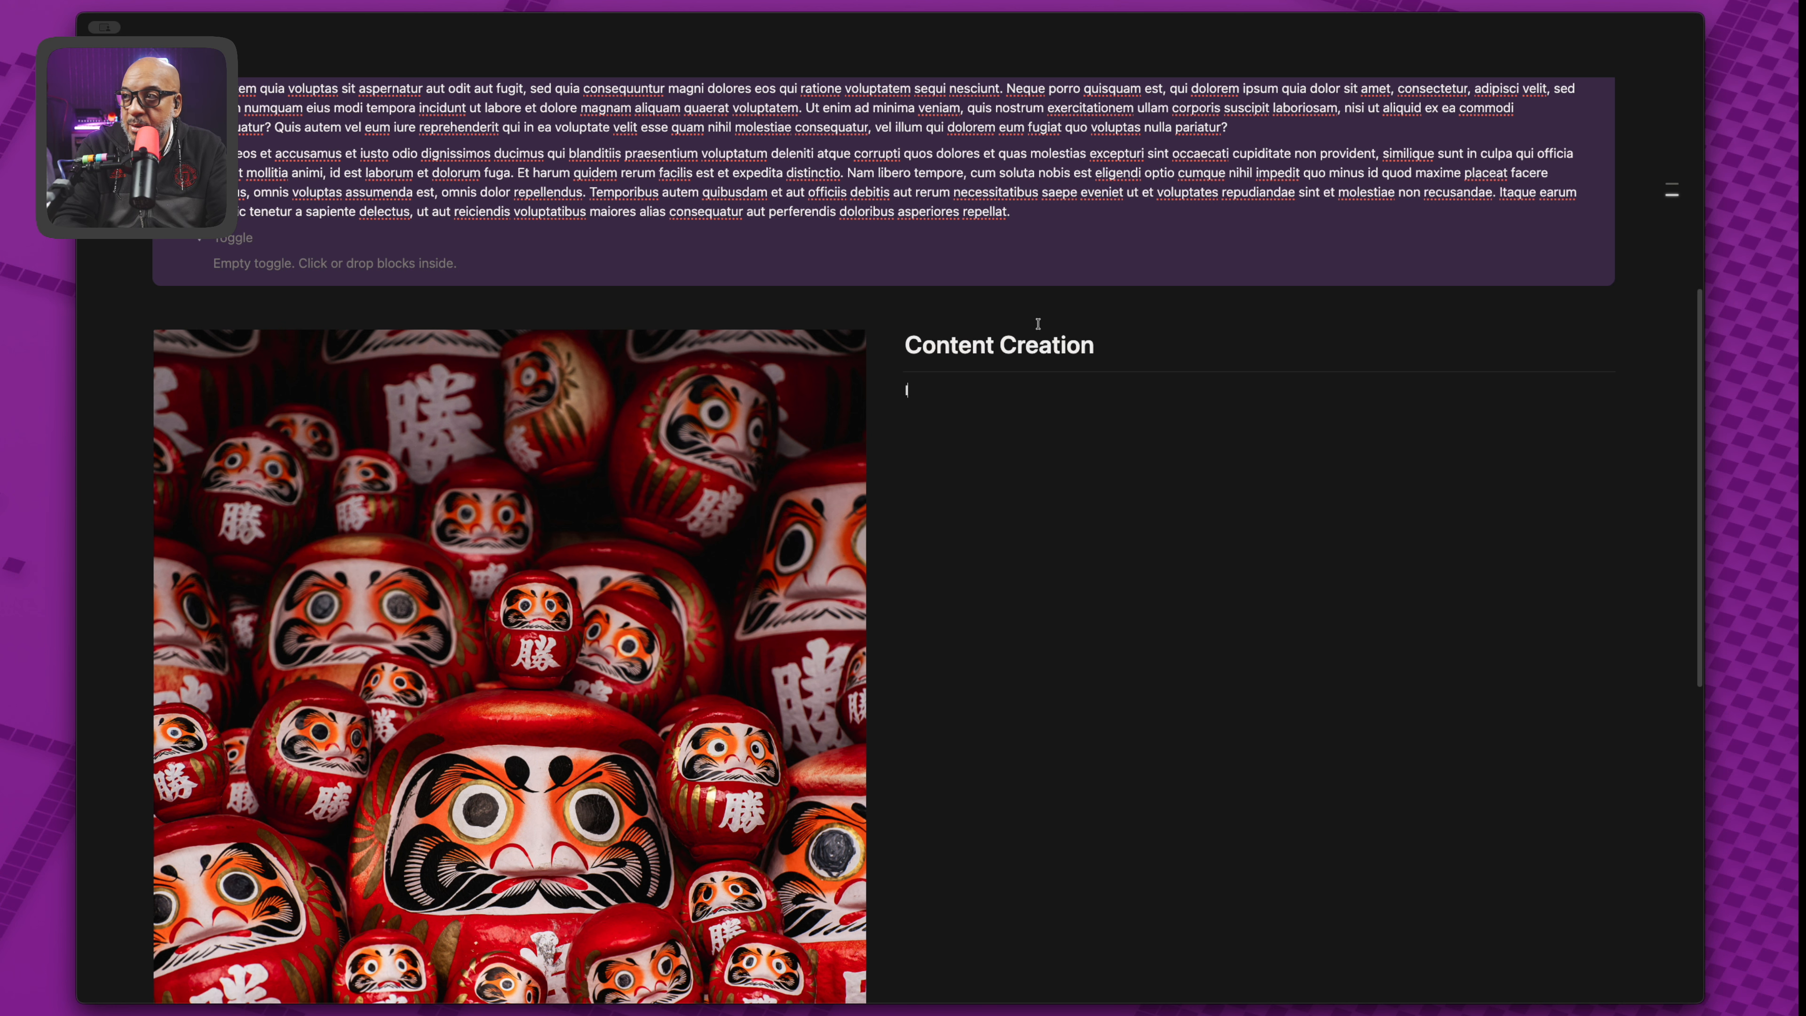
key(Return)
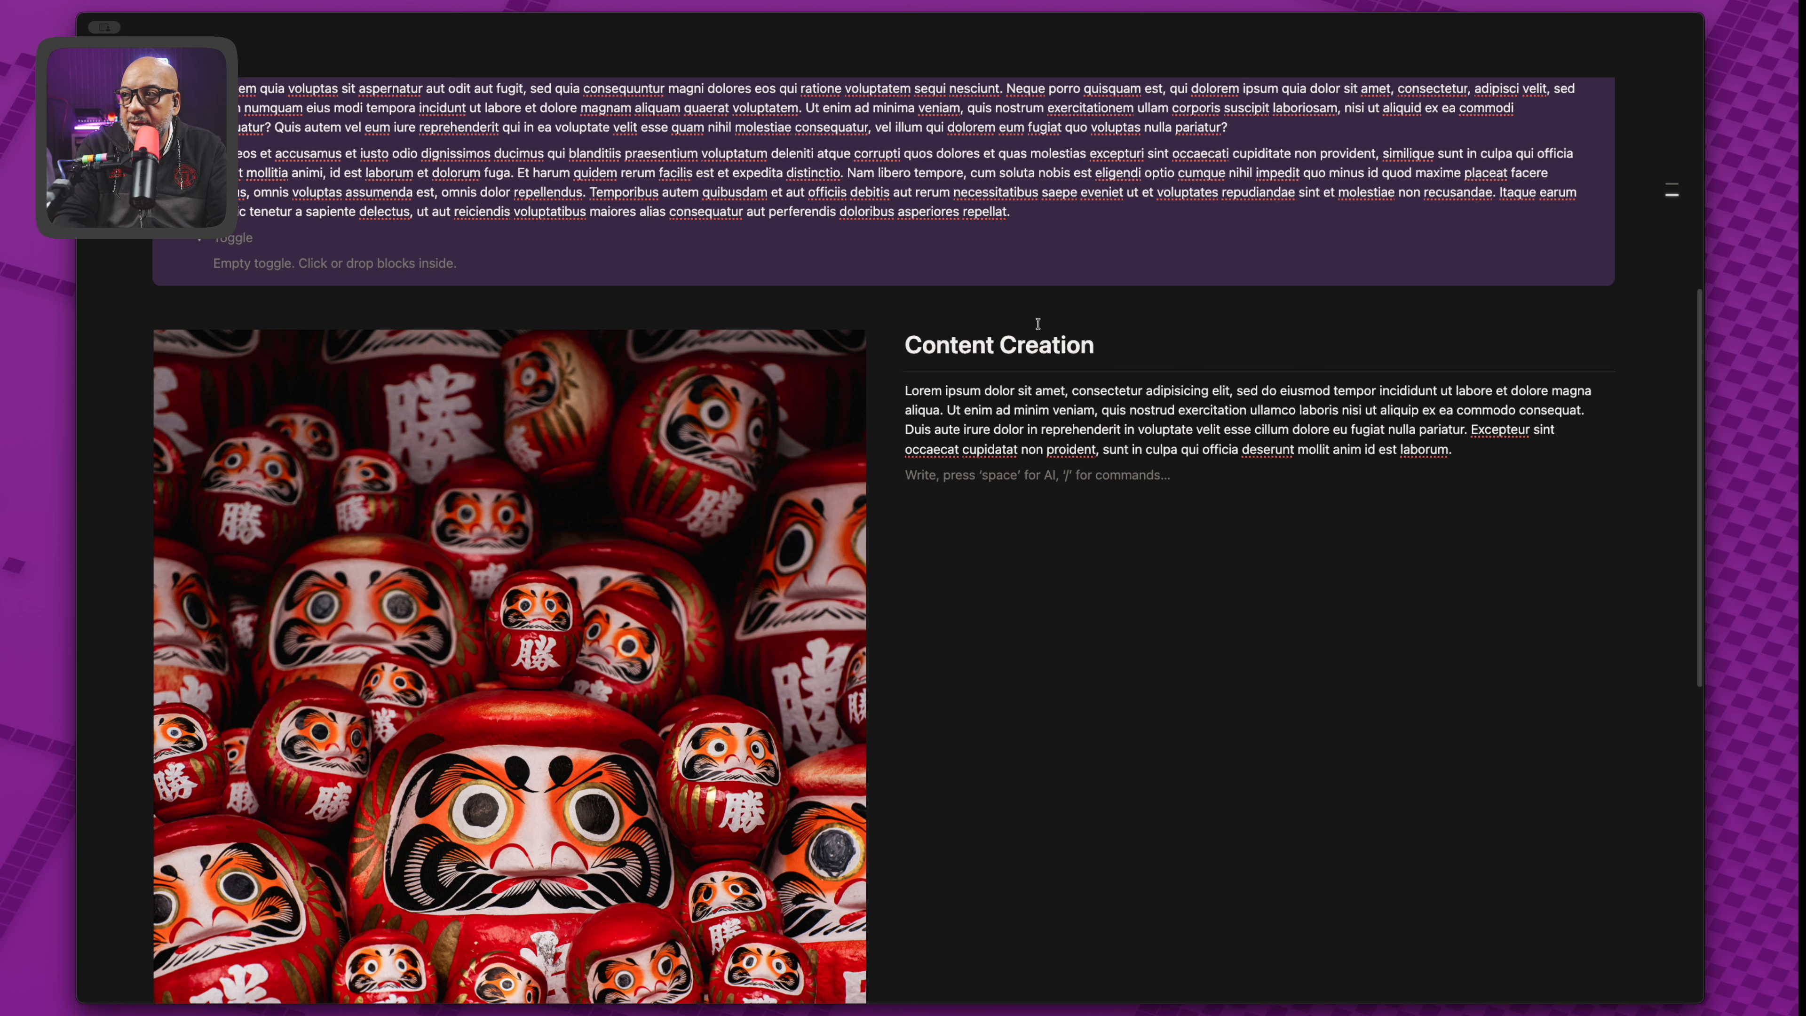
text(/tog)
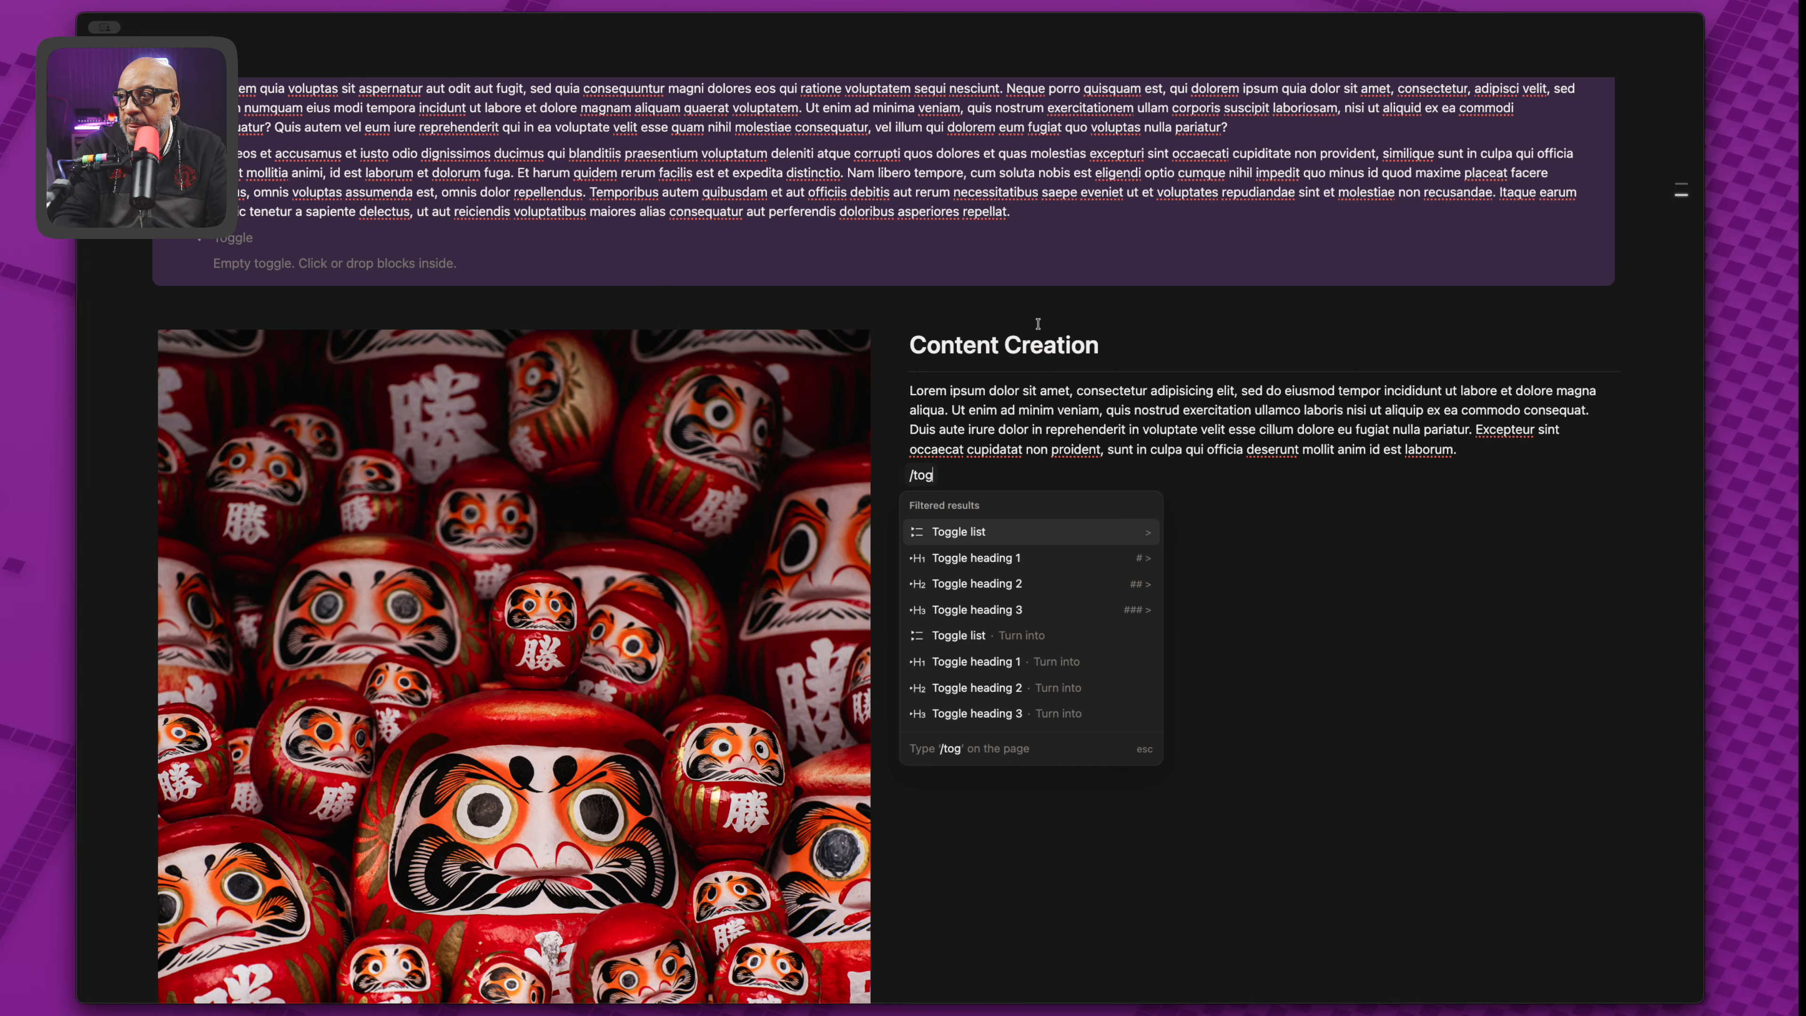
key(Return)
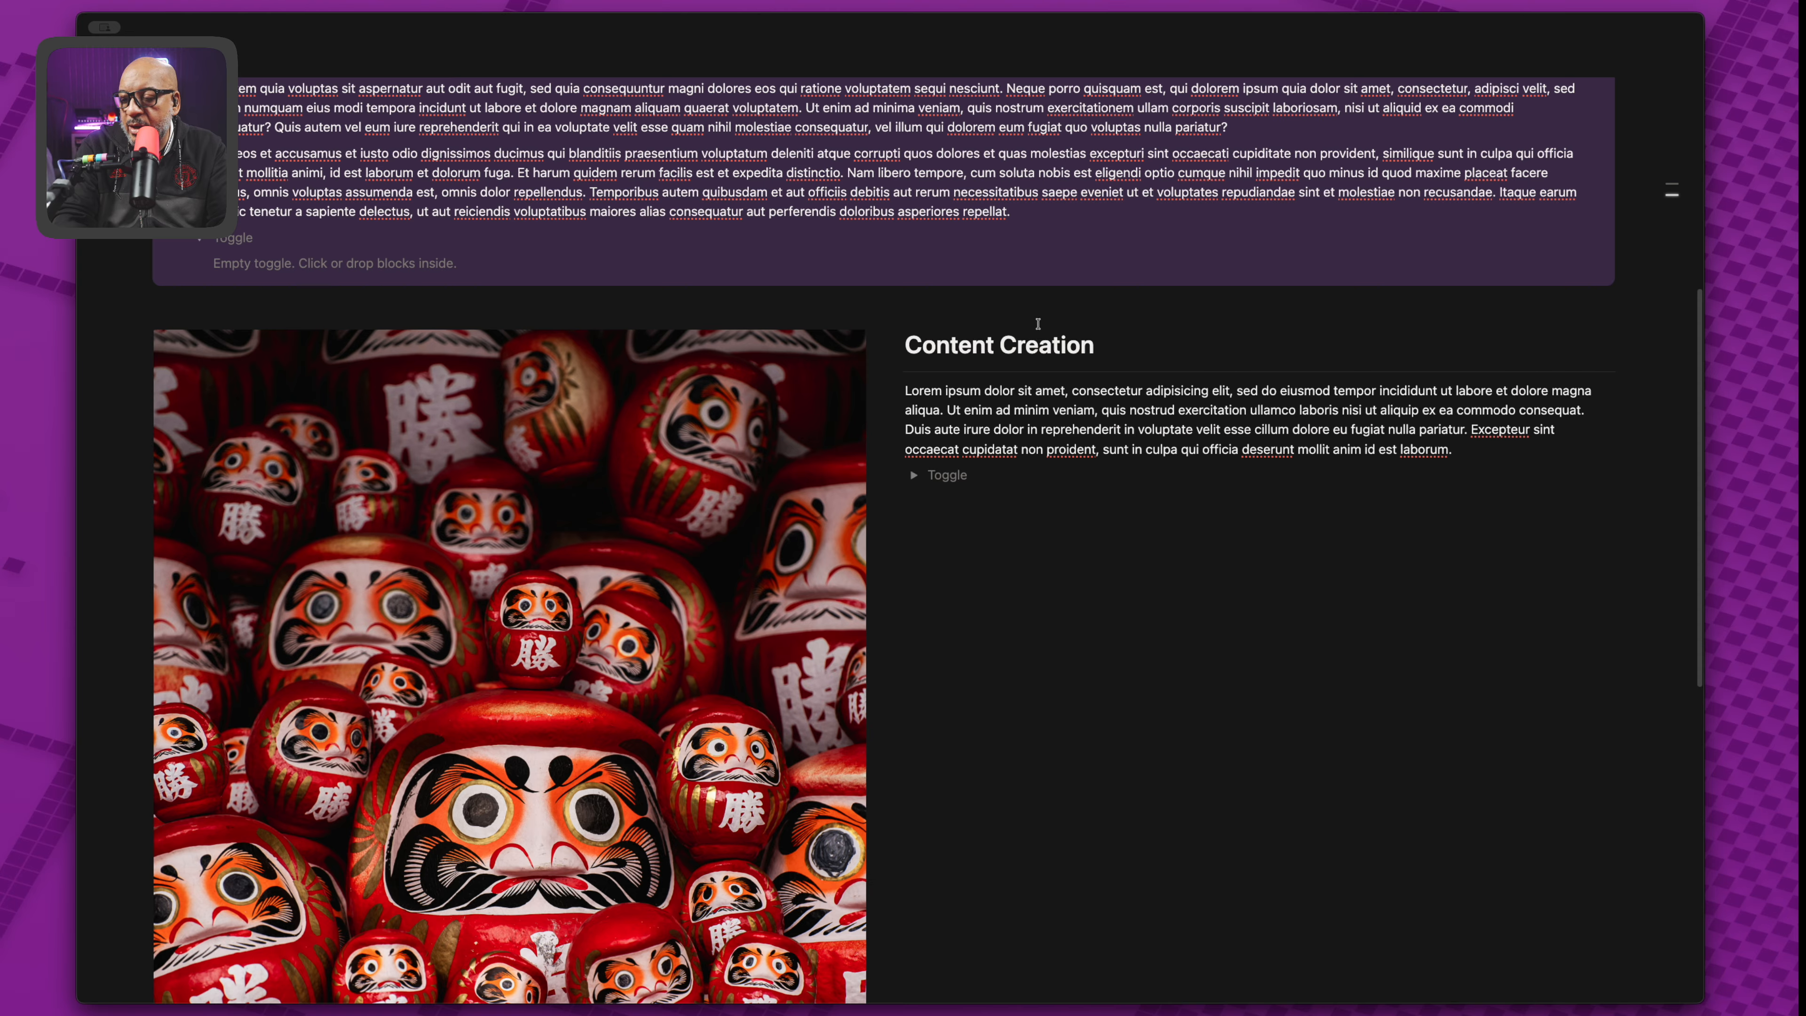
key(BackSpace)
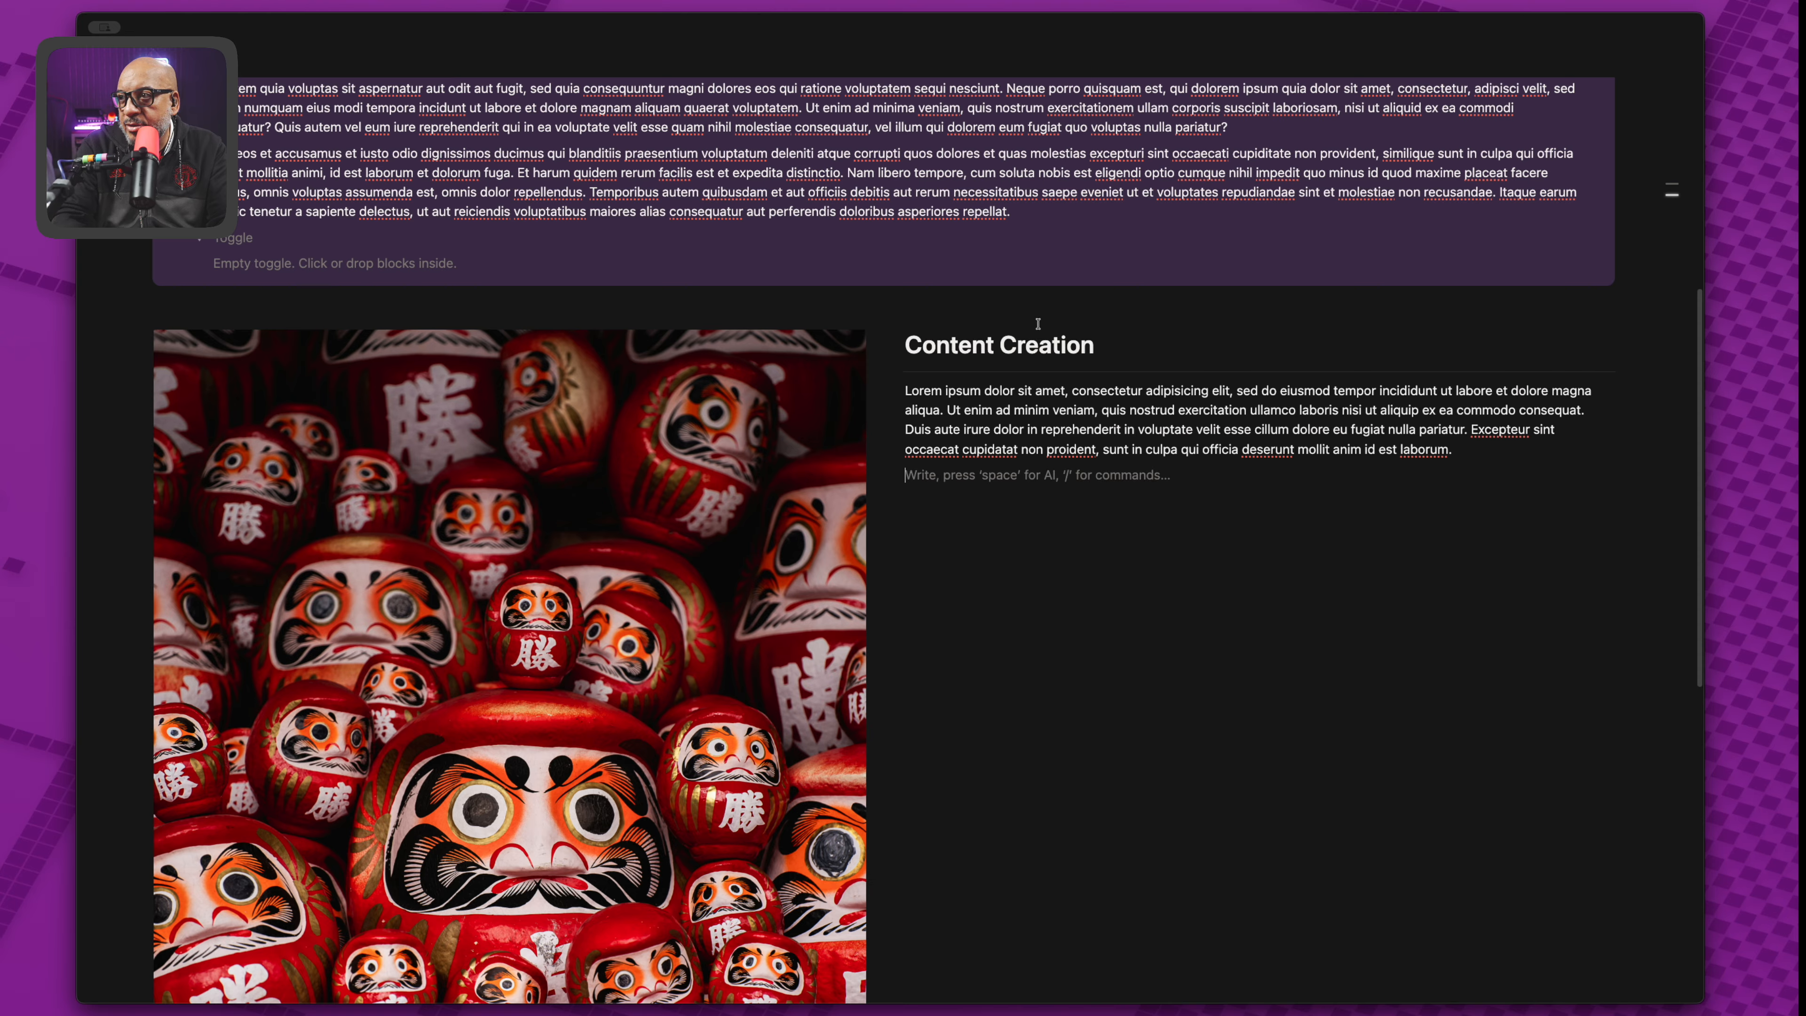
text(>)
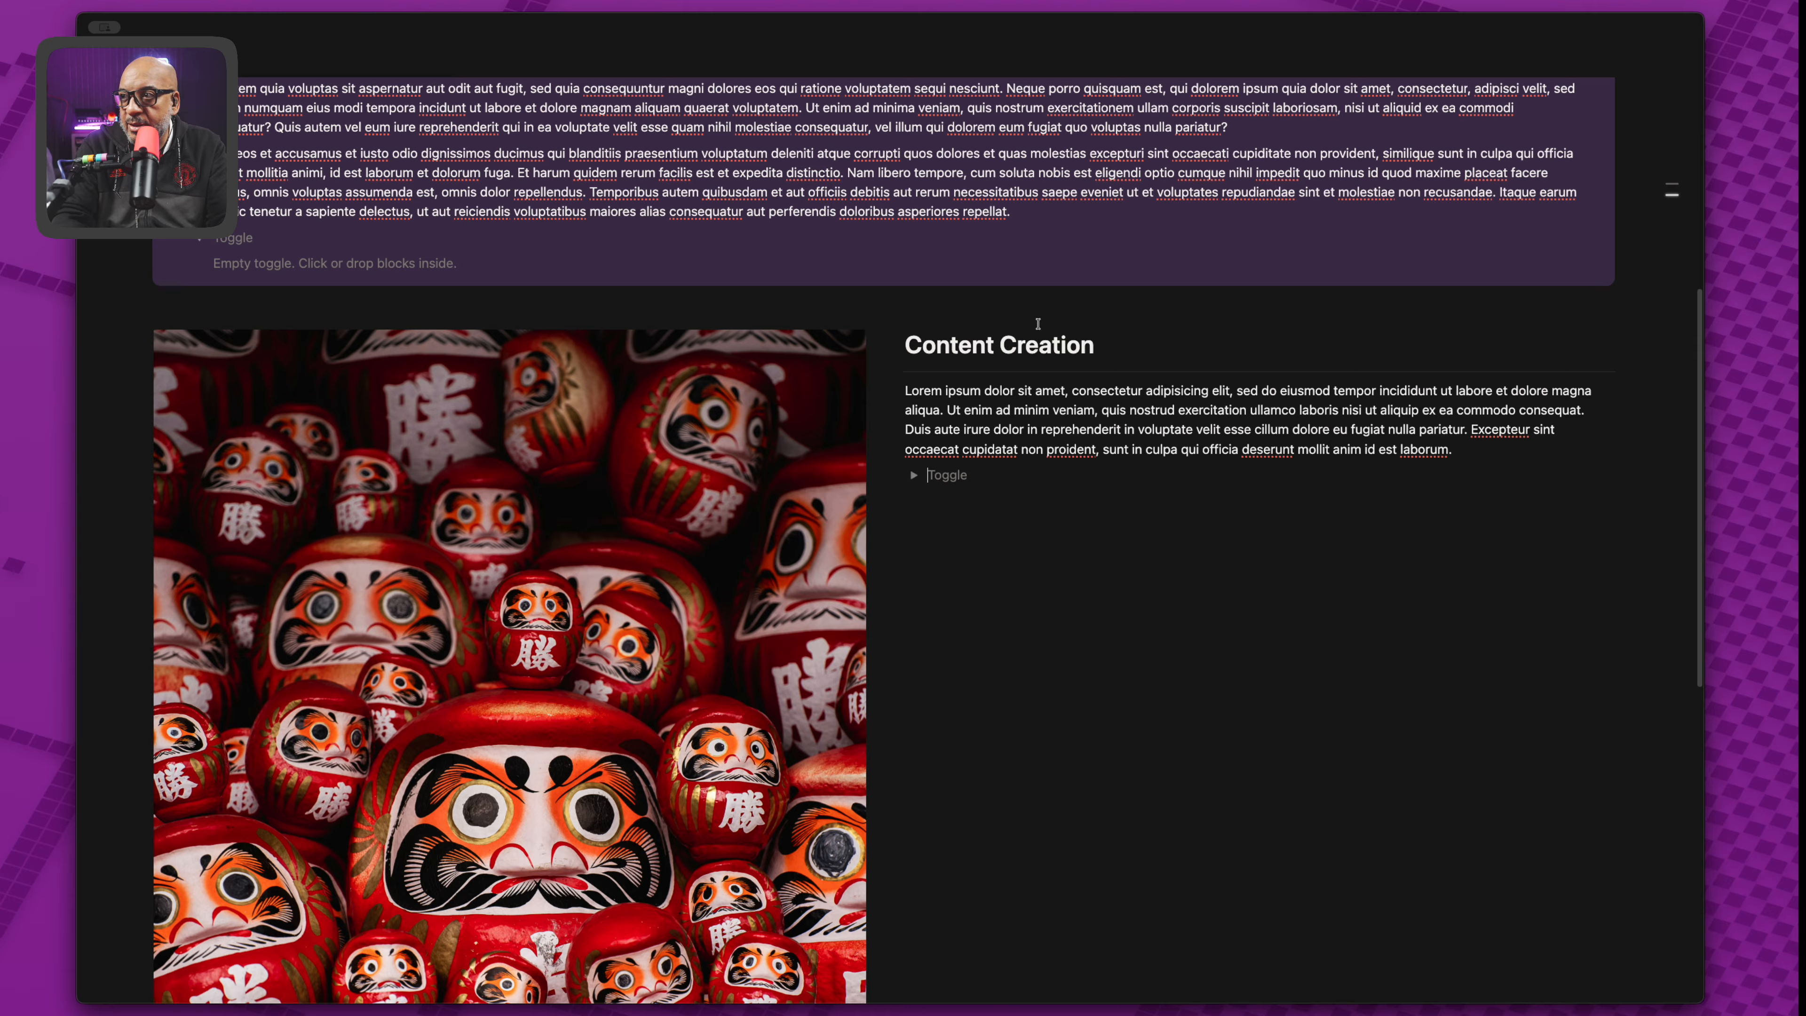
click(937, 506)
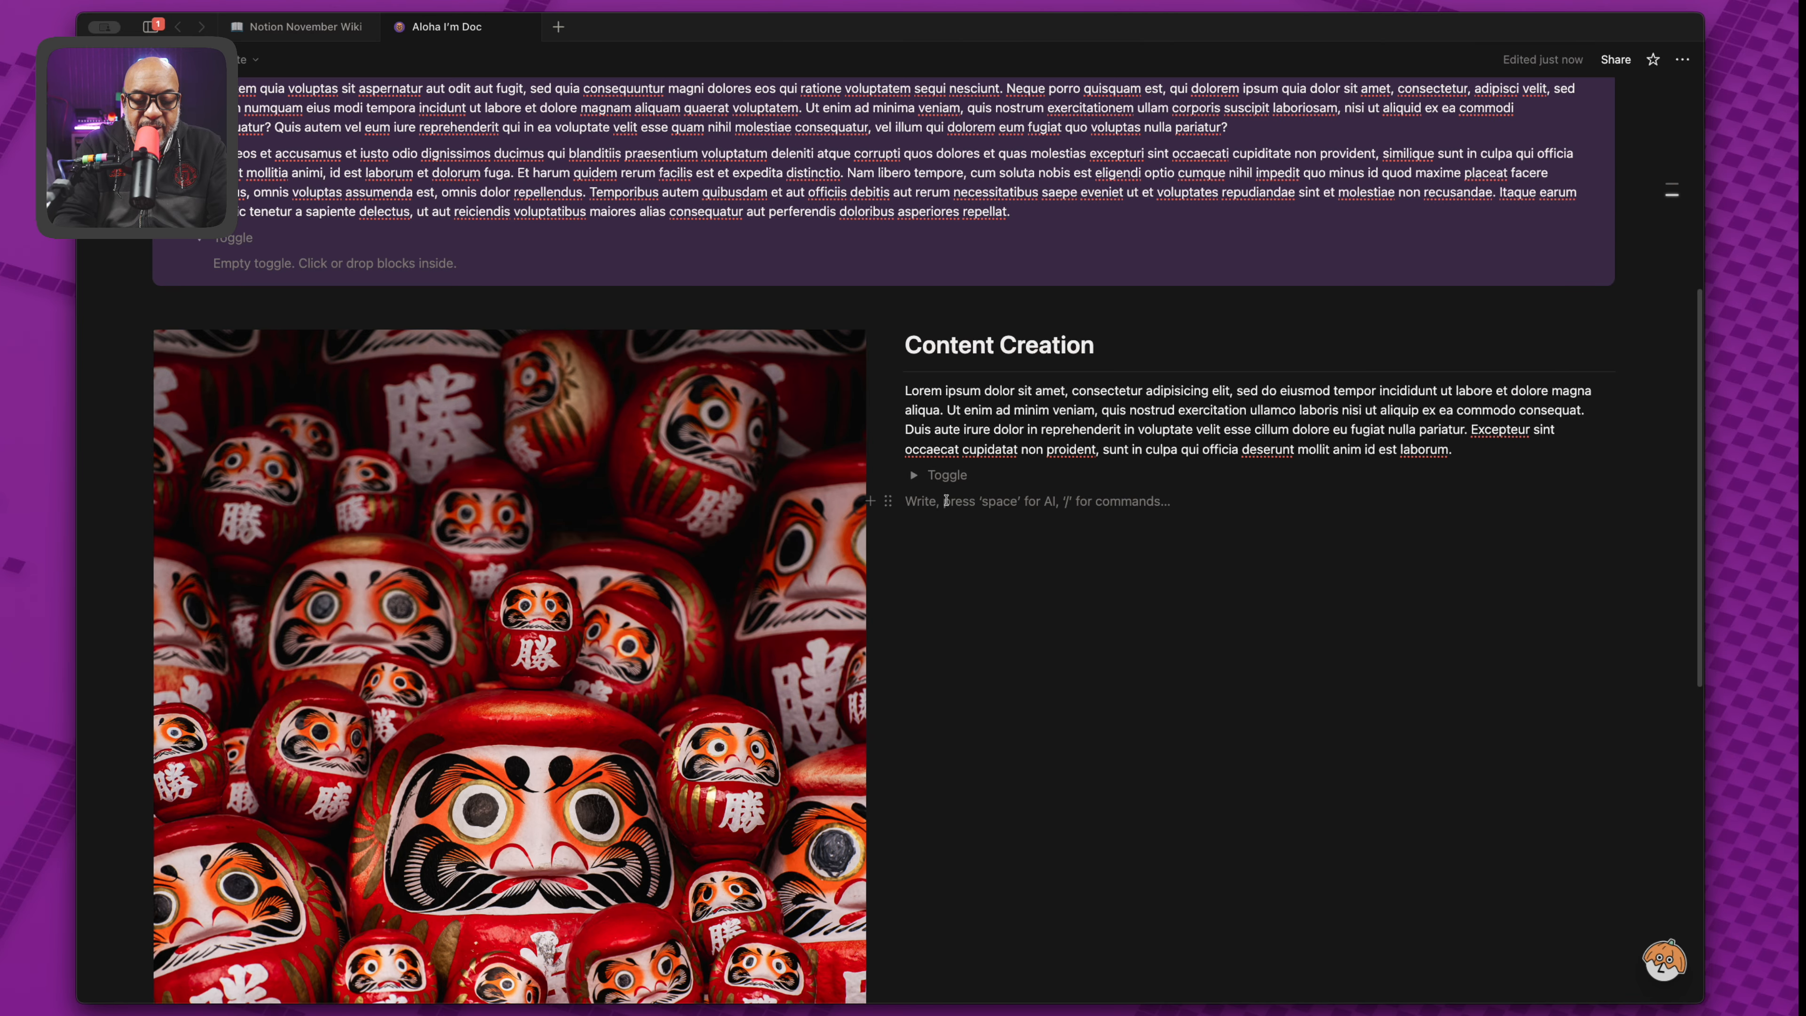
Add a plain 'Philosophy' line directly below the toggle, outside it, without the '#' prefix.
text(#)
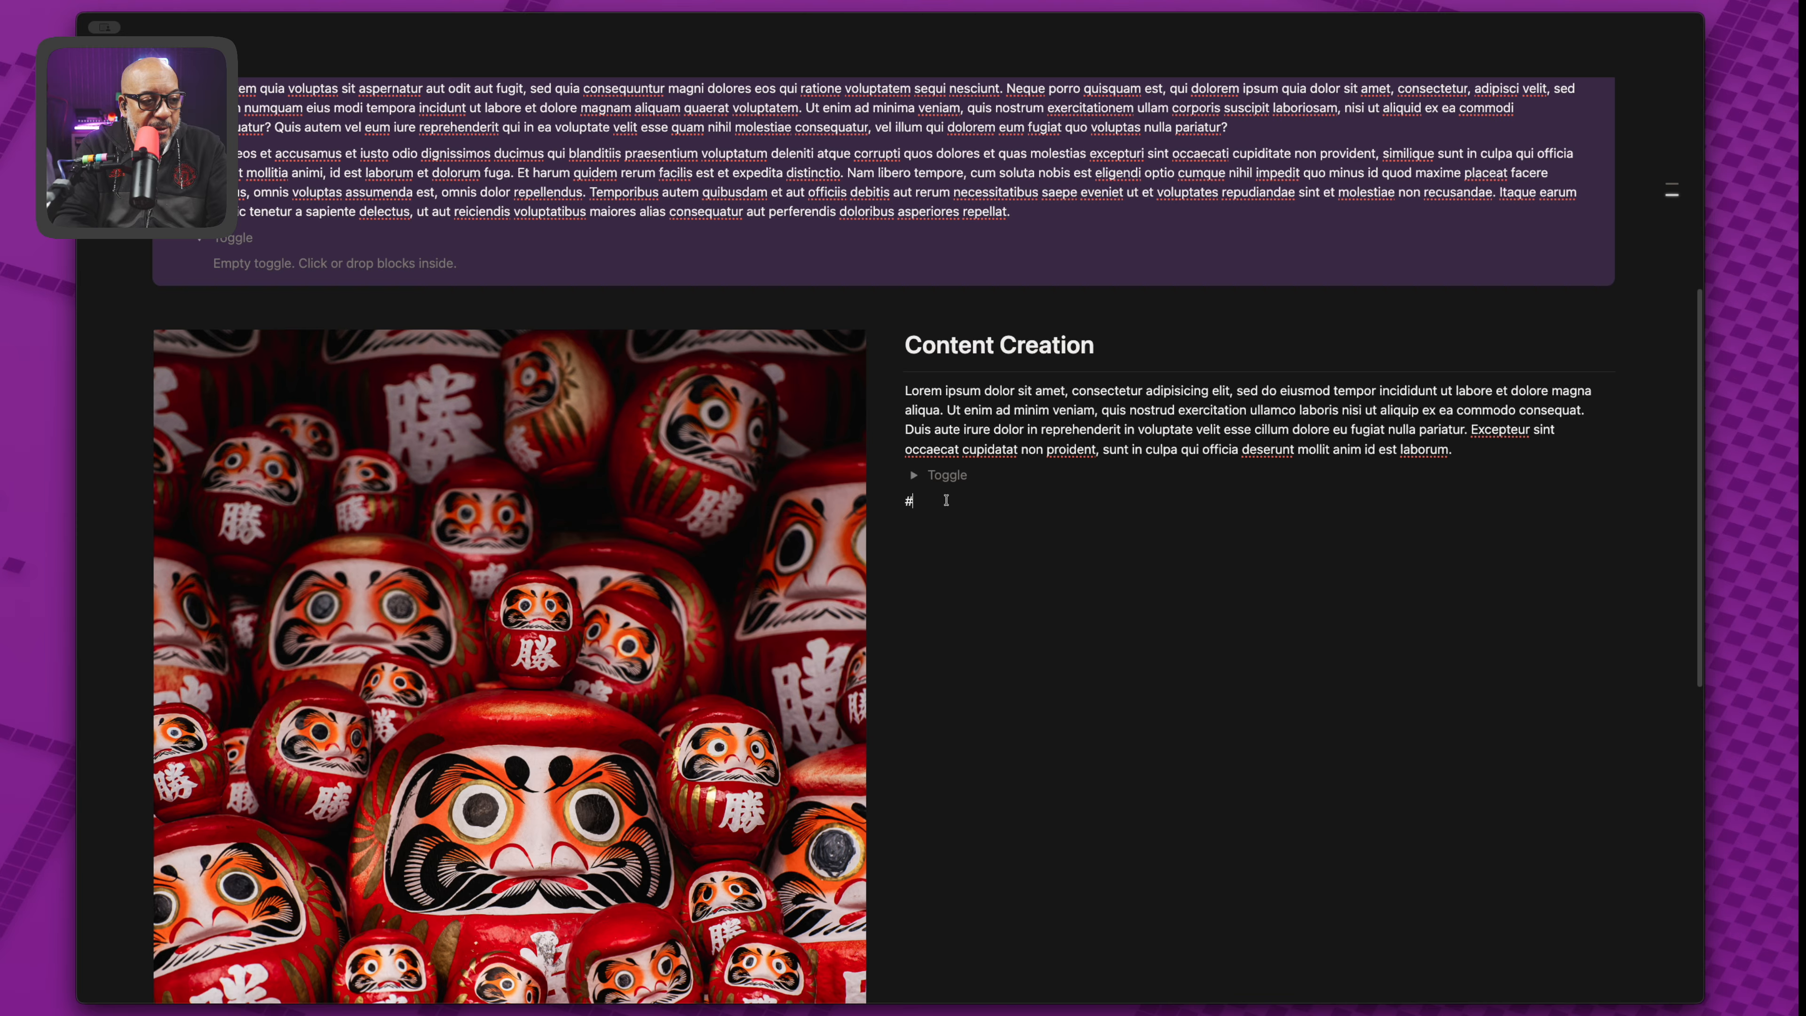
key(Tab)
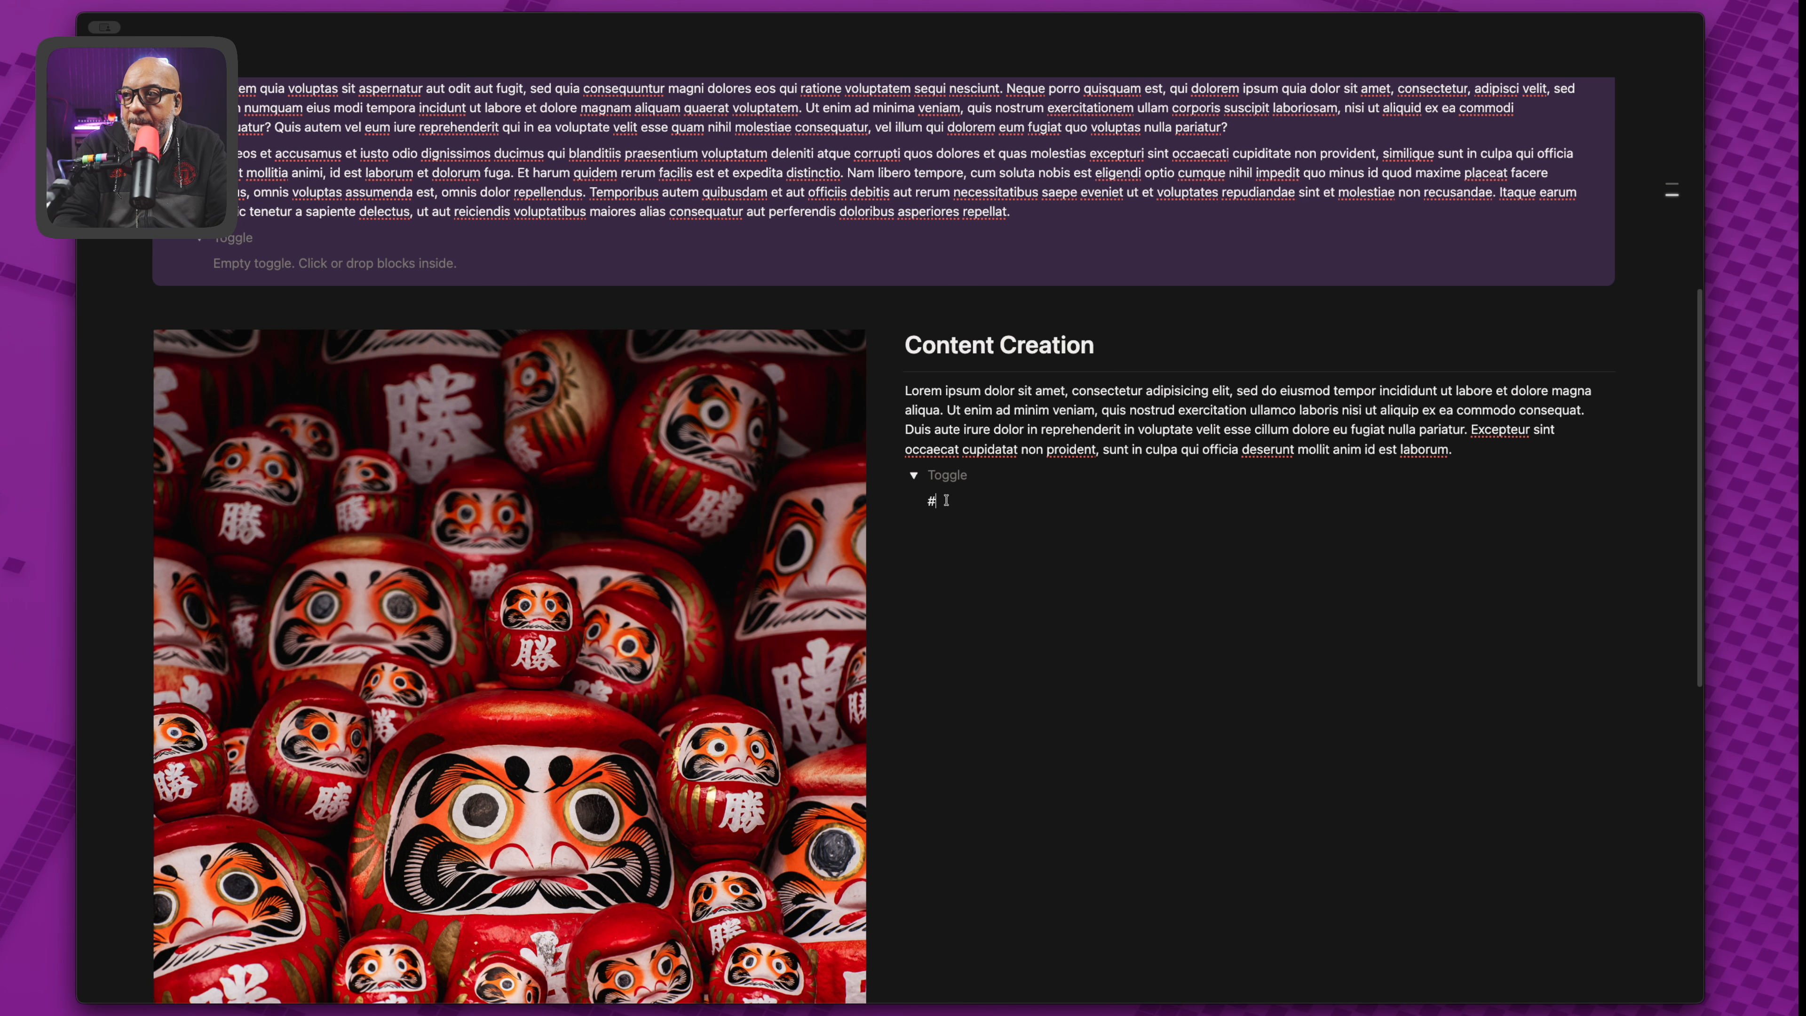
text(Philosophy)
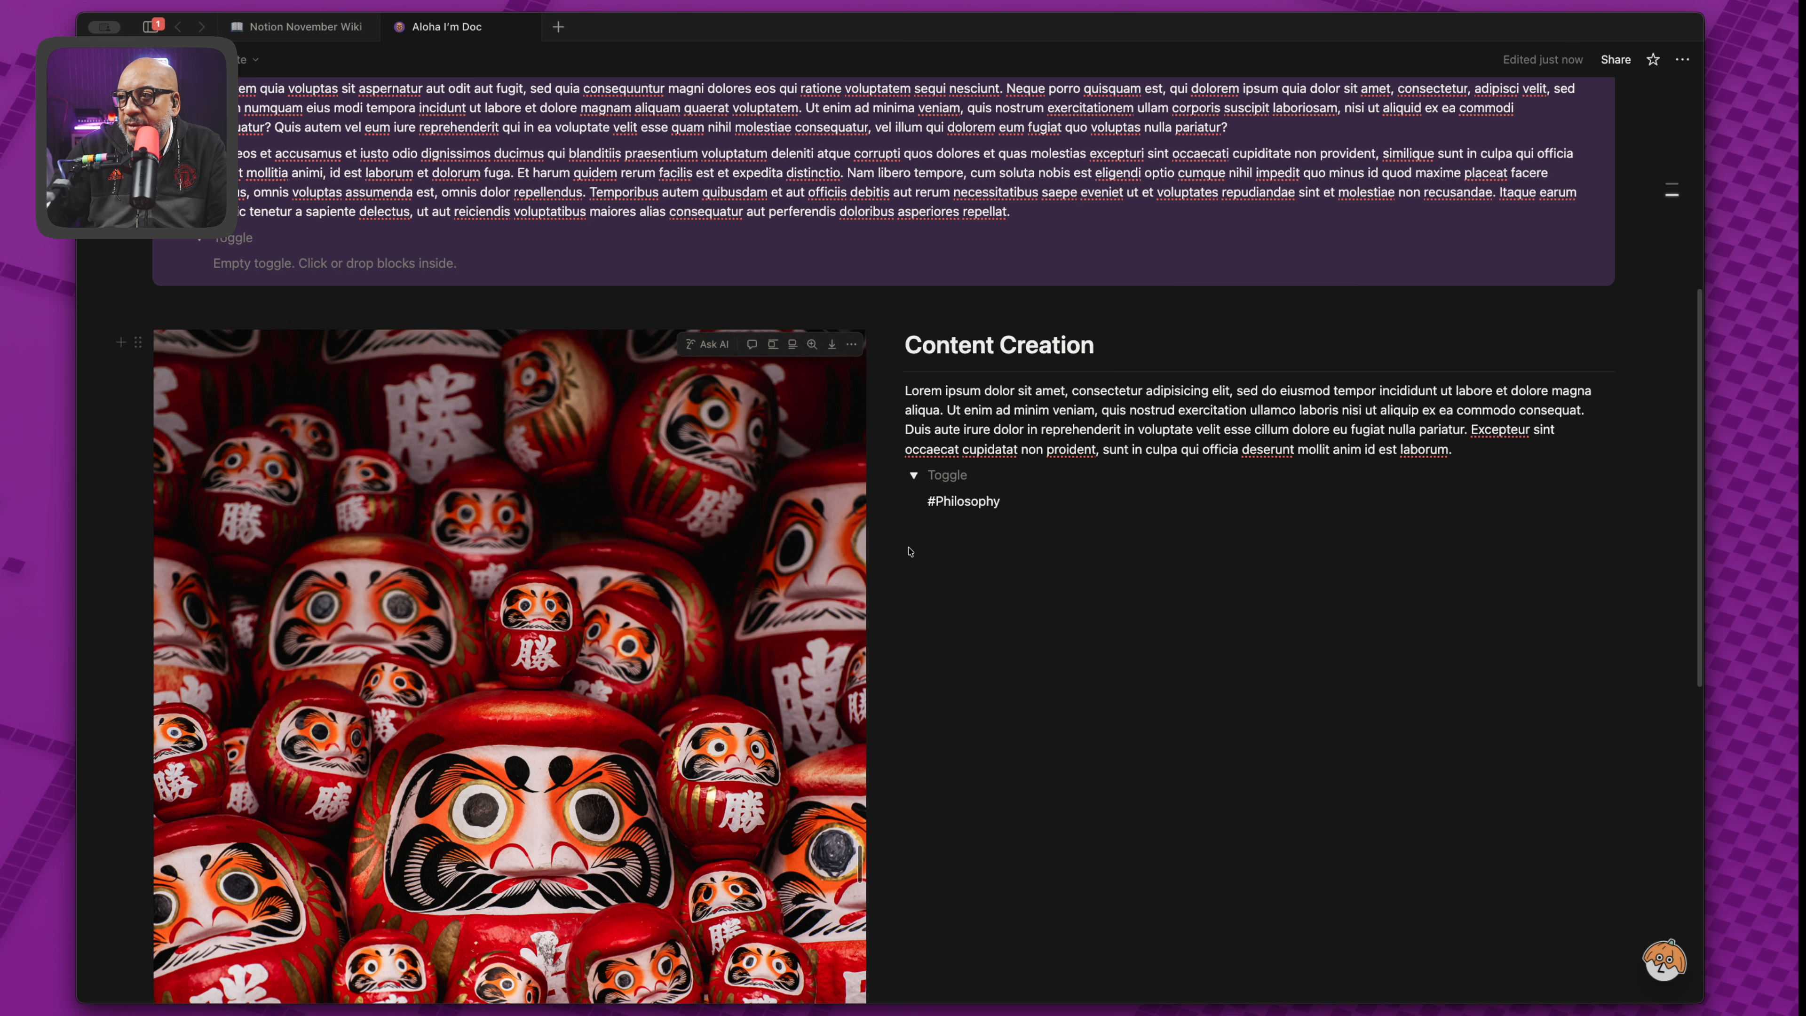
key(Return)
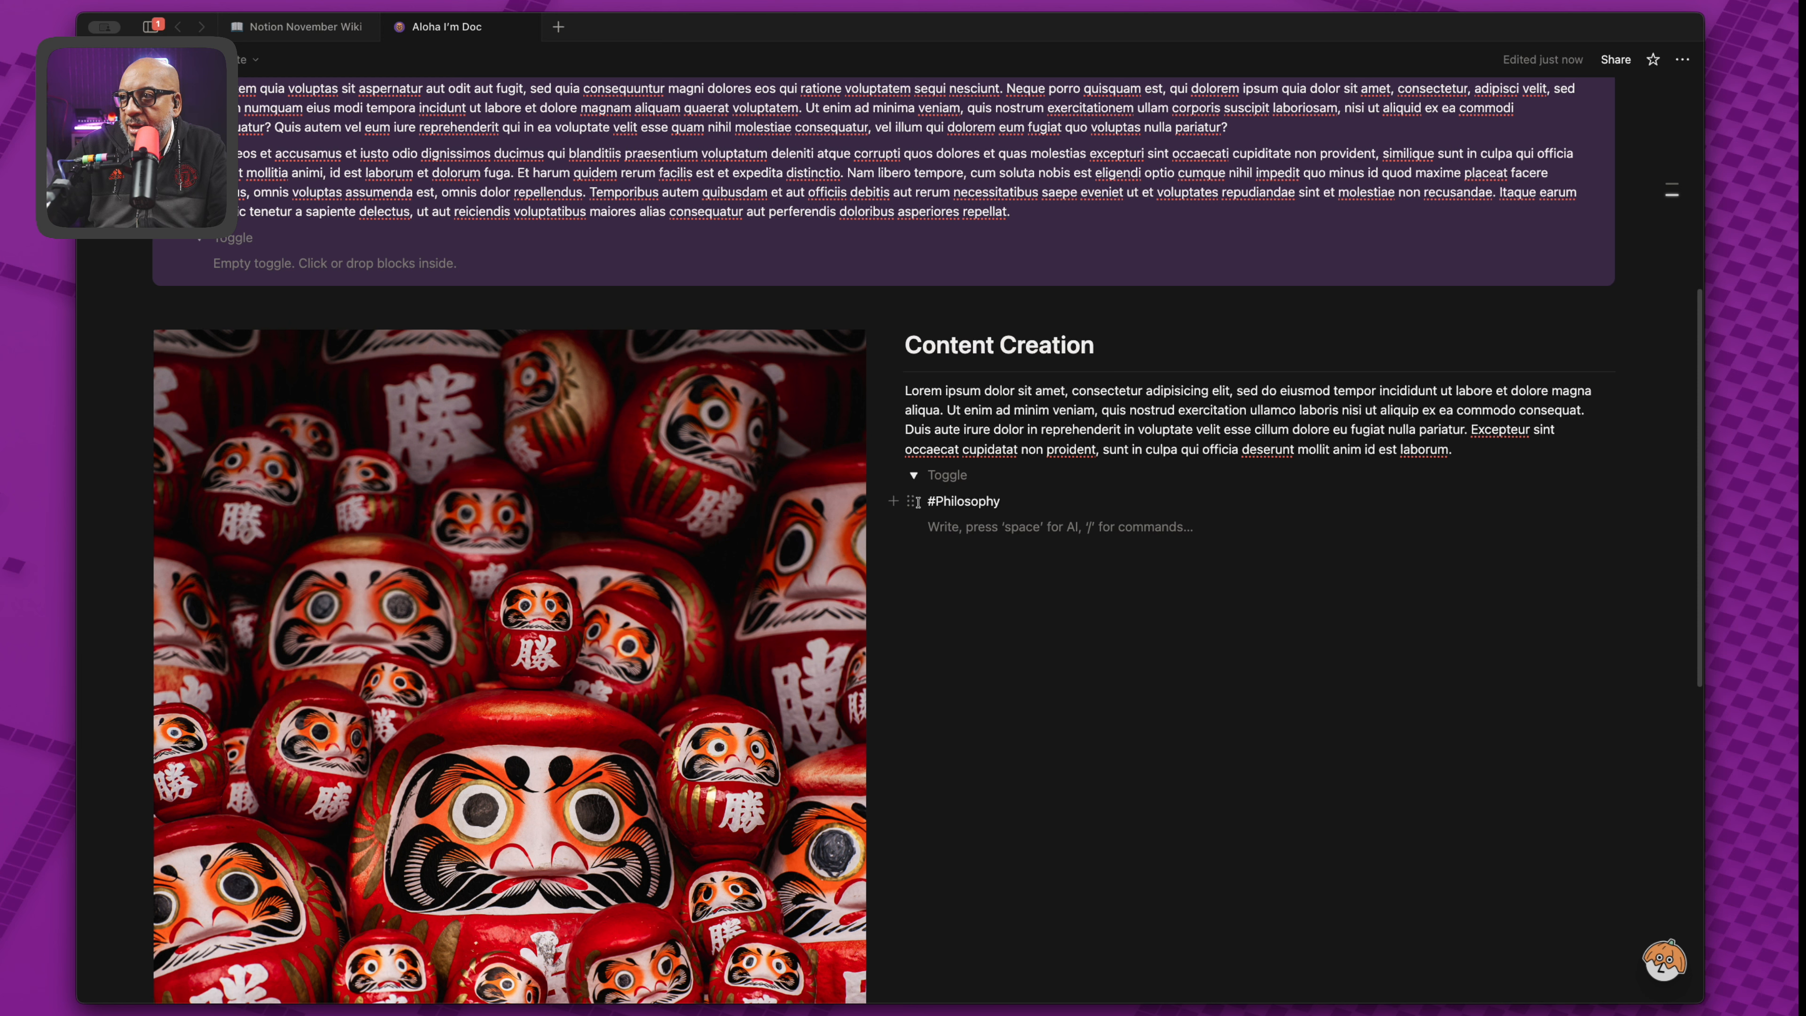
drag(913, 502, 894, 552)
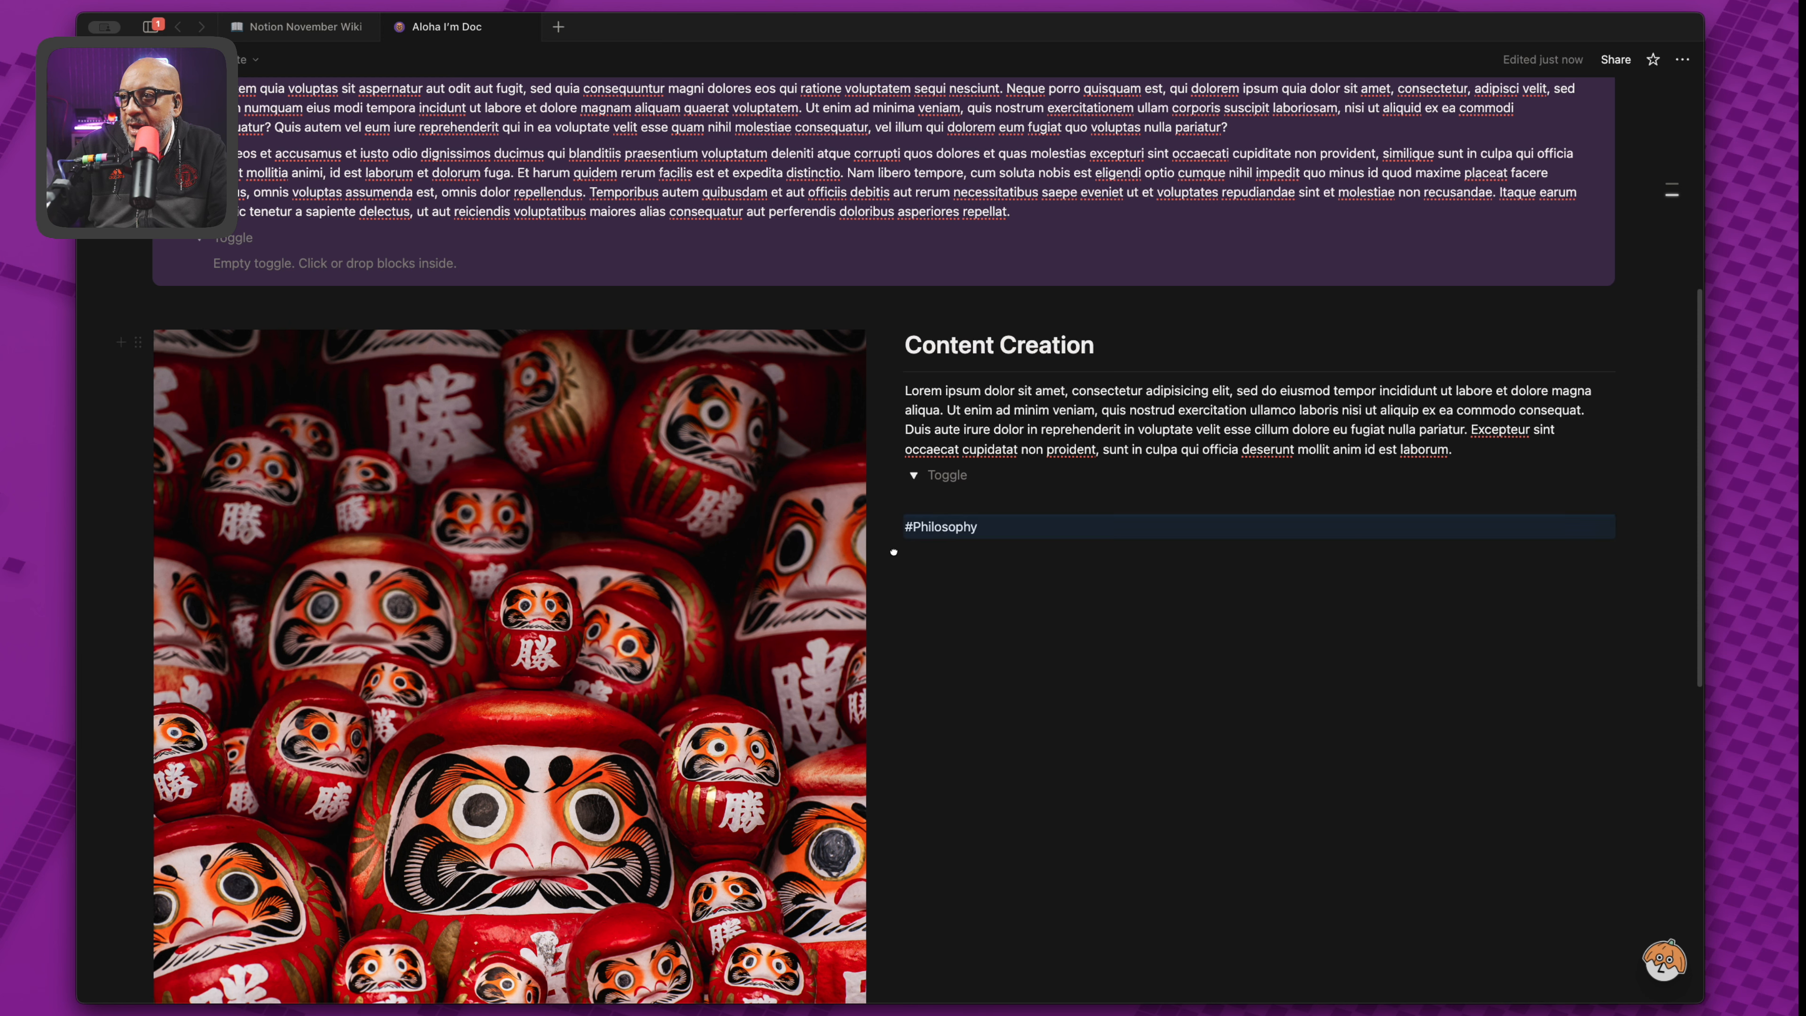
click(905, 525)
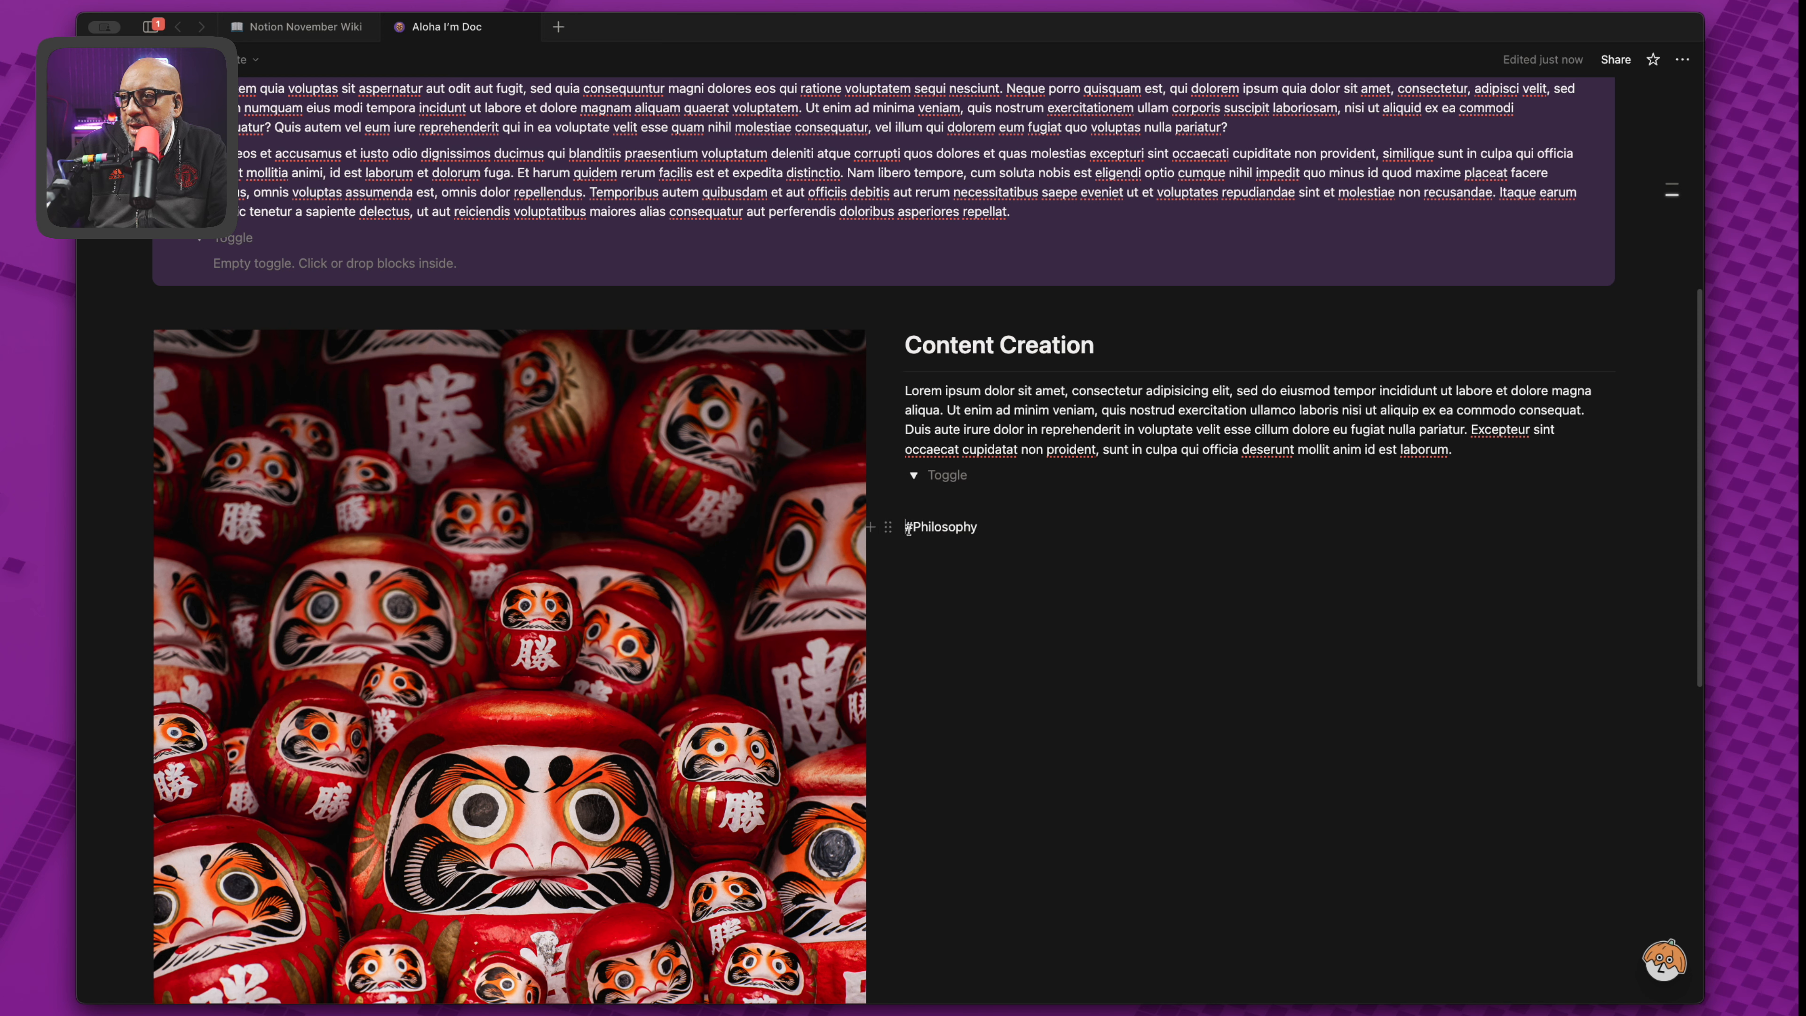
mouse_move(914, 527)
mouse_down()
mouse_move(887, 541)
mouse_move(900, 531)
mouse_up()
key(BackSpace)
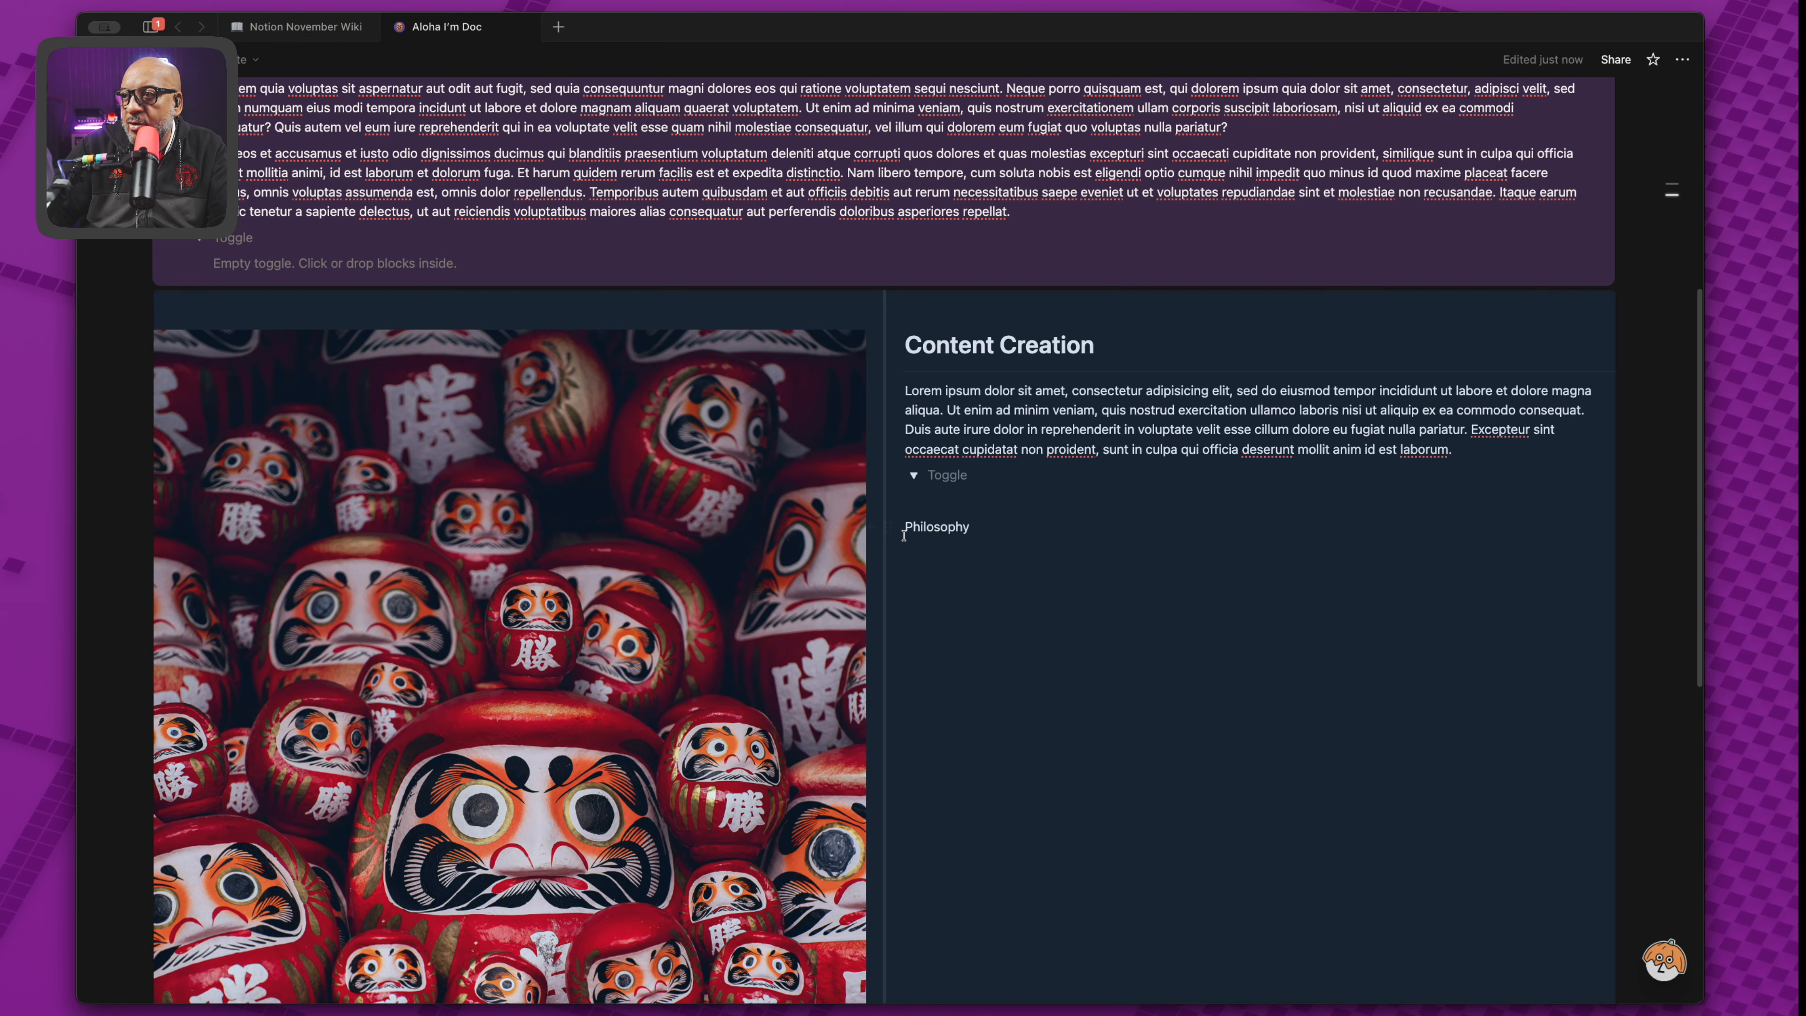
click(897, 536)
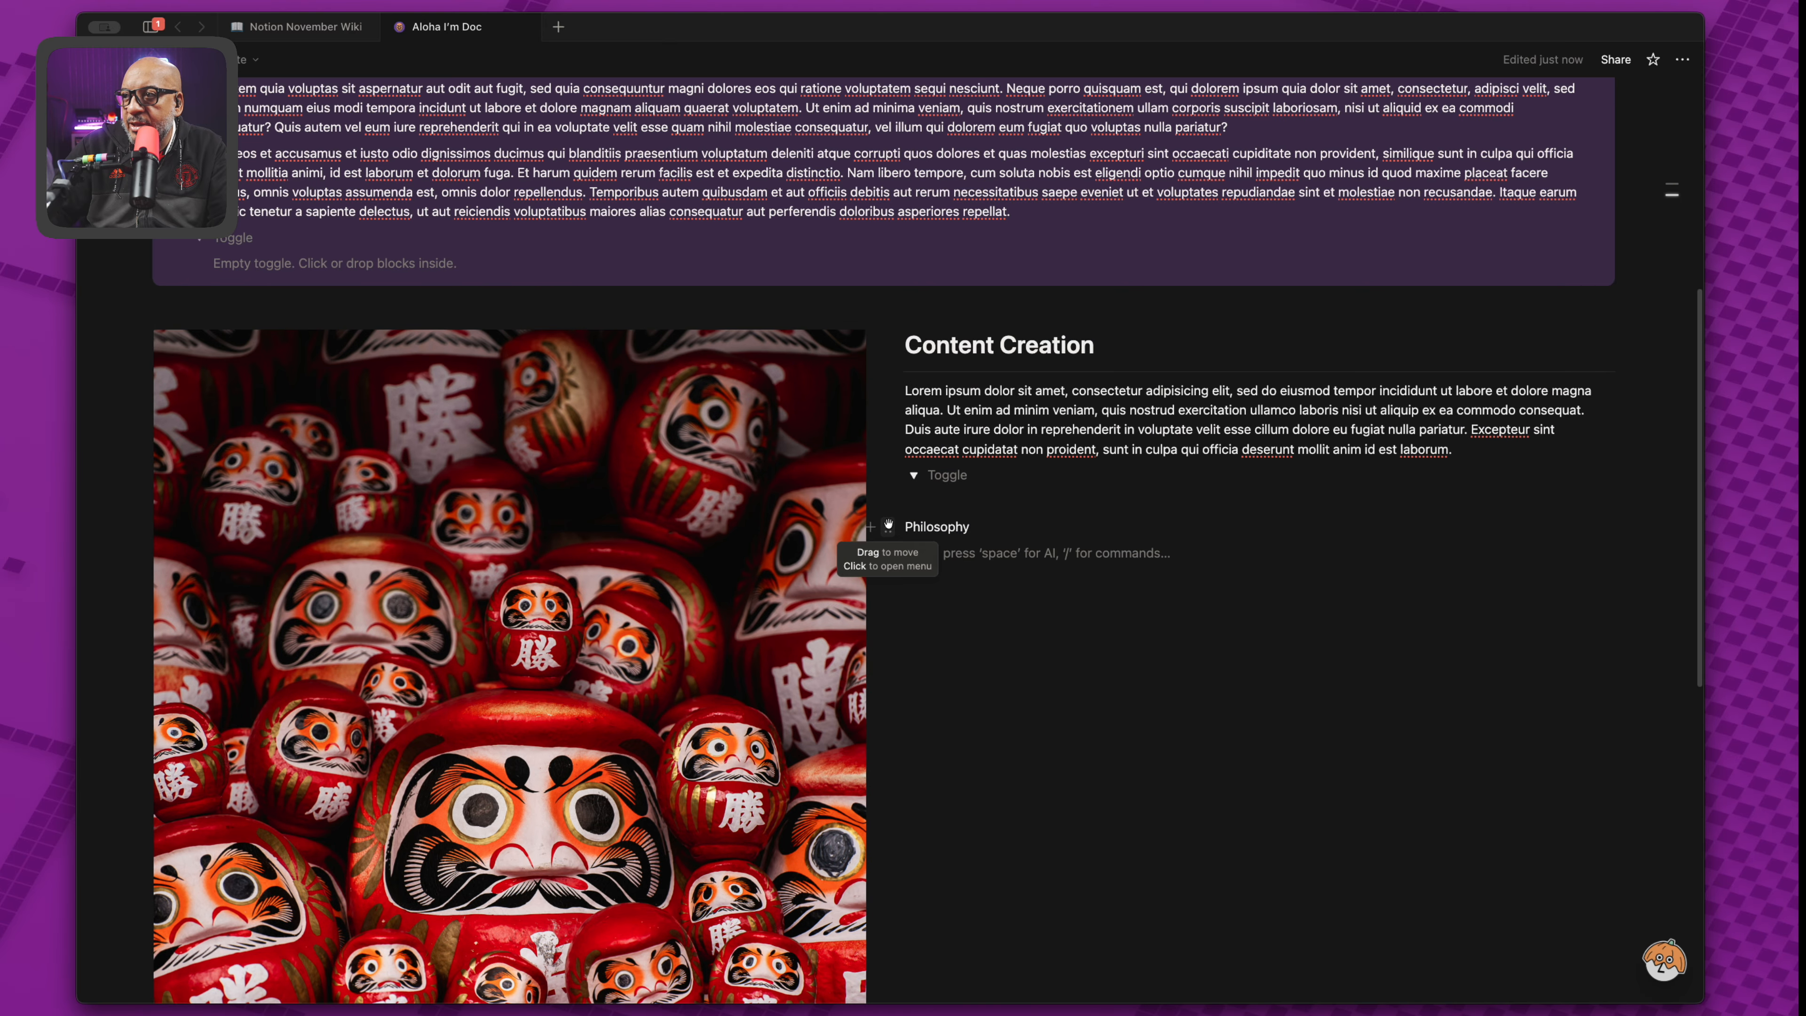
Turn Philosophy into a Heading 1 and rename it 'Coaching Philosophy'.
click(888, 526)
mouse_move(783, 442)
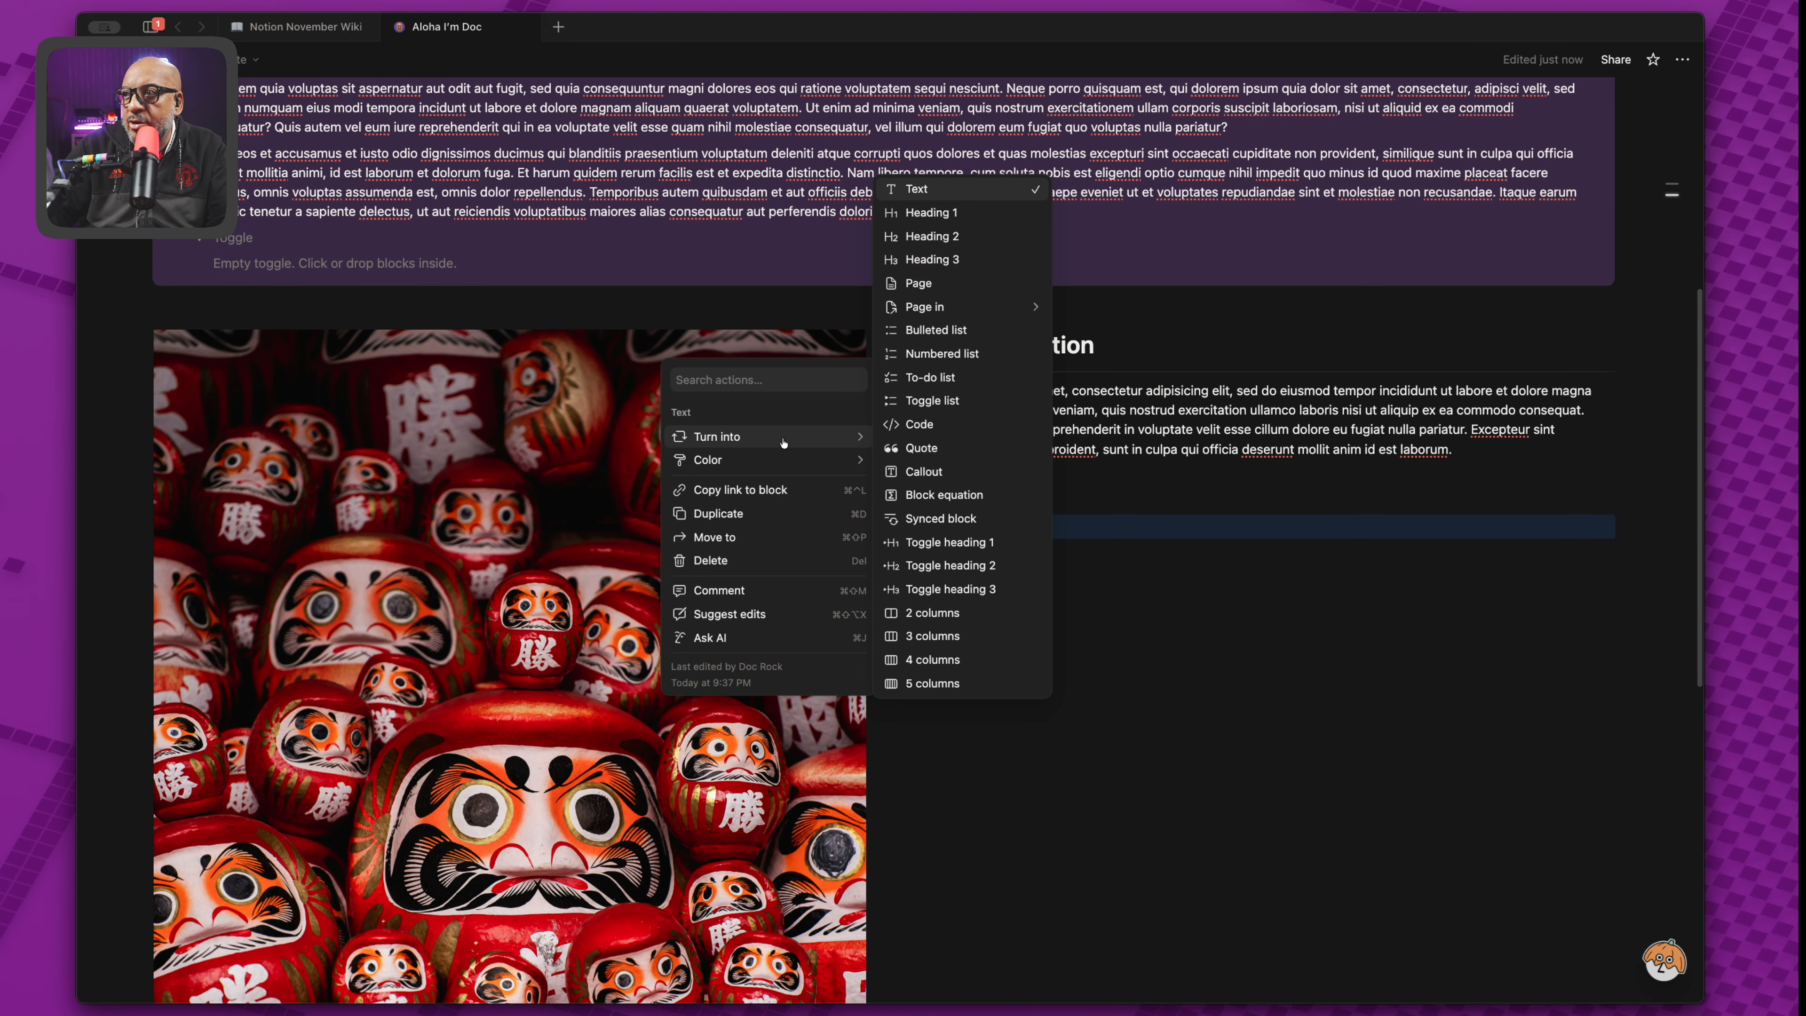
click(929, 212)
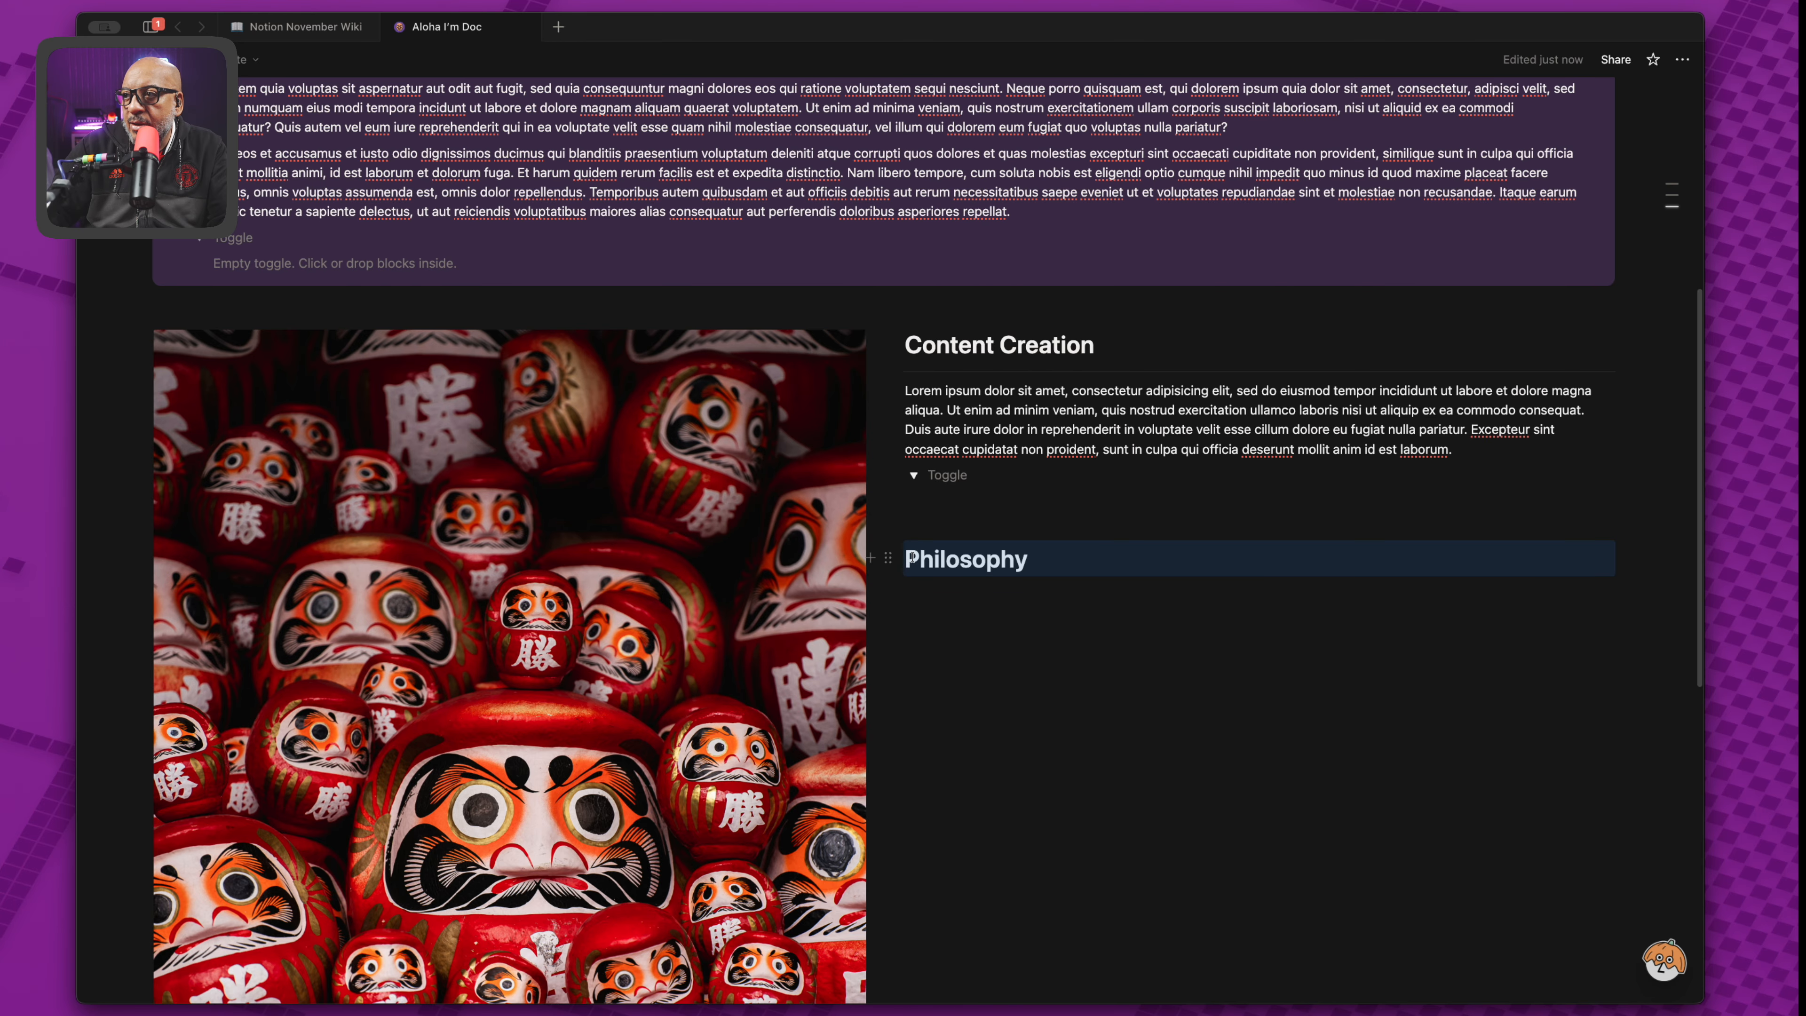
click(1255, 588)
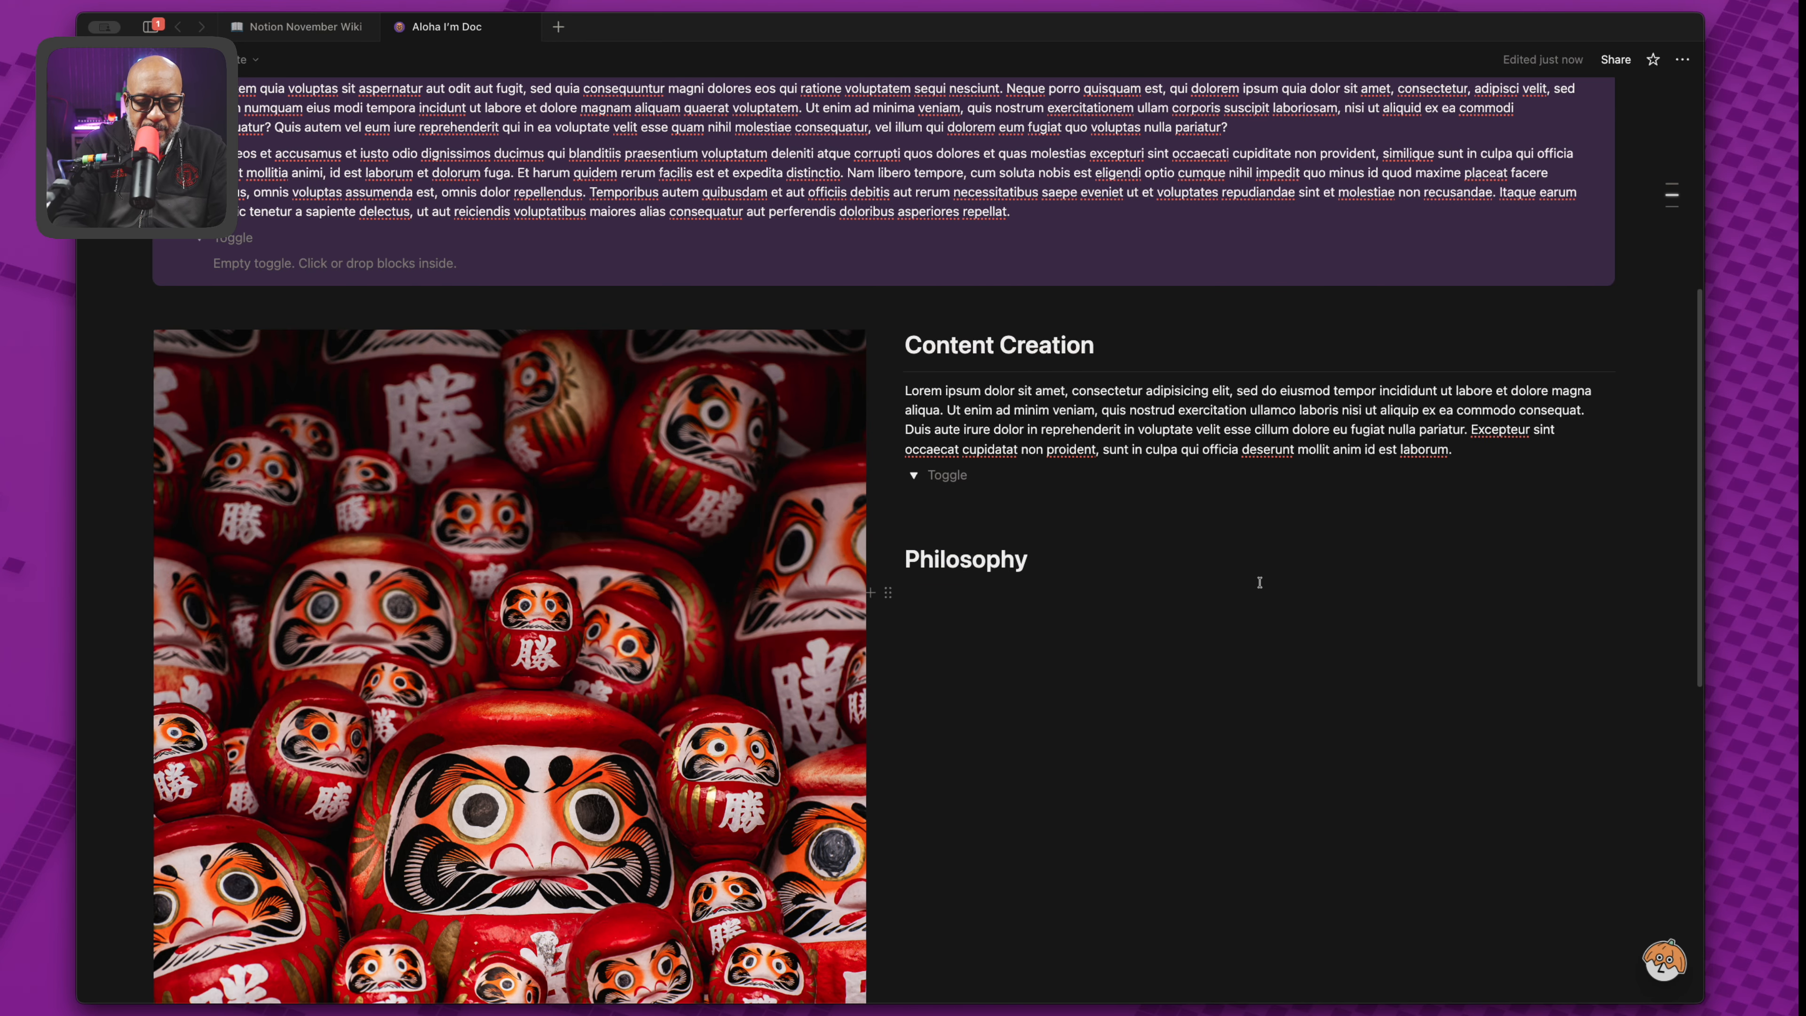
text(Coaching)
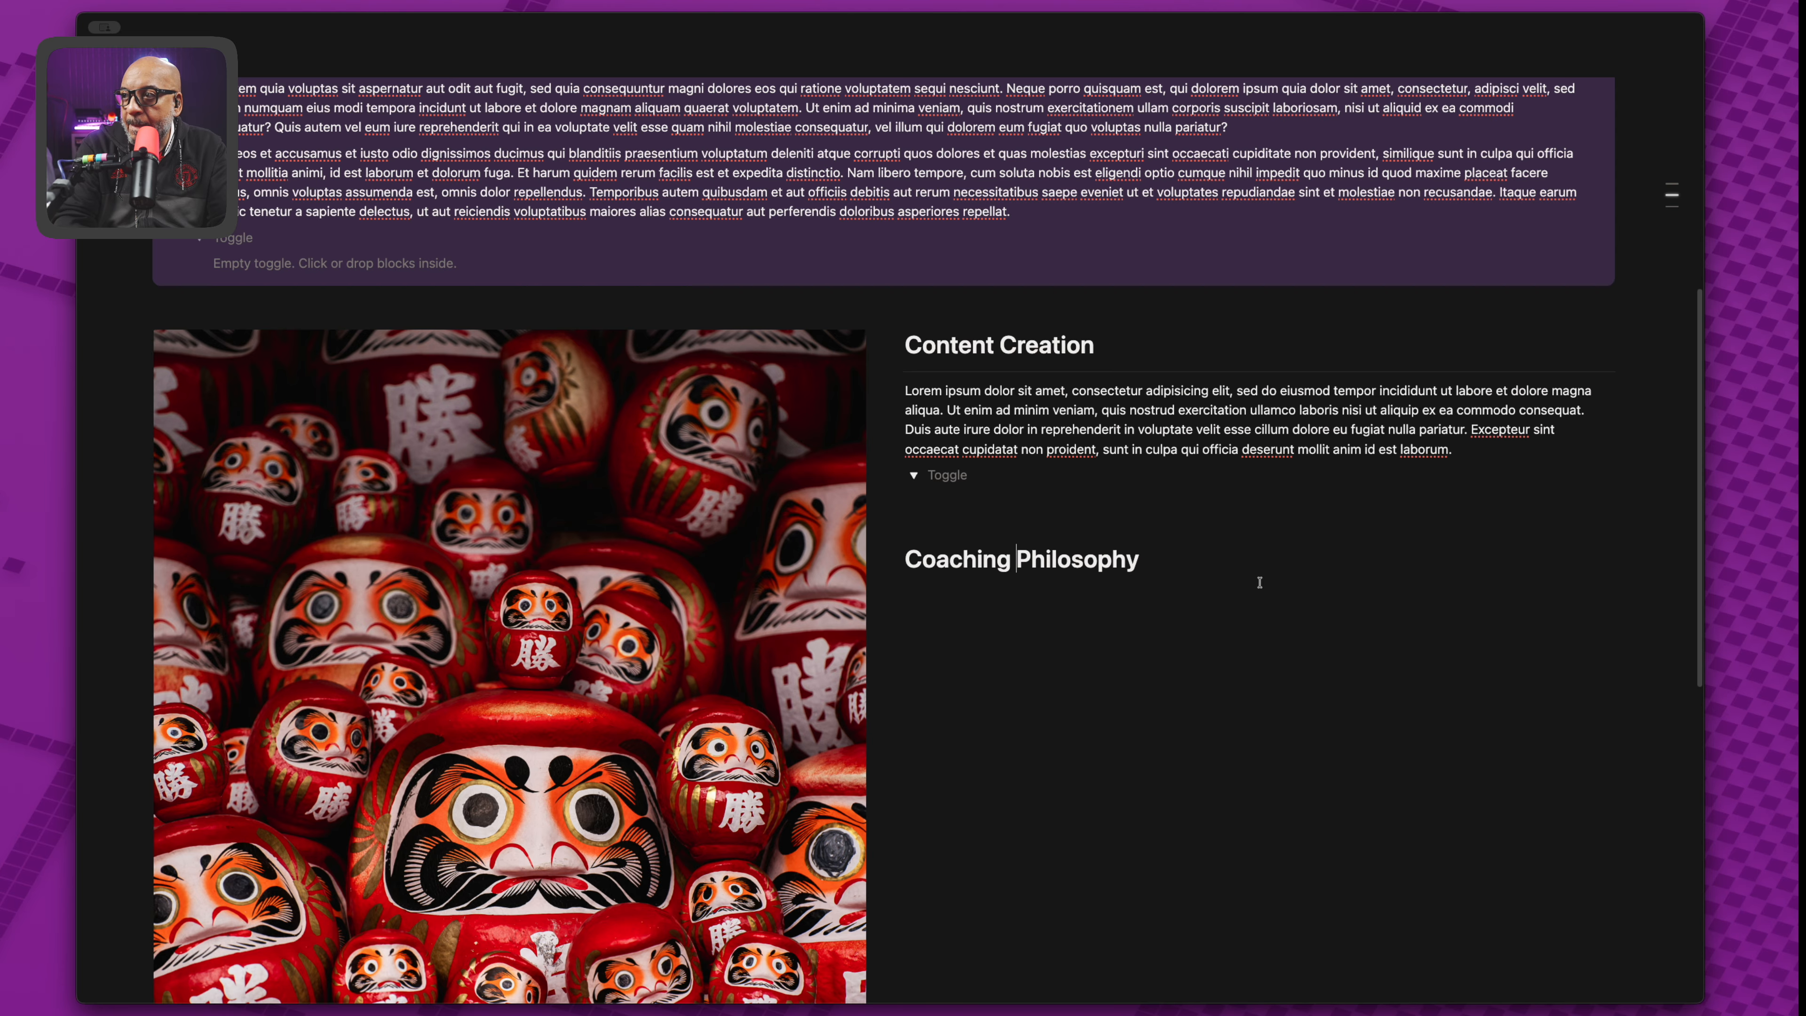
Collapse the Content Creation toggle and add a --- divider under the Coaching Philosophy heading.
click(961, 512)
click(916, 477)
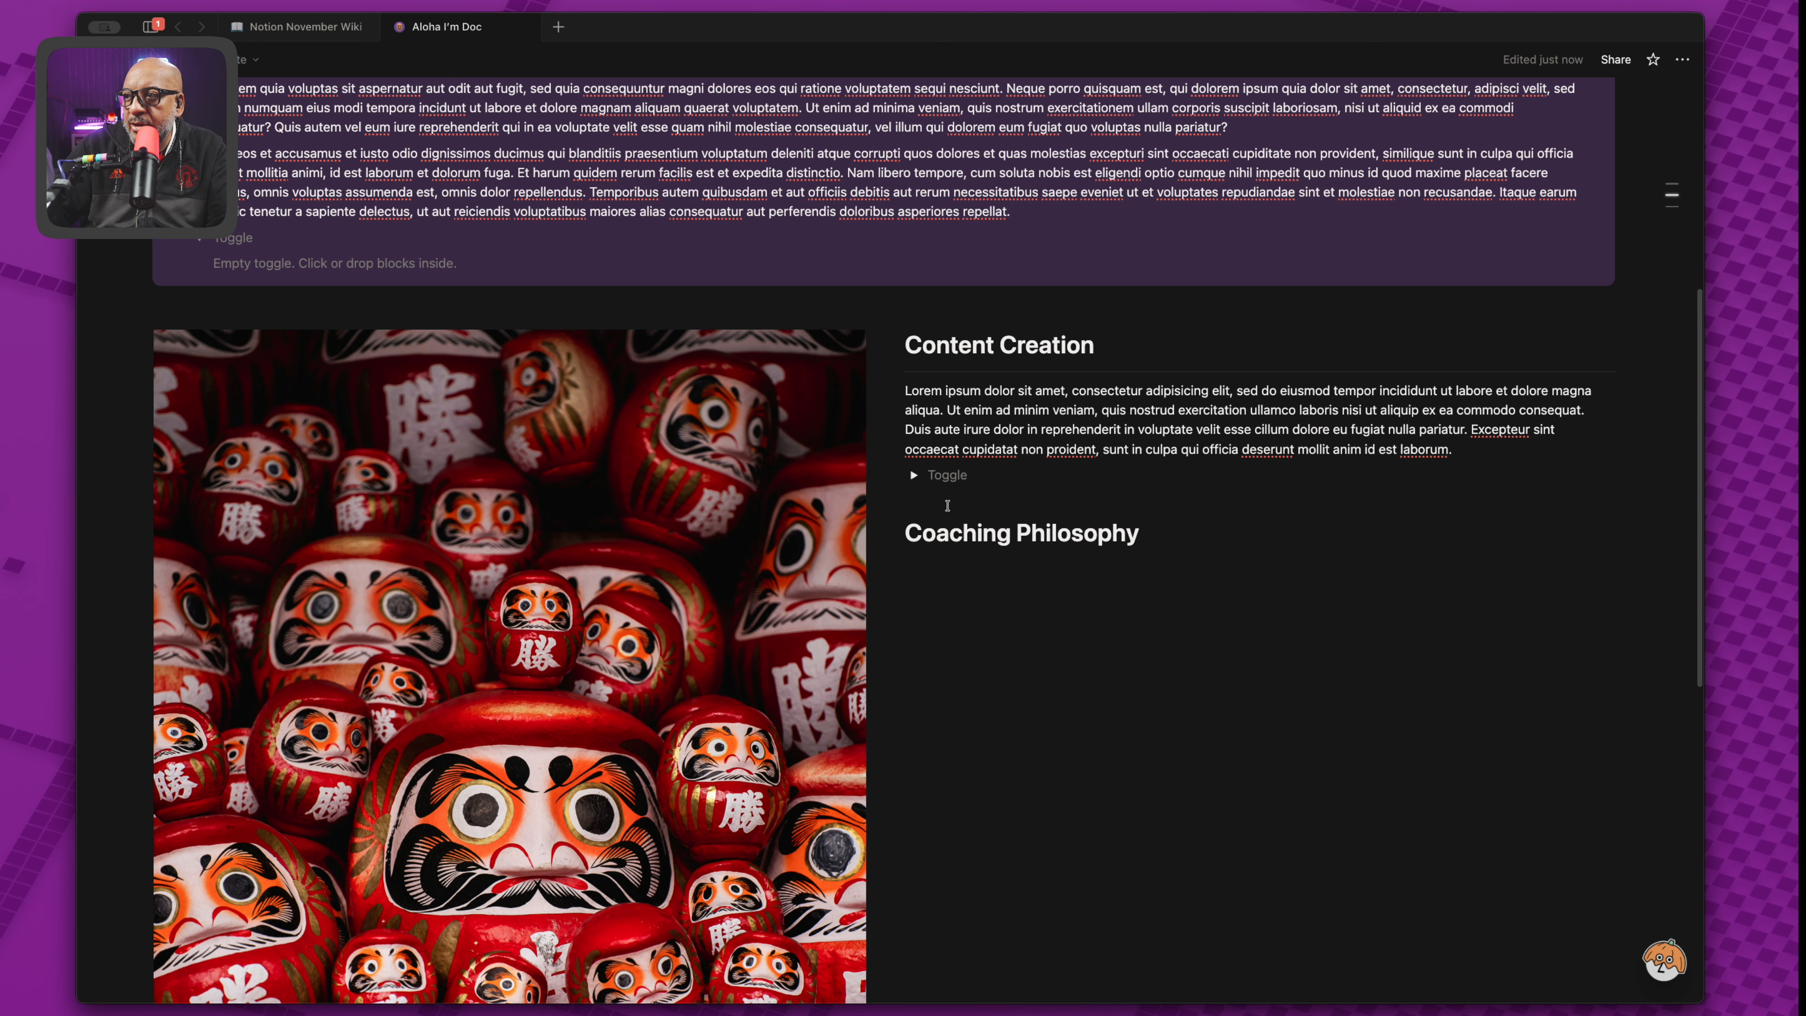
click(971, 567)
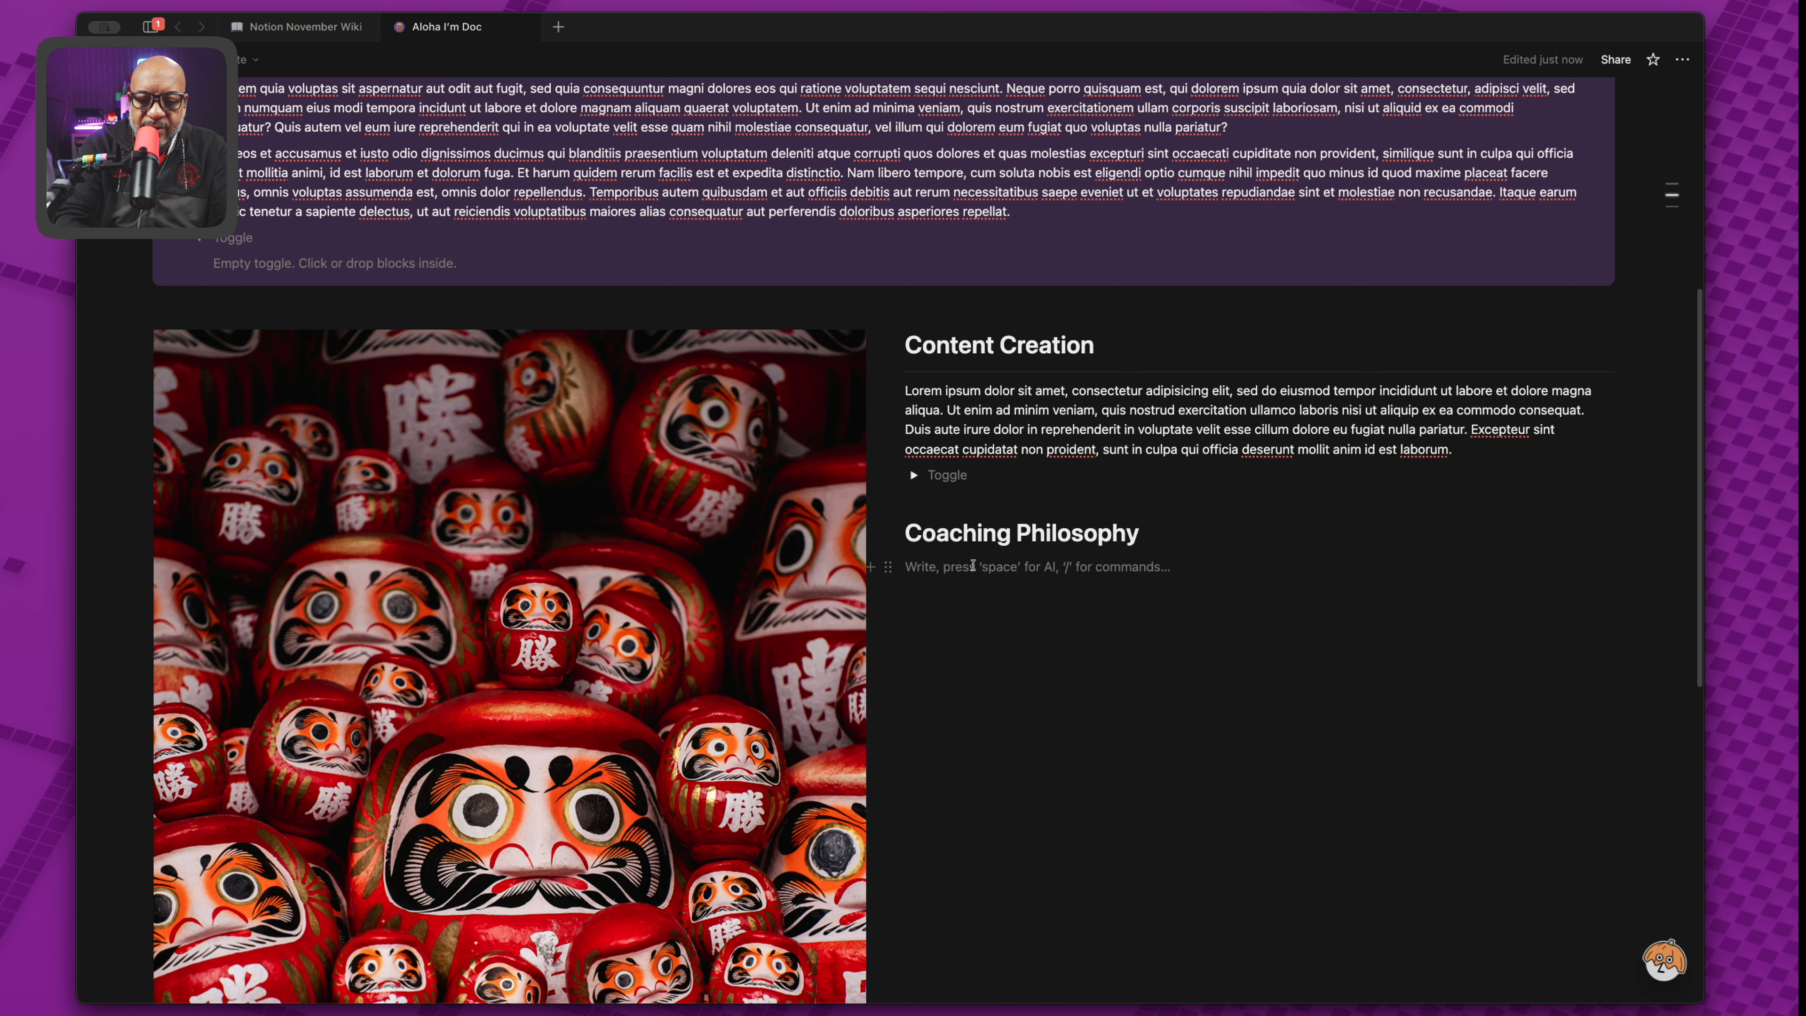
text(---)
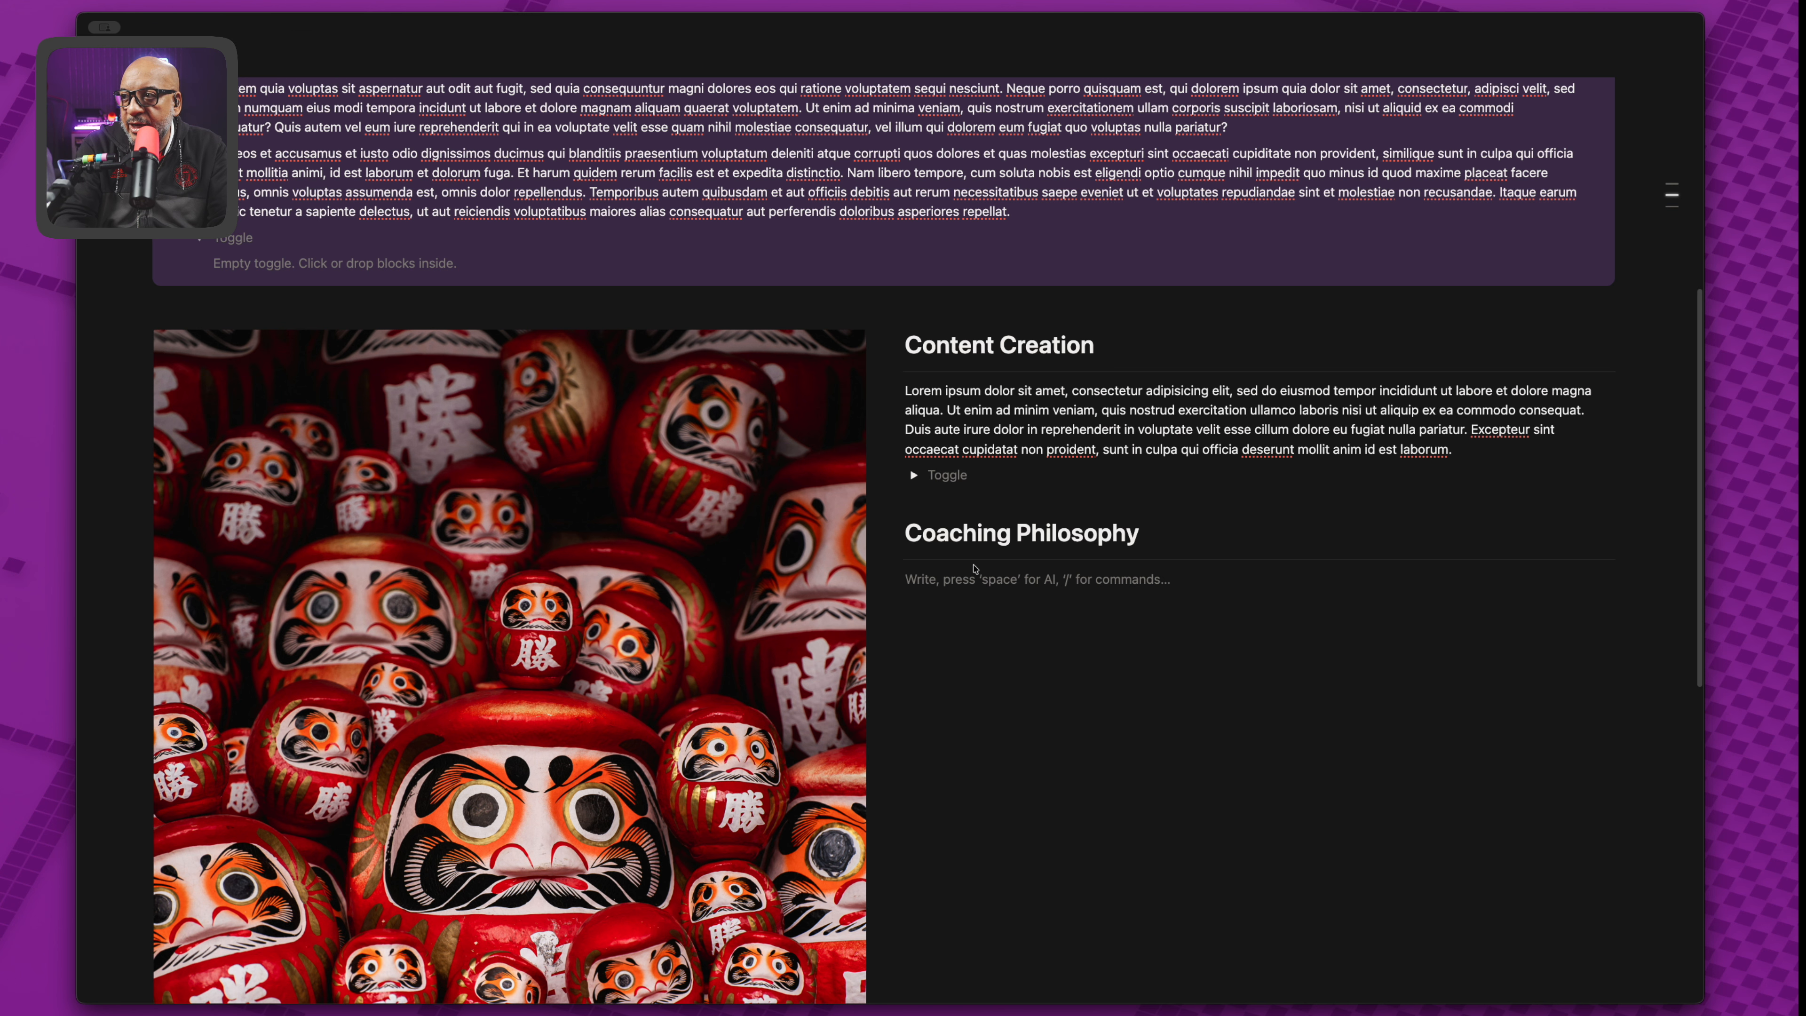
text(lorem1)
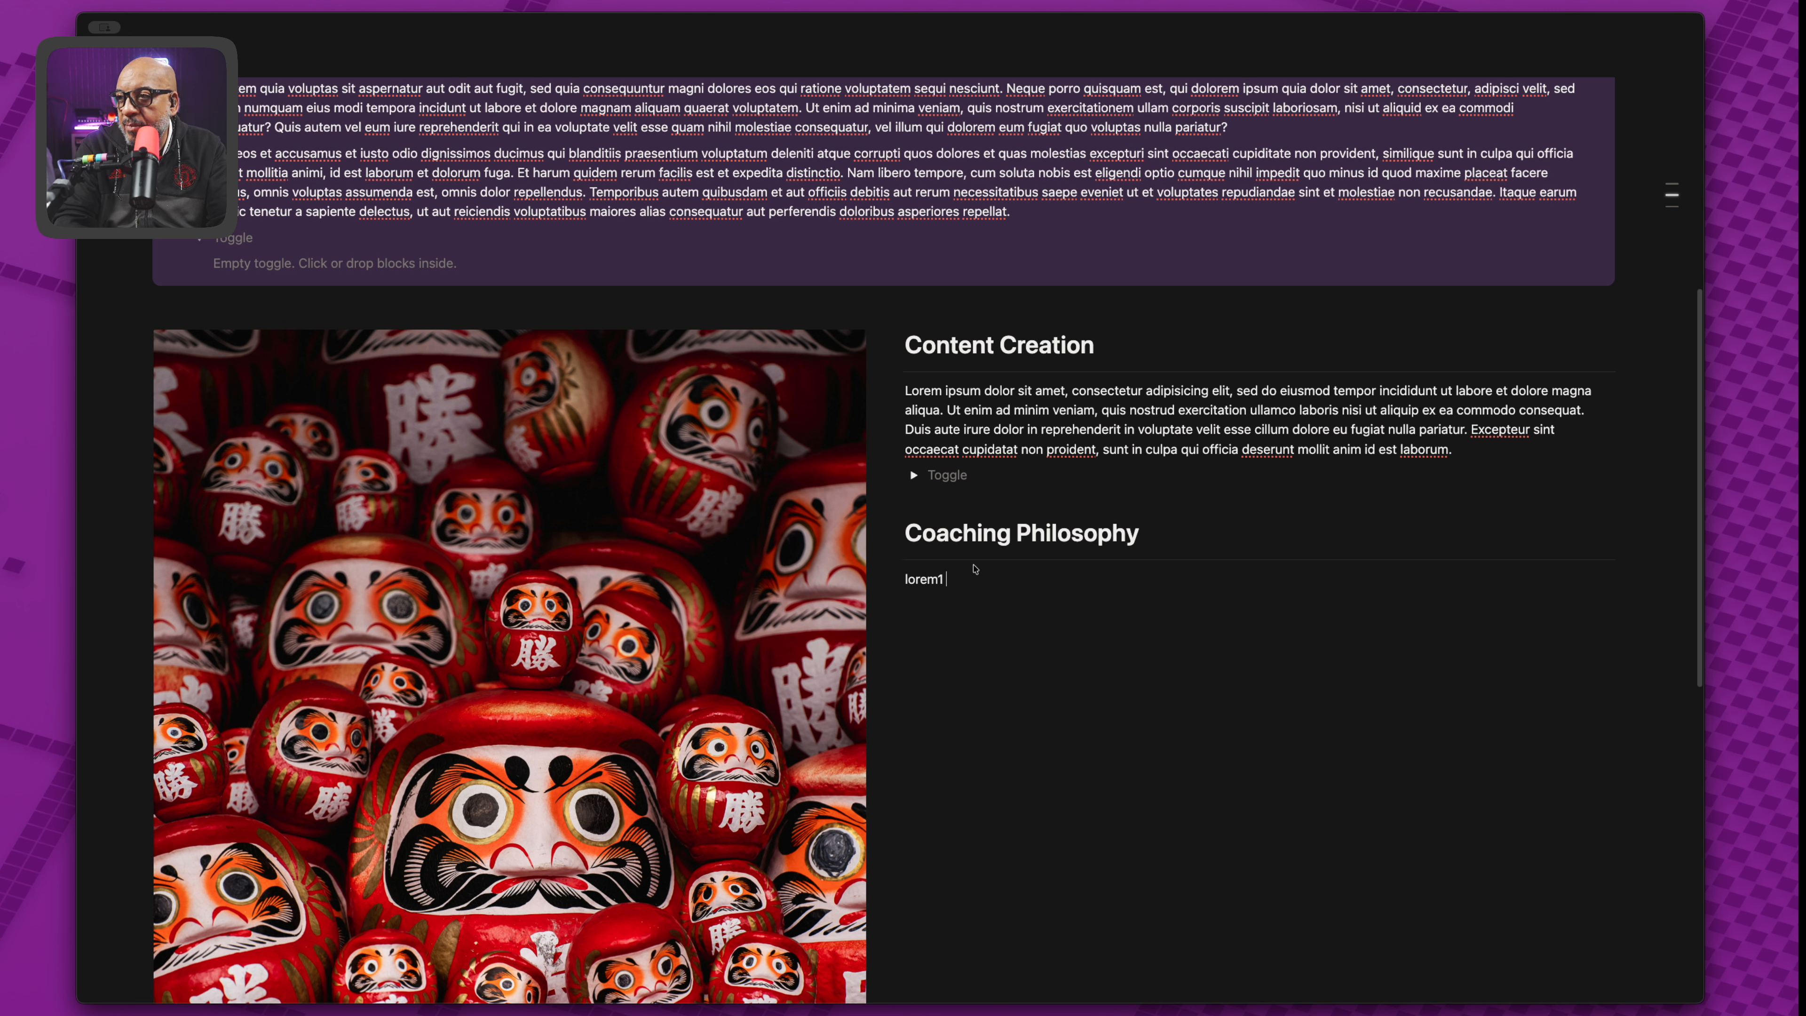
key(BackSpace)
key(BackSpace)
key(BackSpace)
key(BackSpace)
key(BackSpace)
key(BackSpace)
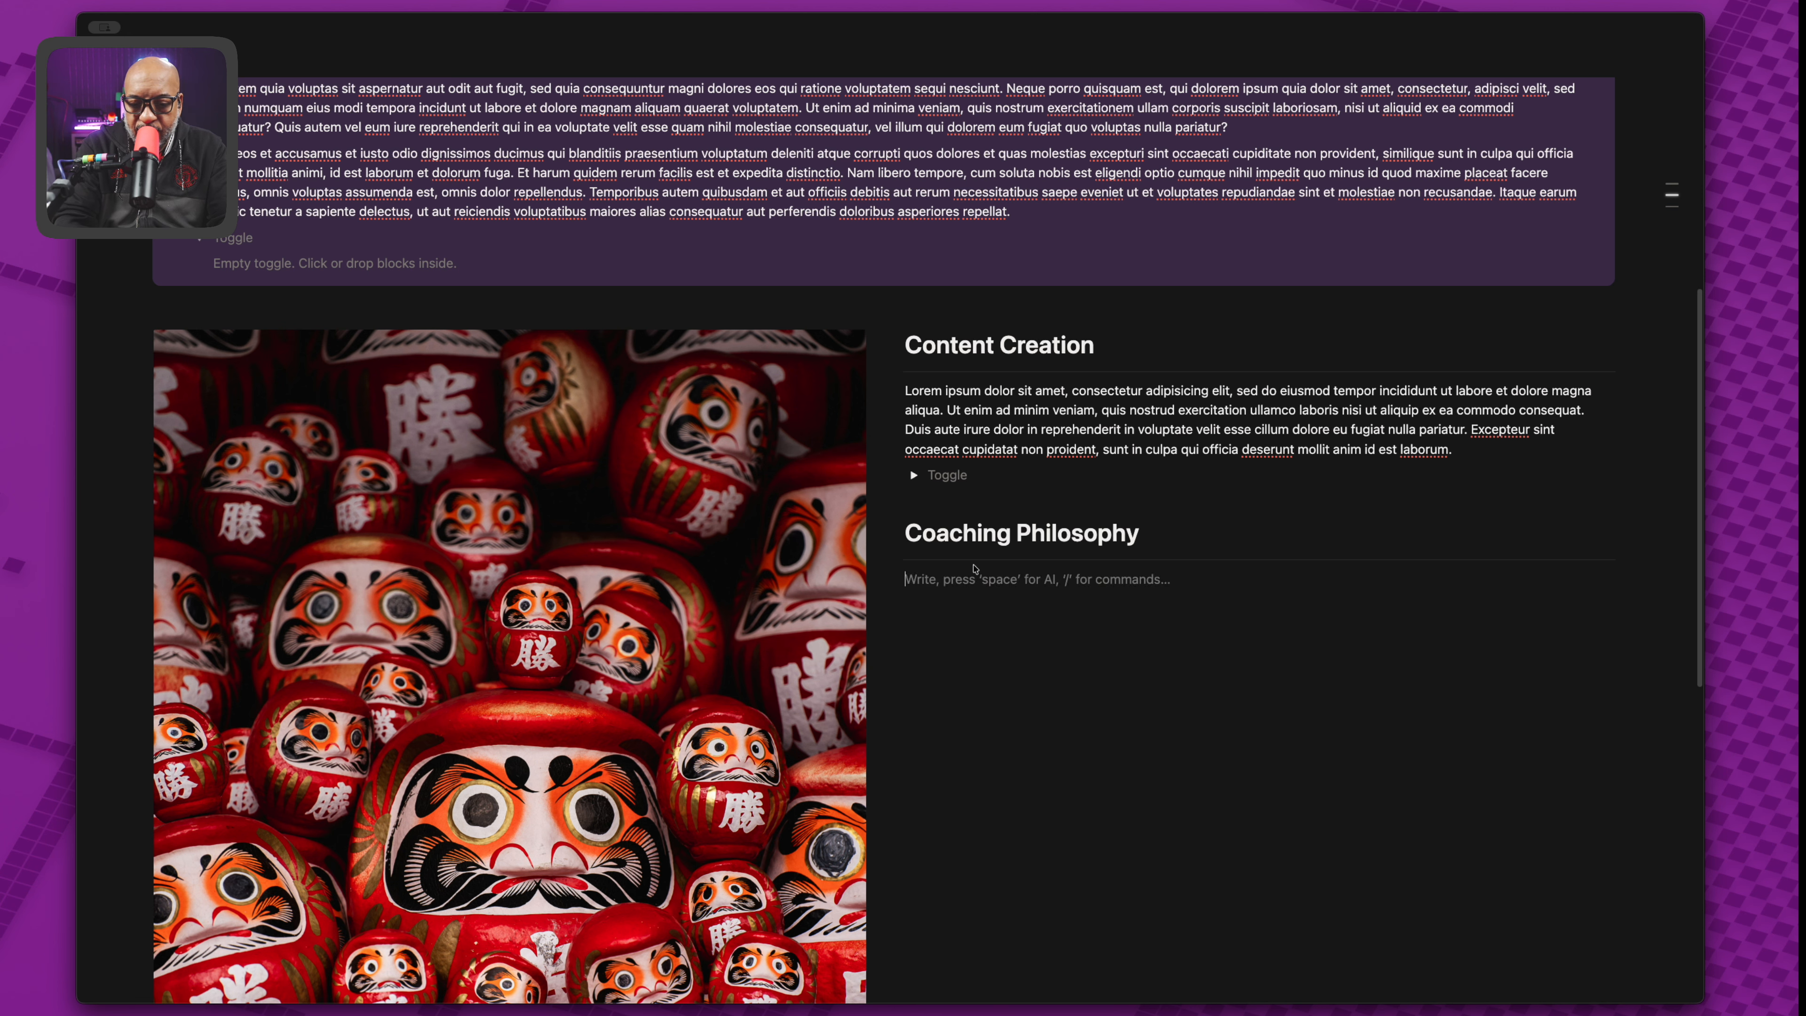
text(lorem1)
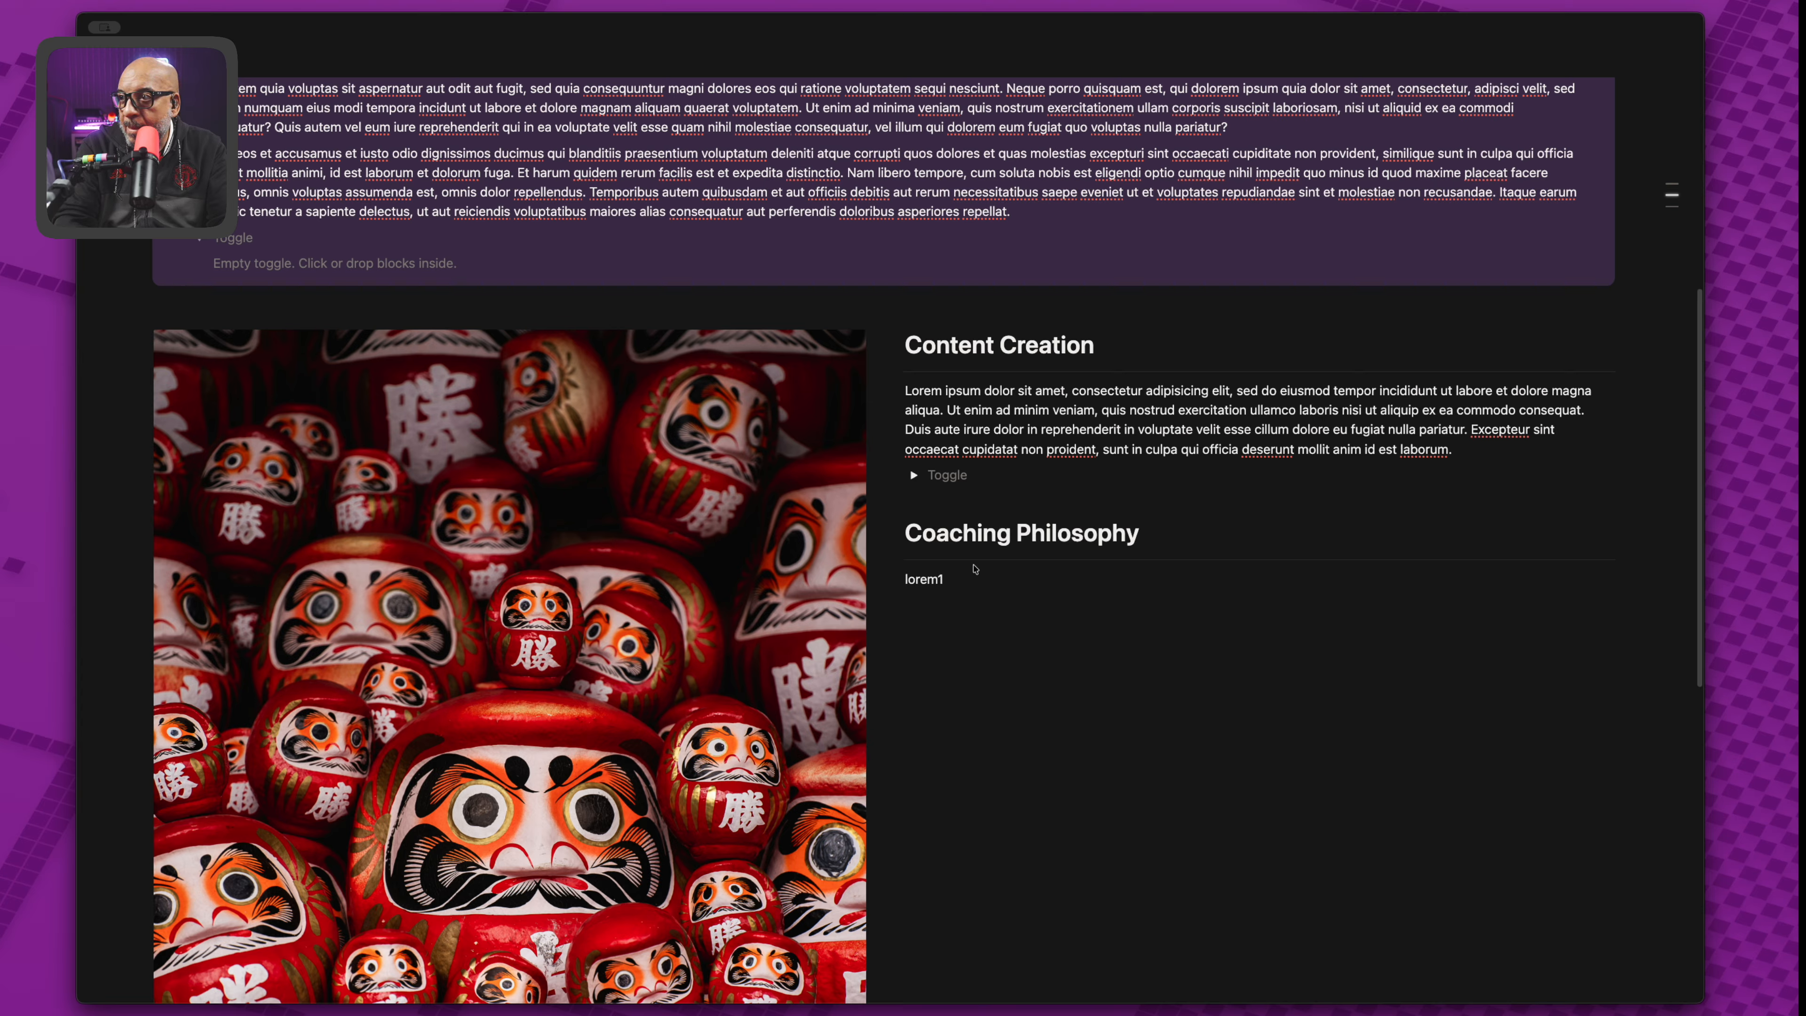
key(BackSpace)
key(BackSpace)
key(BackSpace)
key(BackSpace)
key(BackSpace)
key(BackSpace)
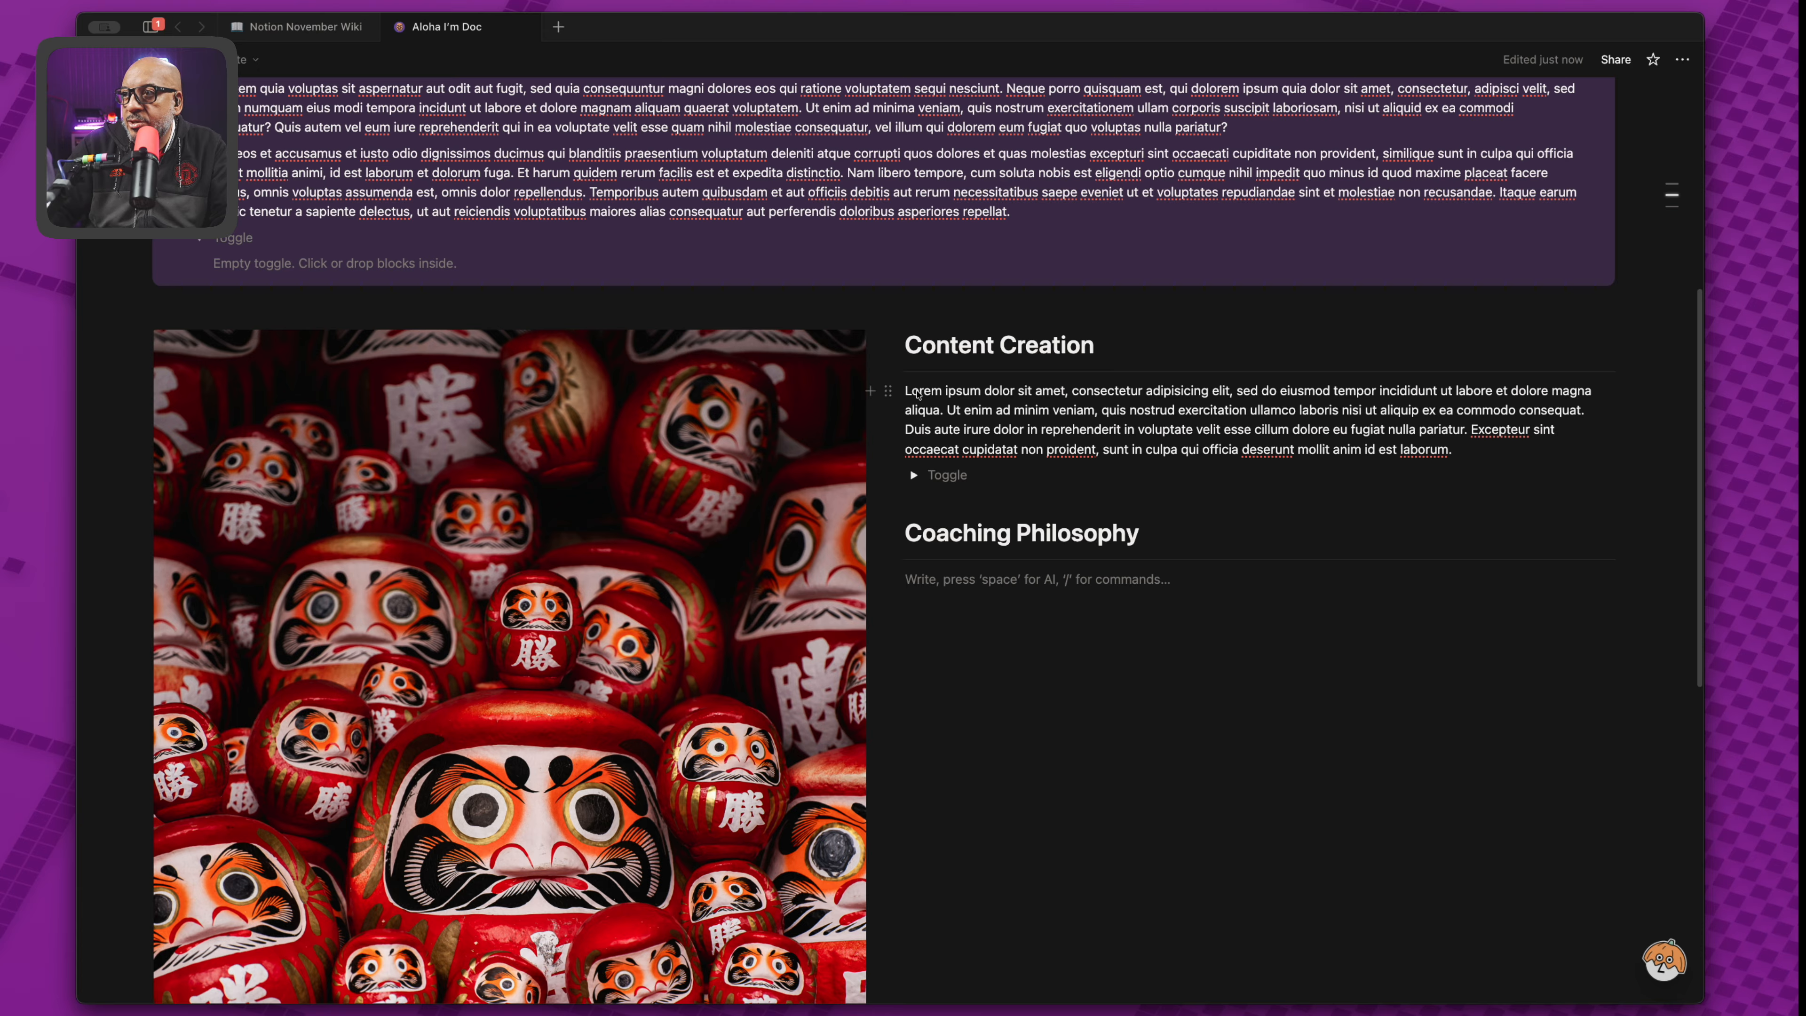
Paste a copy of the Content Creation Lorem paragraph under Coaching Philosophy.
drag(904, 390, 1457, 454)
key(ctrl+c)
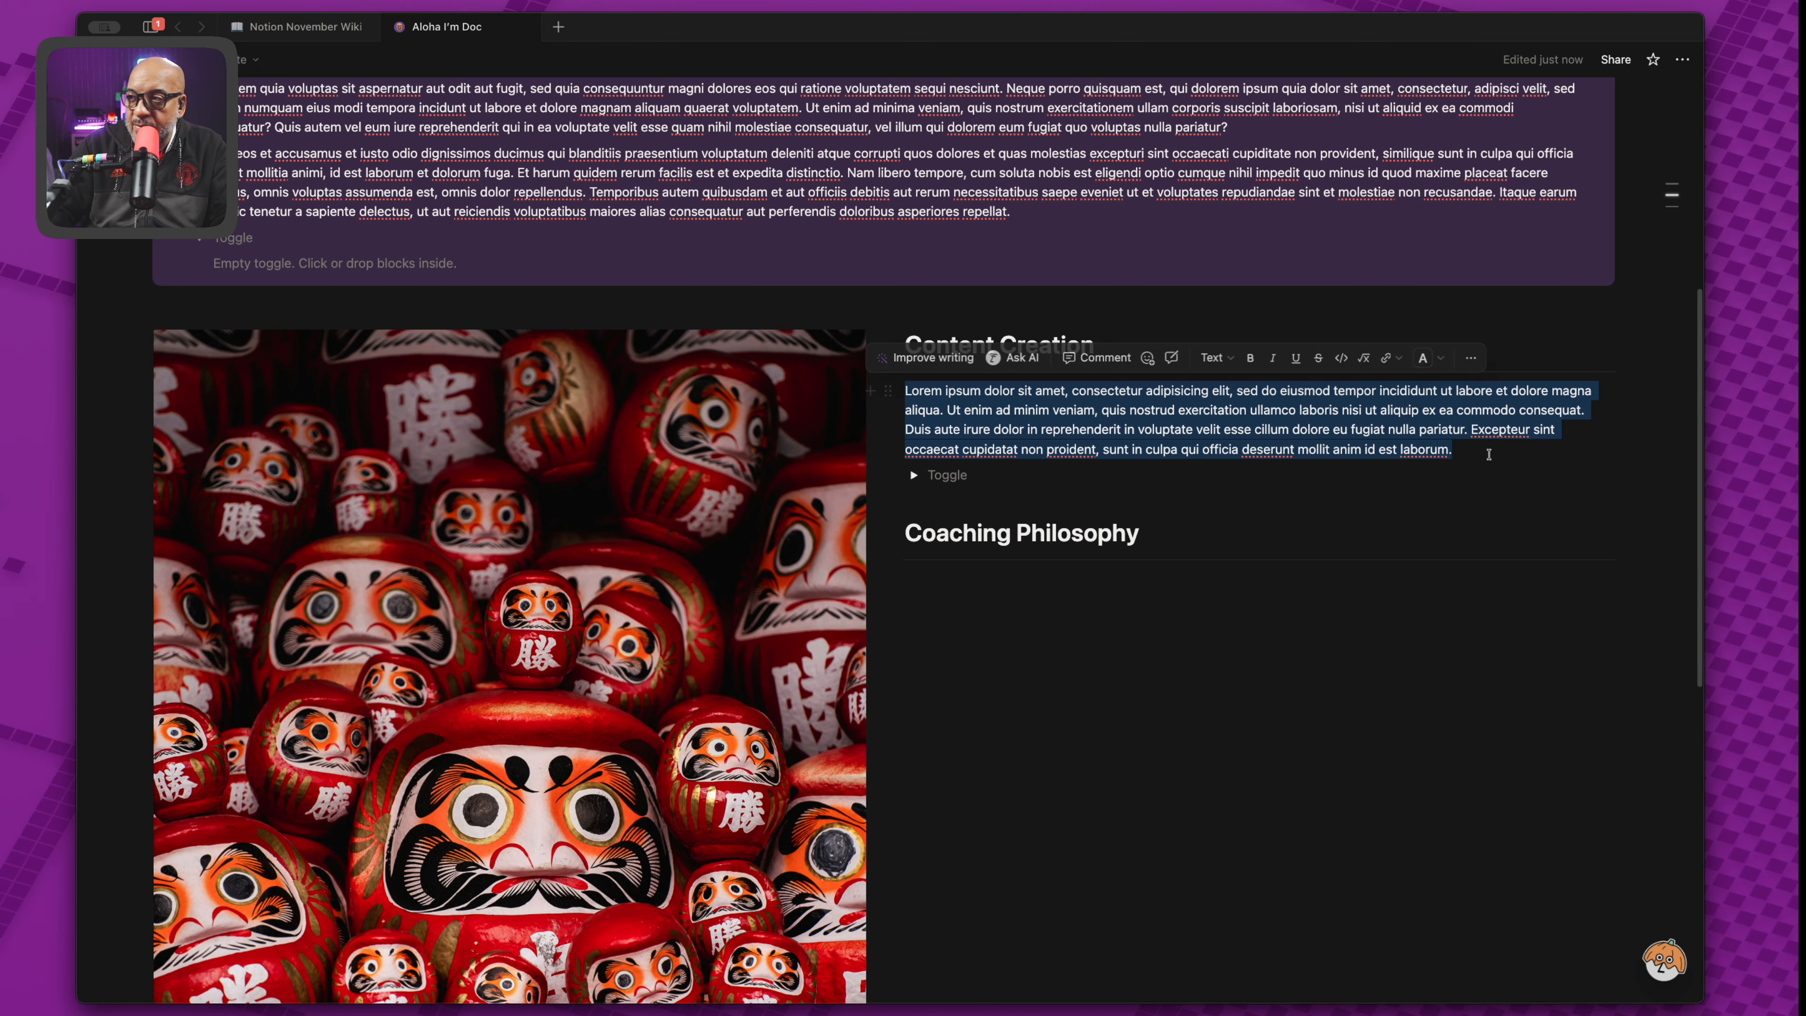
click(960, 616)
key(ctrl+v)
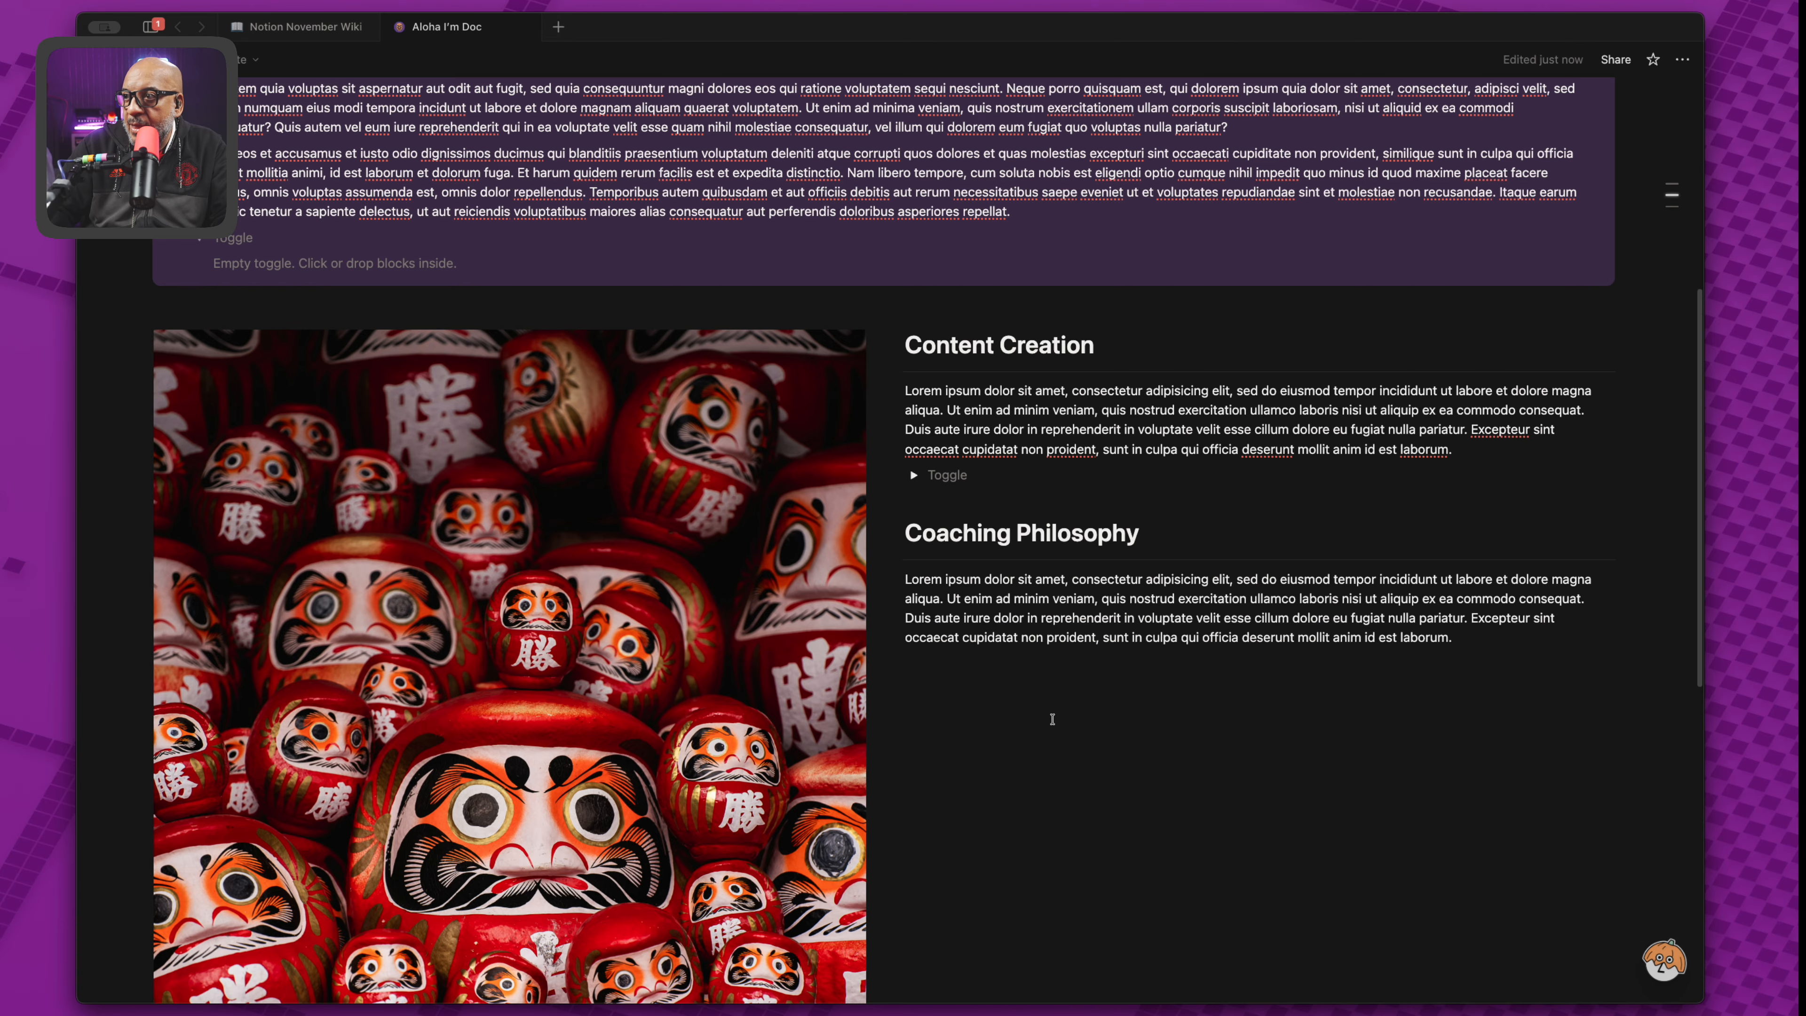
key(Return)
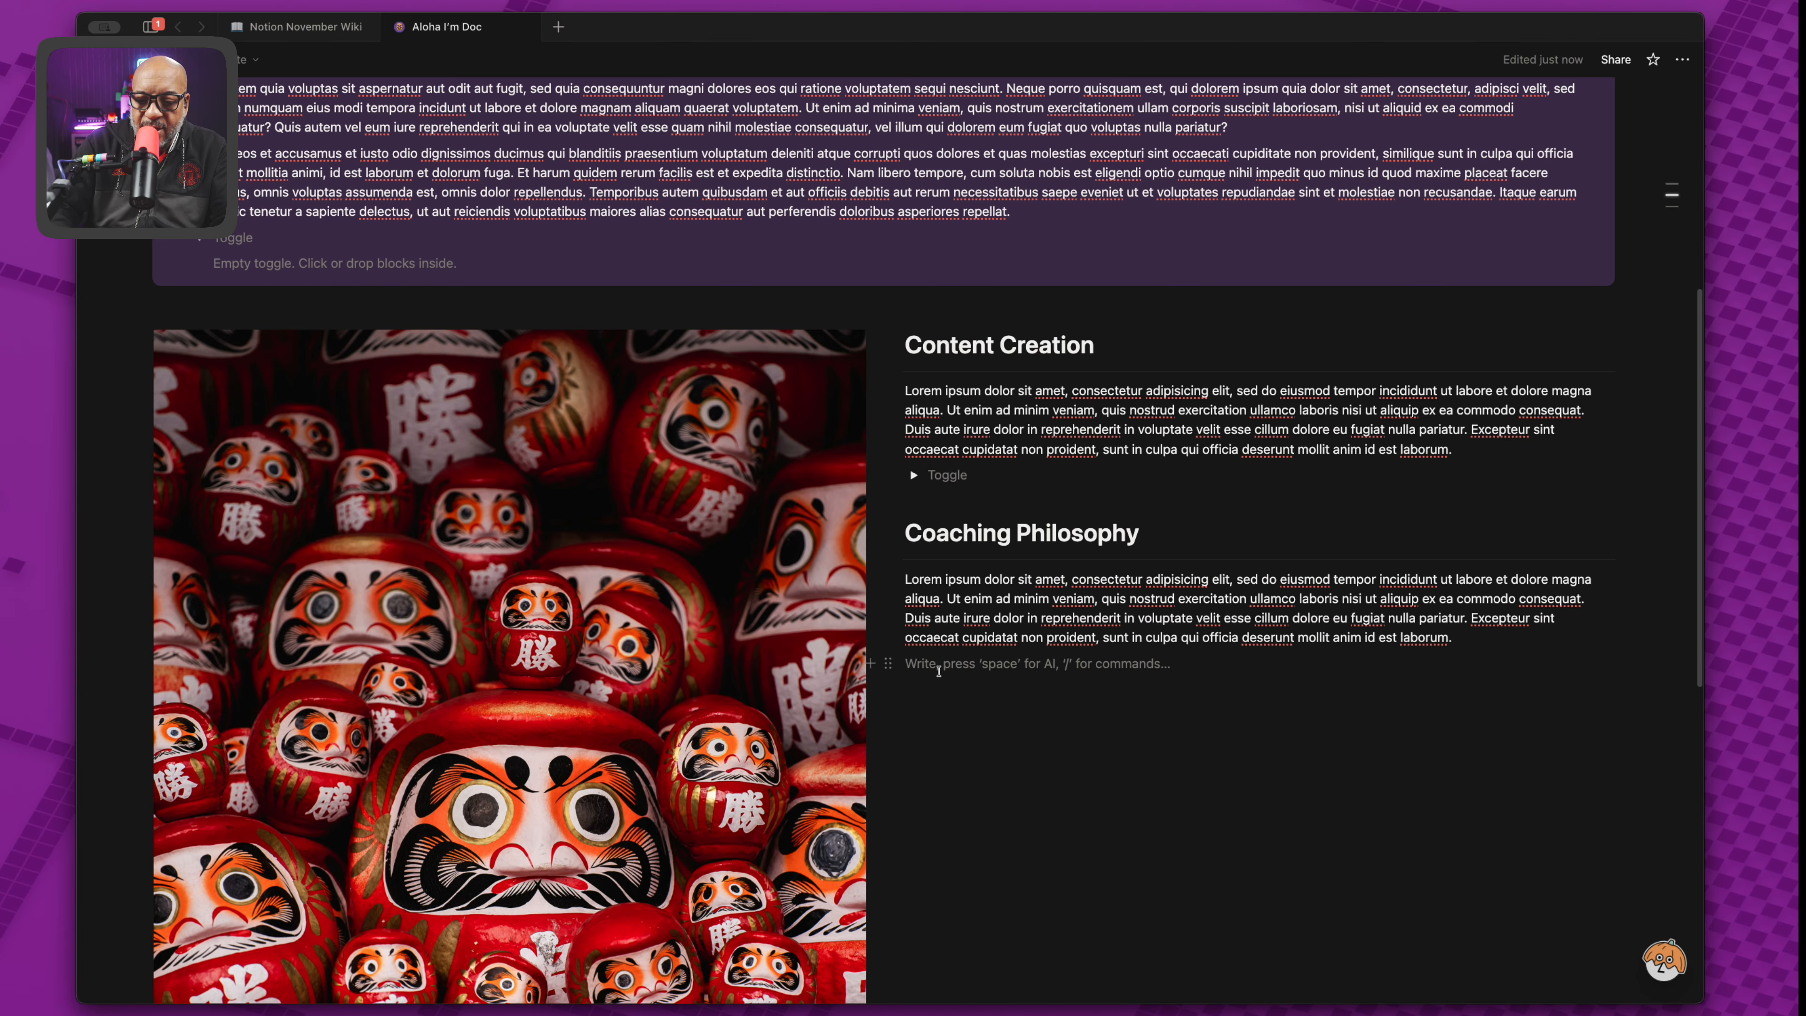
Add an empty toggle list below the pasted paragraph with /tog.
text(>)
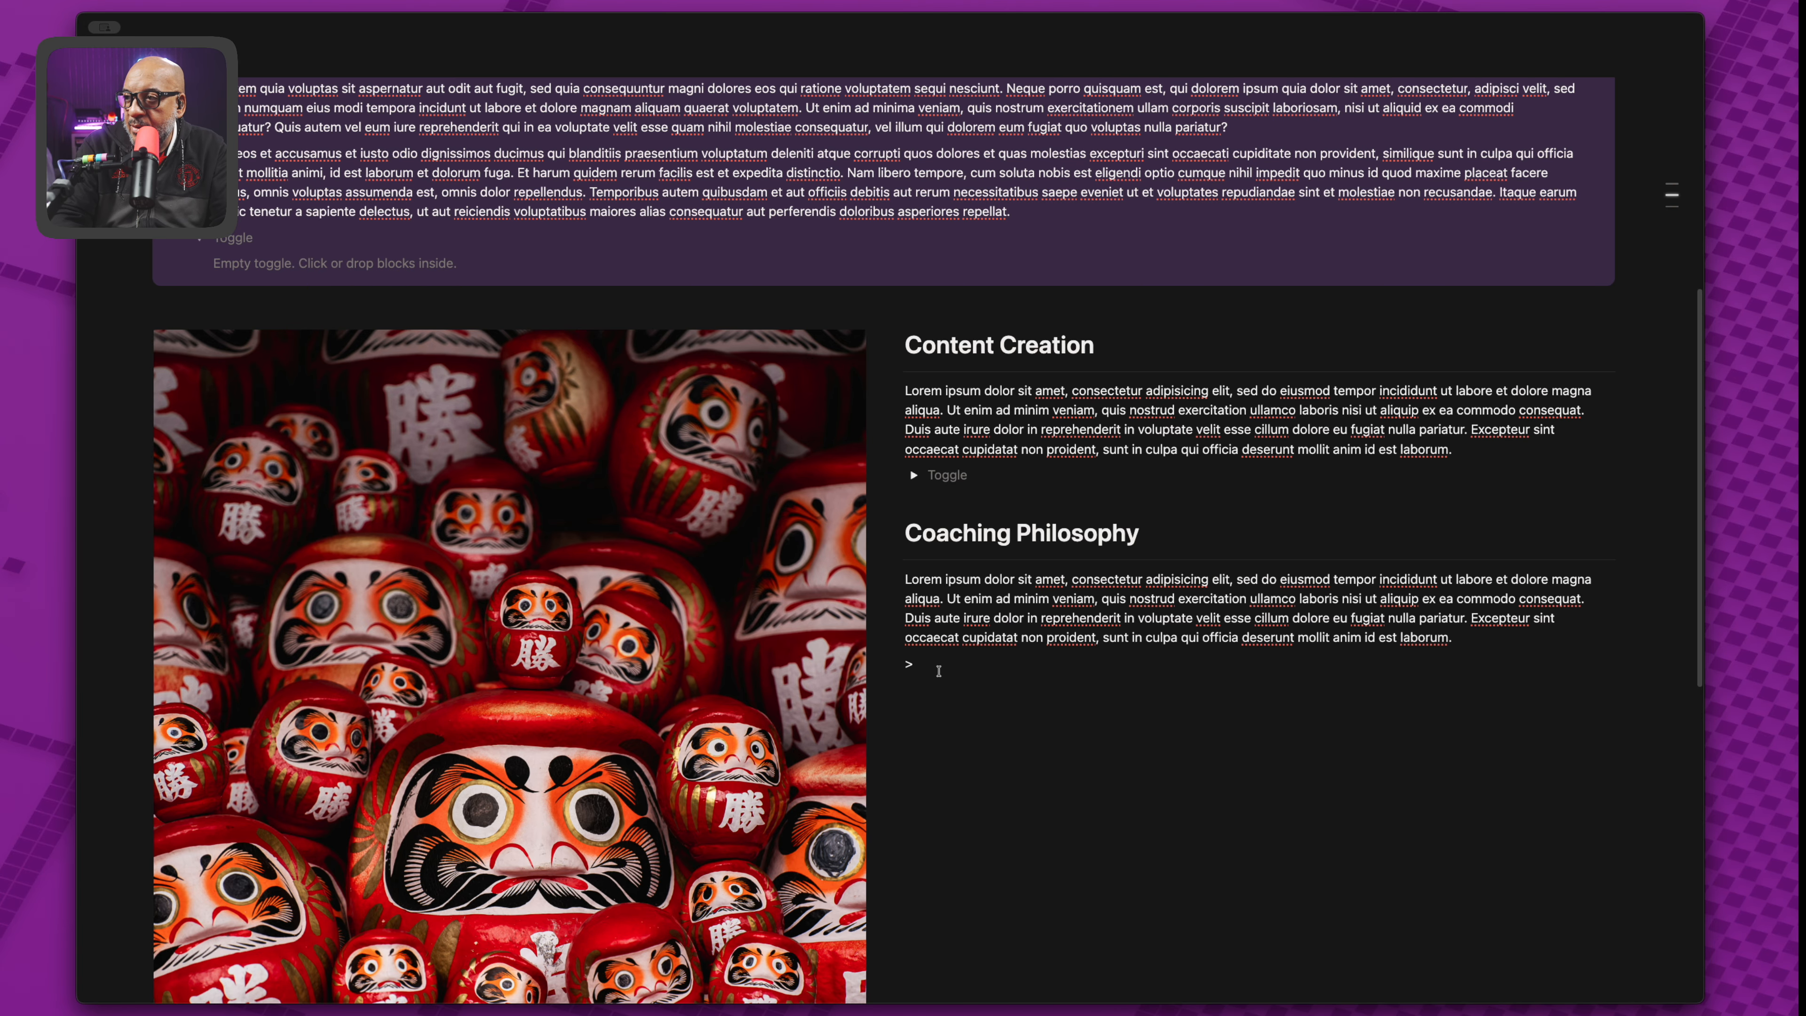
key(Return)
key(BackSpace)
key(BackSpace)
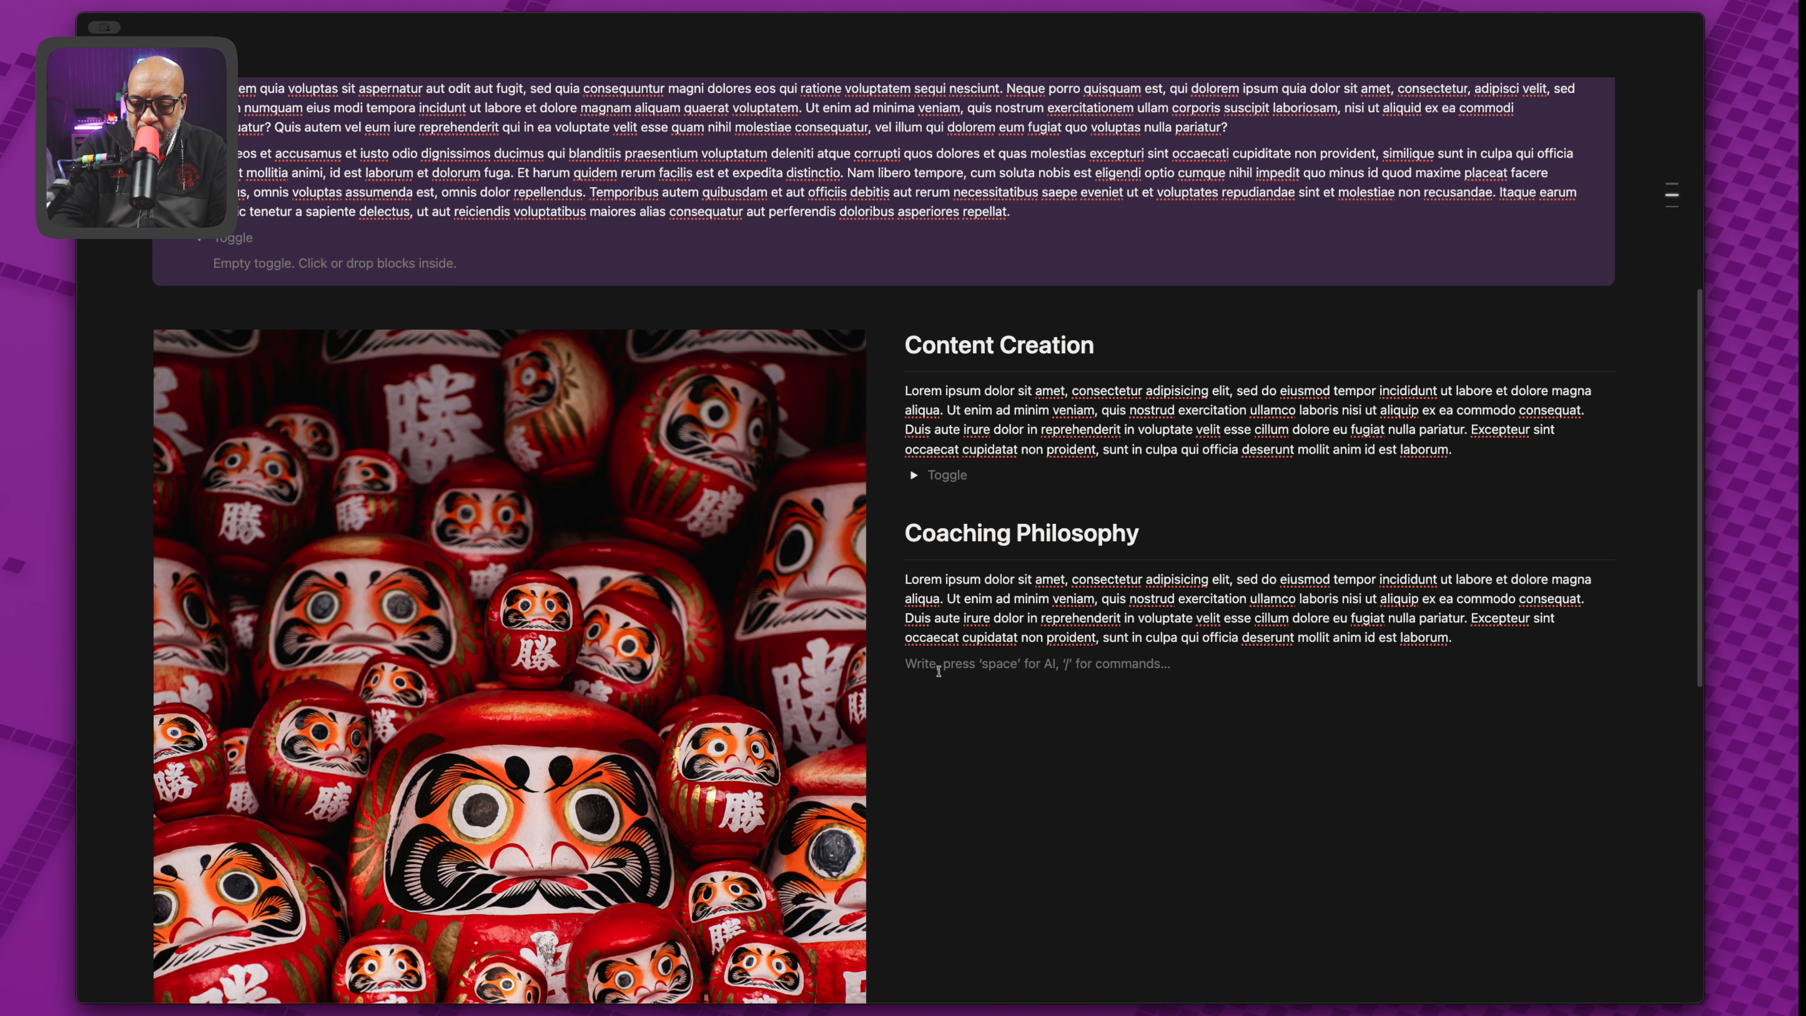
text(/tog)
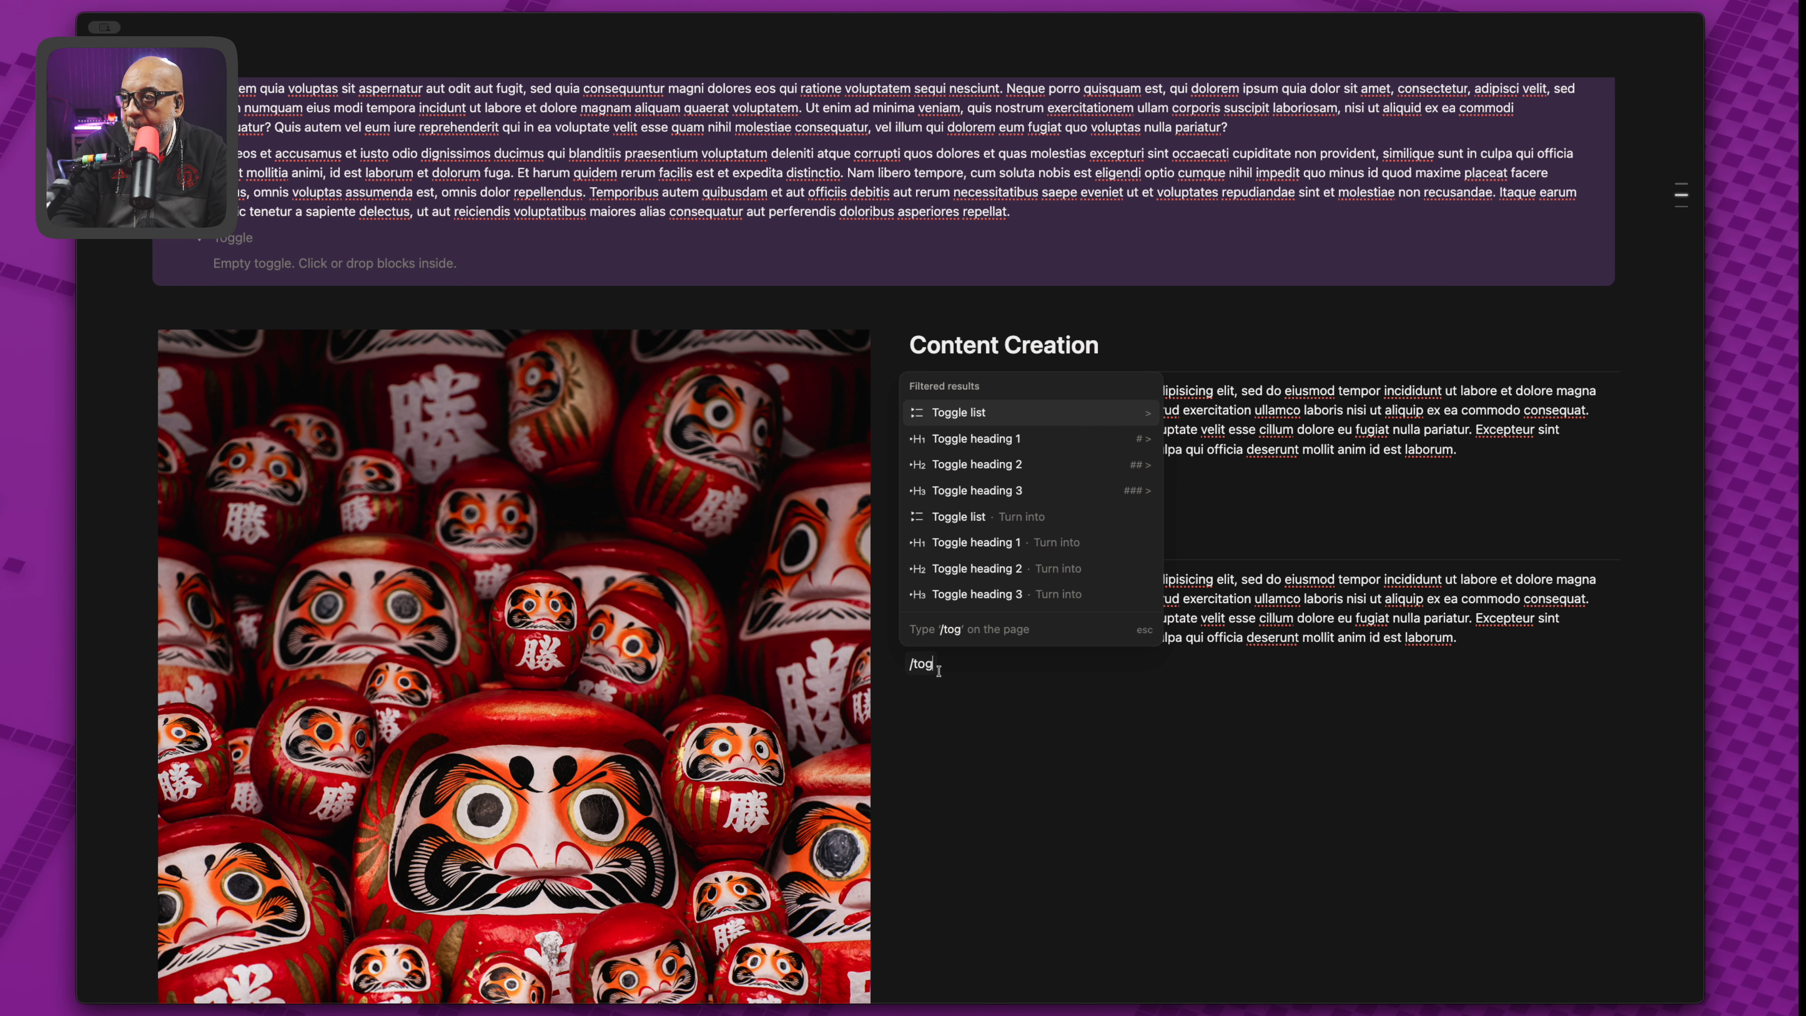
key(Return)
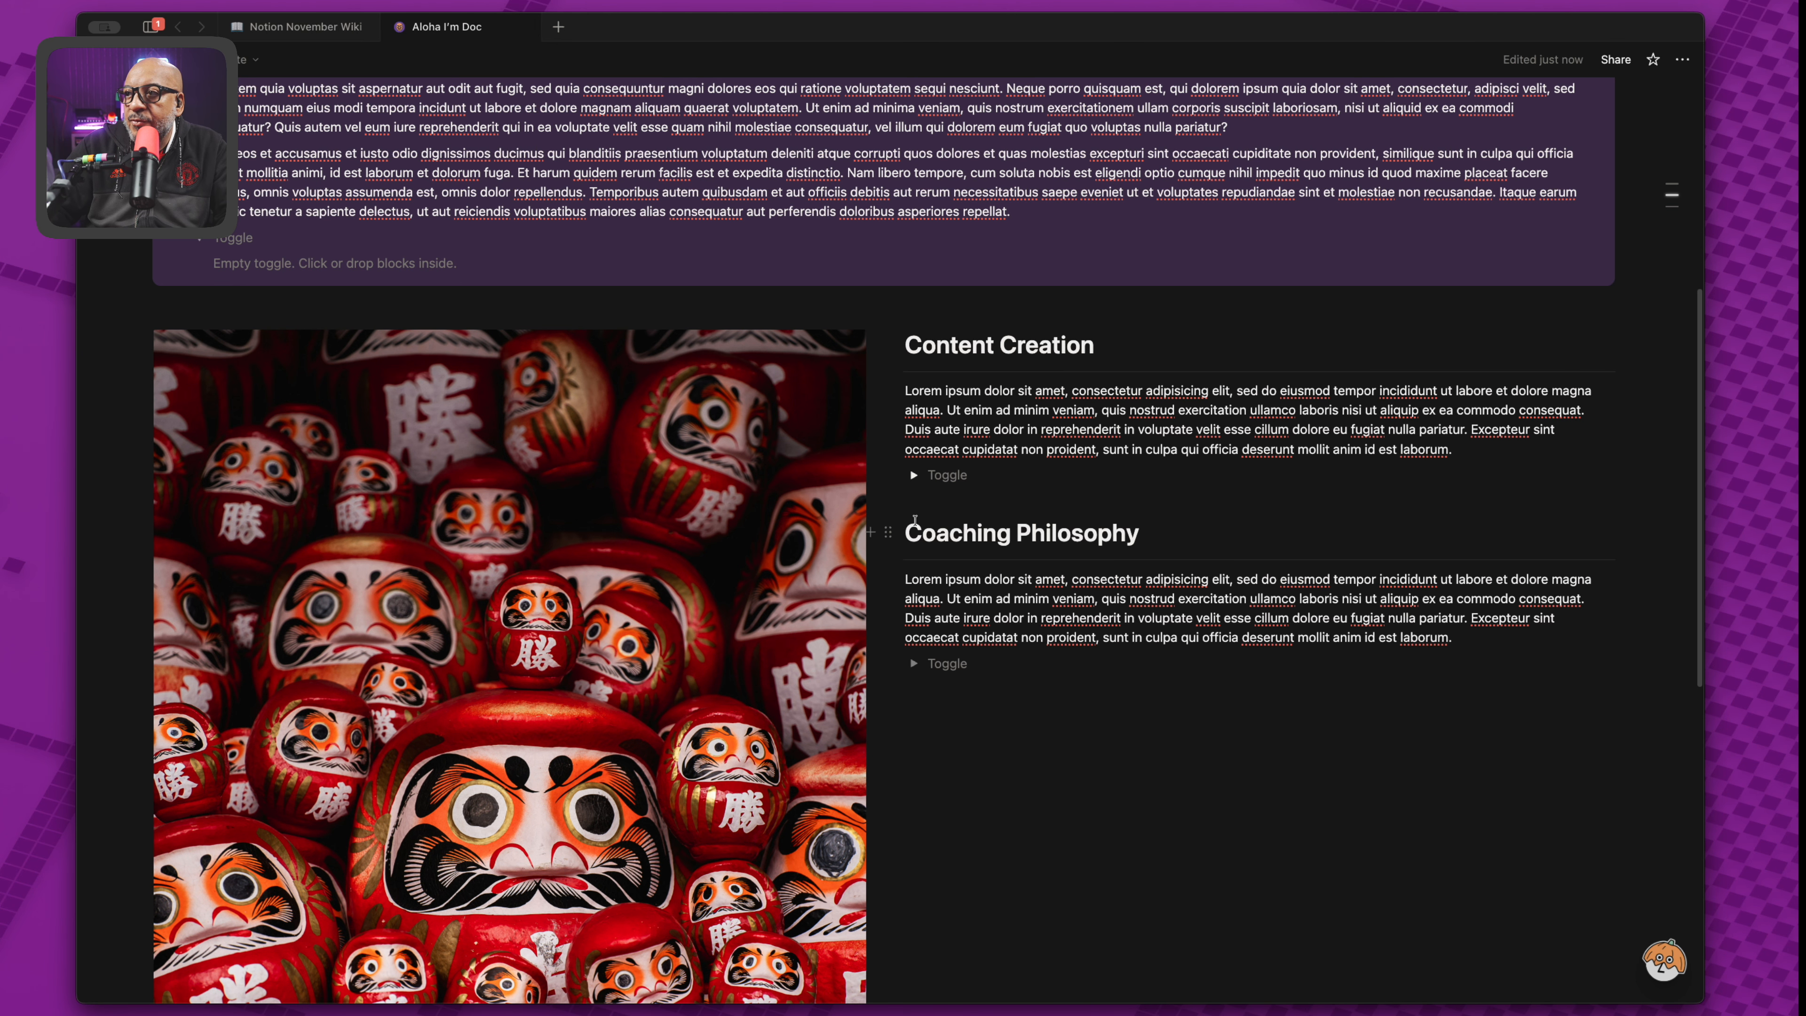
Duplicate the Coaching Philosophy heading below the toggle and add a divider under it.
click(887, 531)
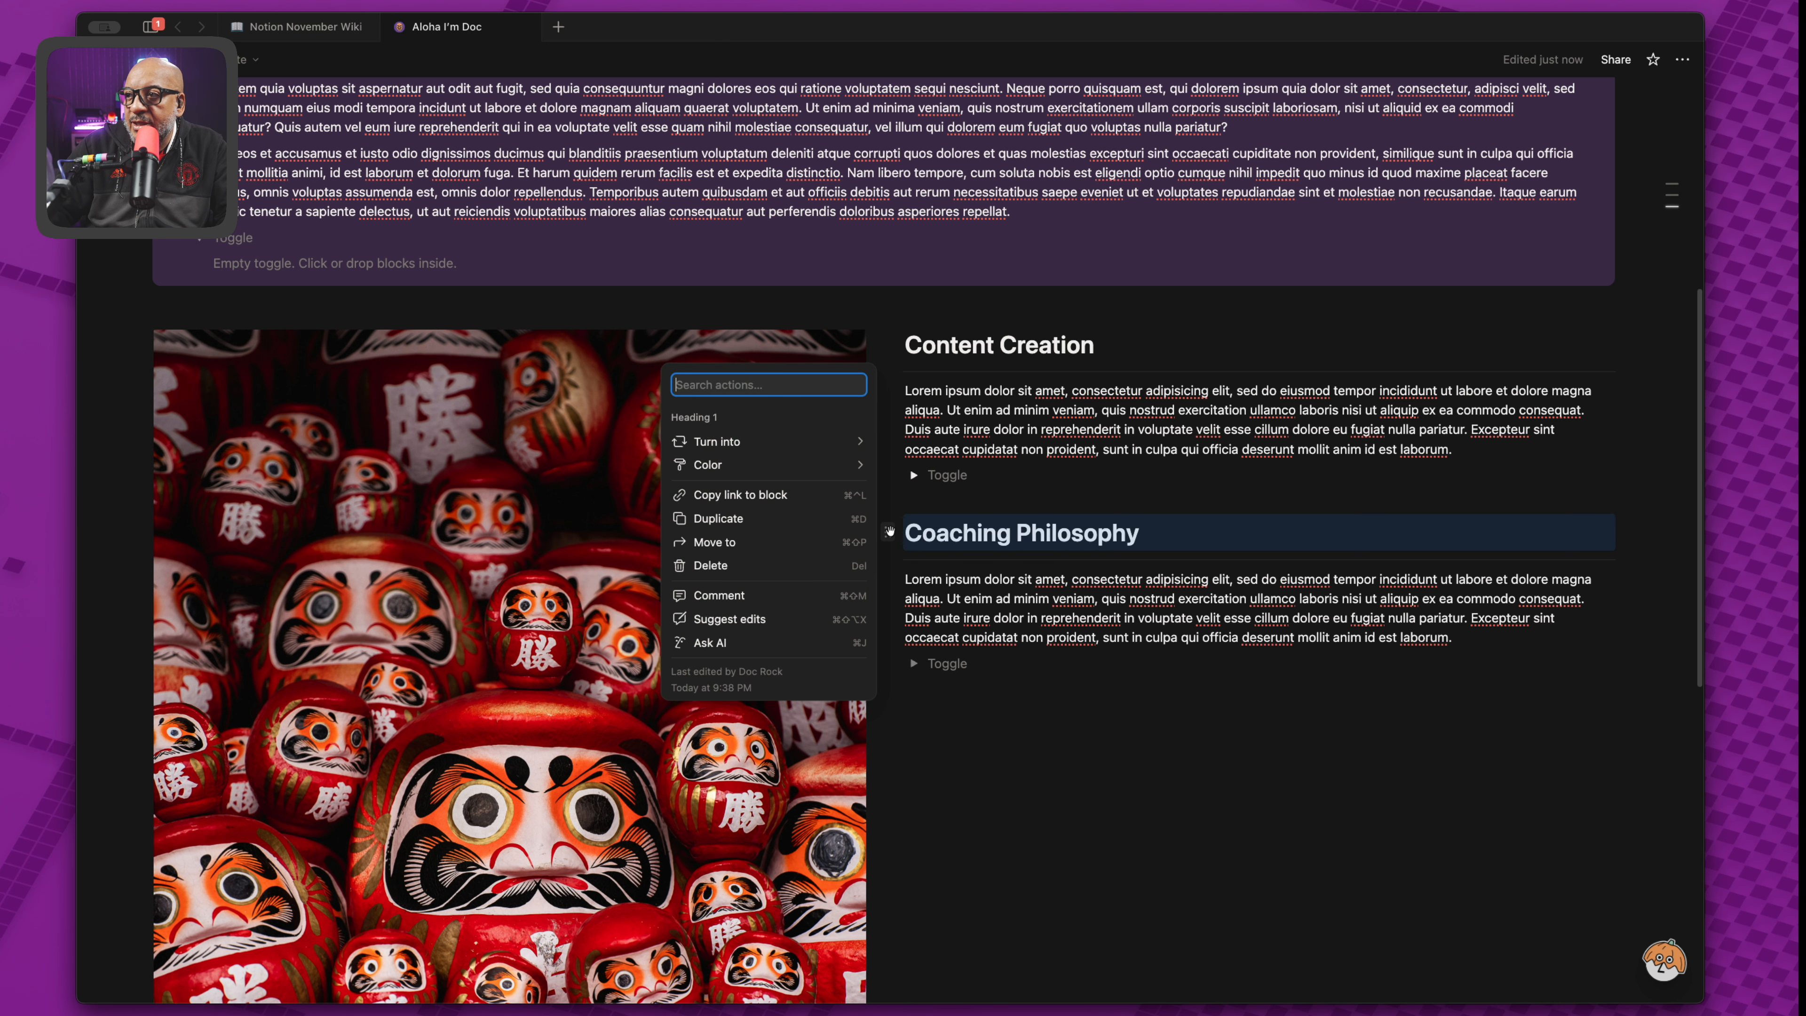
click(793, 521)
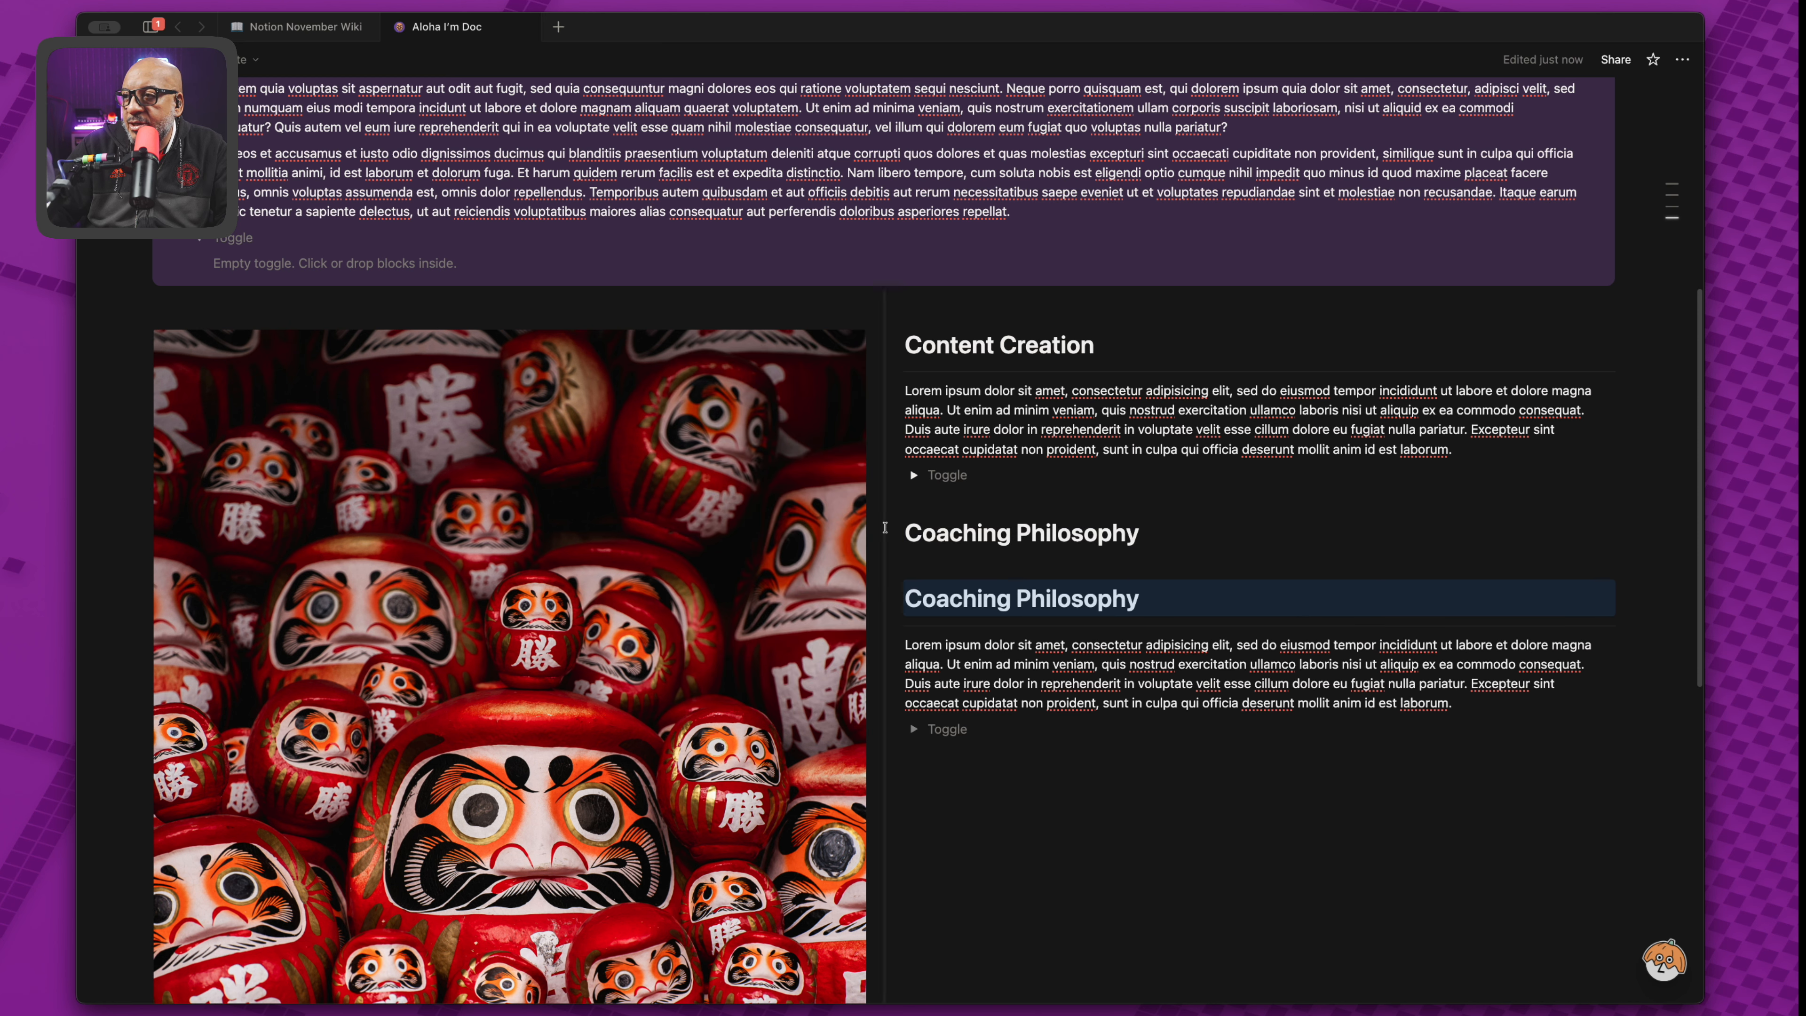
drag(886, 531, 904, 761)
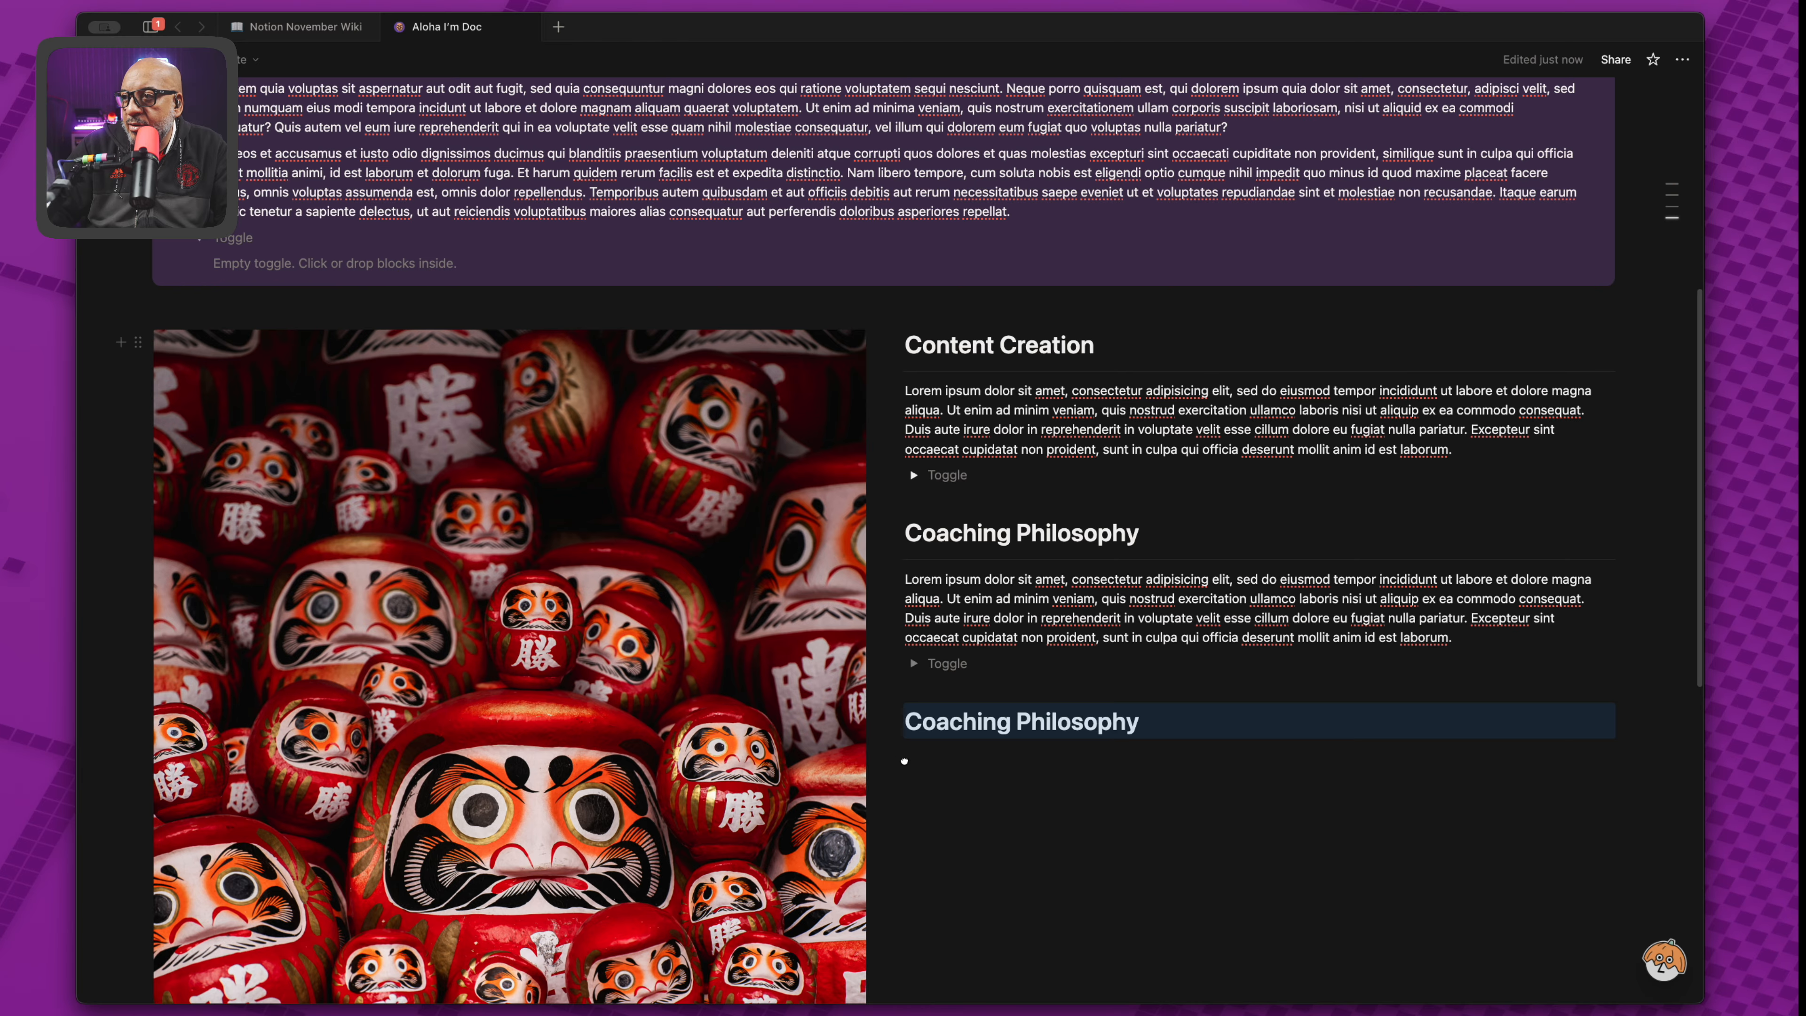
click(948, 751)
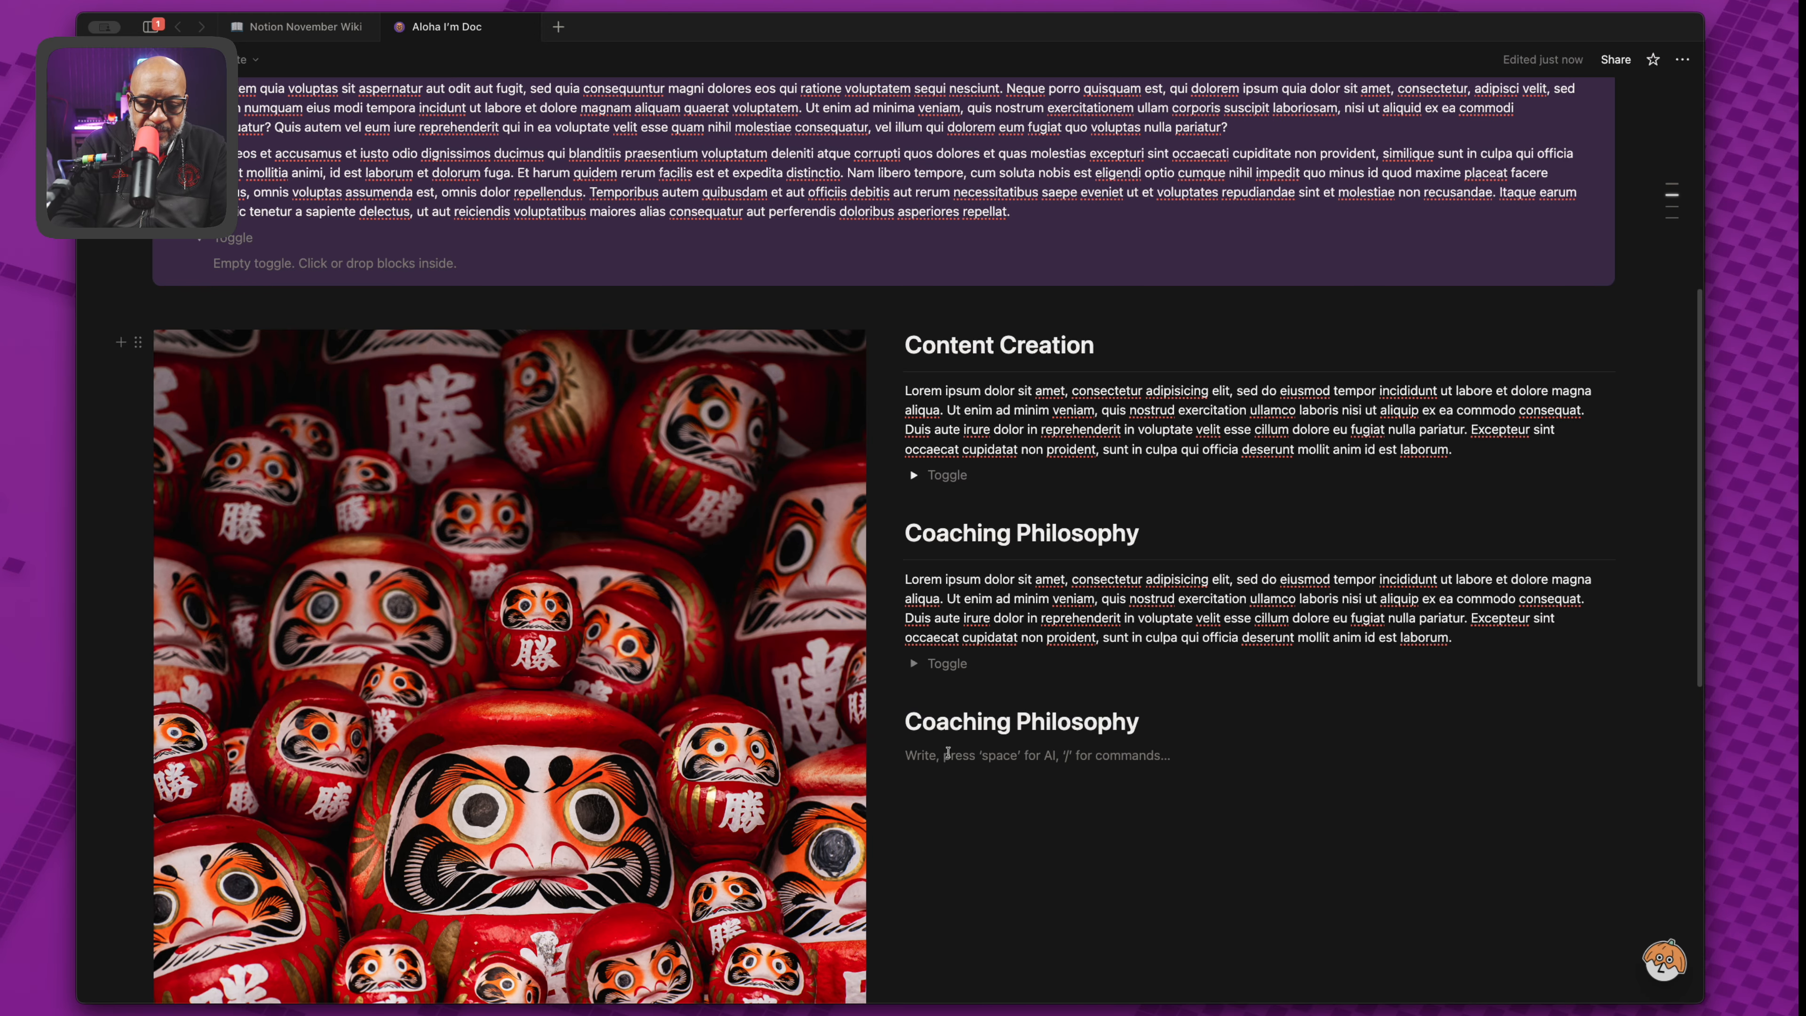
text(/di)
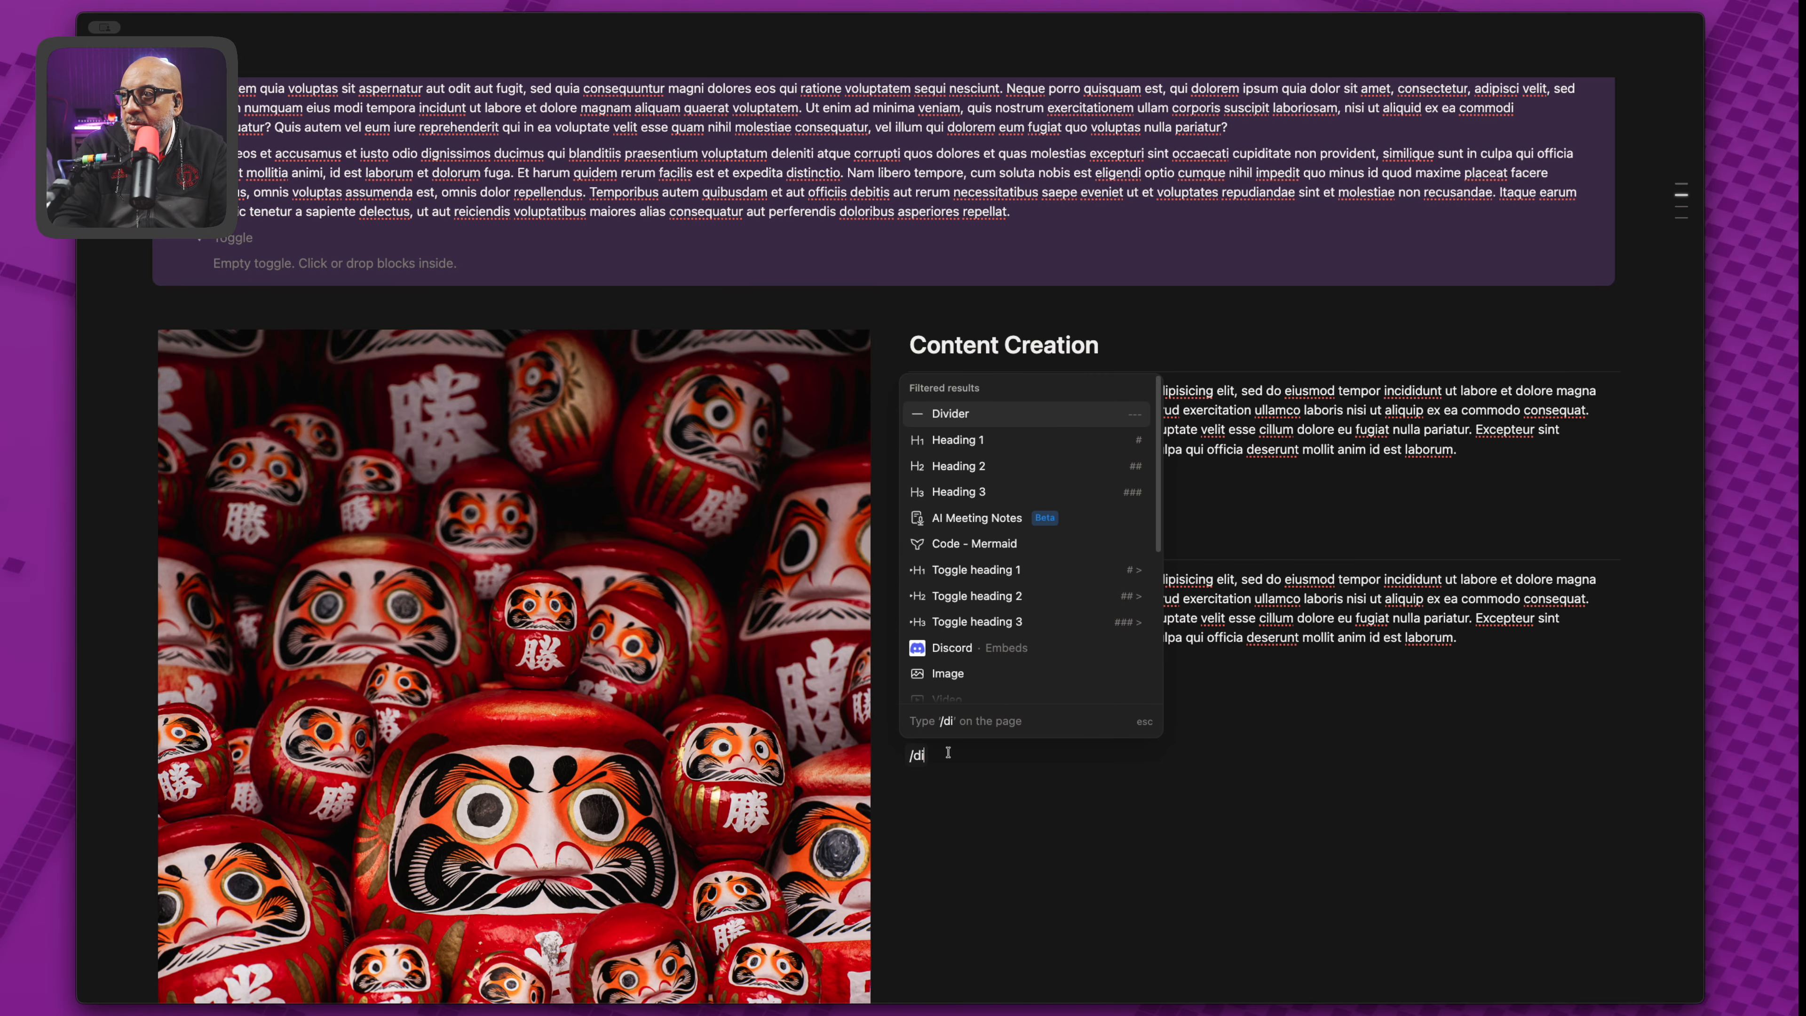
key(Return)
Add a Lorem ipsum placeholder paragraph and an empty toggle list below the divider.
text(lorem)
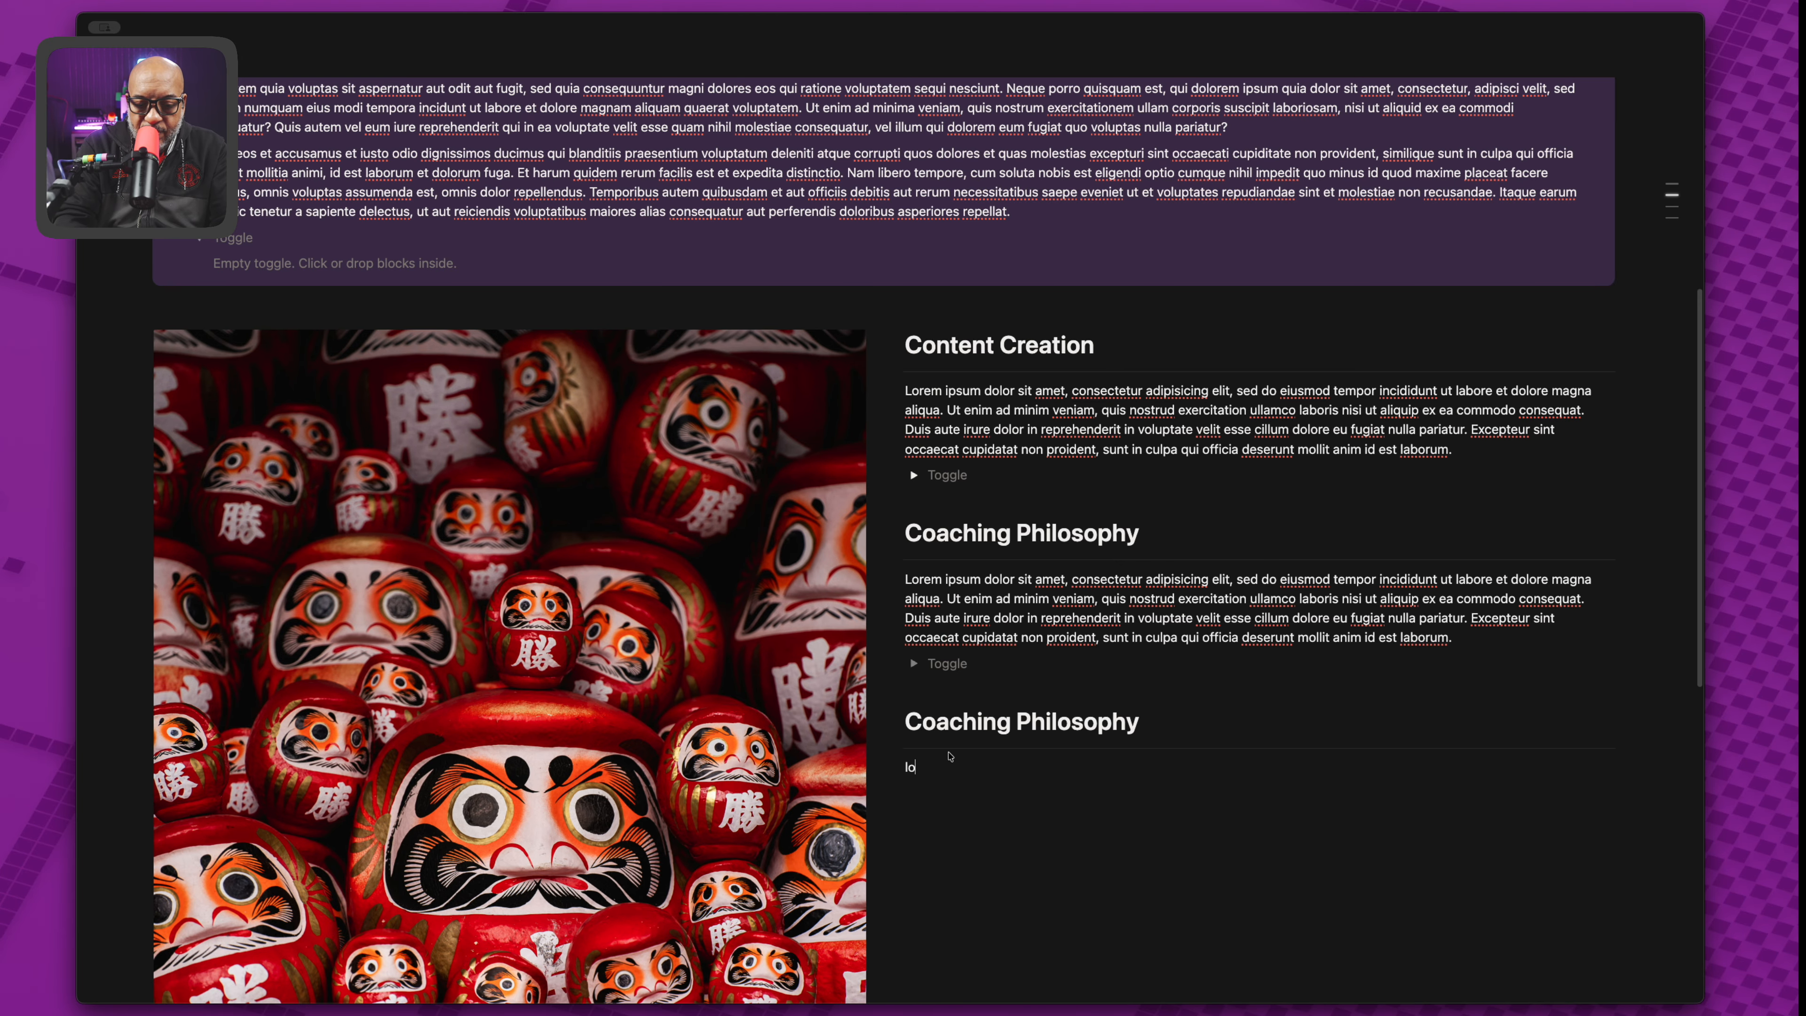
key(BackSpace)
key(BackSpace)
key(BackSpace)
key(BackSpace)
key(BackSpace)
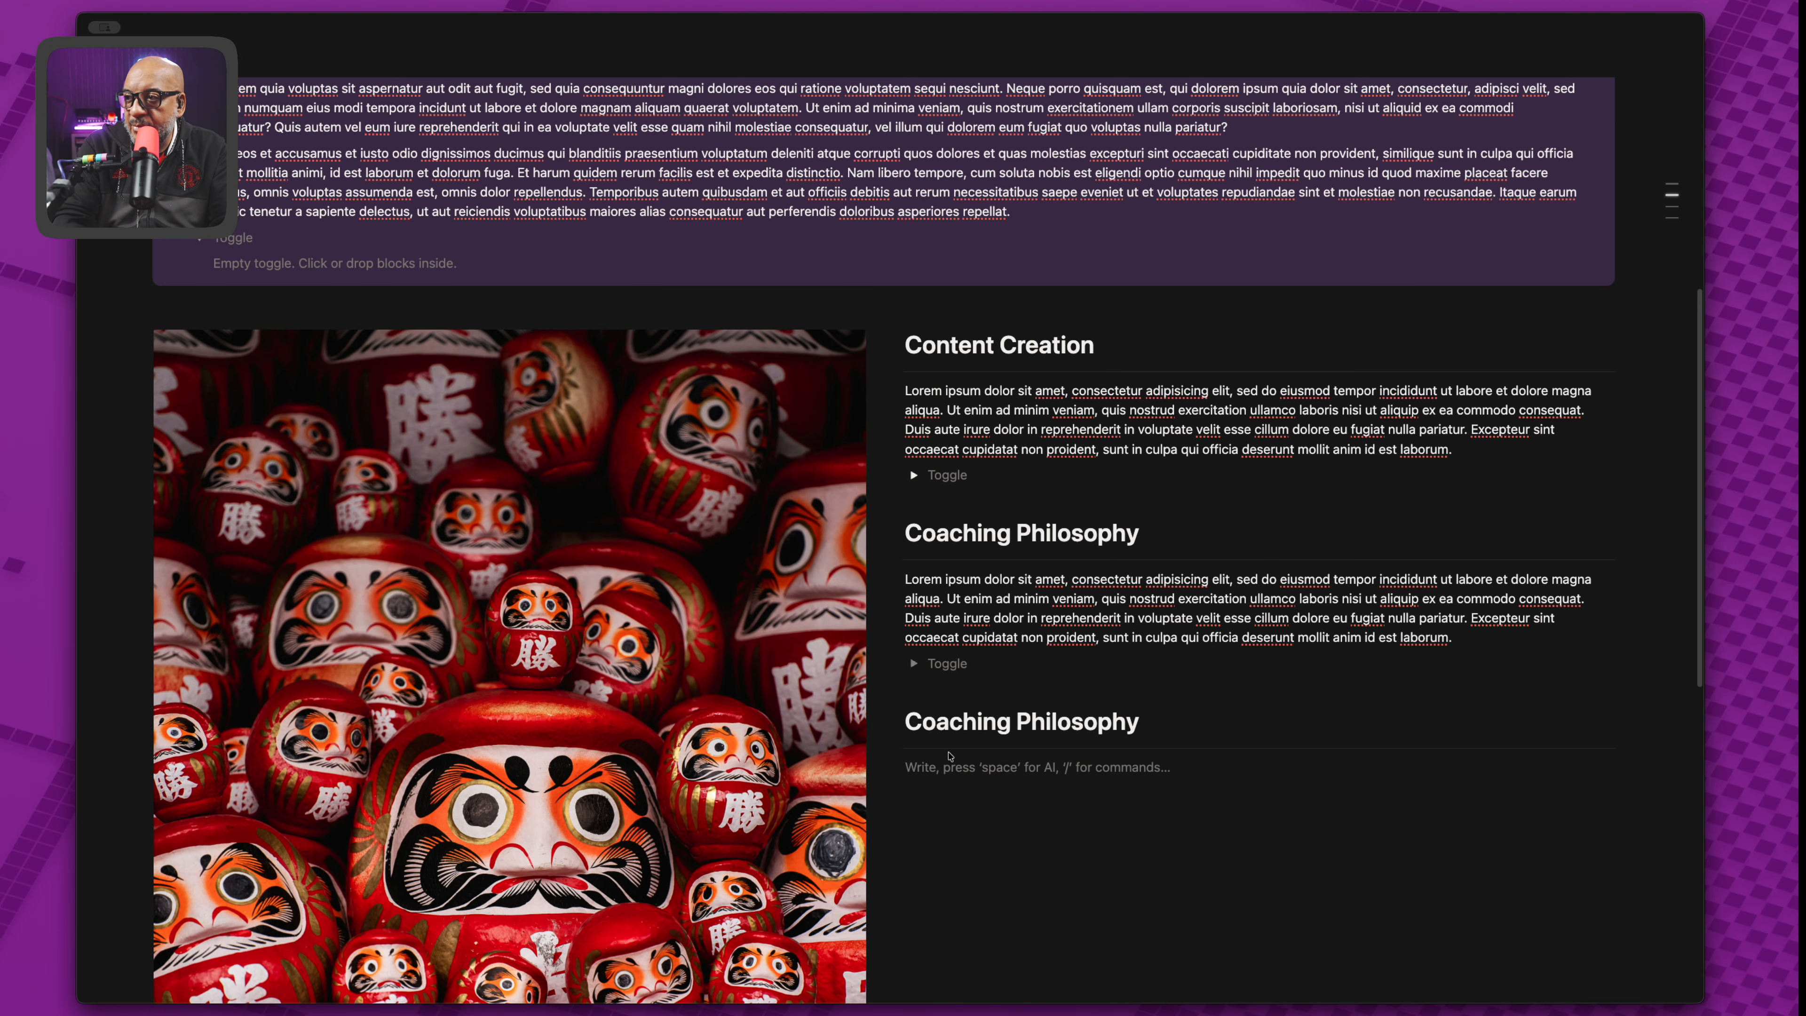
text(lorem)
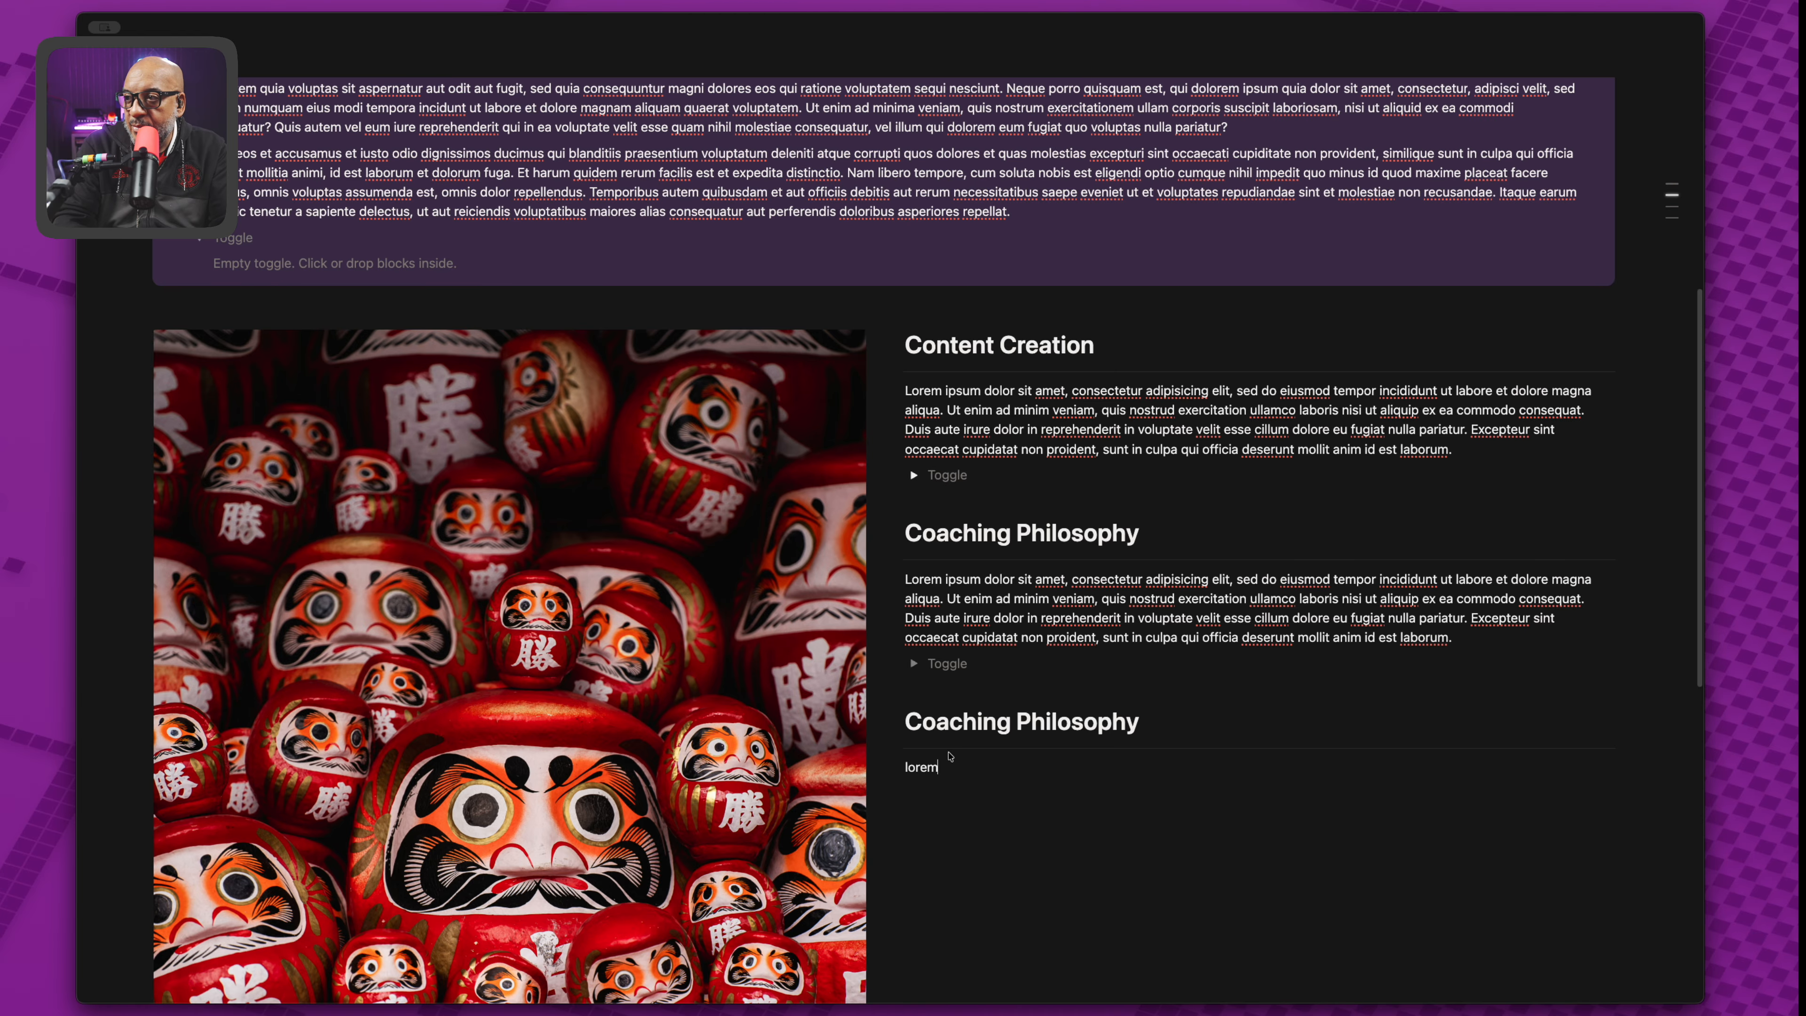
key(Tab)
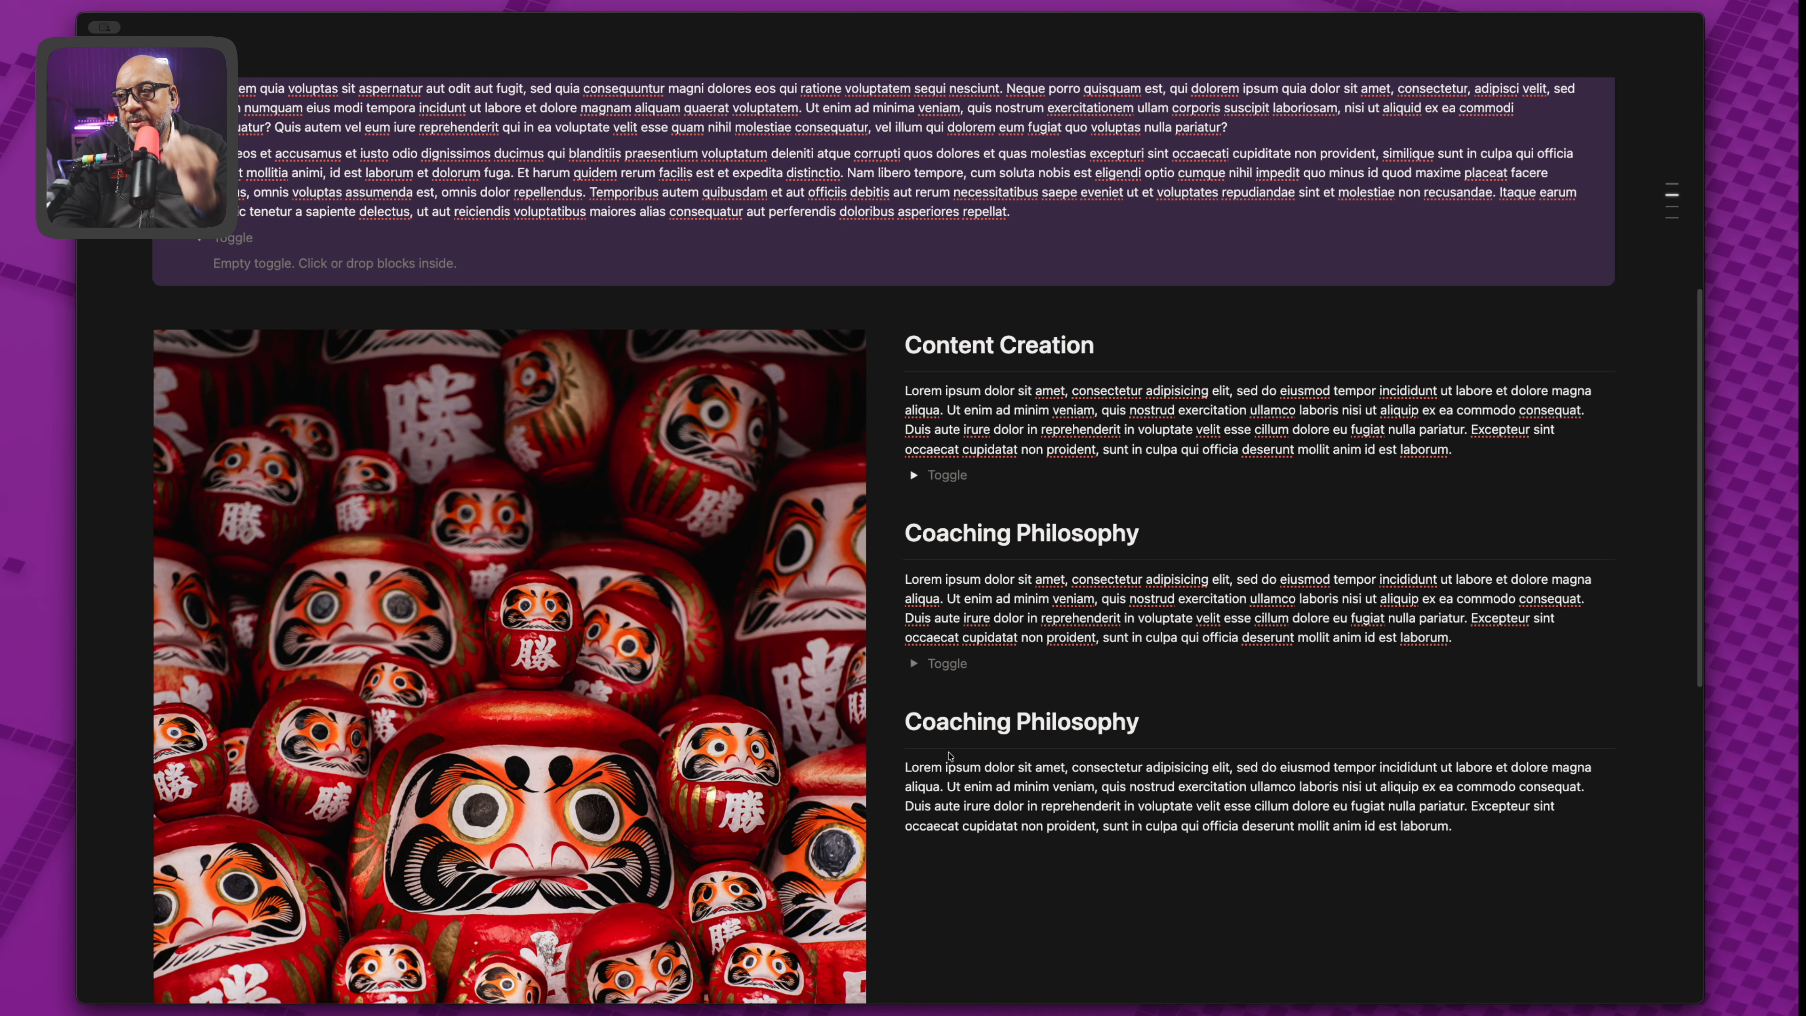
key(Return)
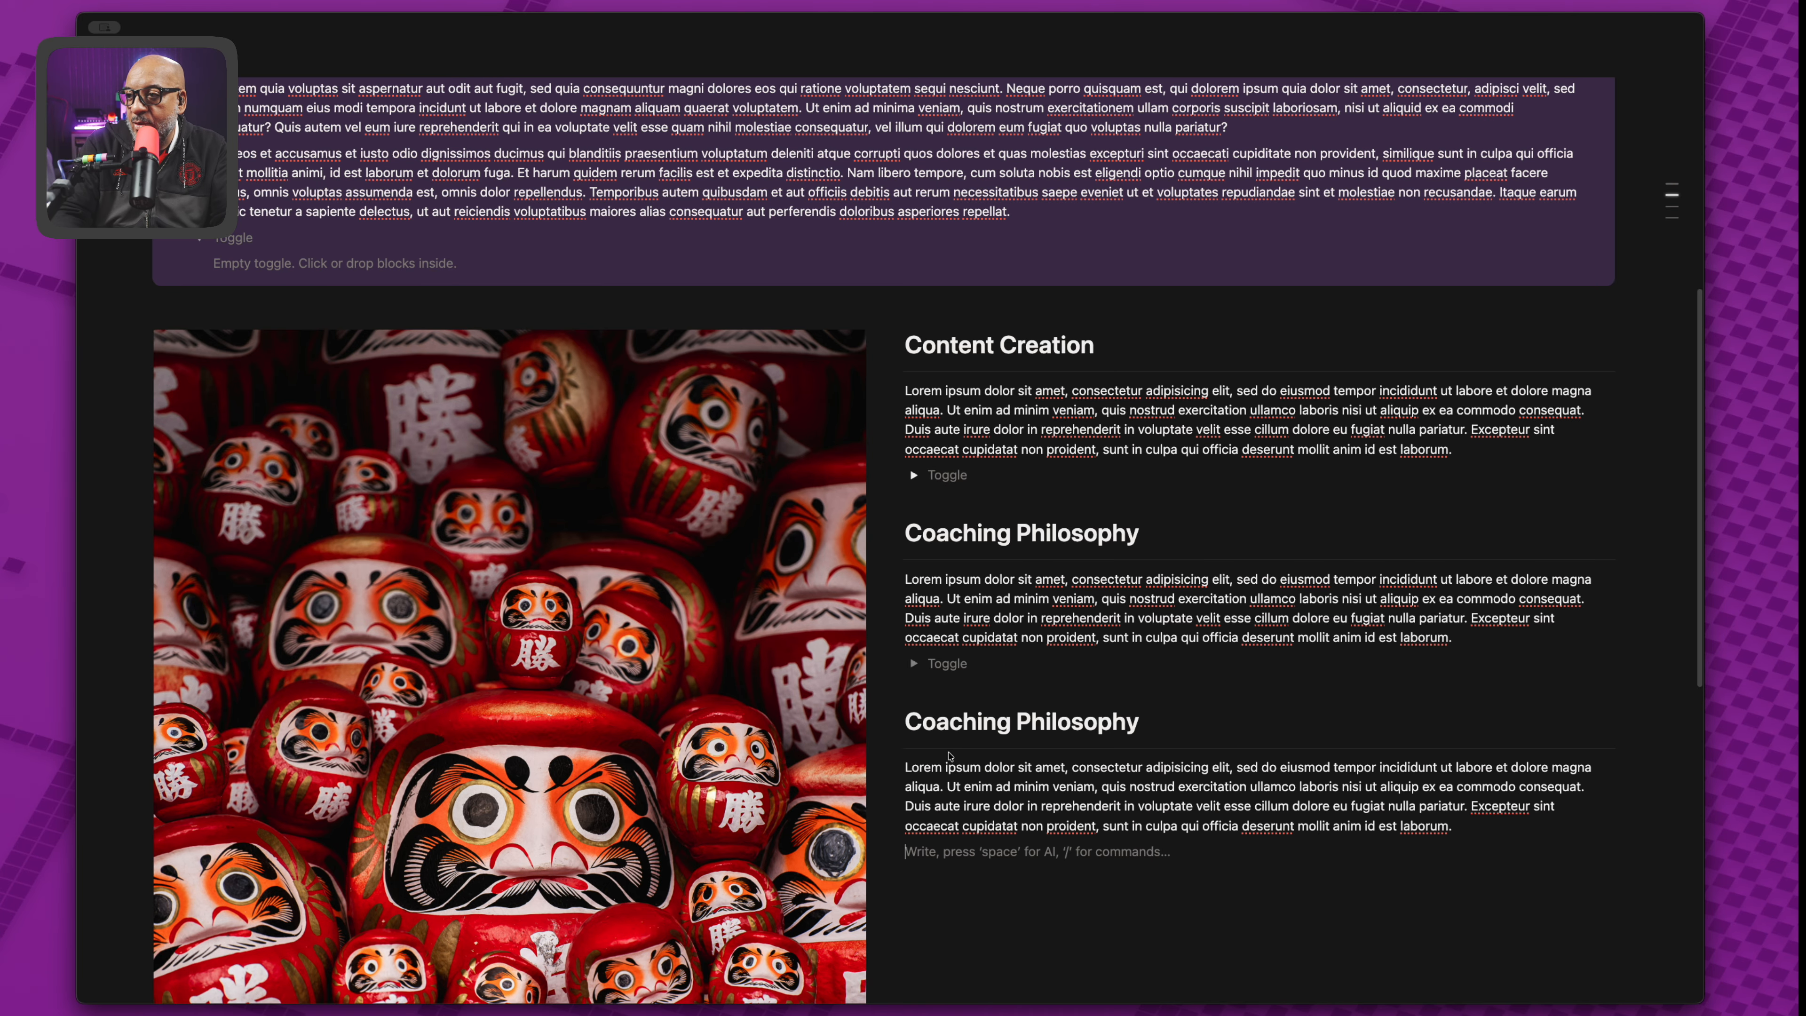
text(/togg)
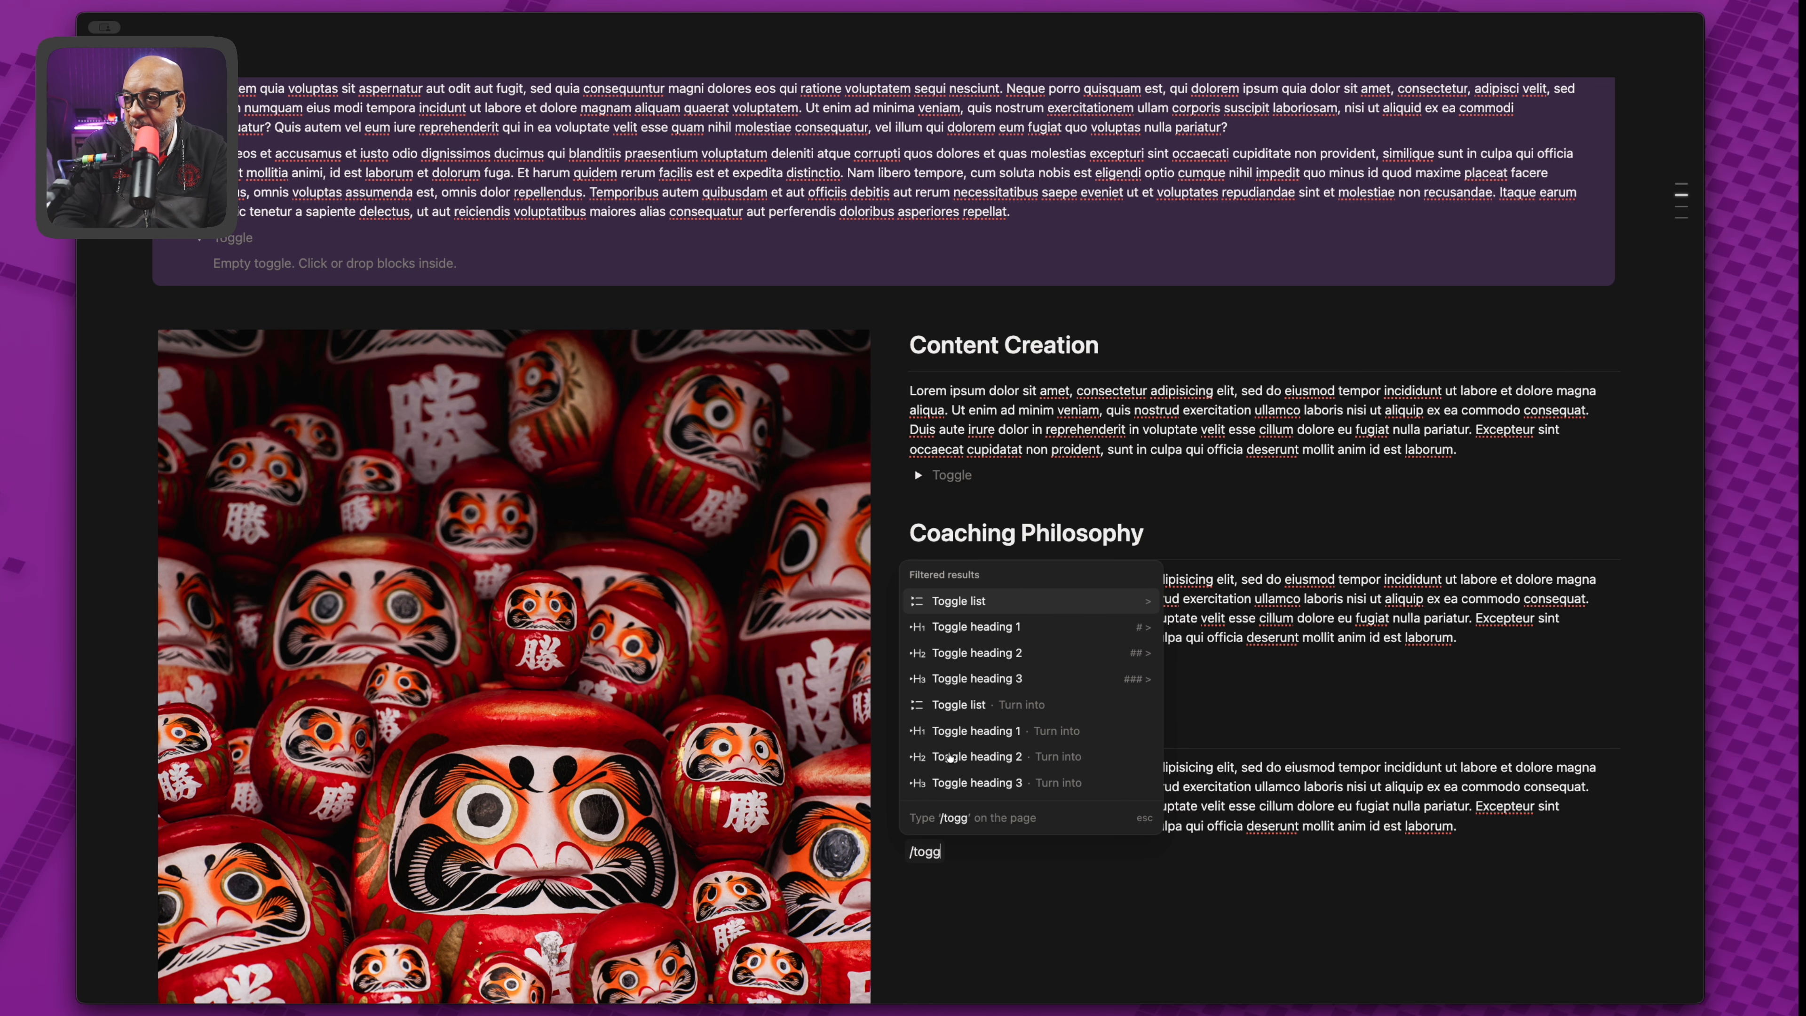
key(Return)
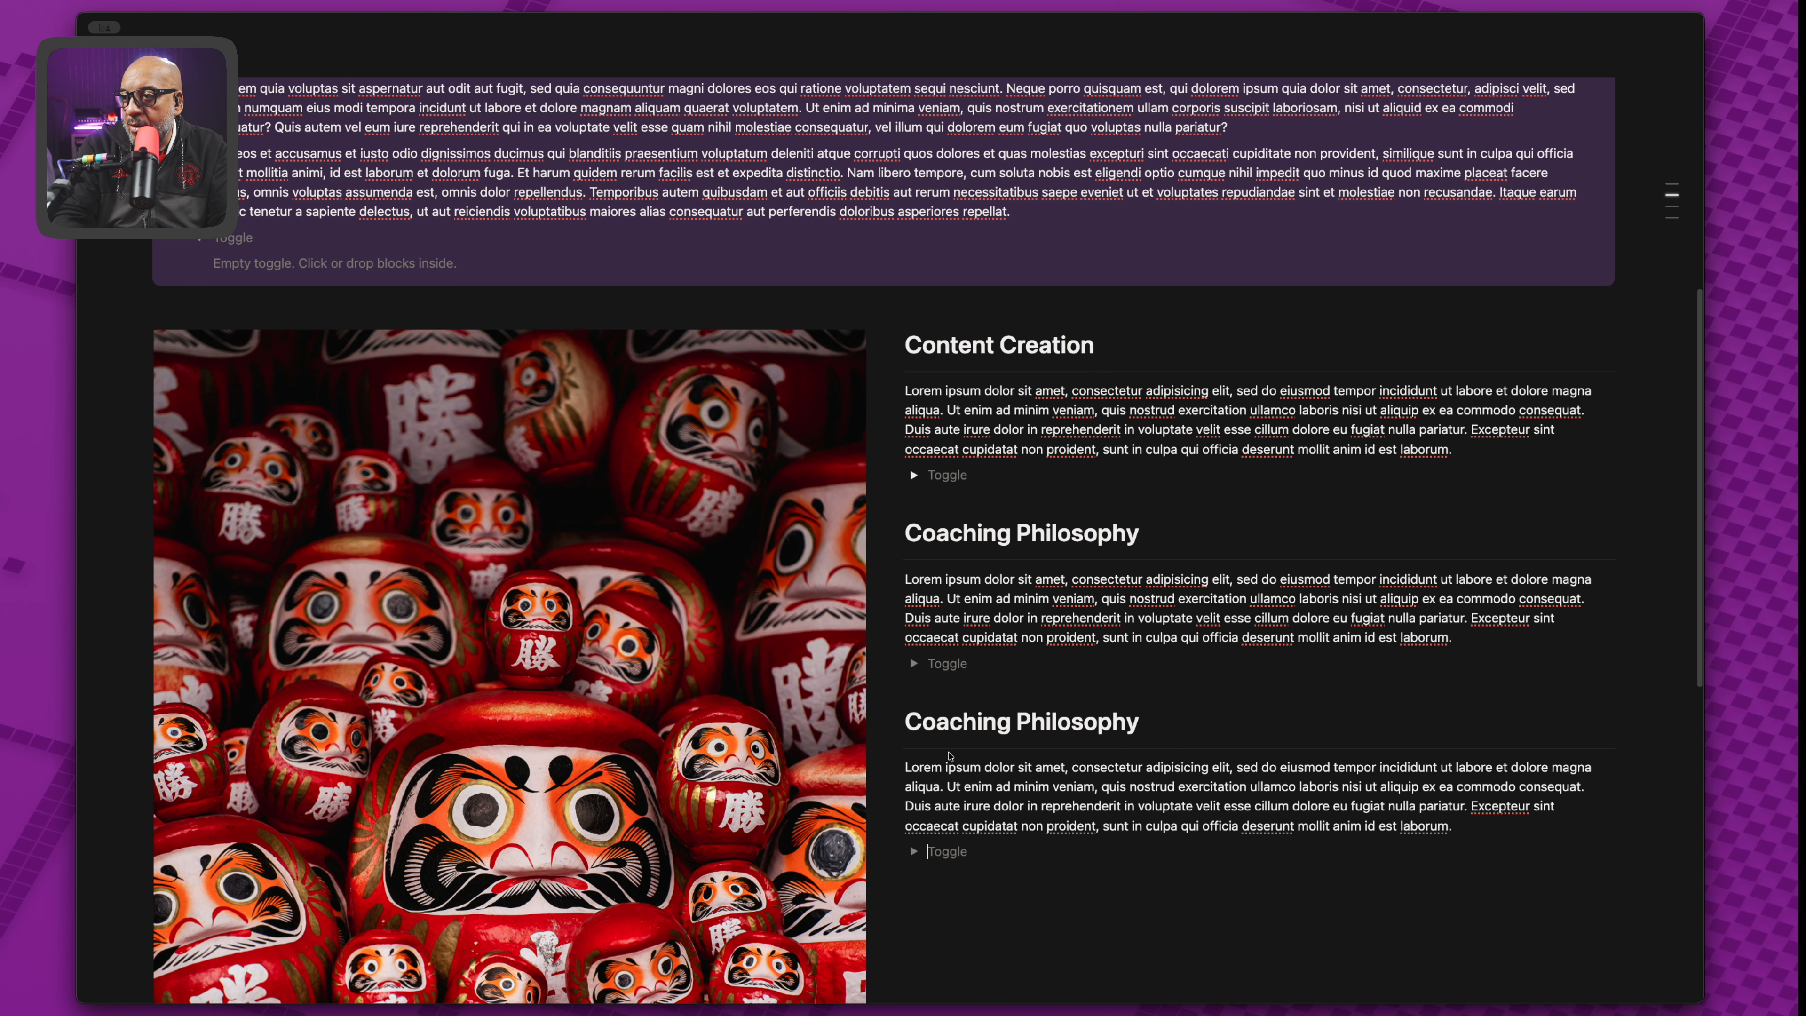
click(914, 475)
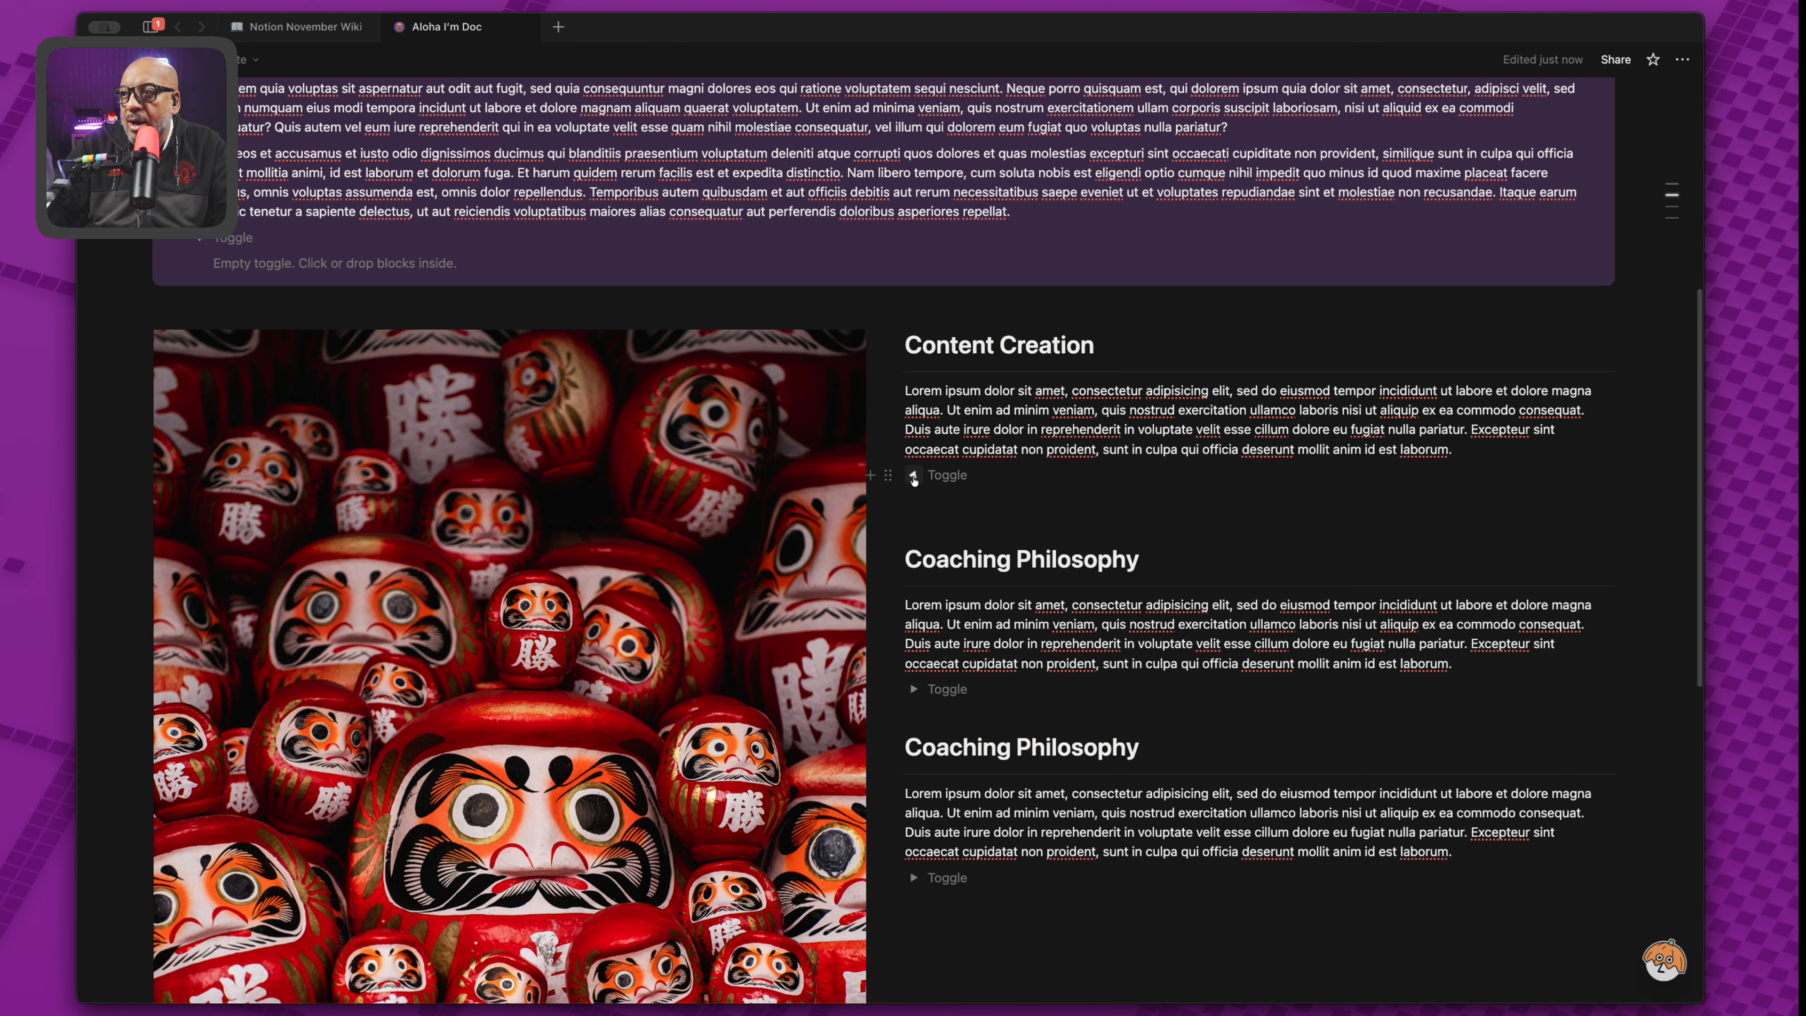
click(956, 496)
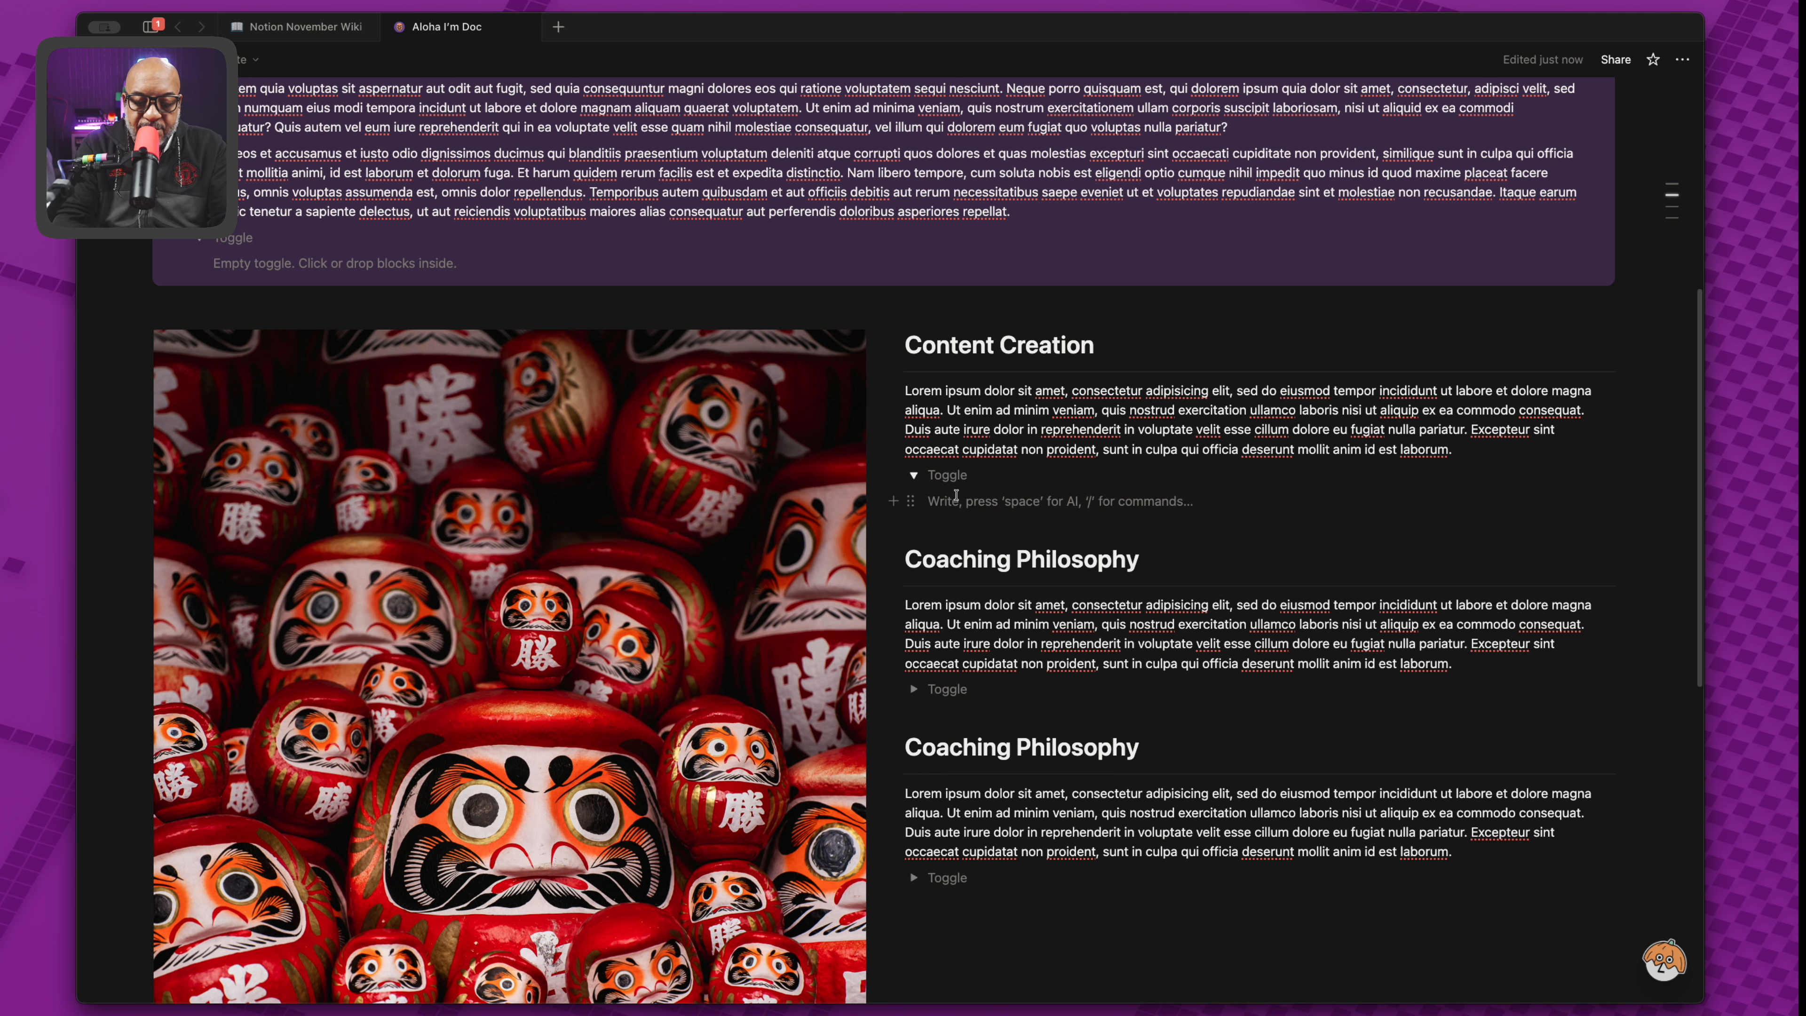
text(/web)
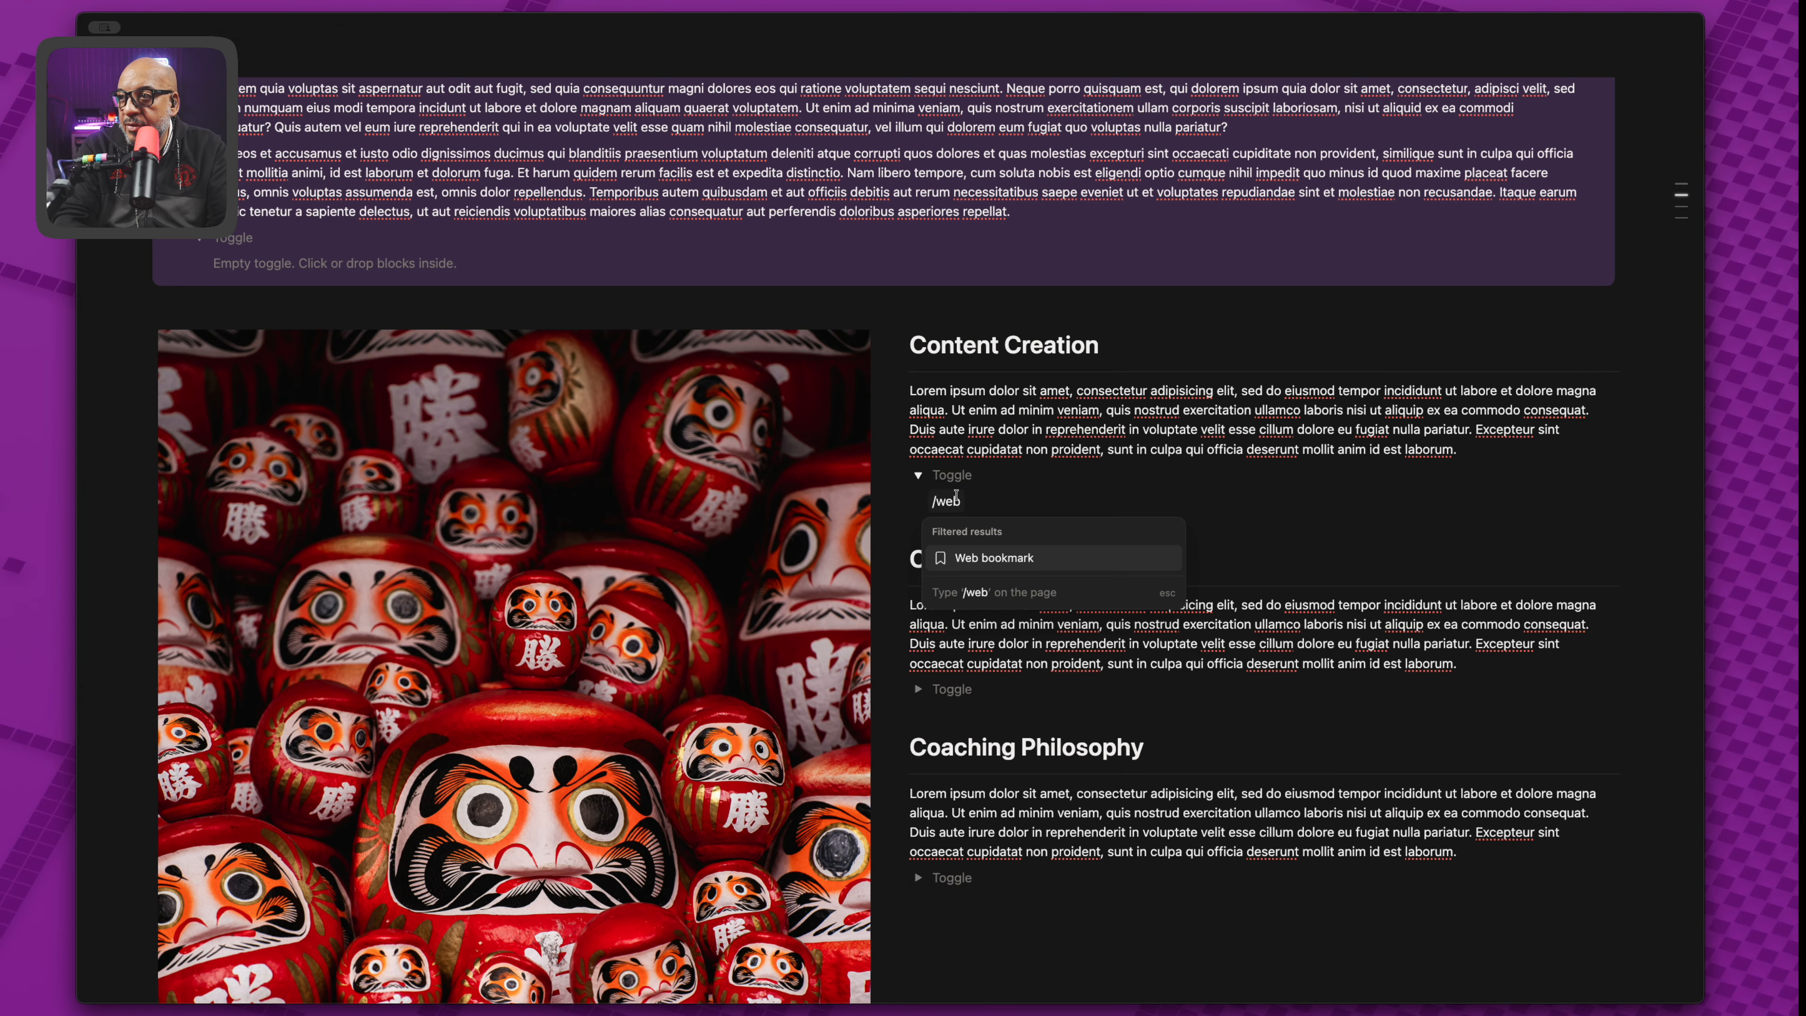
key(Return)
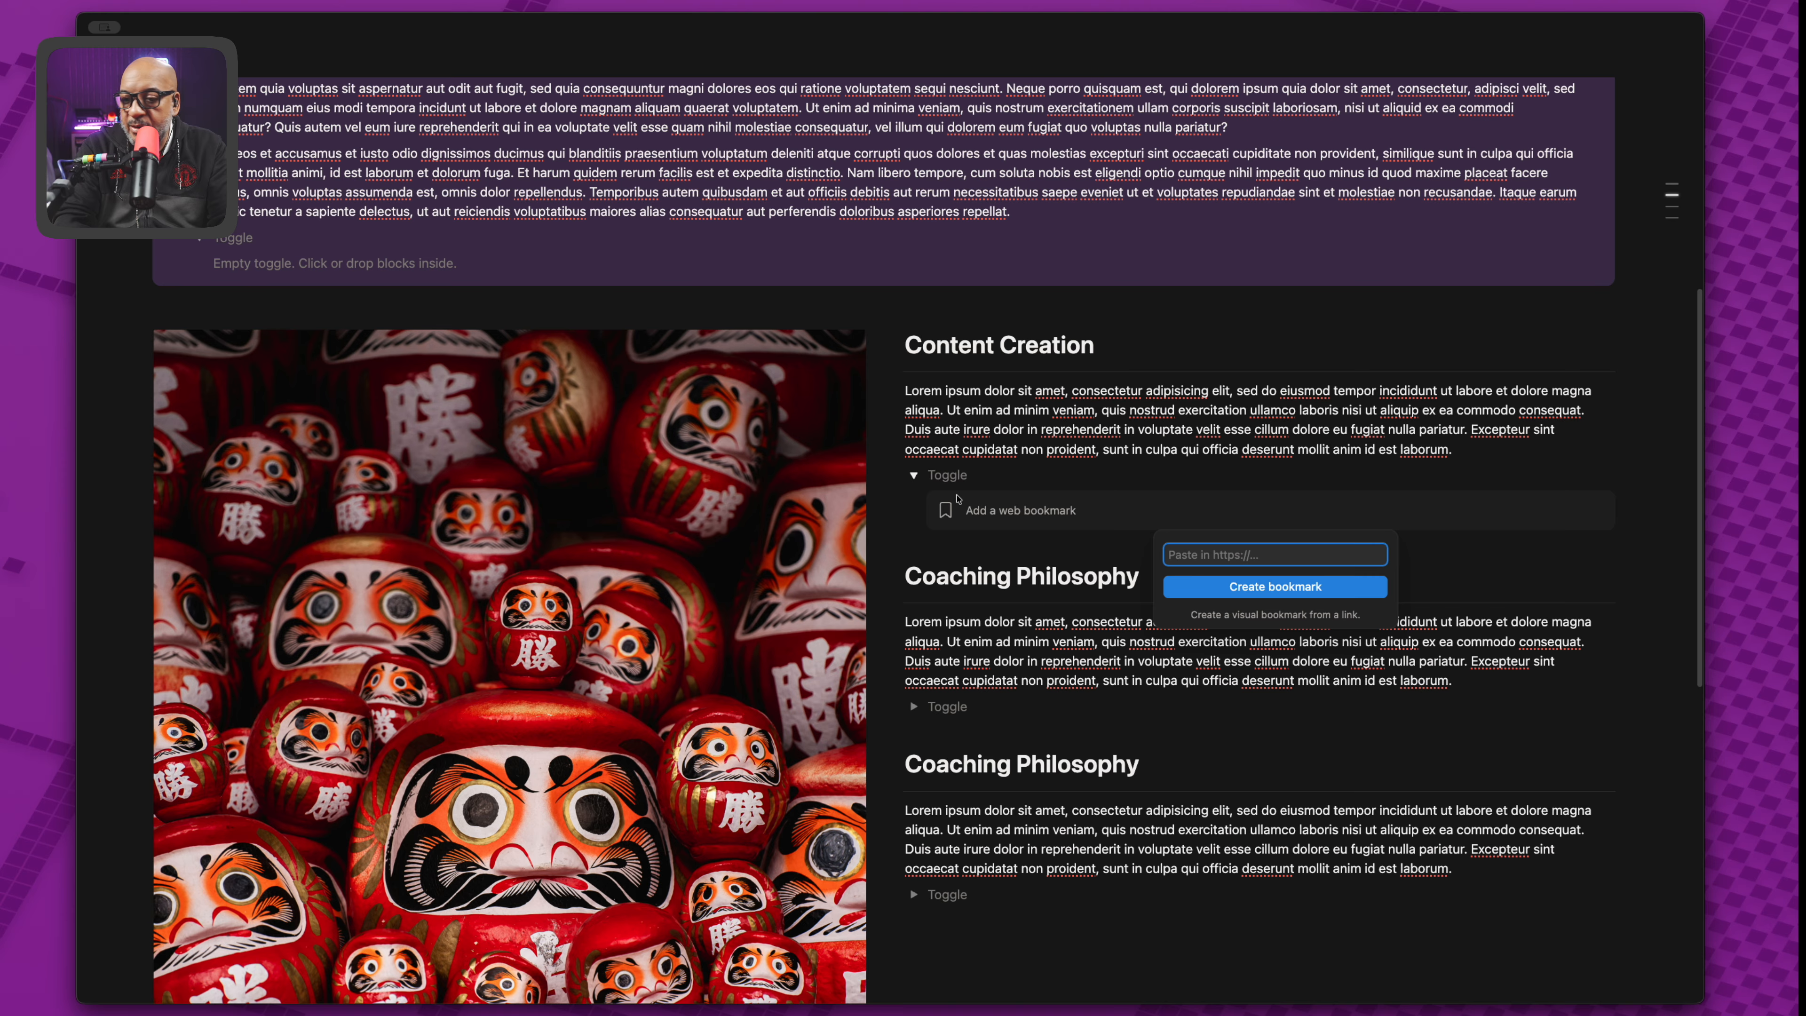
text(https:)
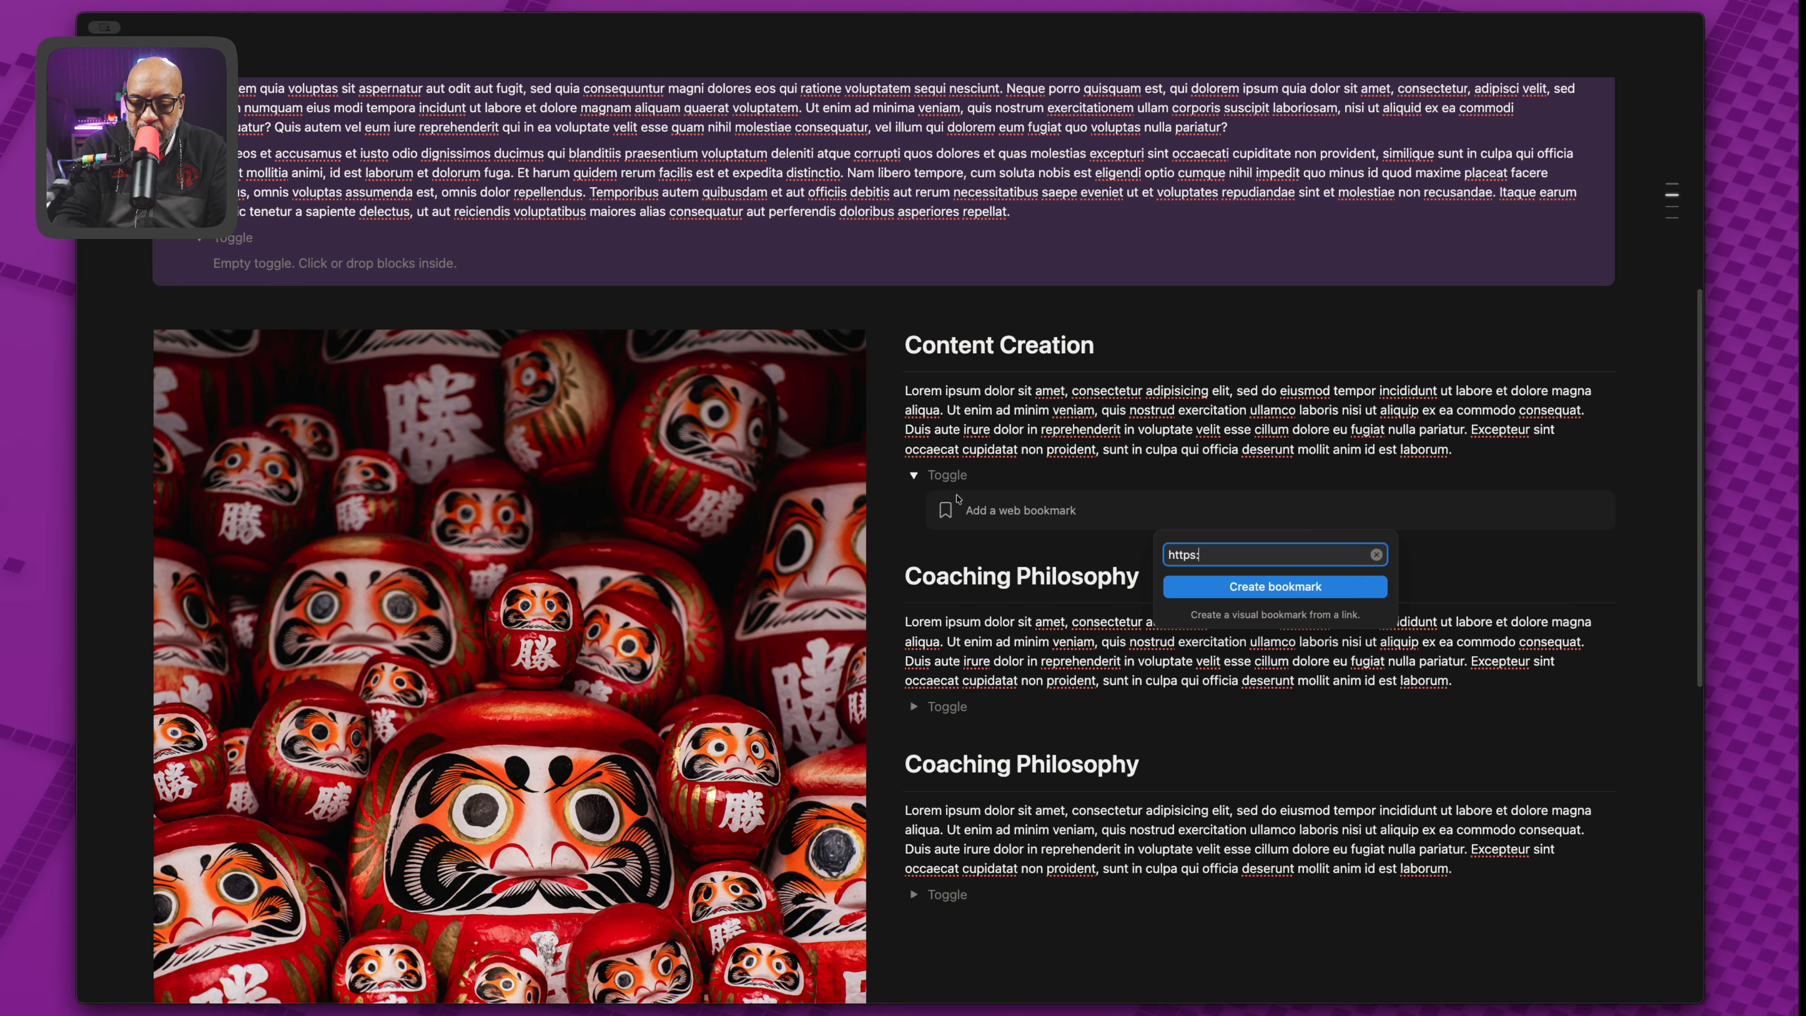
text(//d)
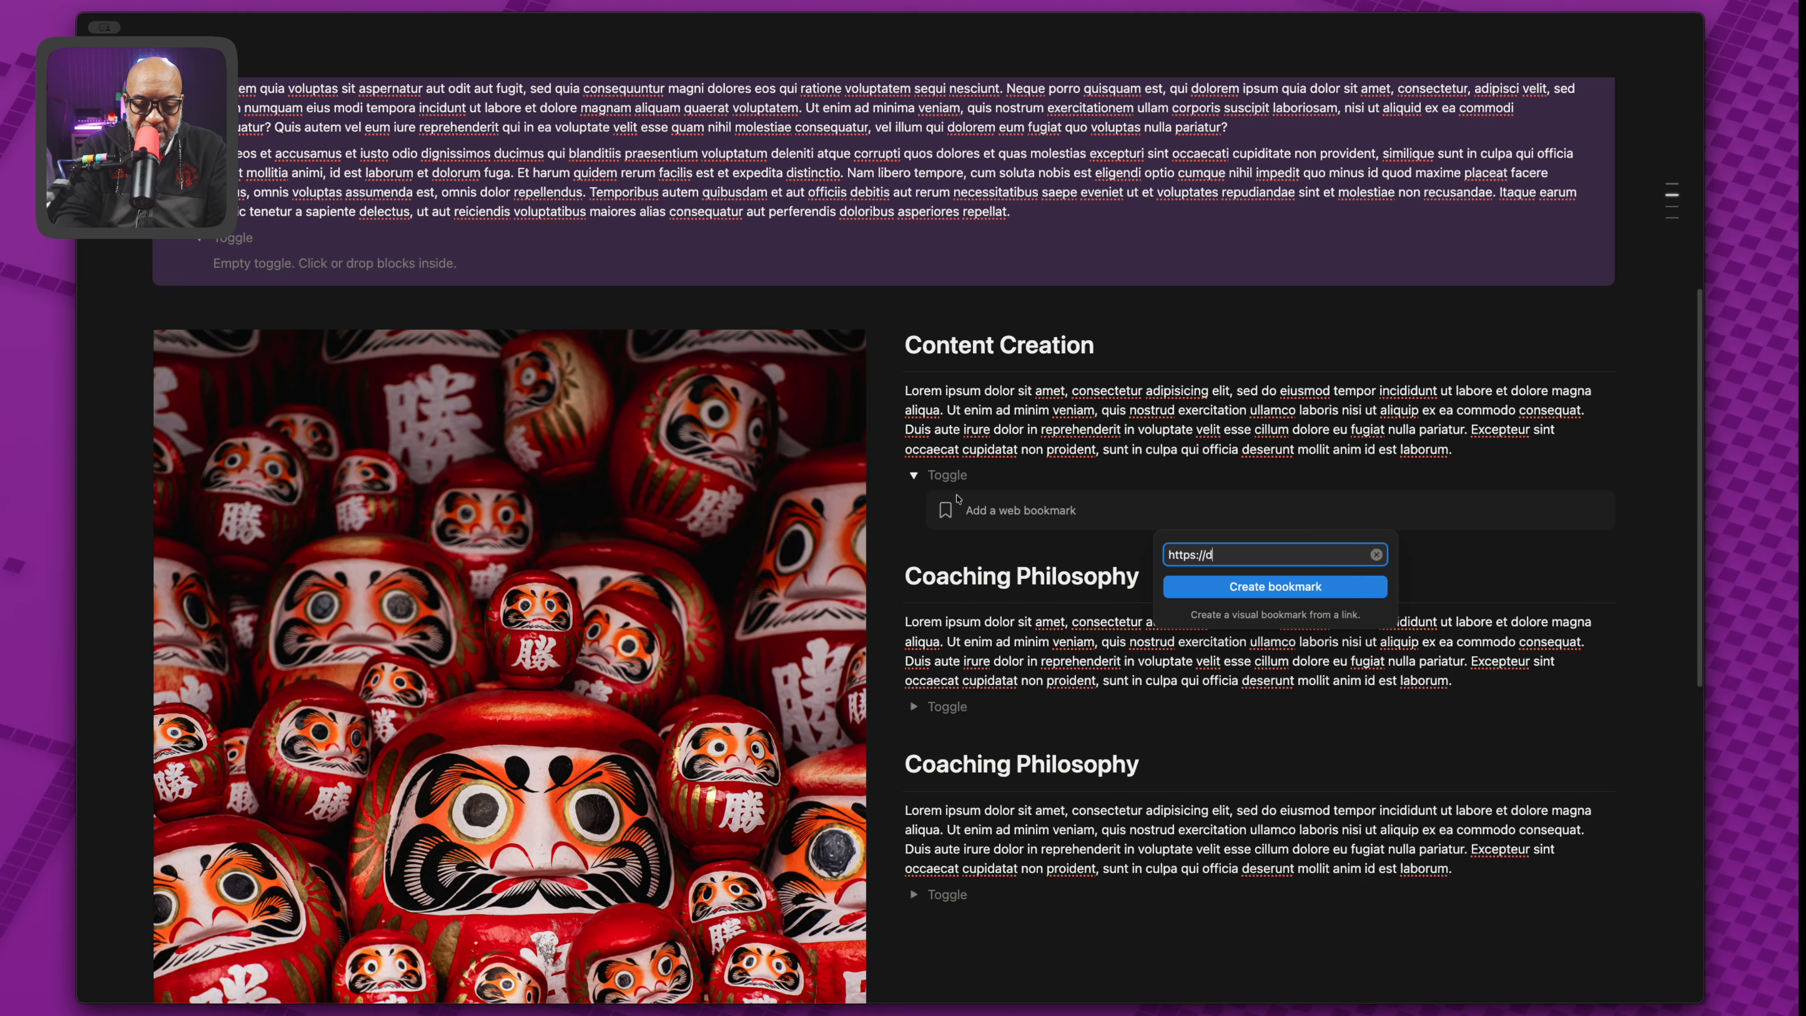
text(ocmerch.com)
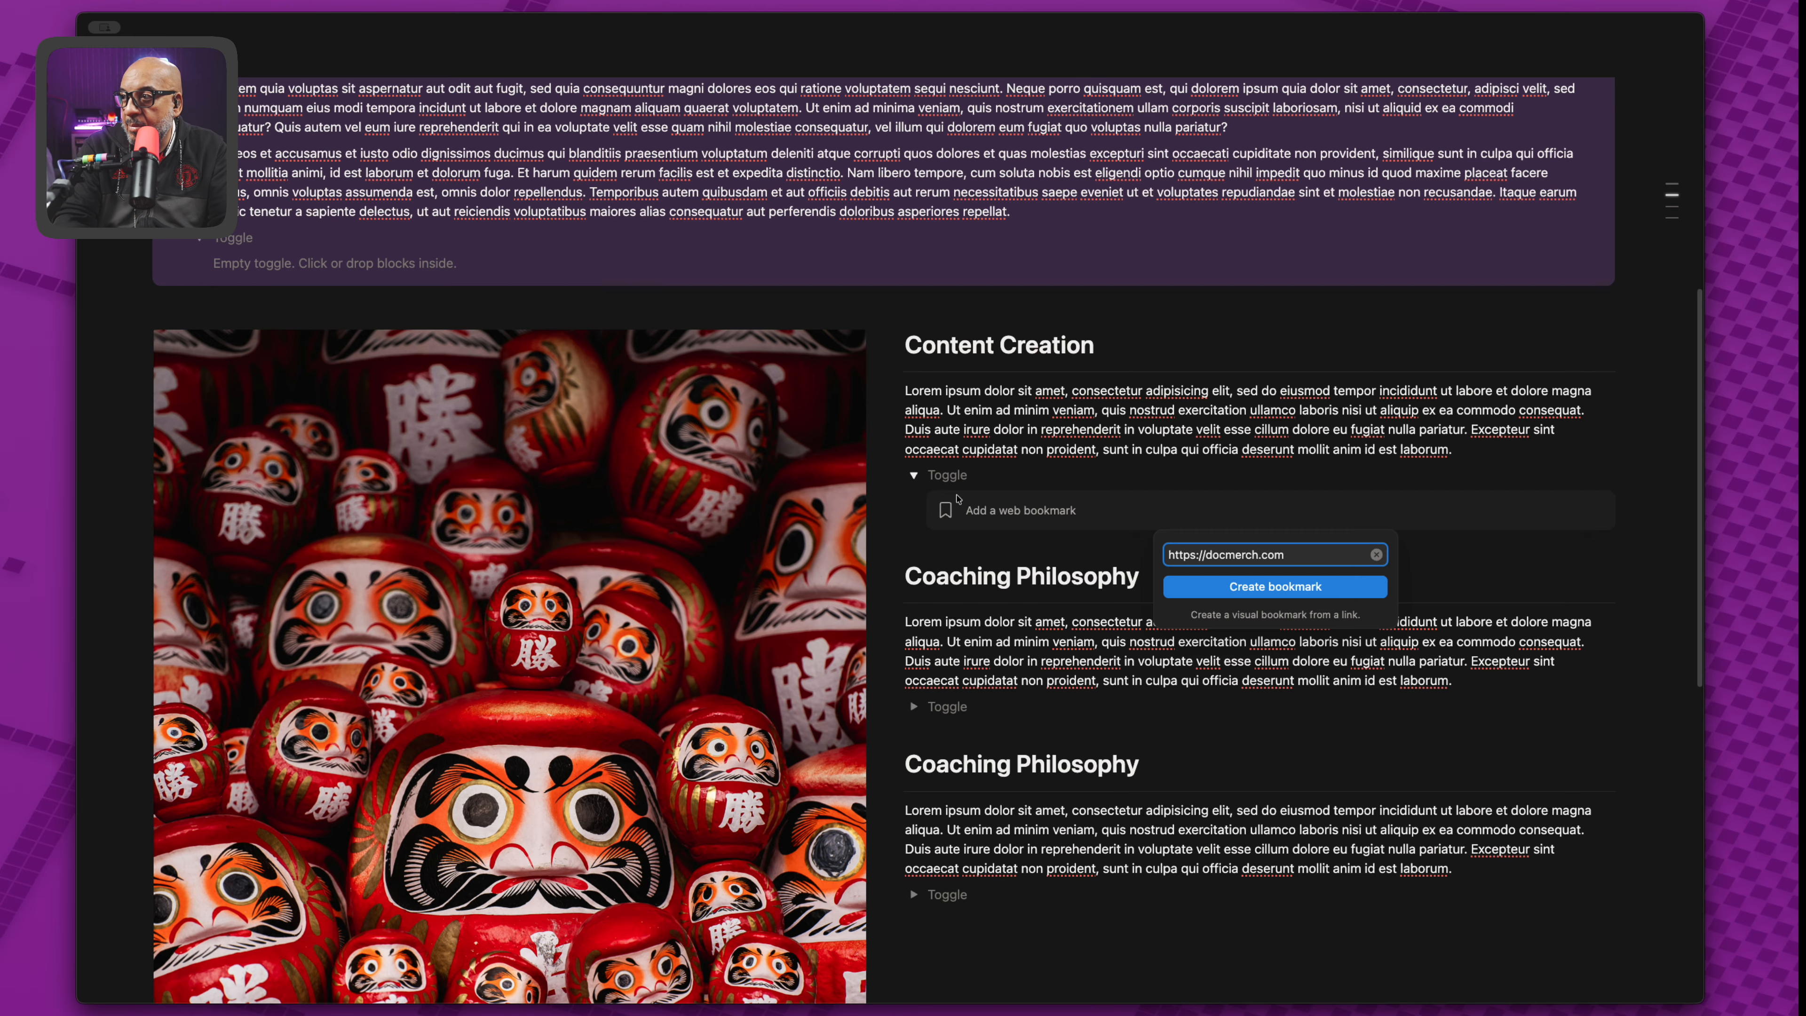
key(Return)
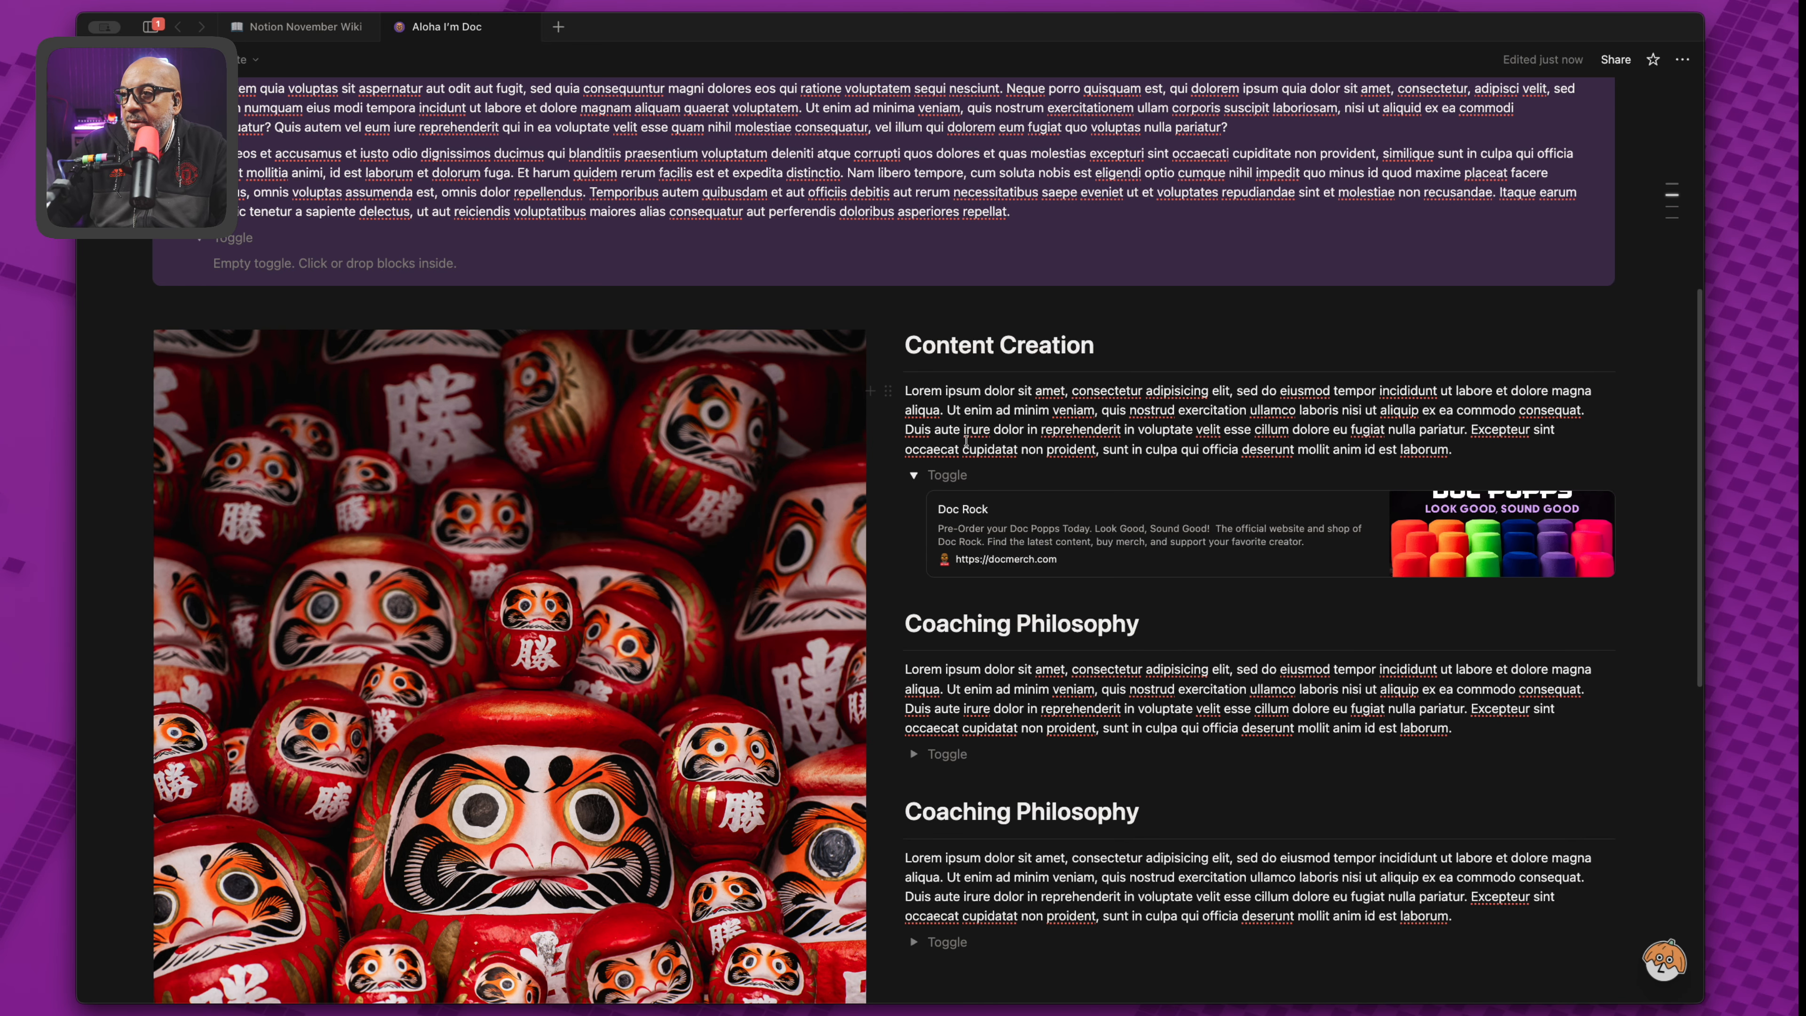
click(992, 758)
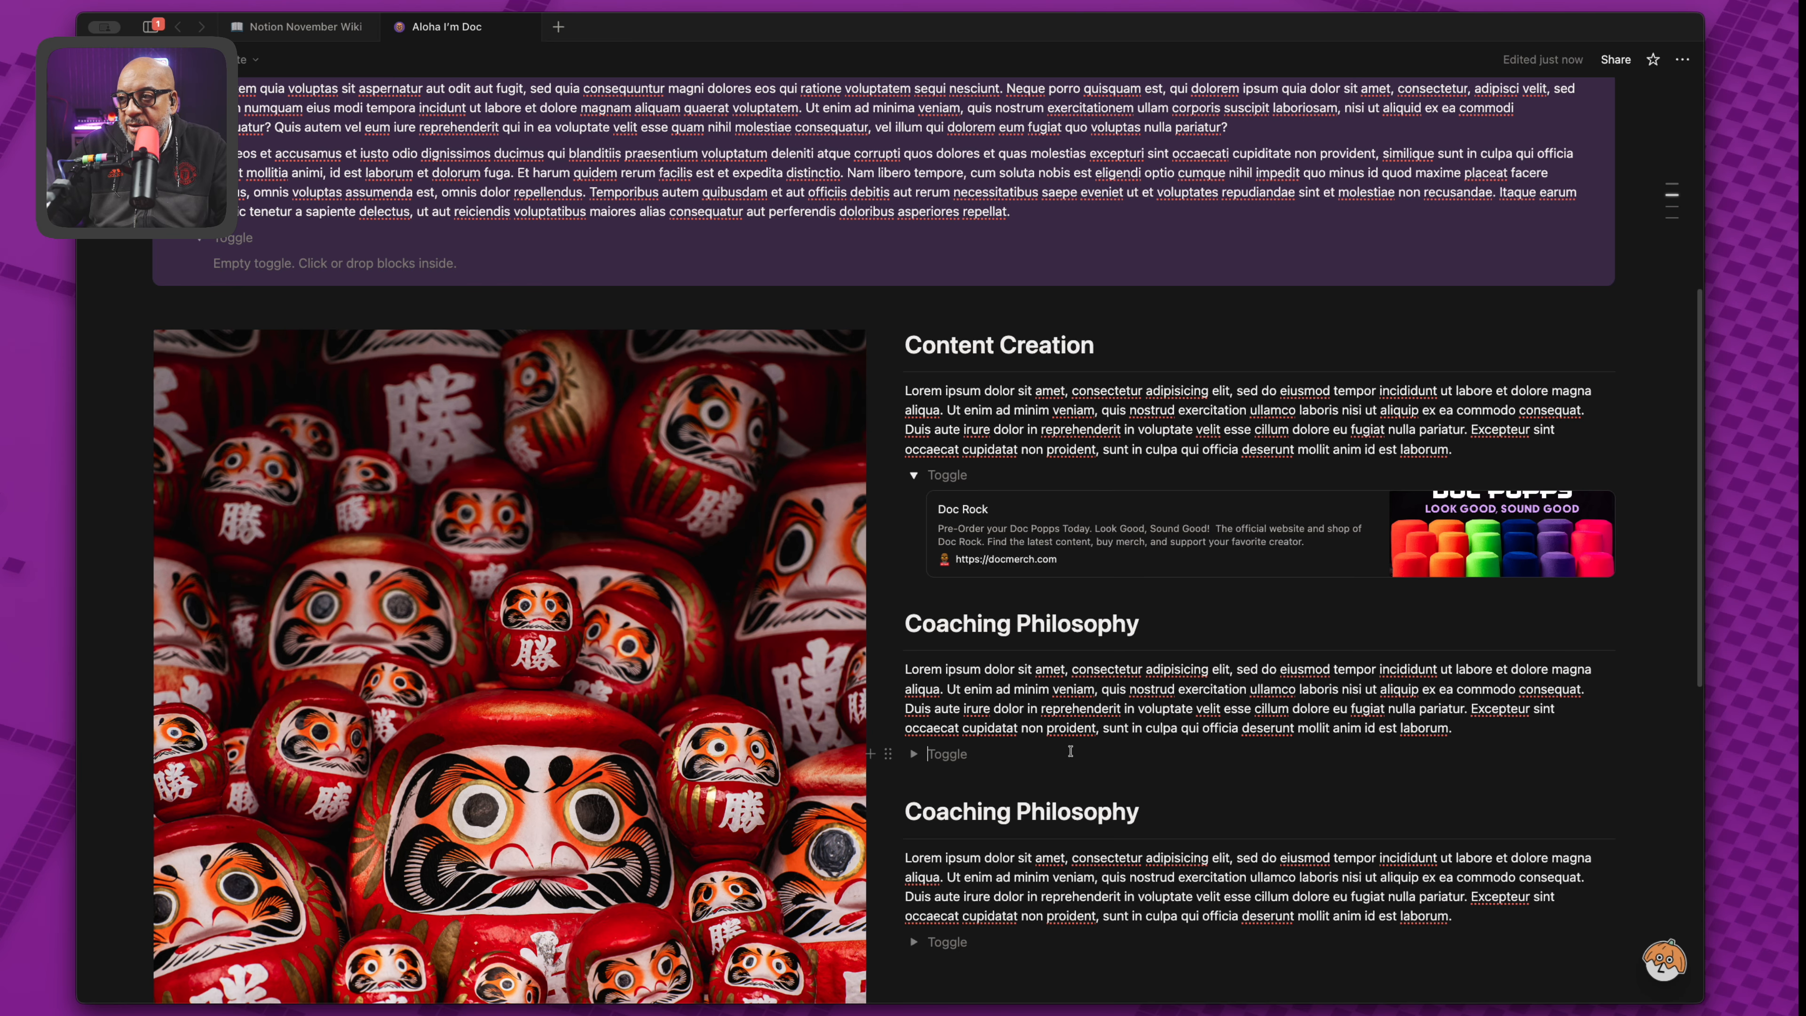
Paste the YouTube link as plain URLs in the Coaching Philosophy toggle's title and body.
text(/)
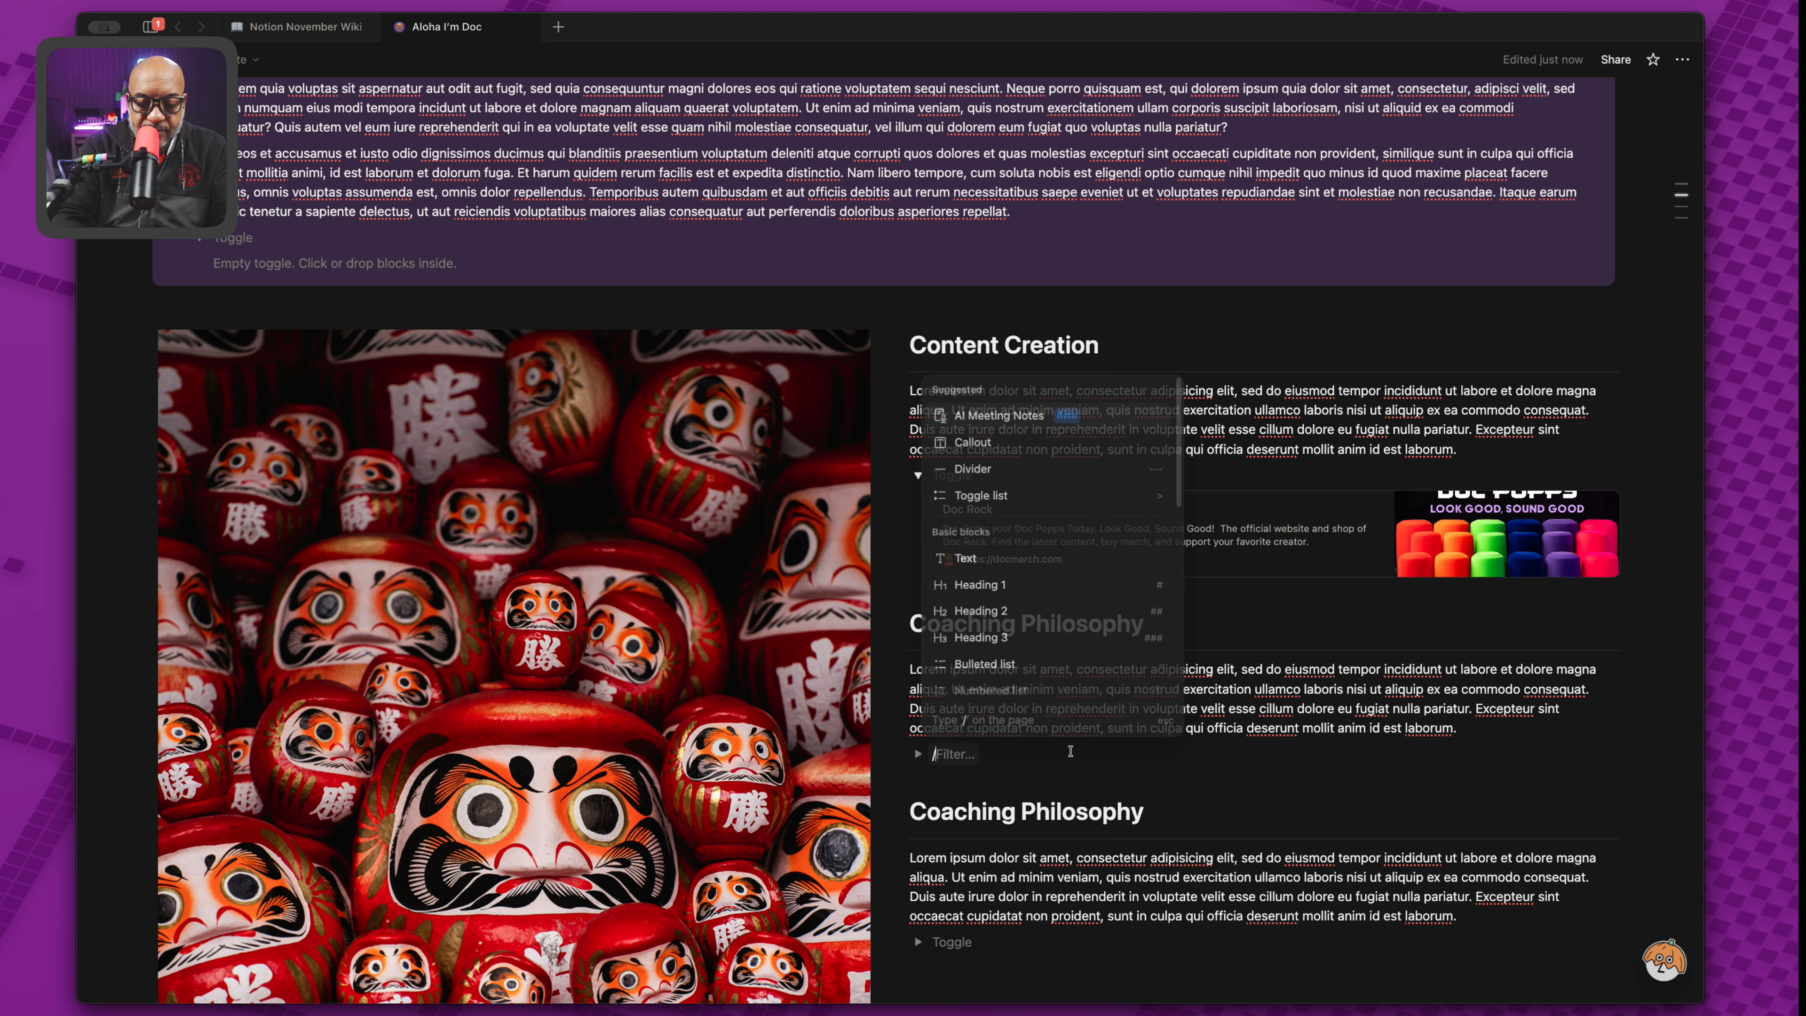
key(BackSpace)
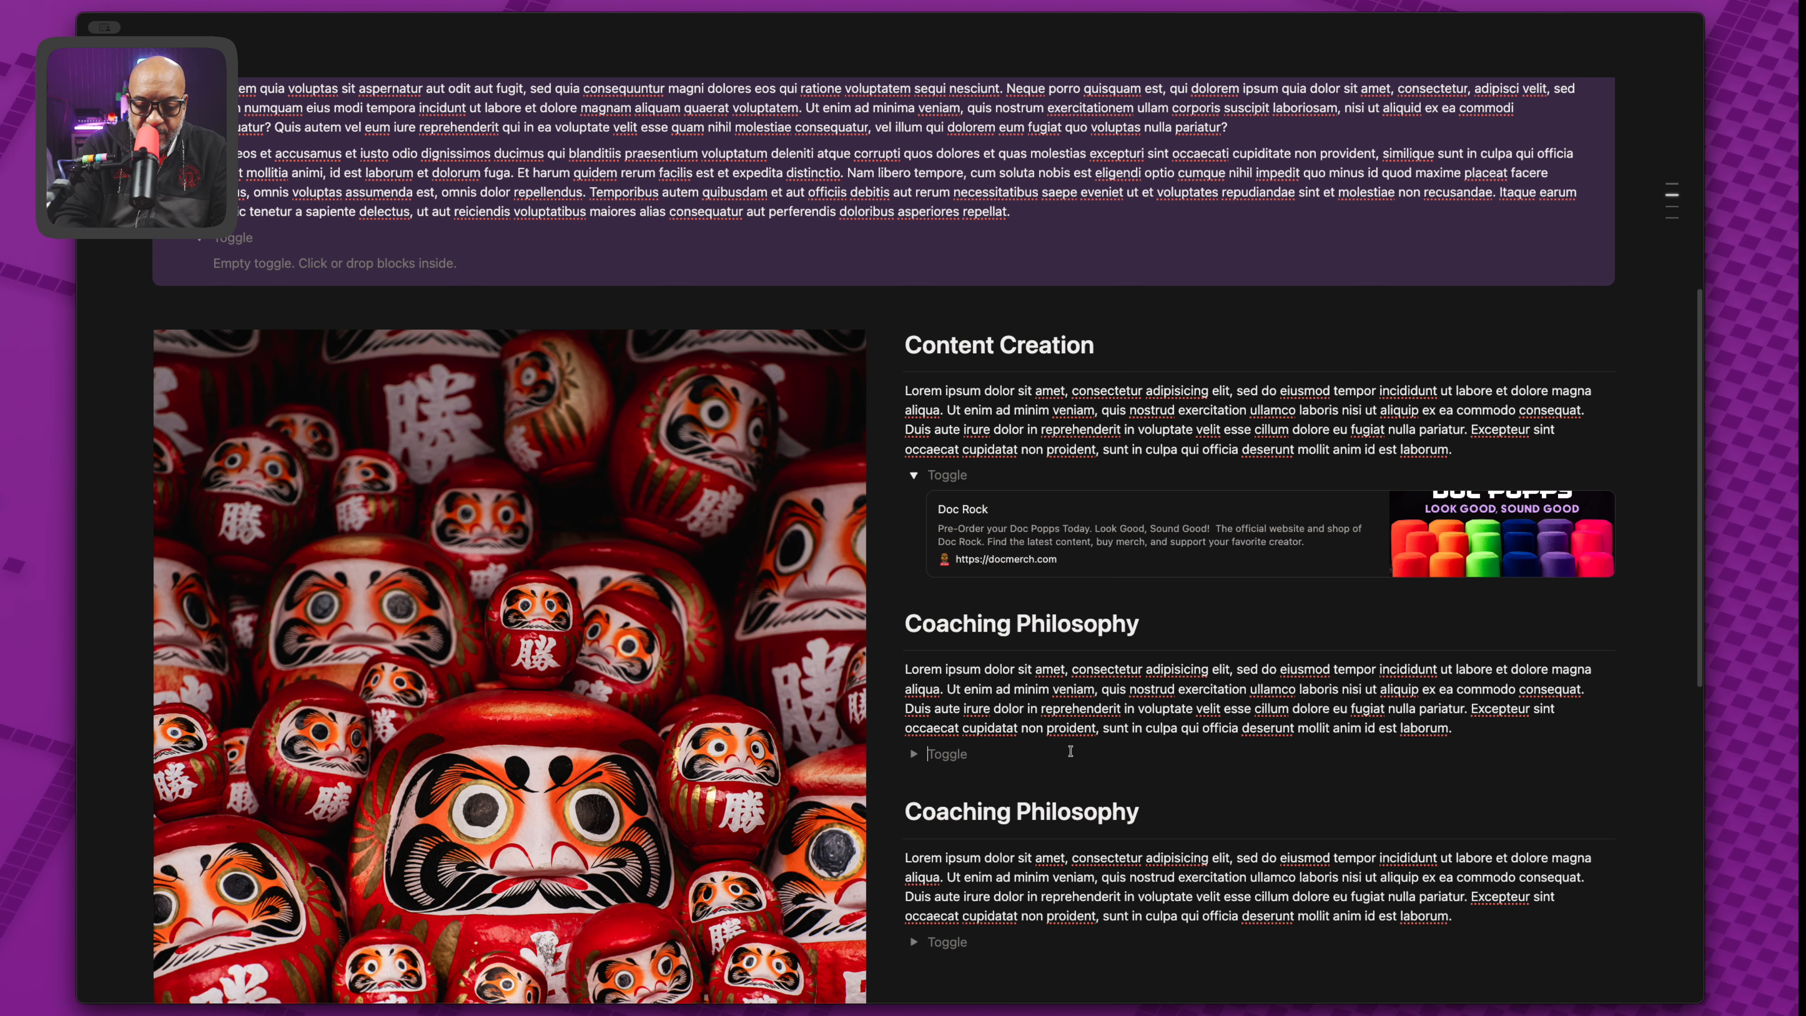
text(;)
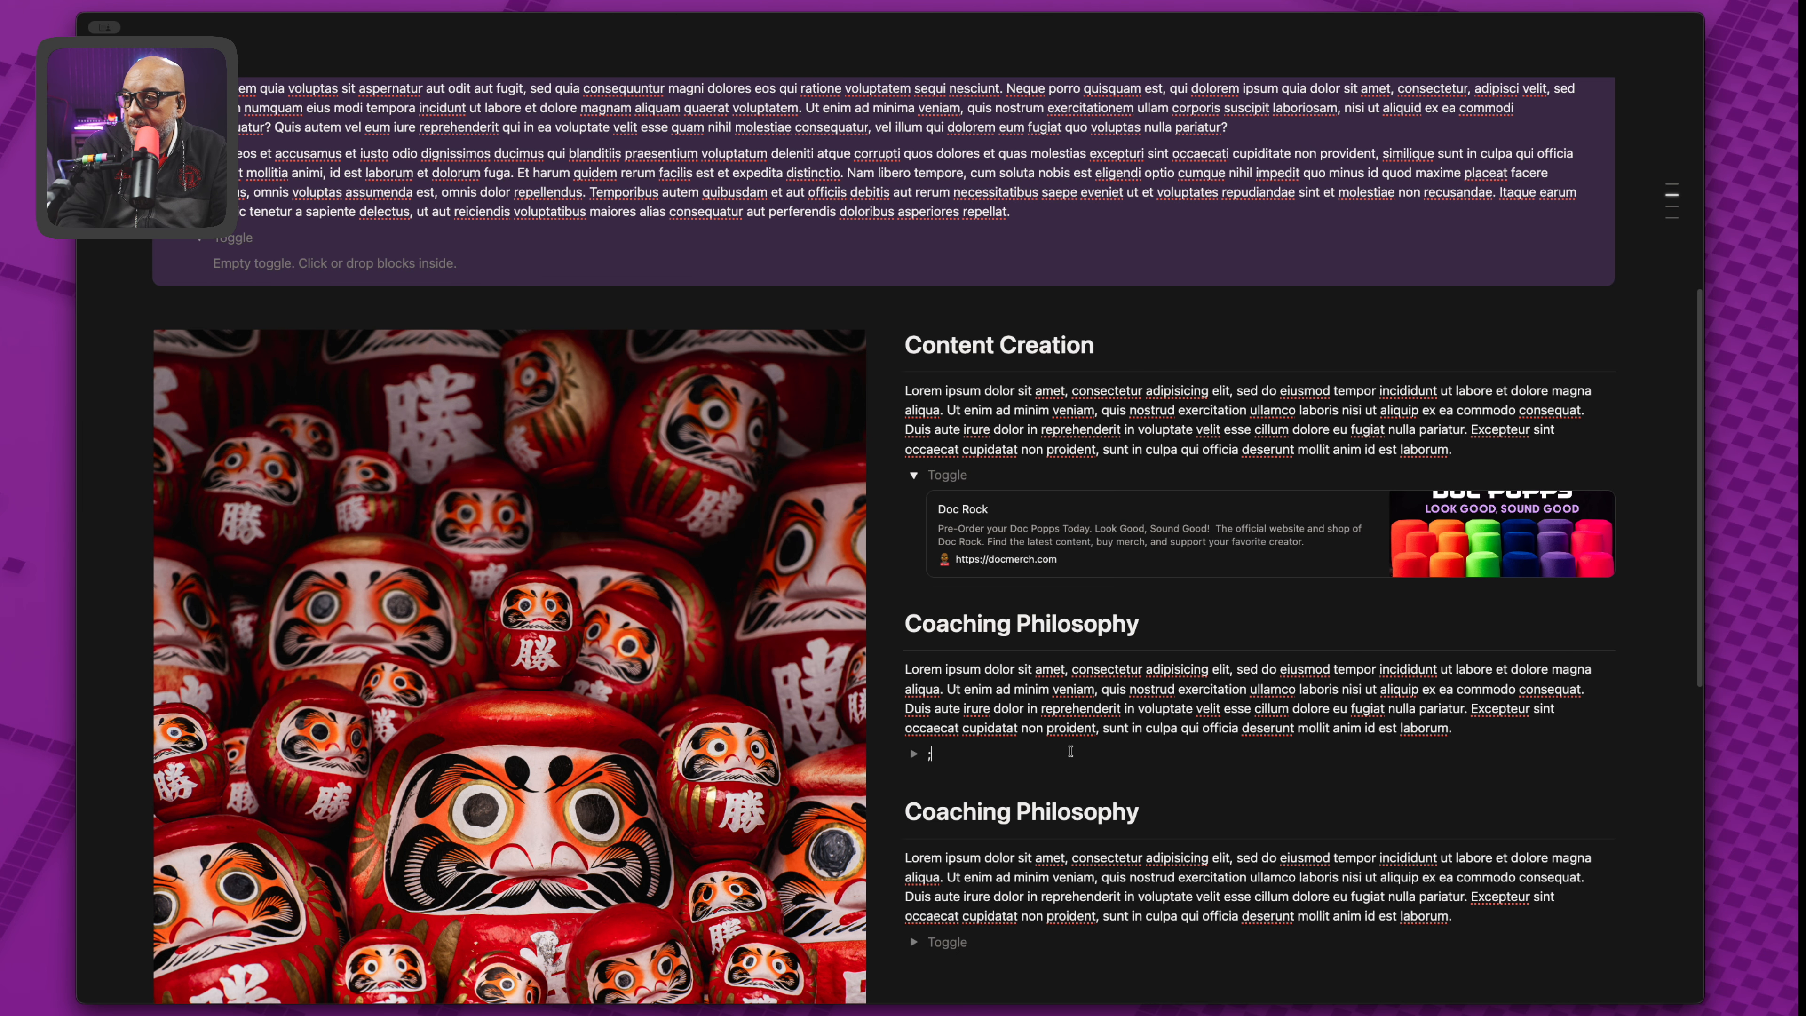
text(https://youtube.com/docrock)
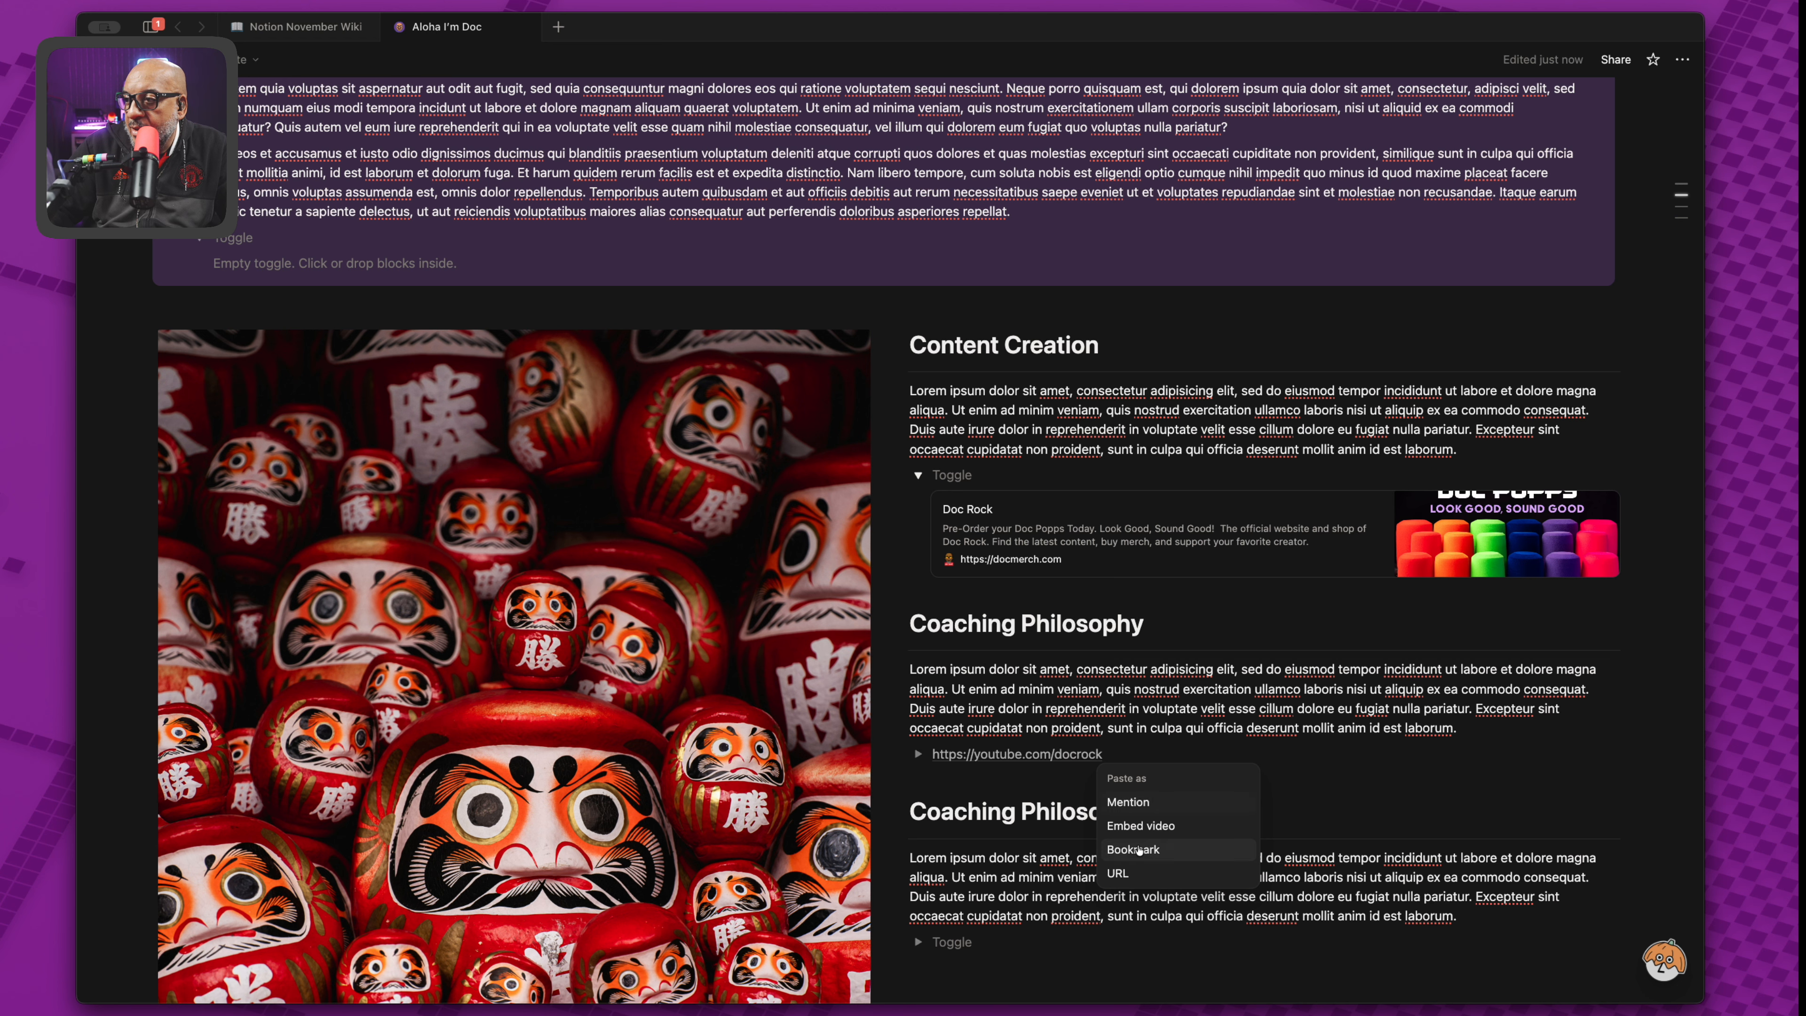
click(1128, 874)
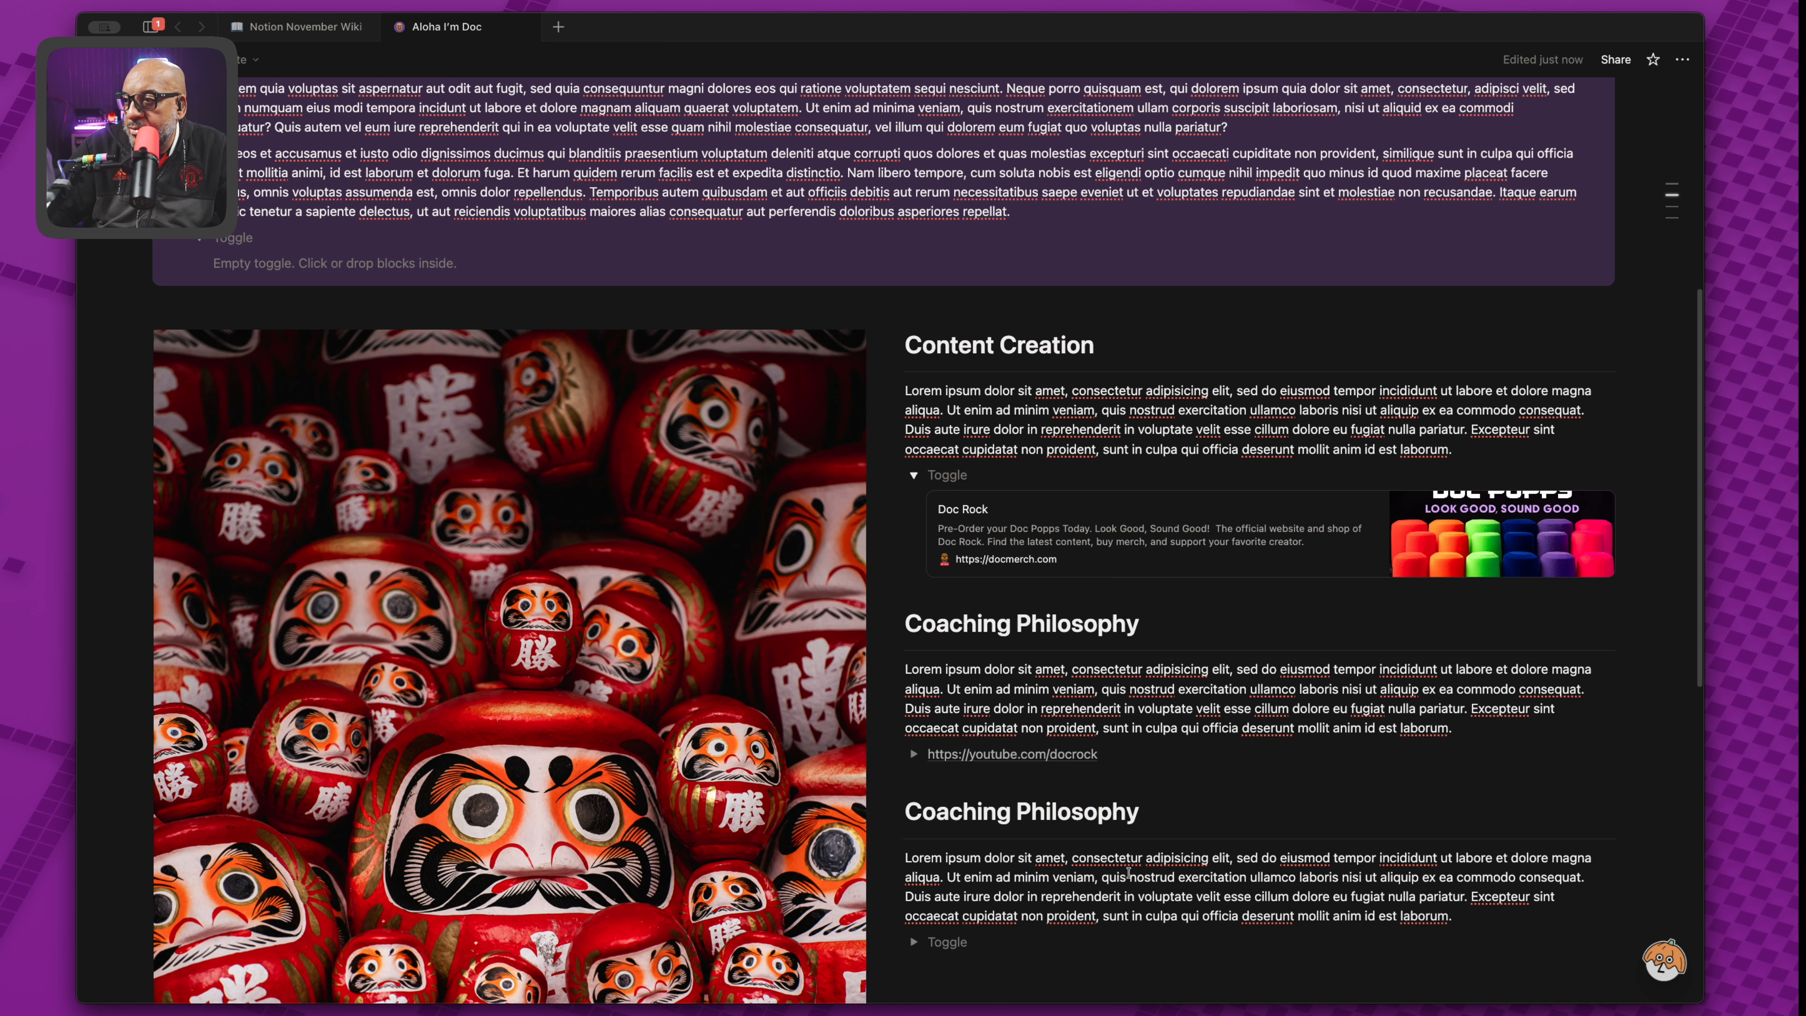
click(914, 753)
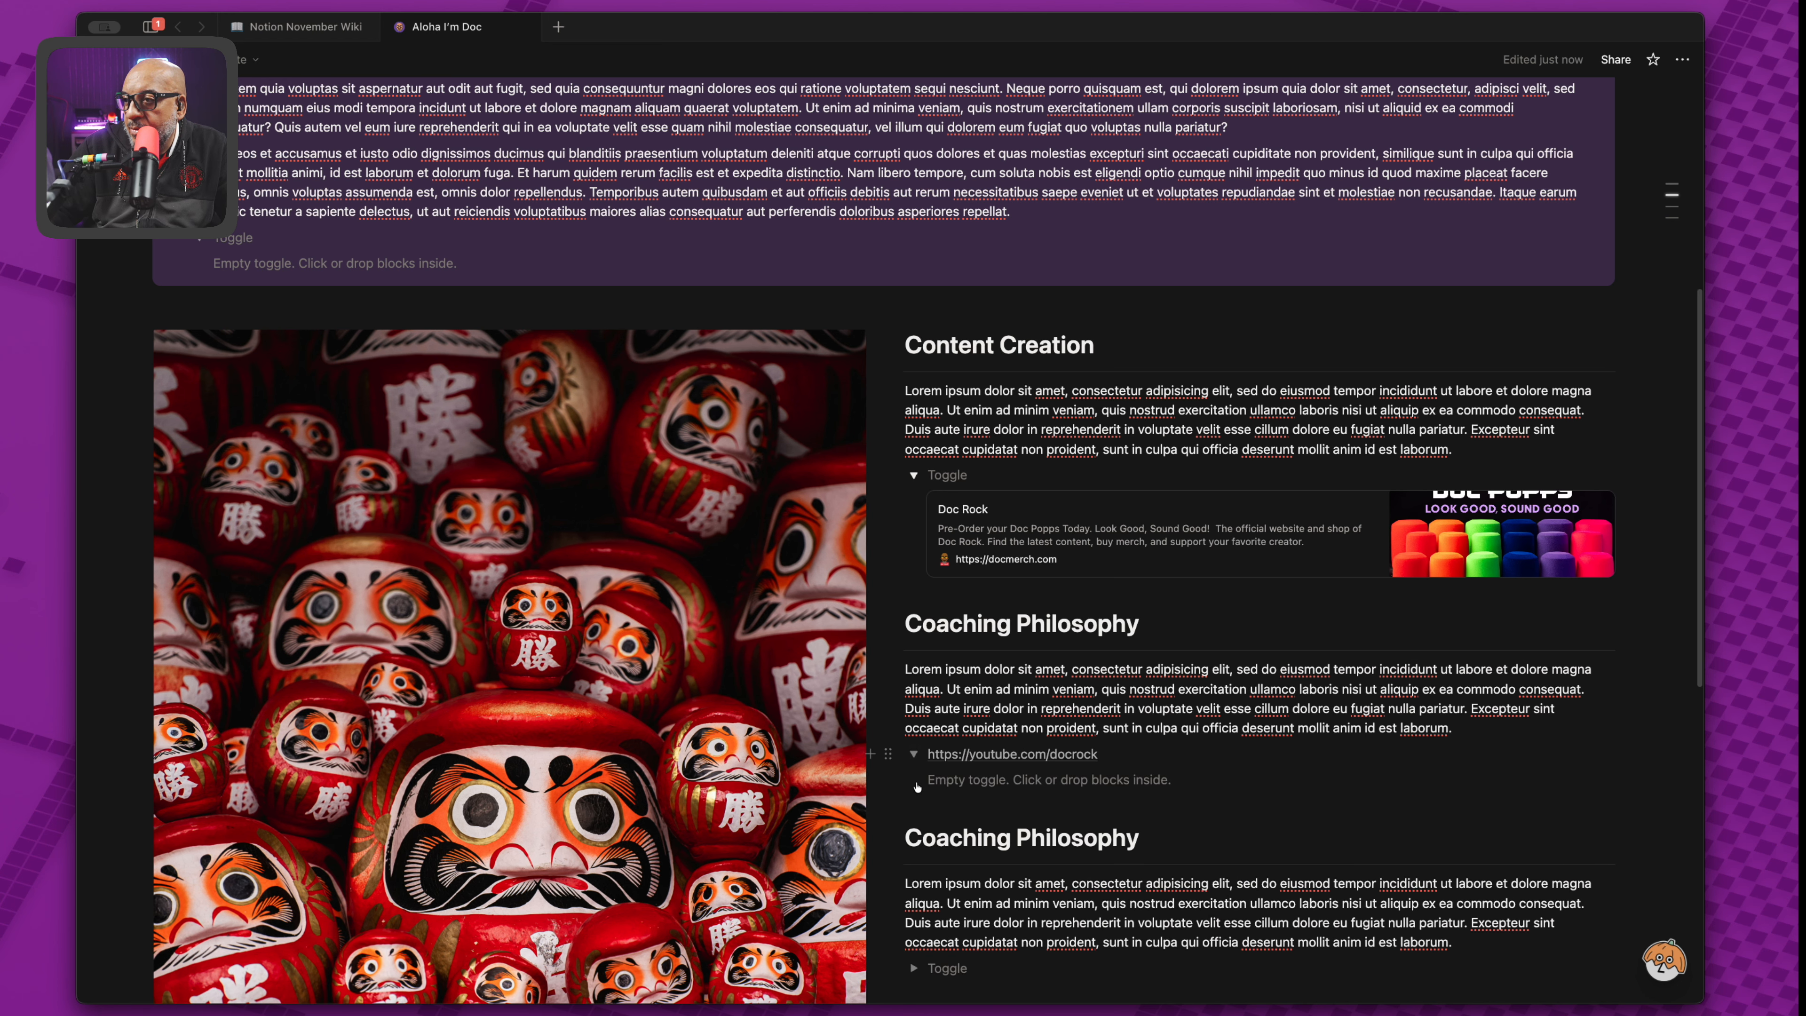
mouse_move(929, 756)
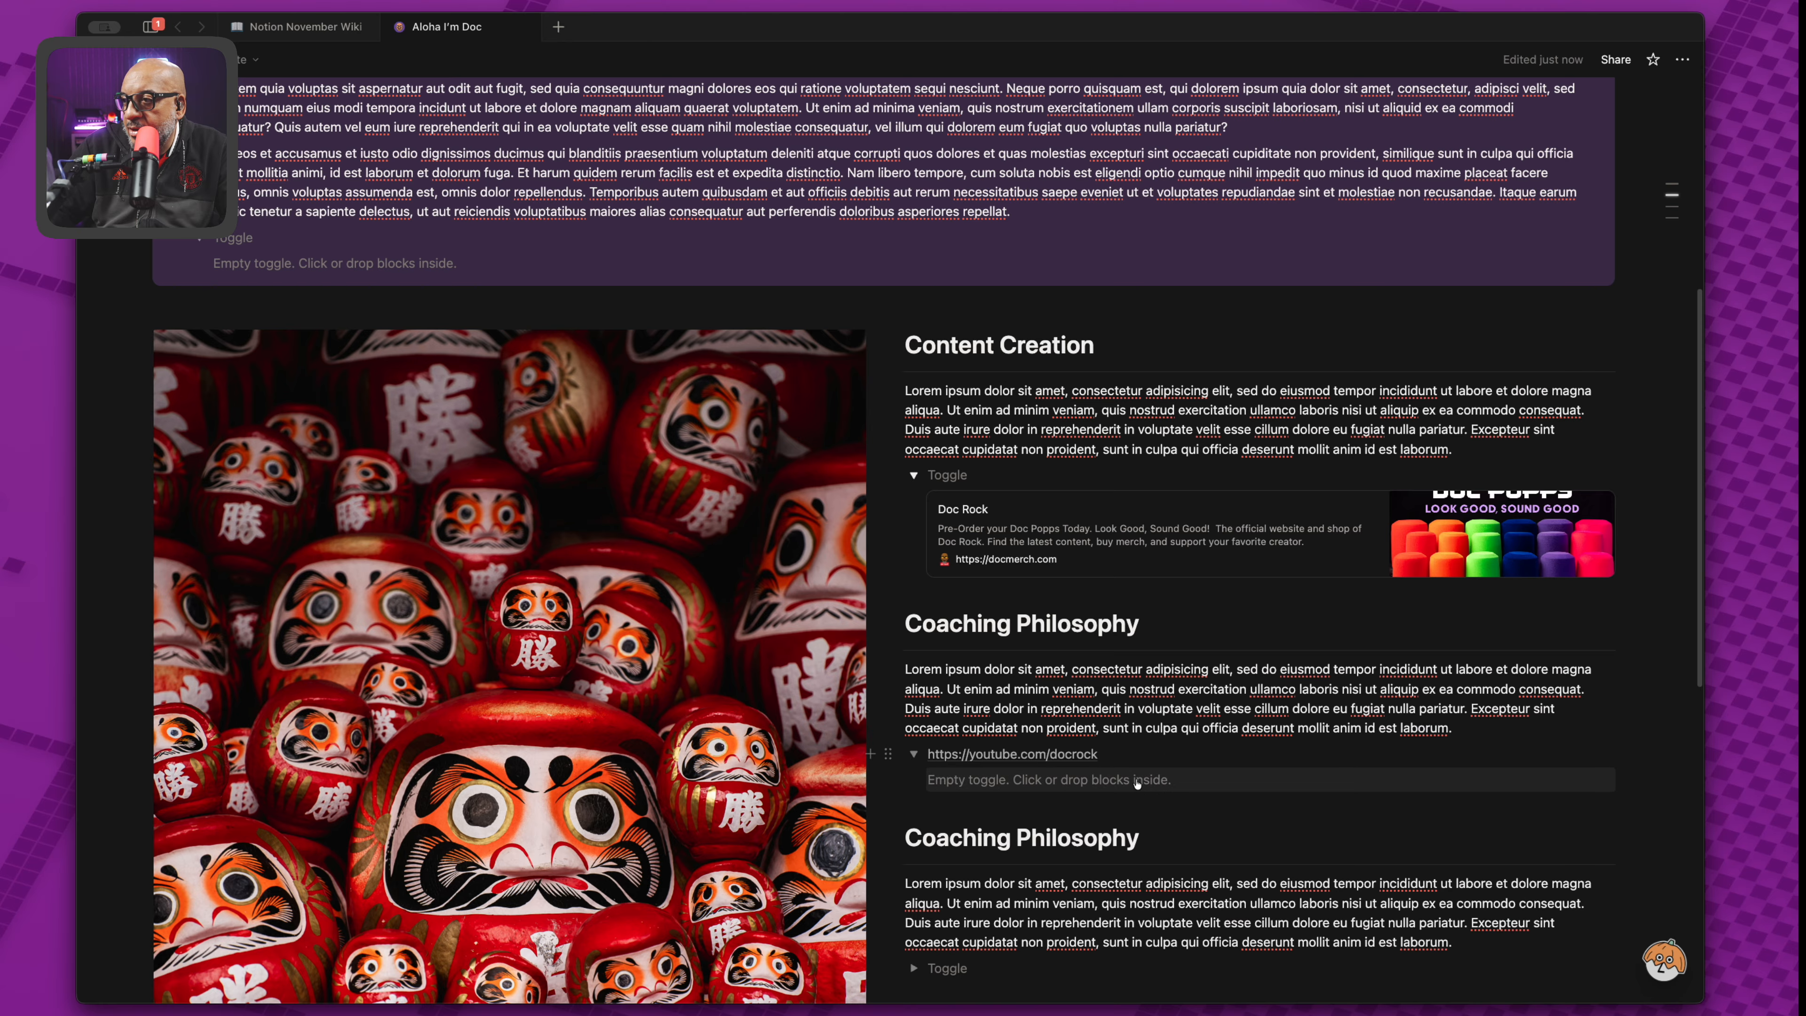
click(1133, 781)
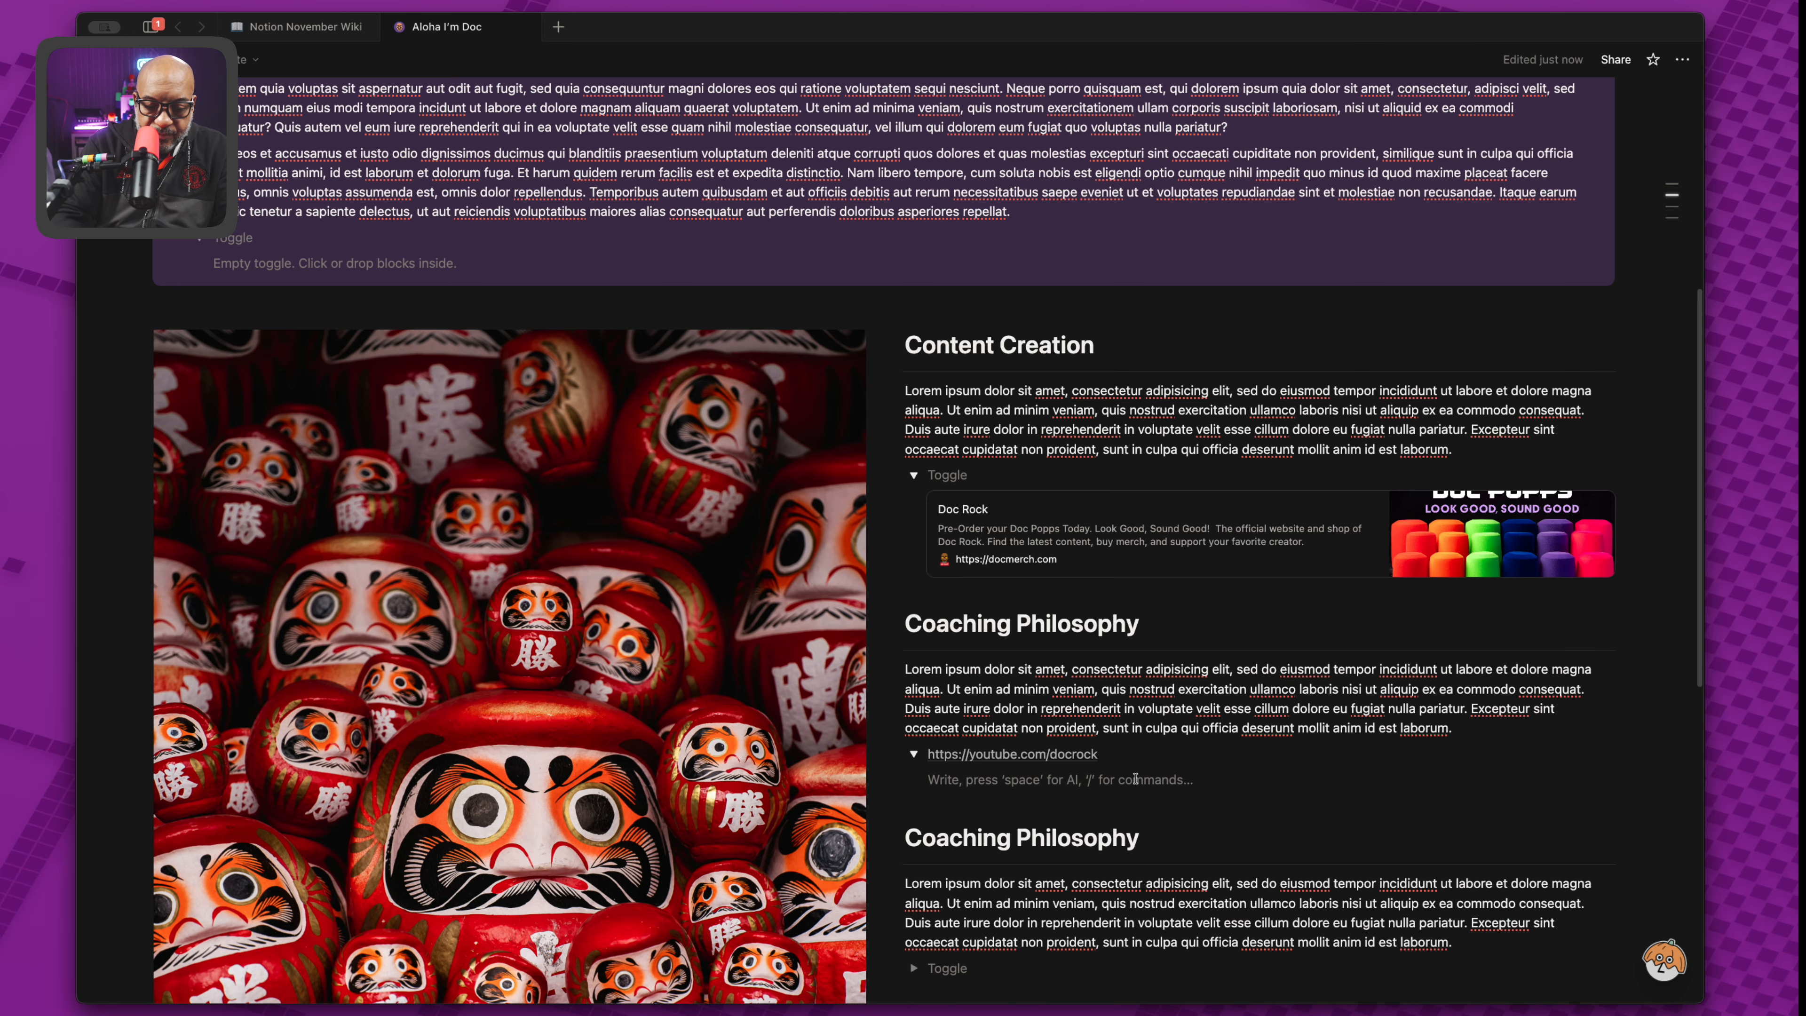
key(super+v)
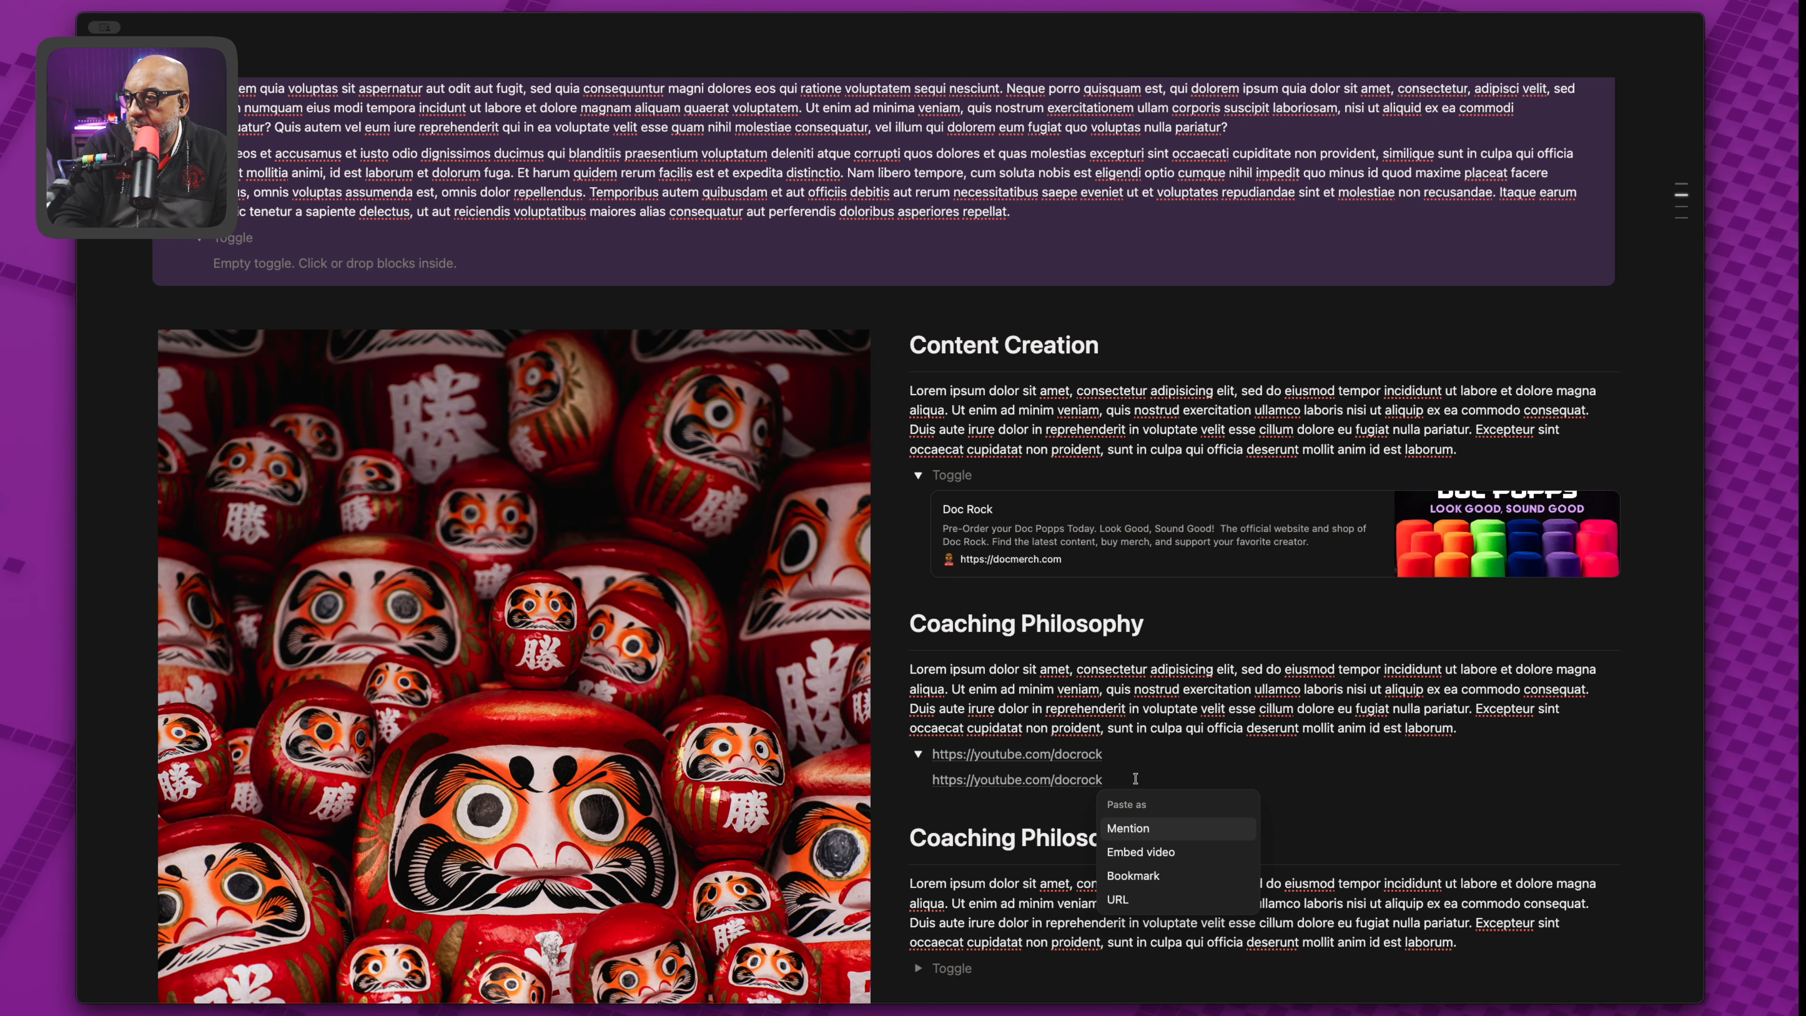
click(1145, 902)
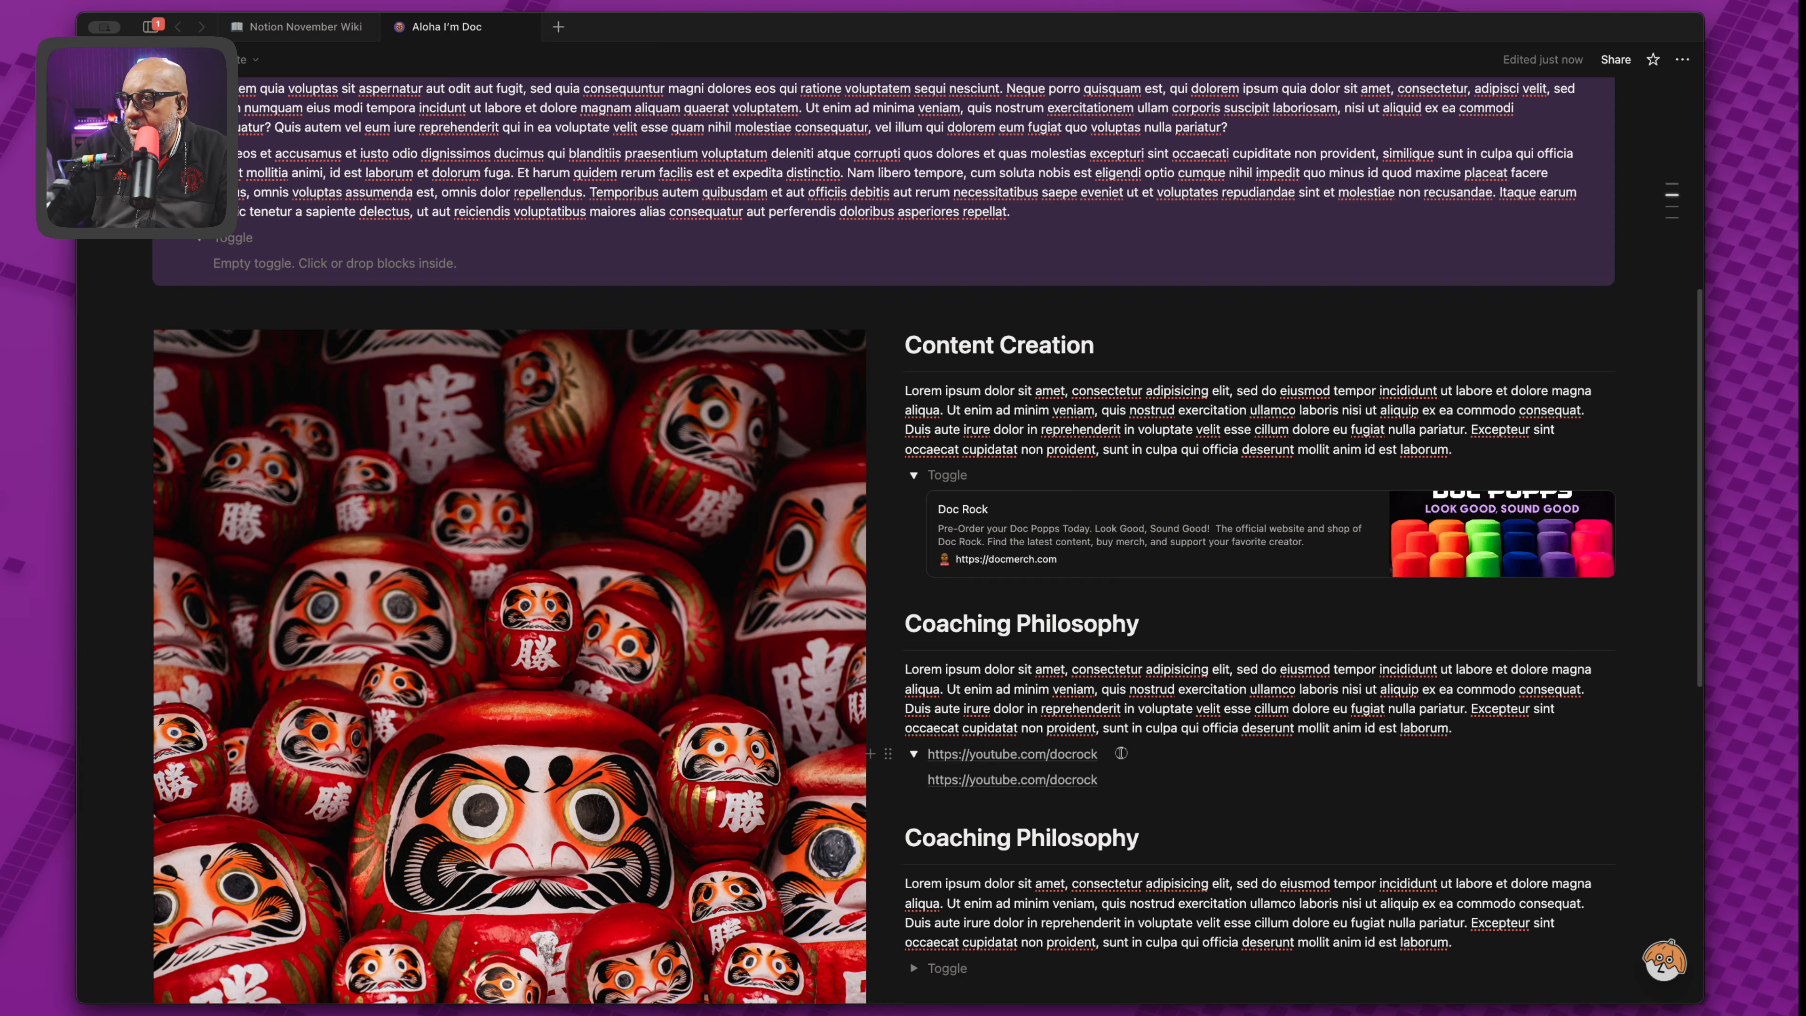
Retitle that toggle 'More Information' with a capital M and I.
drag(1098, 753, 925, 753)
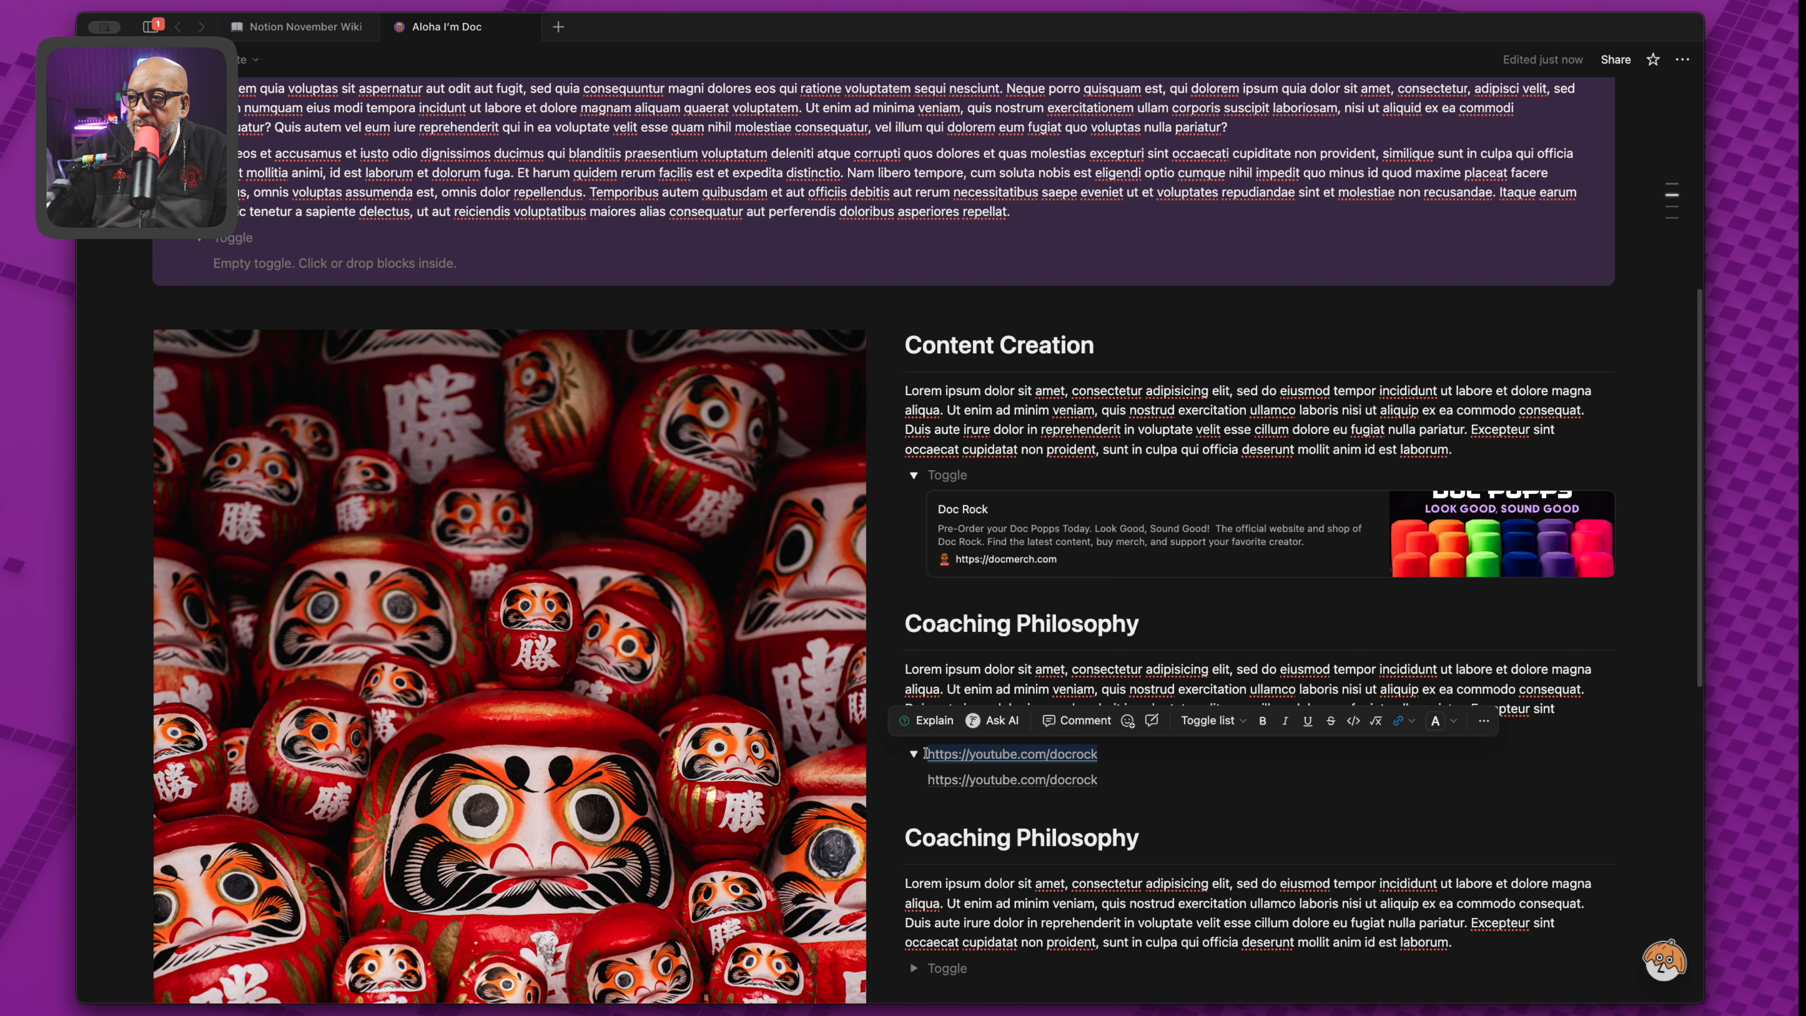
key(super+v)
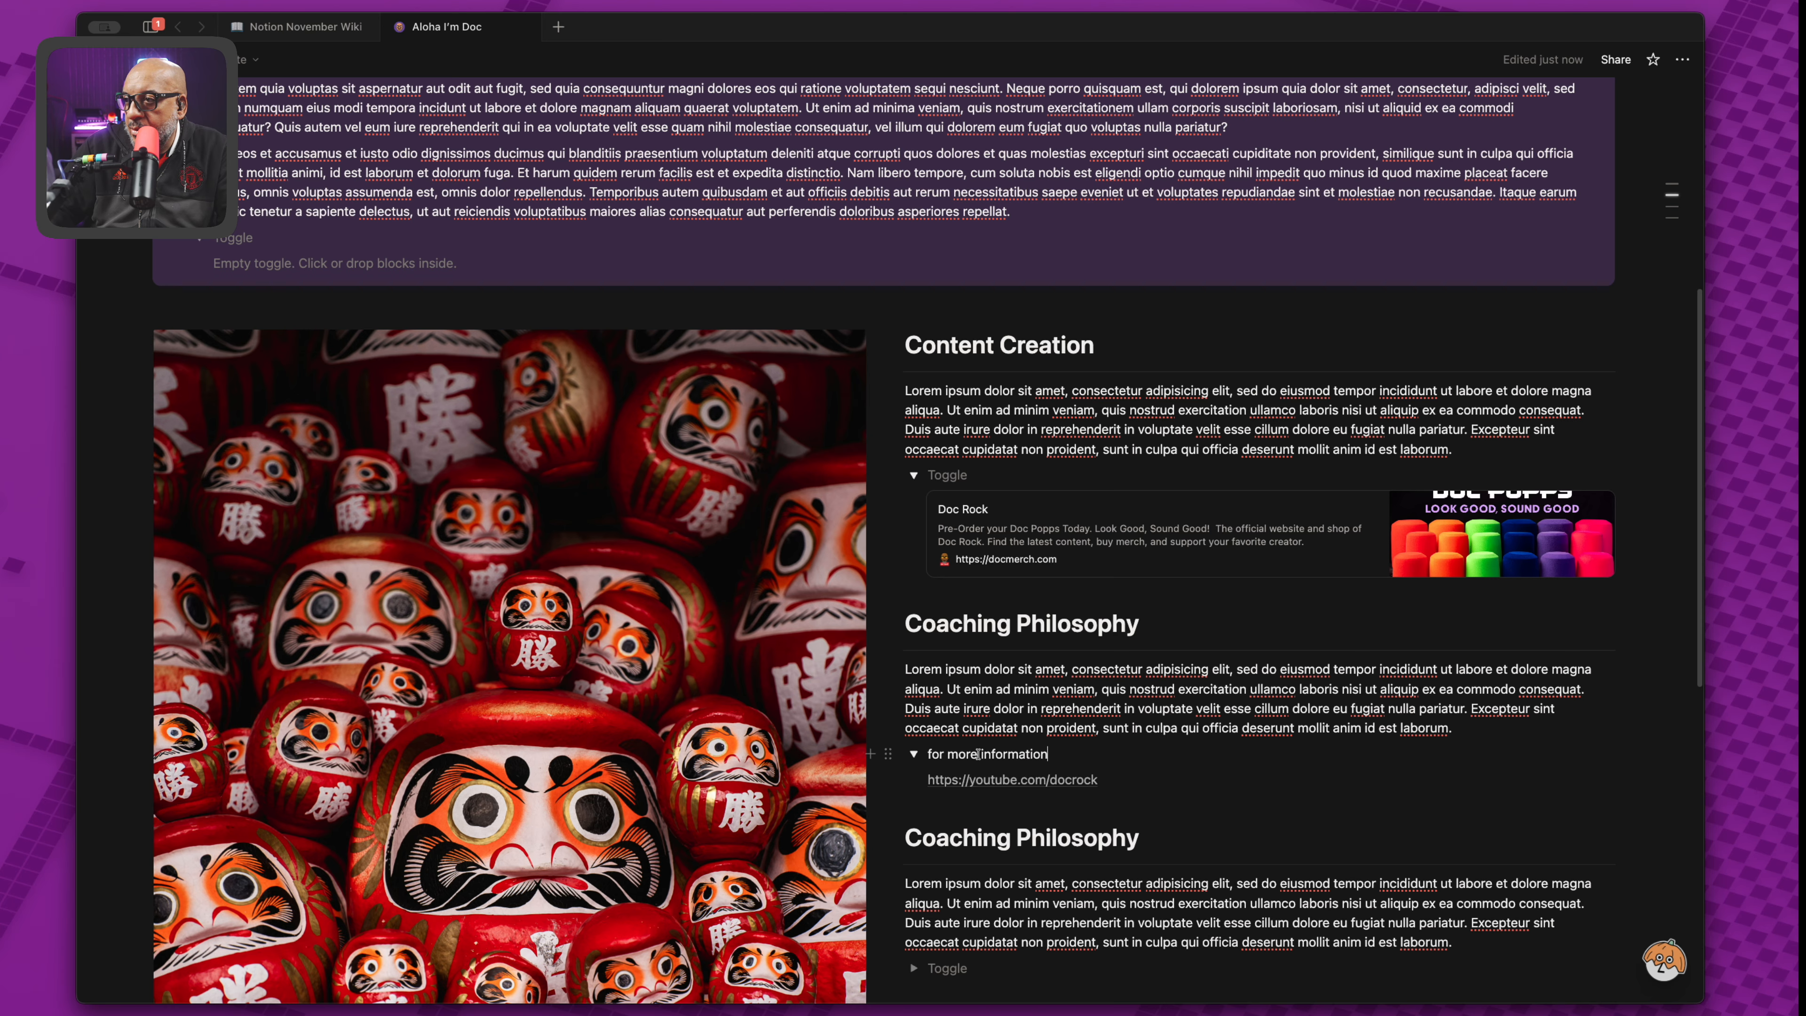
drag(953, 754, 928, 754)
text(M)
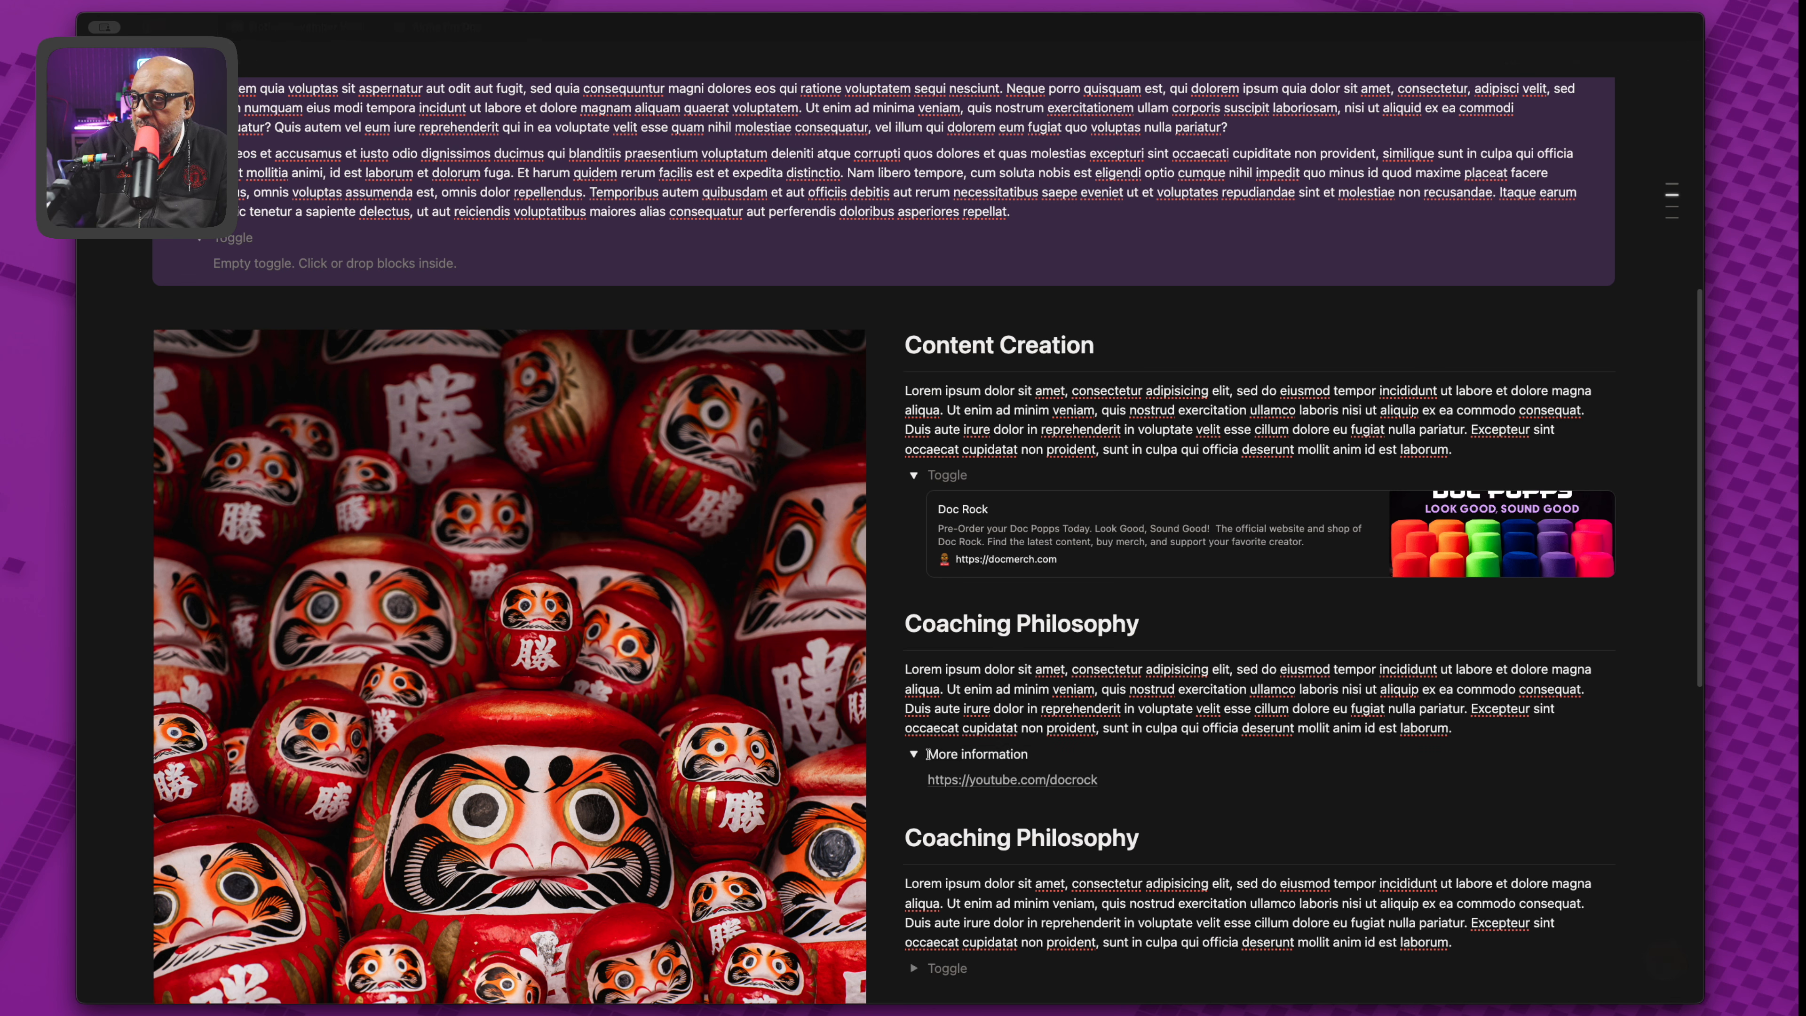
drag(959, 756, 964, 756)
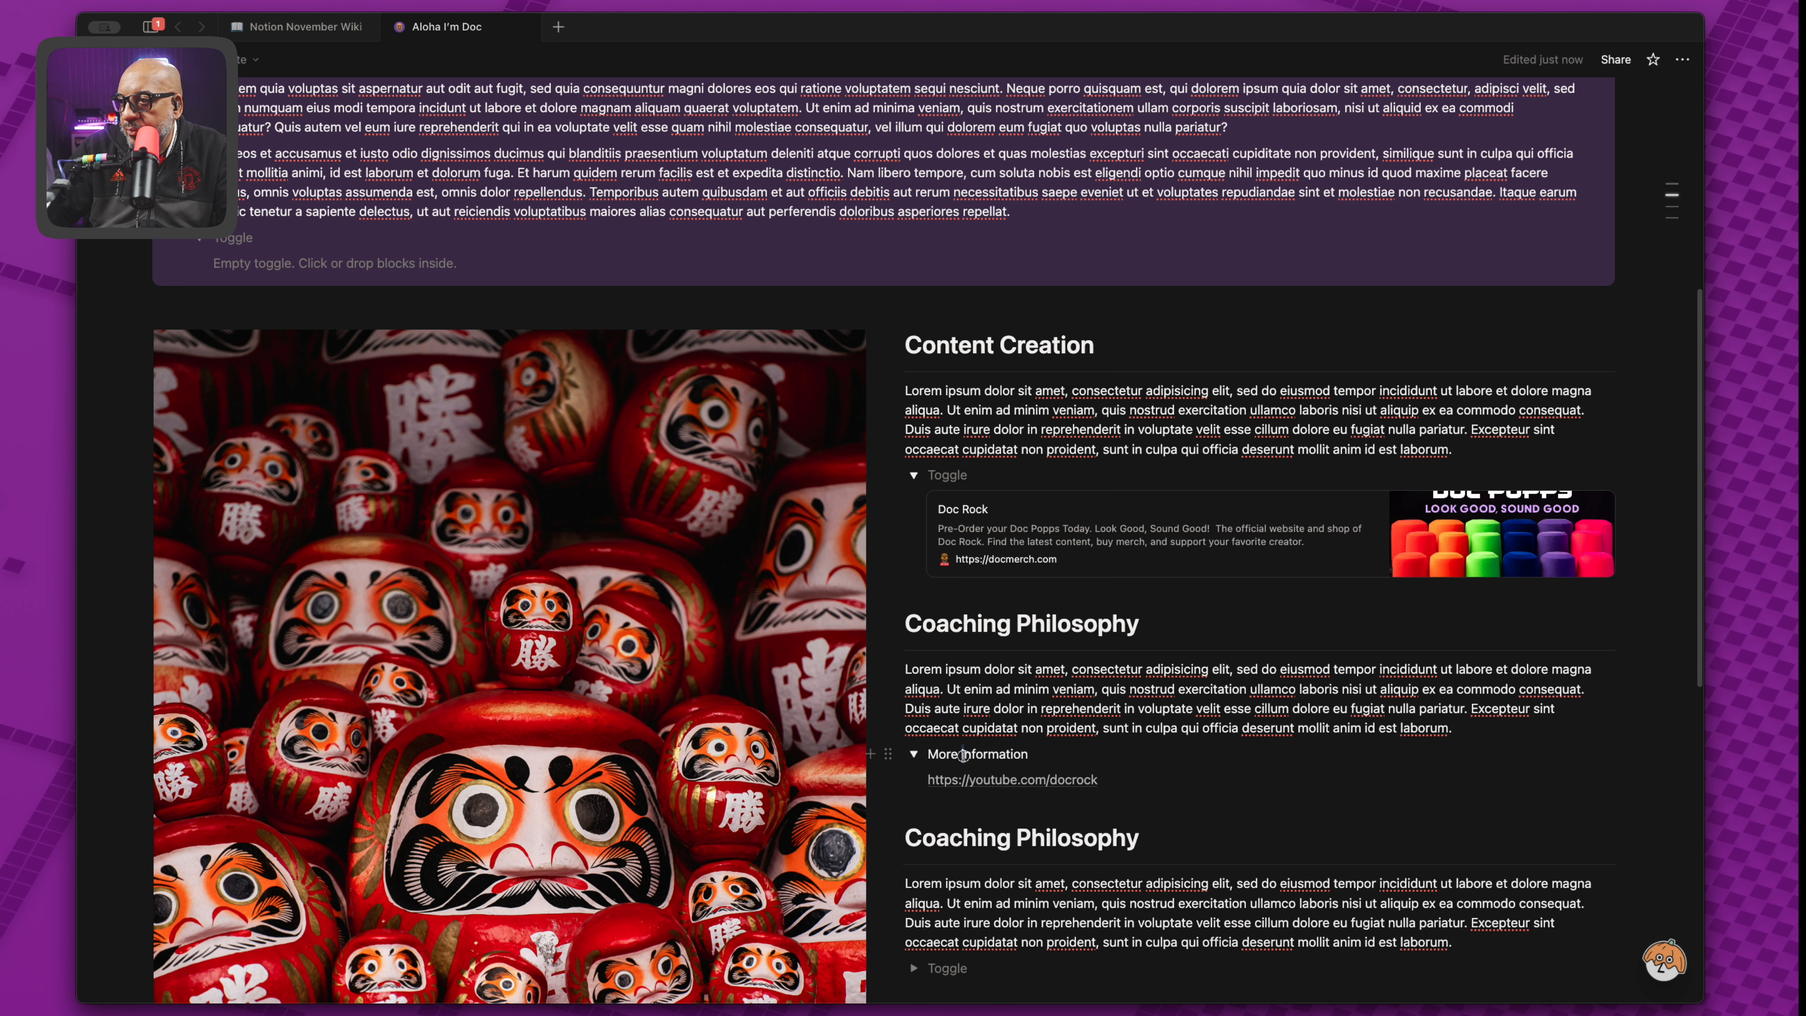
mouse_move(1010, 788)
text(I)
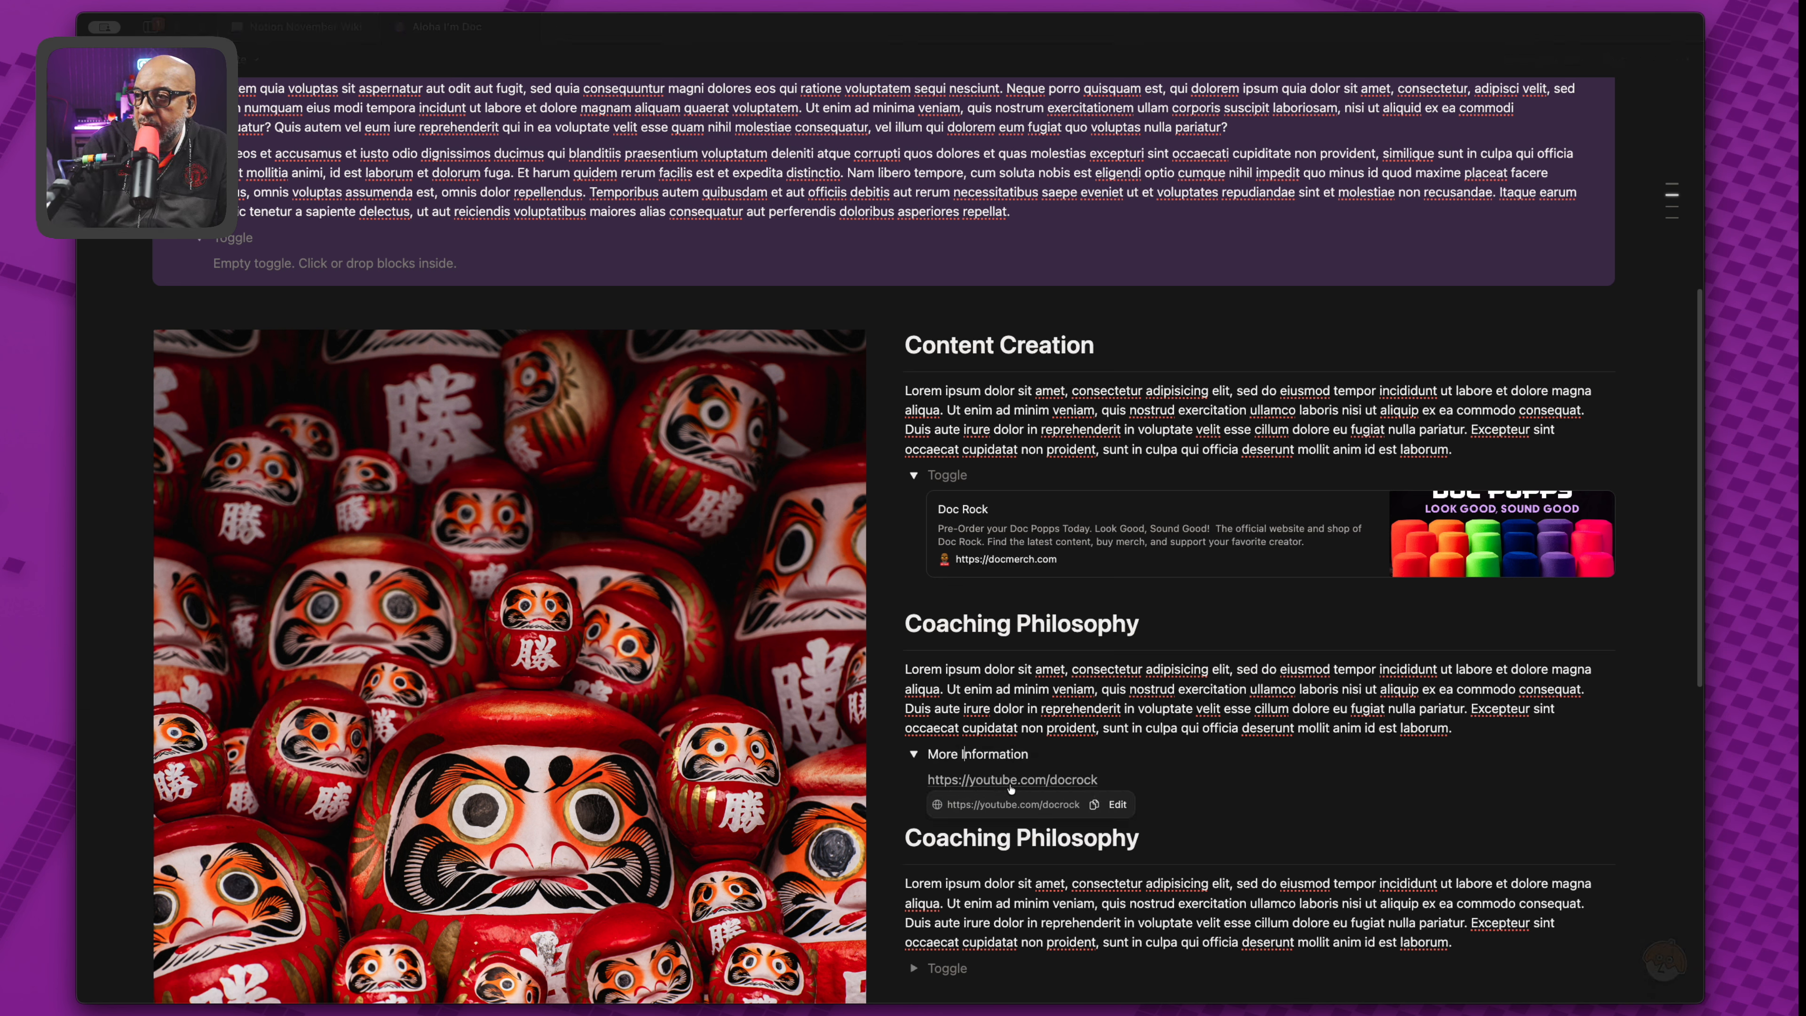
drag(928, 753, 1035, 754)
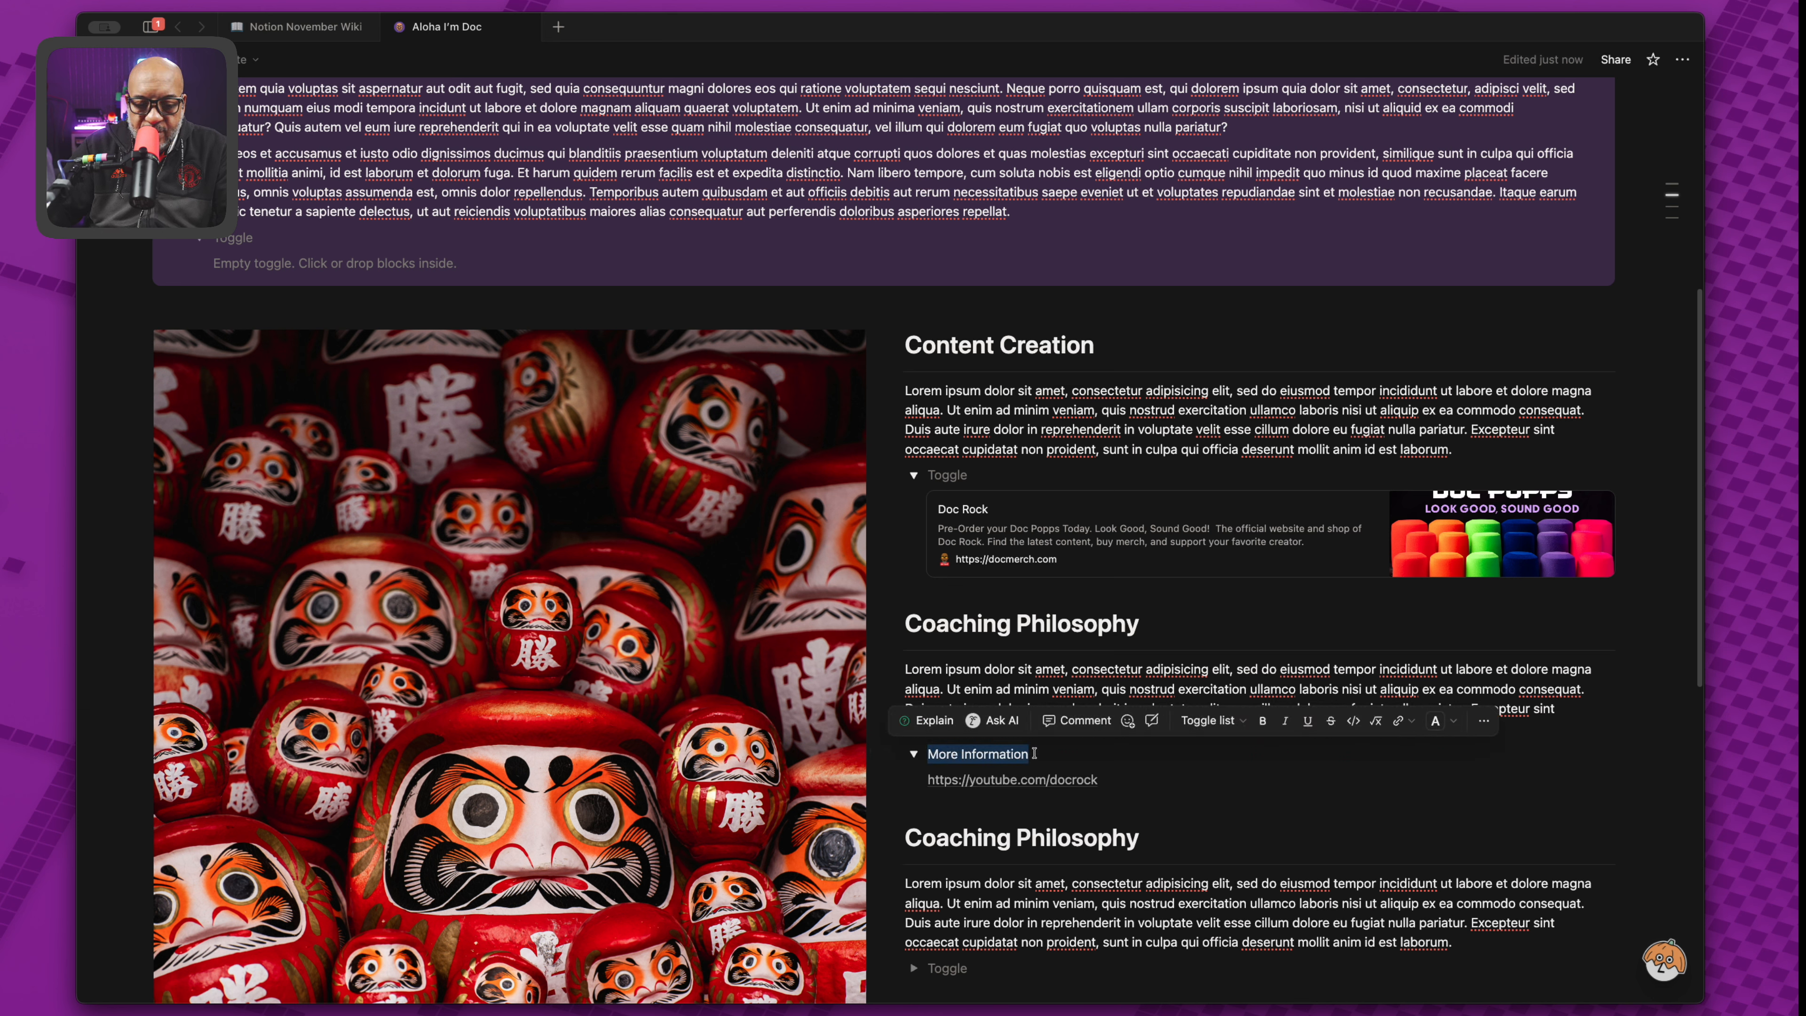
Paste 'More Information' as the title of the two remaining empty toggles.
click(949, 472)
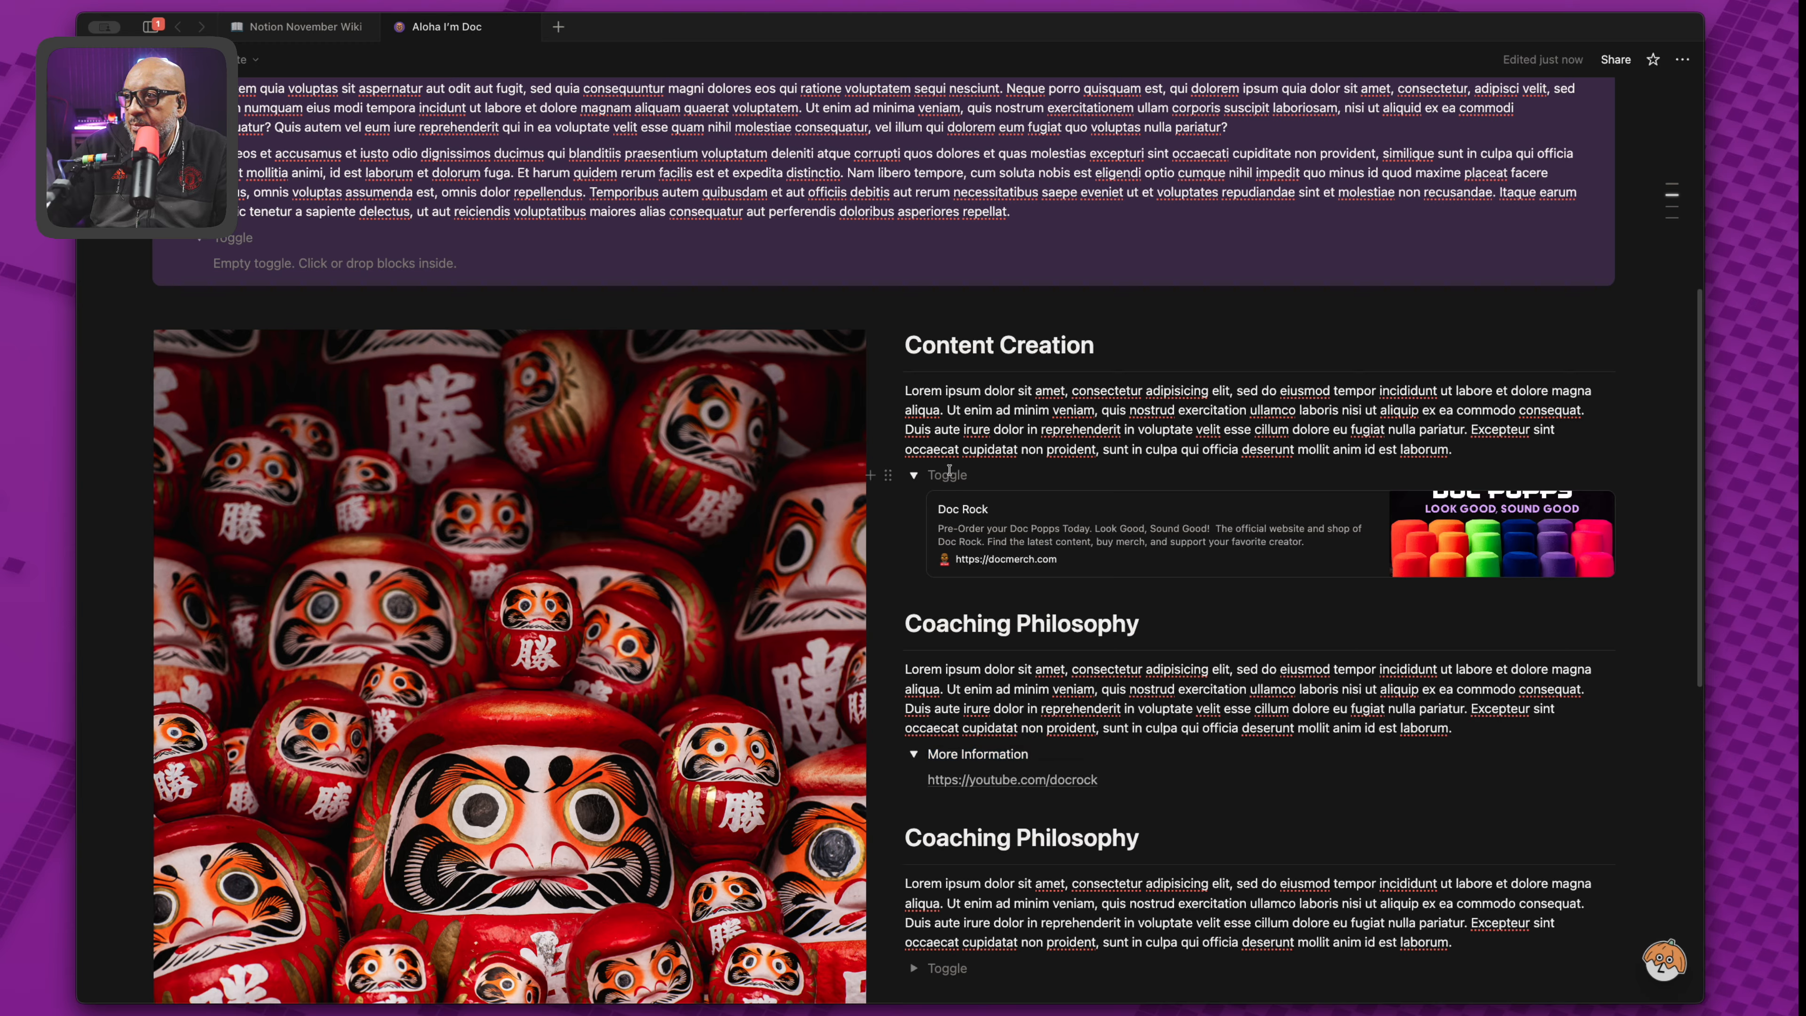
key(super+v)
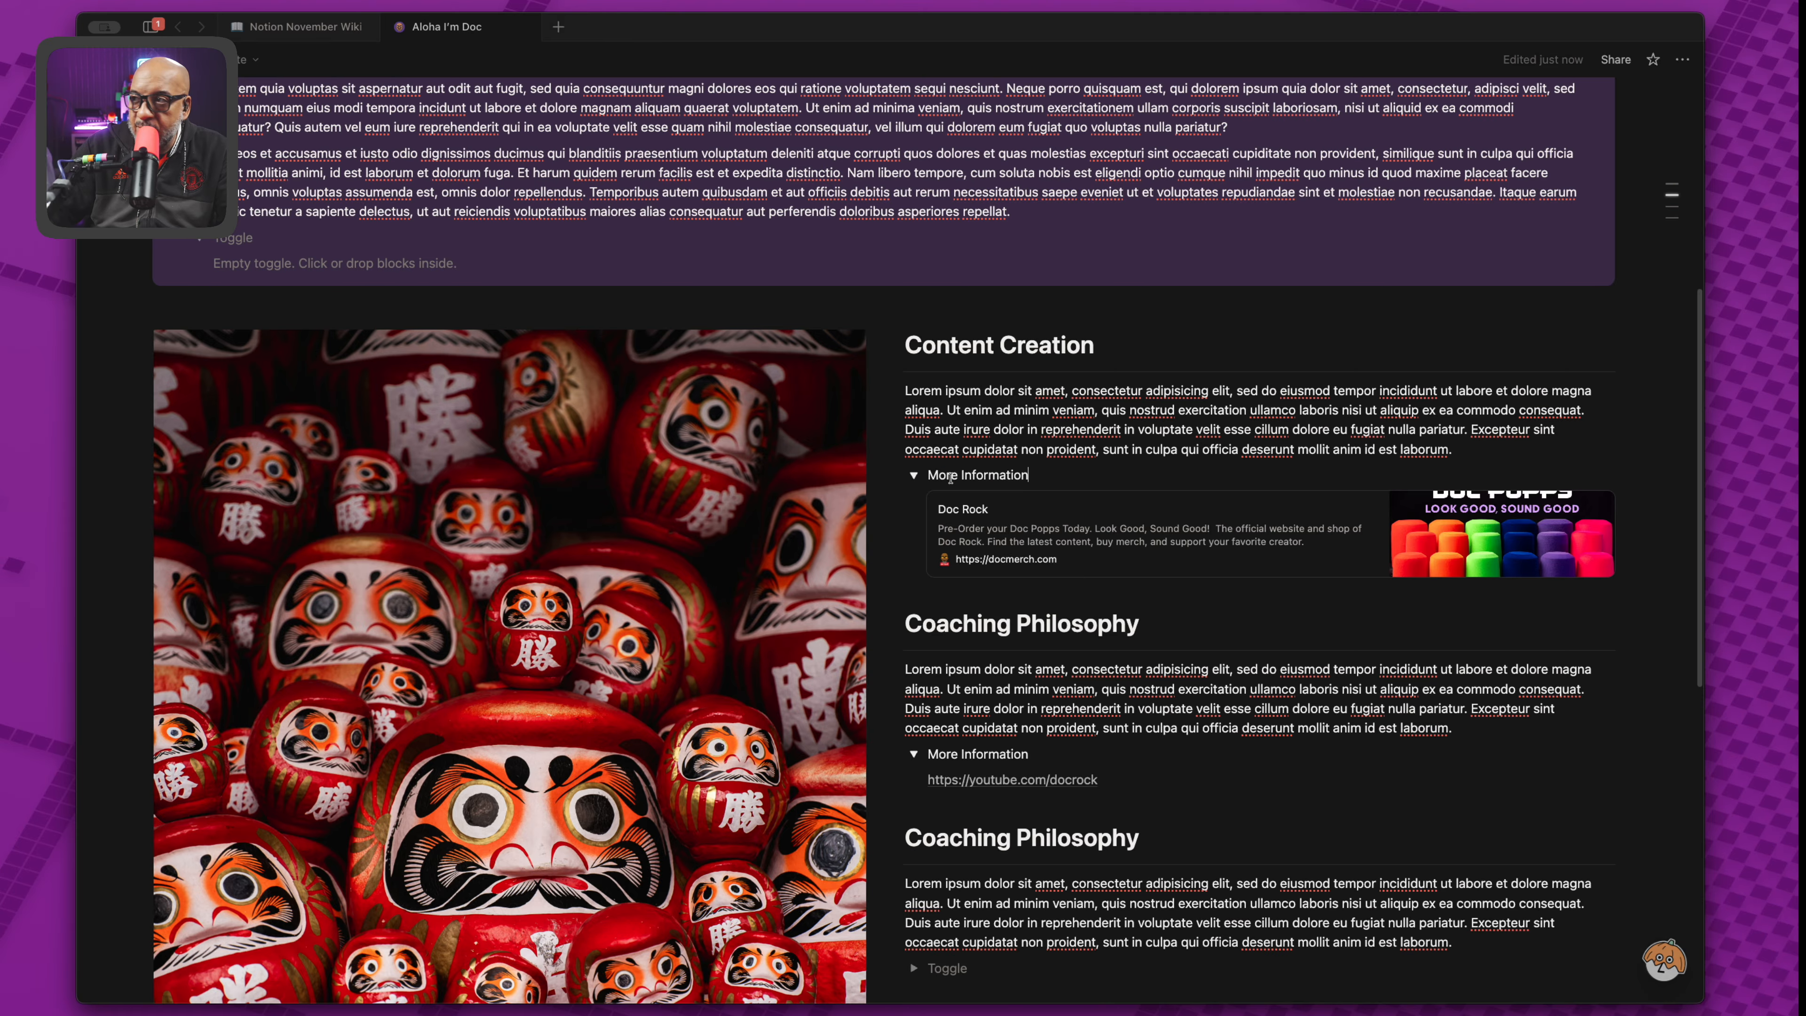
scroll(1099, 786, down, 3)
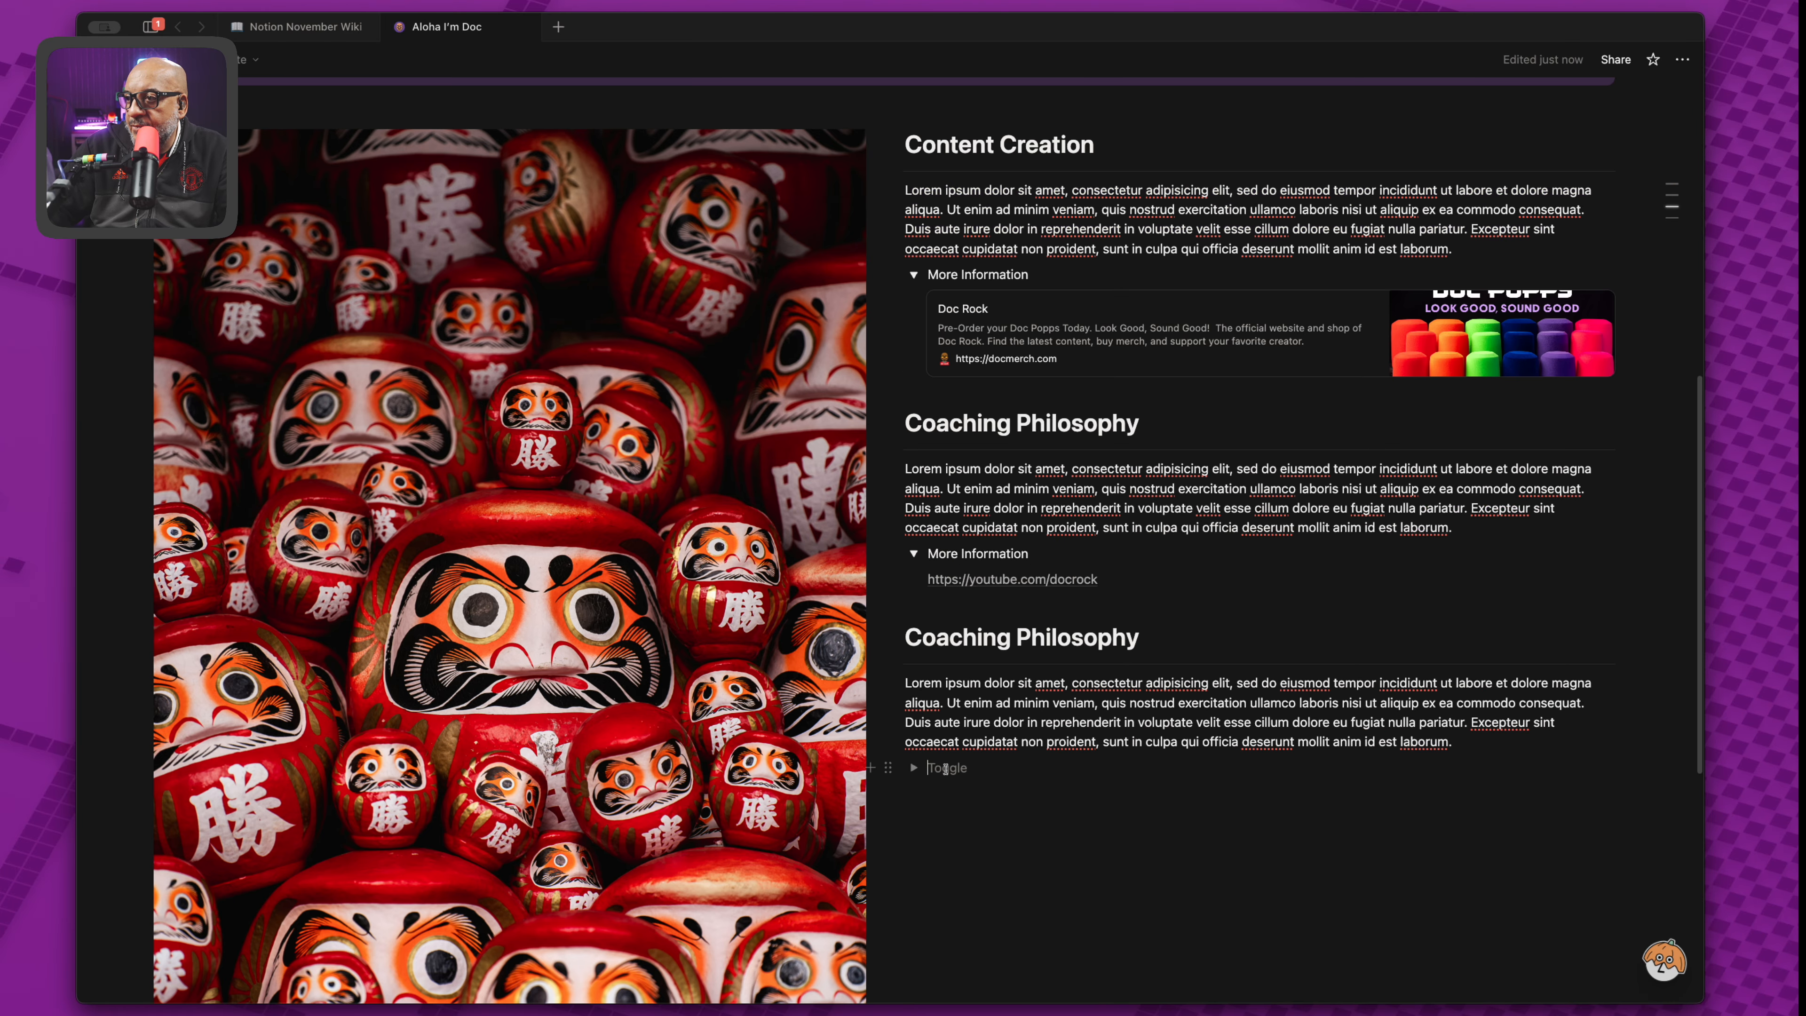
key(super+v)
key(Return)
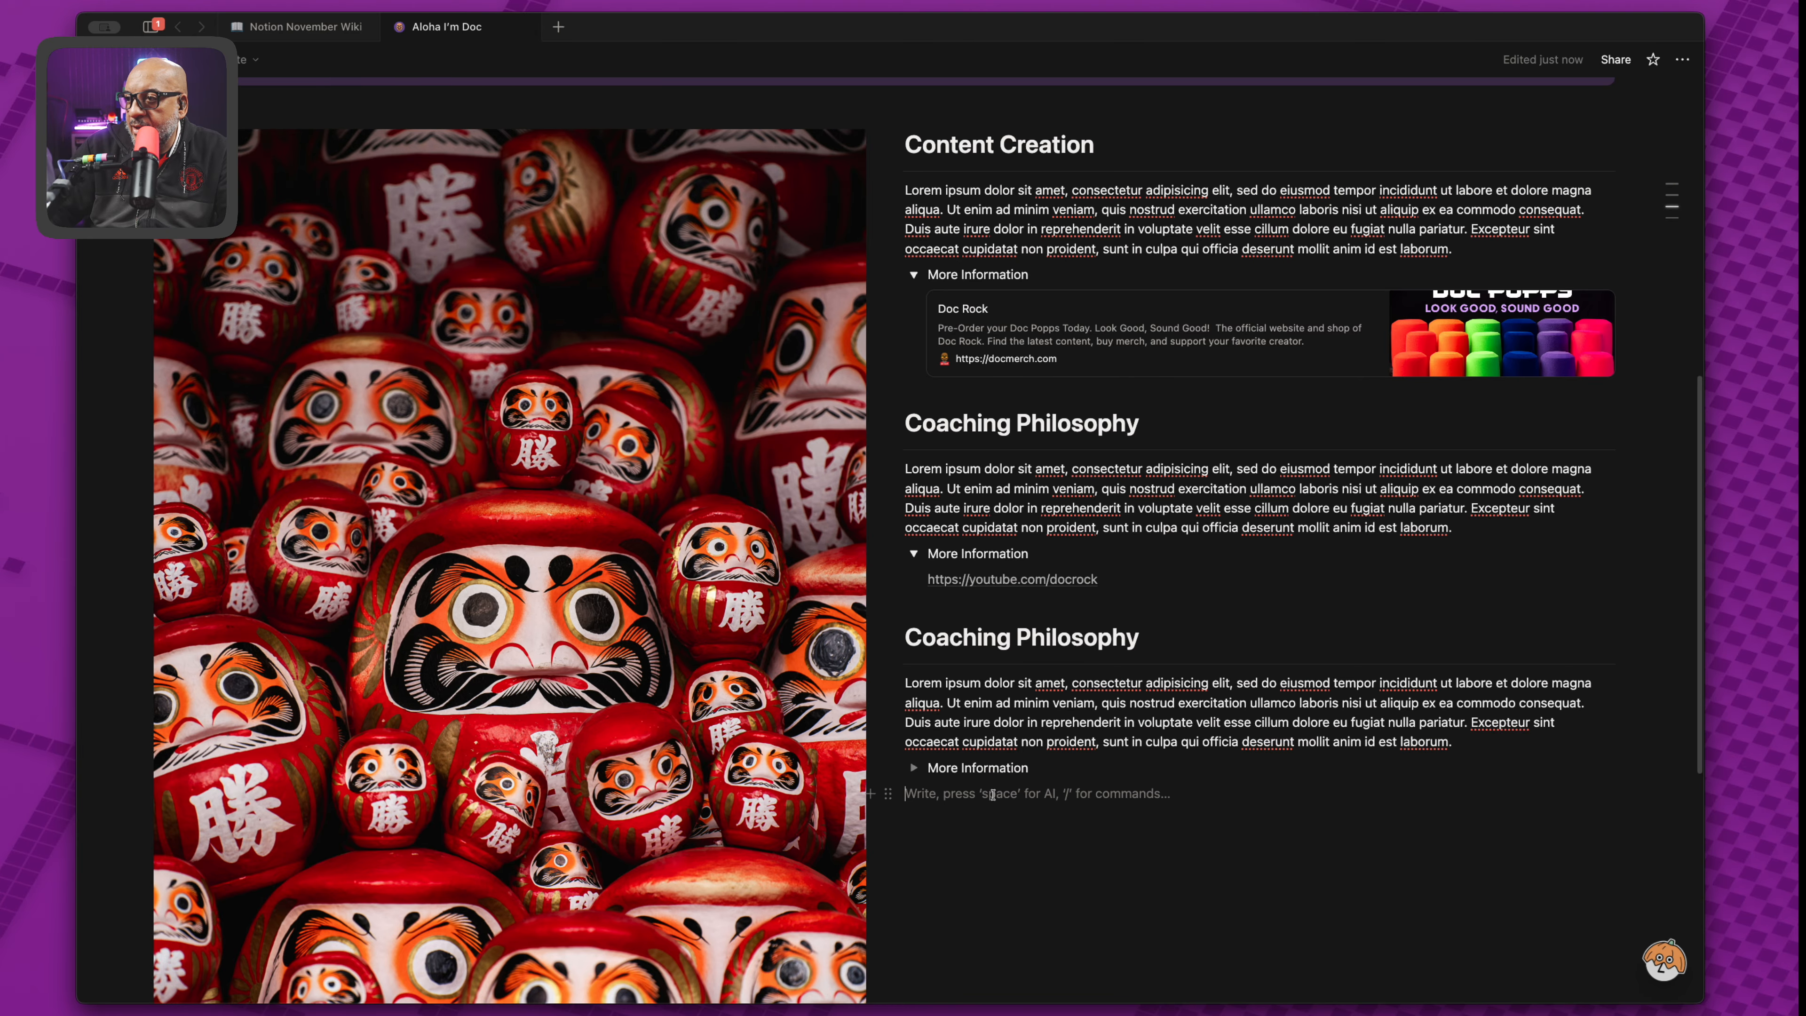
Fill the last toggle with lorem ipsum paragraphs.
click(913, 767)
click(988, 795)
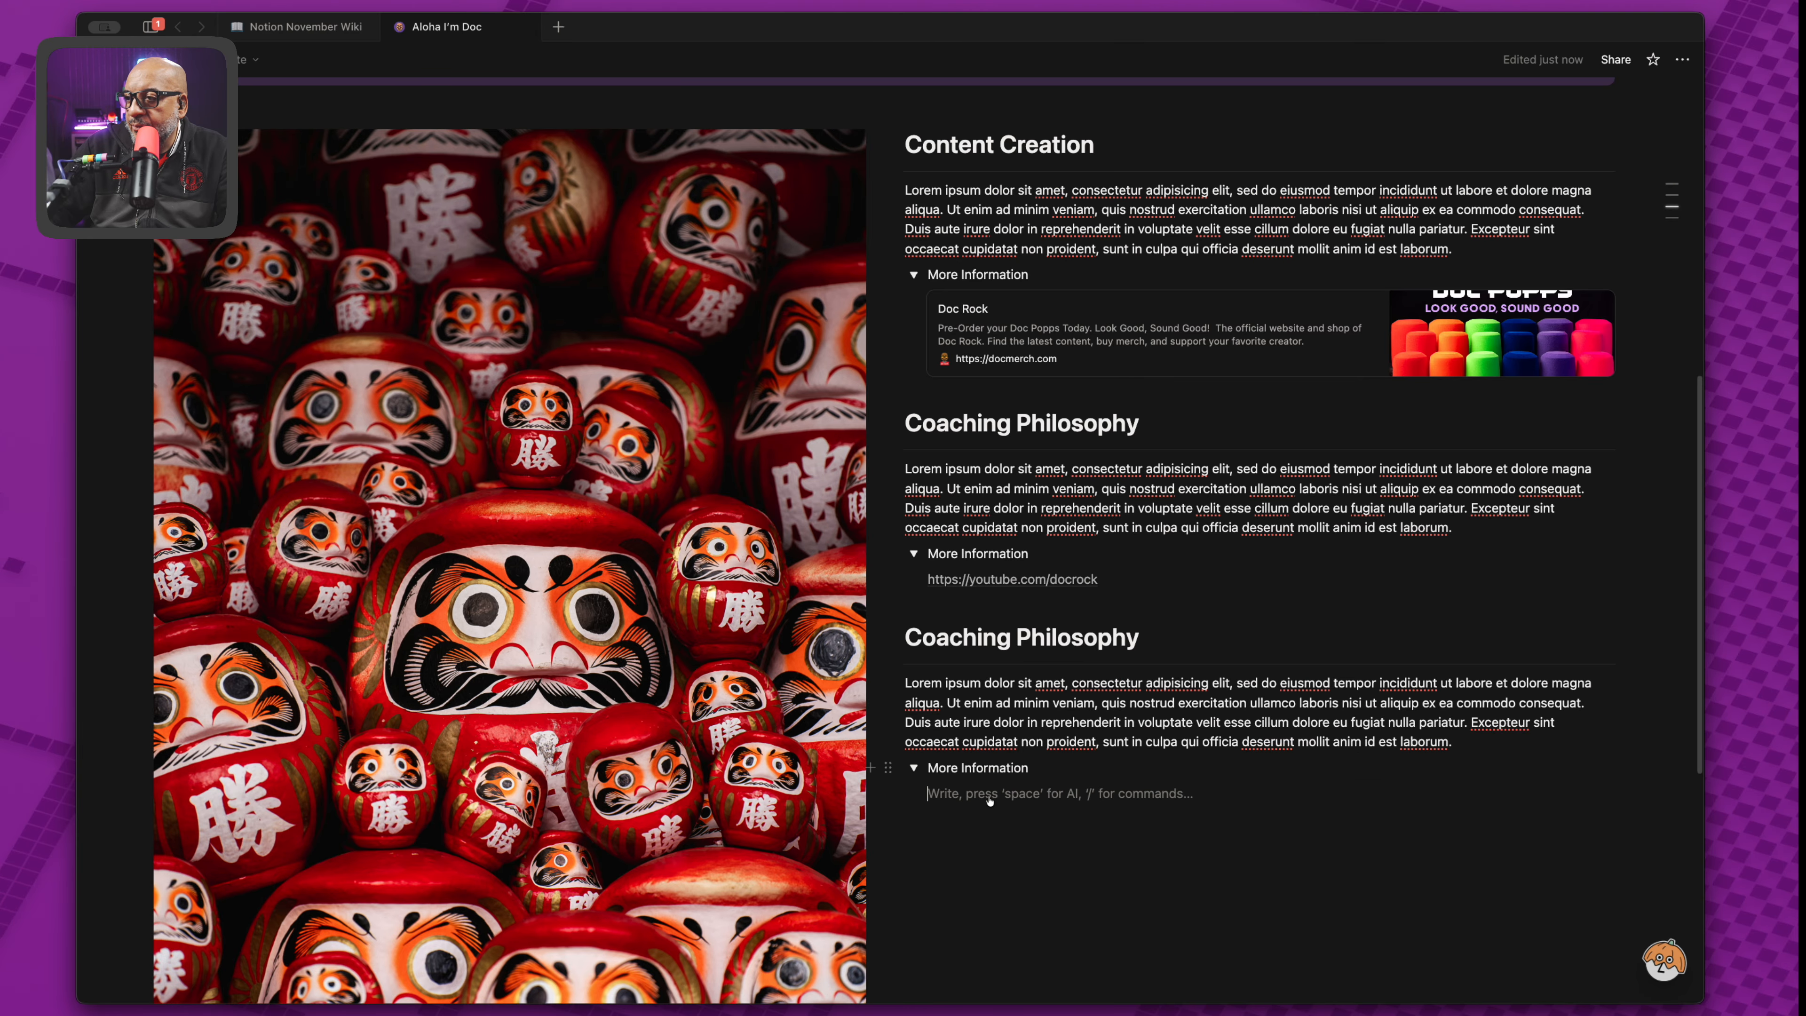
text(lorem)
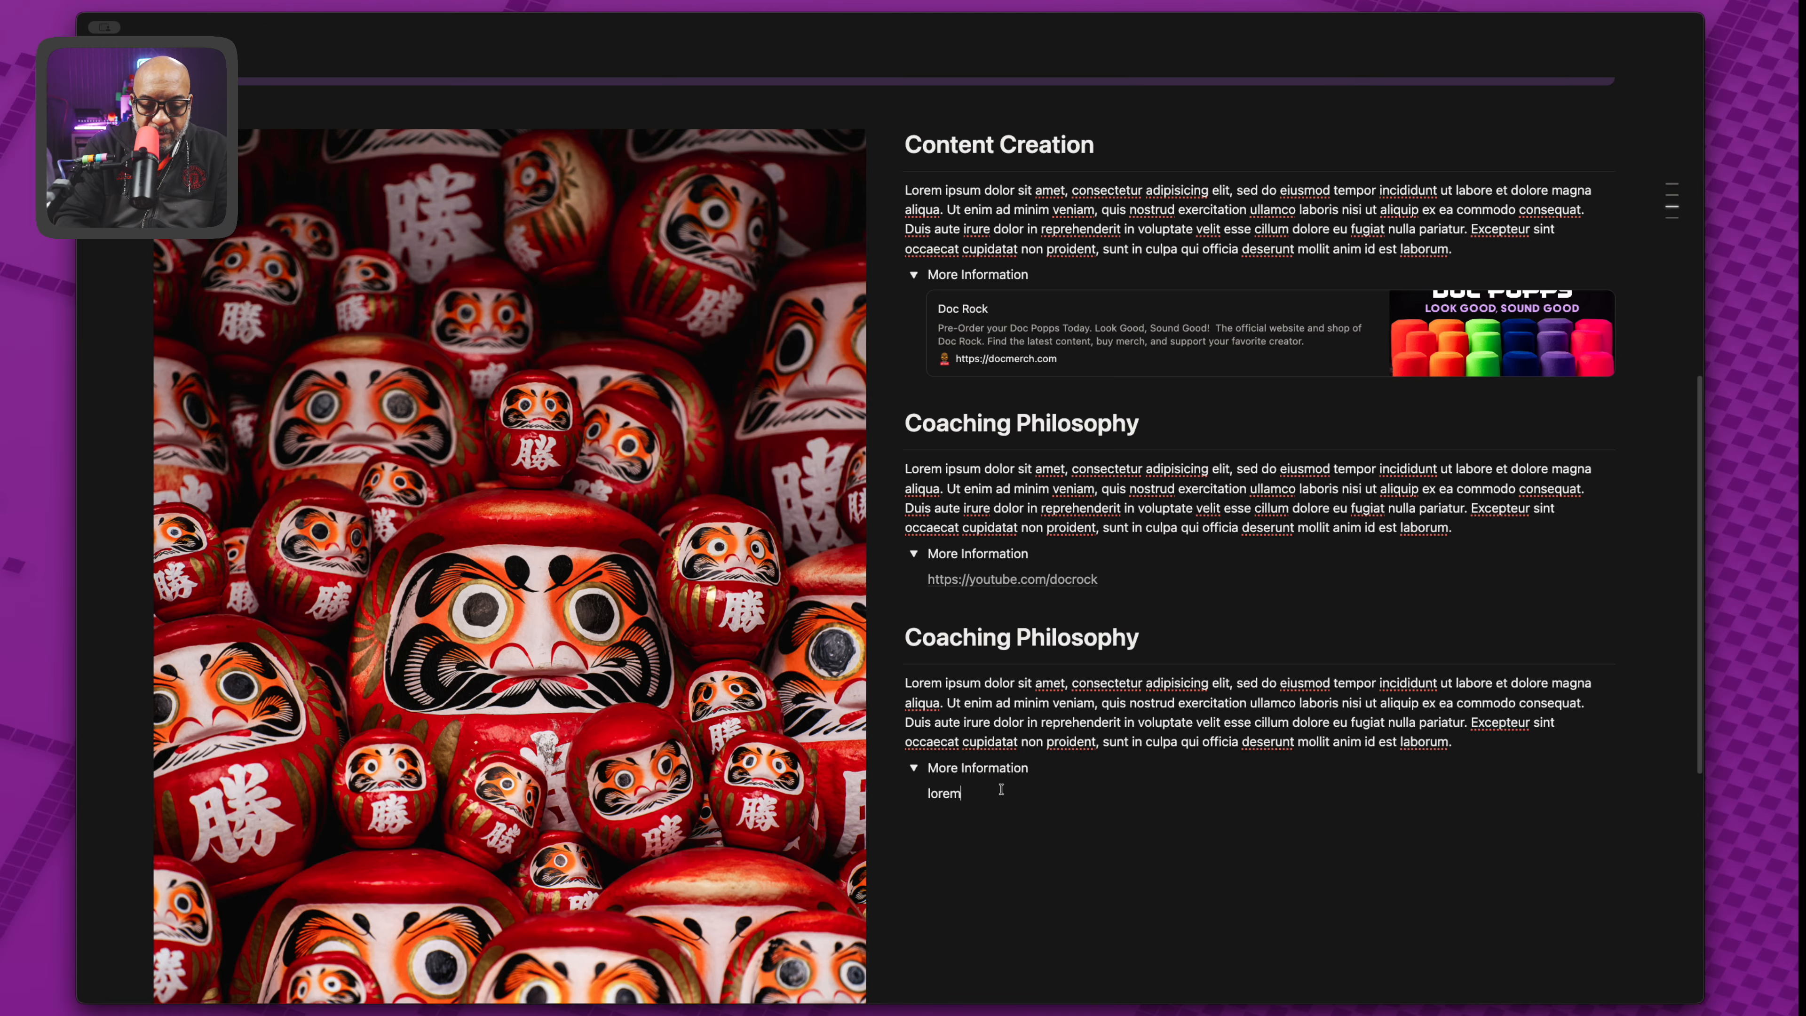
key(super+v)
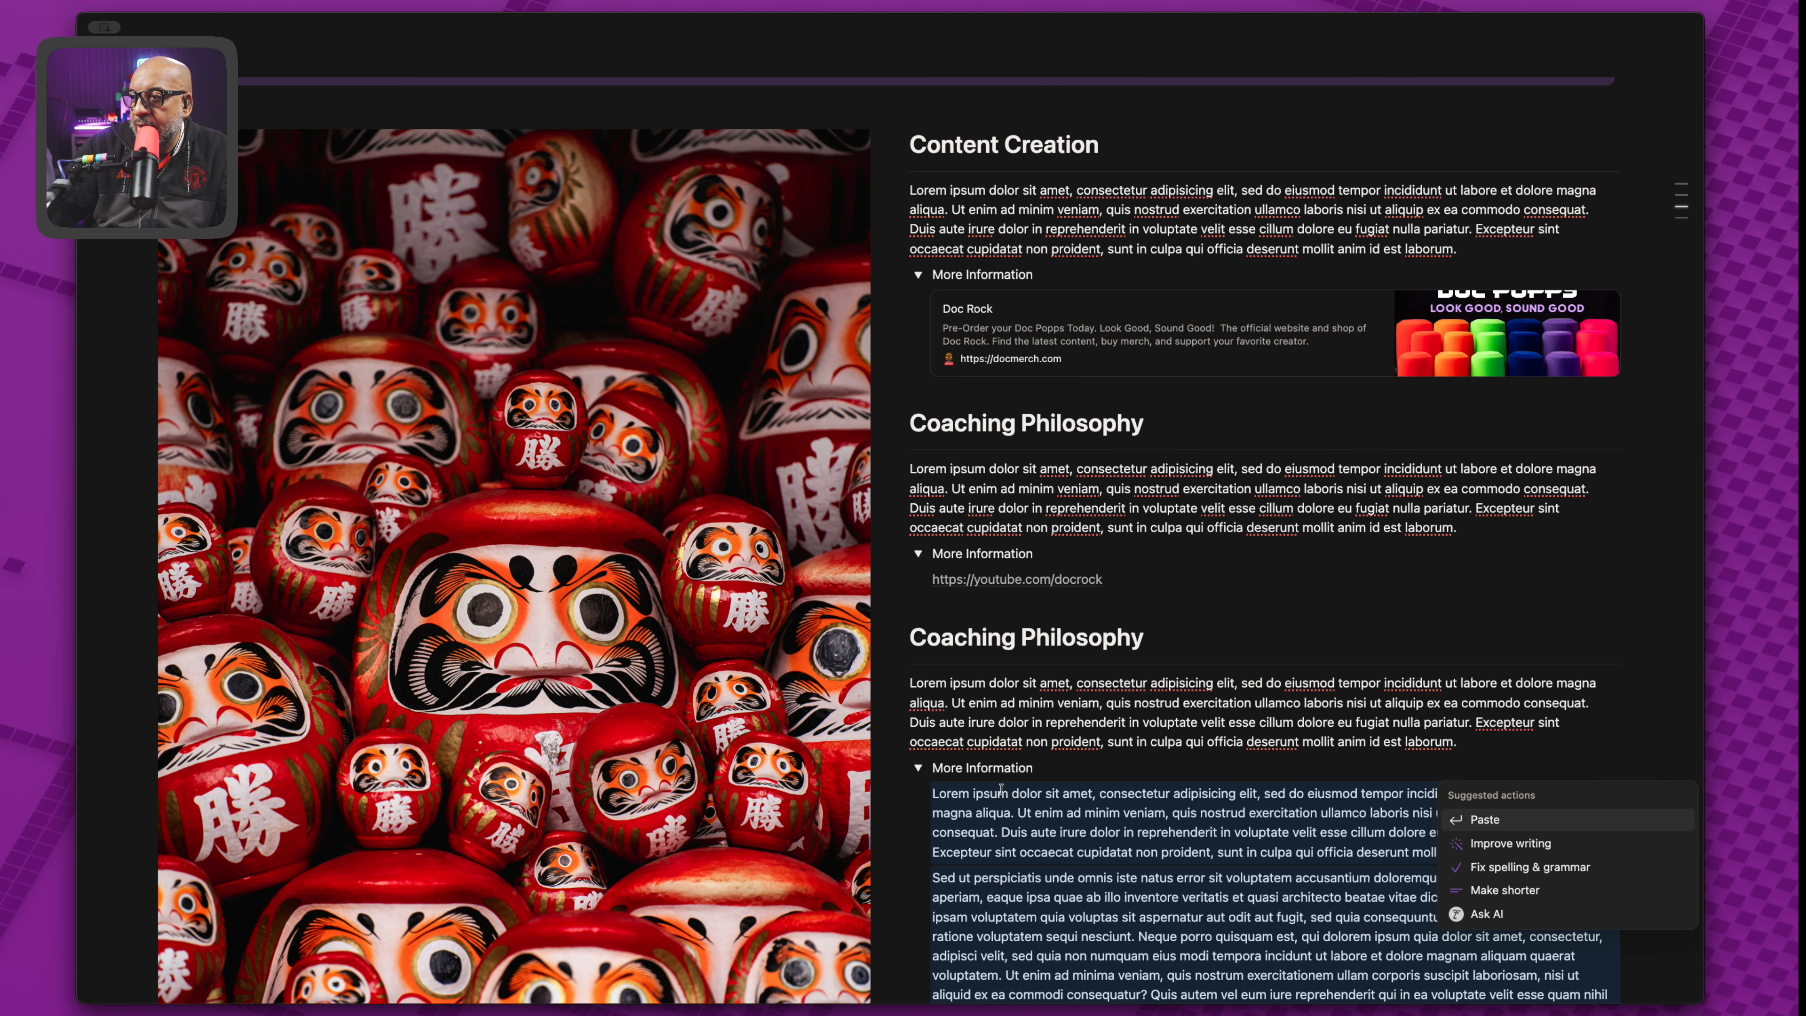
Test collapsing and expanding all three toggles, leaving the last one collapsed.
click(918, 768)
click(921, 769)
click(920, 769)
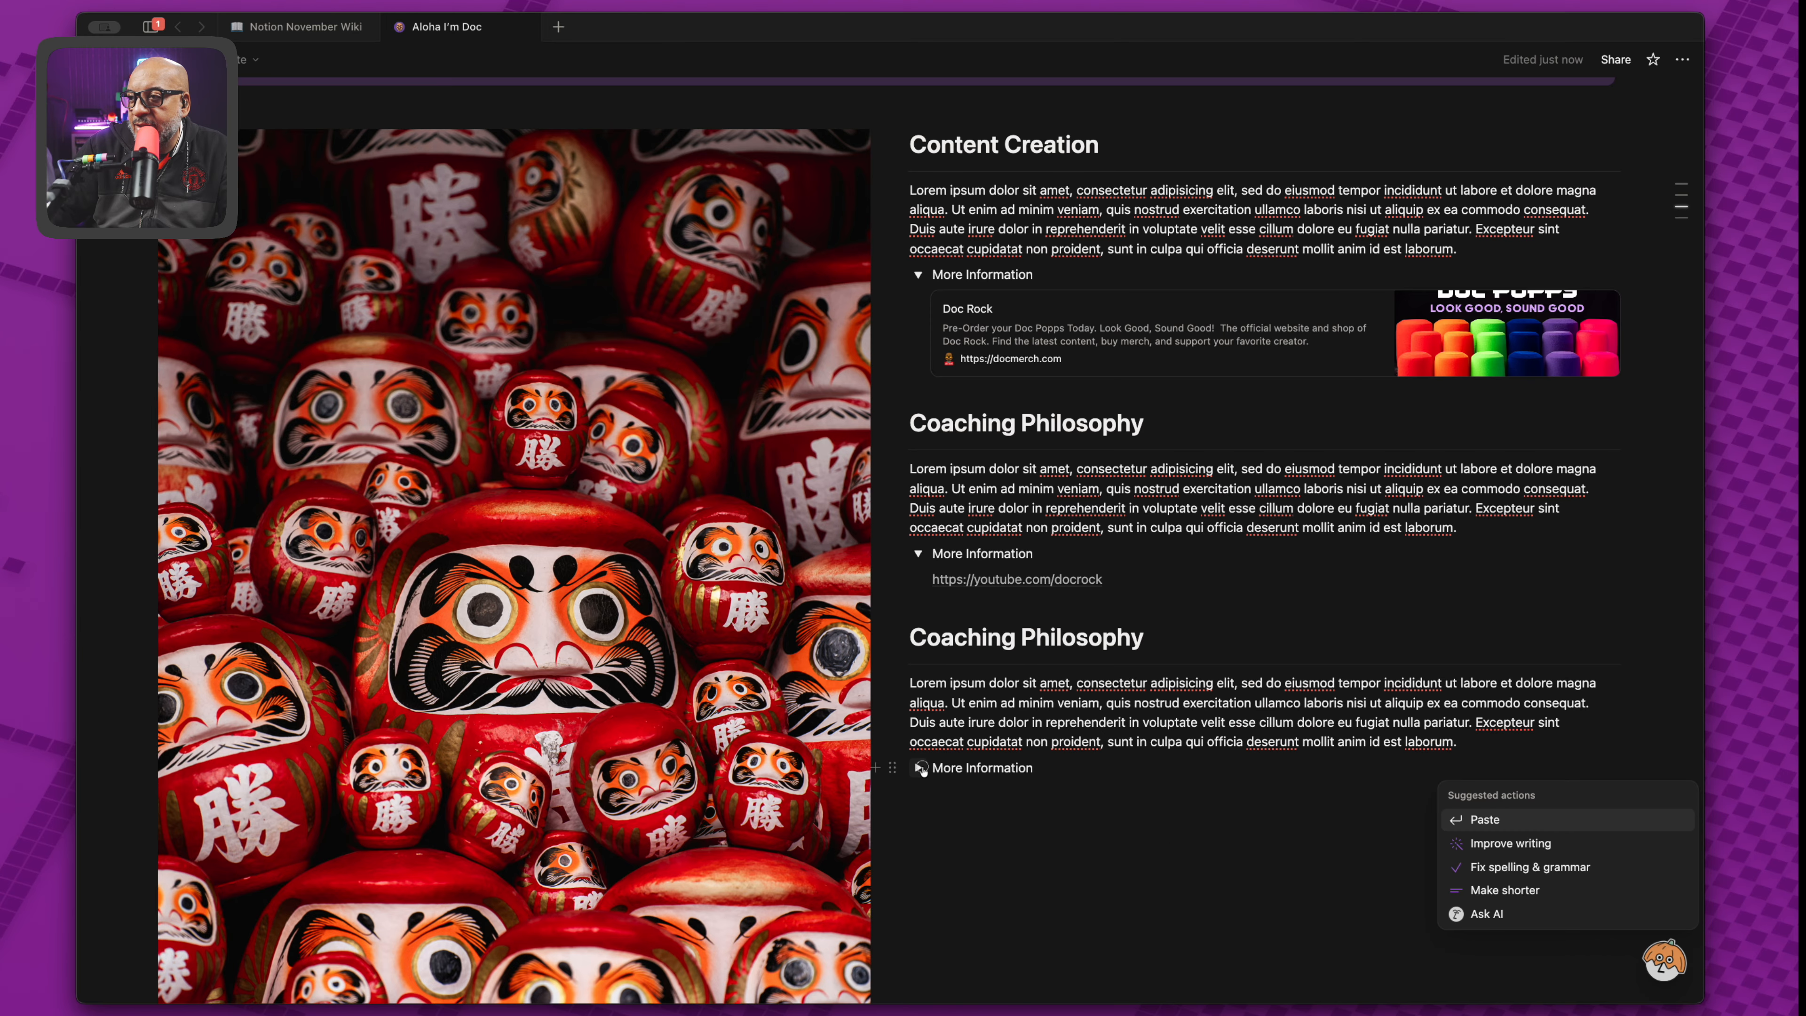
click(919, 768)
click(920, 769)
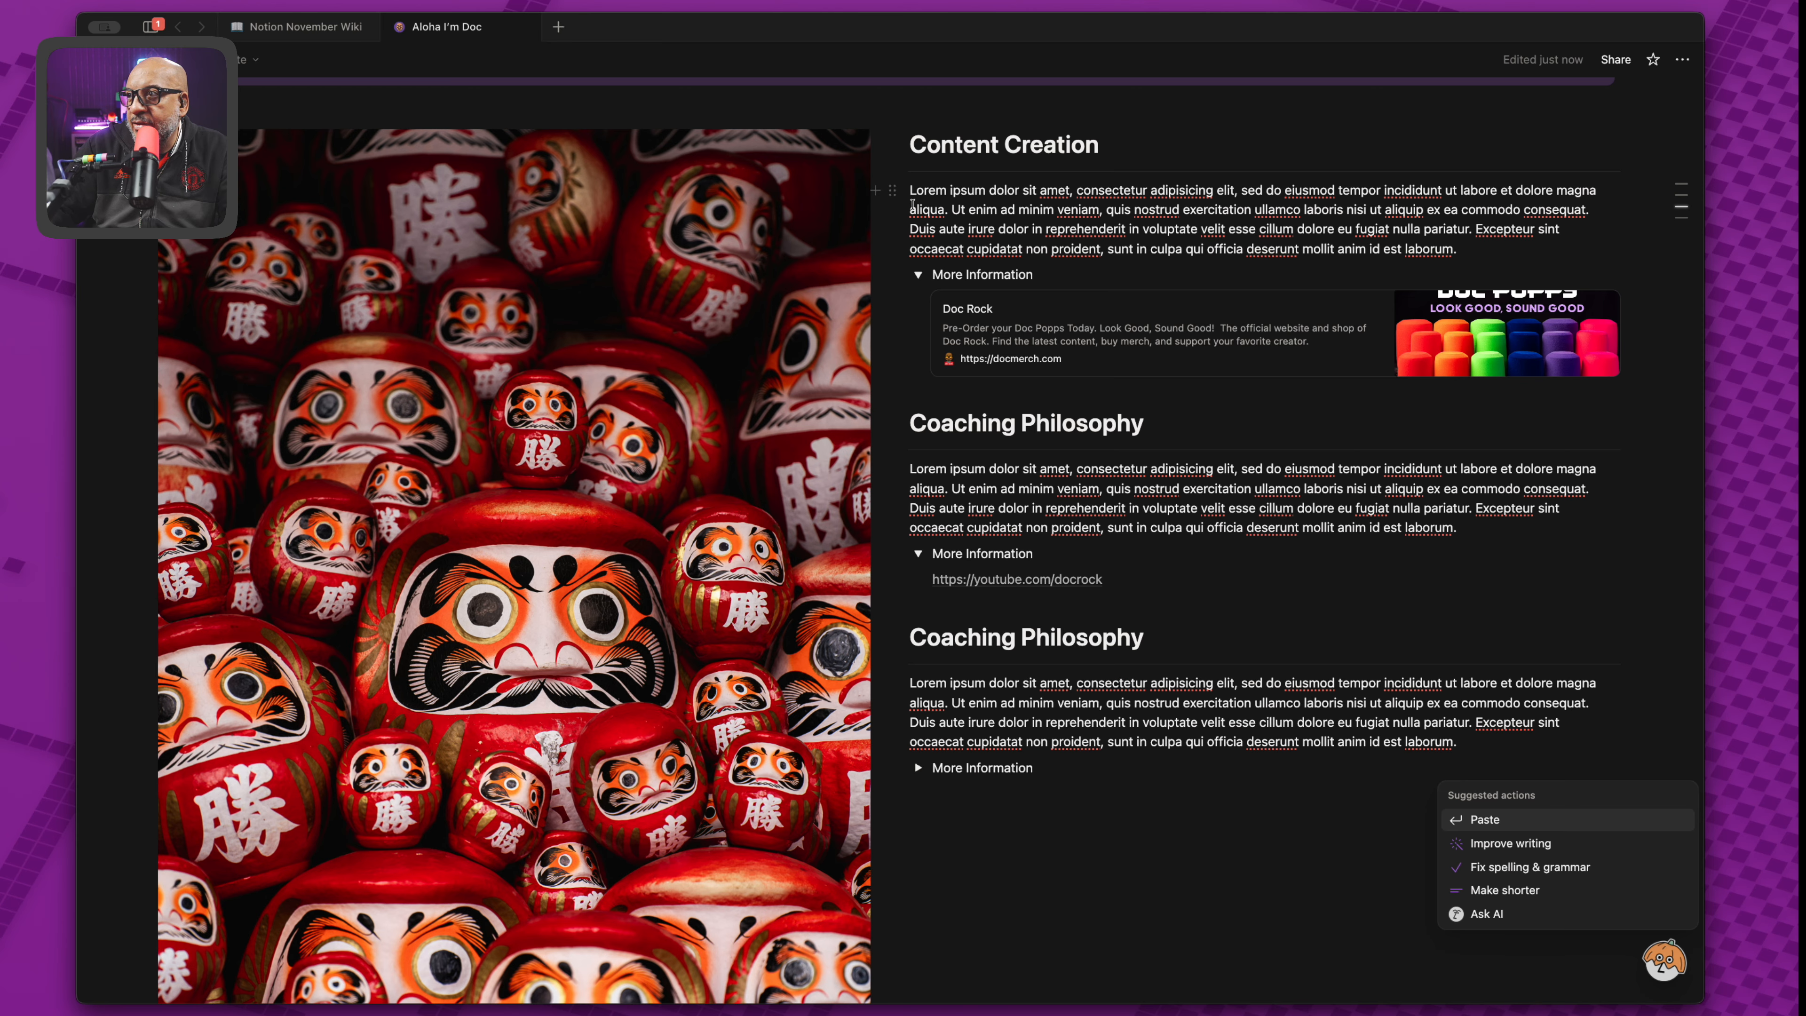
click(918, 275)
click(918, 275)
click(917, 553)
click(917, 554)
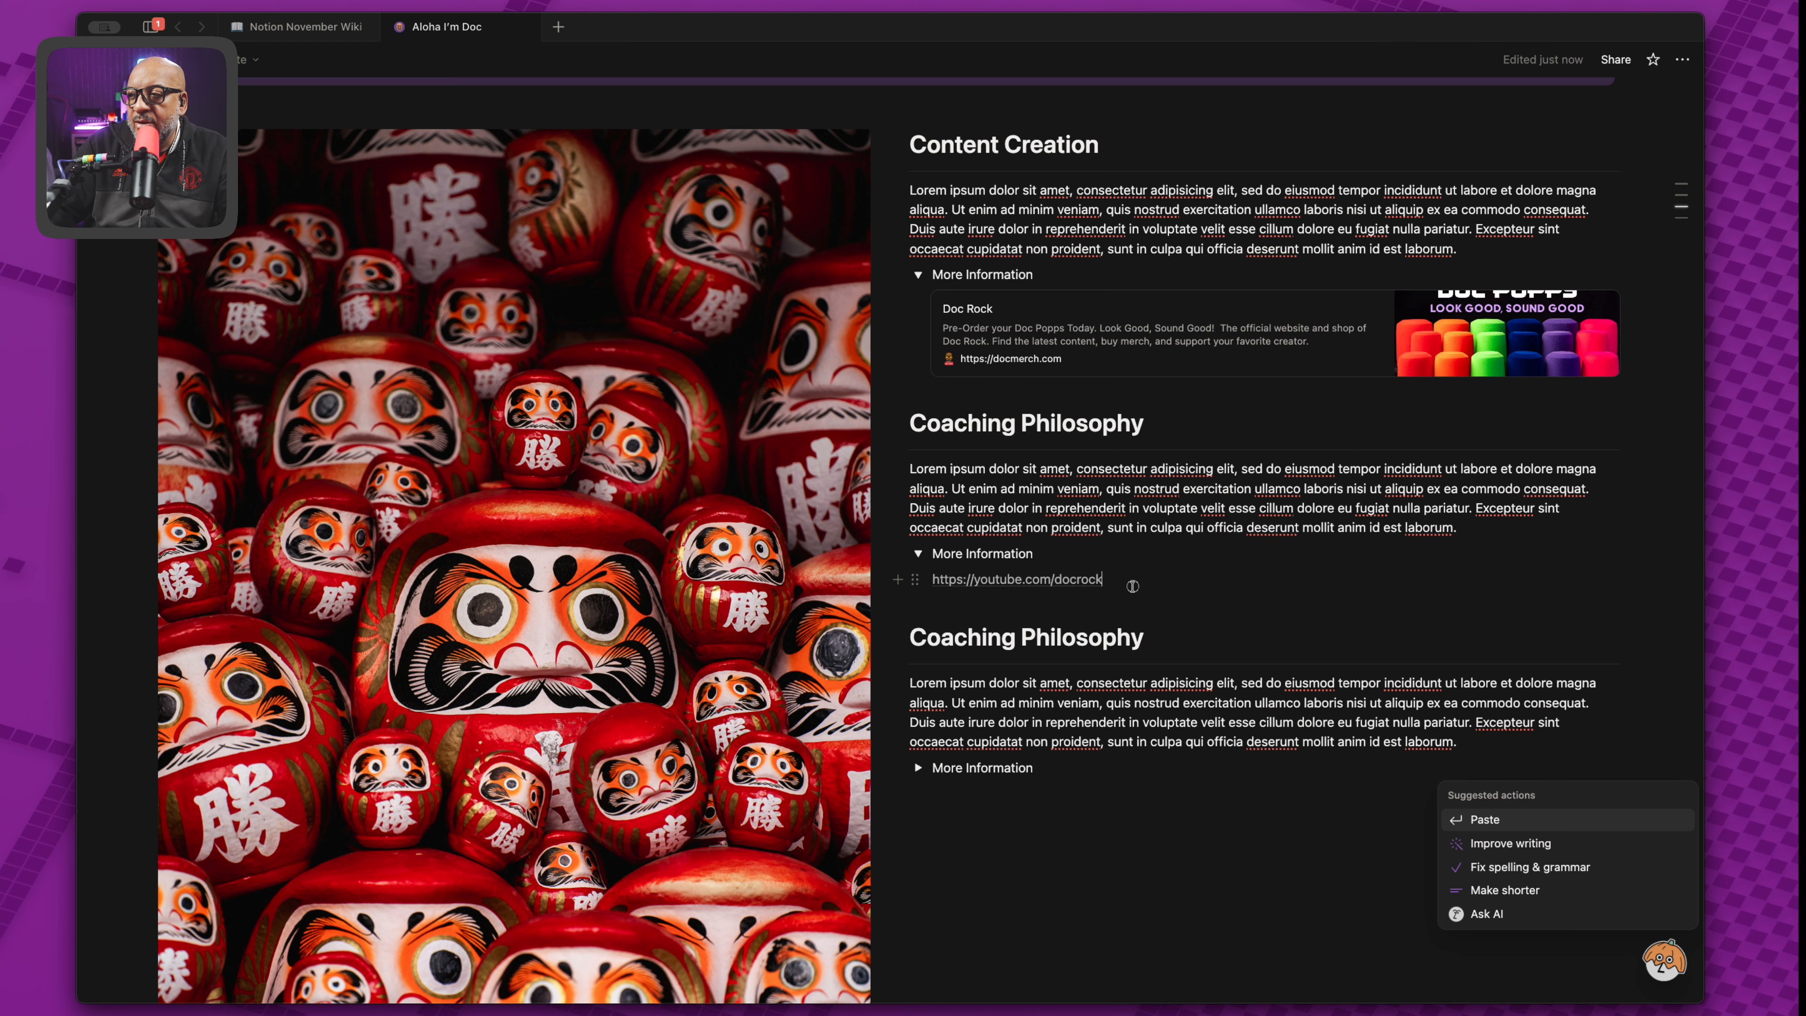
Add an Instagram profile mention on a new line below the YouTube link.
click(1134, 585)
key(Return)
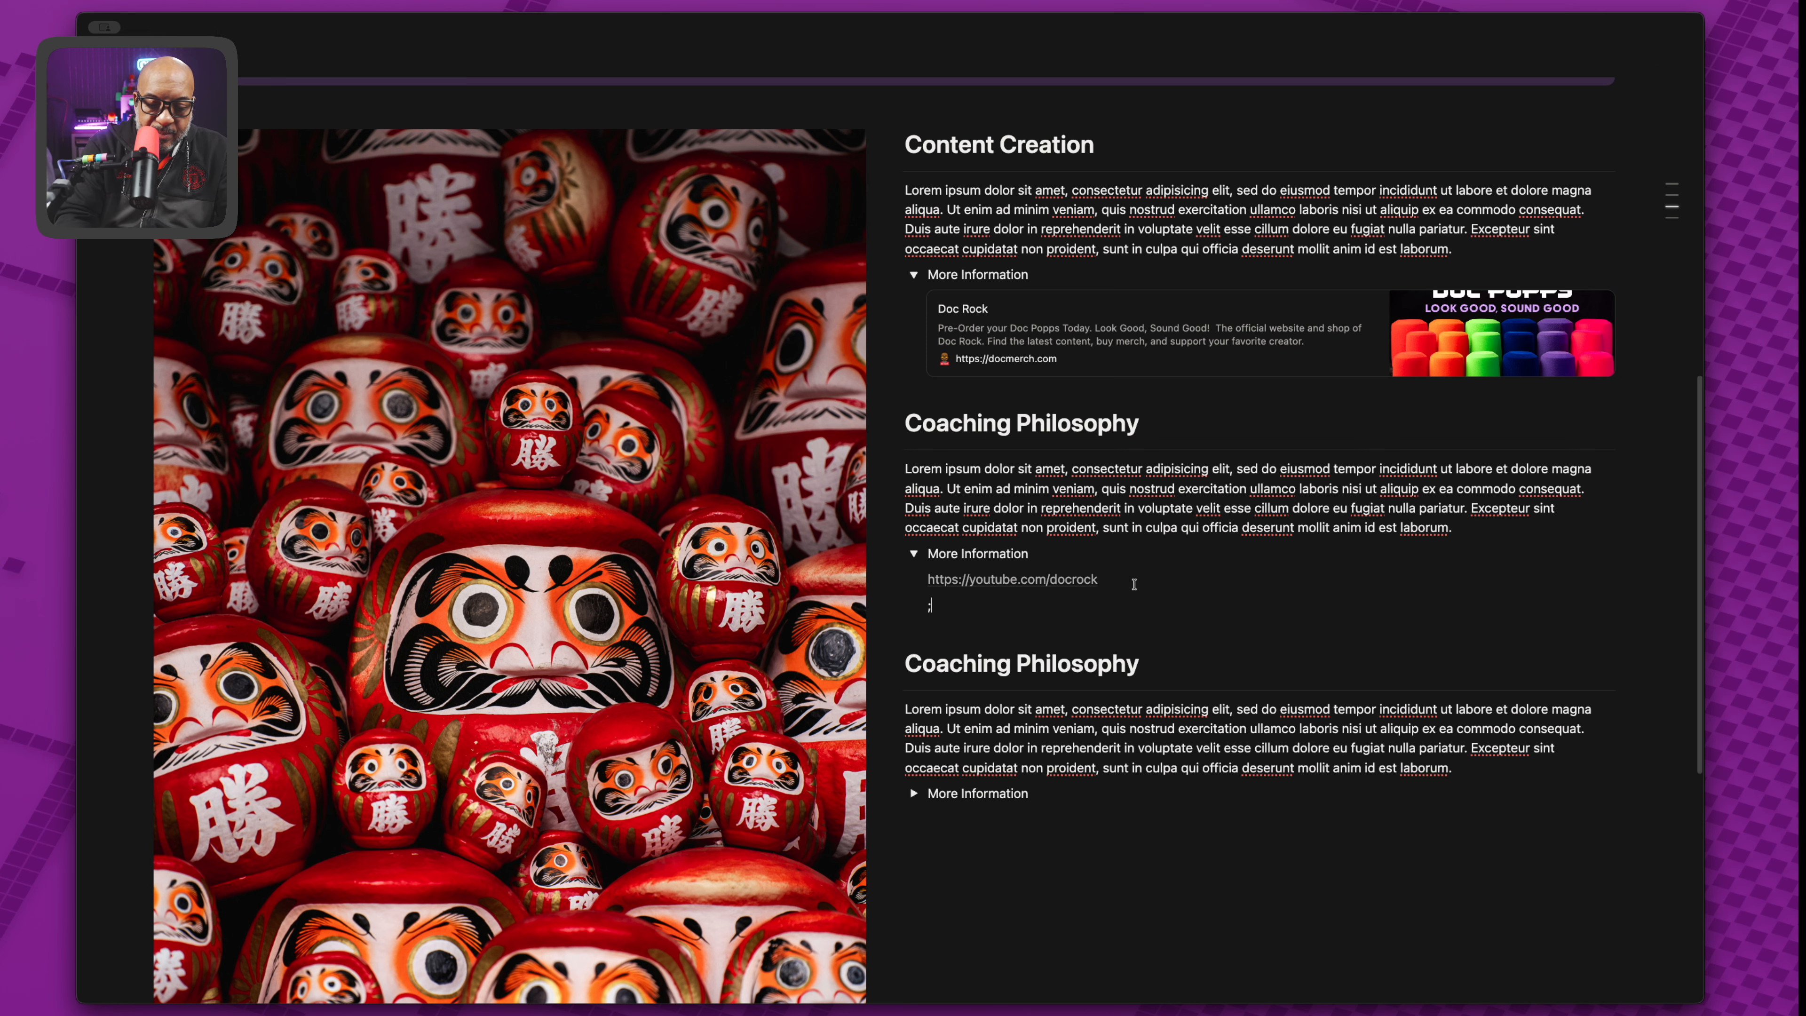
text(https://www.instagram.com/docrock)
key(Escape)
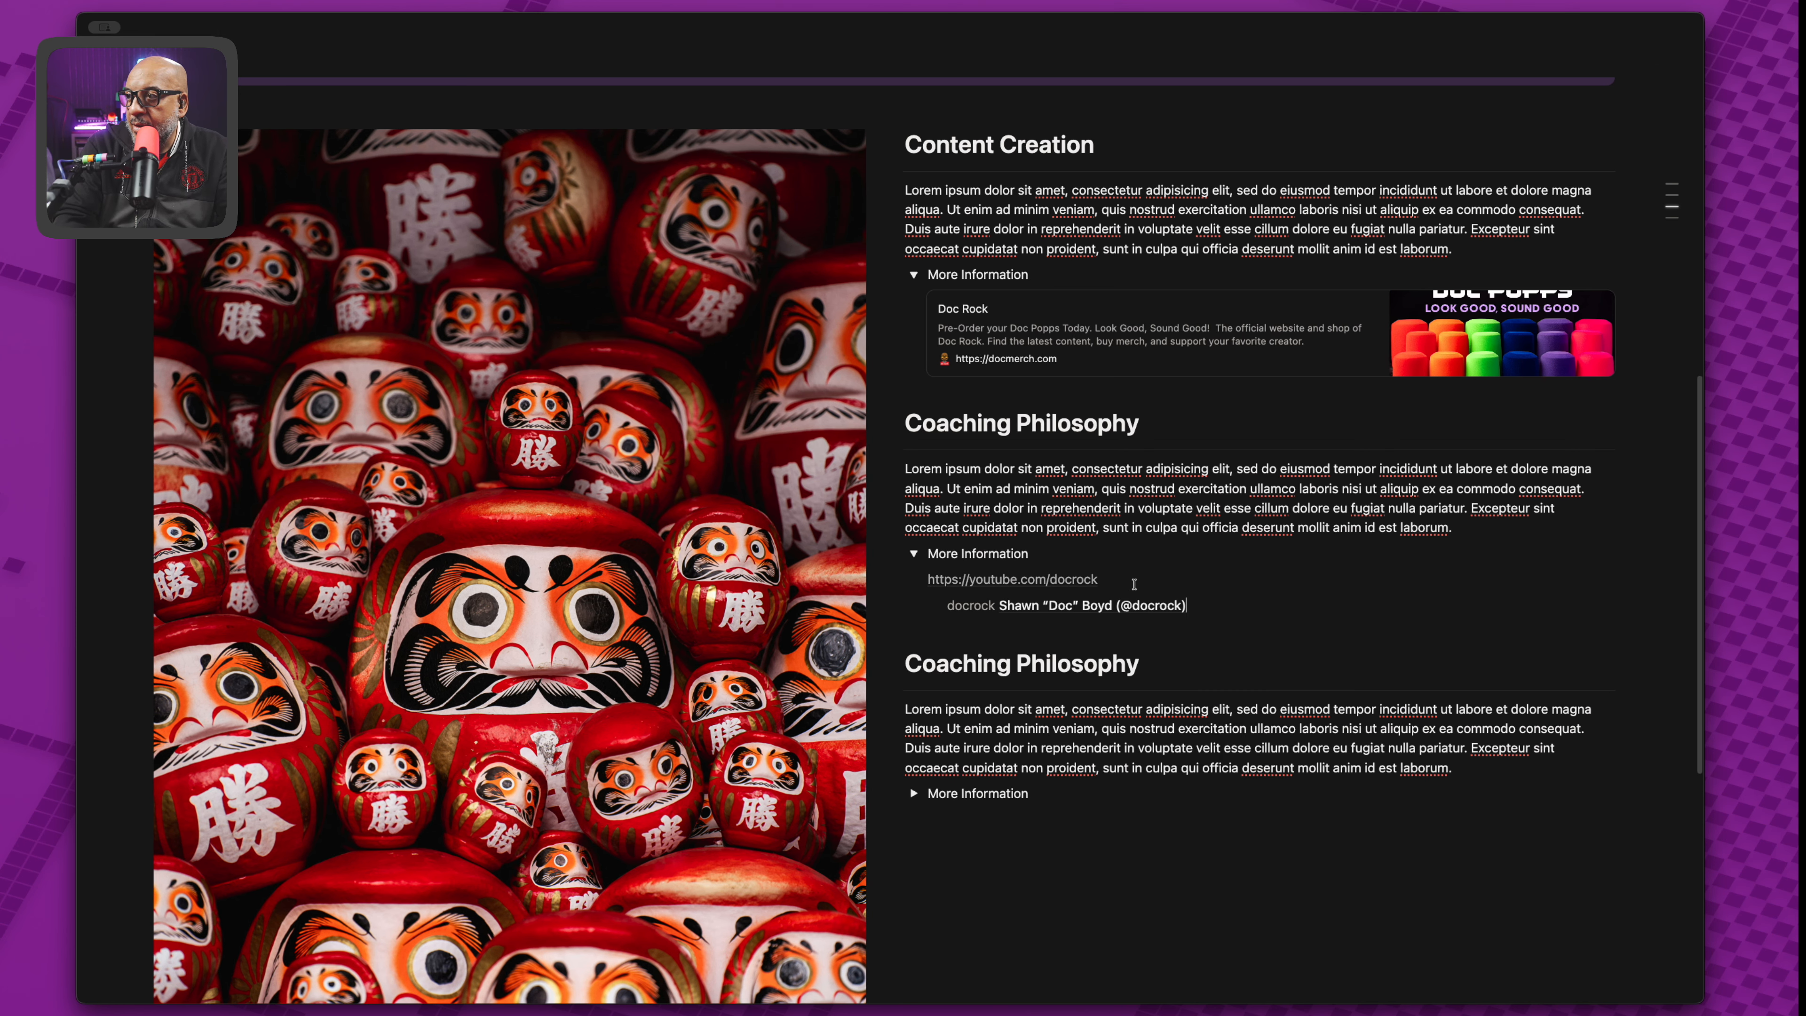
key(Return)
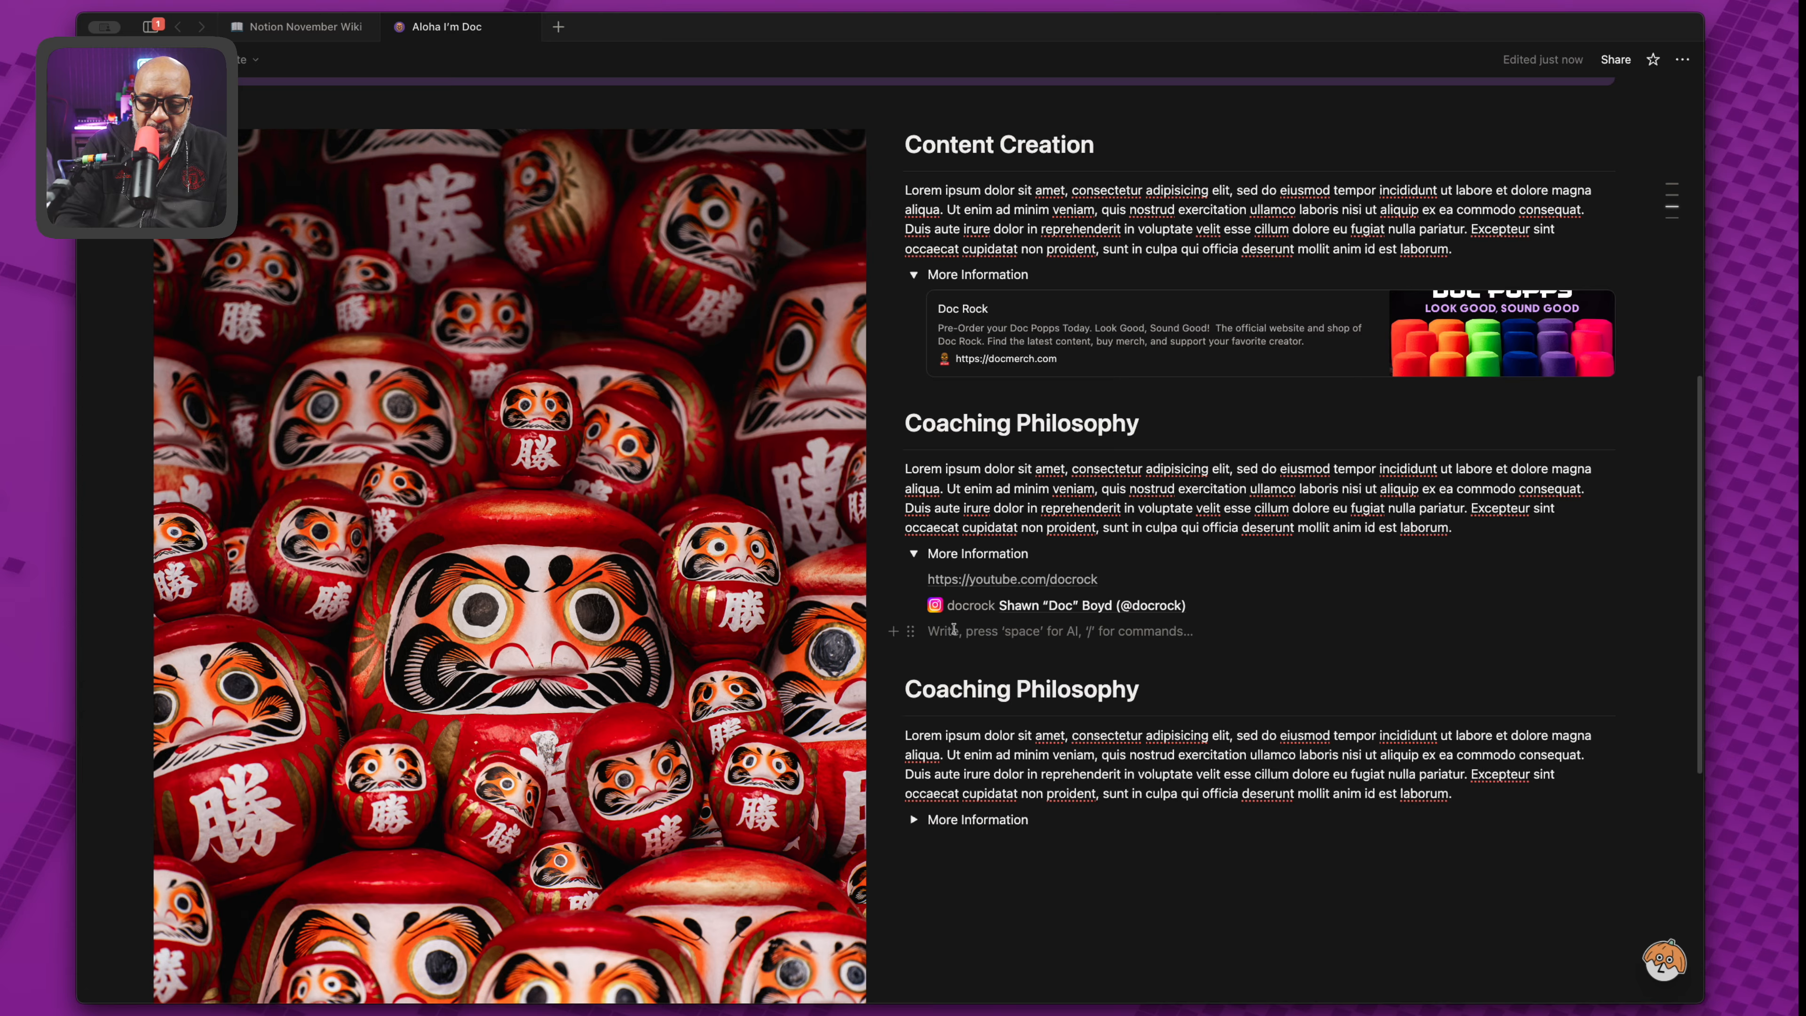
Add a YouTube channel mention beneath the Instagram mention.
text(;)
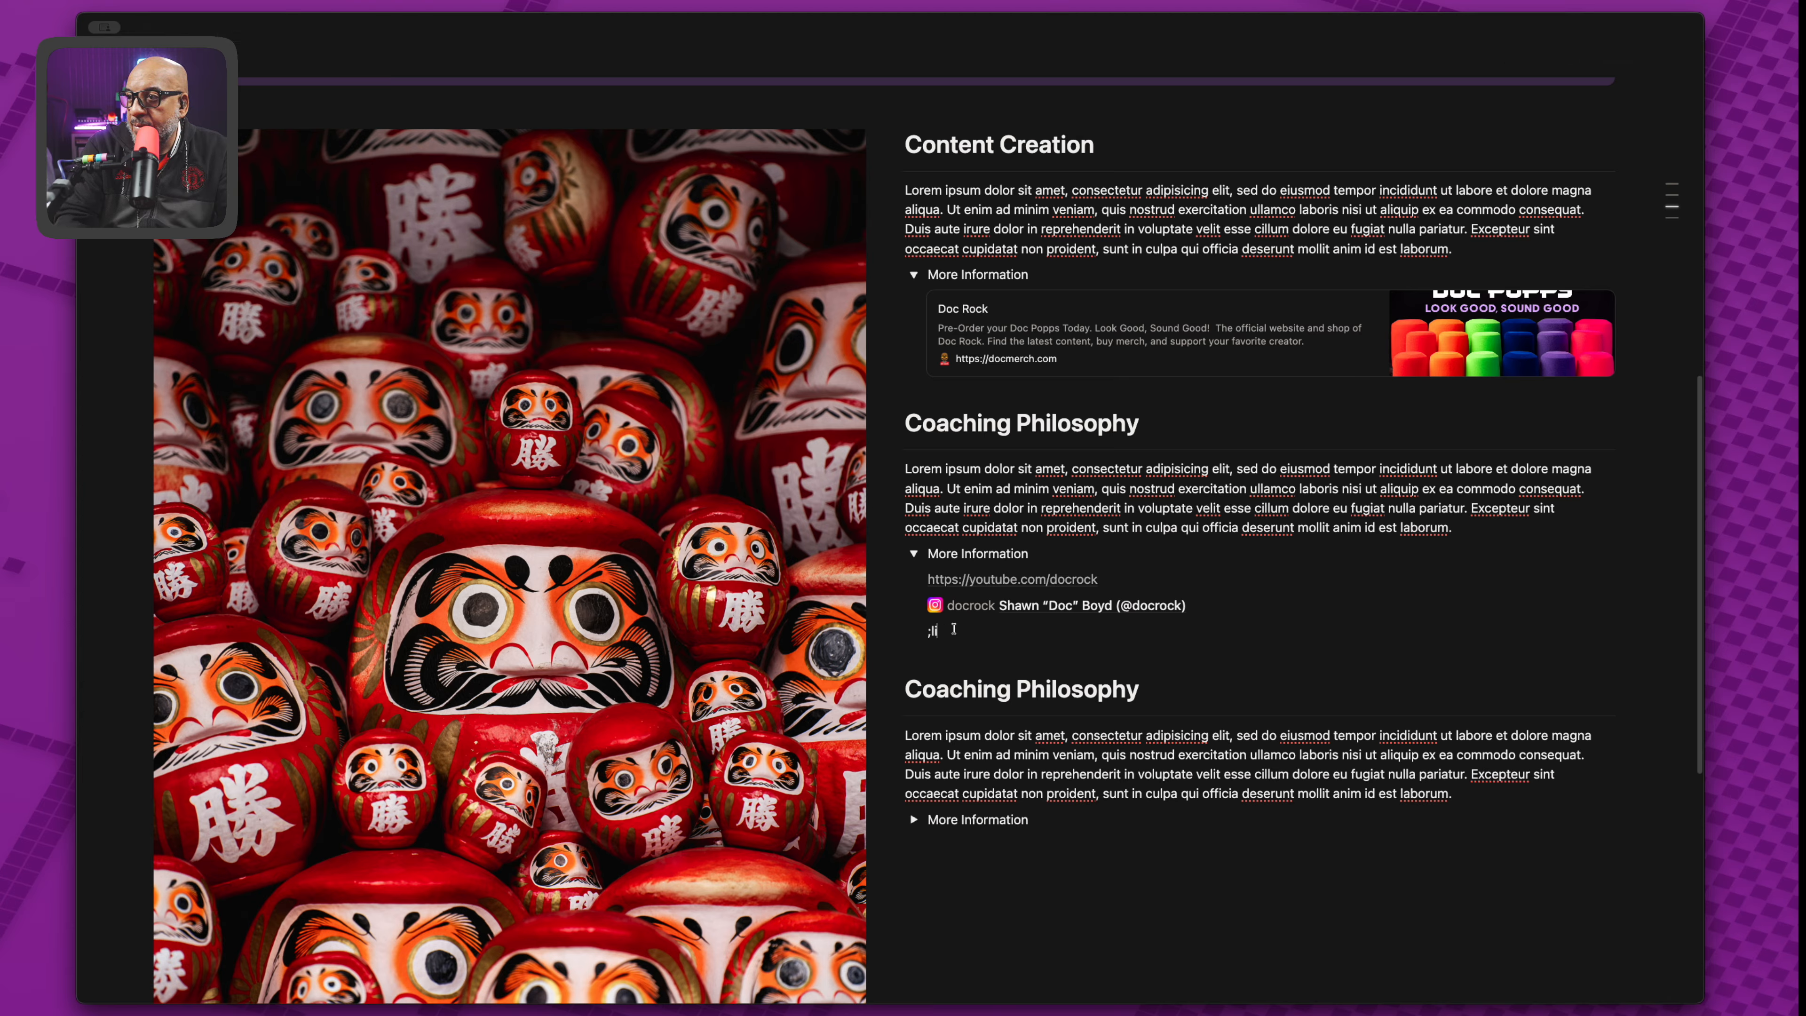
key(BackSpace)
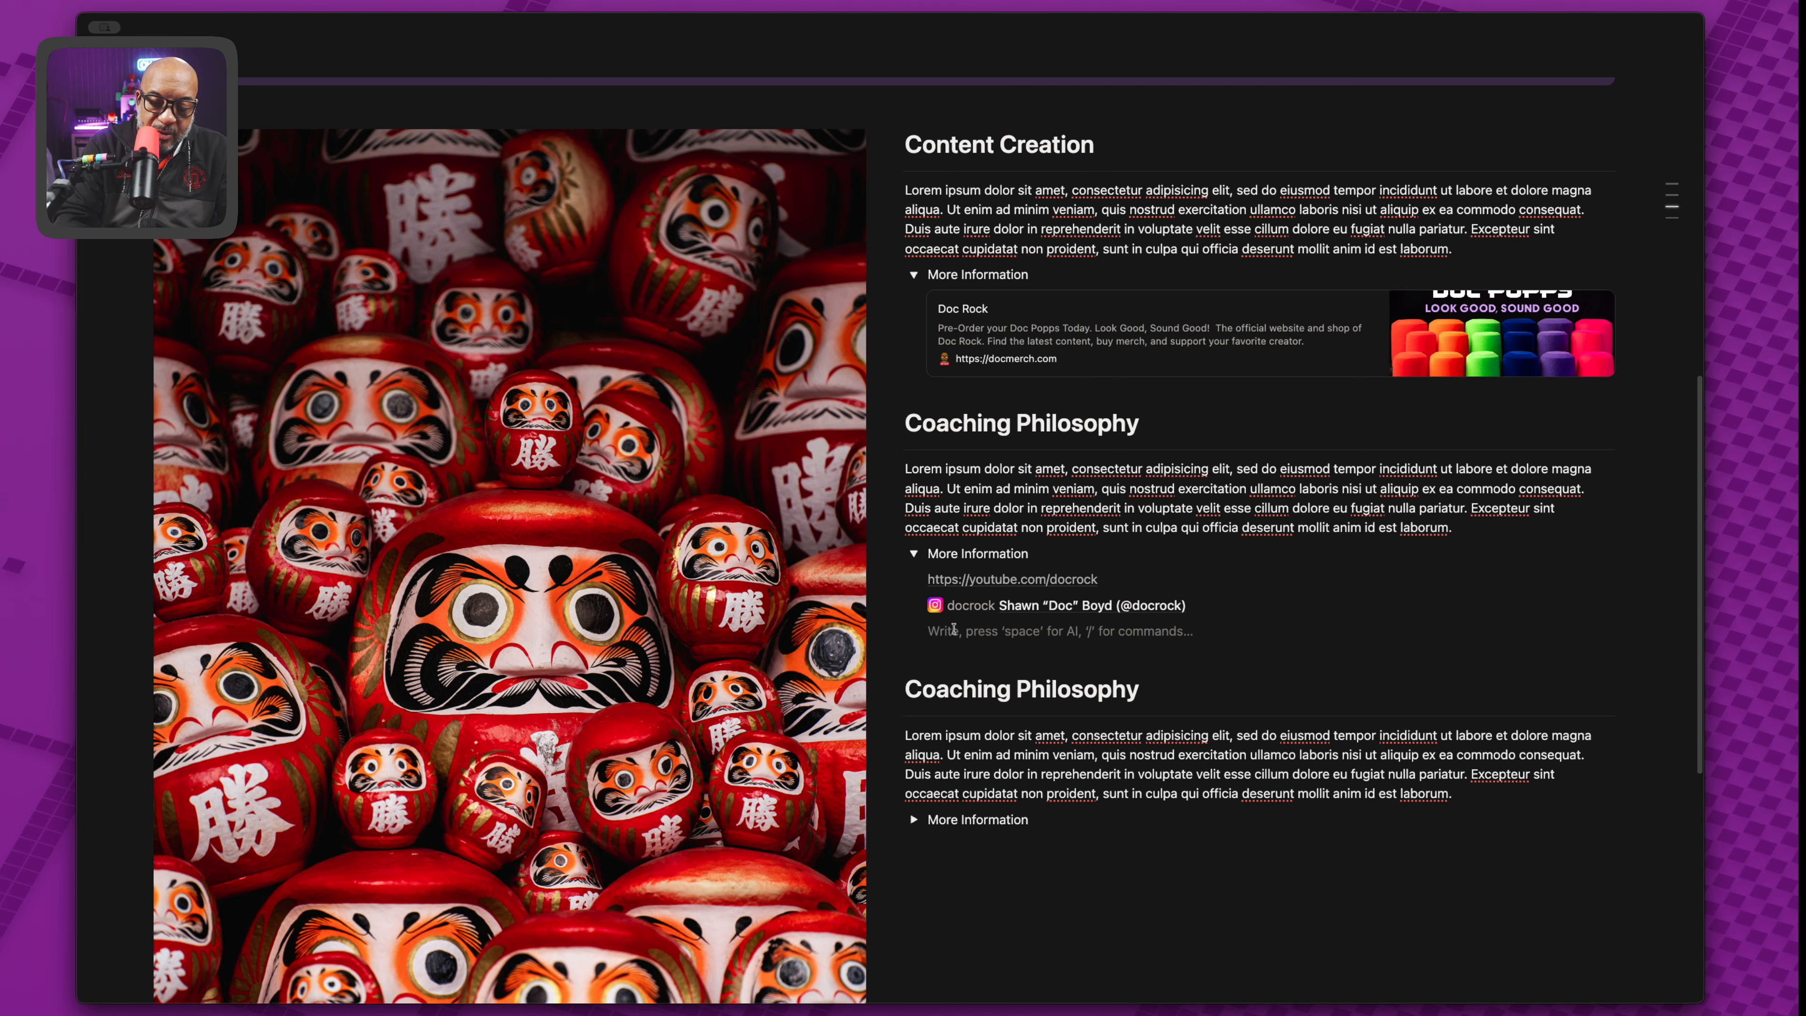
text(;)
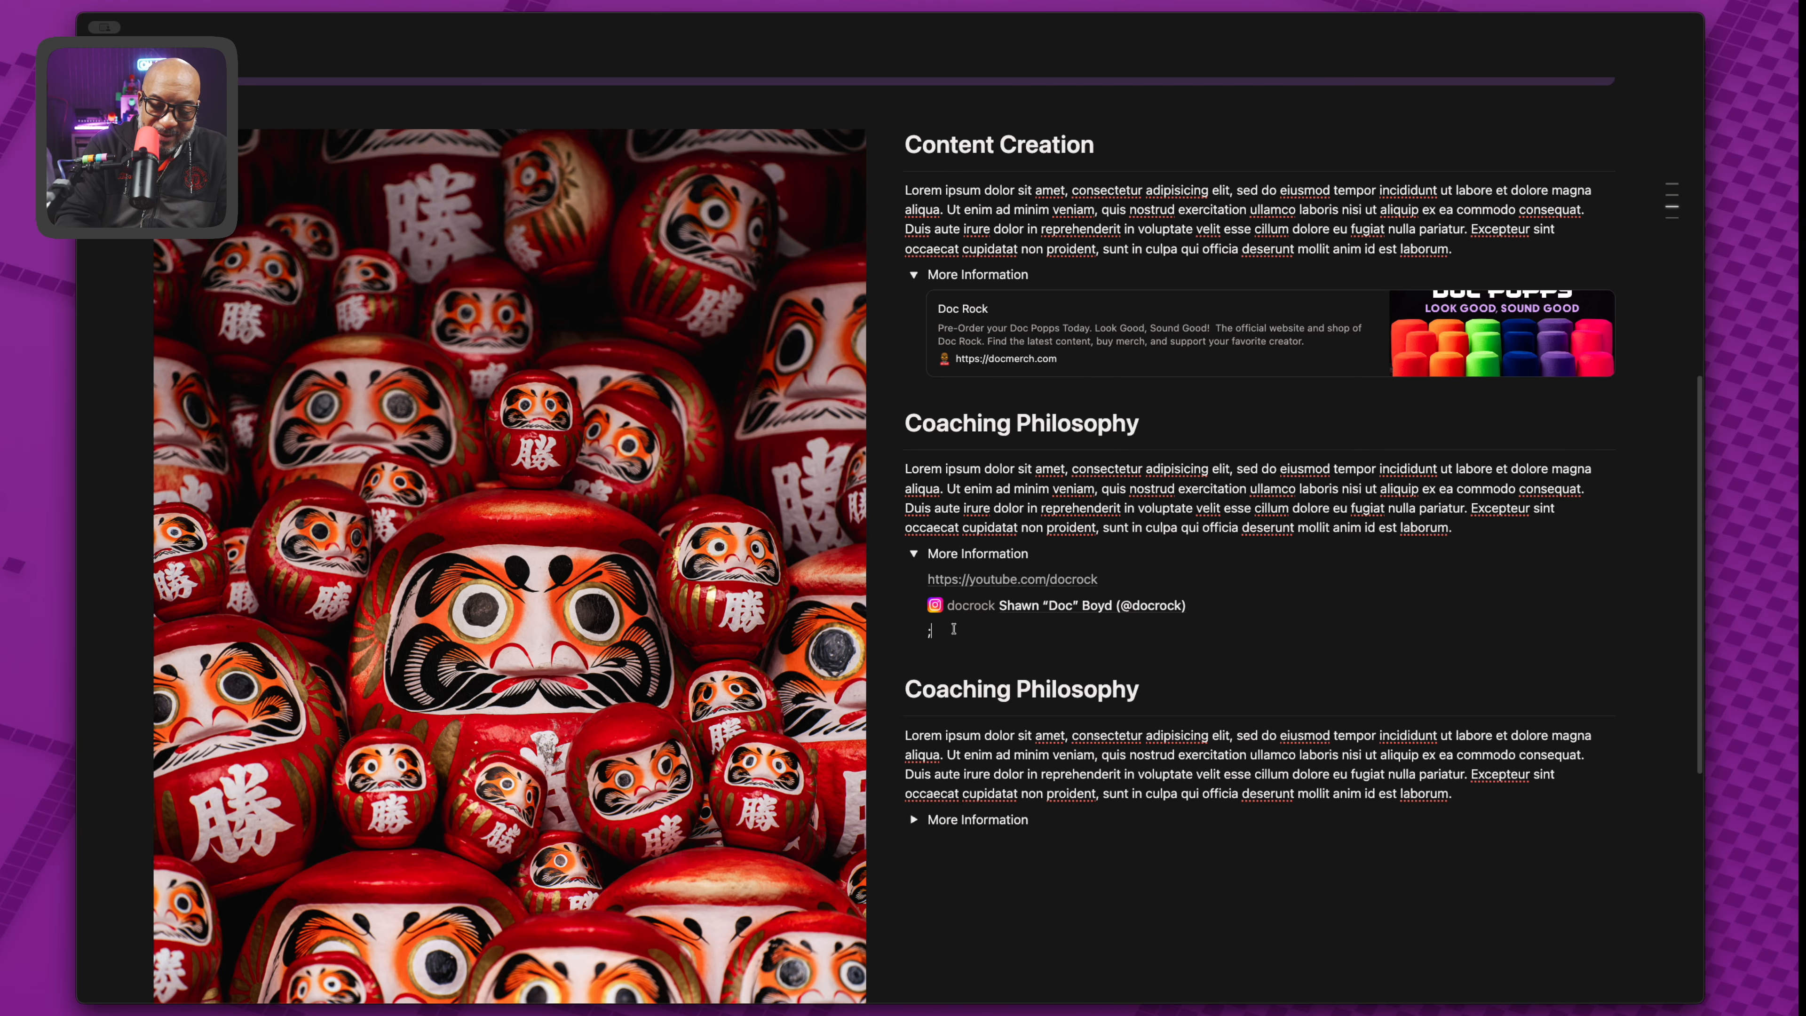
key(BackSpace)
text(https://youtube.com/docrock)
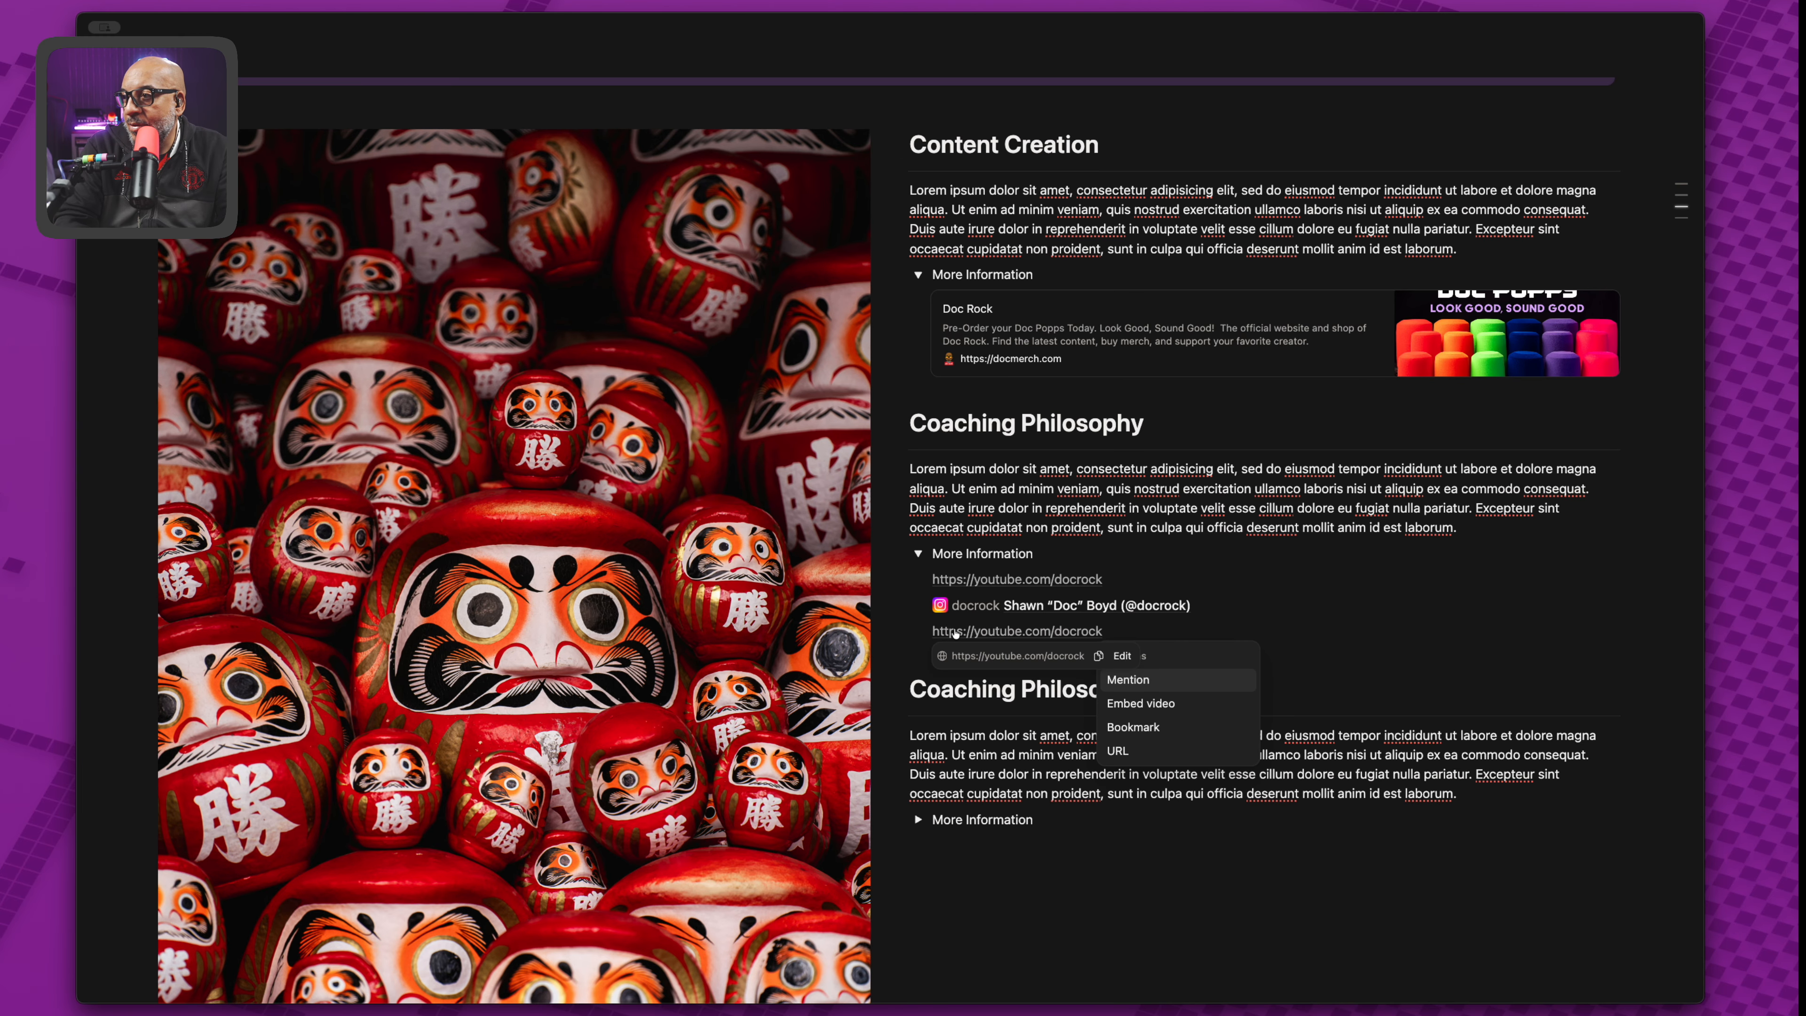
key(Escape)
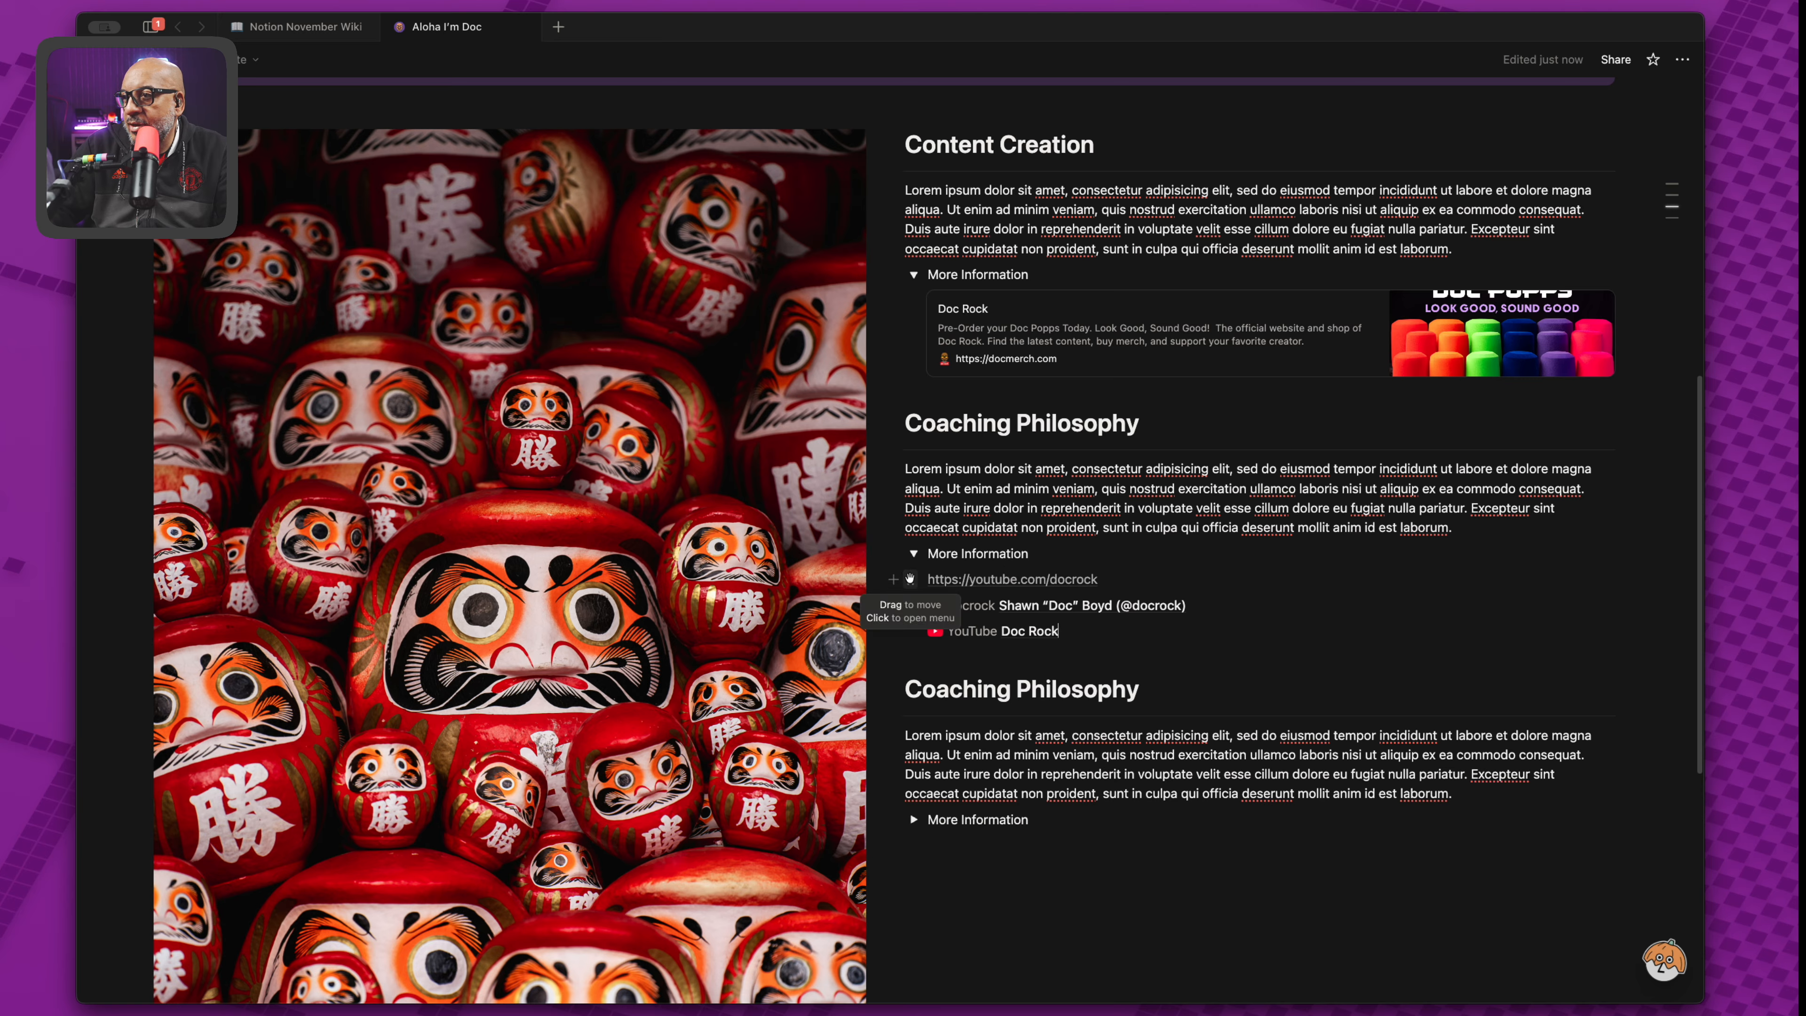
Delete the plain YouTube URL line and check the toggle still collapses and expands.
click(910, 579)
click(759, 612)
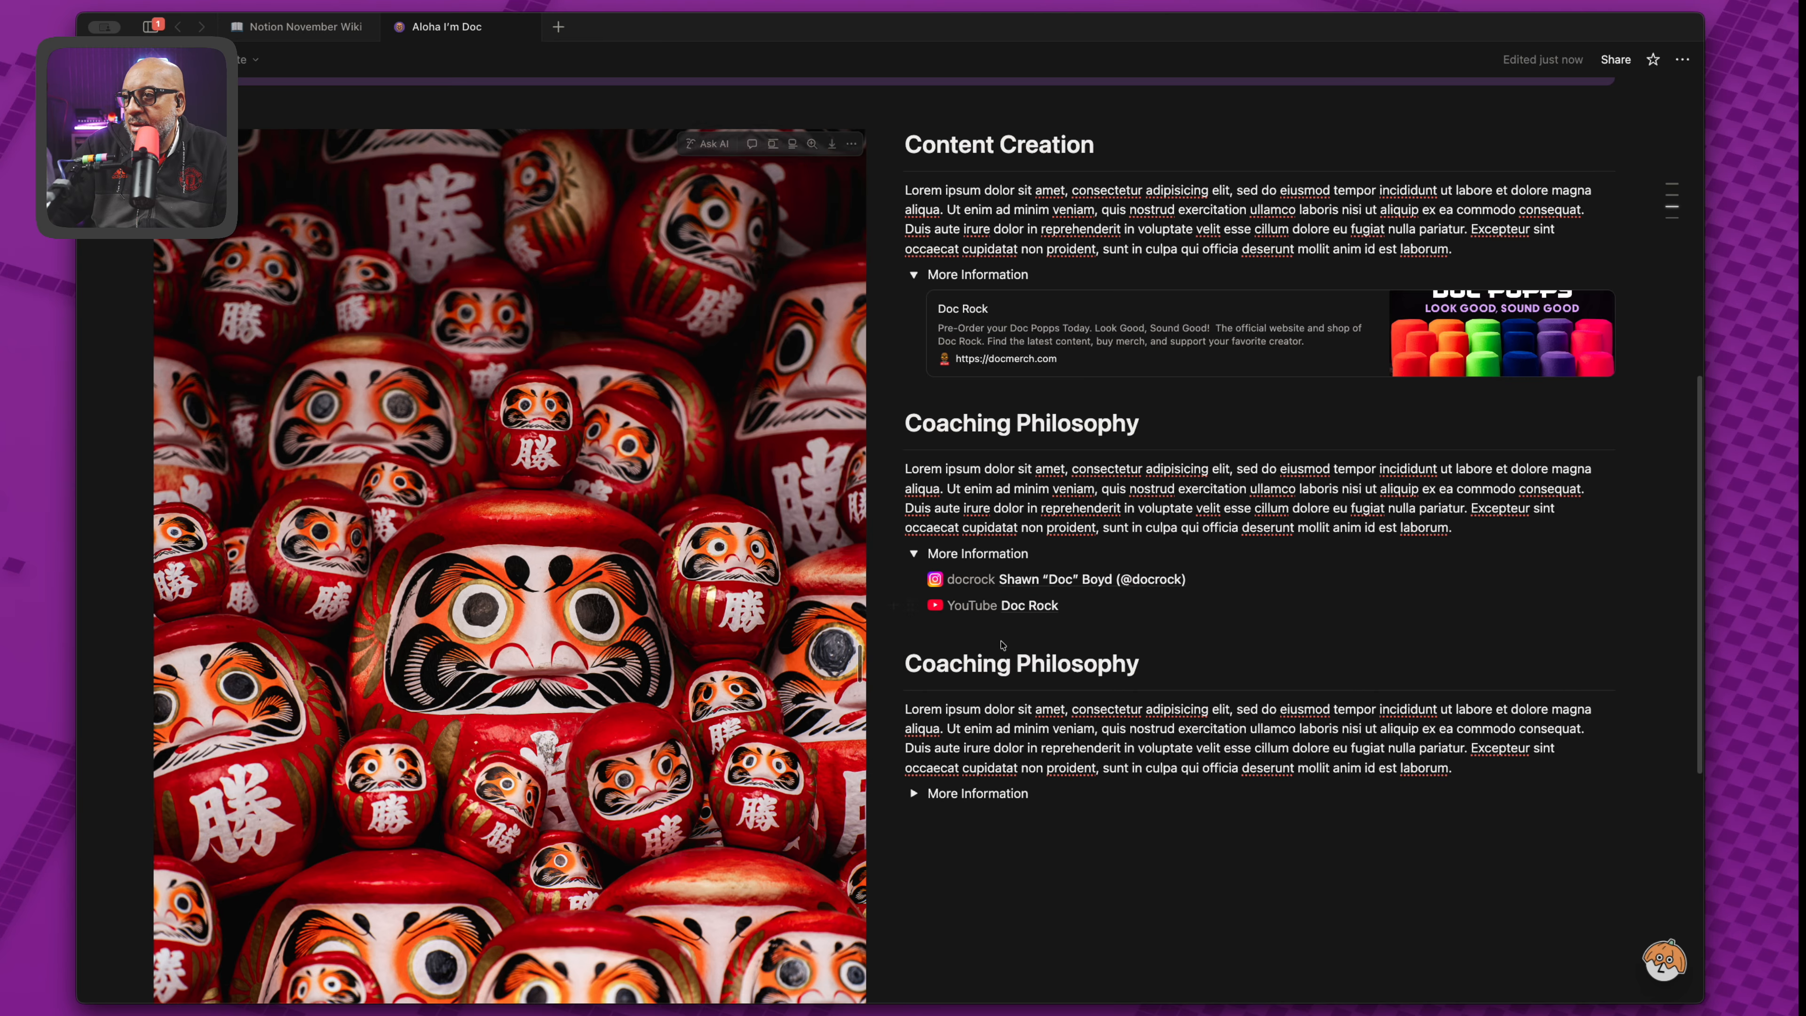
click(913, 553)
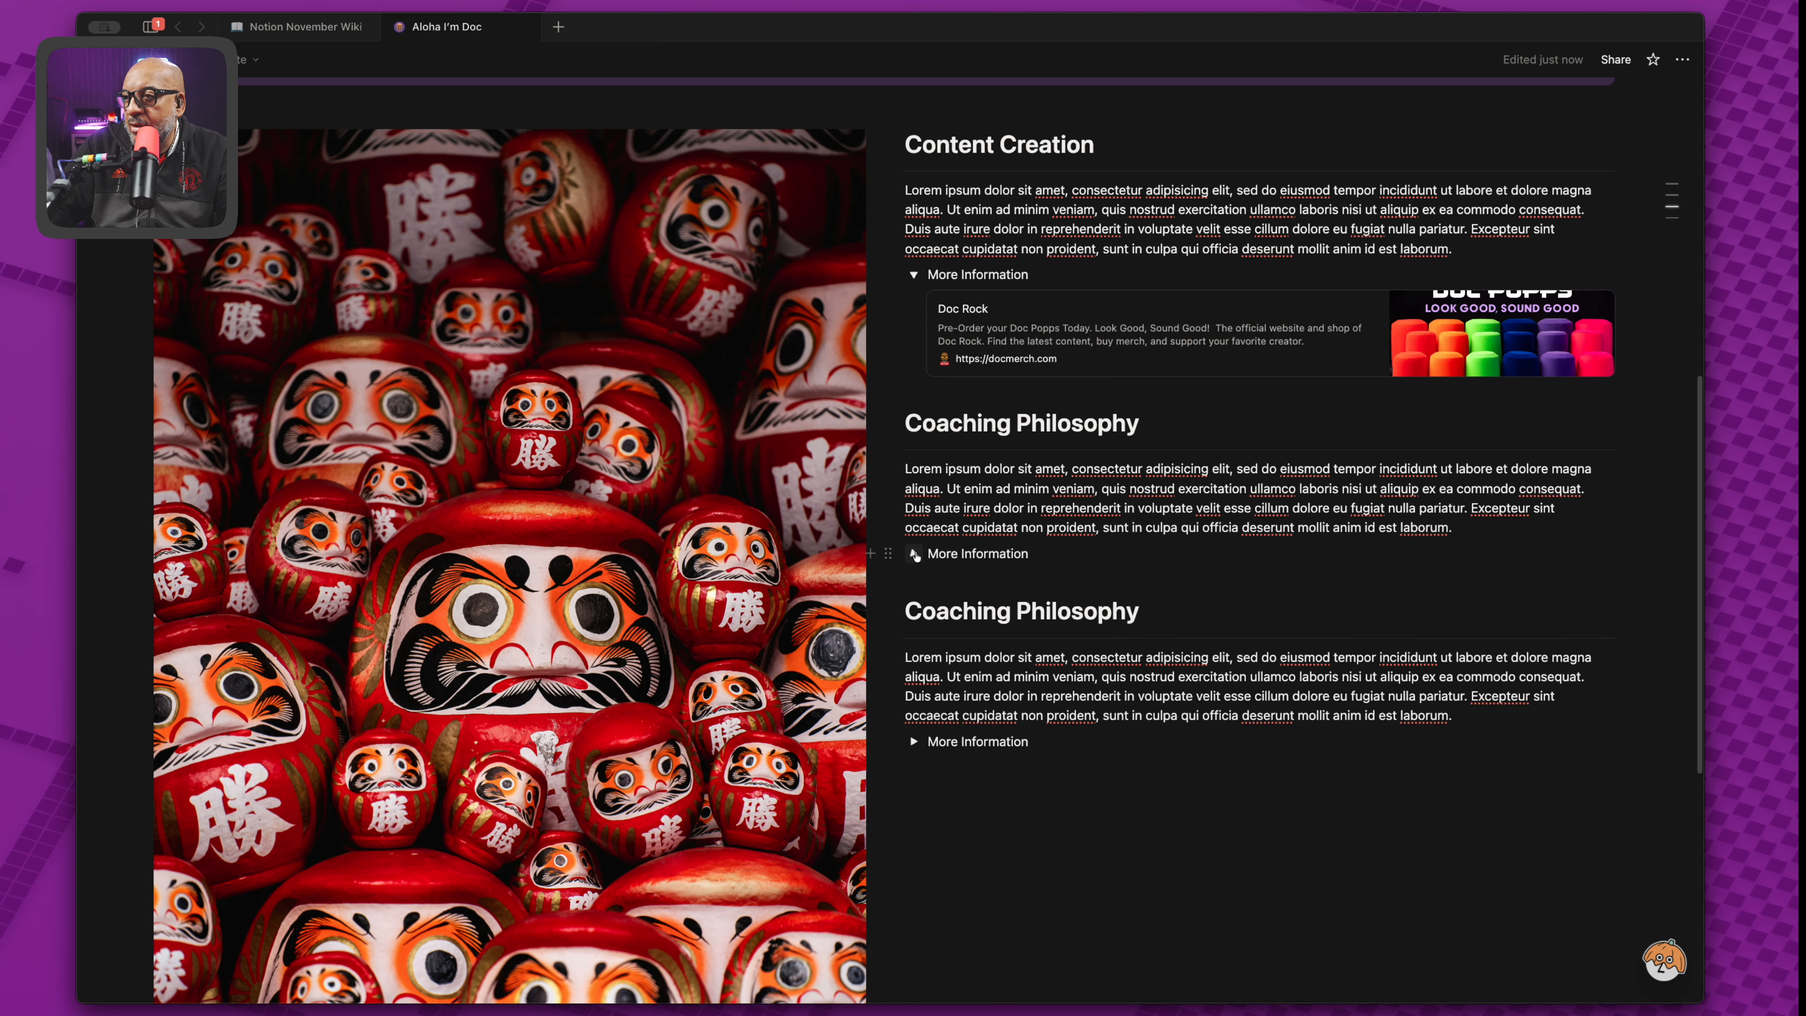
click(914, 554)
click(1013, 862)
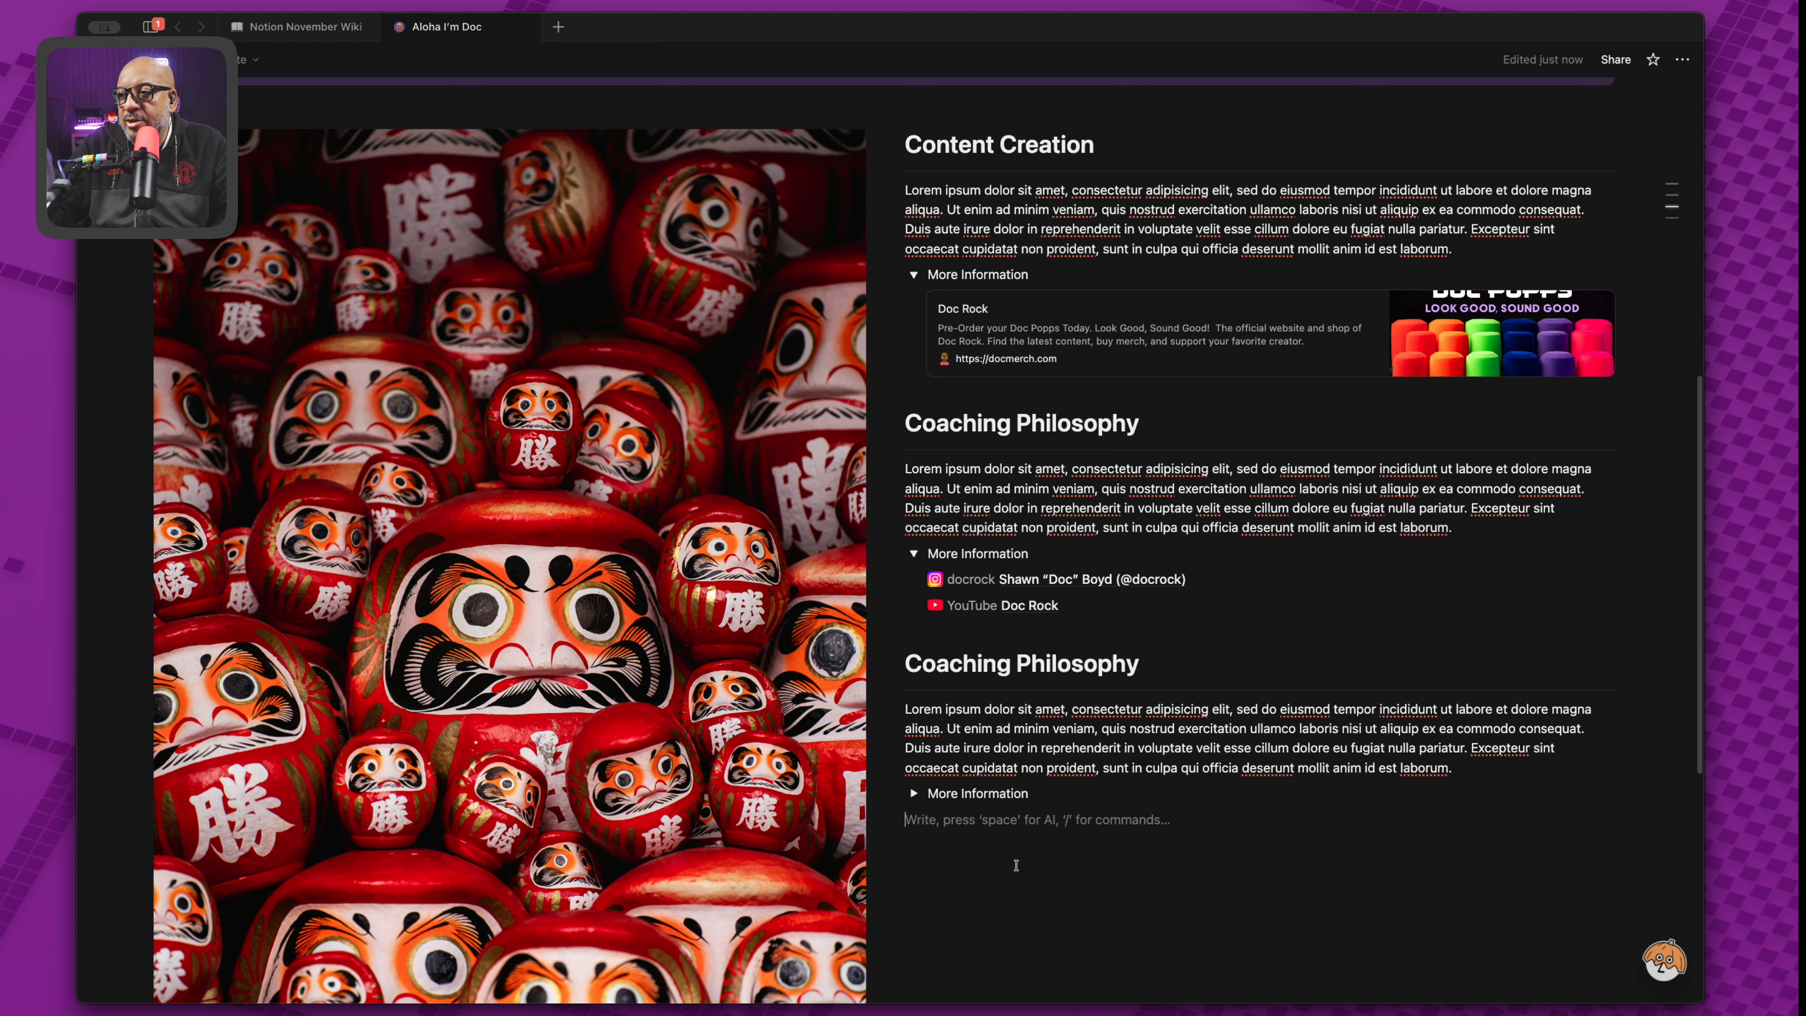
Narrow the daruma image column so the Content Creation and Coaching Philosophy text widens.
scroll(1015, 863, down, 4)
click(496, 885)
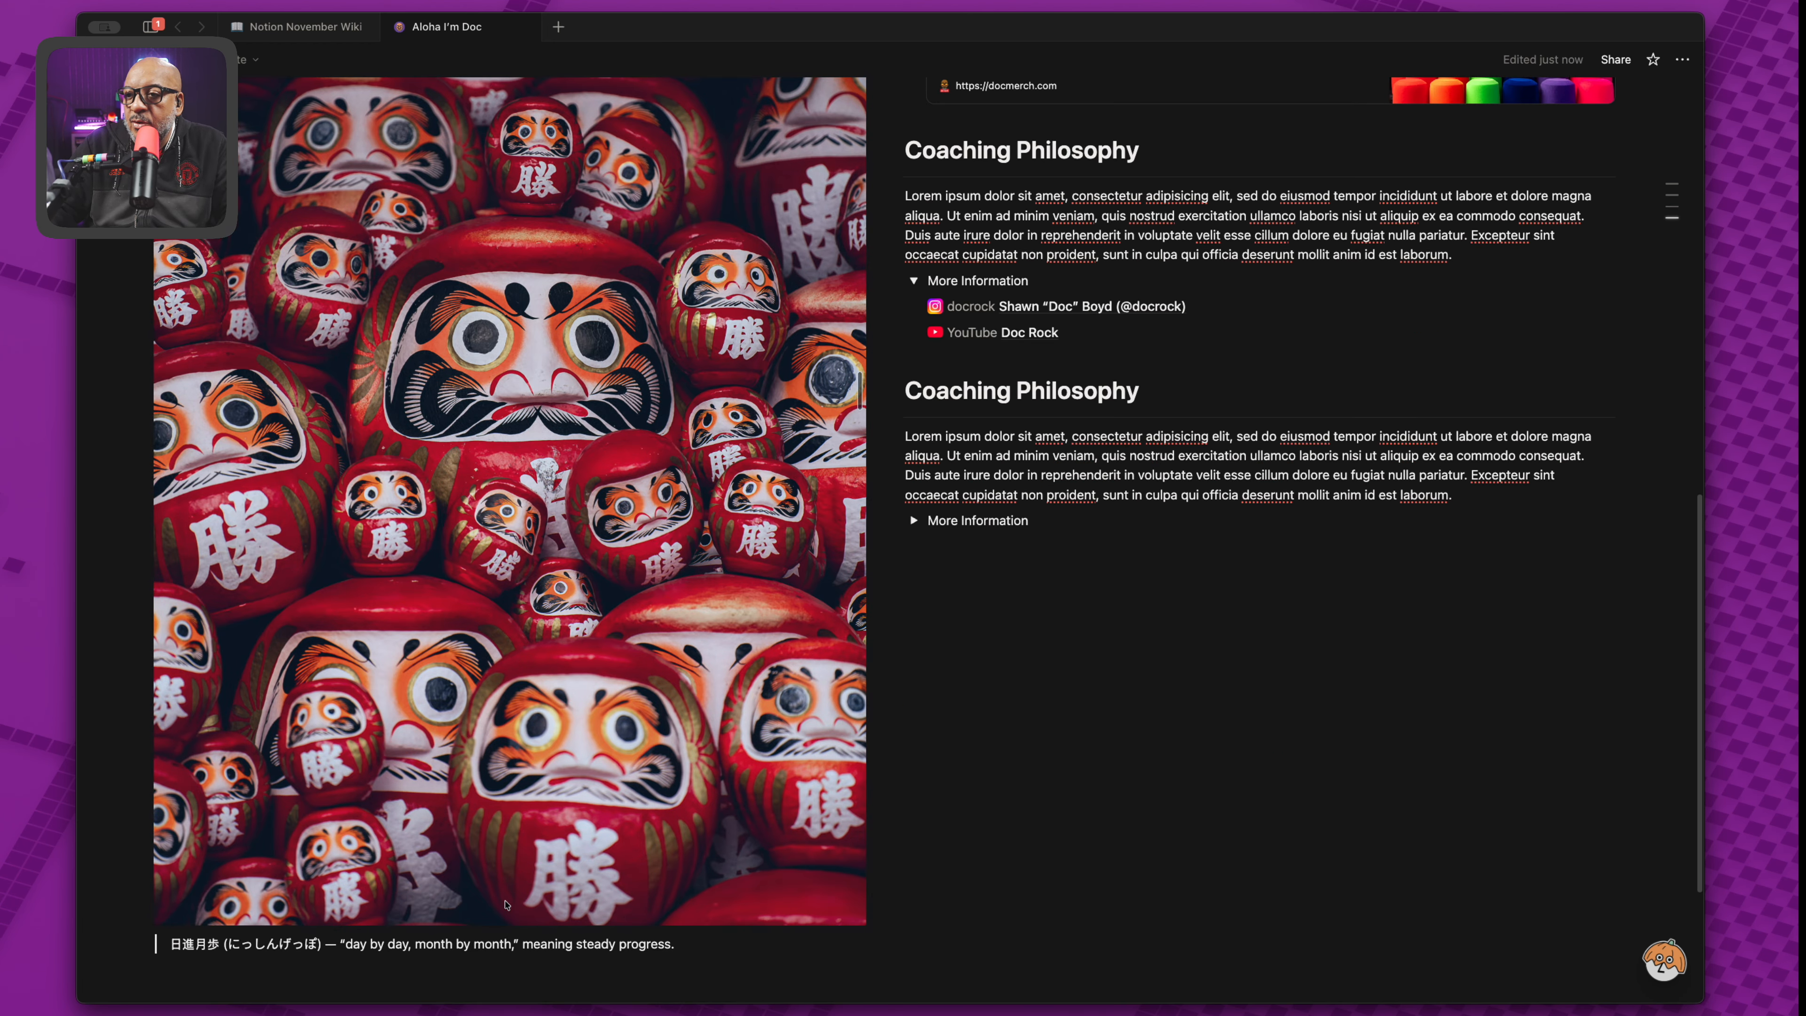
scroll(757, 758, up, 1)
scroll(756, 758, up, 7)
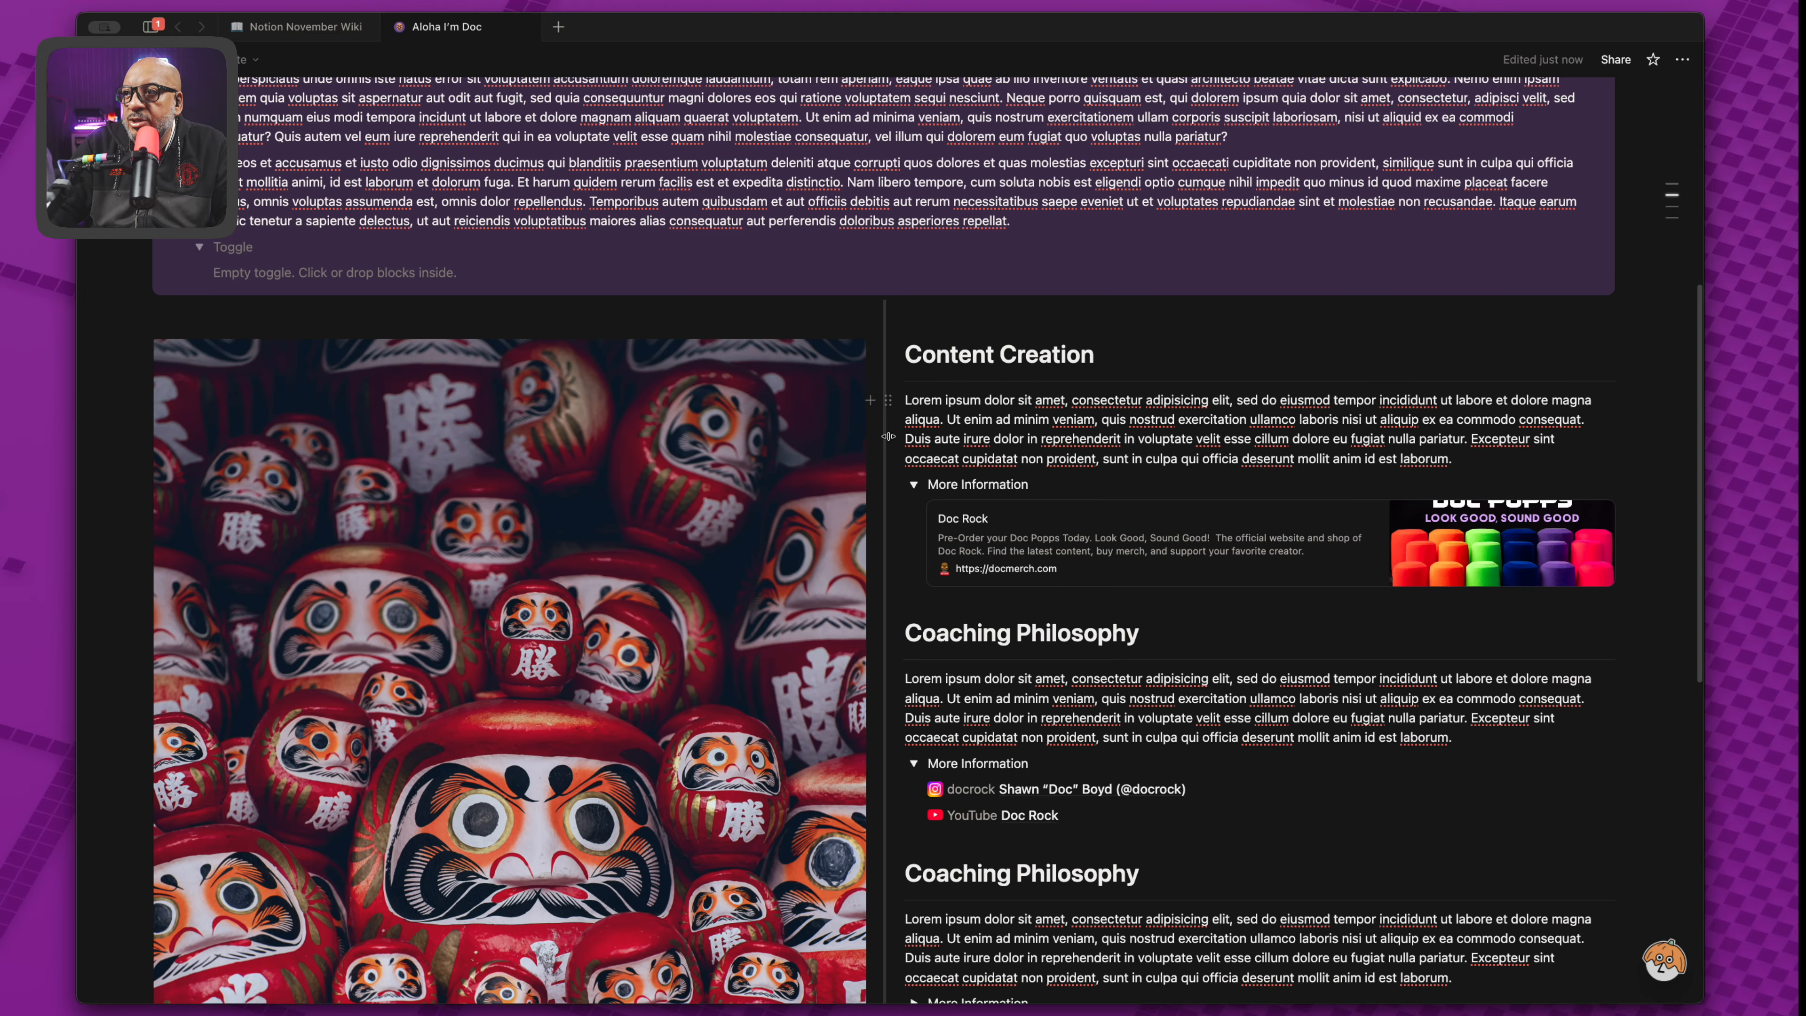
drag(888, 436, 578, 425)
scroll(346, 792, down, 5)
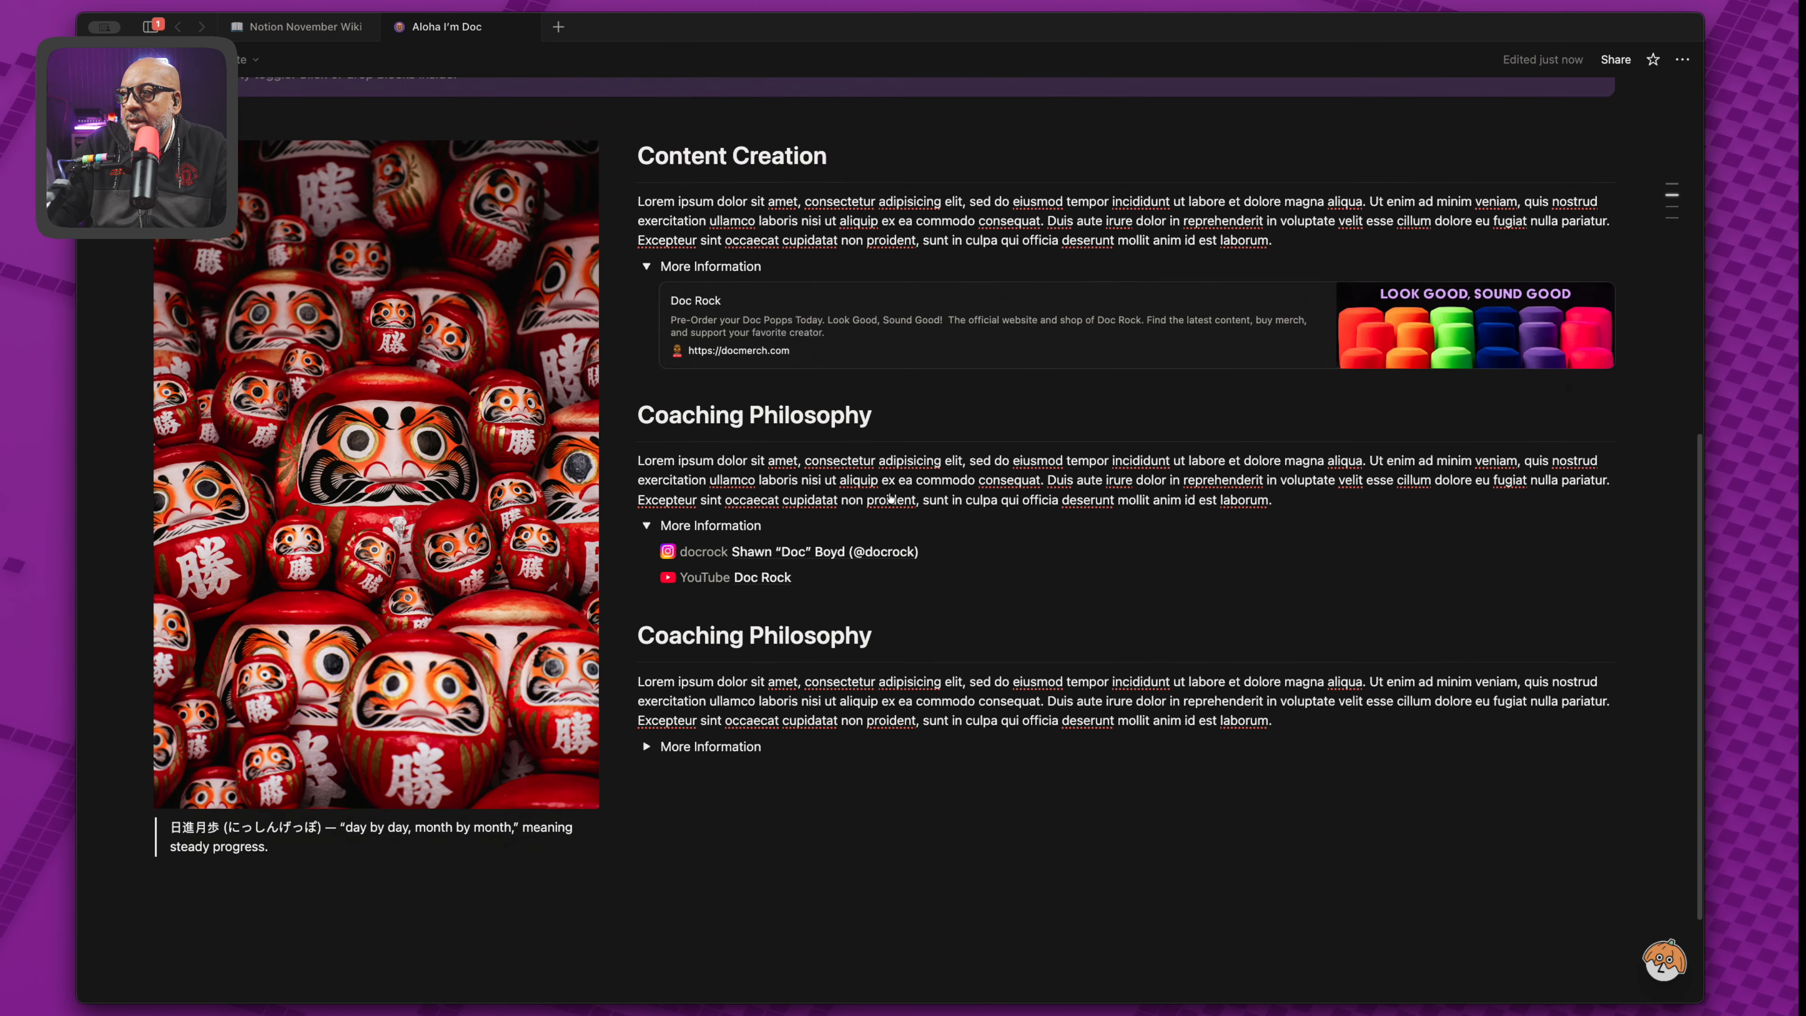
click(199, 815)
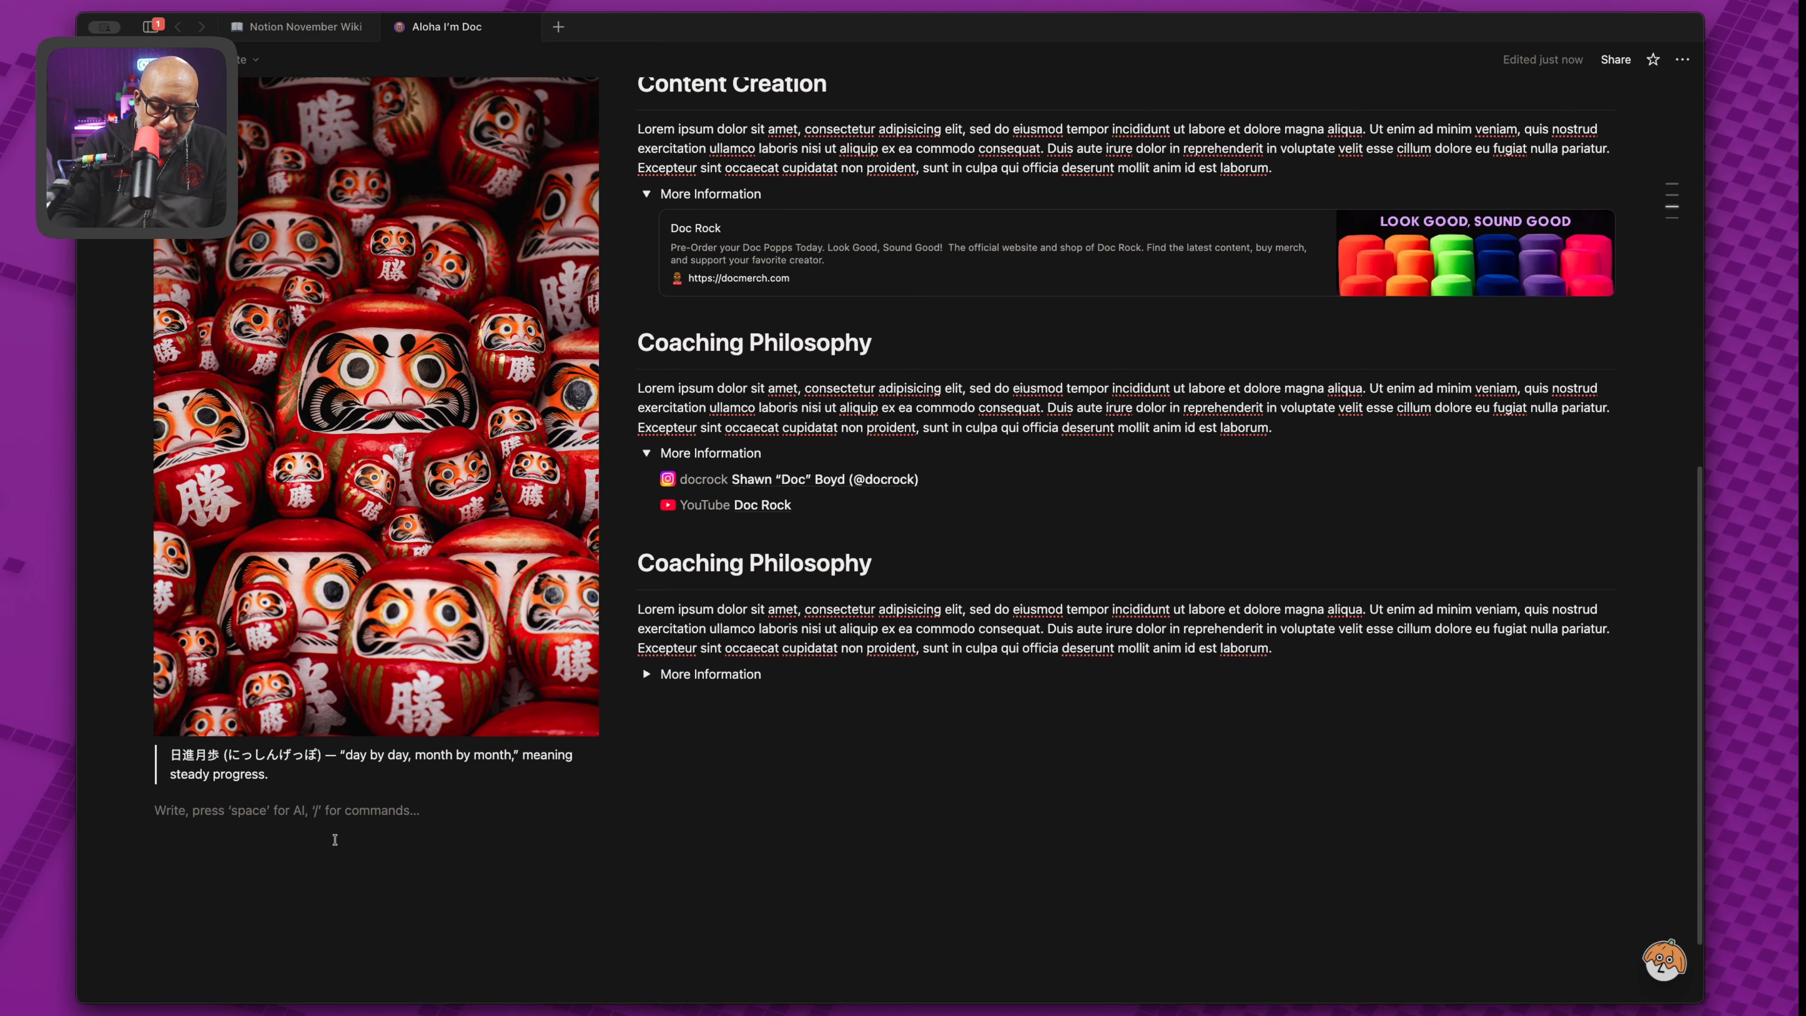
Add a callout with a blue background below the image caption.
text(/call)
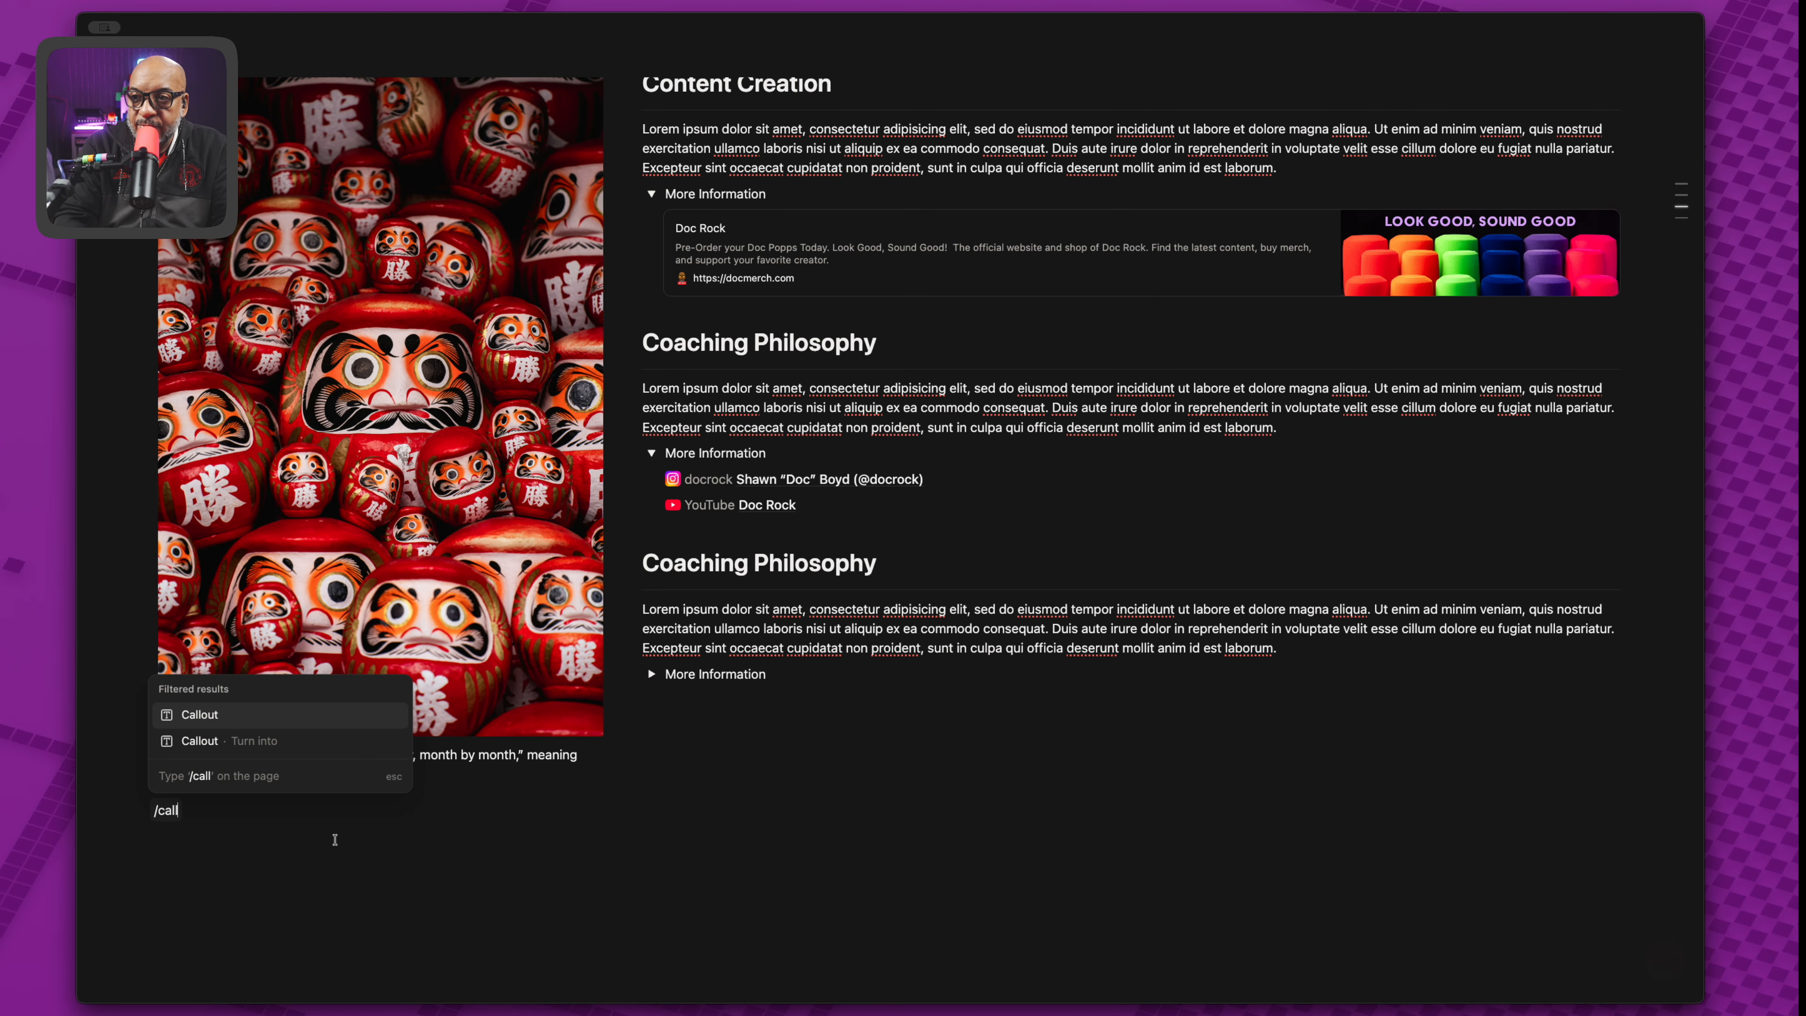
key(Return)
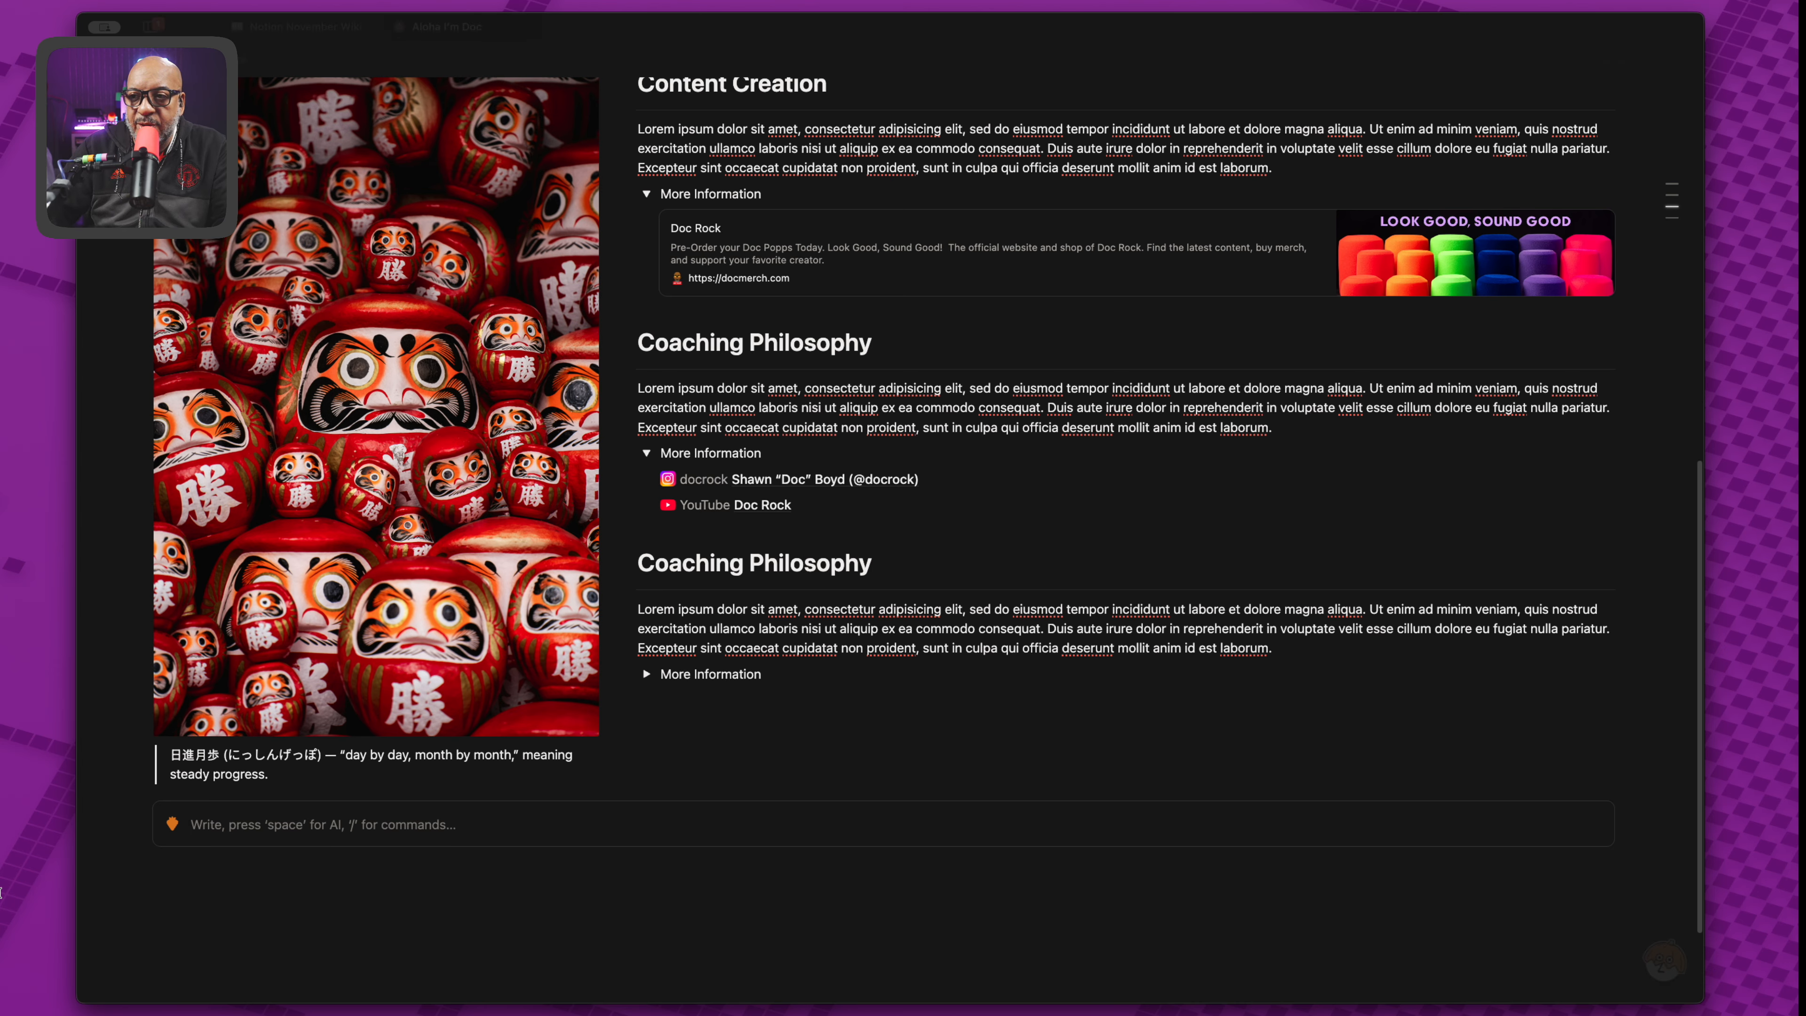
click(137, 812)
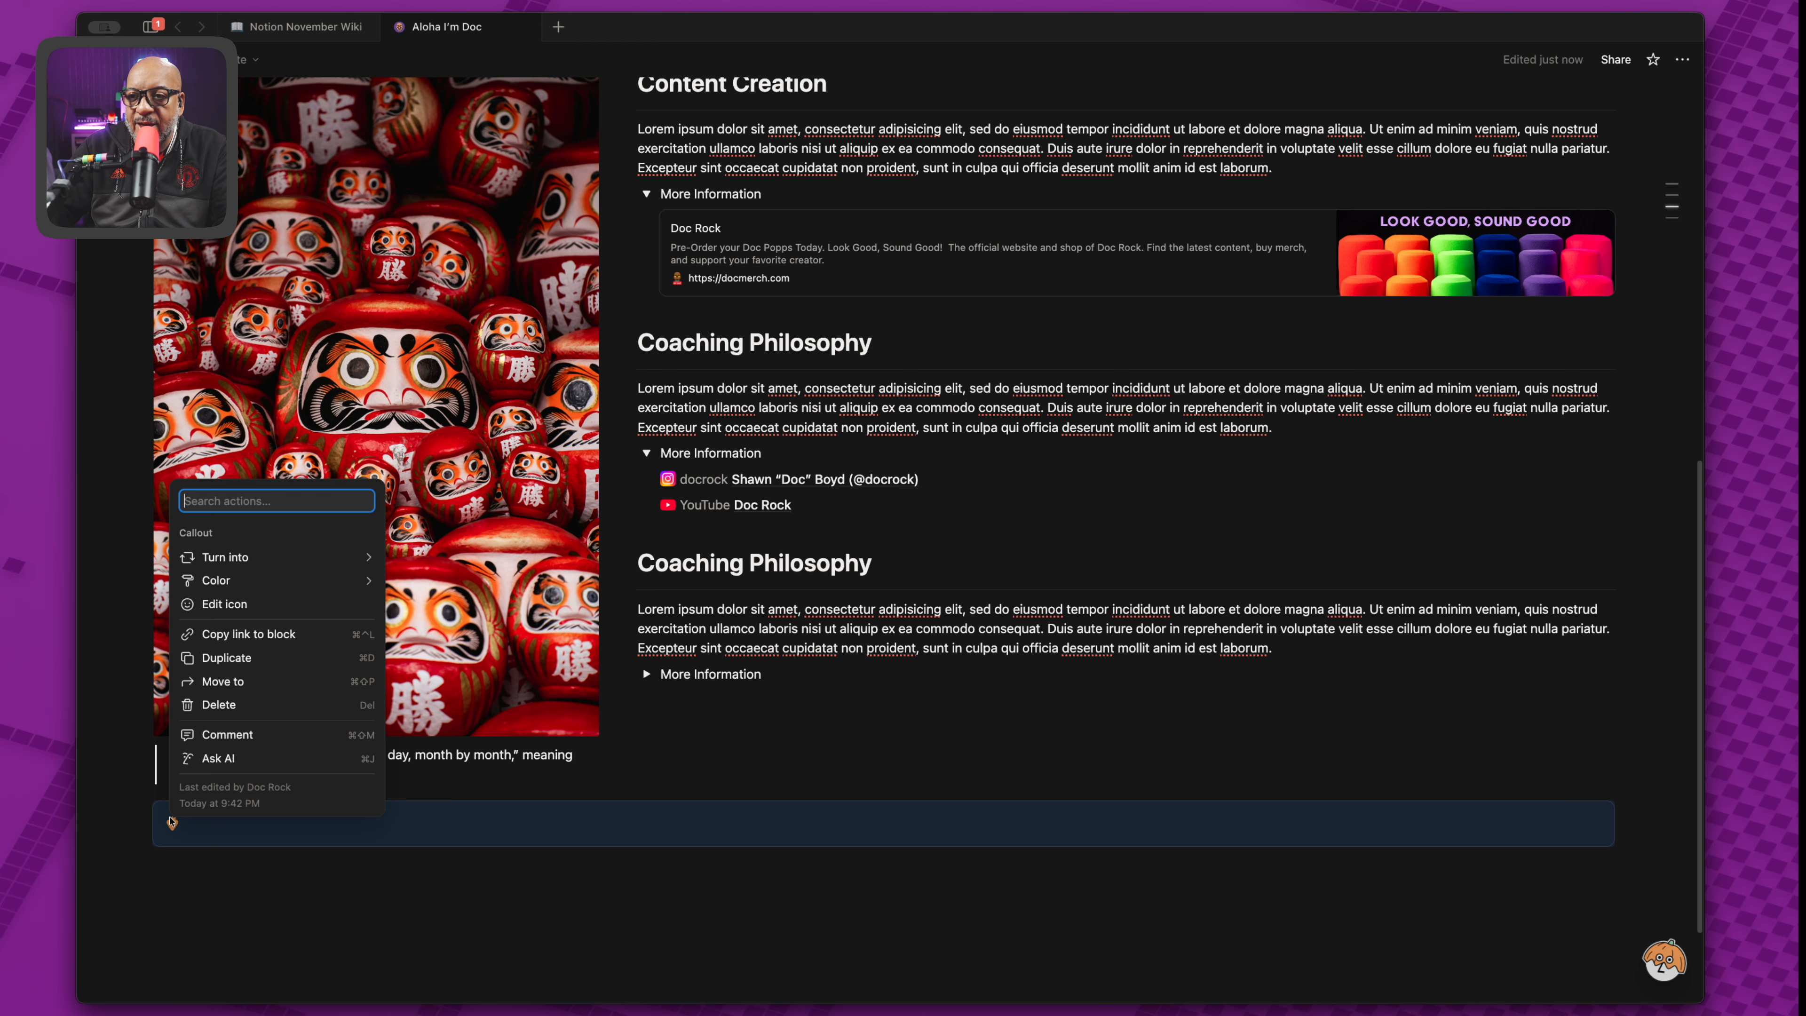
mouse_move(256, 581)
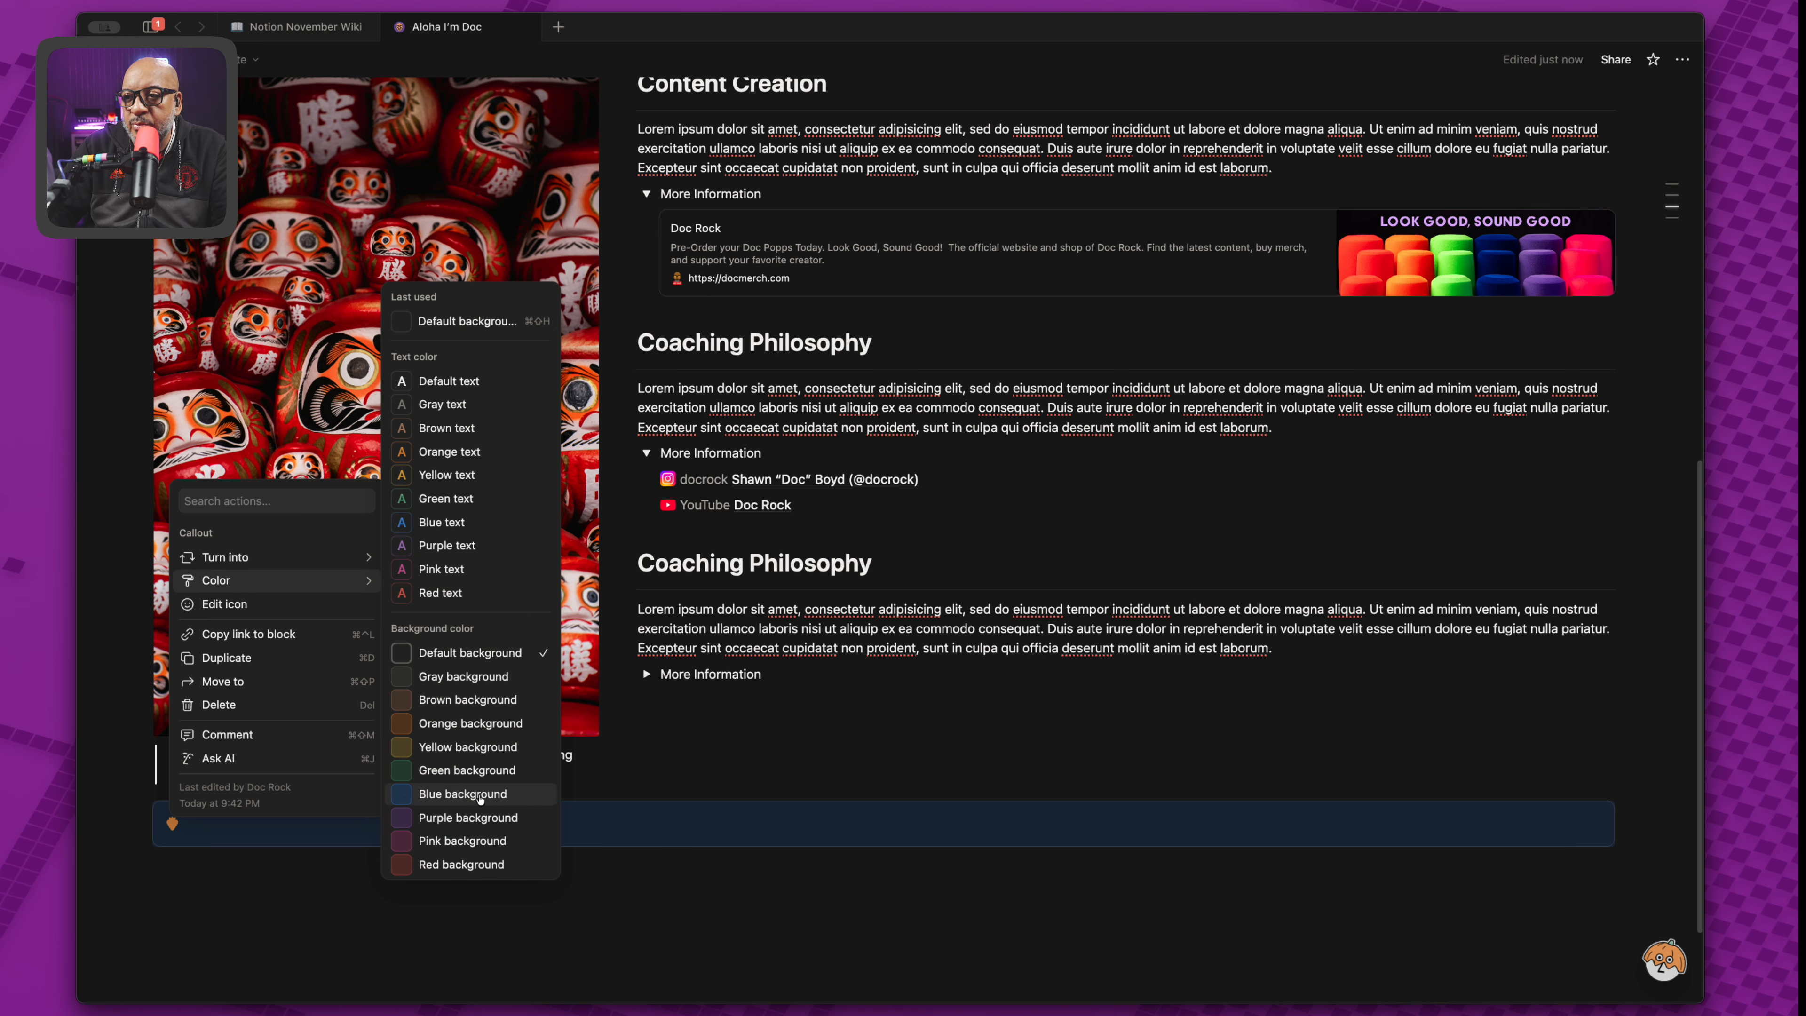
click(479, 794)
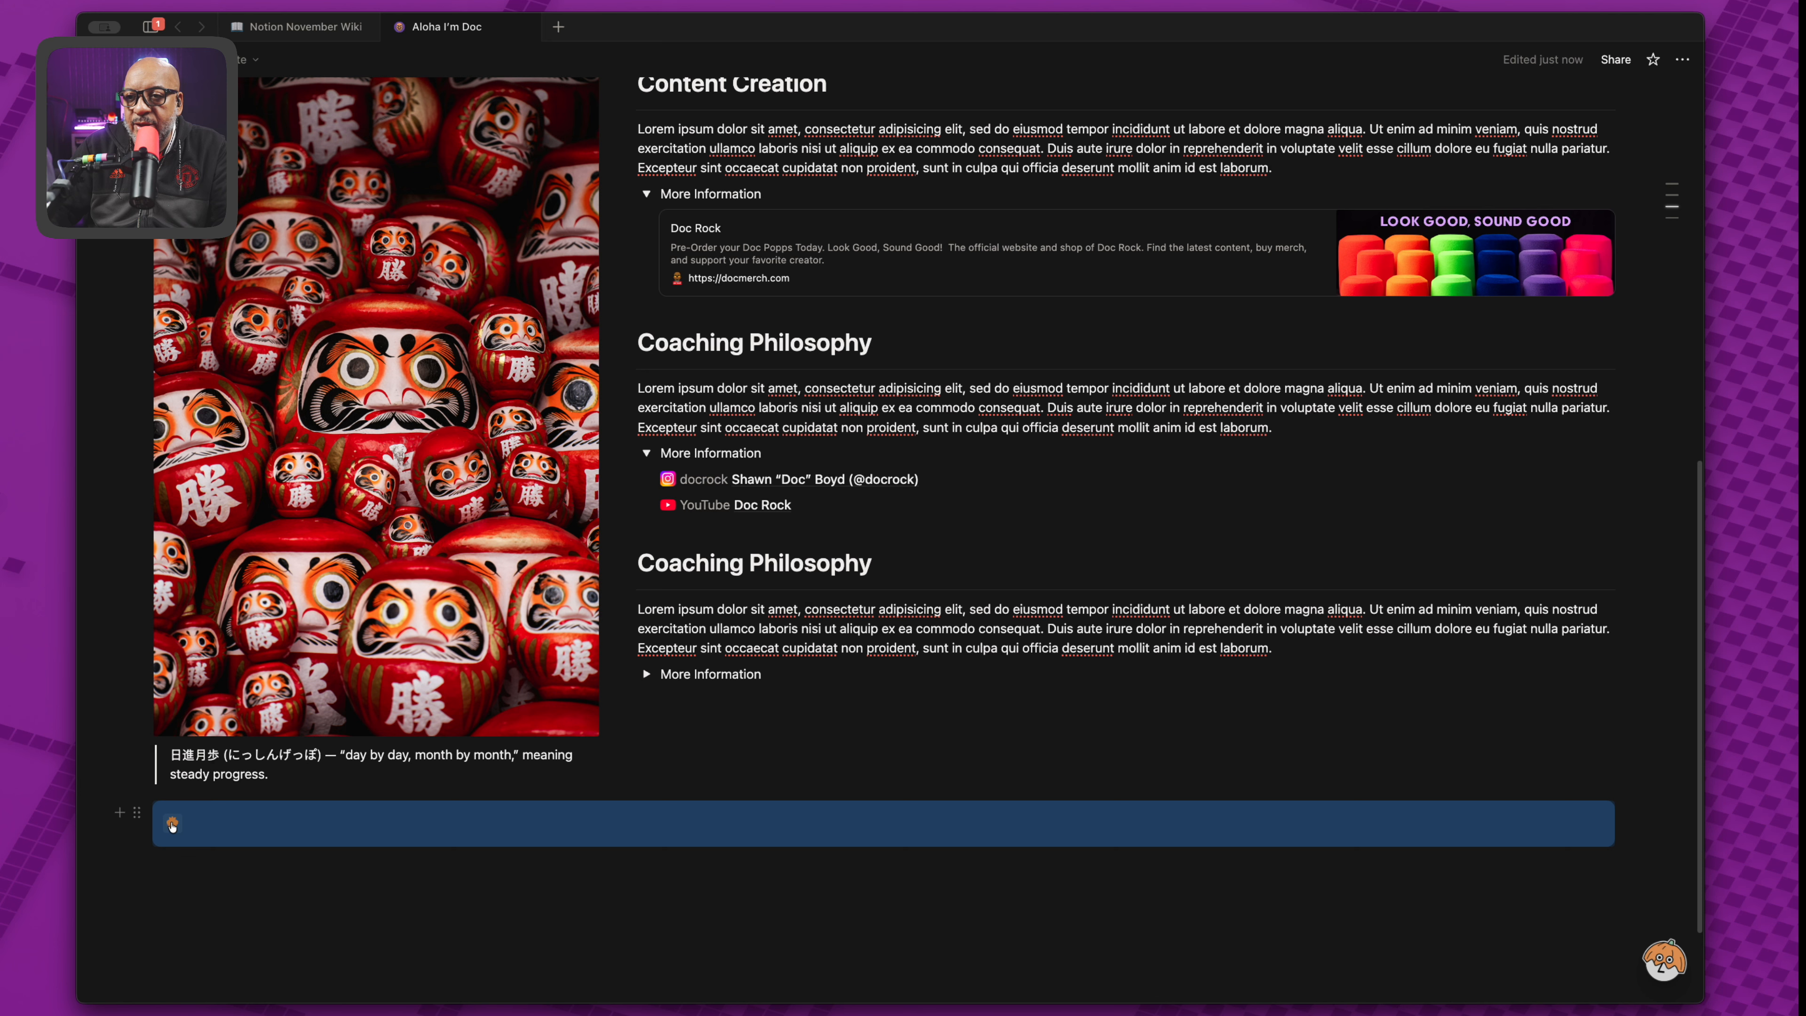
Set the callout's icon to the telephone, found by searching 'te'.
right_click(171, 826)
click(170, 825)
click(173, 826)
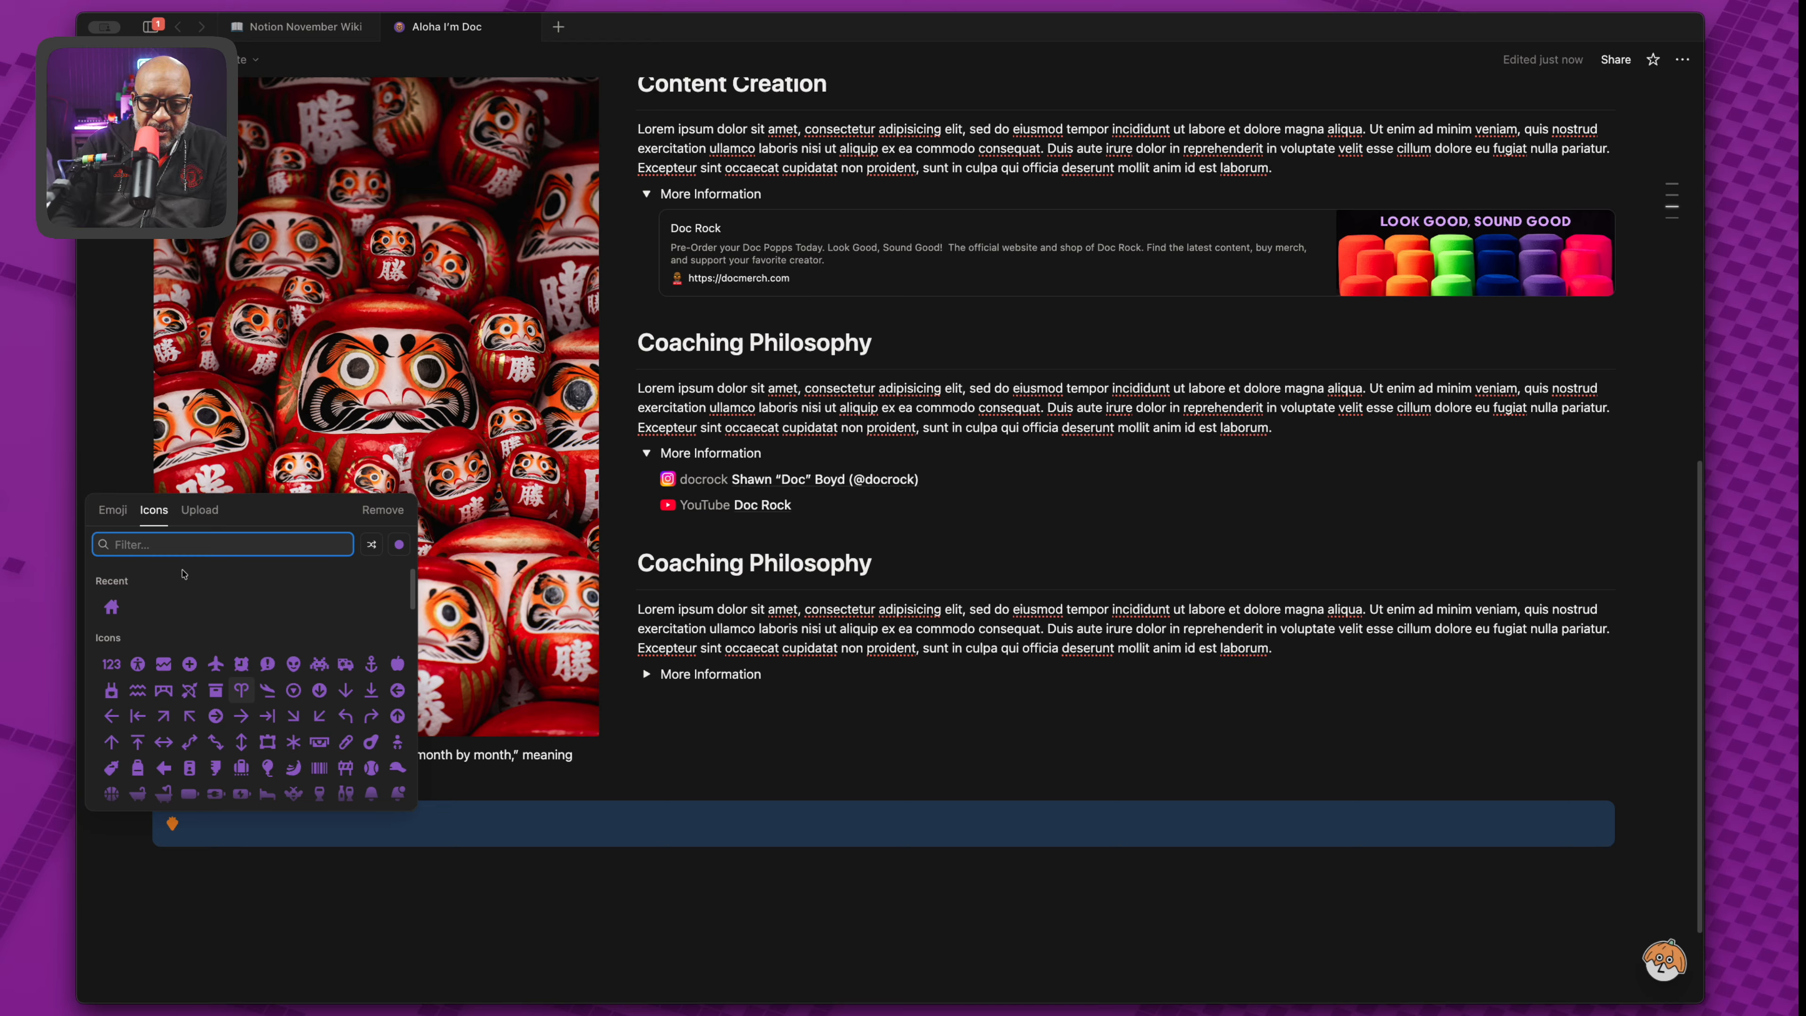
text(te)
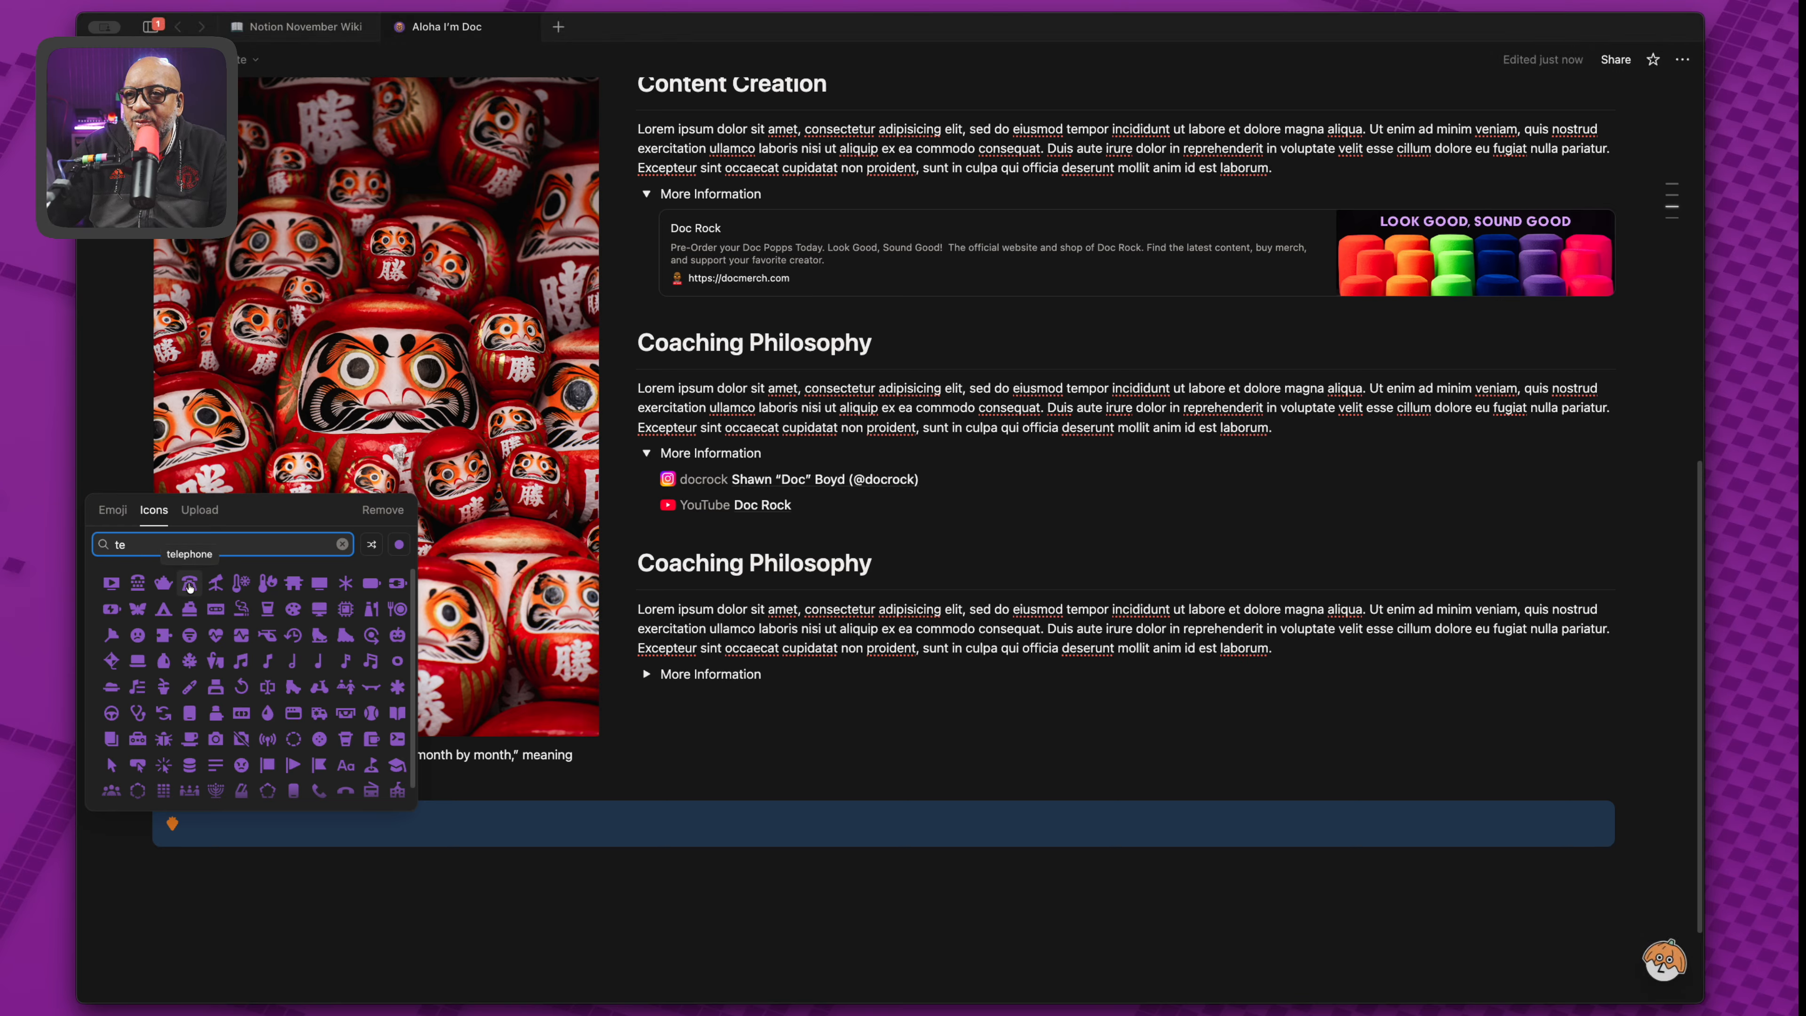
click(189, 584)
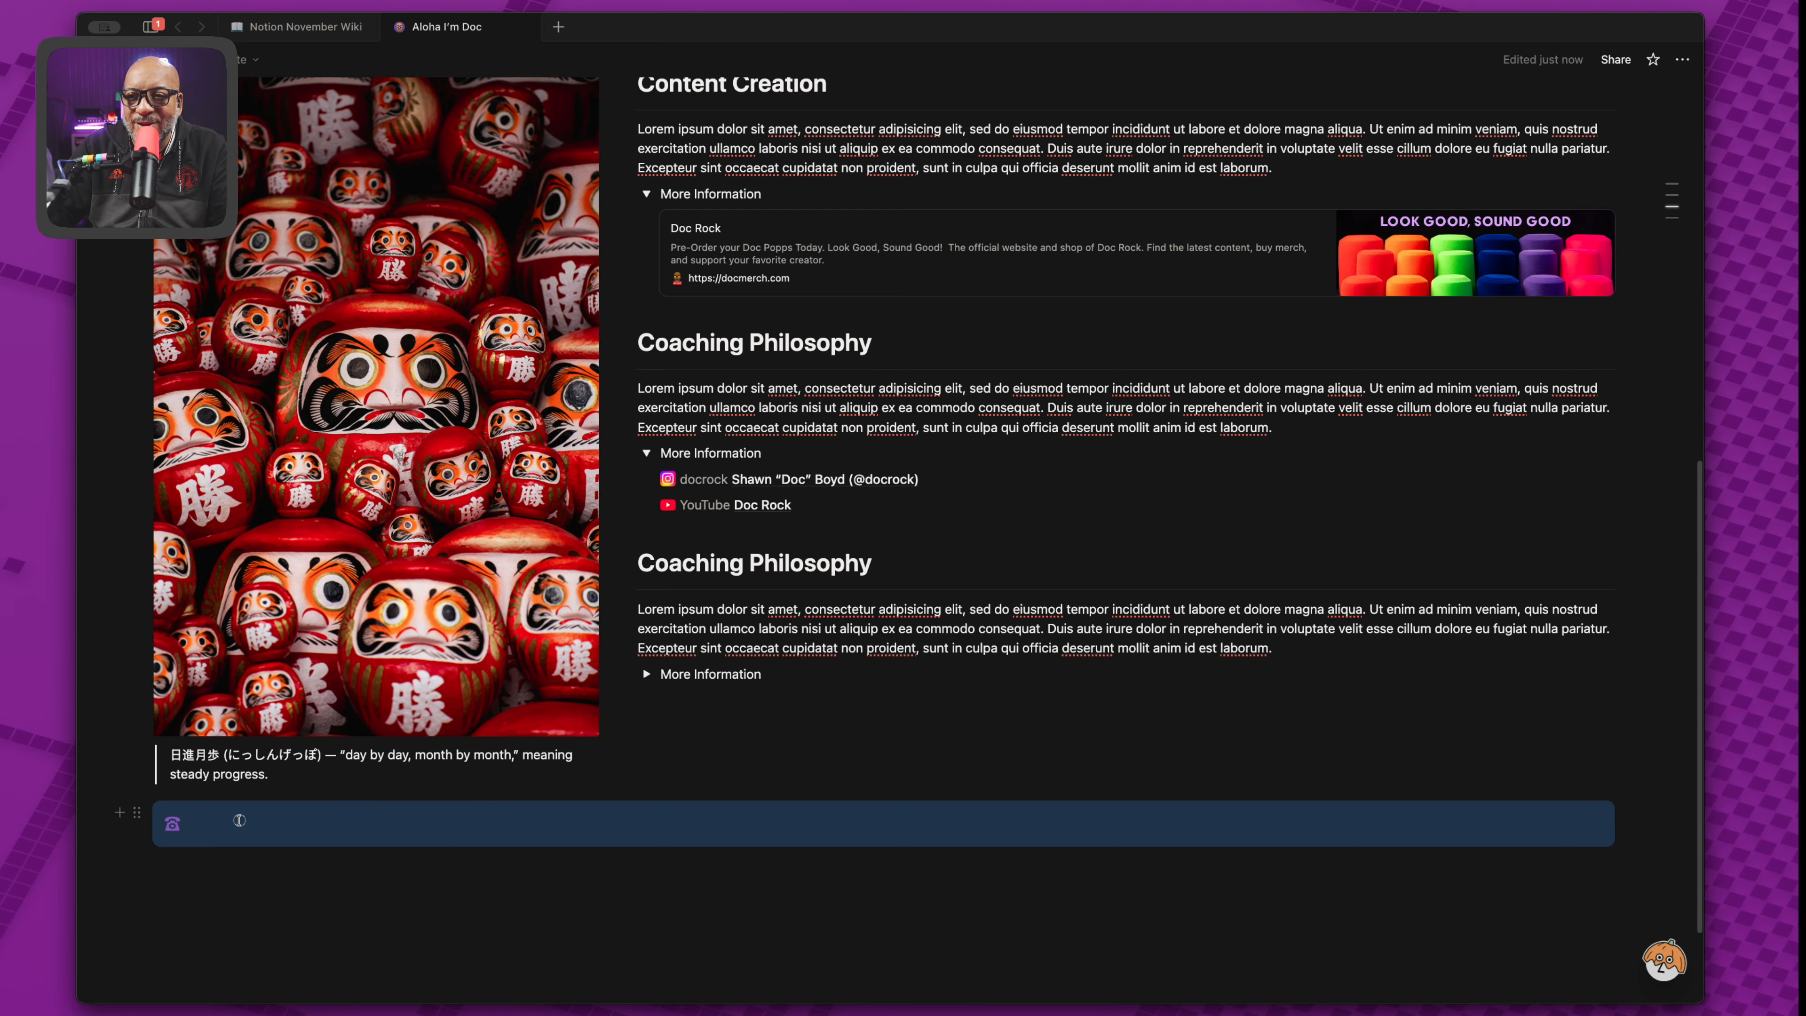
Paste 'Reach out for content creation discussions.' and contact details into the callout, then move it beneath the caption.
click(239, 820)
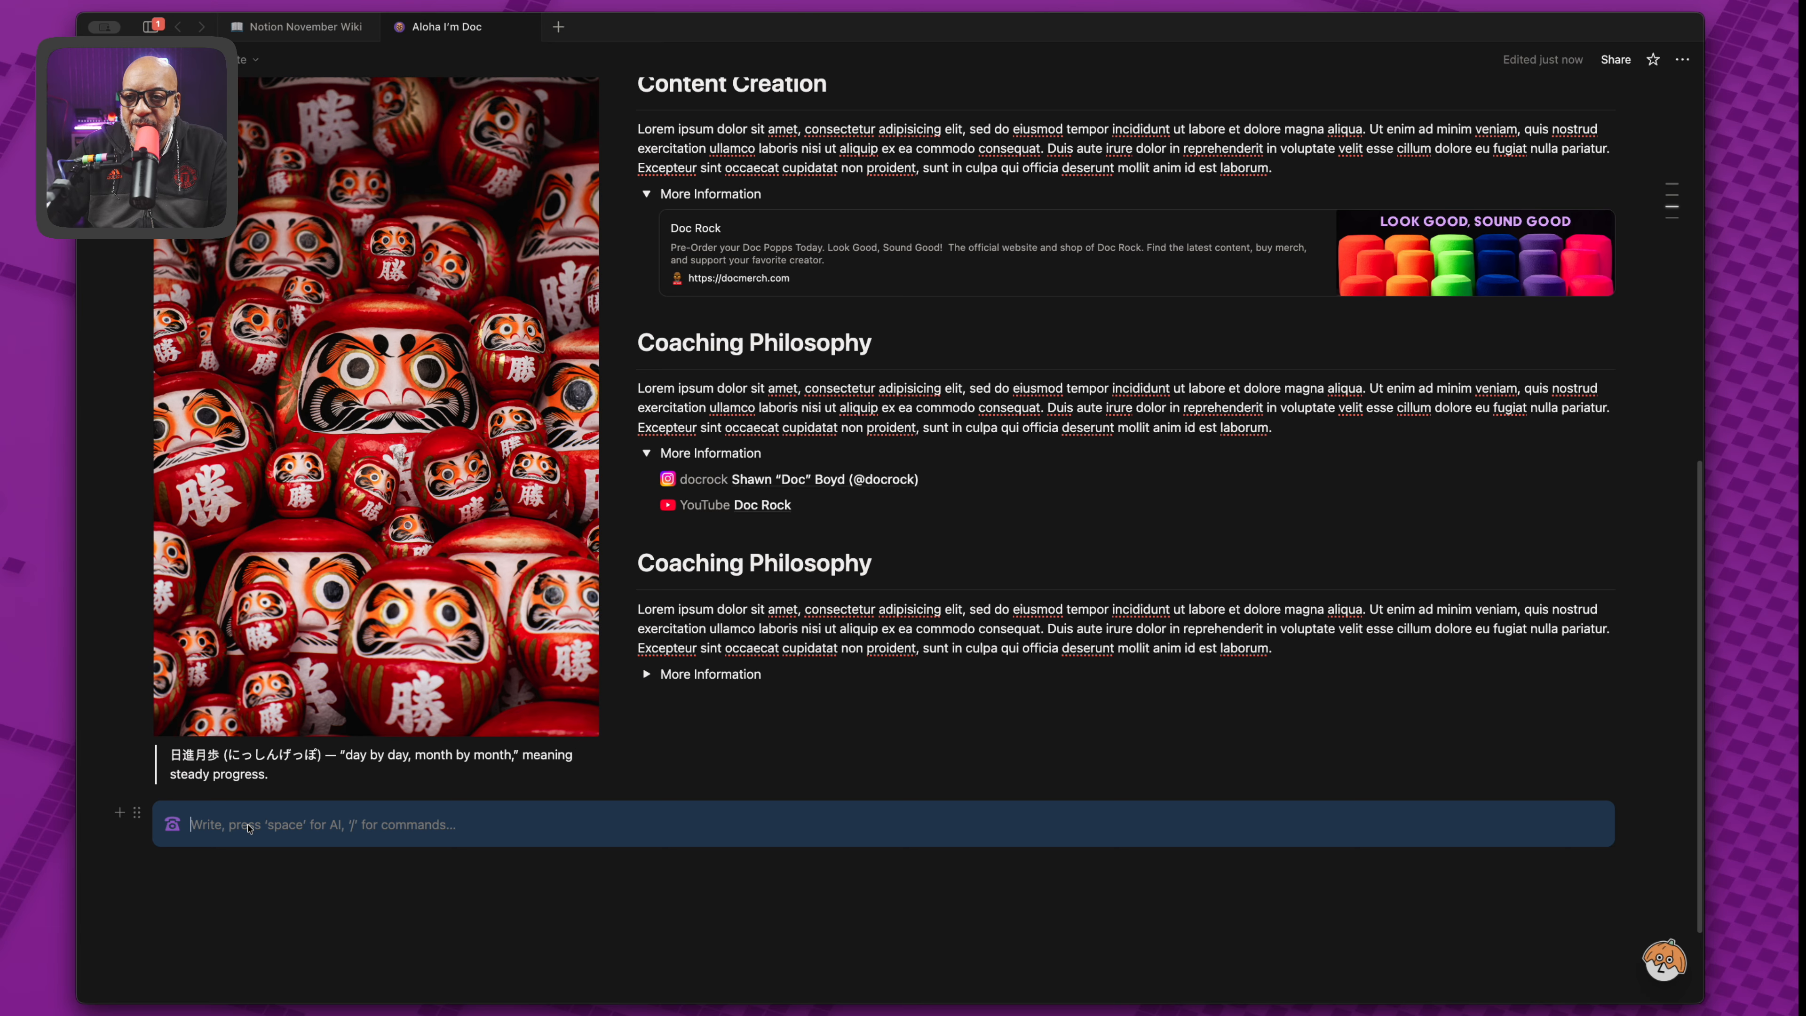
key(super+v)
click(330, 928)
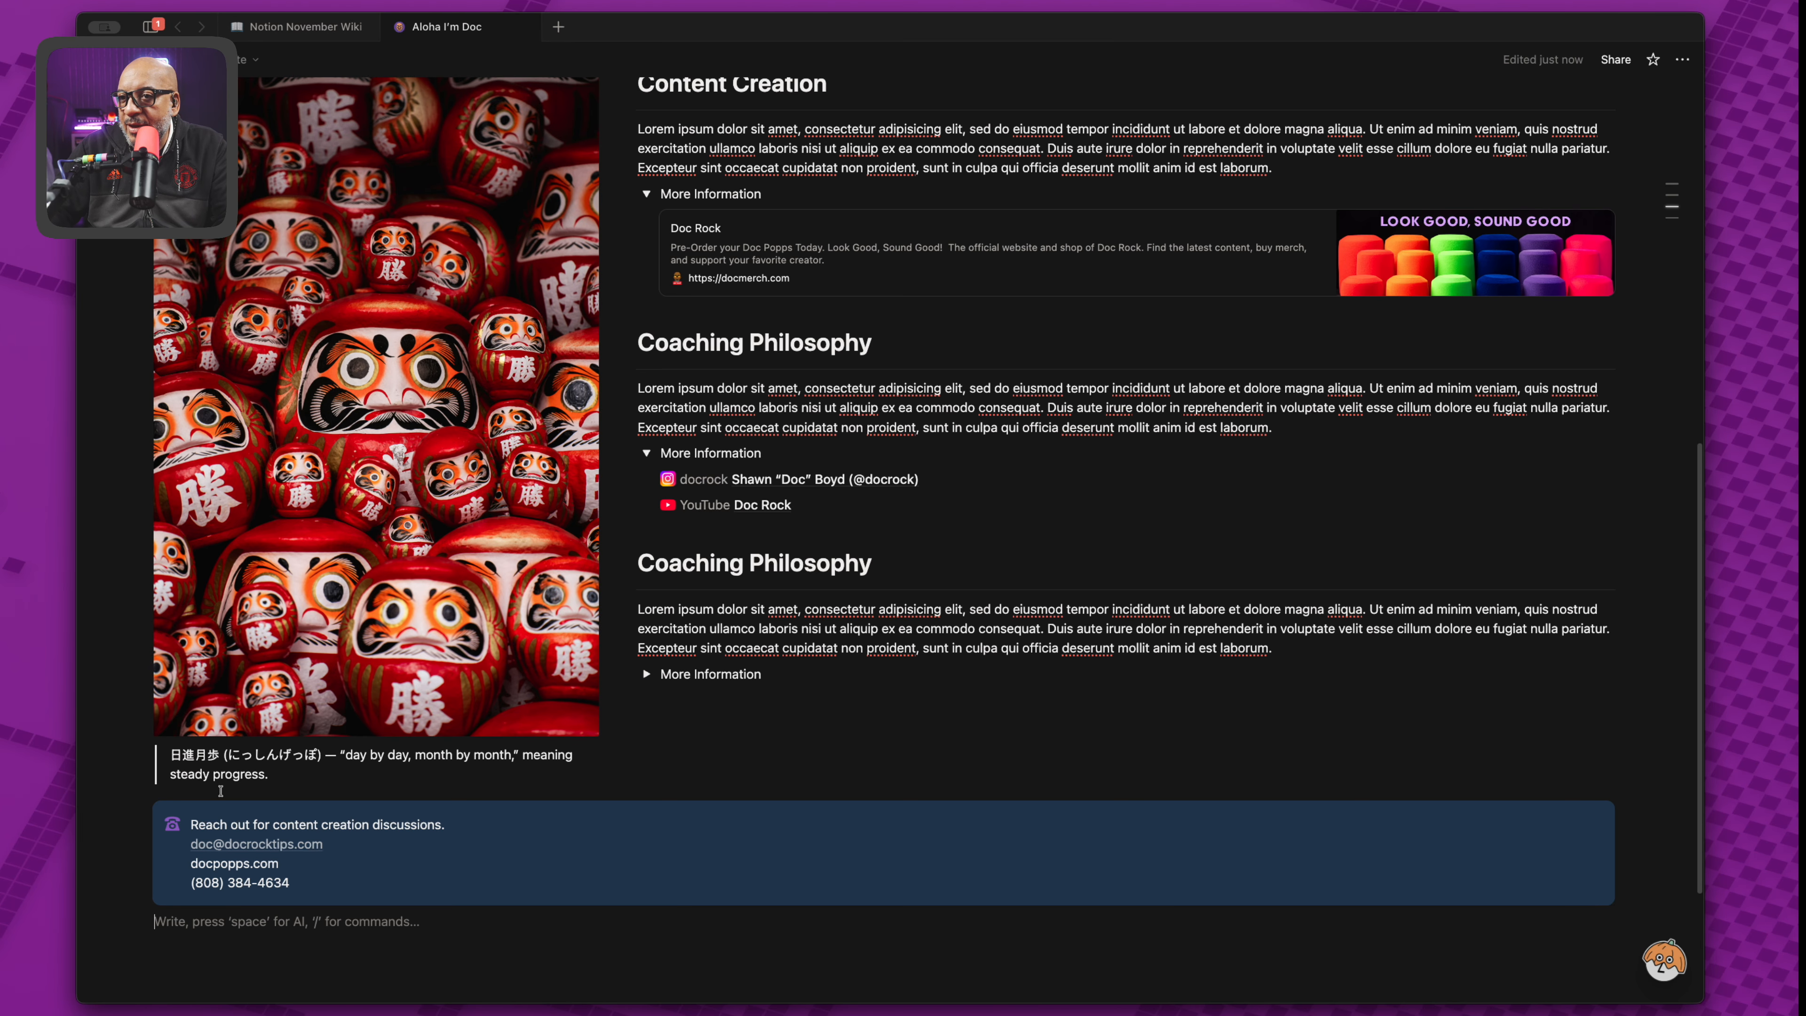
drag(137, 811, 147, 786)
click(795, 887)
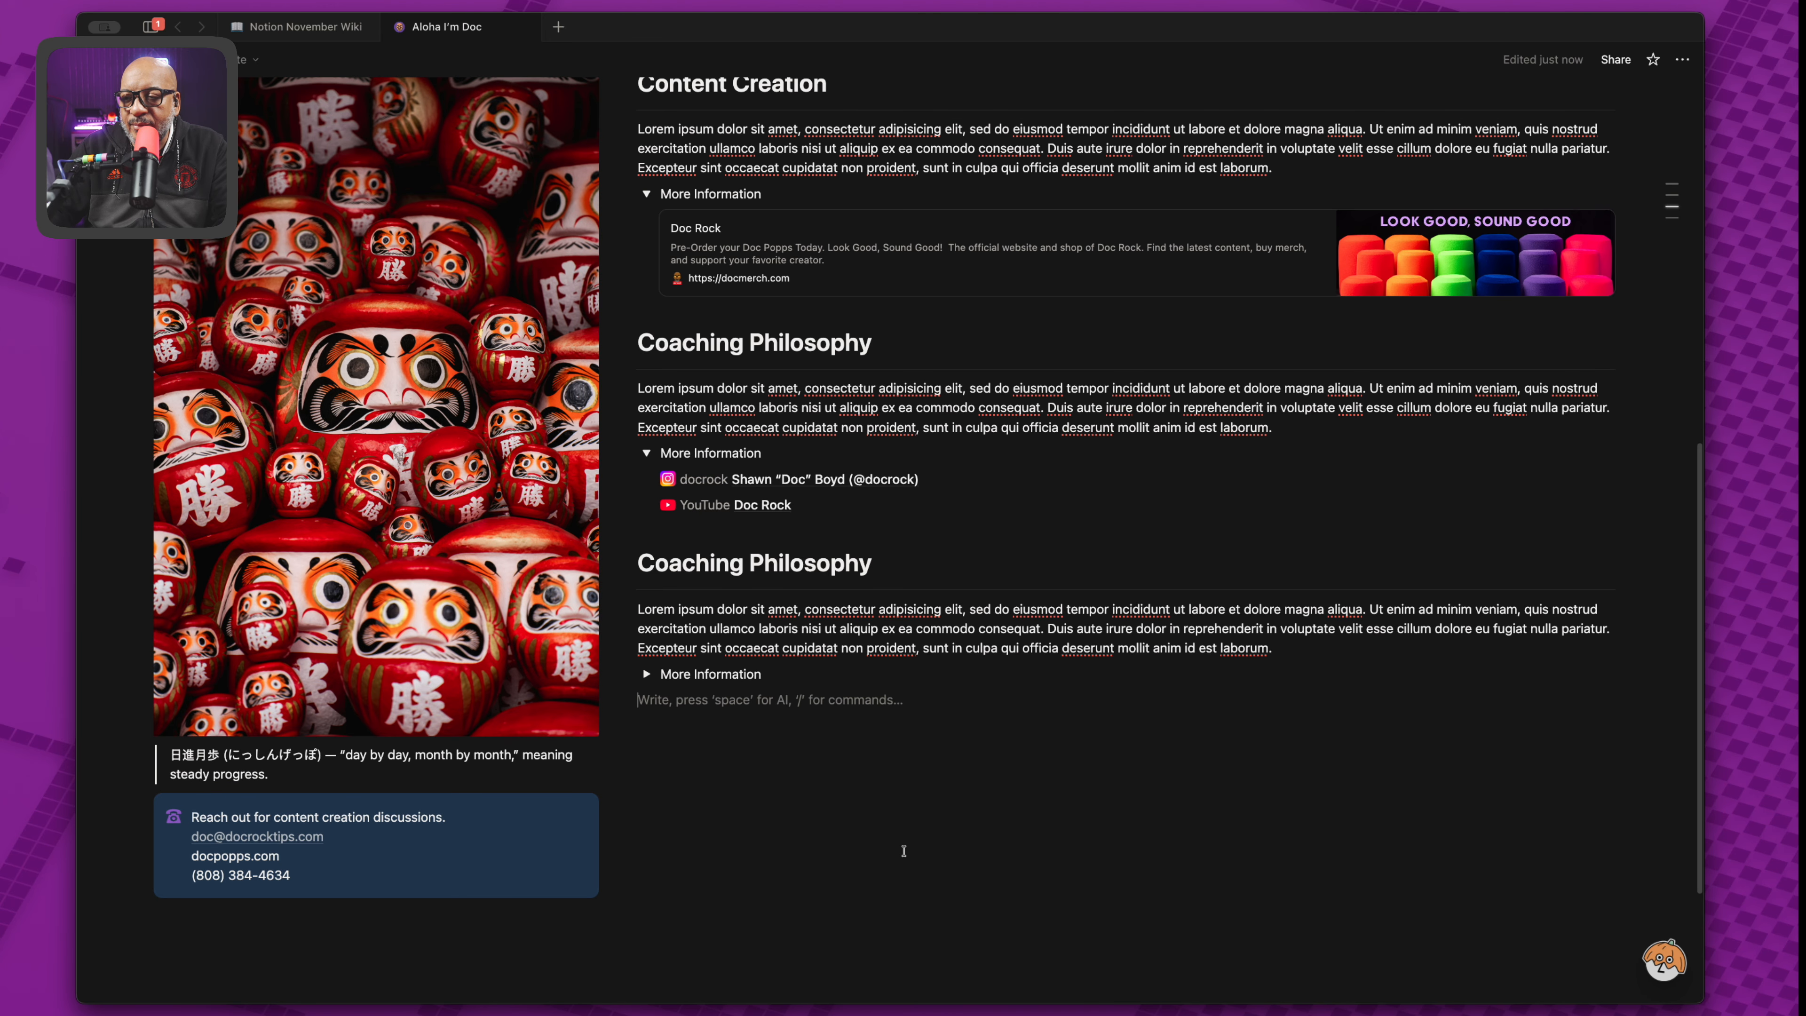
scroll(903, 850, up, 3)
scroll(908, 823, up, 10)
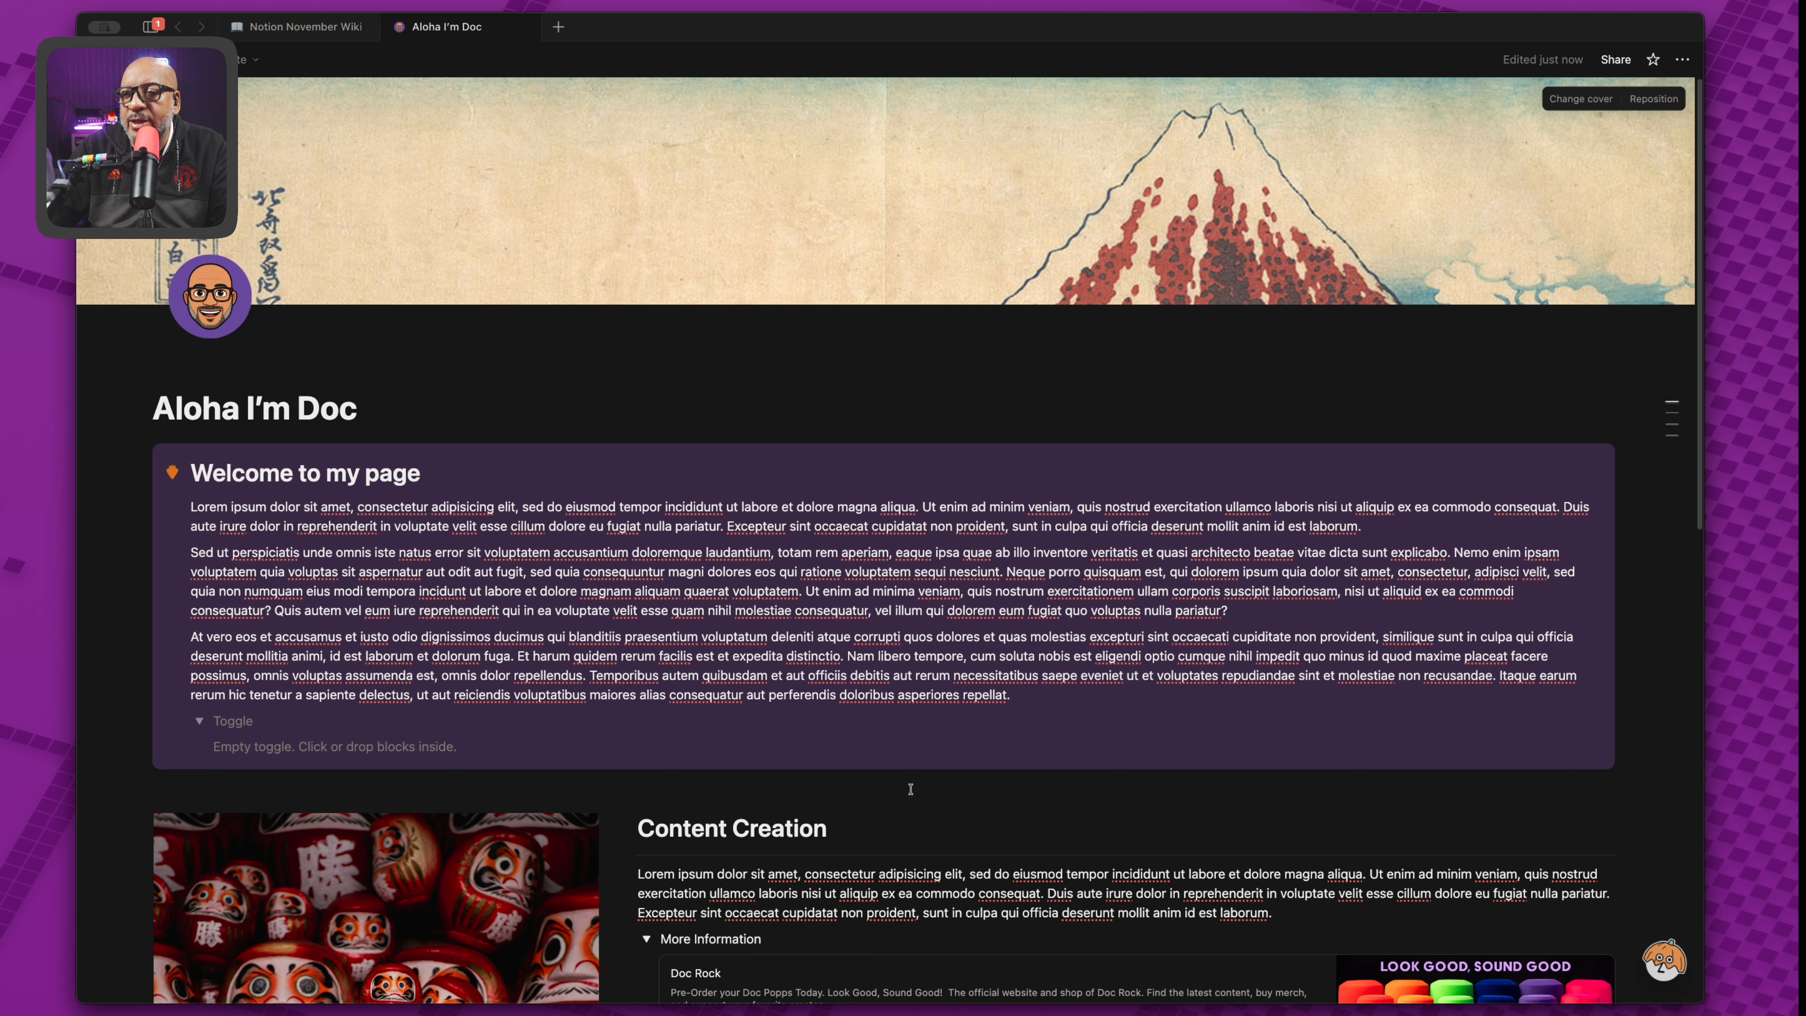
scroll(910, 788, down, 10)
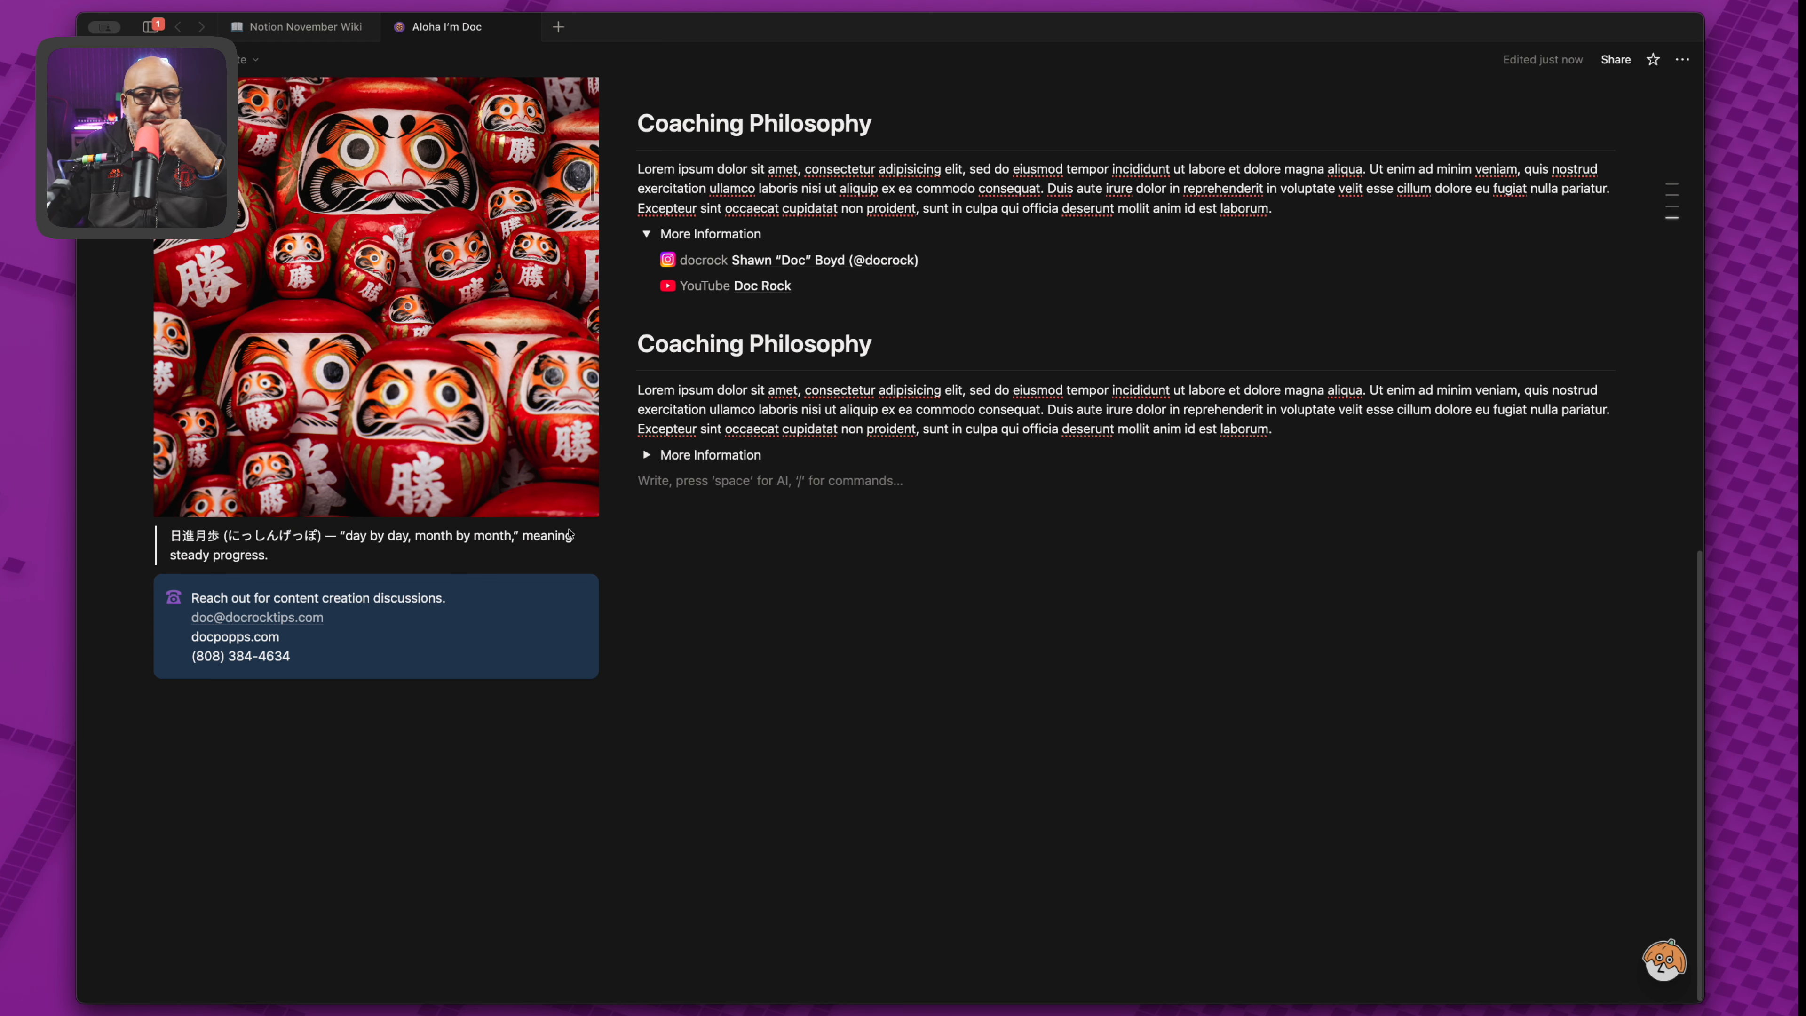
scroll(859, 548, up, 10)
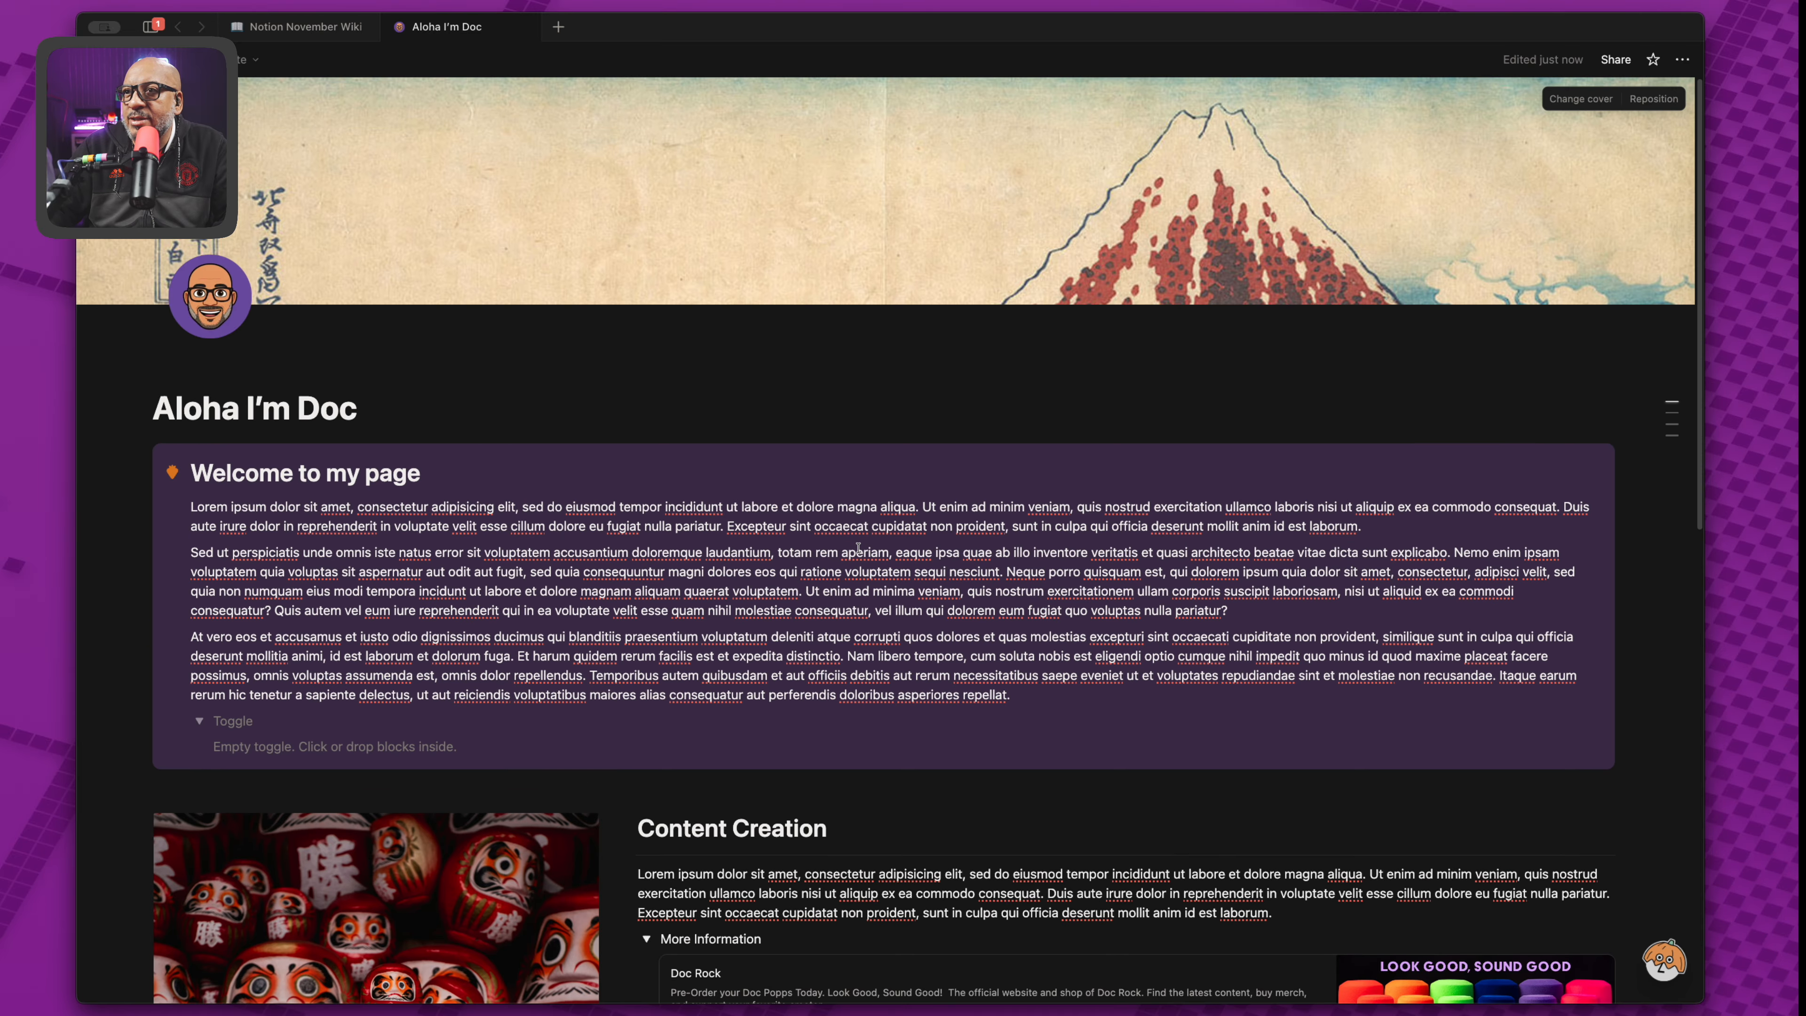
scroll(858, 548, down, 5)
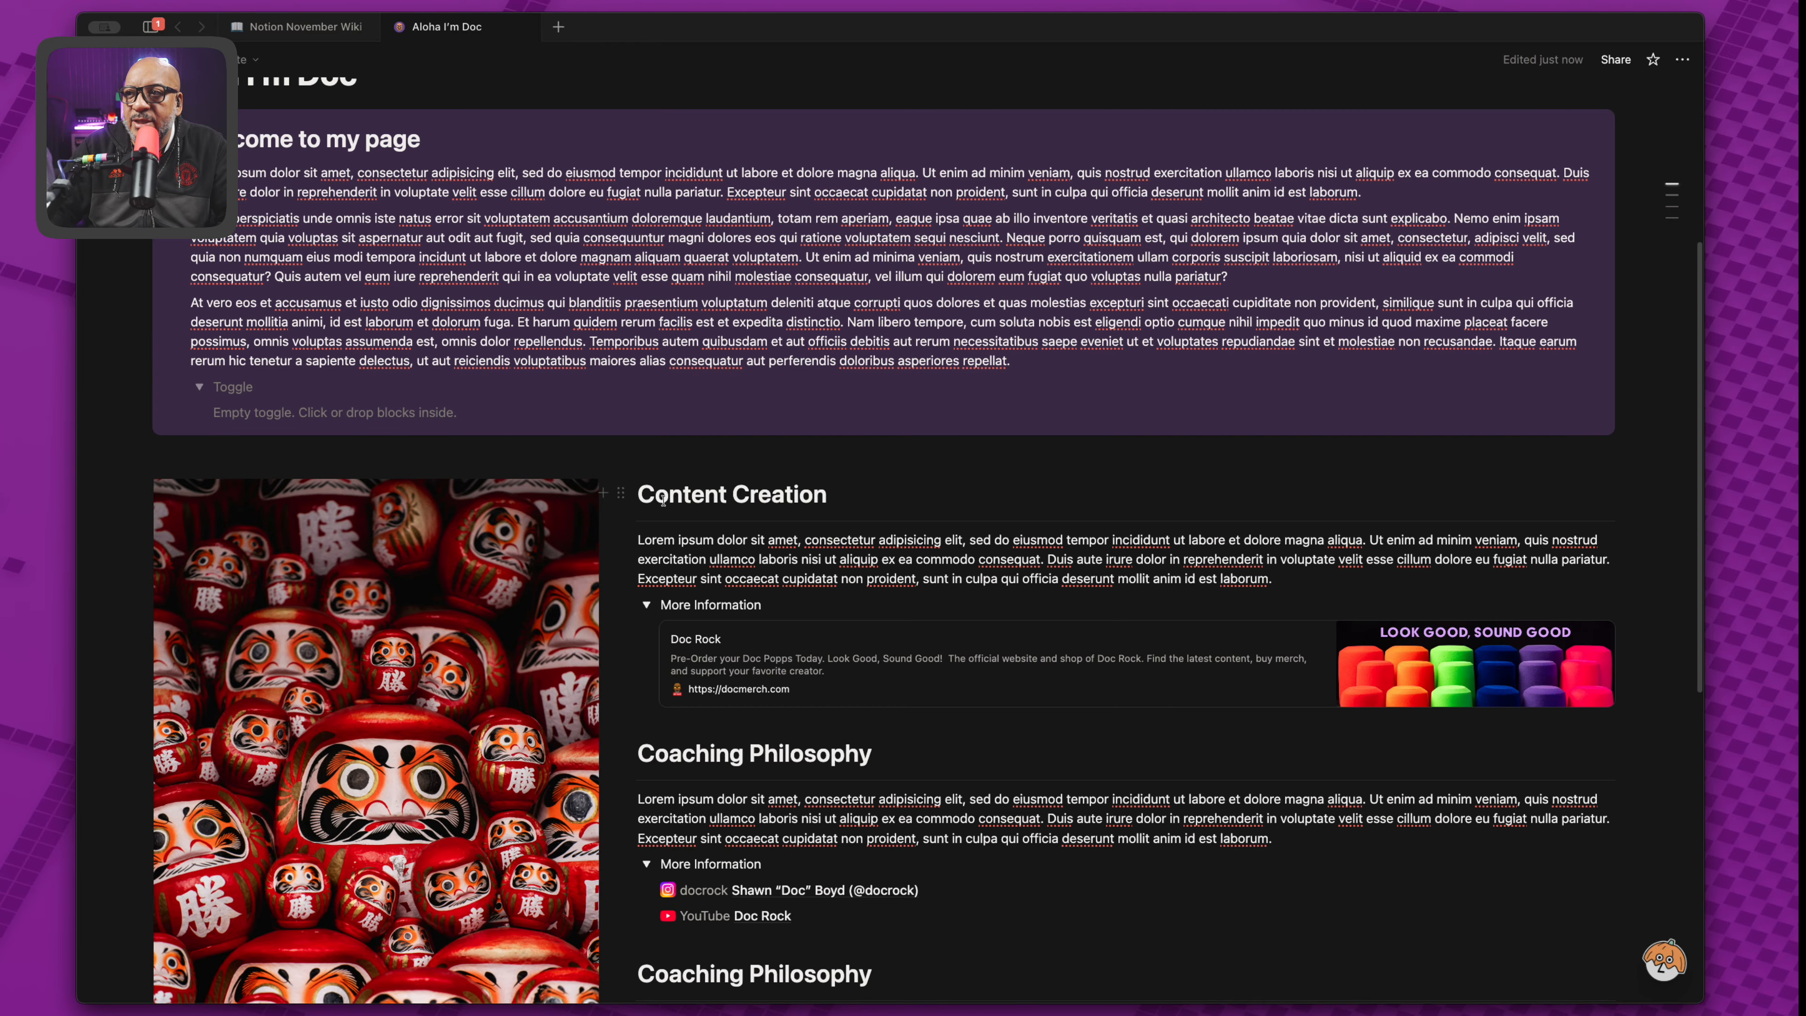
Copy a link to the Content Creation heading and insert a Table of contents in the toggle.
click(621, 492)
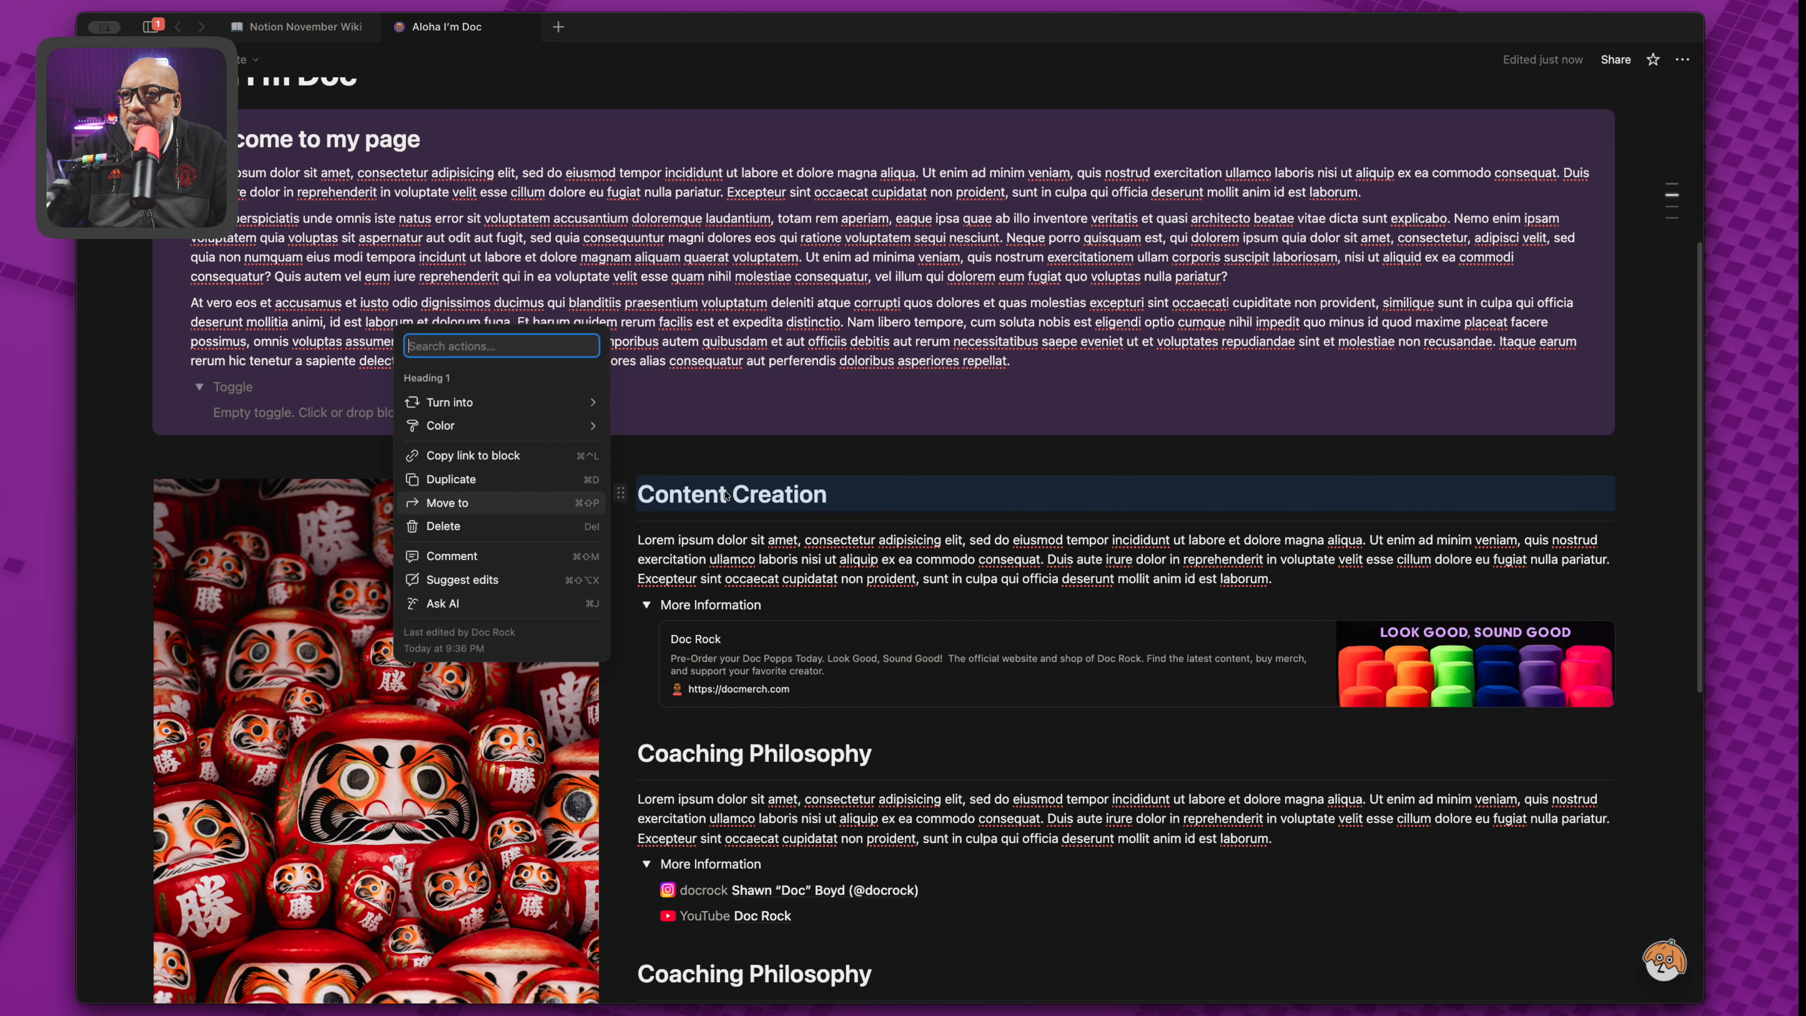
click(538, 461)
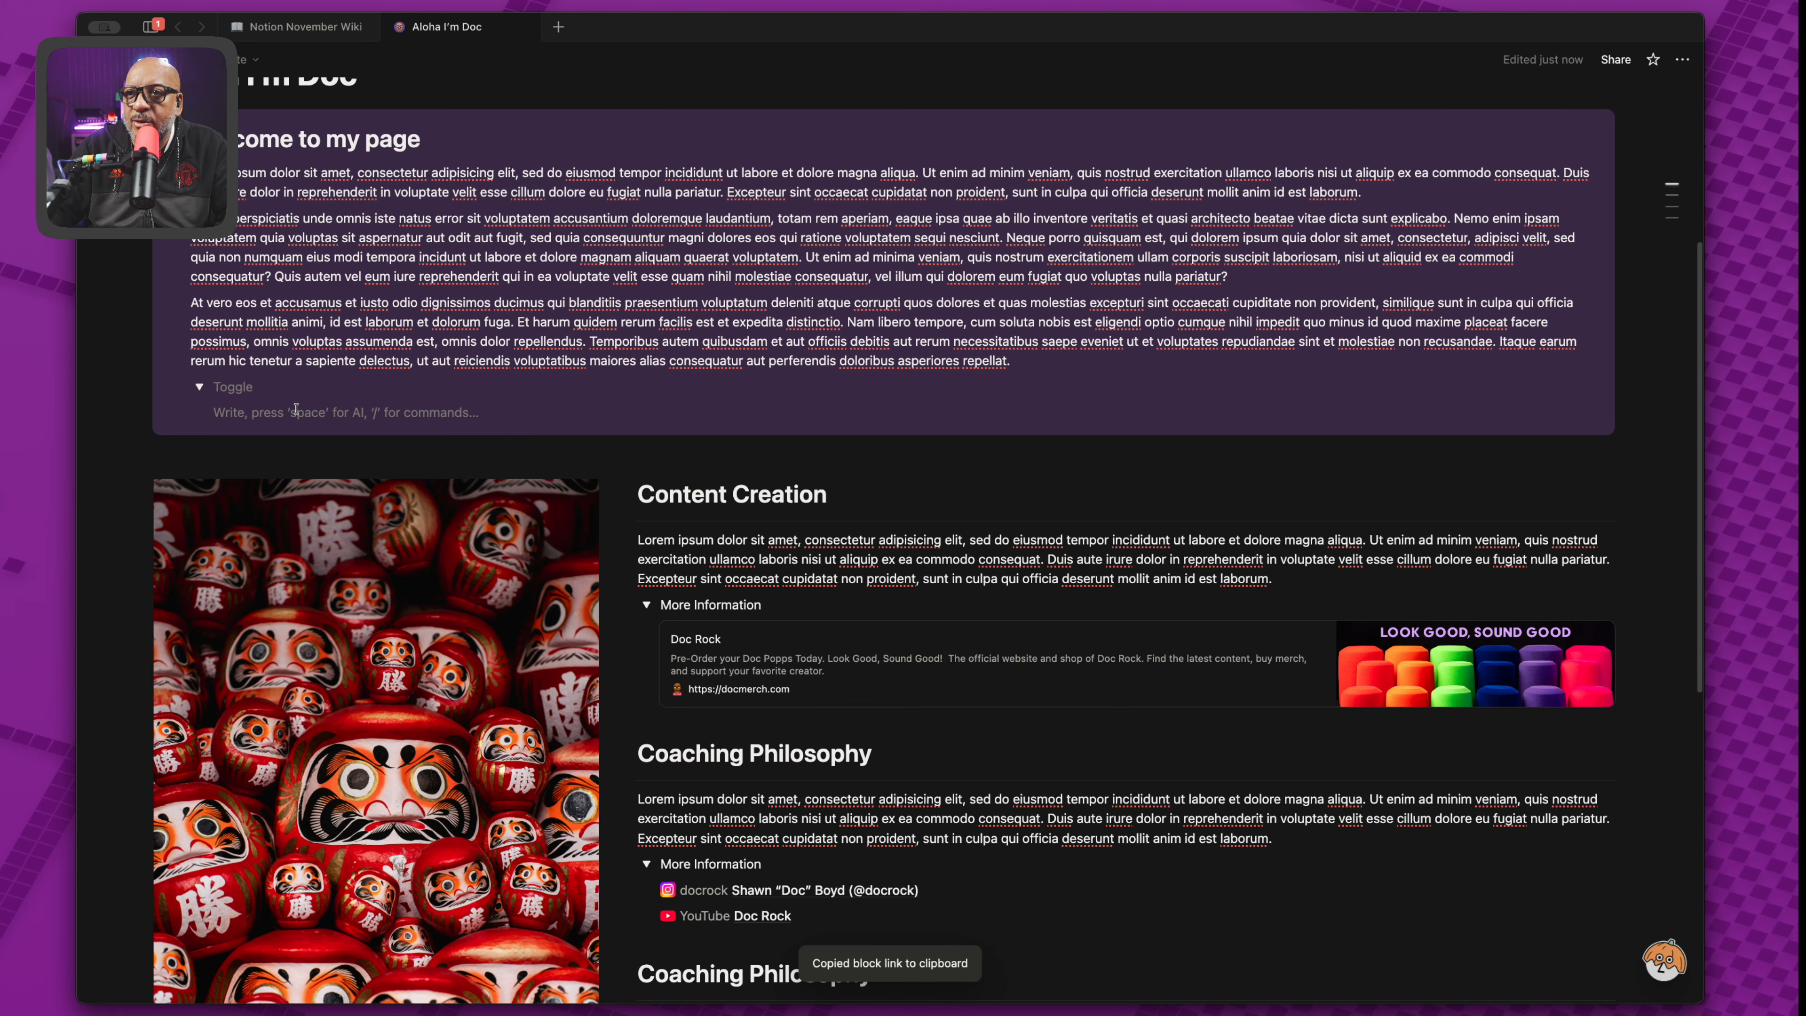
text(/)
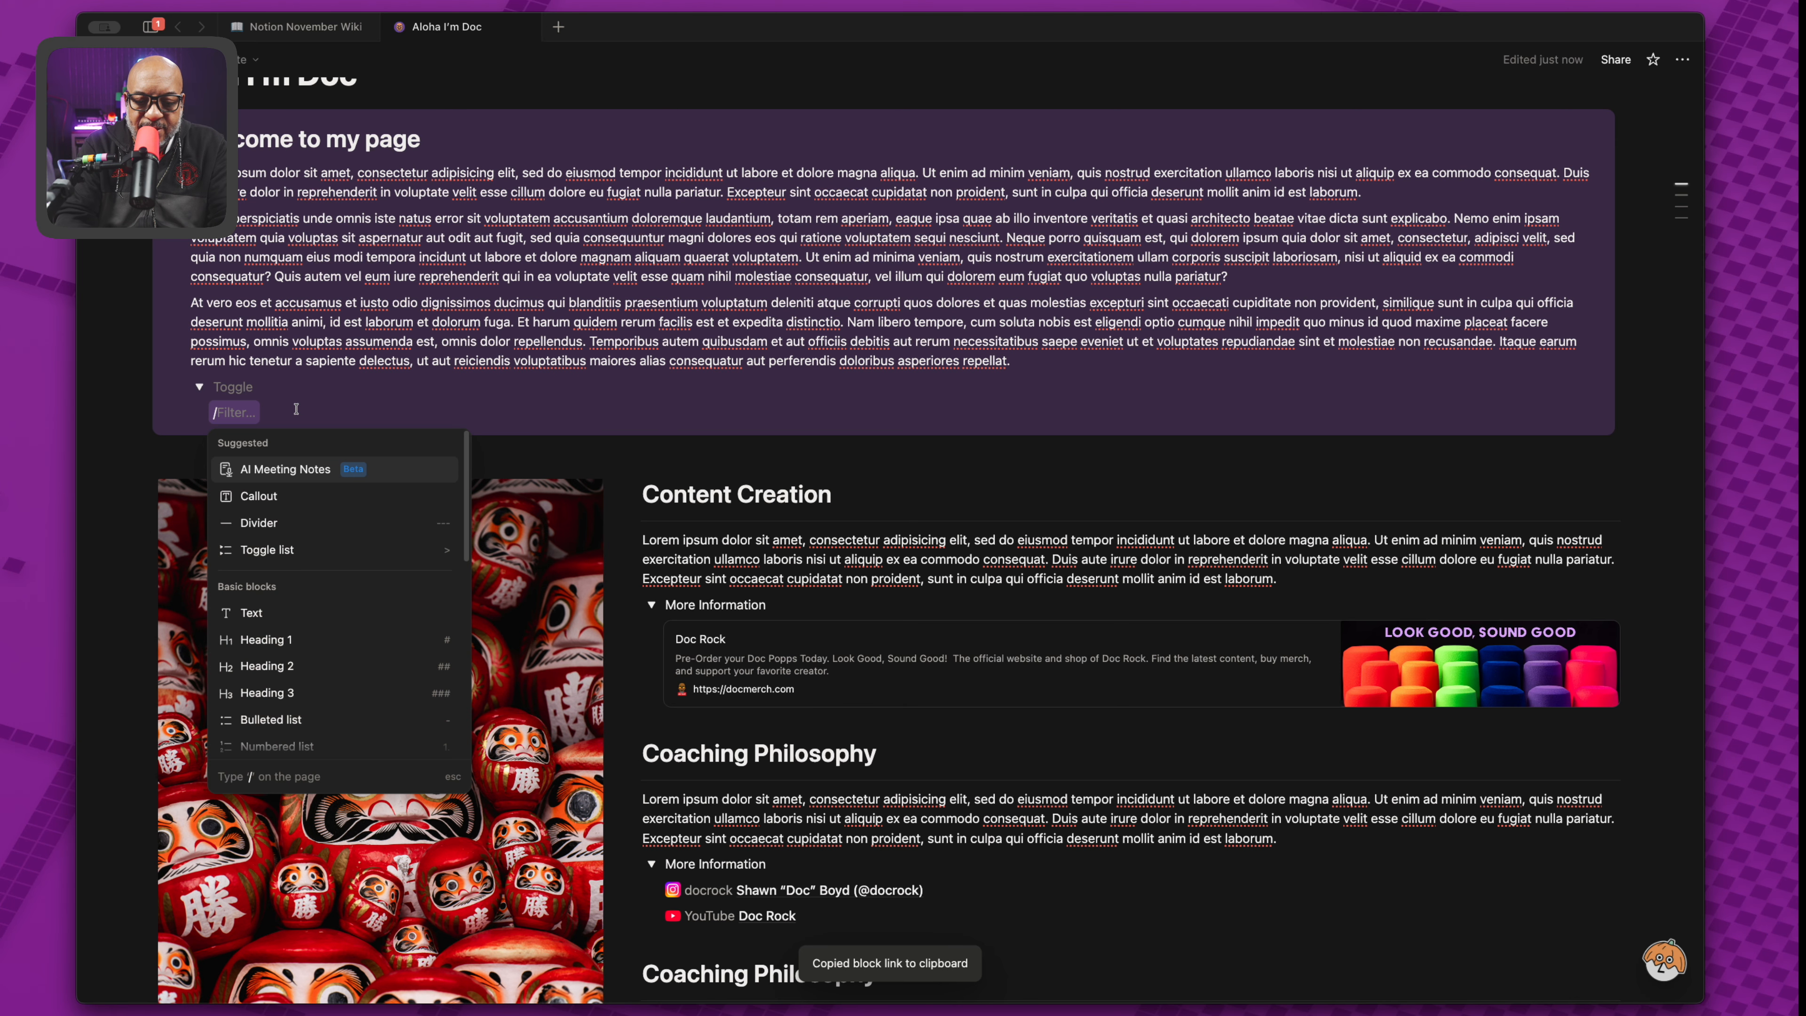
text(table)
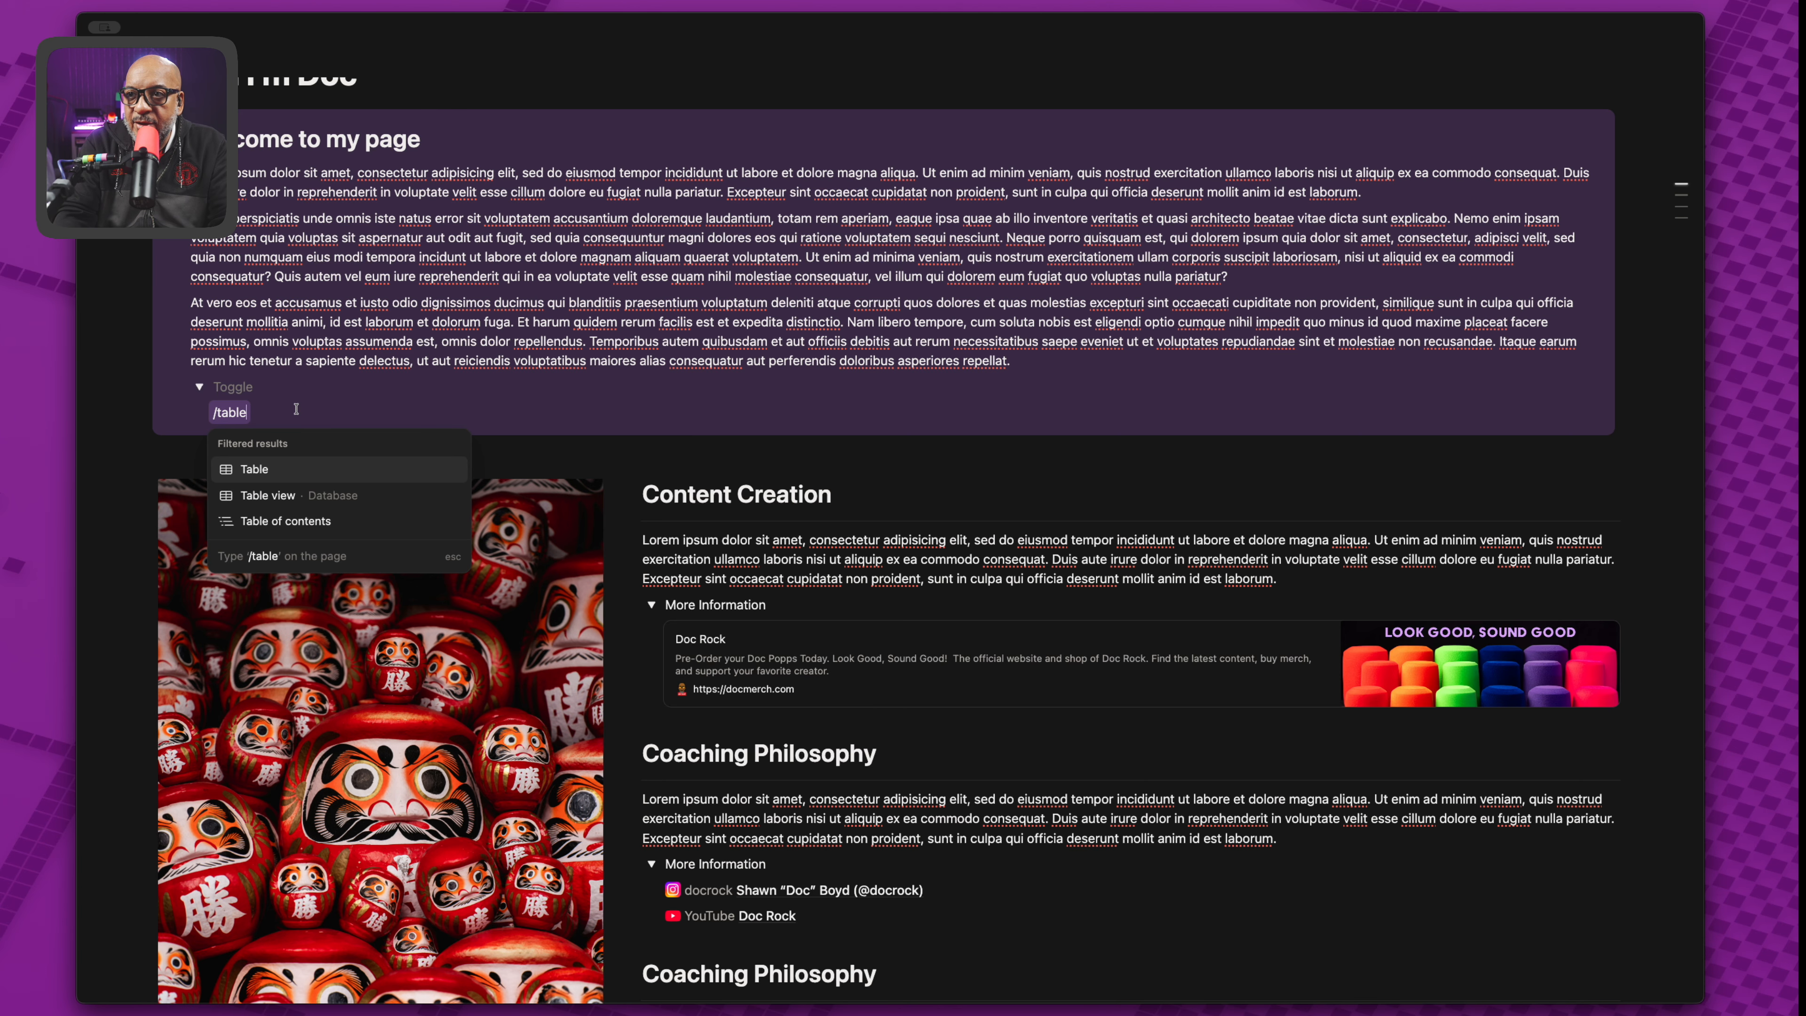
key(Down)
key(Down)
key(Return)
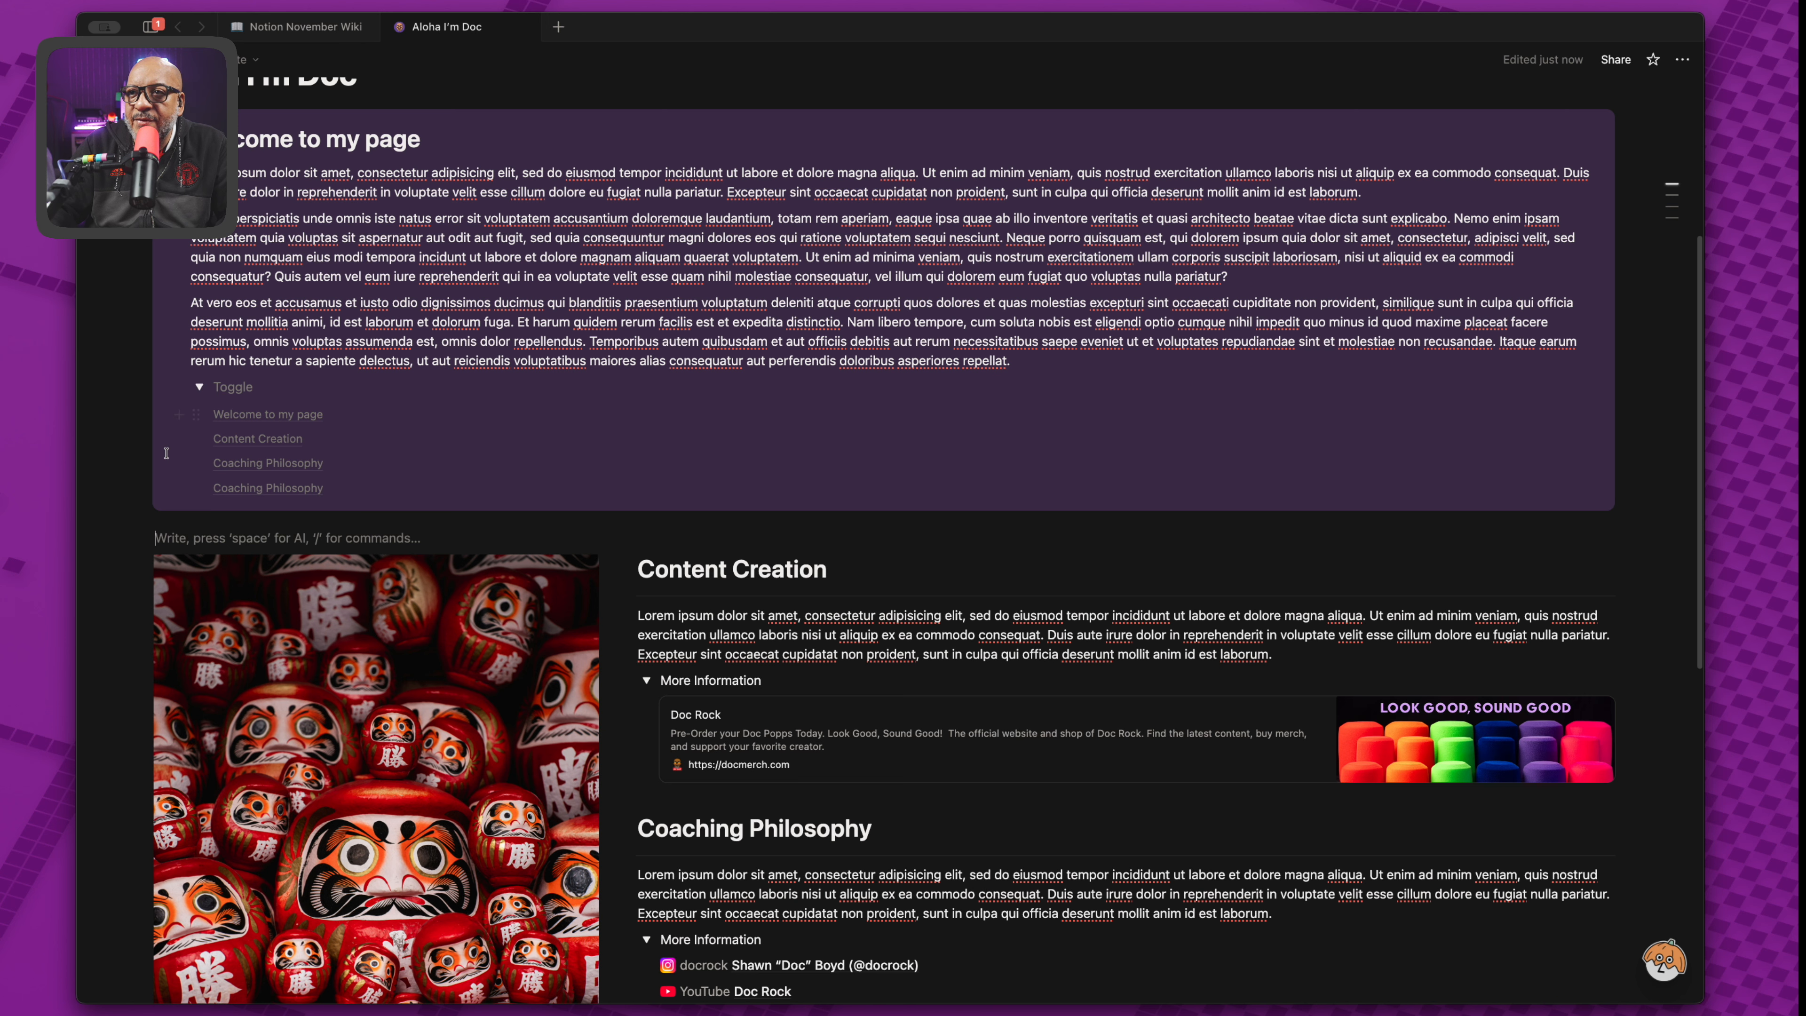
Test the table of contents links to Content Creation and both Coaching Philosophy headings.
click(288, 440)
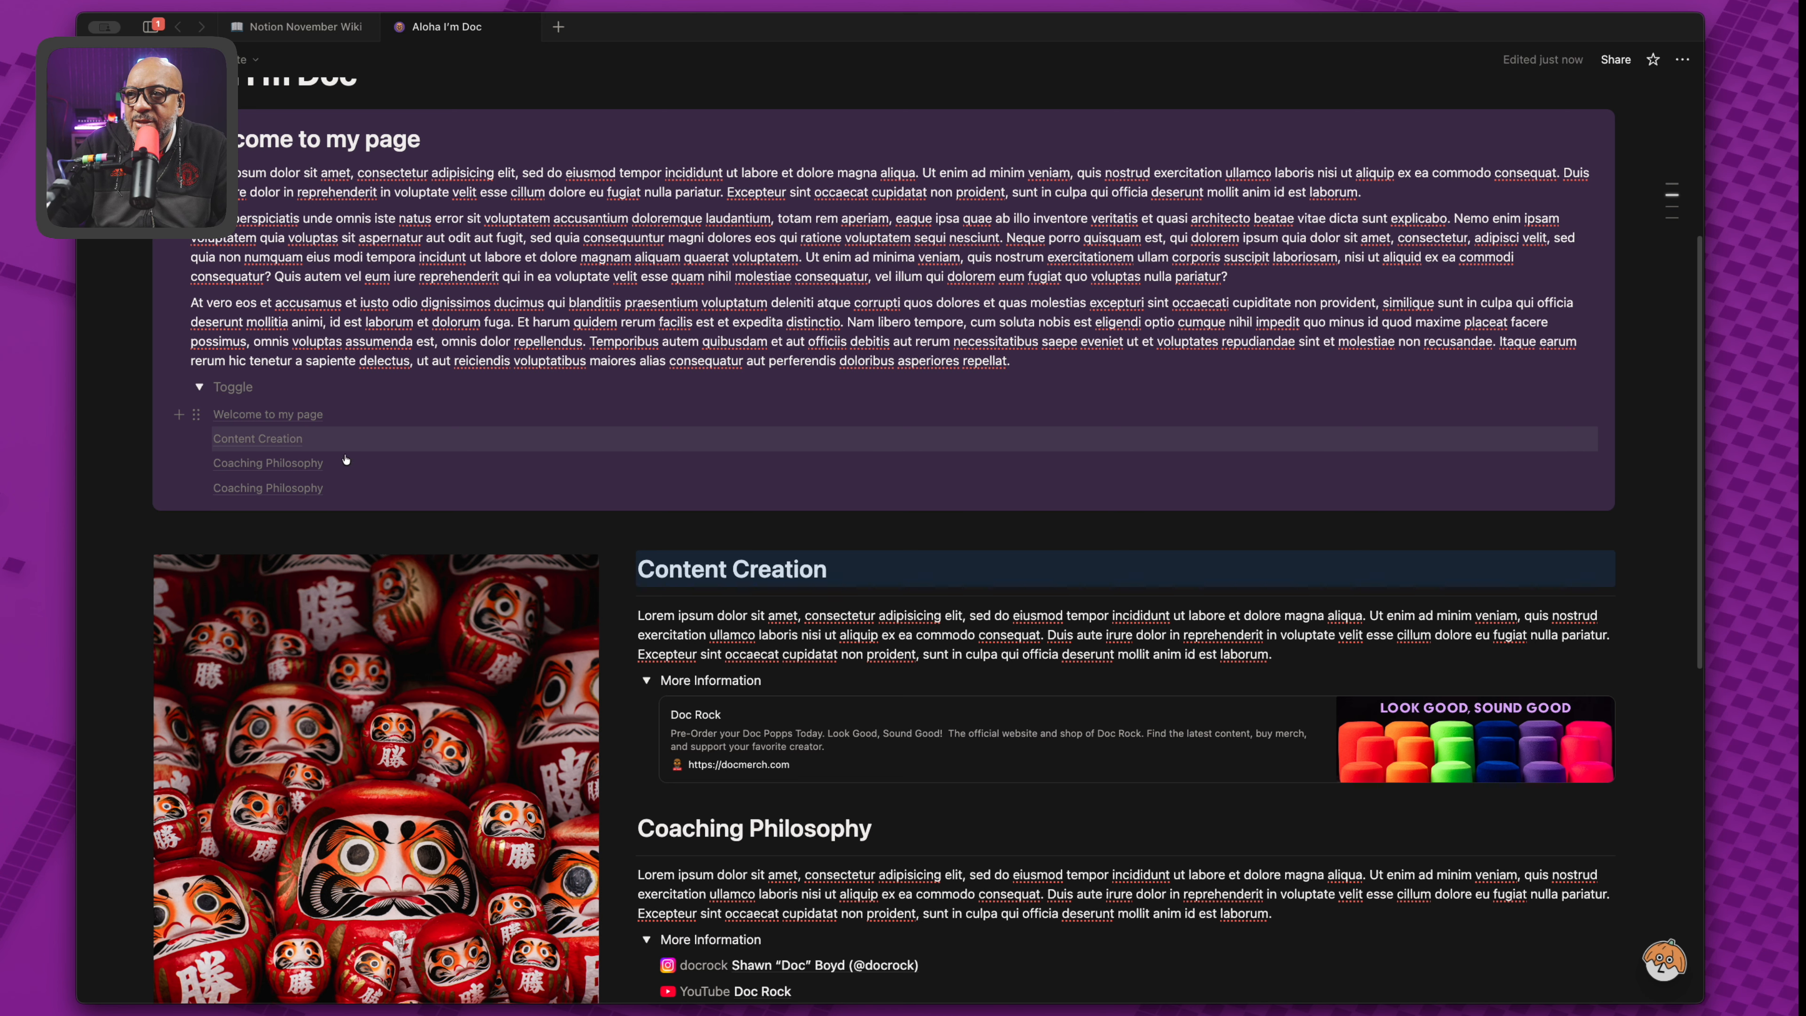
click(299, 465)
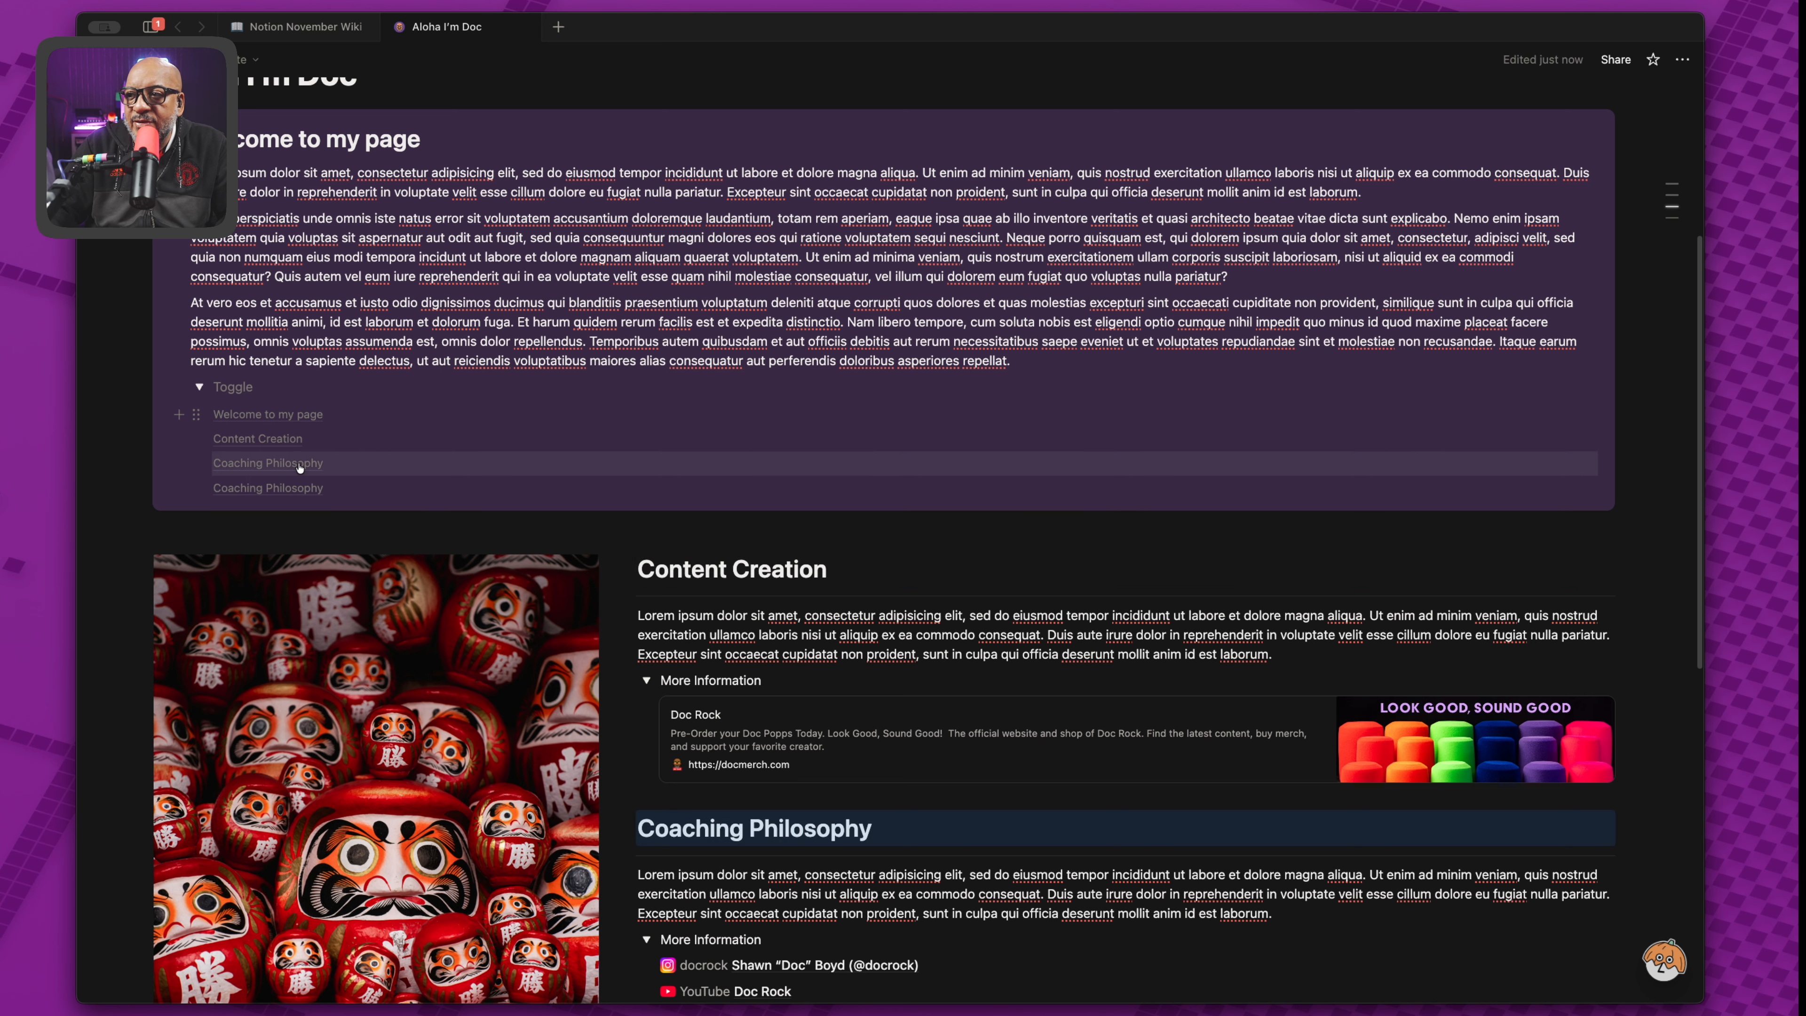
click(299, 489)
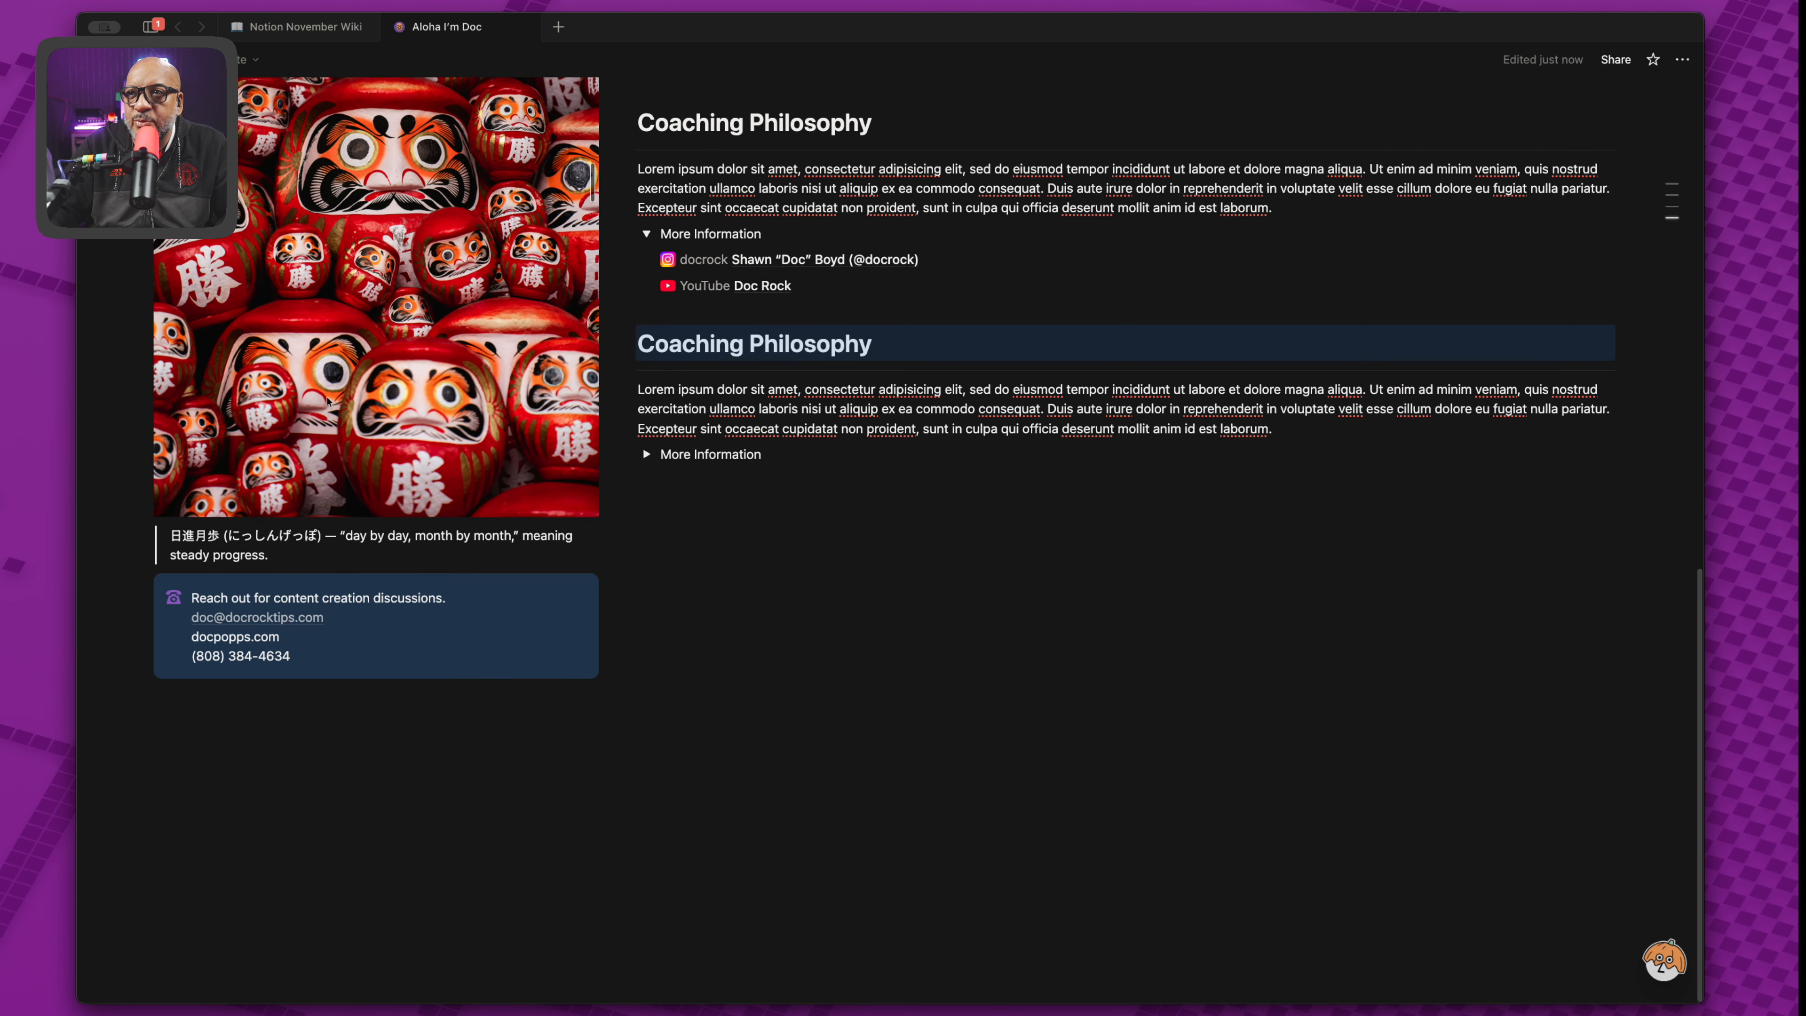
scroll(327, 400, up, 15)
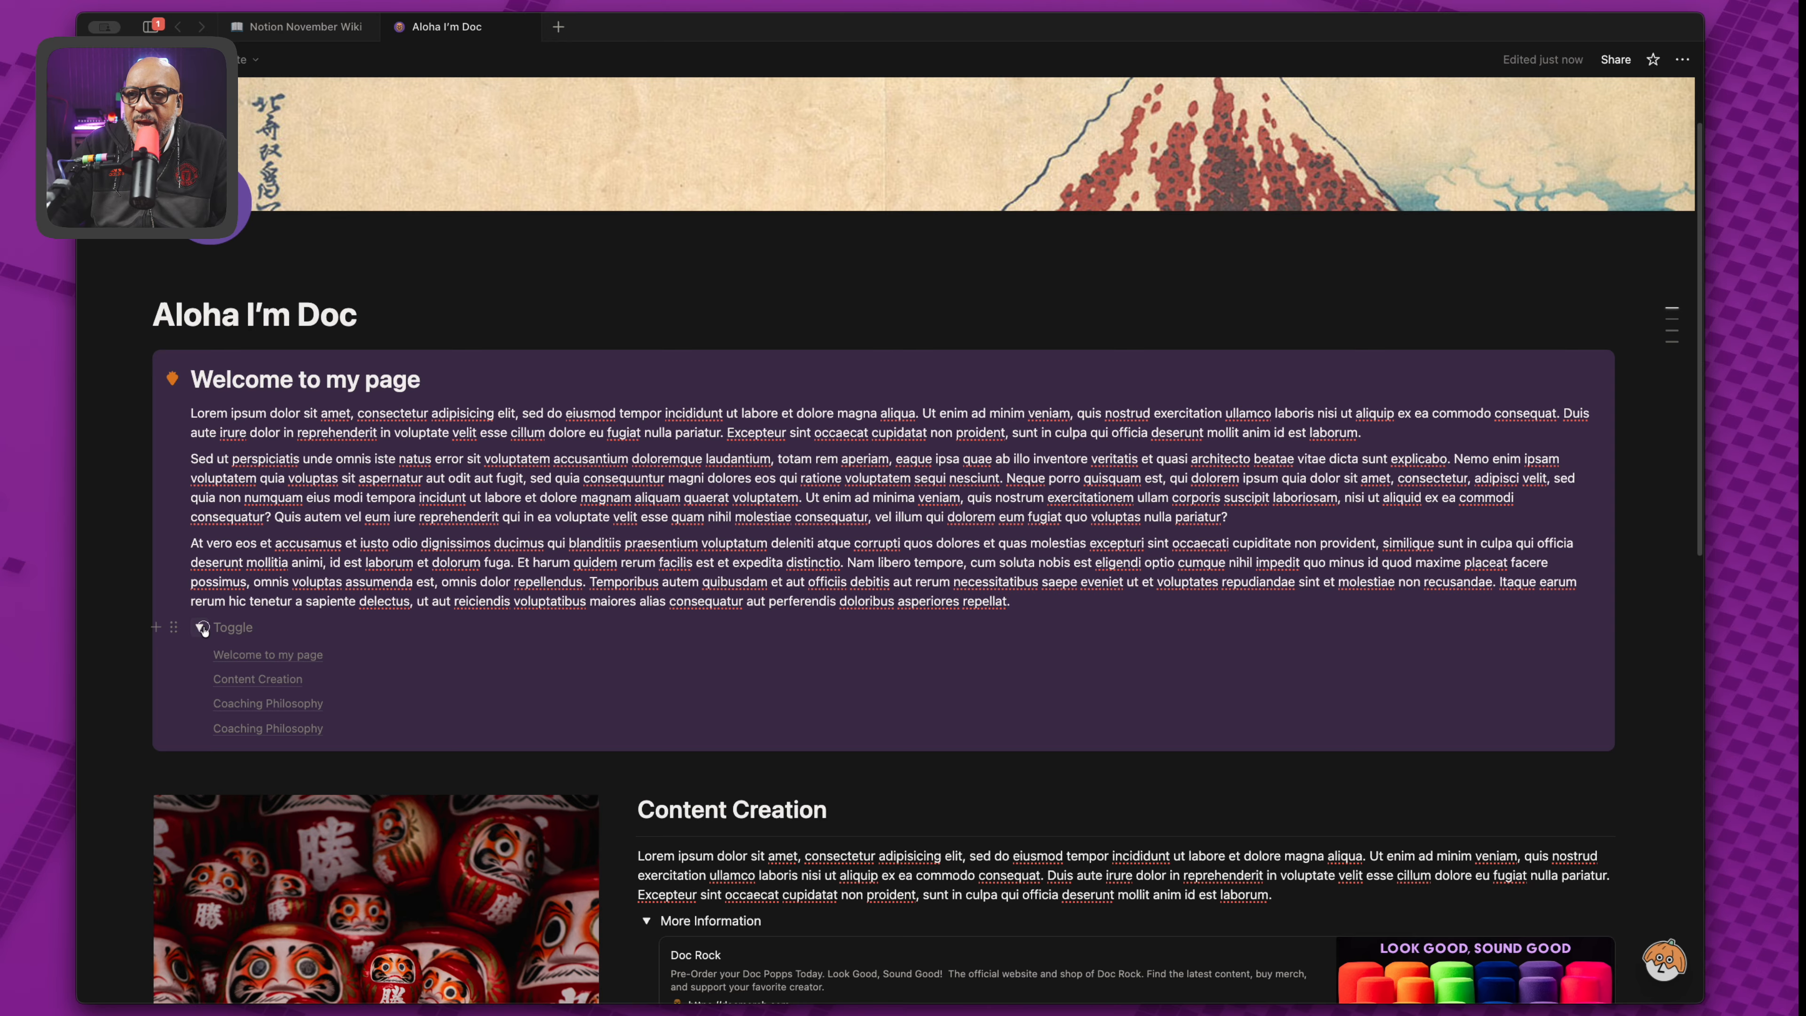
Paste the title into the toggle and capitalize it to 'Table of Contents'.
click(200, 627)
click(200, 627)
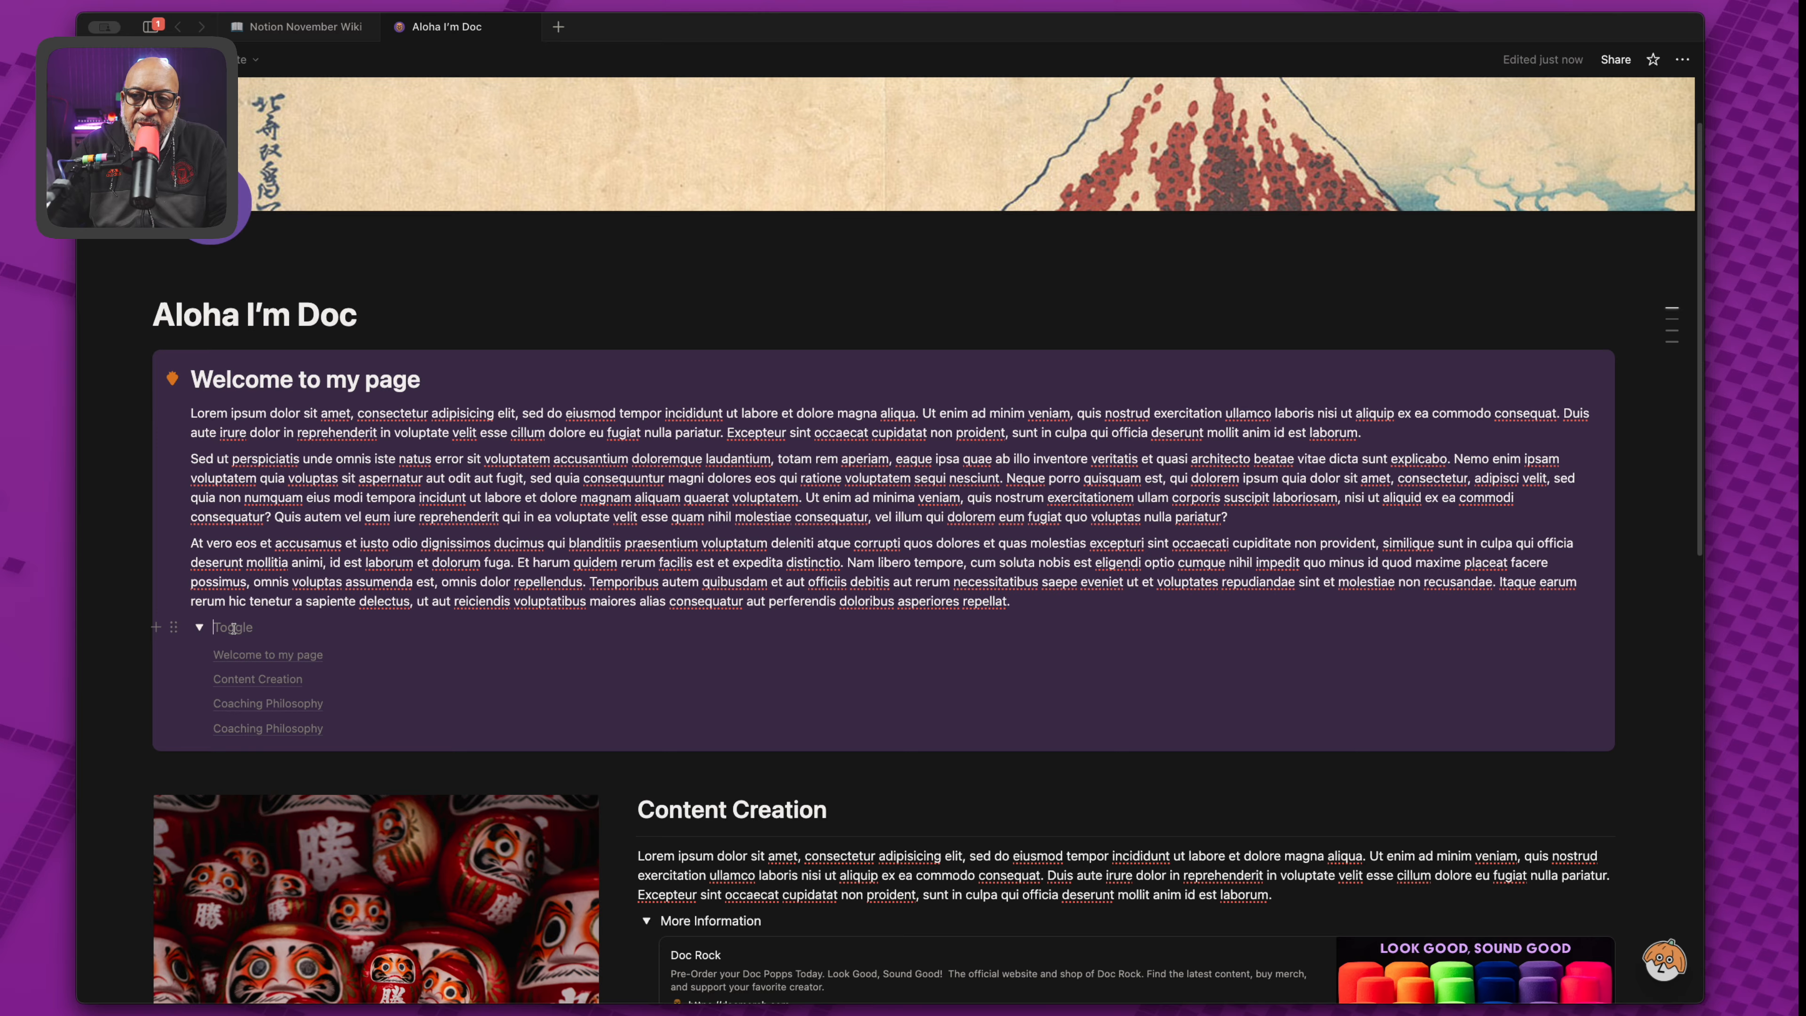
key(super+v)
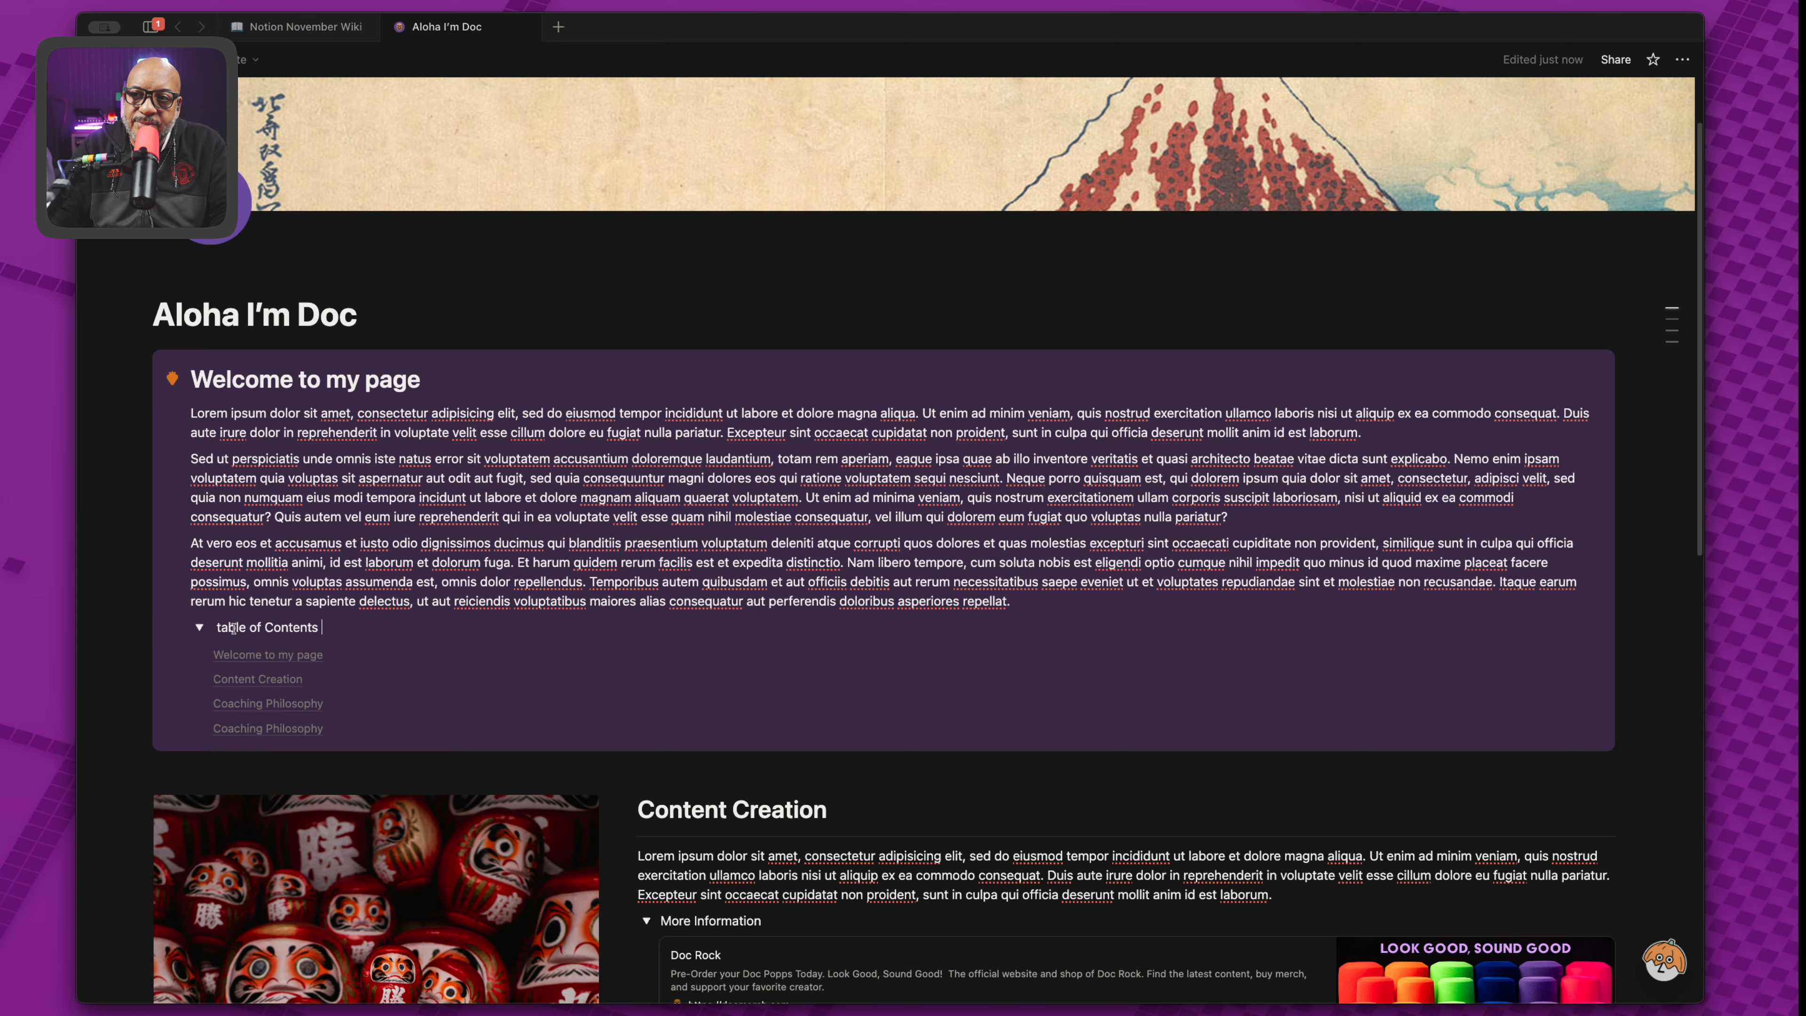
click(225, 630)
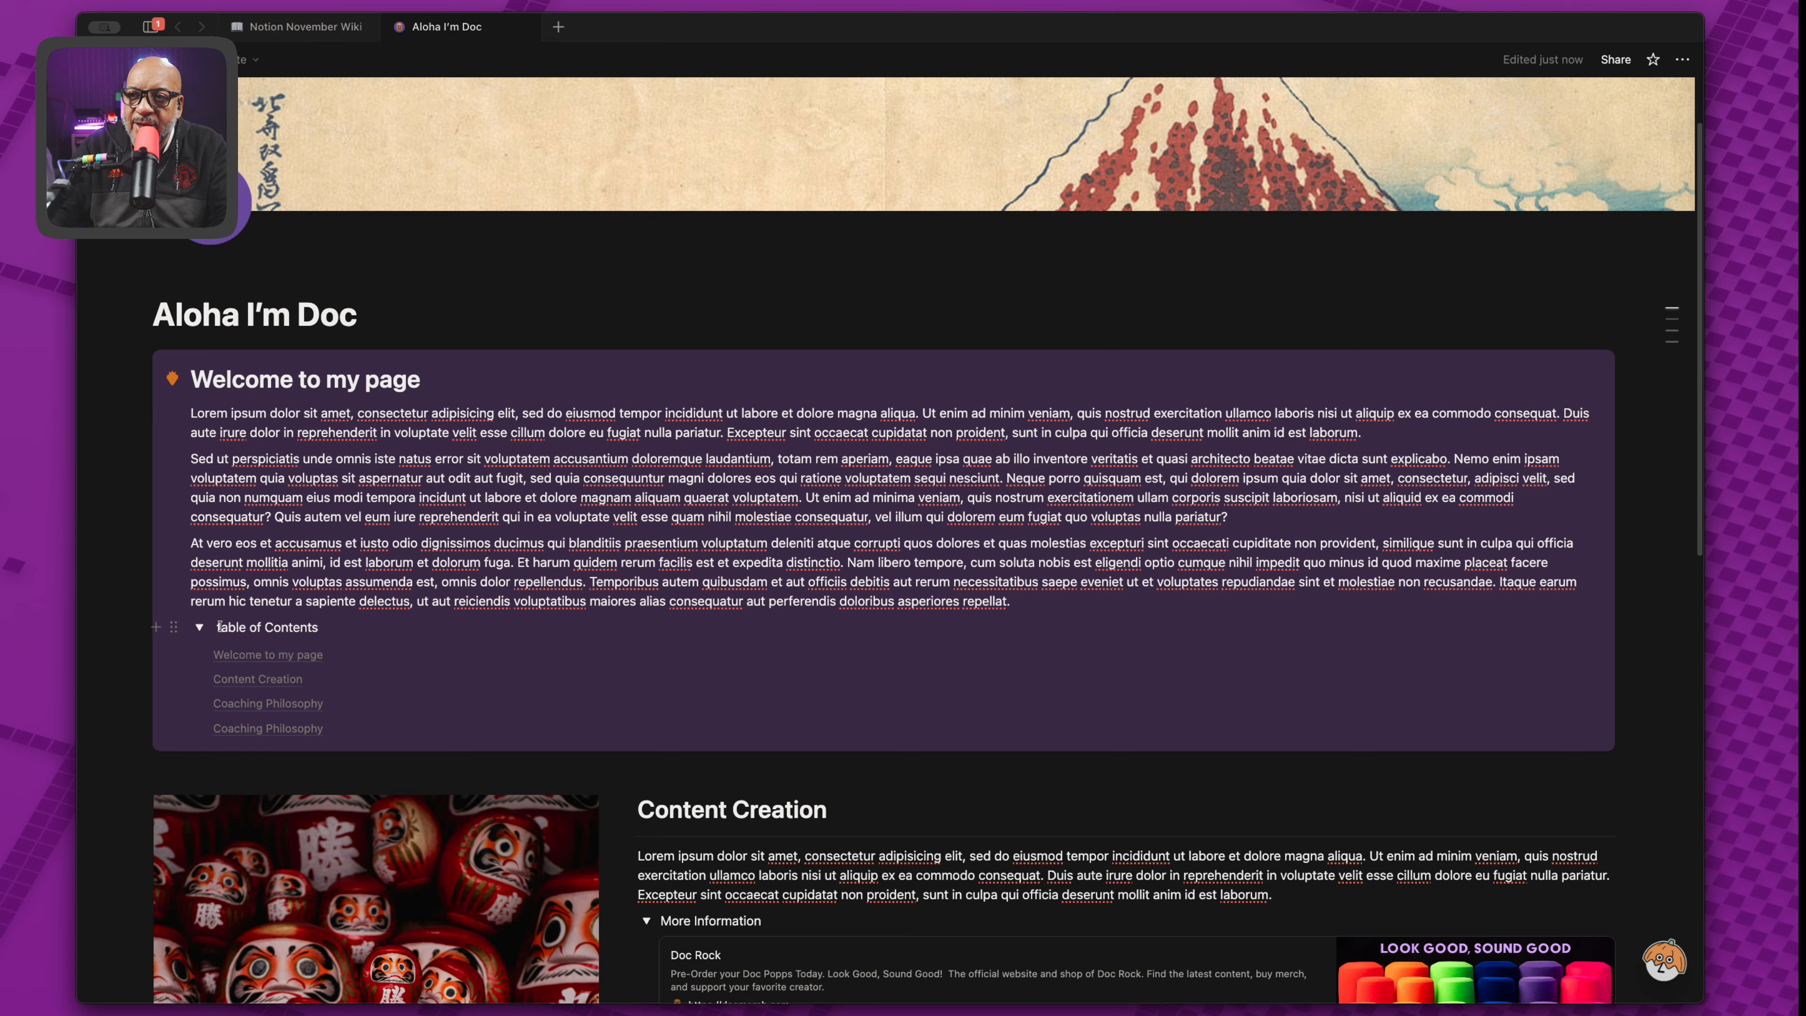
key(Delete)
text(T)
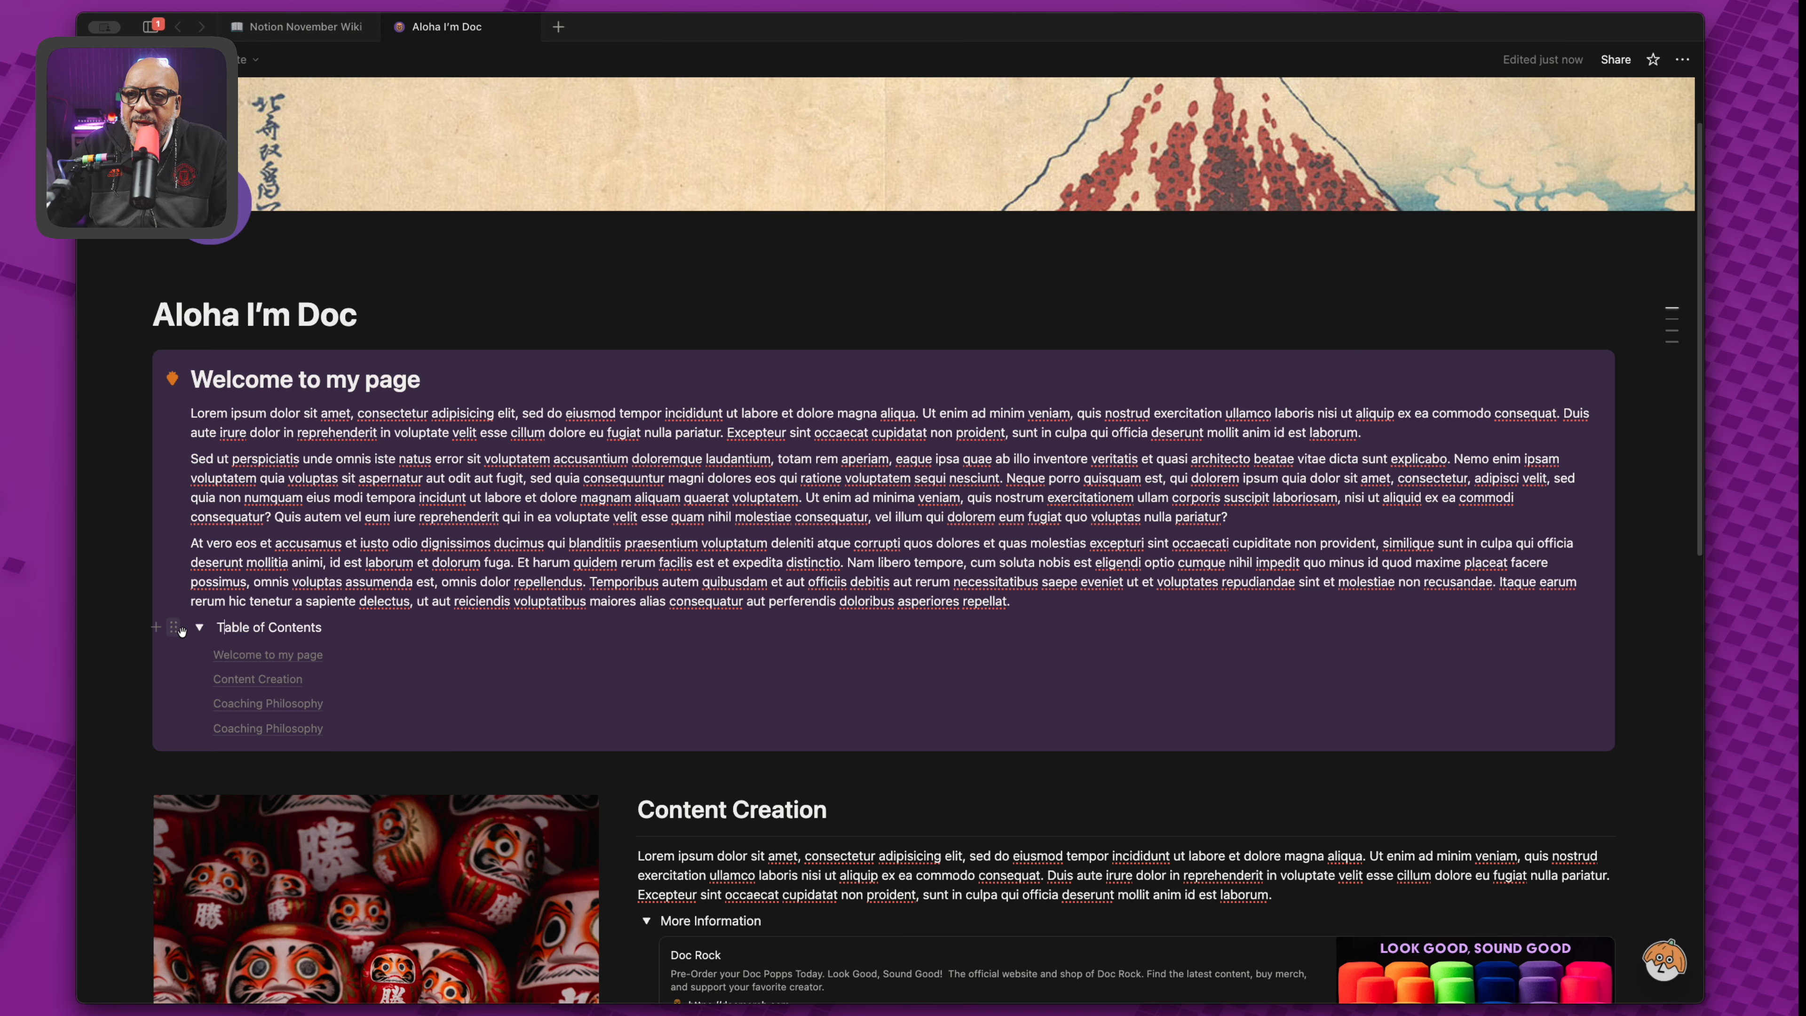
Make the 'Table of Contents' title bold and turn the toggle into a toggle heading.
triple_click(222, 628)
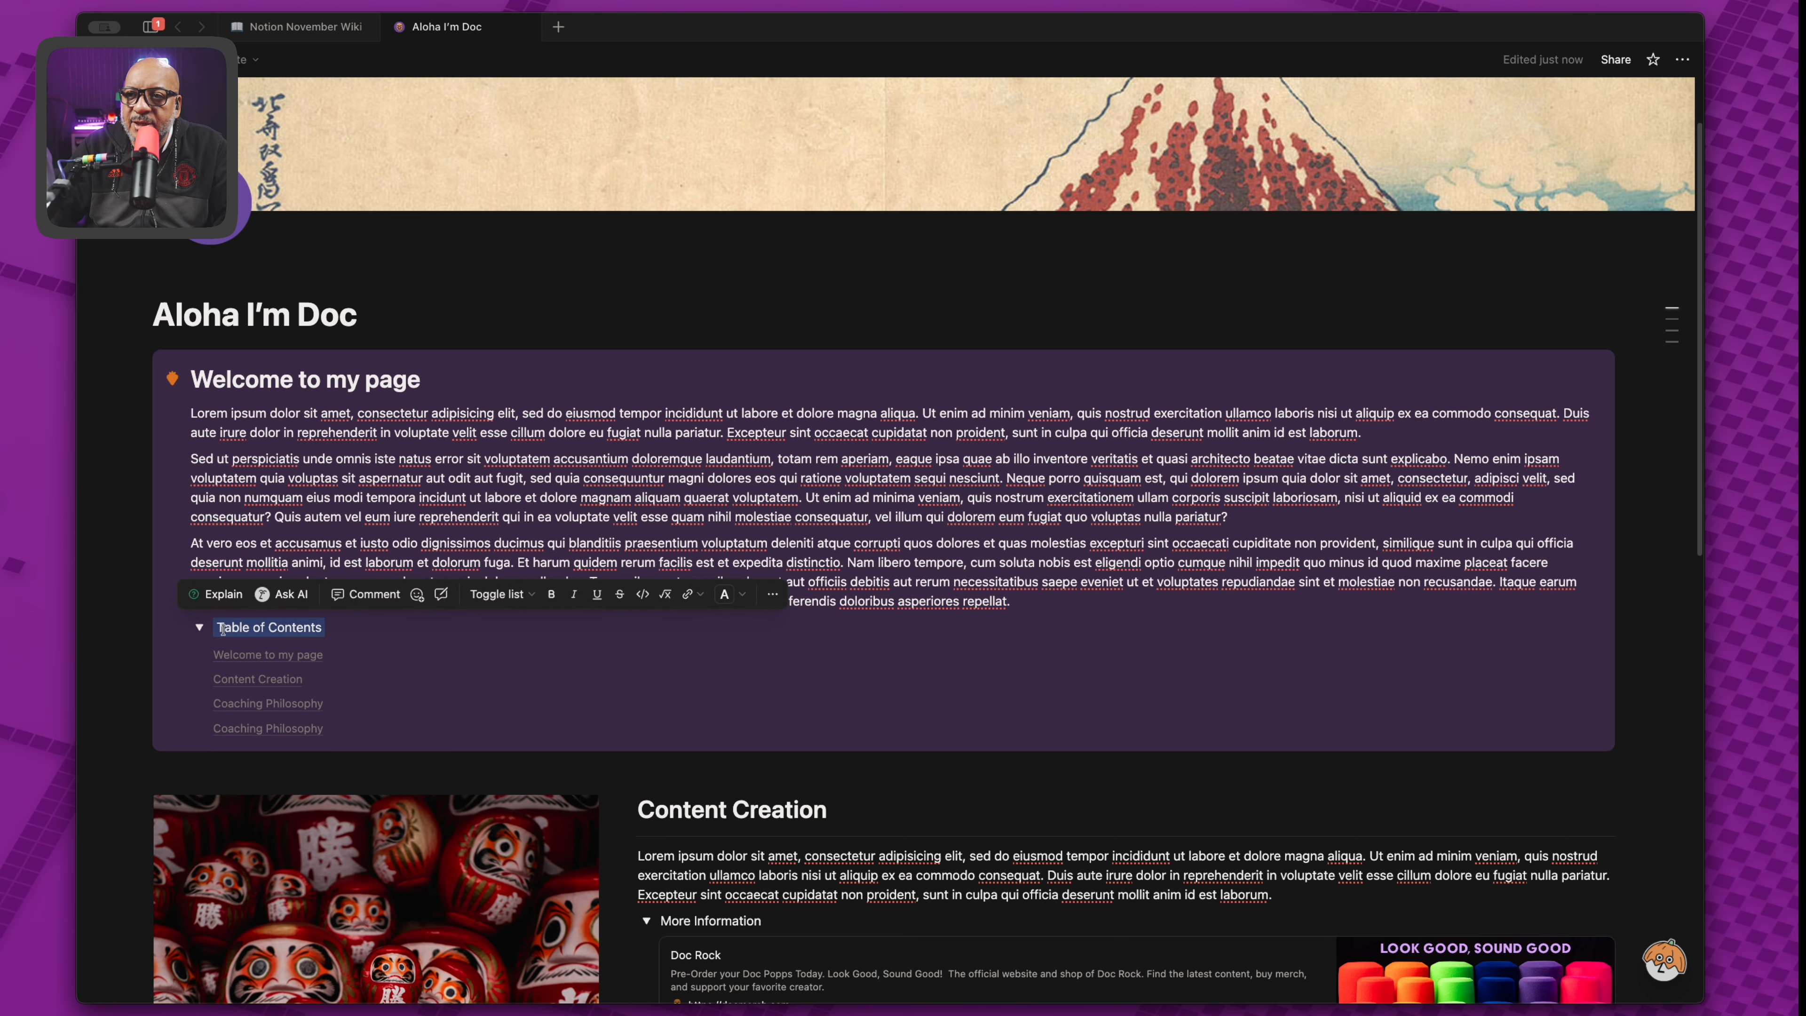
click(552, 594)
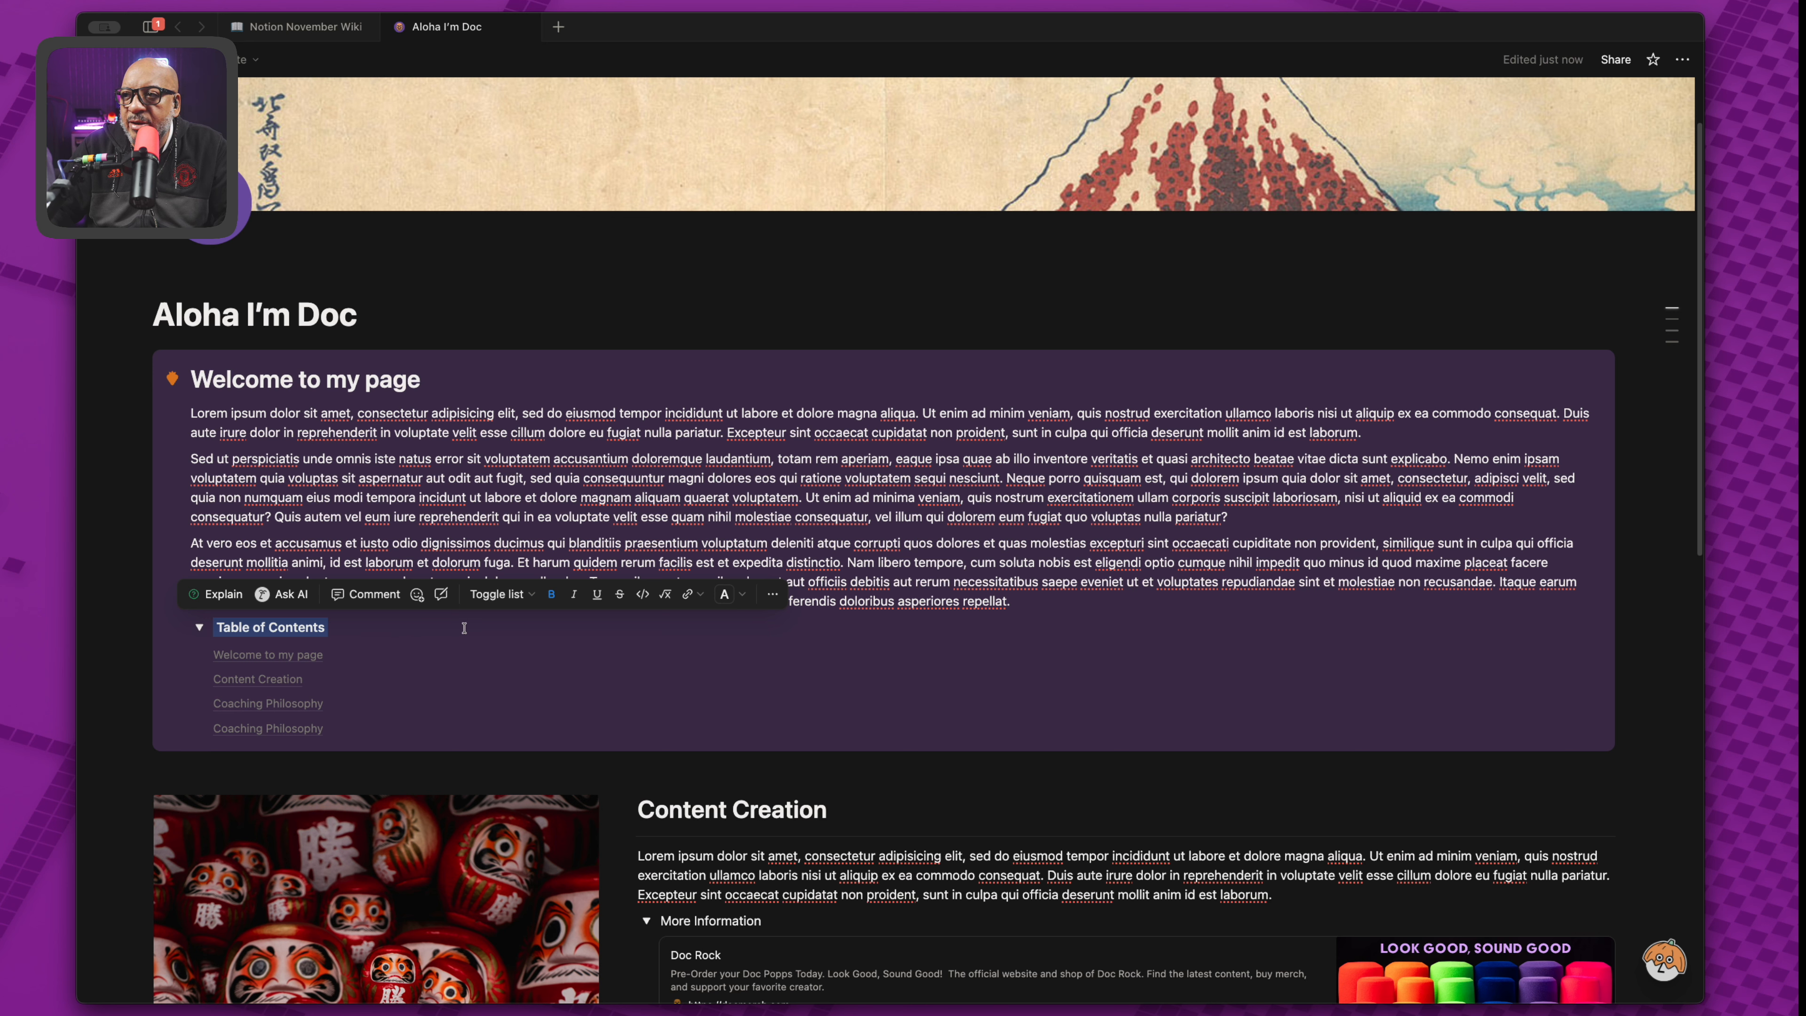
click(529, 595)
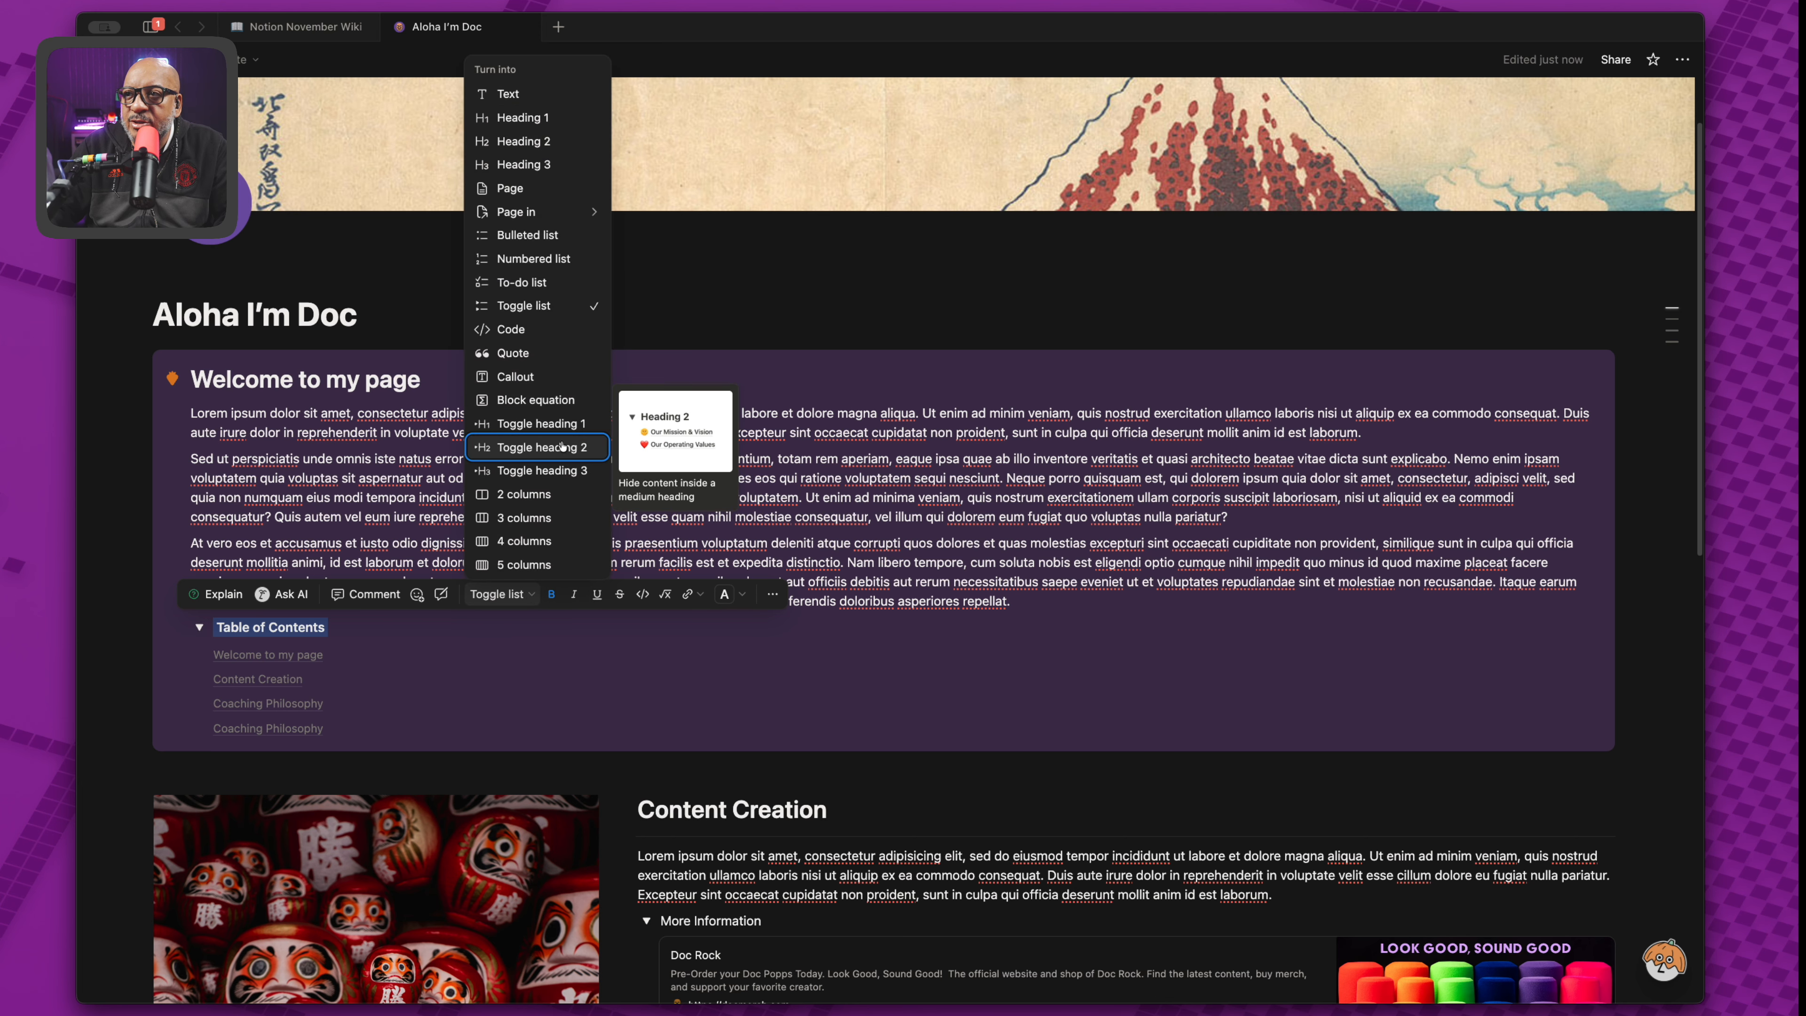
click(564, 425)
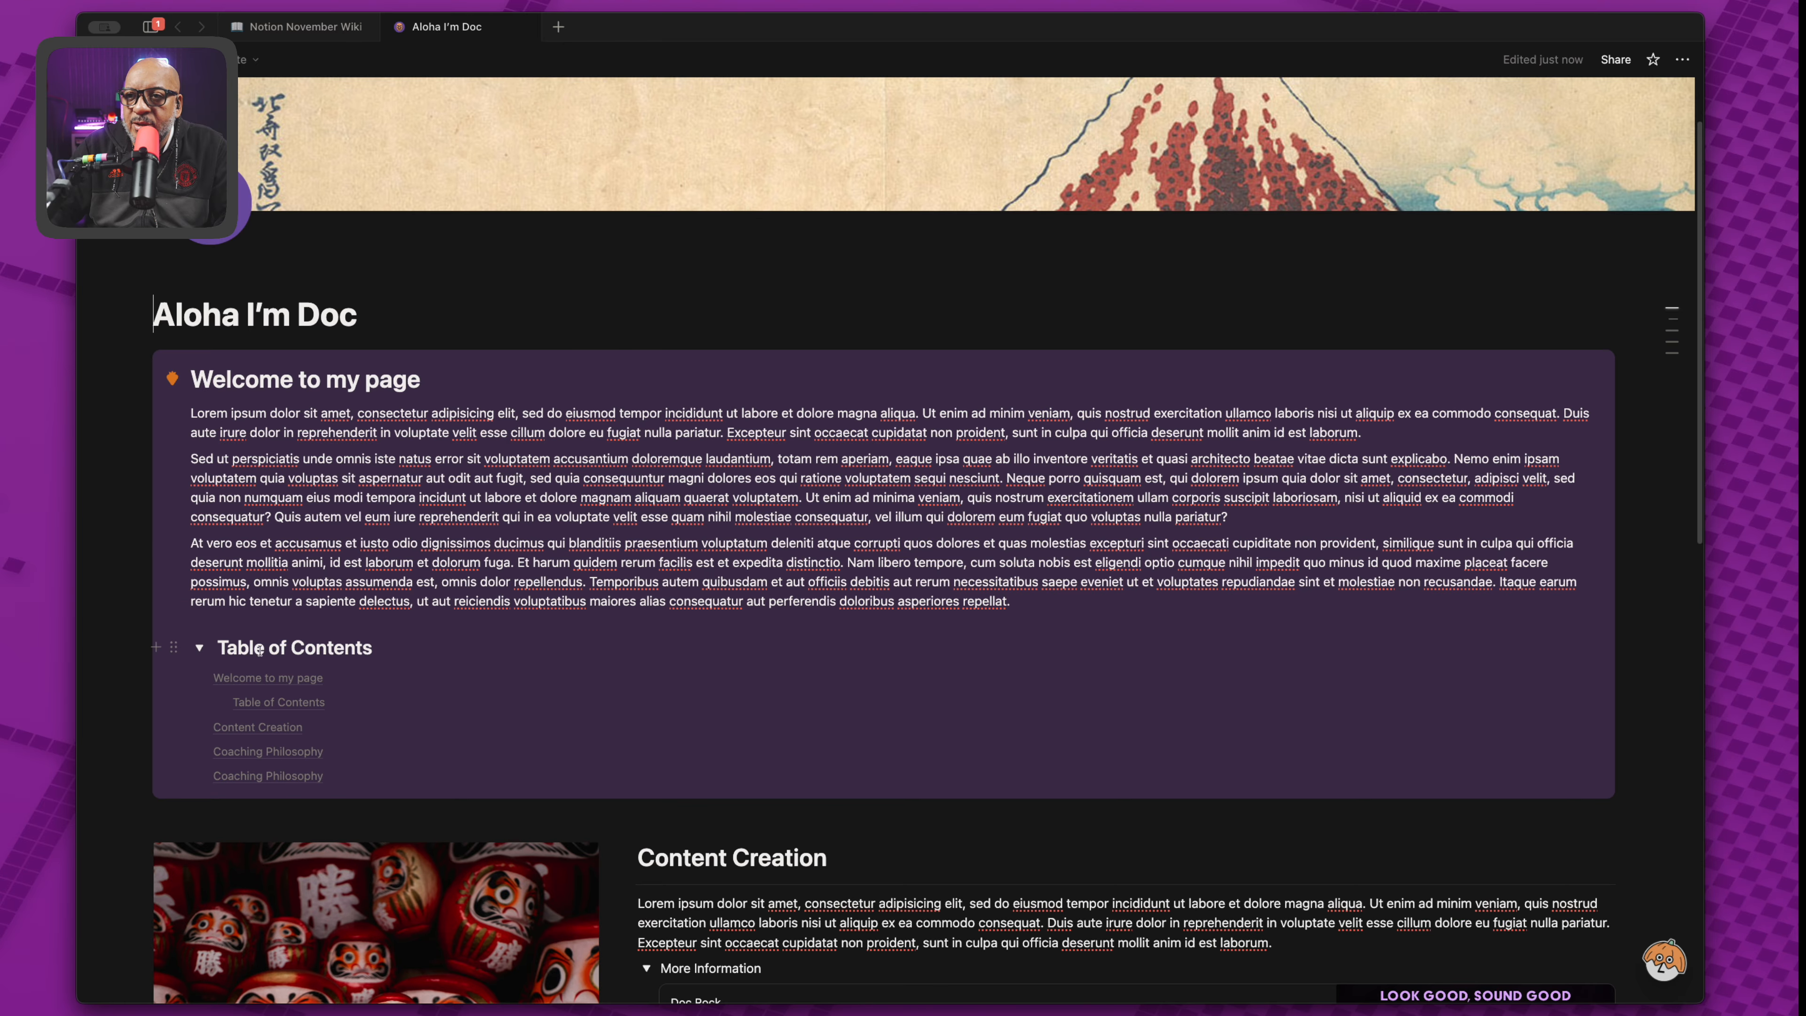
click(199, 647)
click(199, 647)
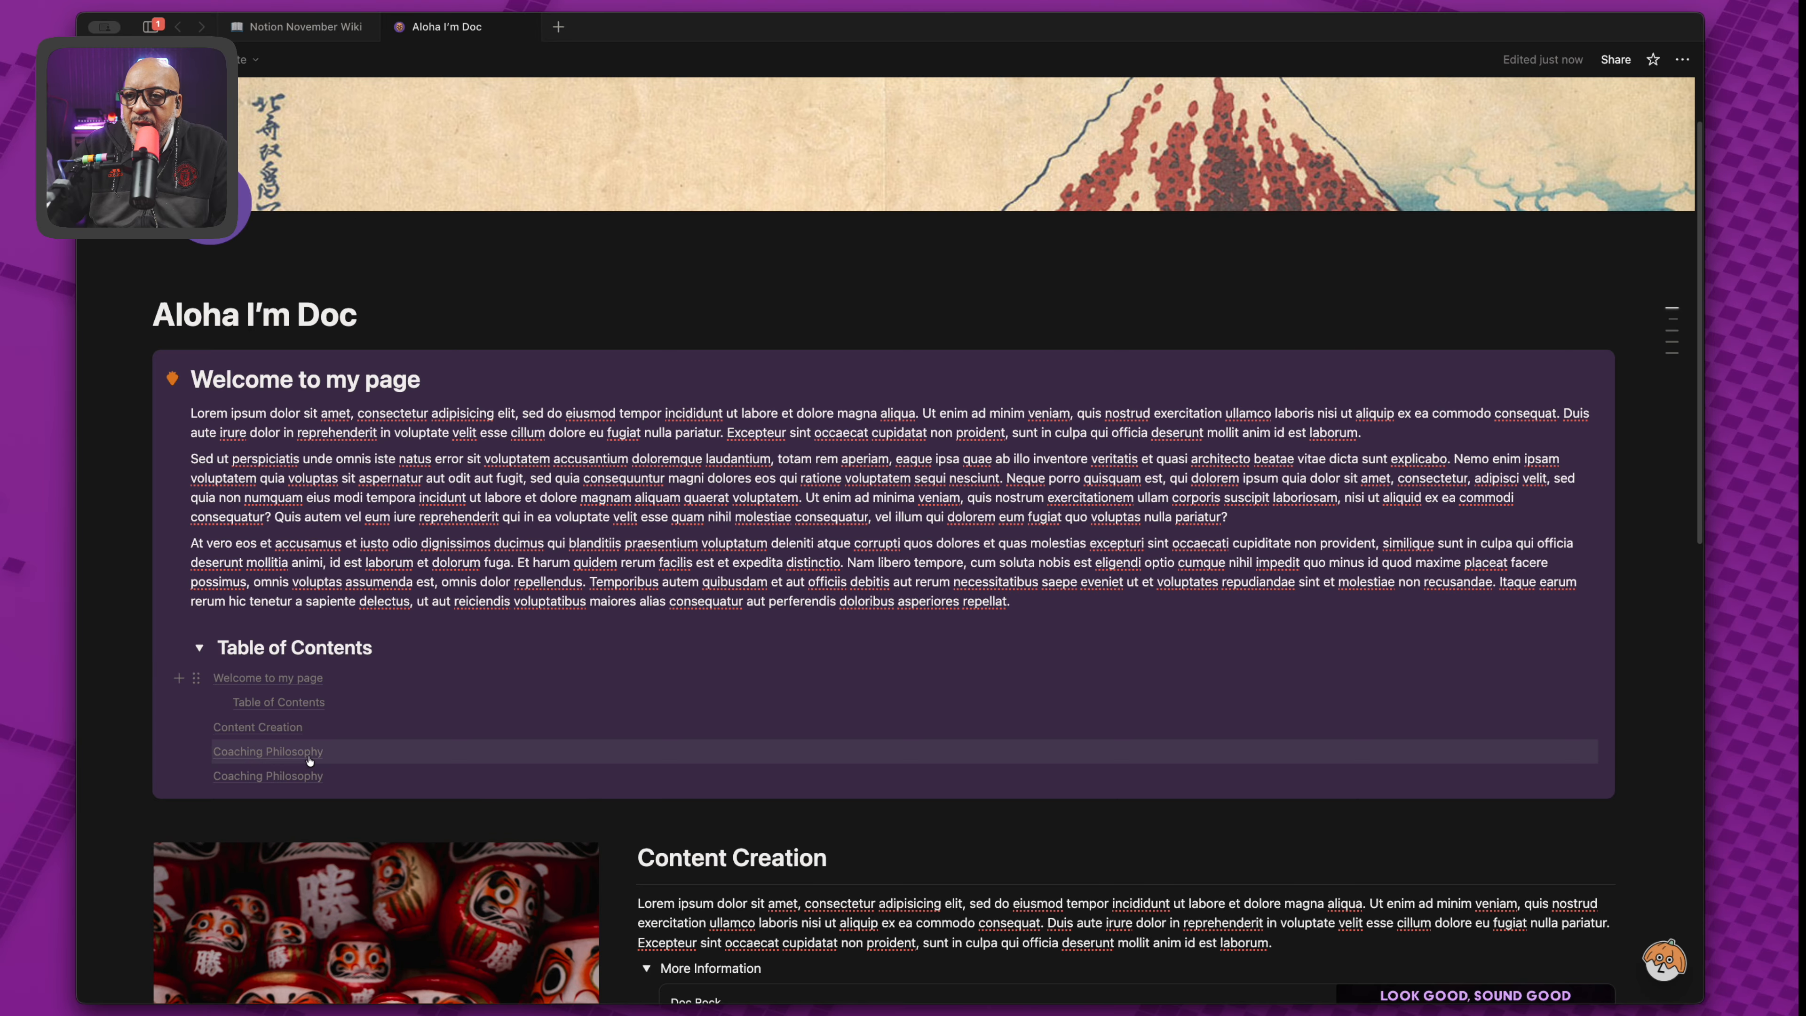
click(346, 781)
scroll(343, 455, up, 5)
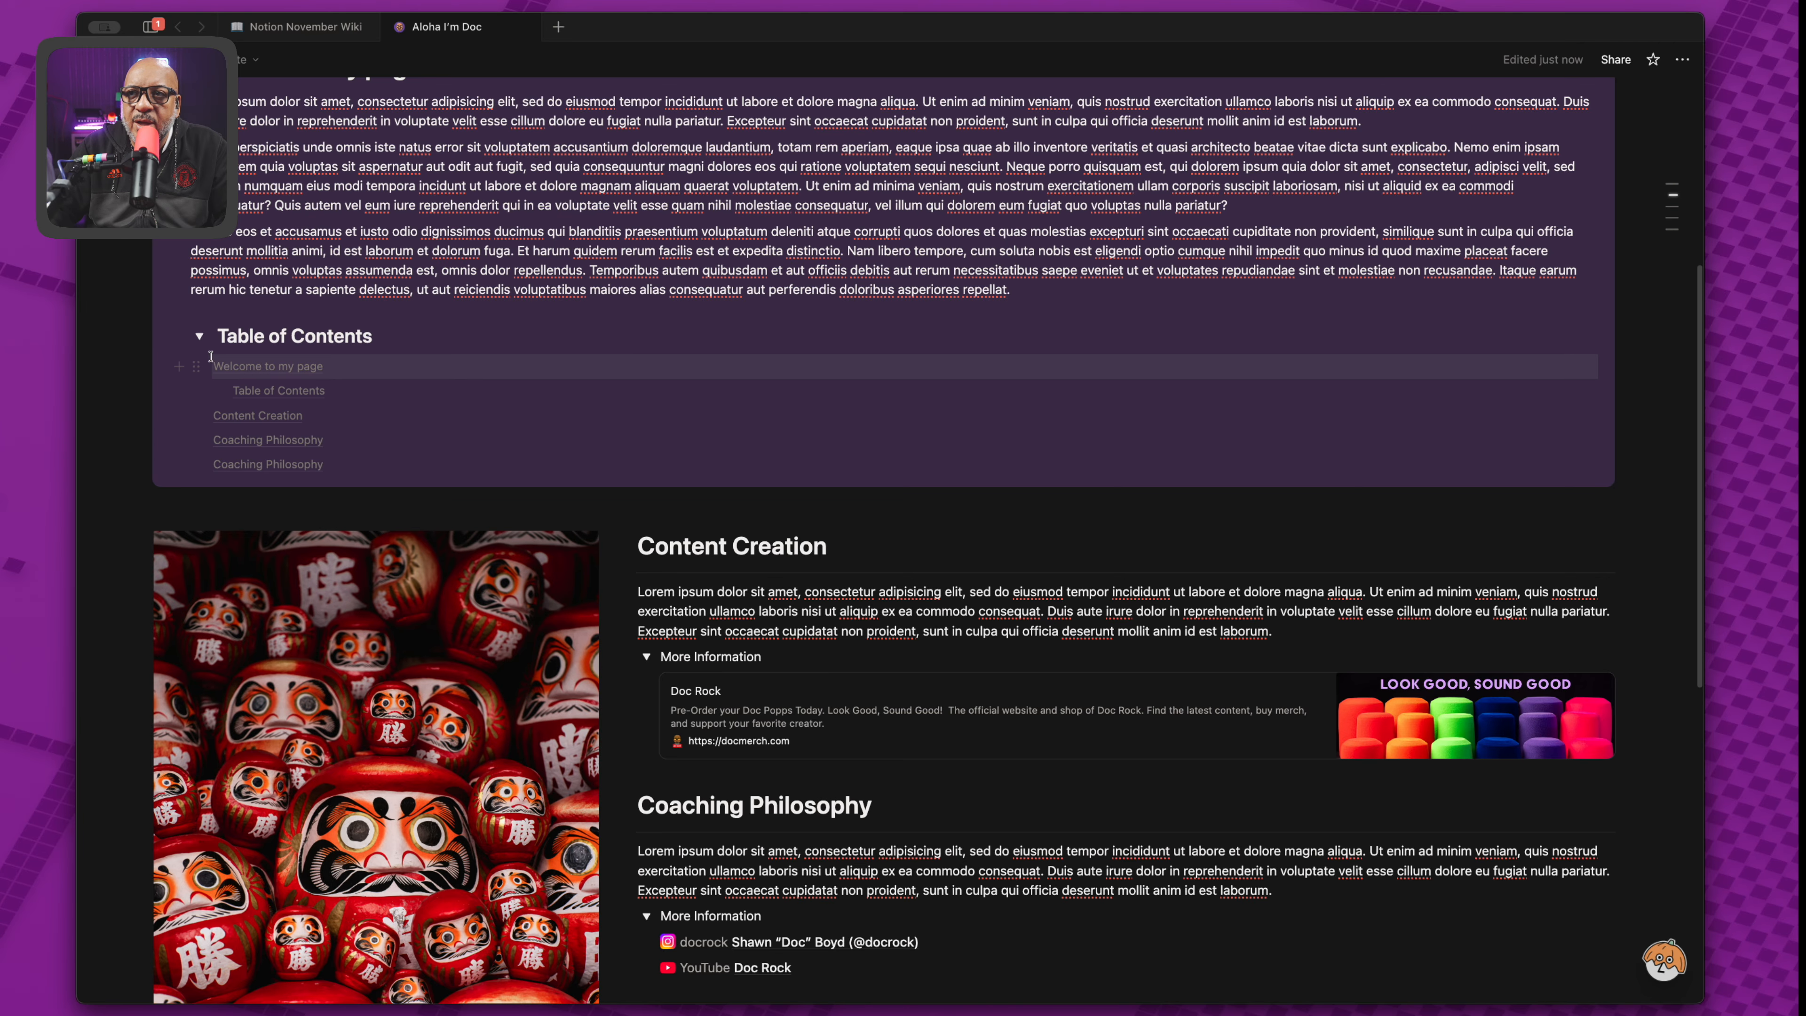
click(220, 367)
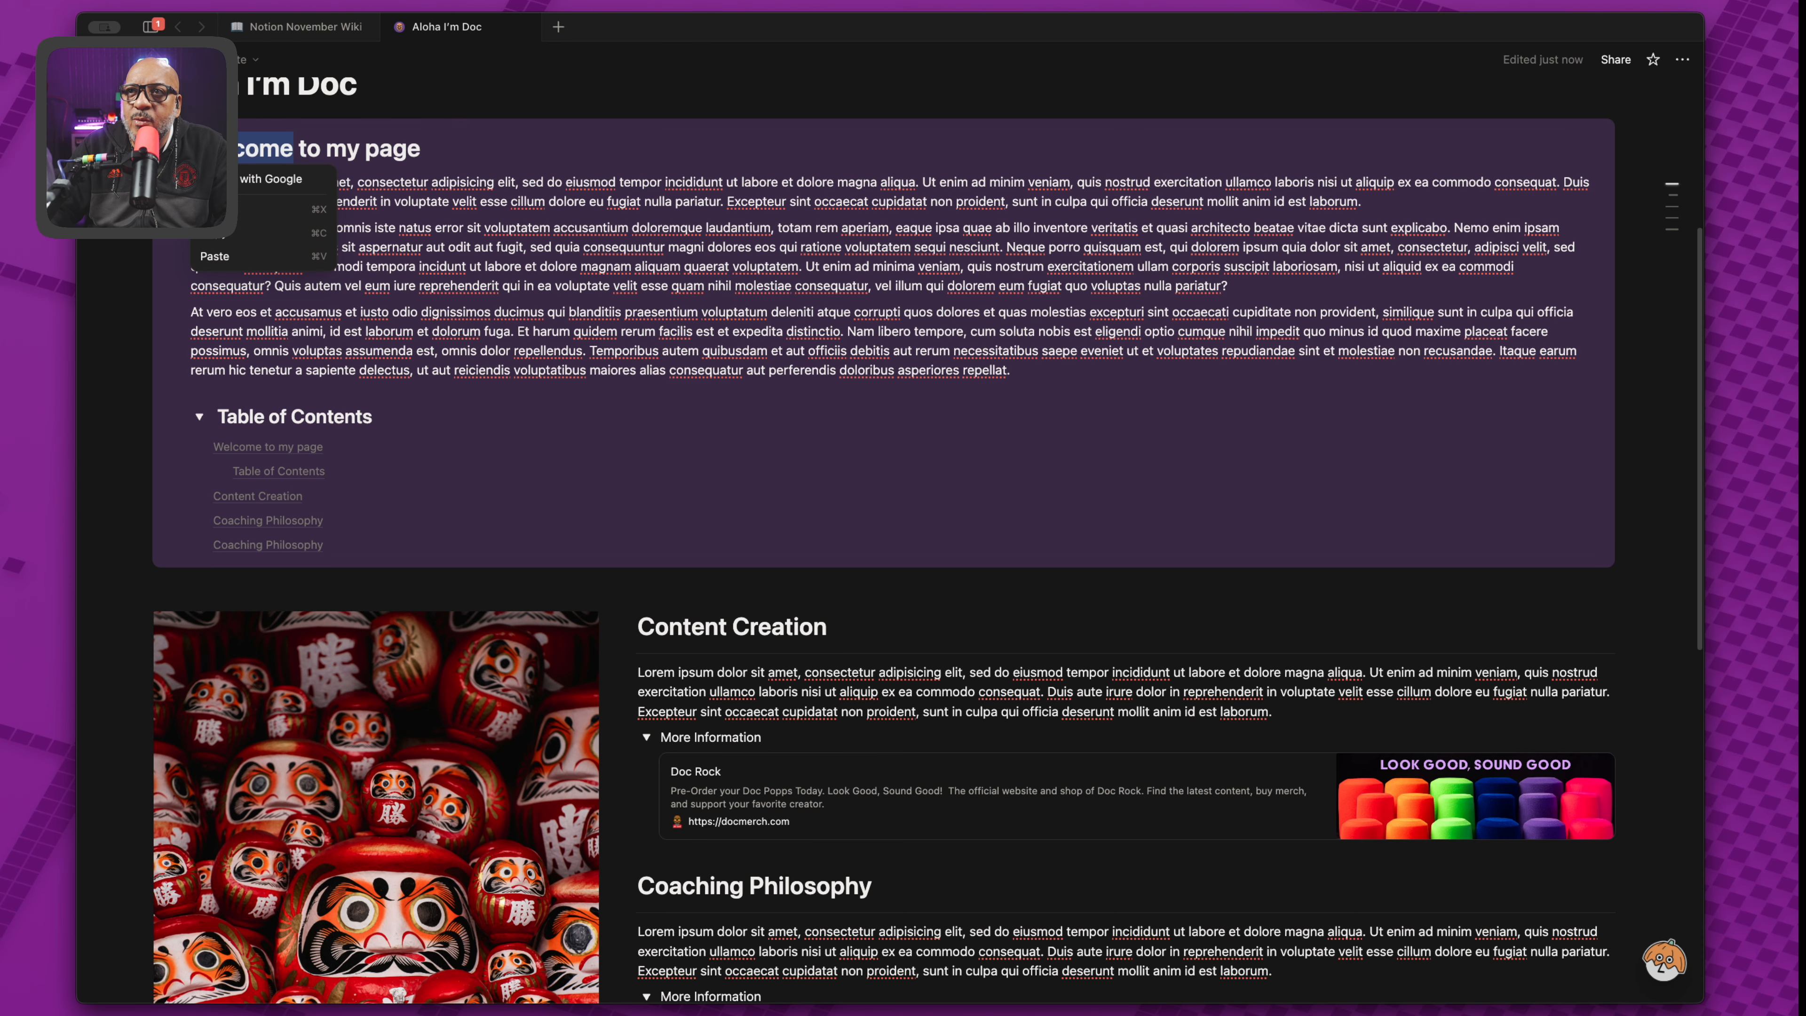
scroll(432, 147, up, 2)
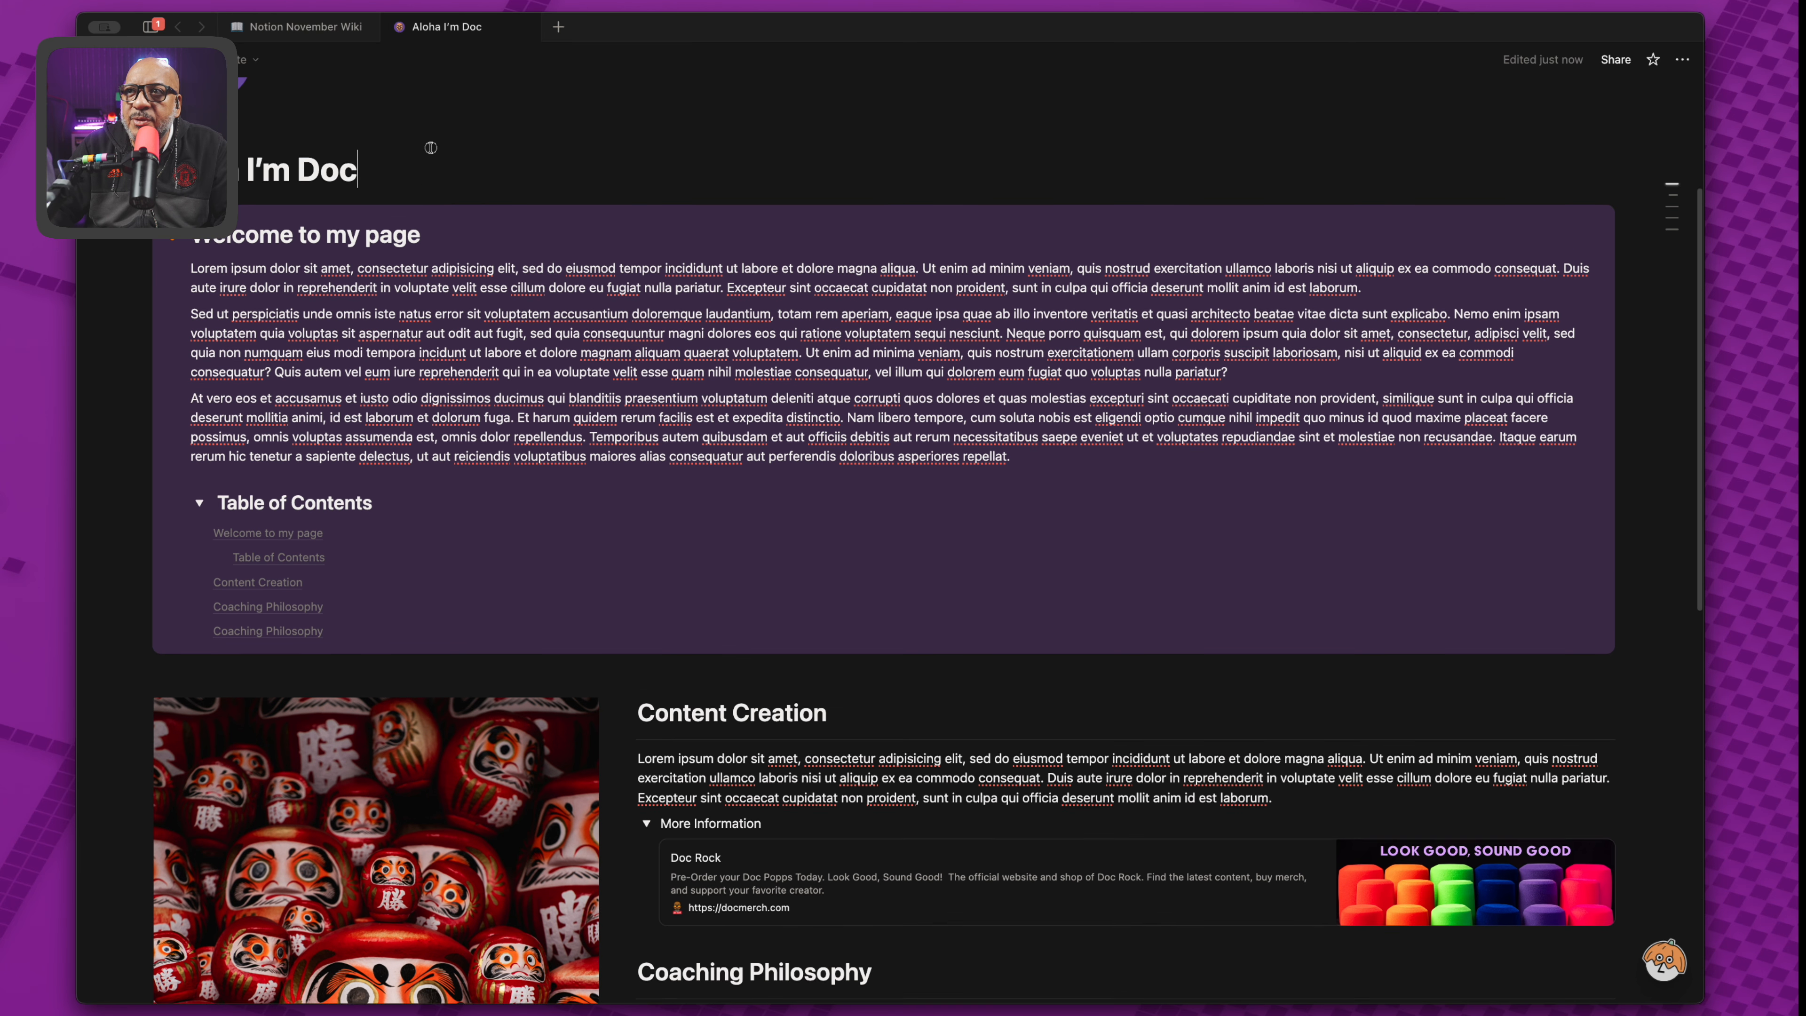
drag(377, 188, 478, 261)
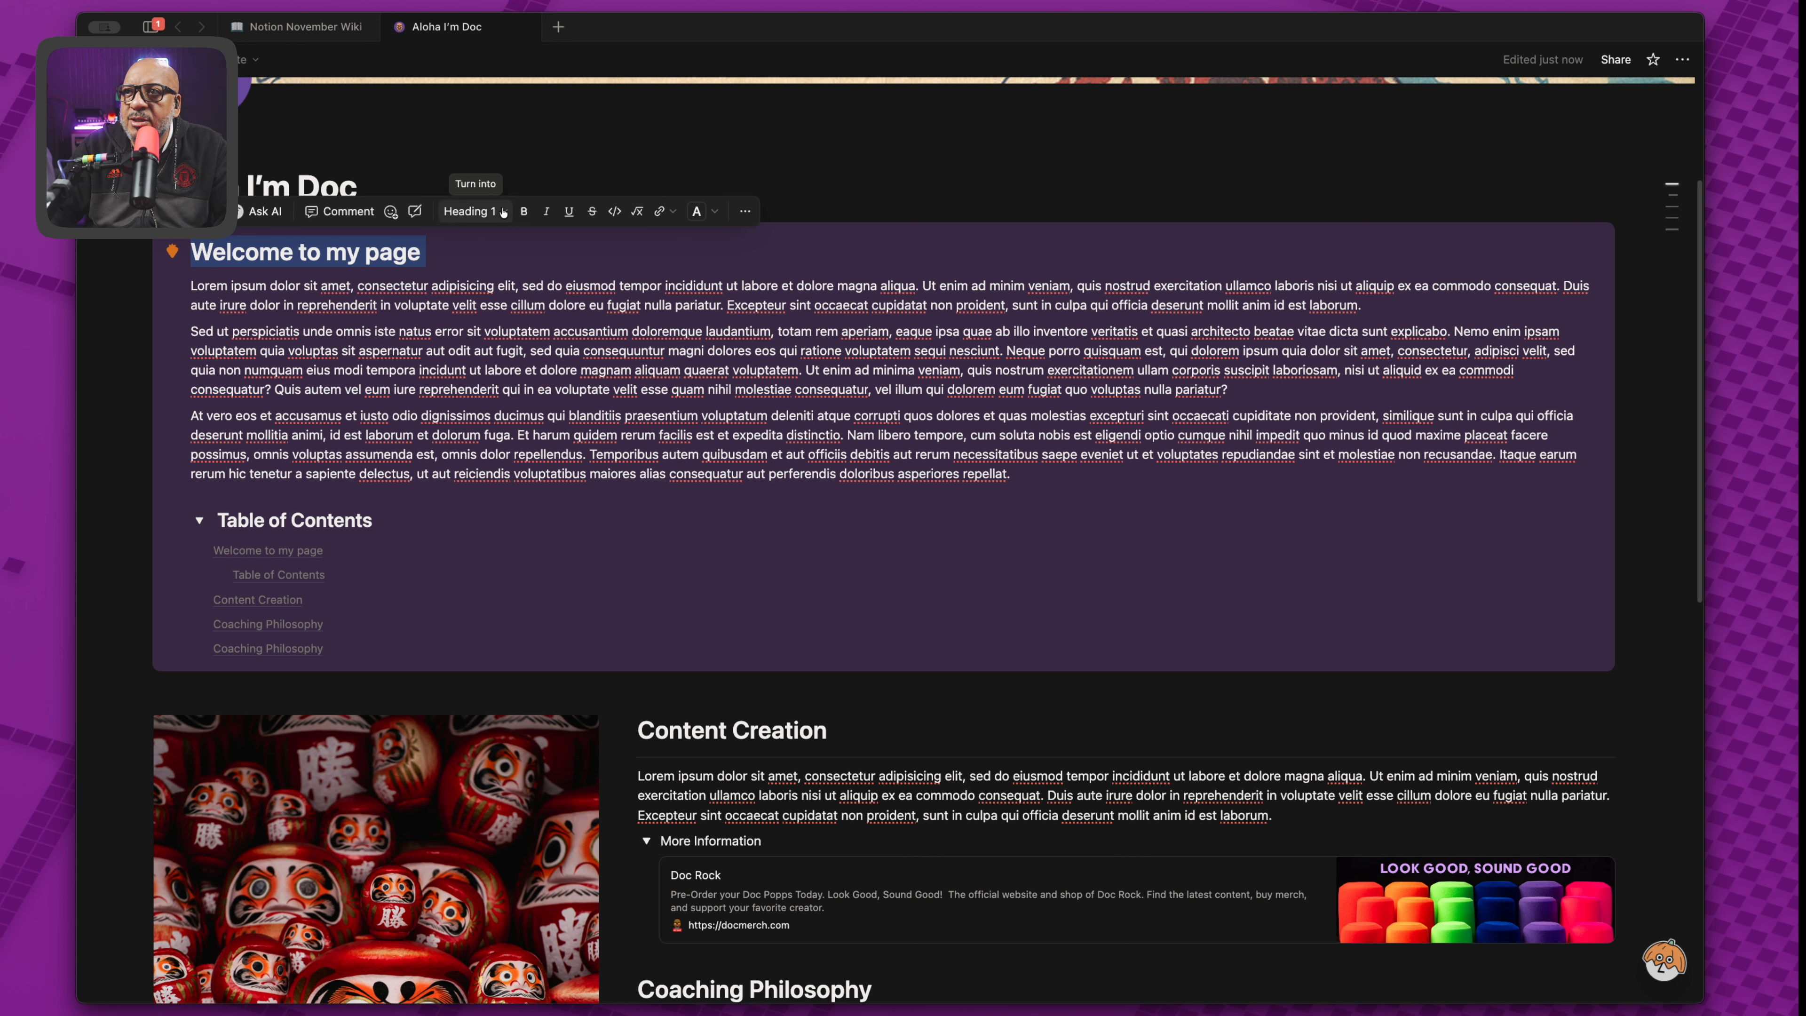
Turn 'Welcome to my page' into plain text and 'Table of Contents' into a plain heading.
click(483, 213)
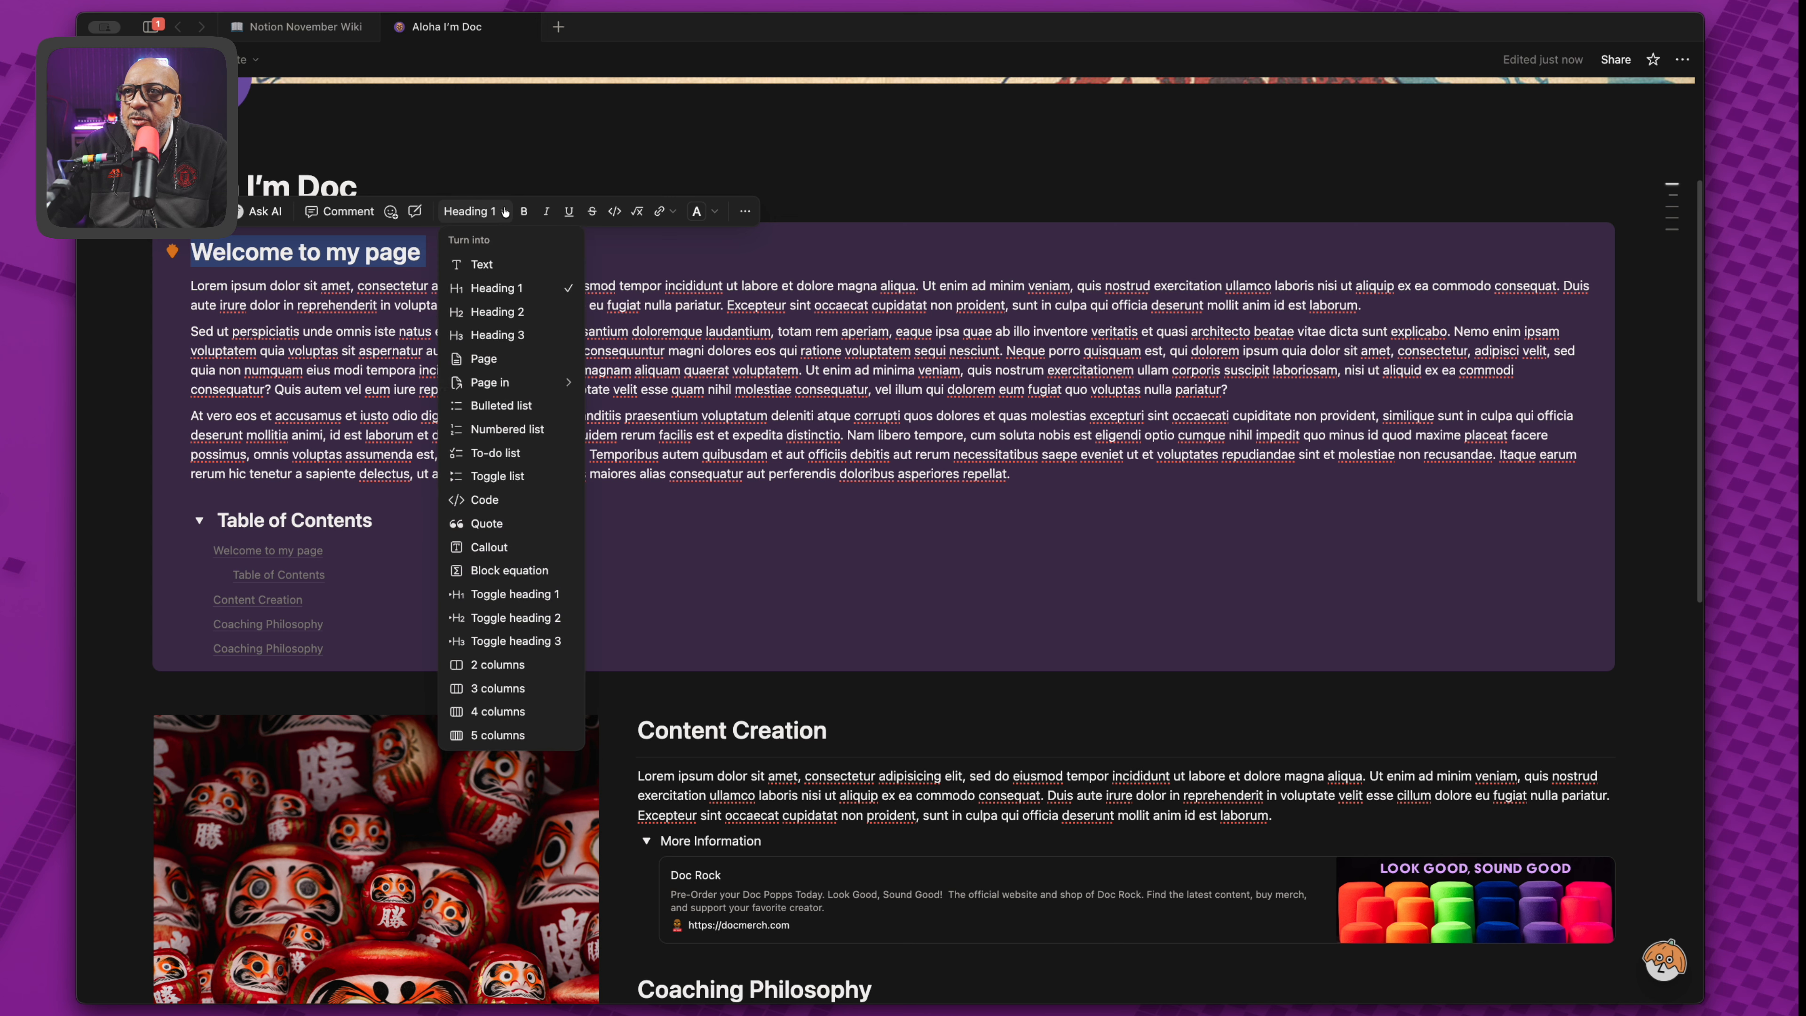
click(483, 268)
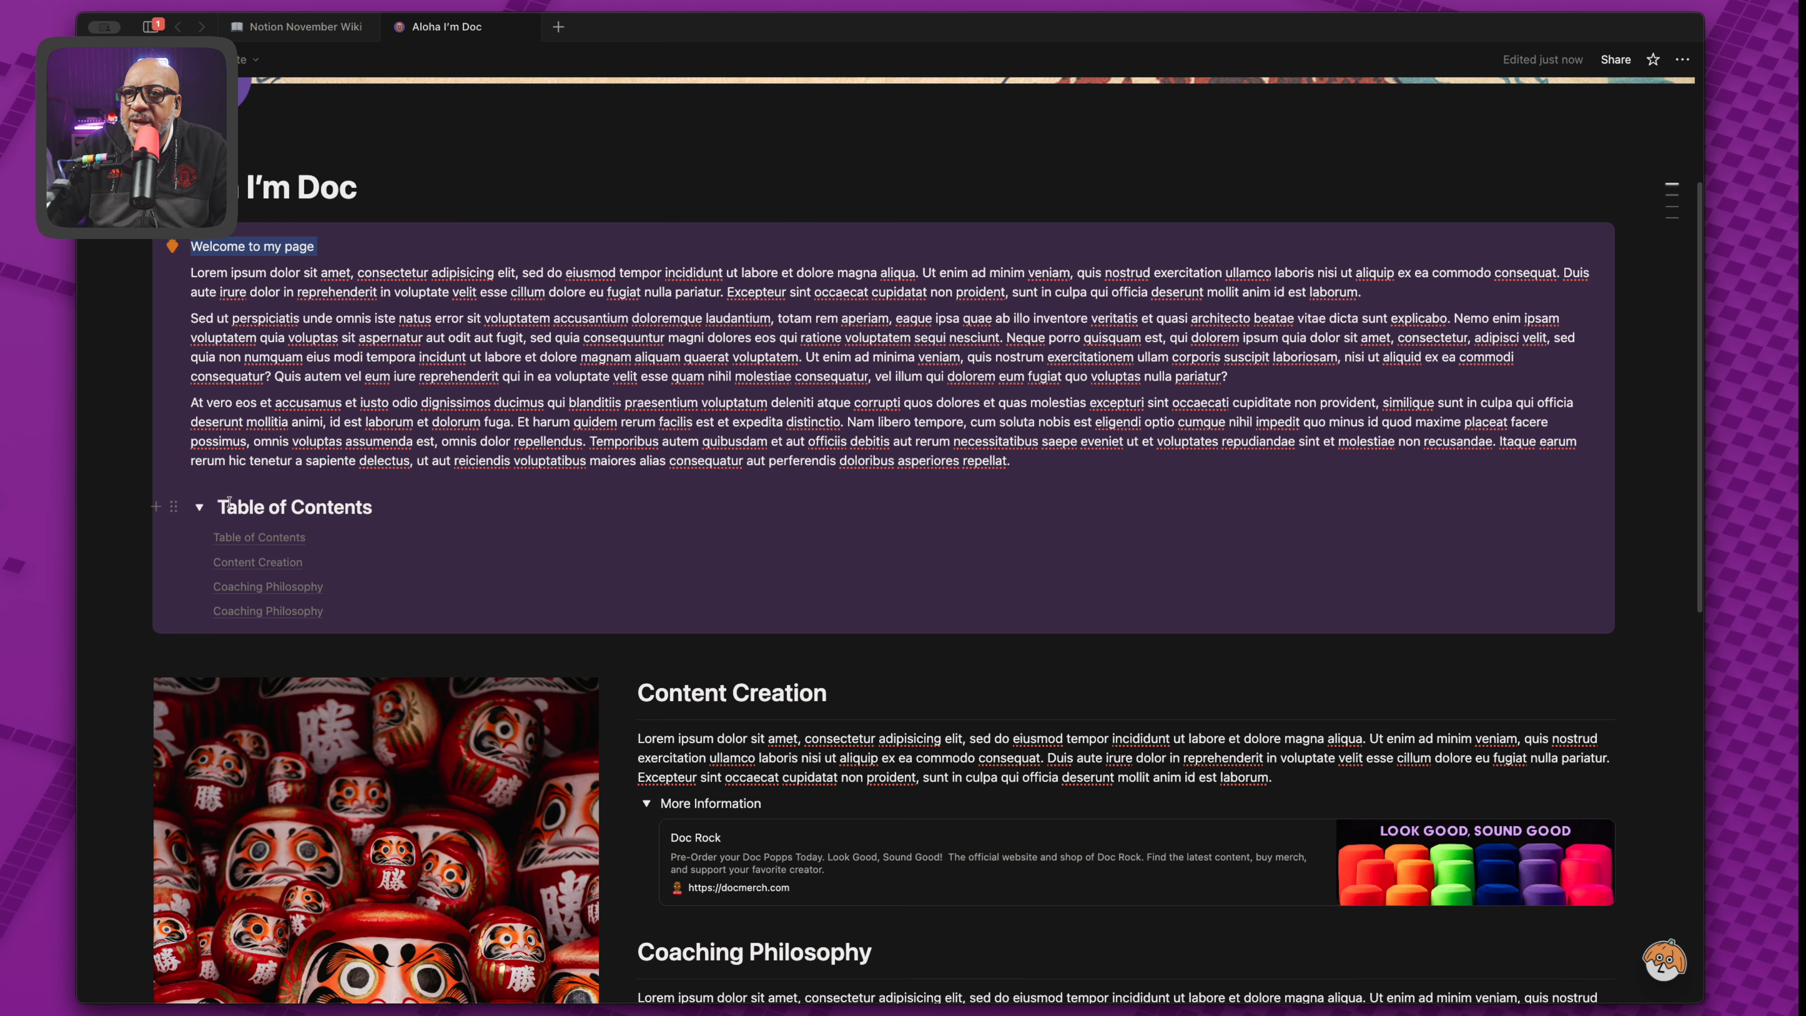
drag(217, 506, 412, 512)
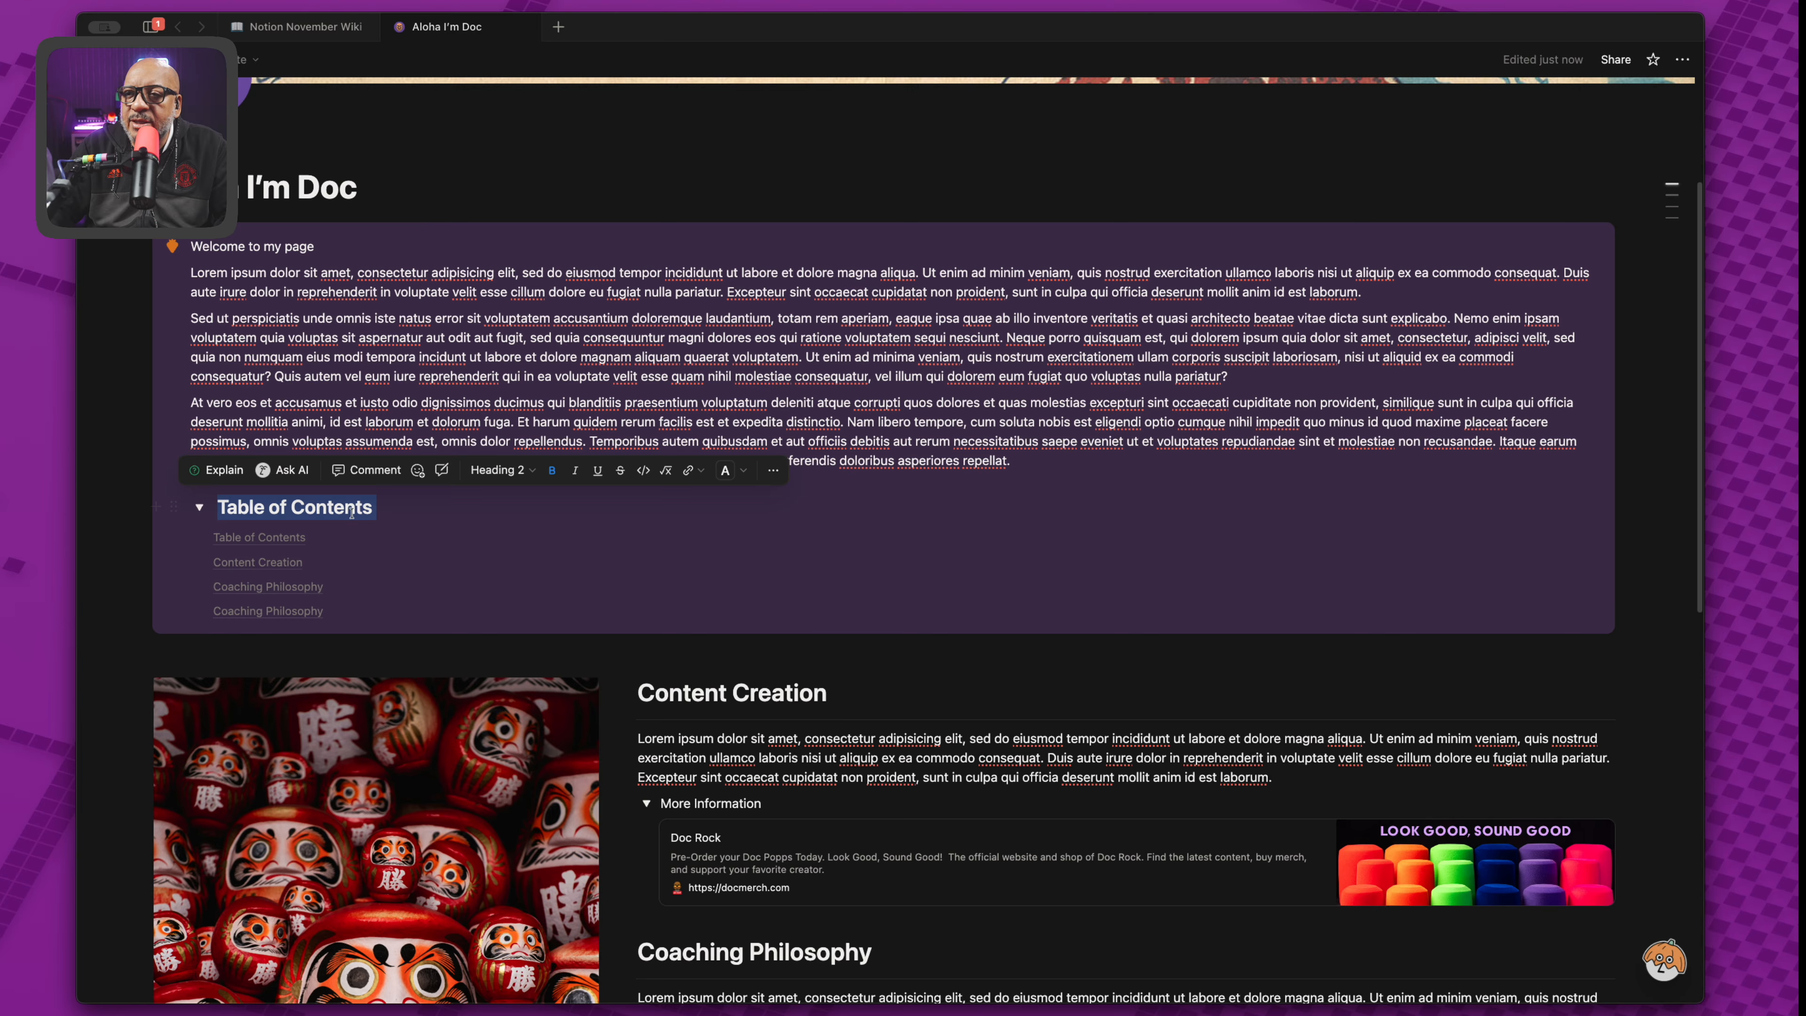
click(526, 471)
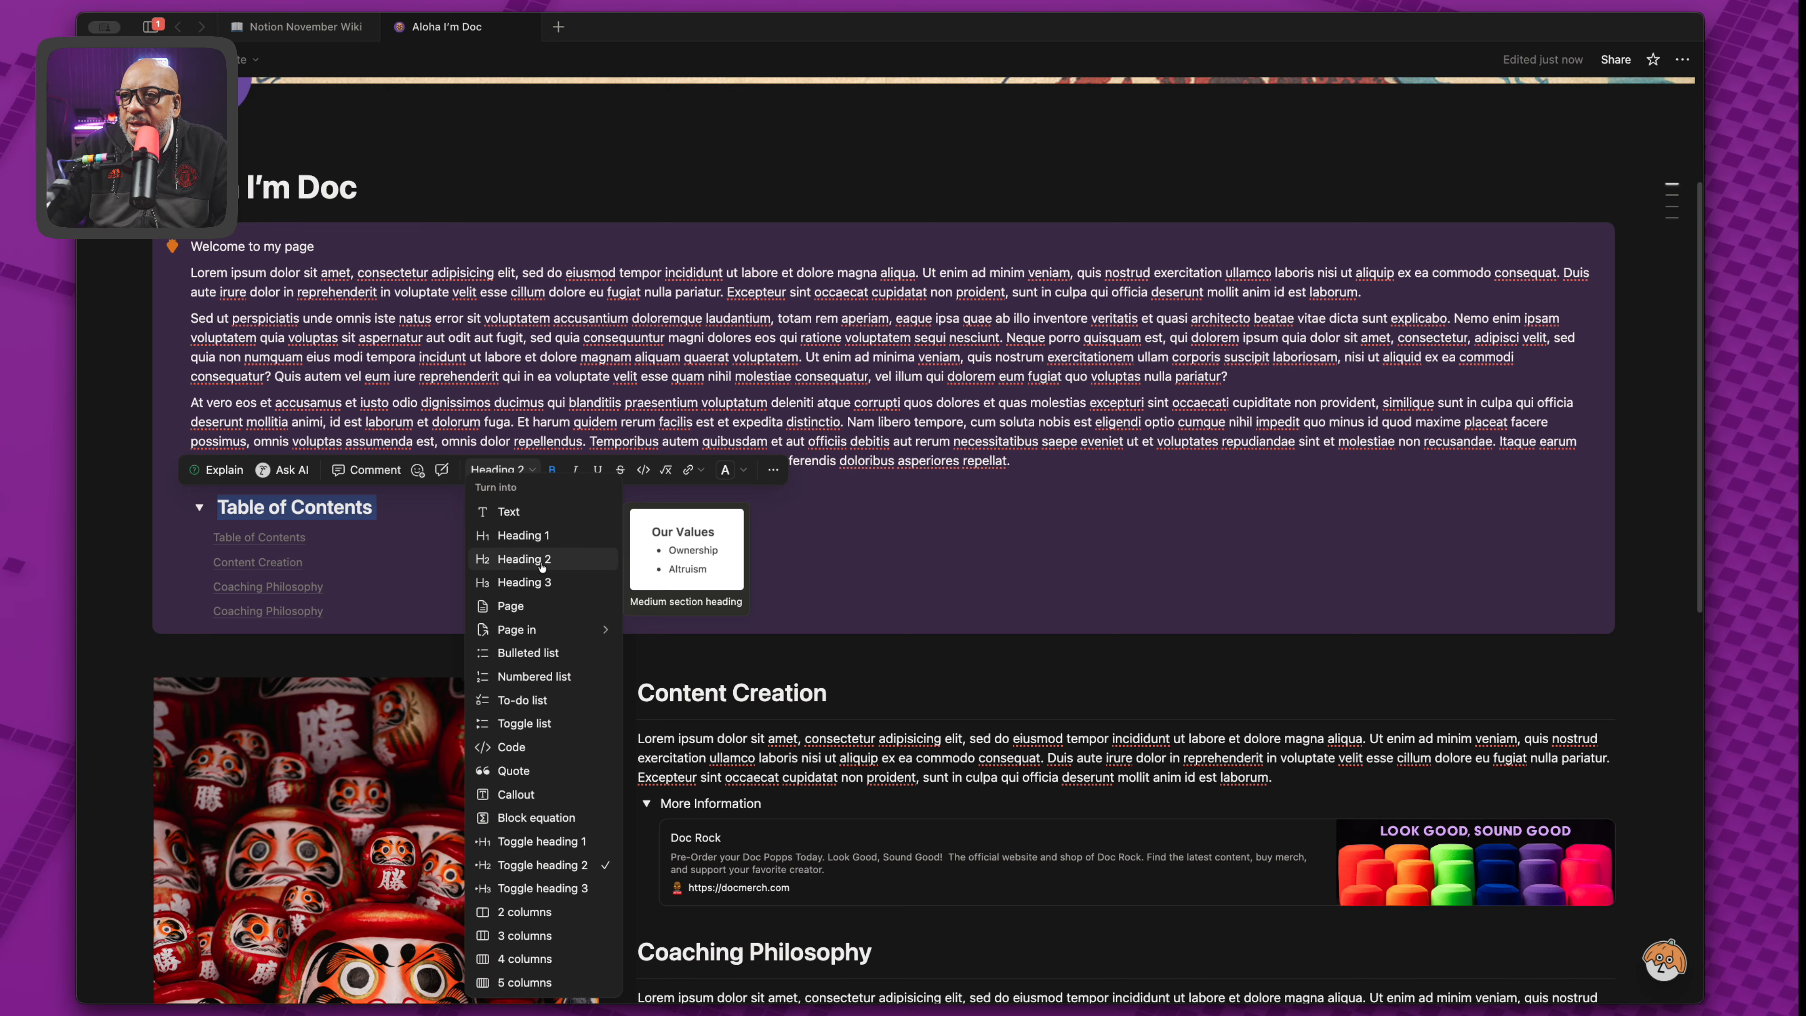
click(524, 559)
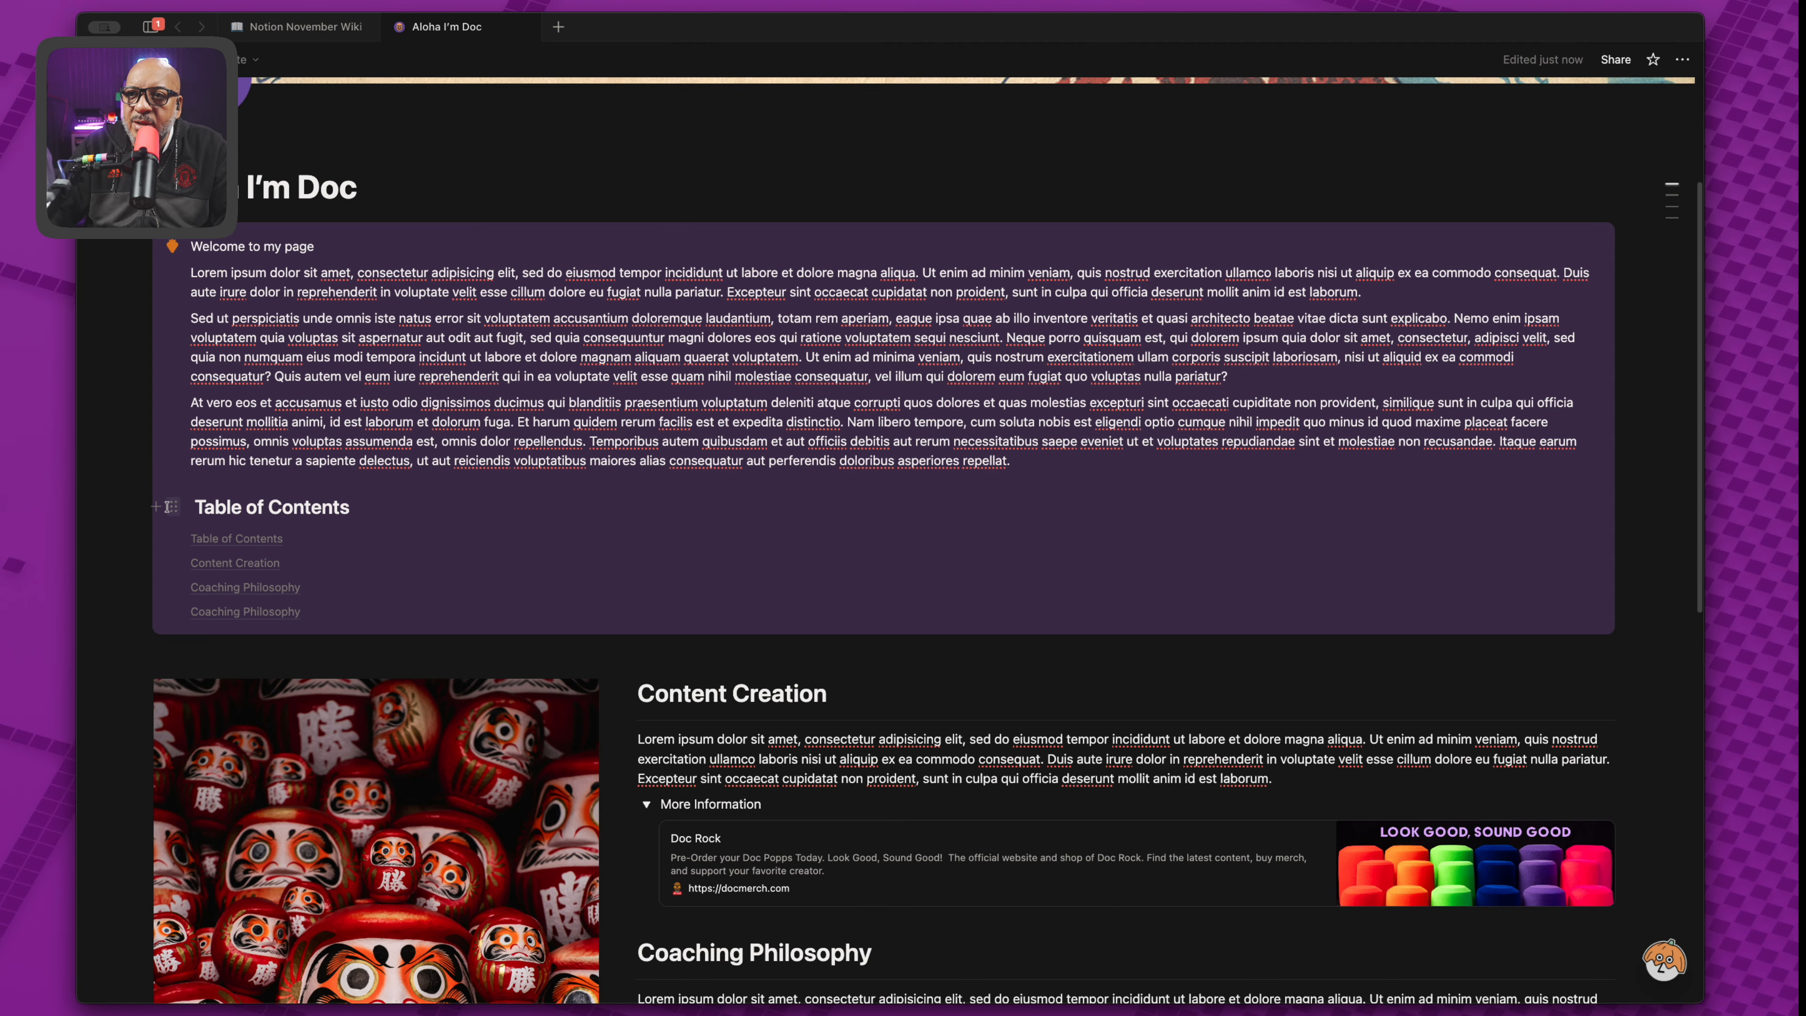
Turn 'Table of Contents' into Toggle heading 1 with the contents nested, then test collapsing it.
click(171, 508)
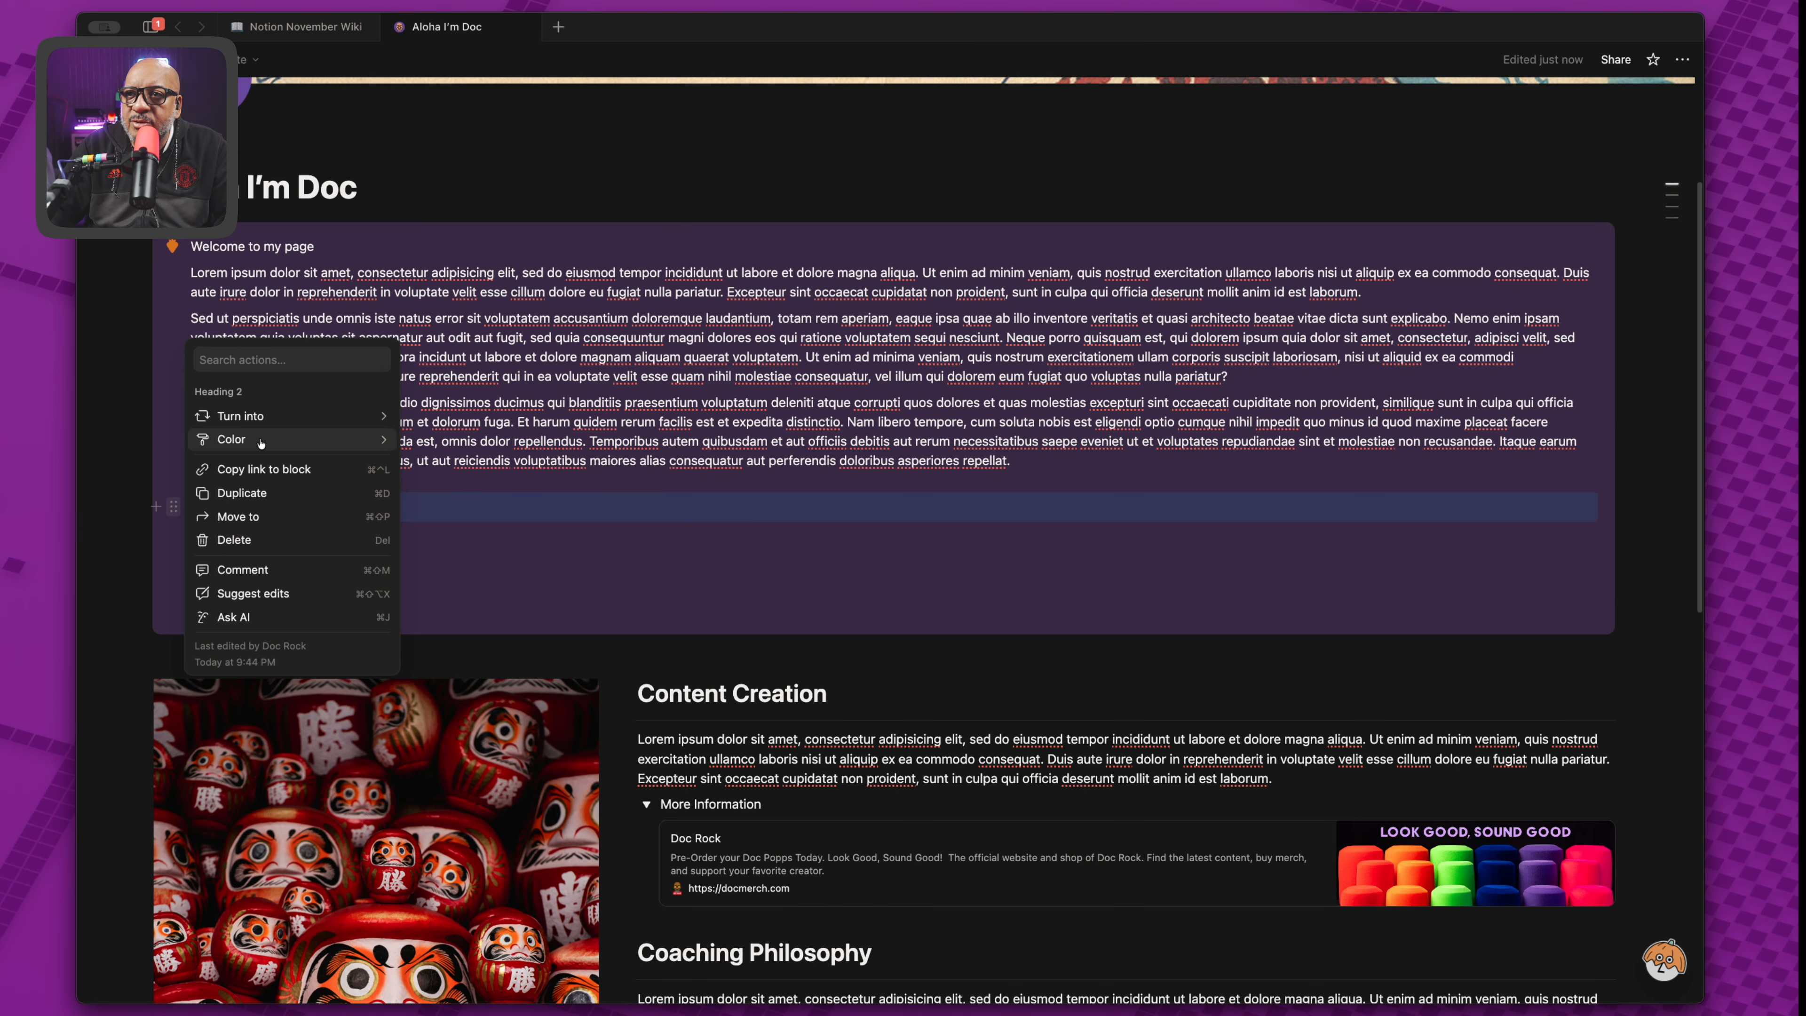
mouse_move(299, 416)
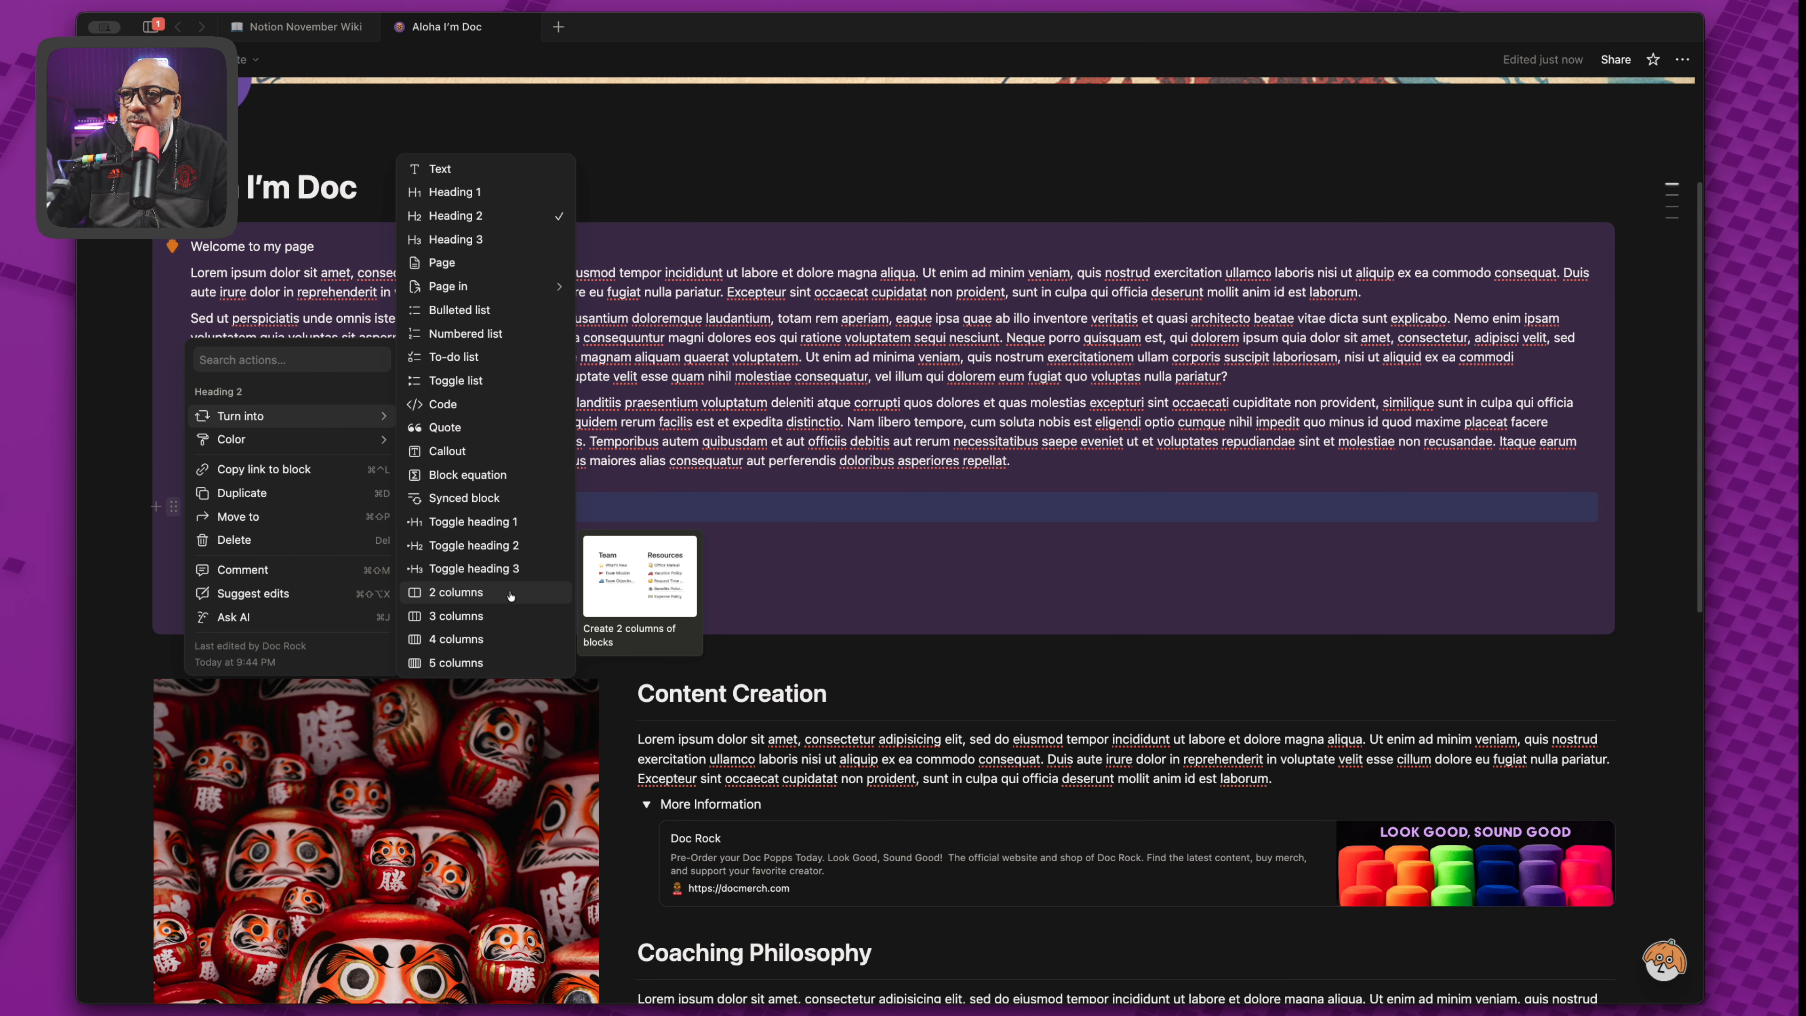
click(522, 530)
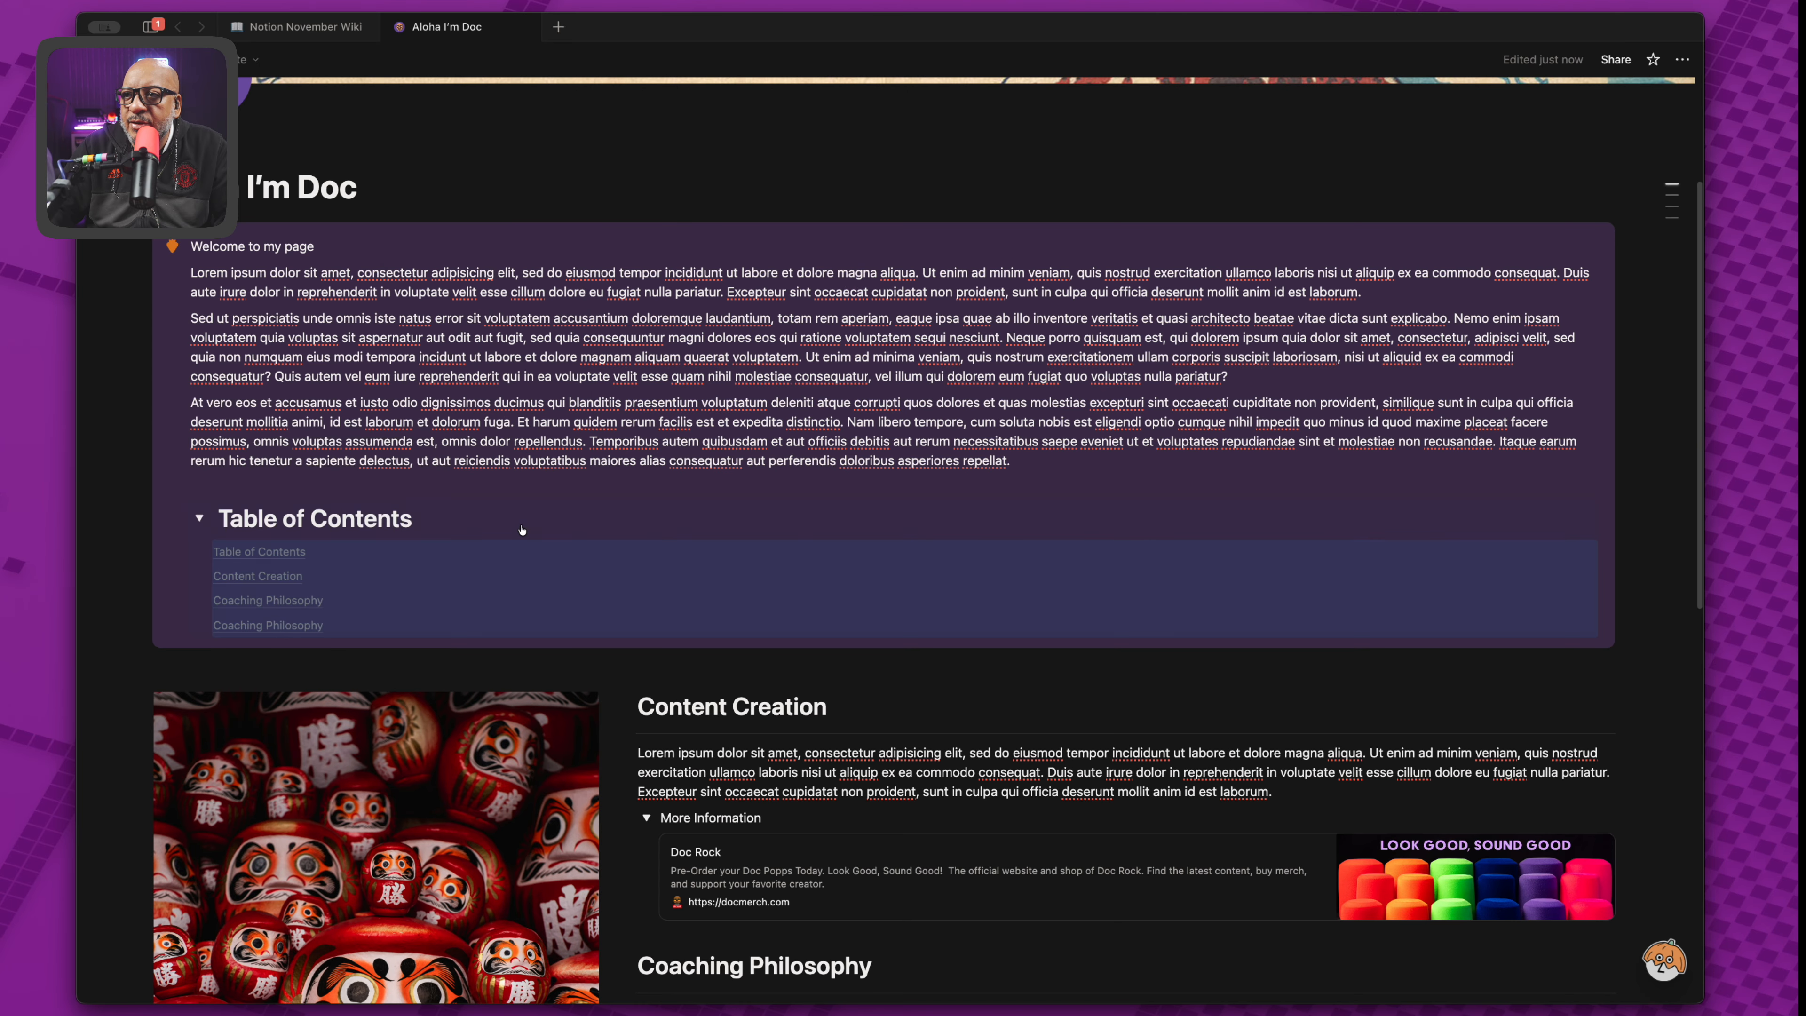
click(199, 518)
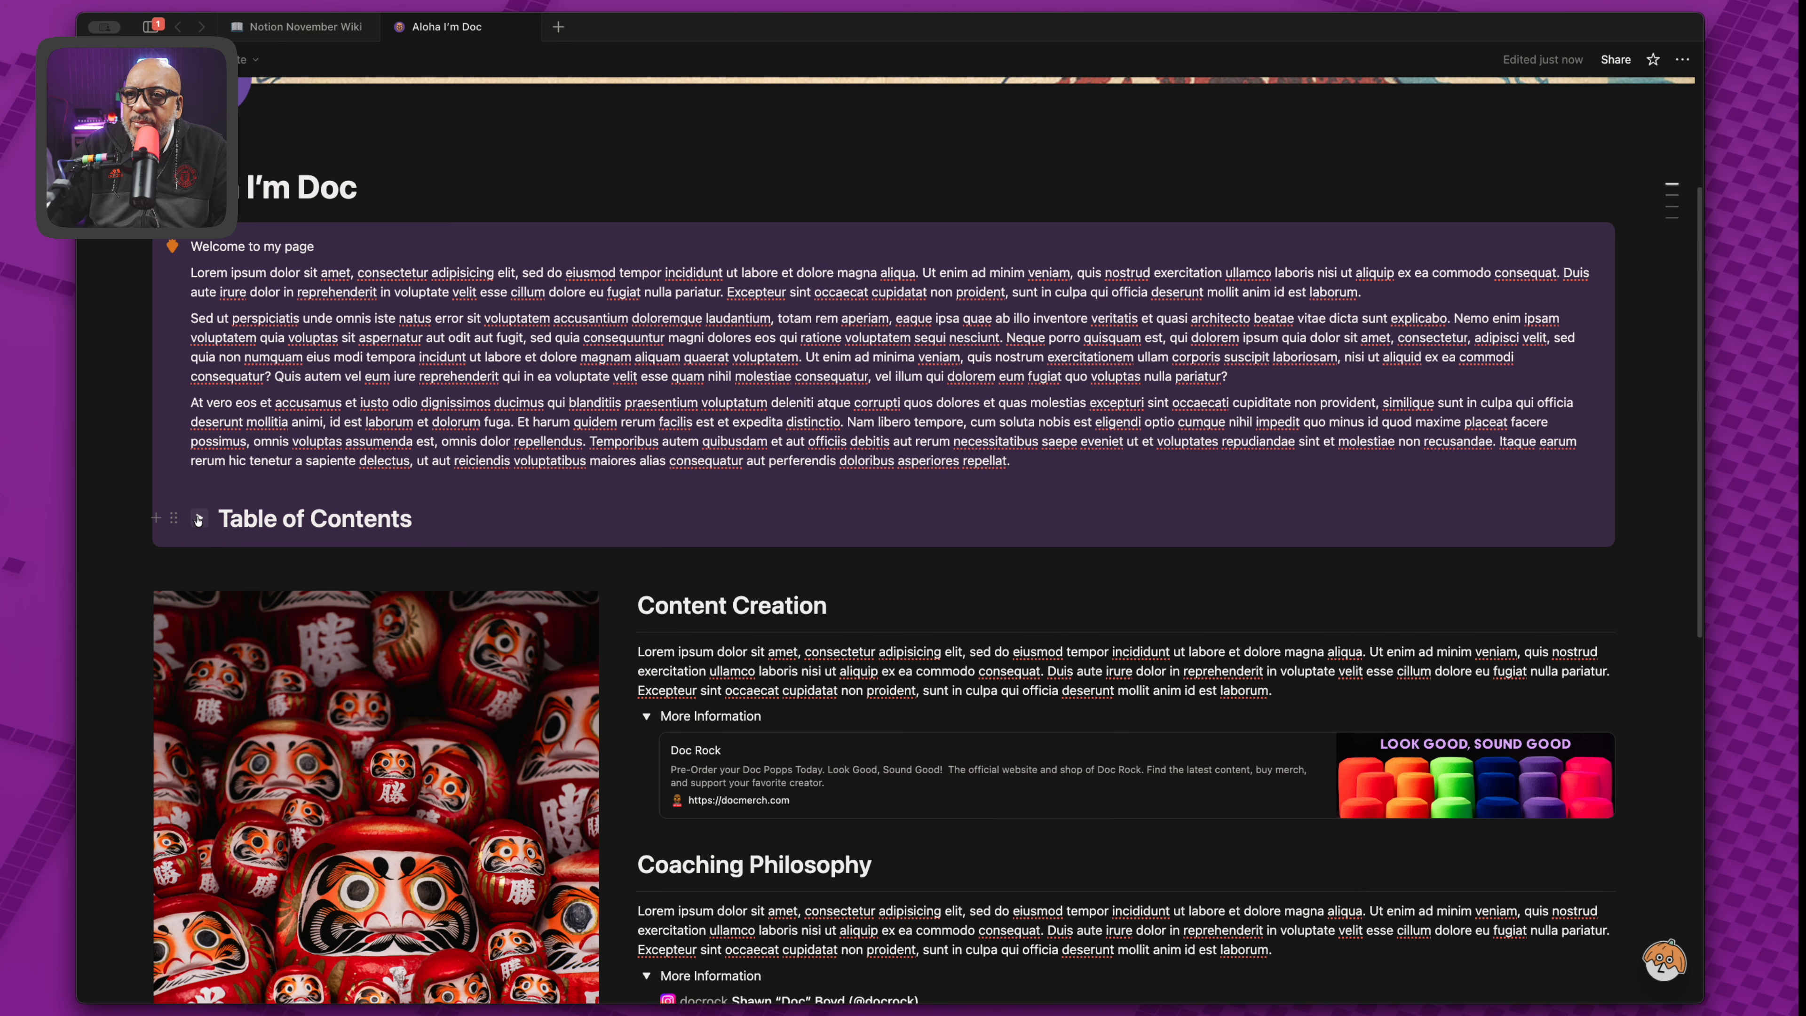
click(199, 518)
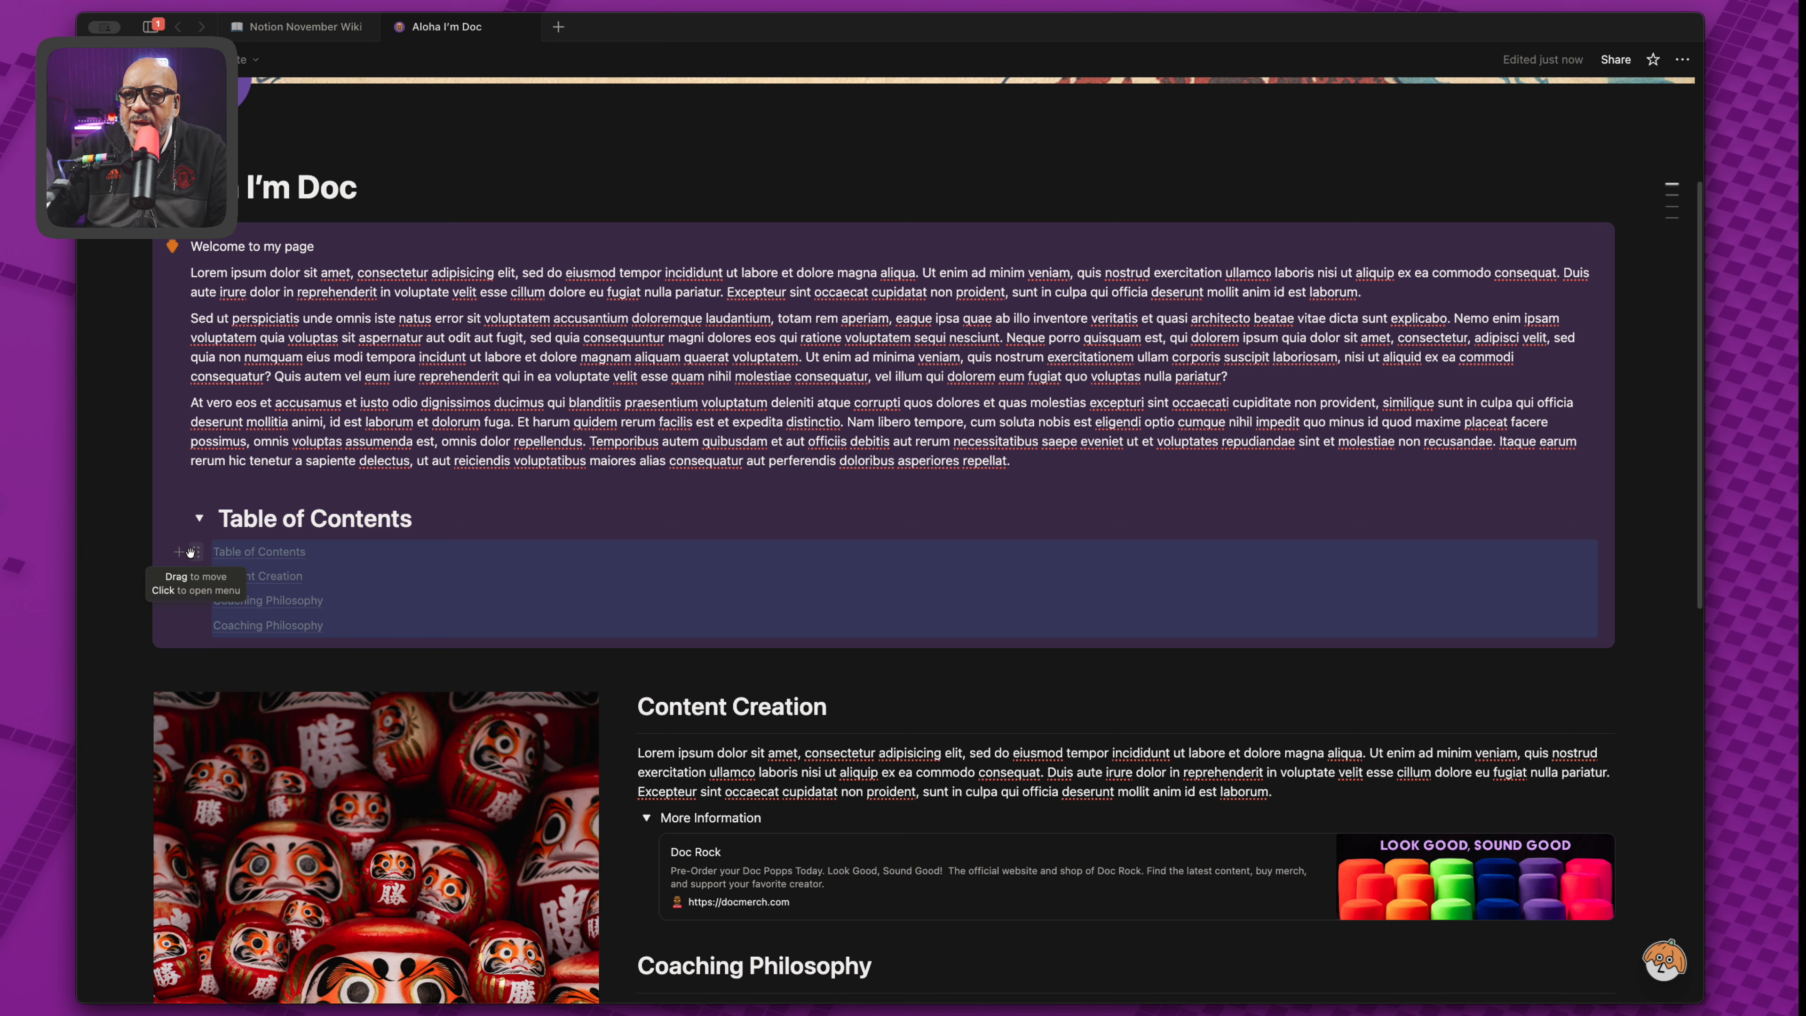
Add a 'Content Creation' heading mention on a new line under the Table of Contents heading.
click(430, 521)
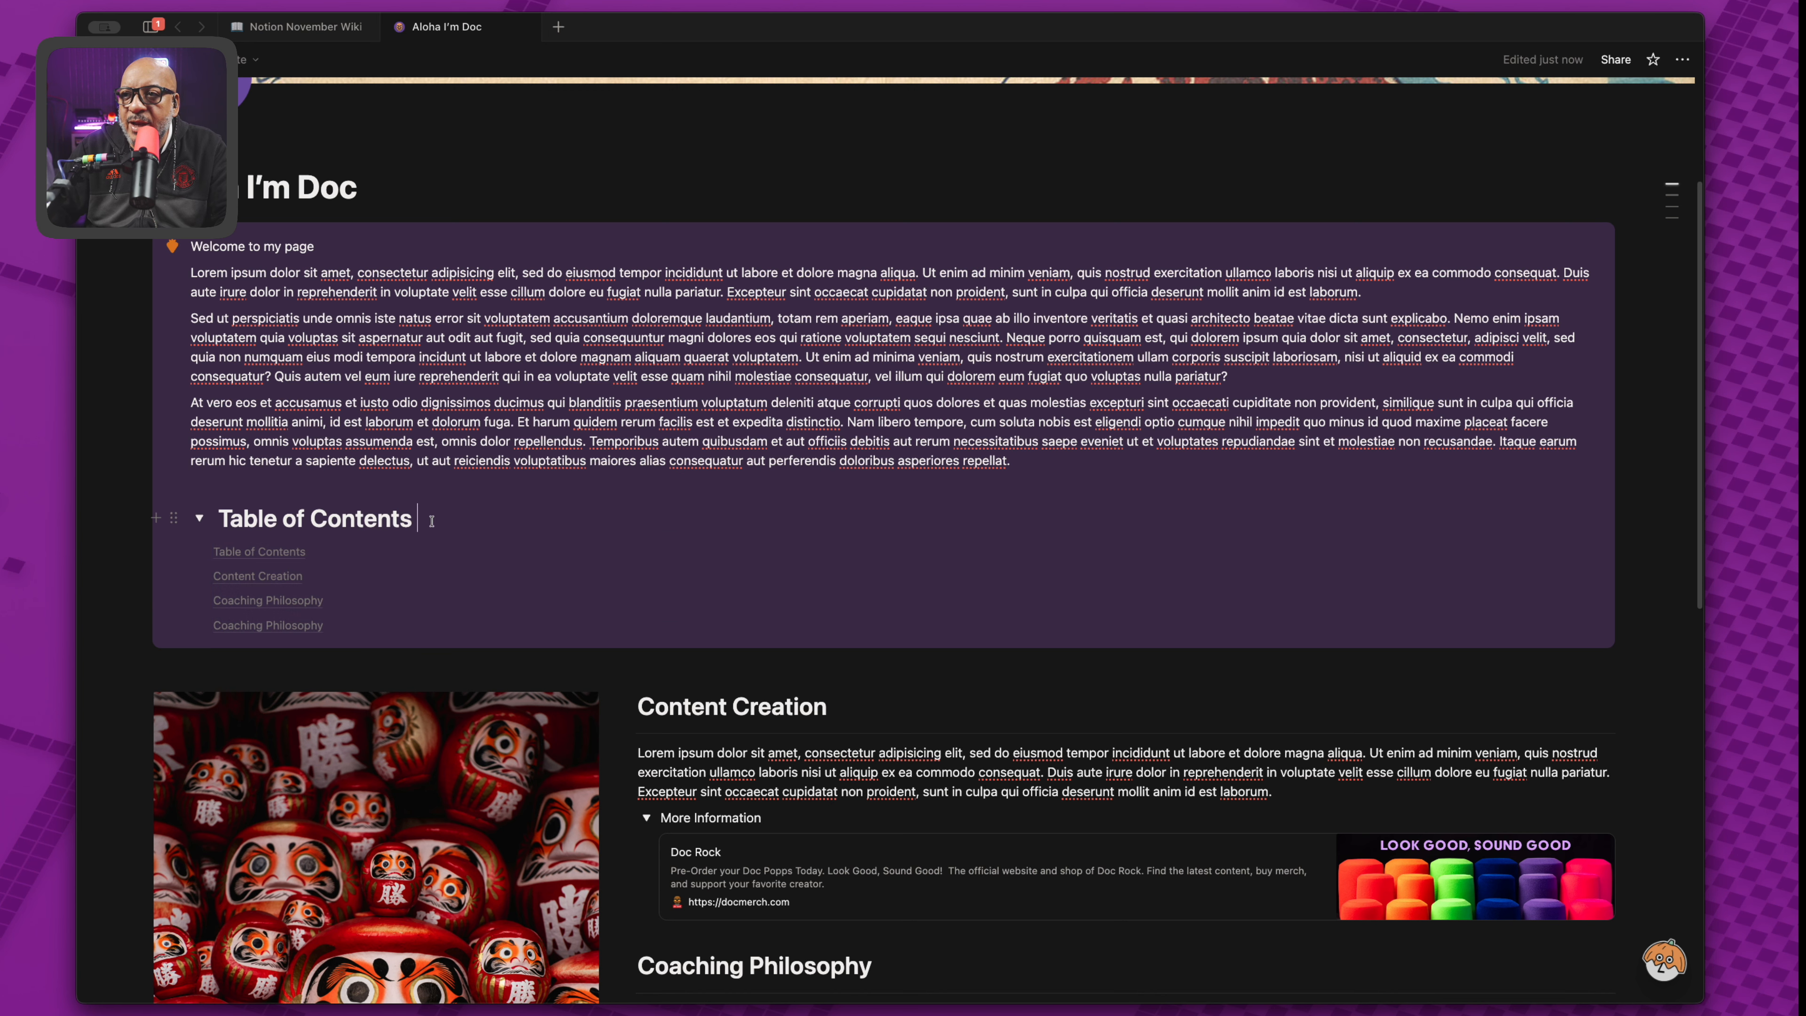
key(Return)
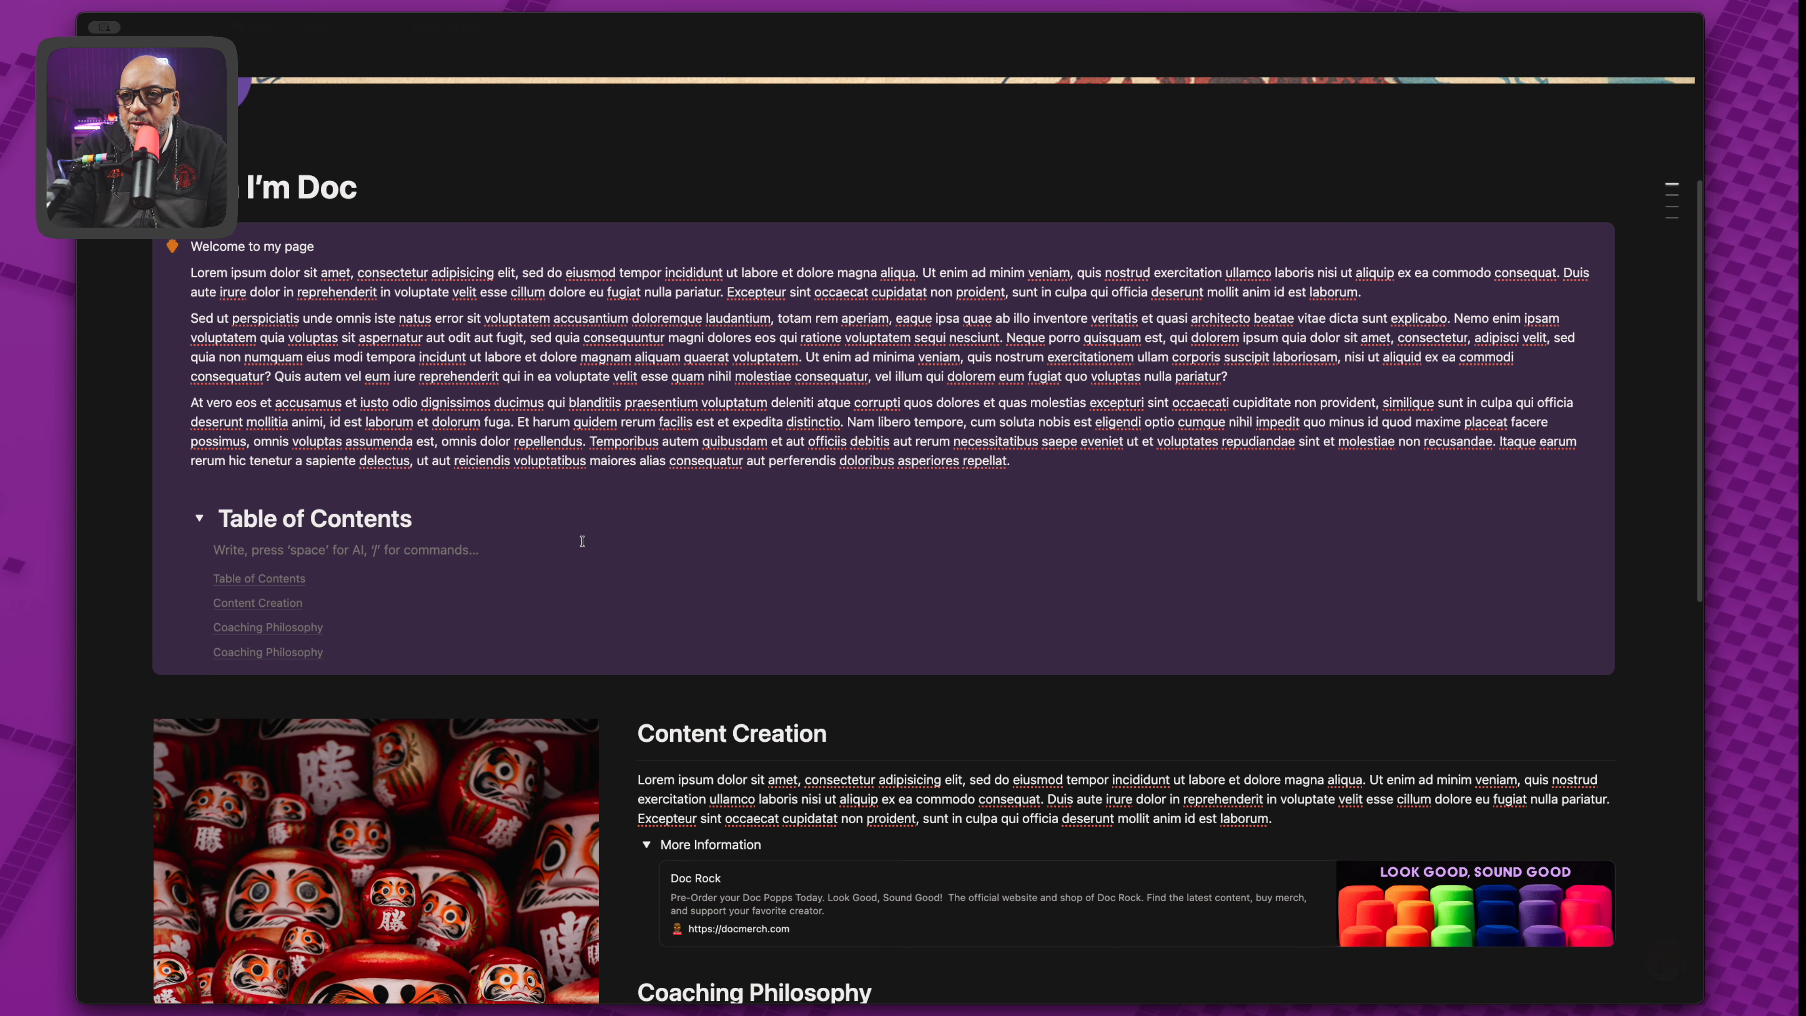
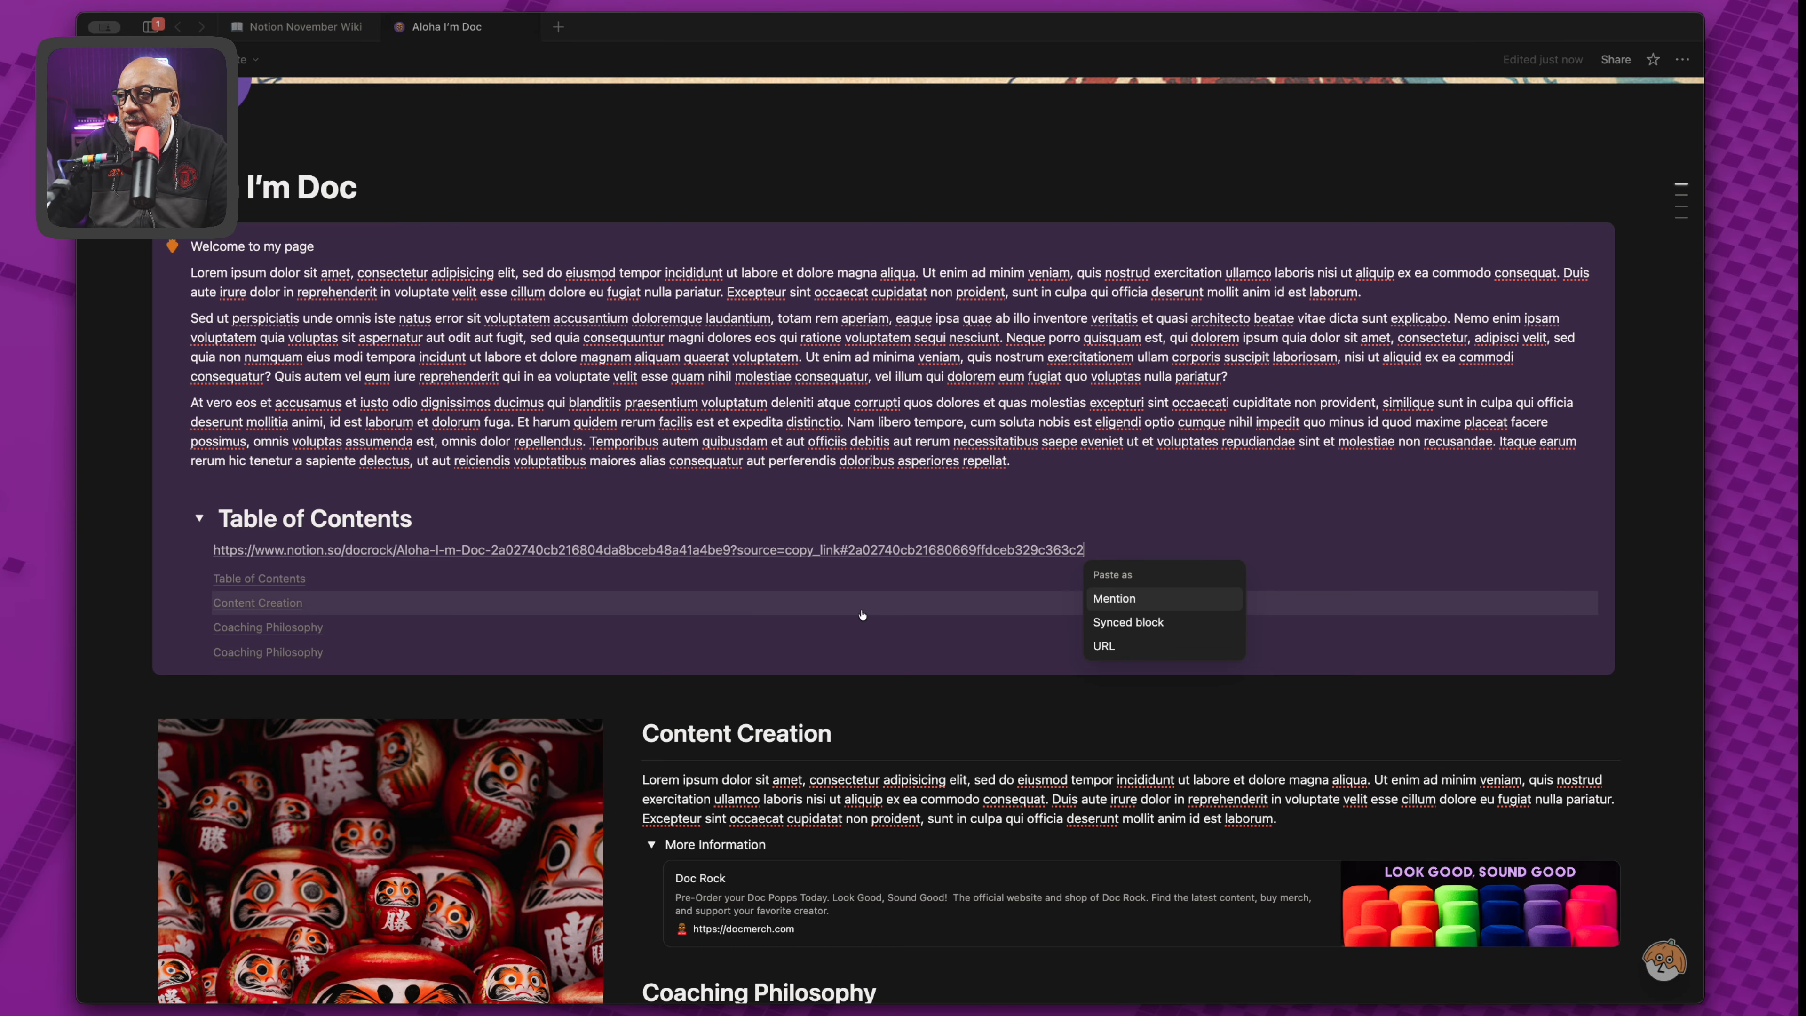
click(1114, 647)
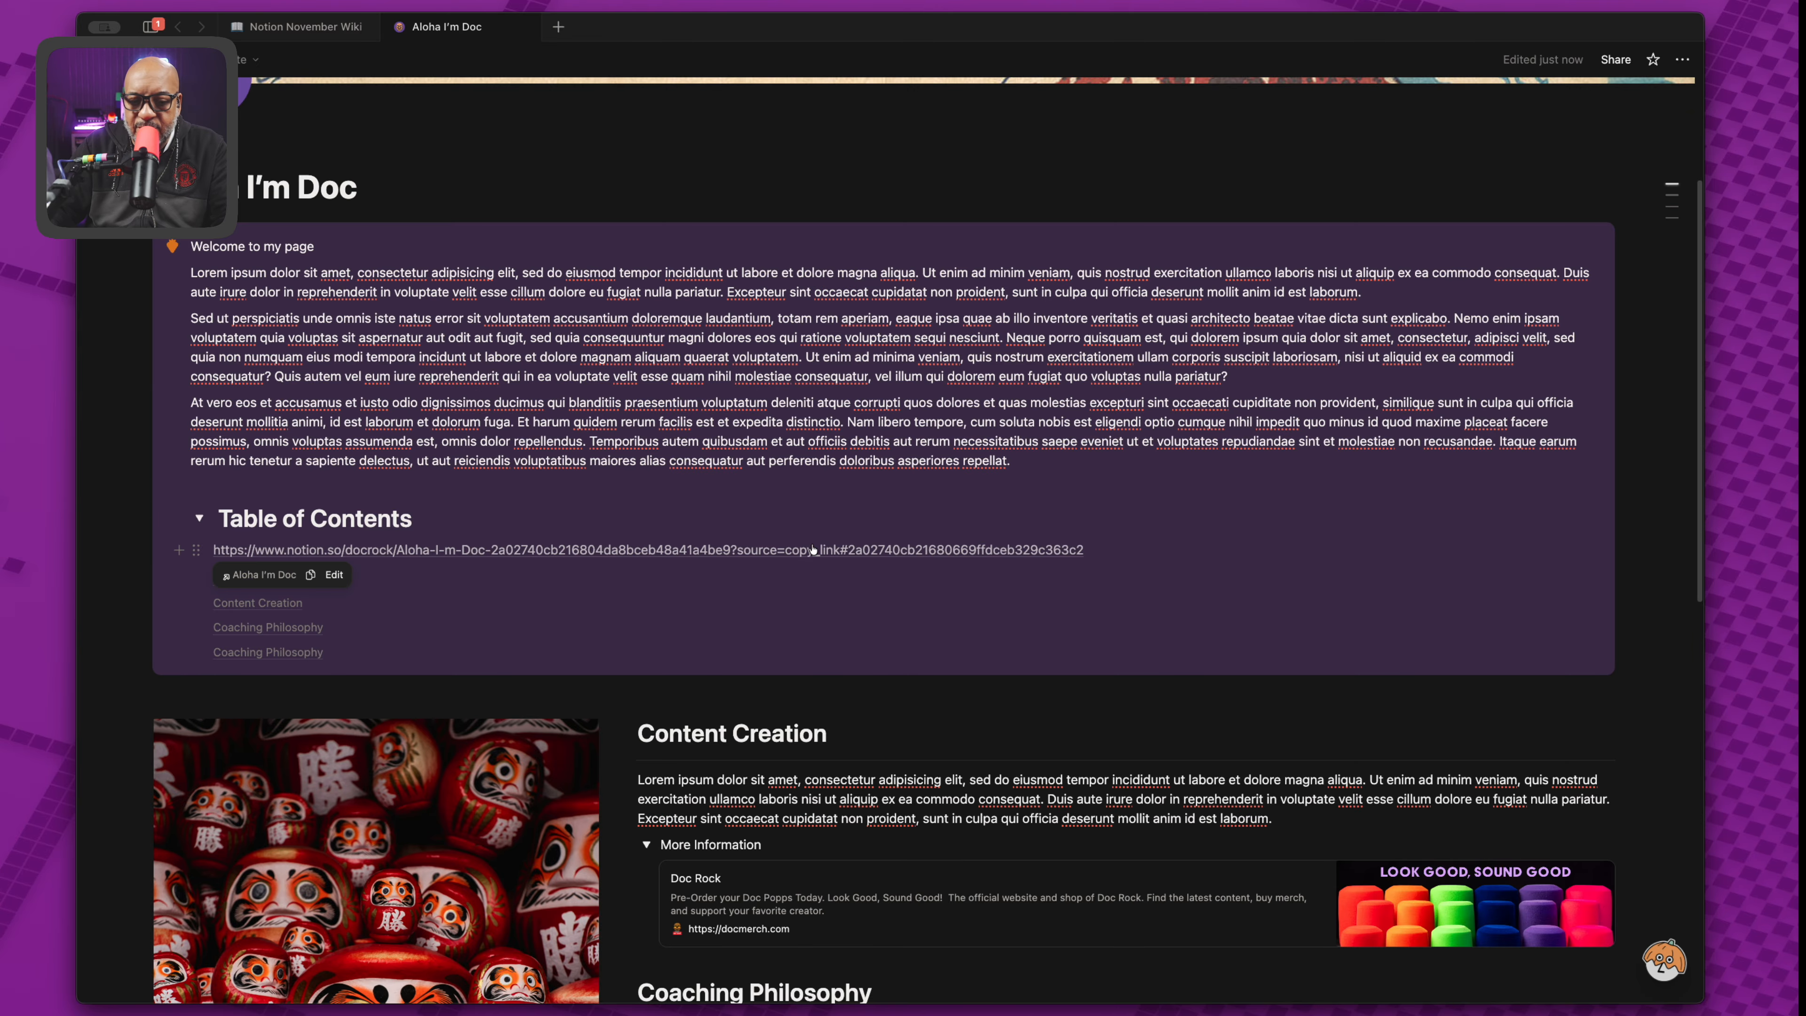
key(super+z)
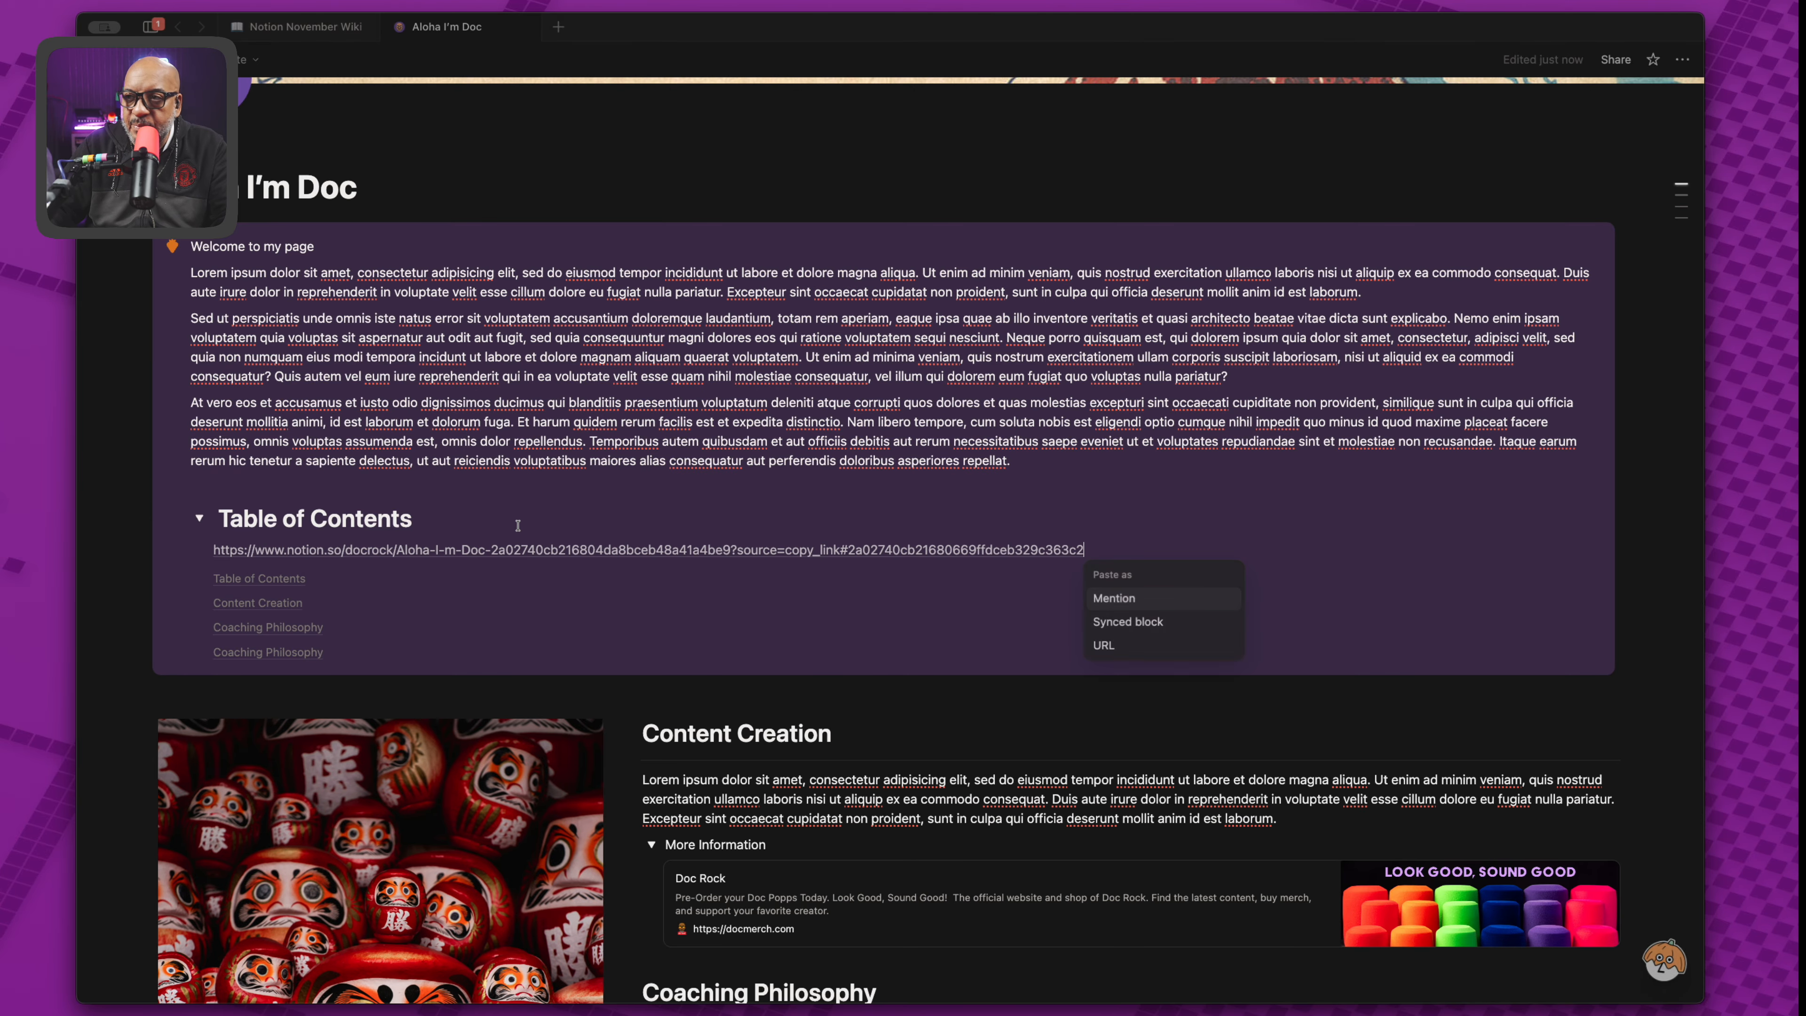
click(1114, 599)
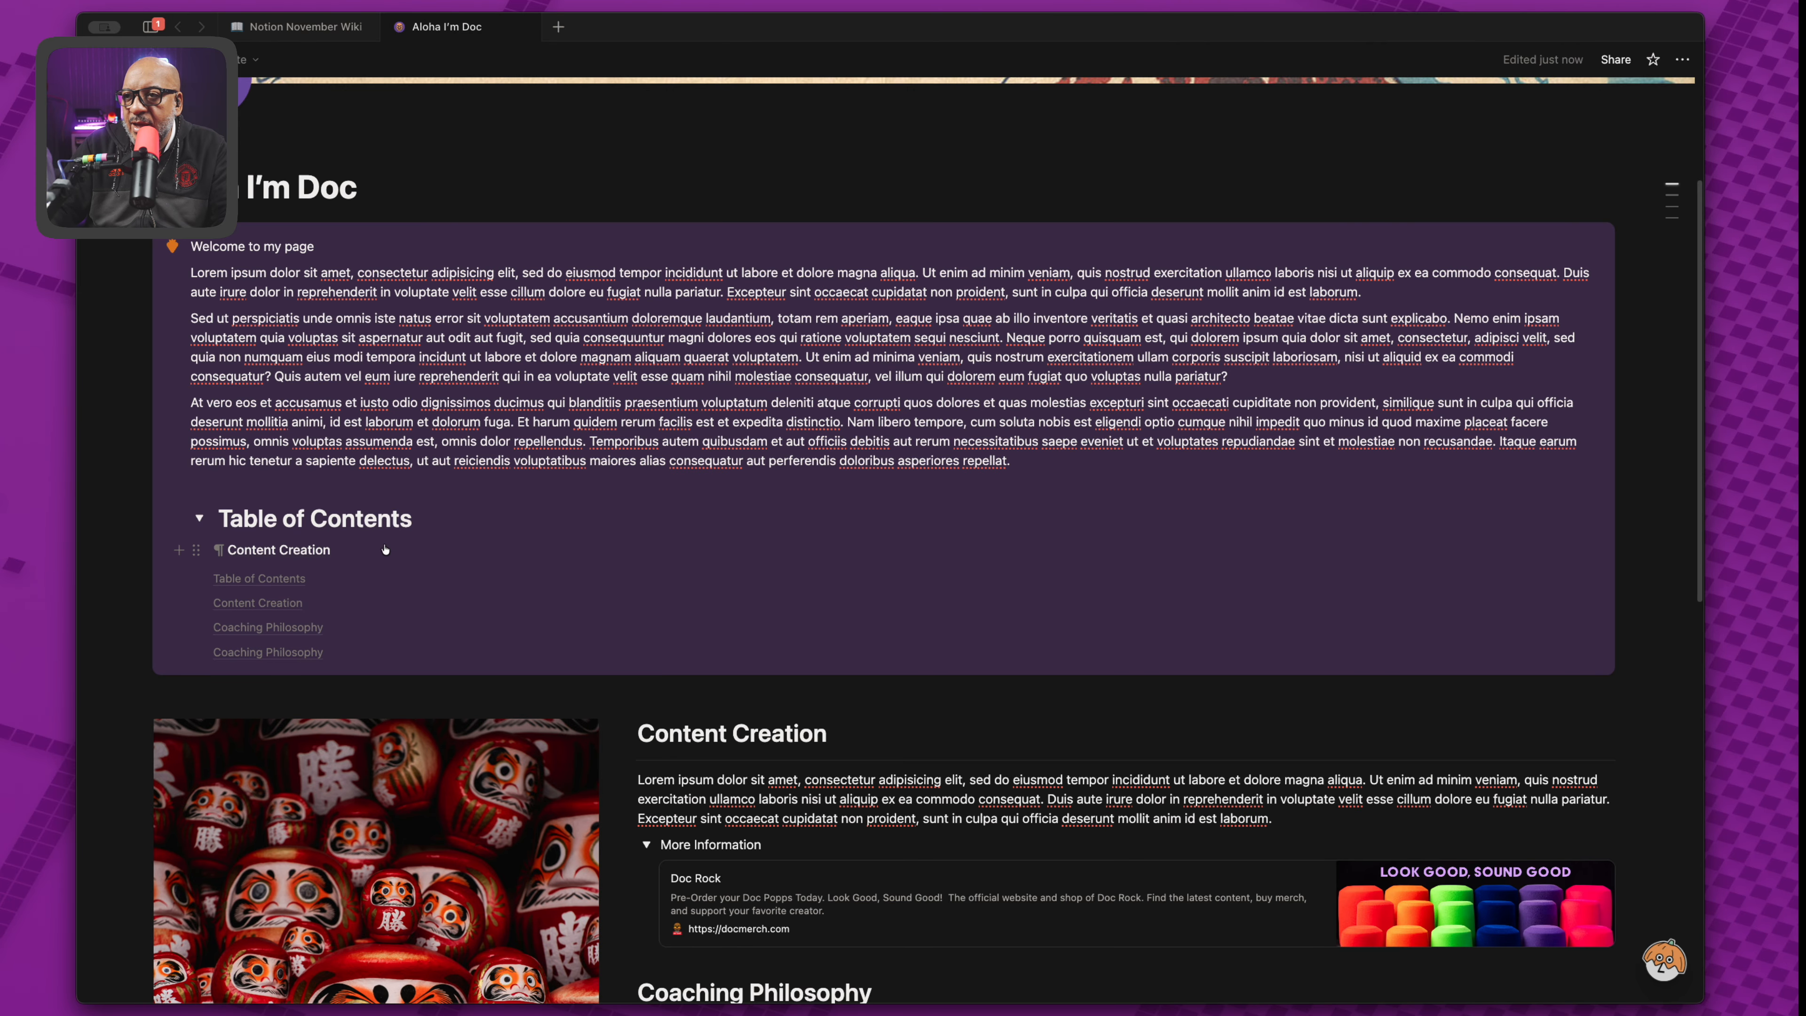
Copy a link to the Coaching Philosophy heading and paste it below Content Creation.
scroll(725, 901, down, 3)
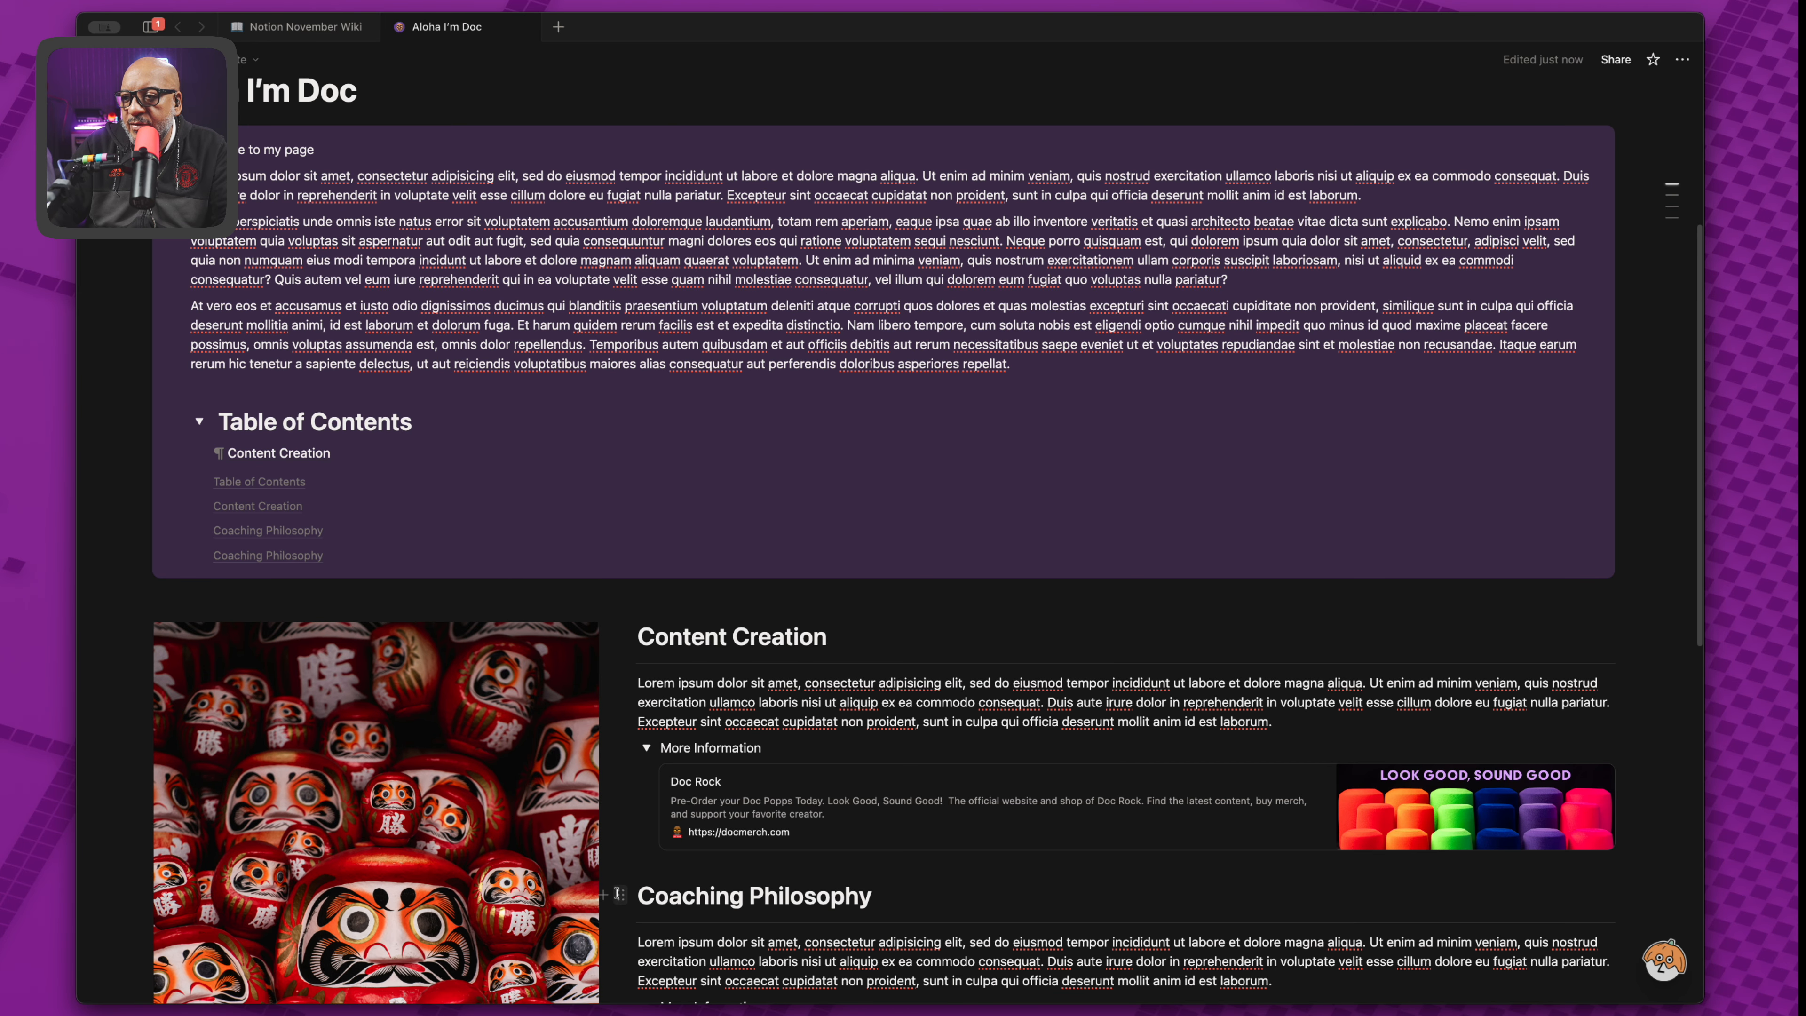
click(621, 895)
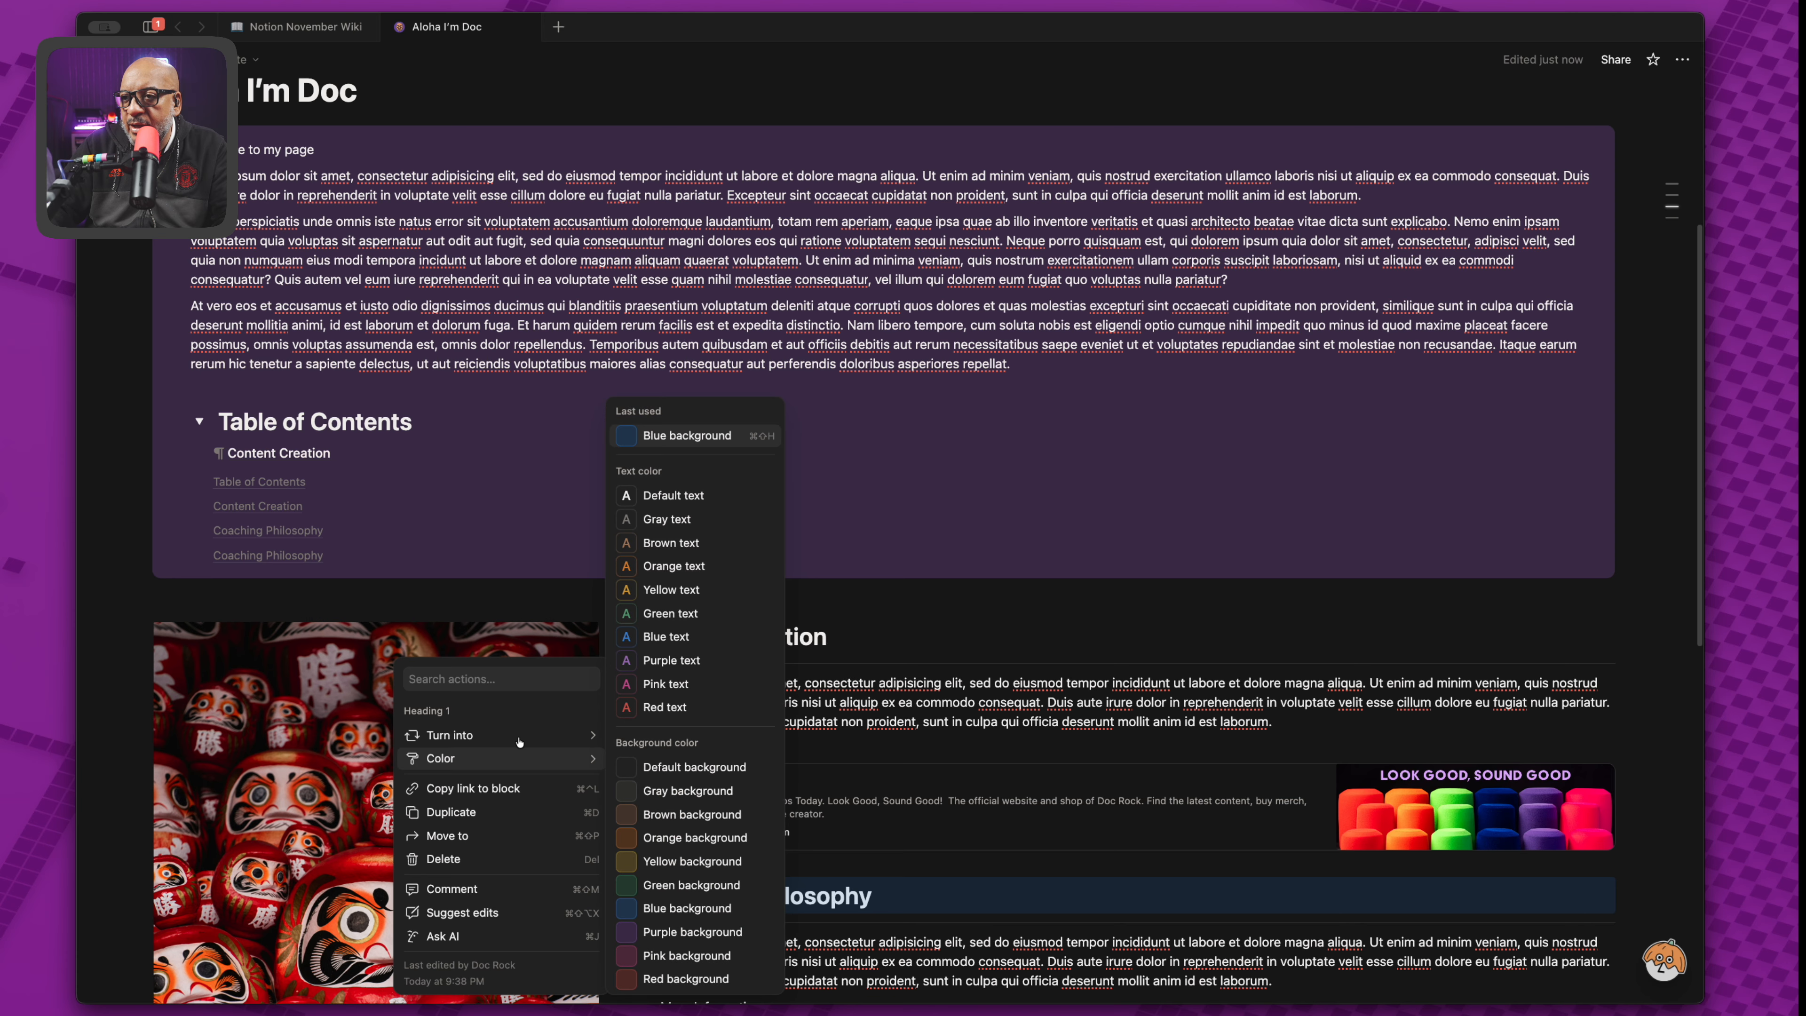
click(501, 789)
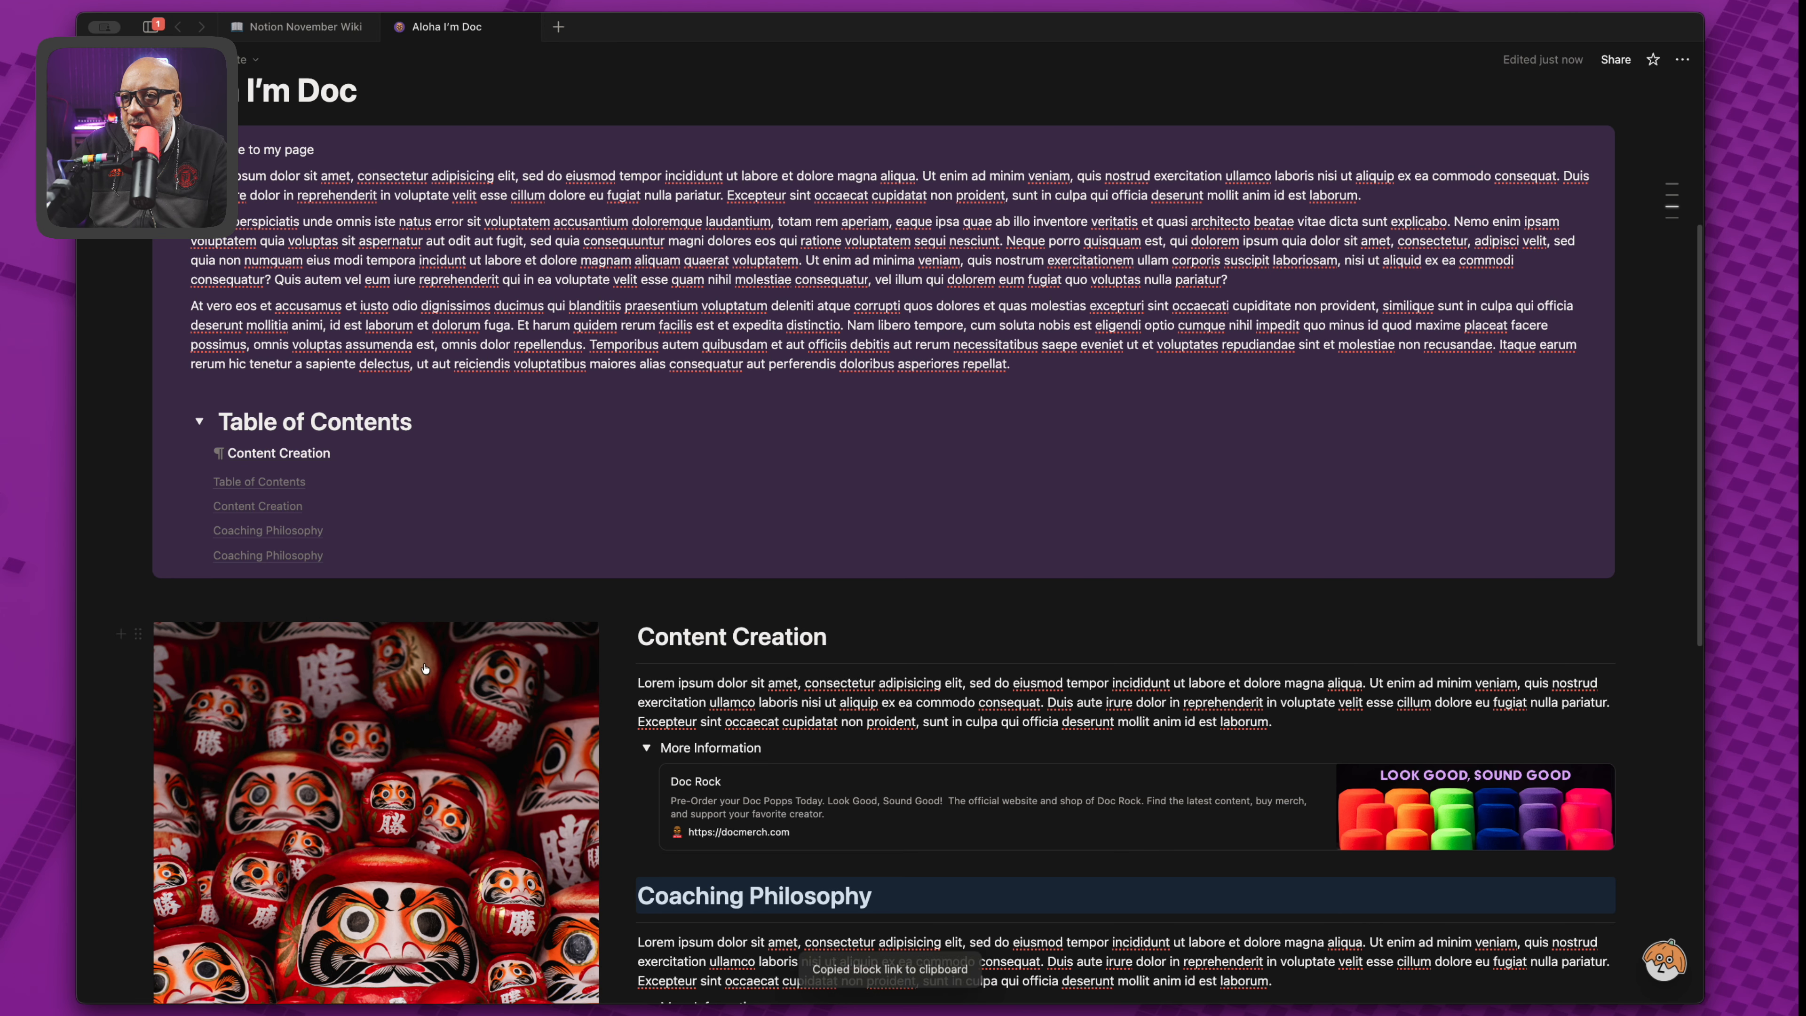
click(389, 450)
key(Return)
key(super+v)
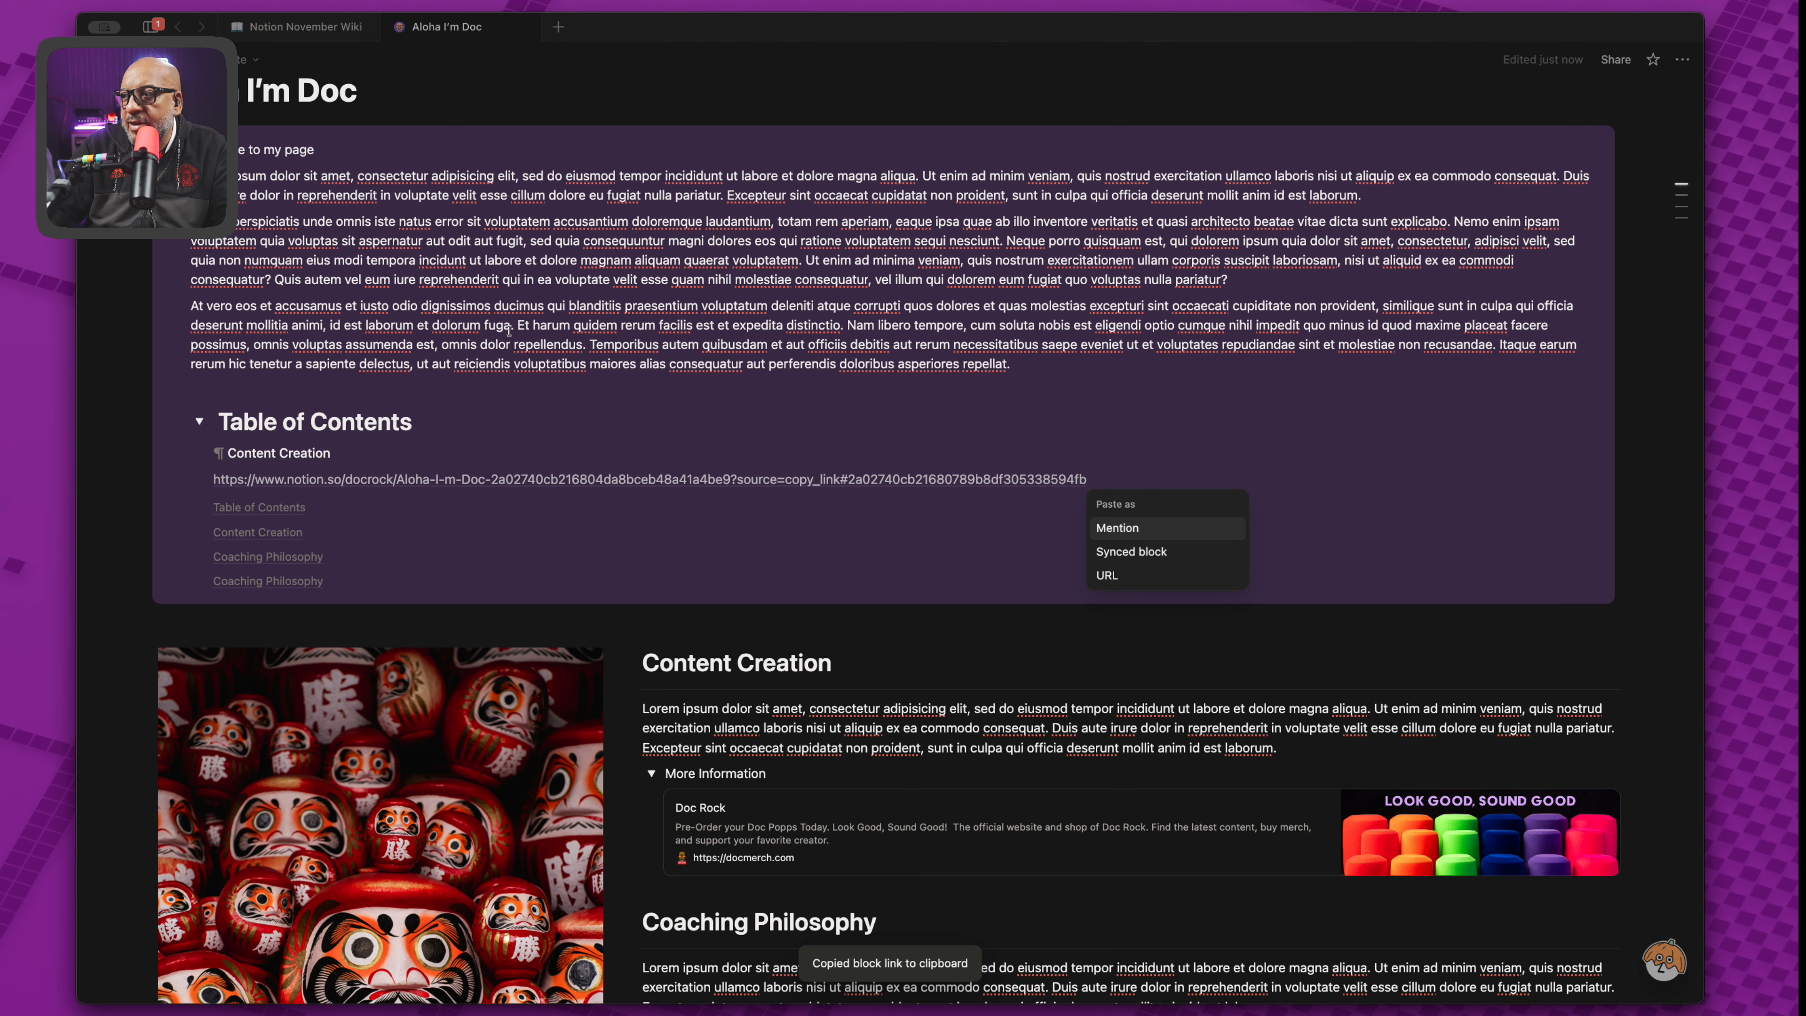
Convert the pasted link into a 'Coaching Philosophy' mention instead of a synced block.
click(1136, 553)
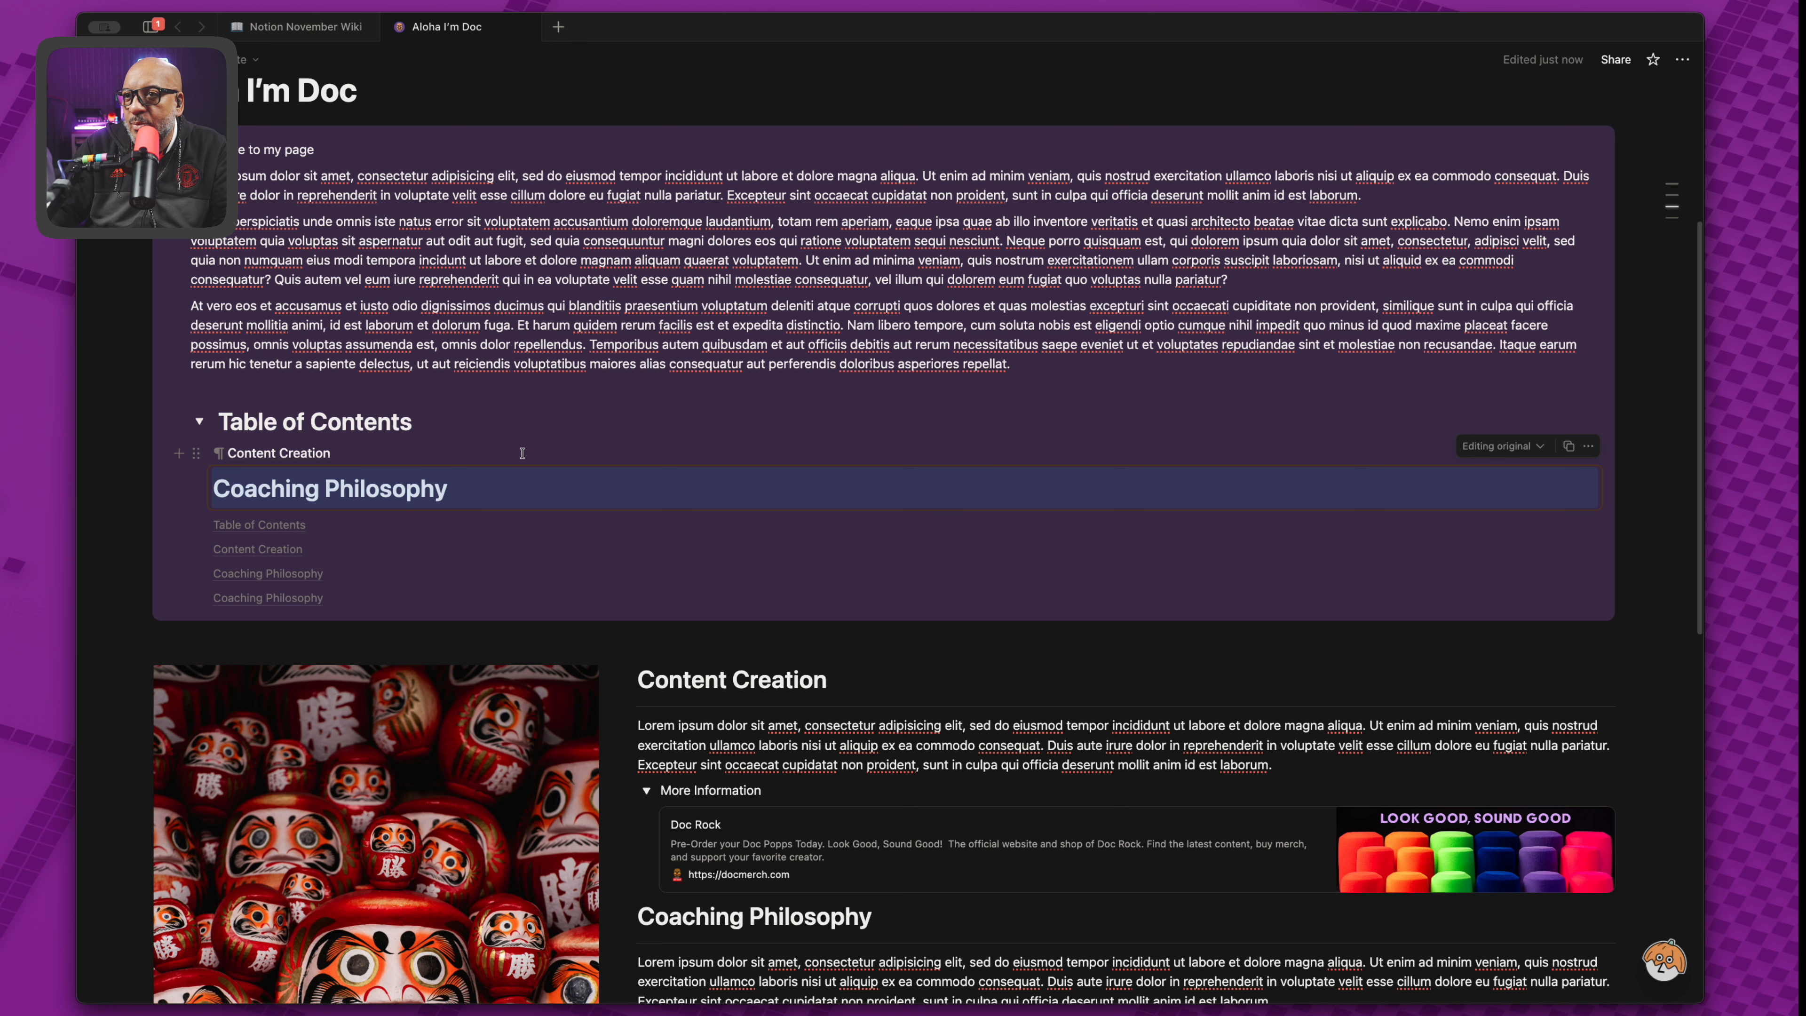
key(super+z)
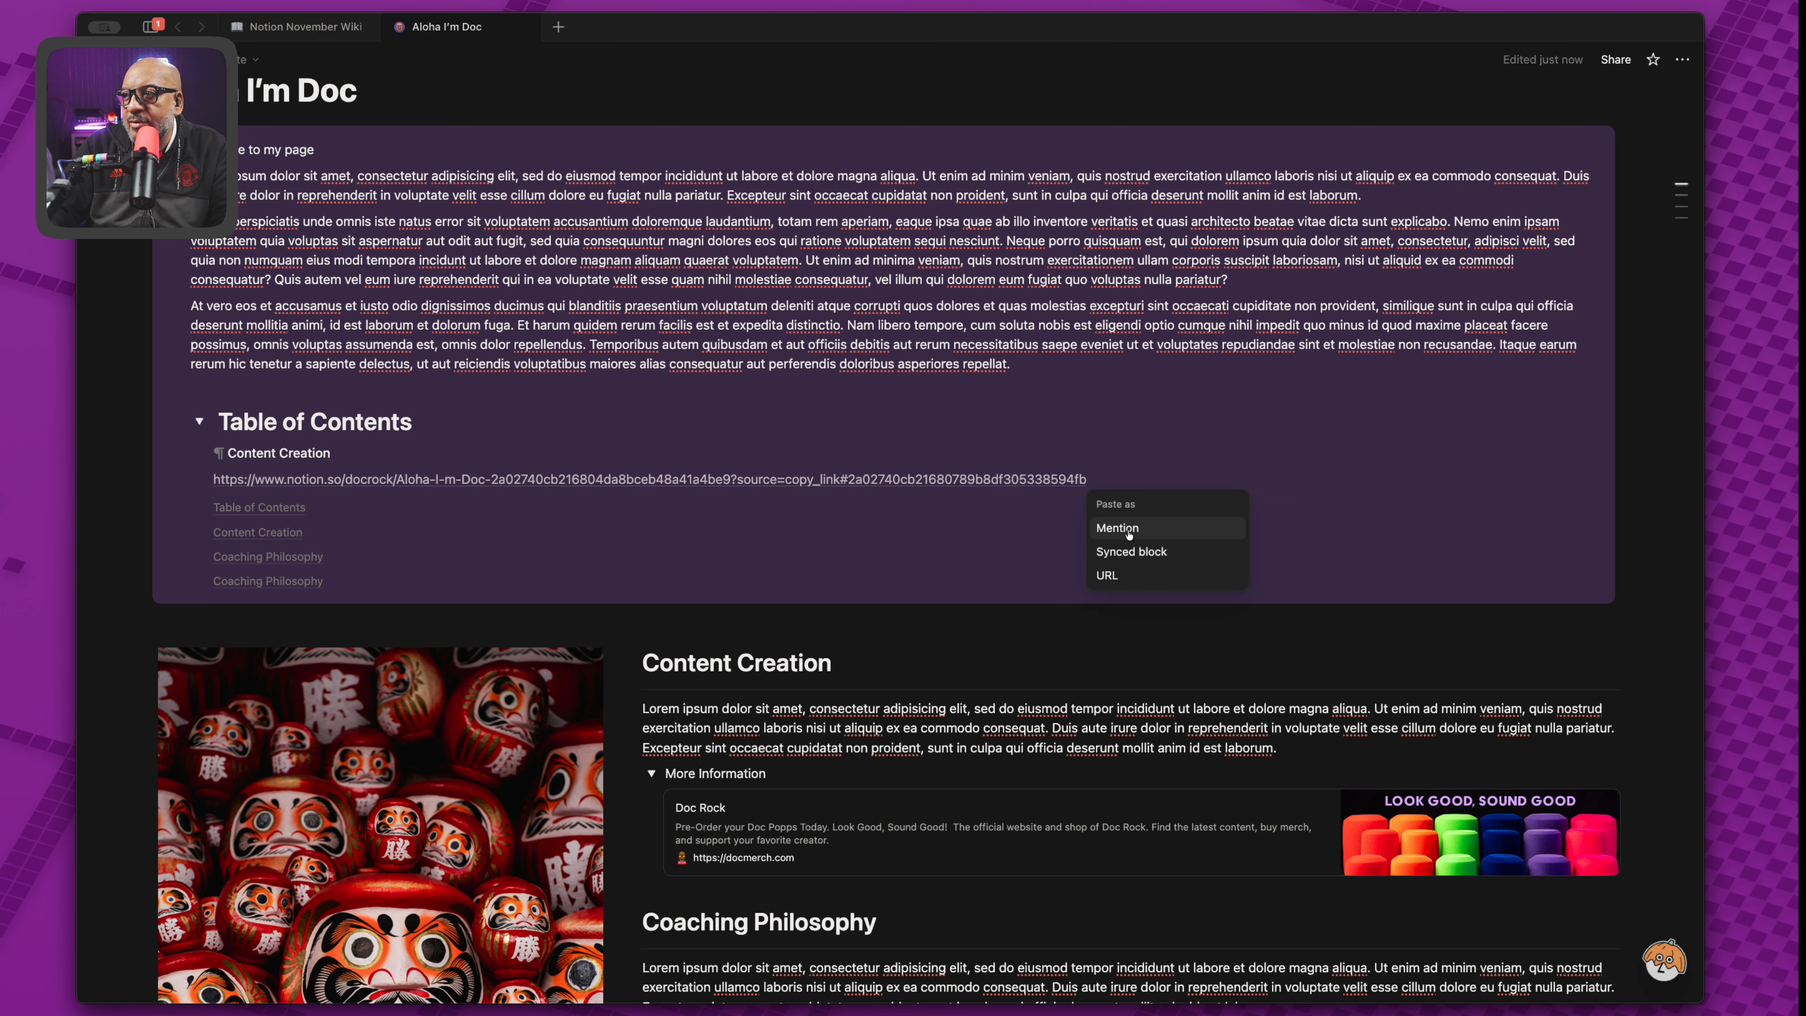
click(1130, 533)
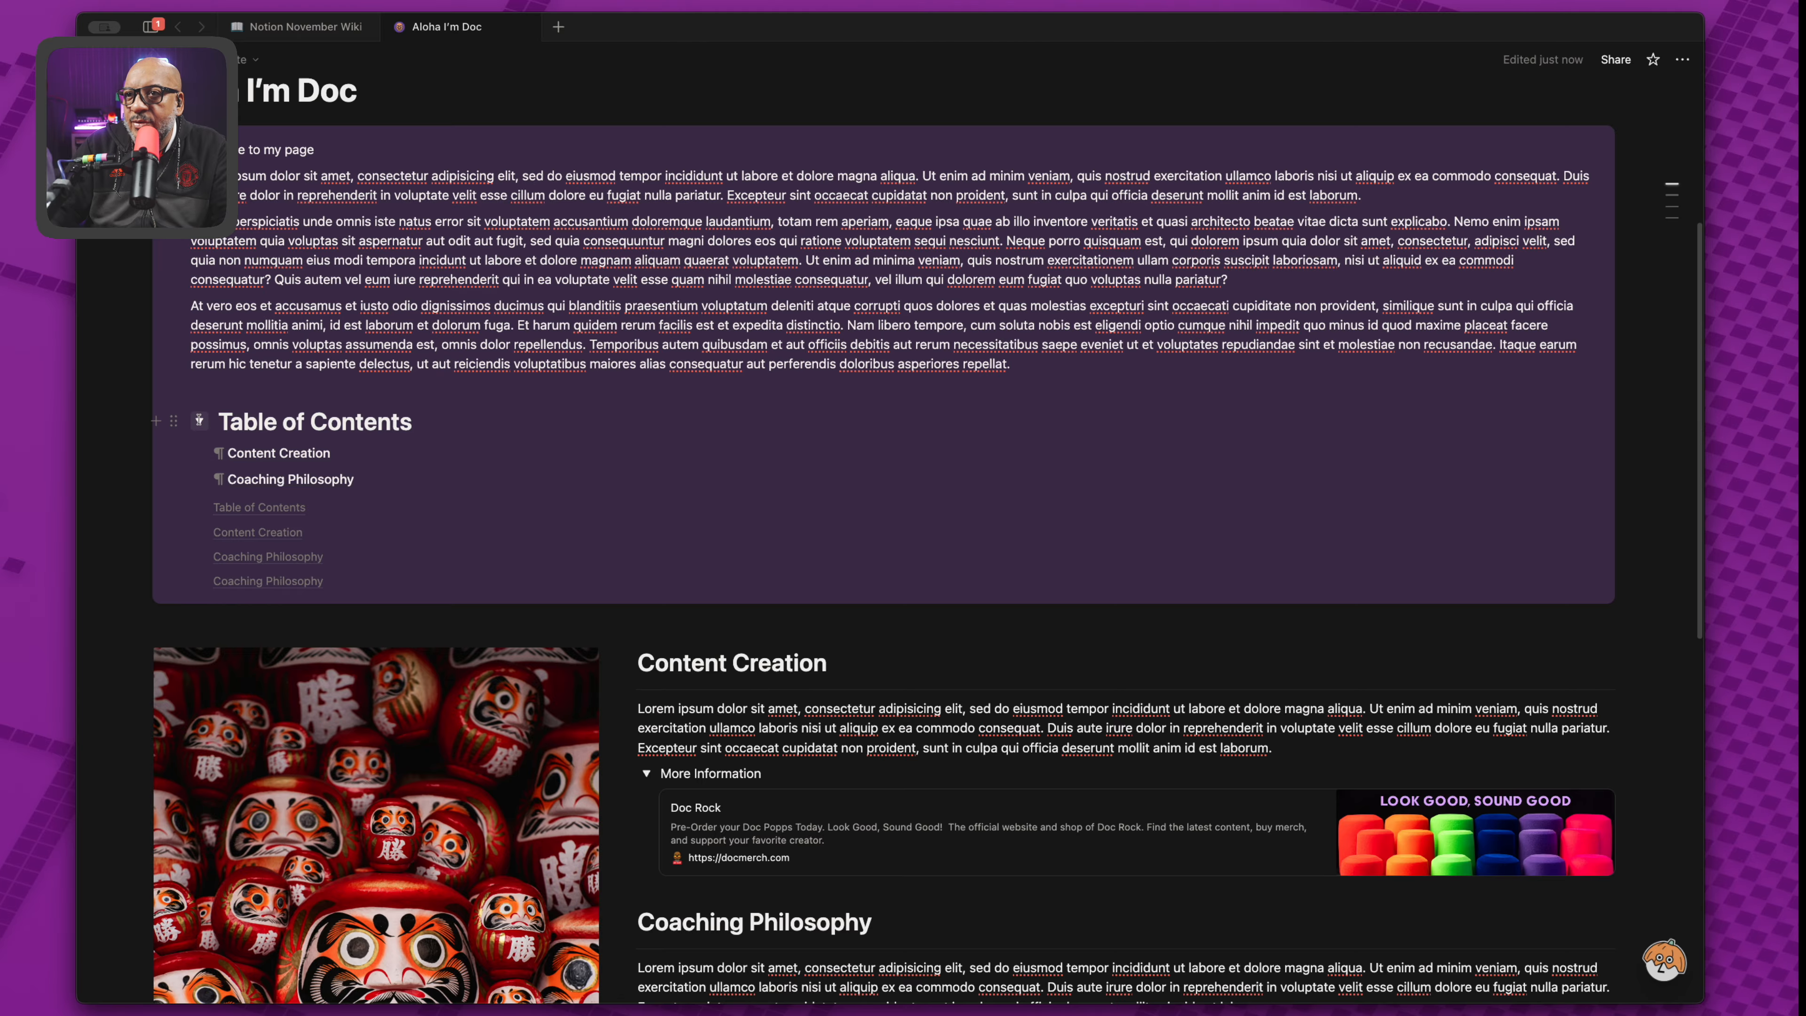
Test collapsing the Table of Contents and jumping via the Content Creation and Coaching Philosophy links.
click(201, 421)
click(200, 420)
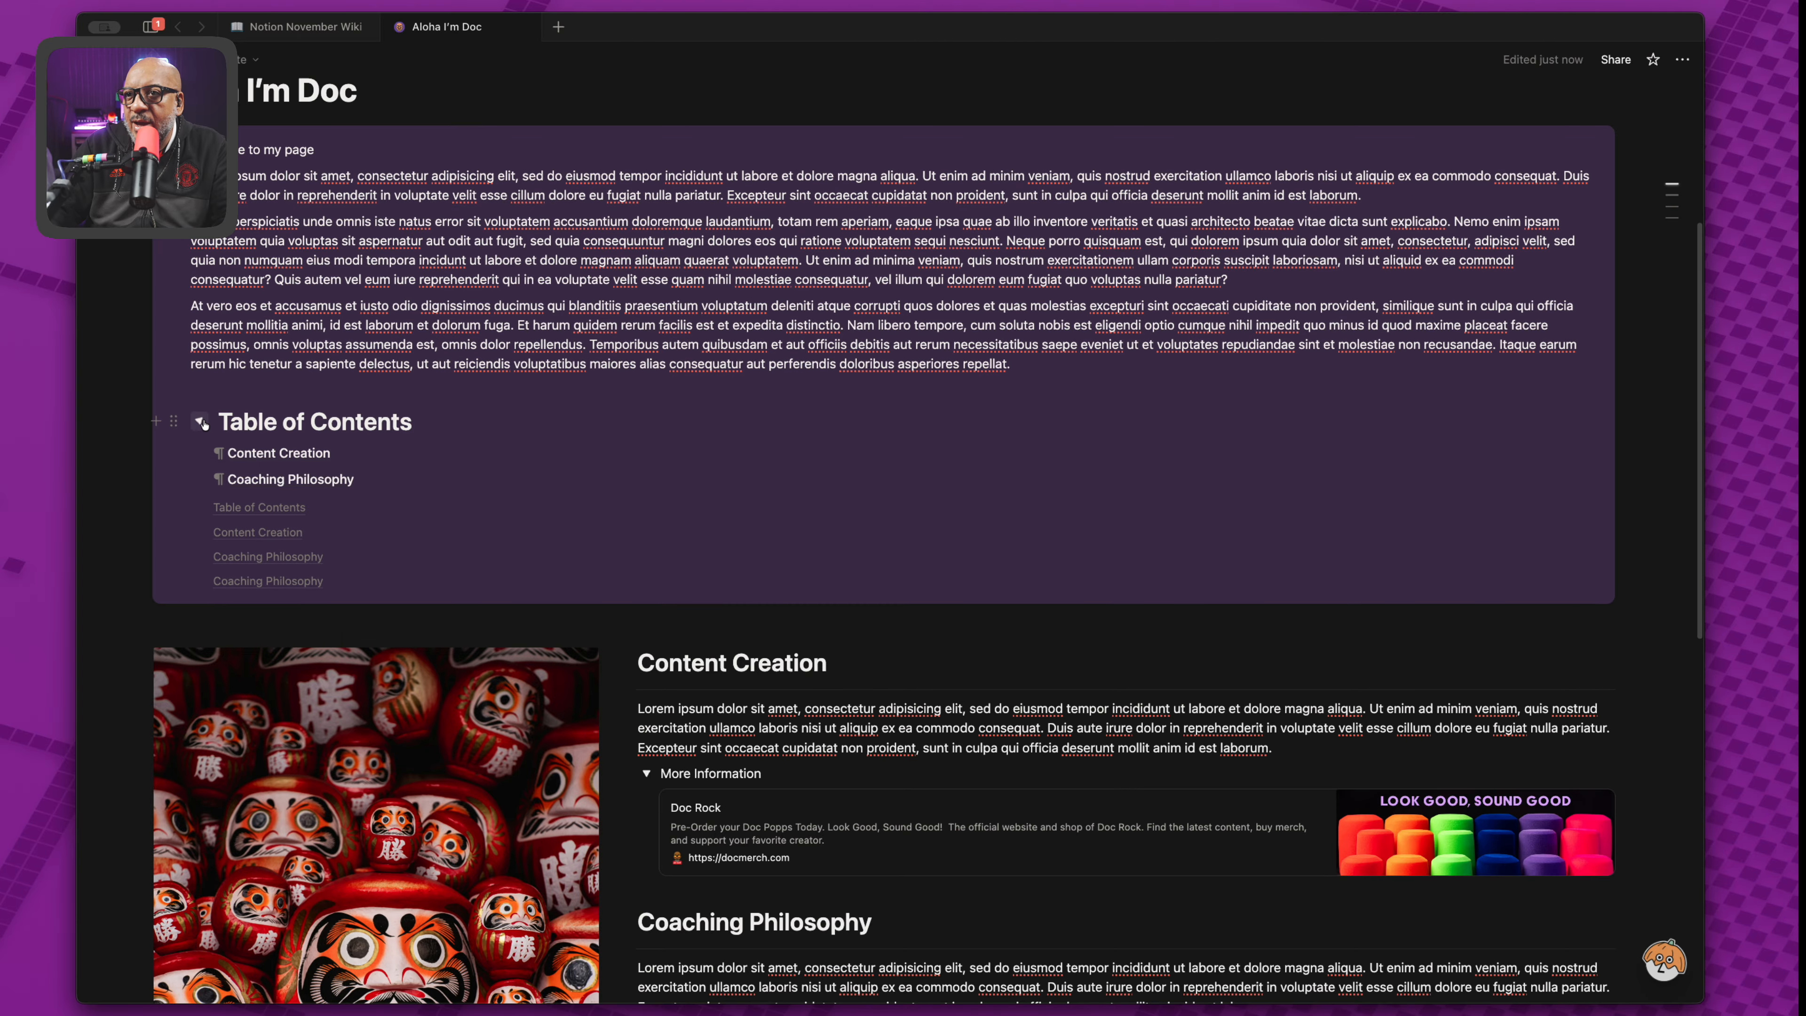
click(238, 454)
click(243, 481)
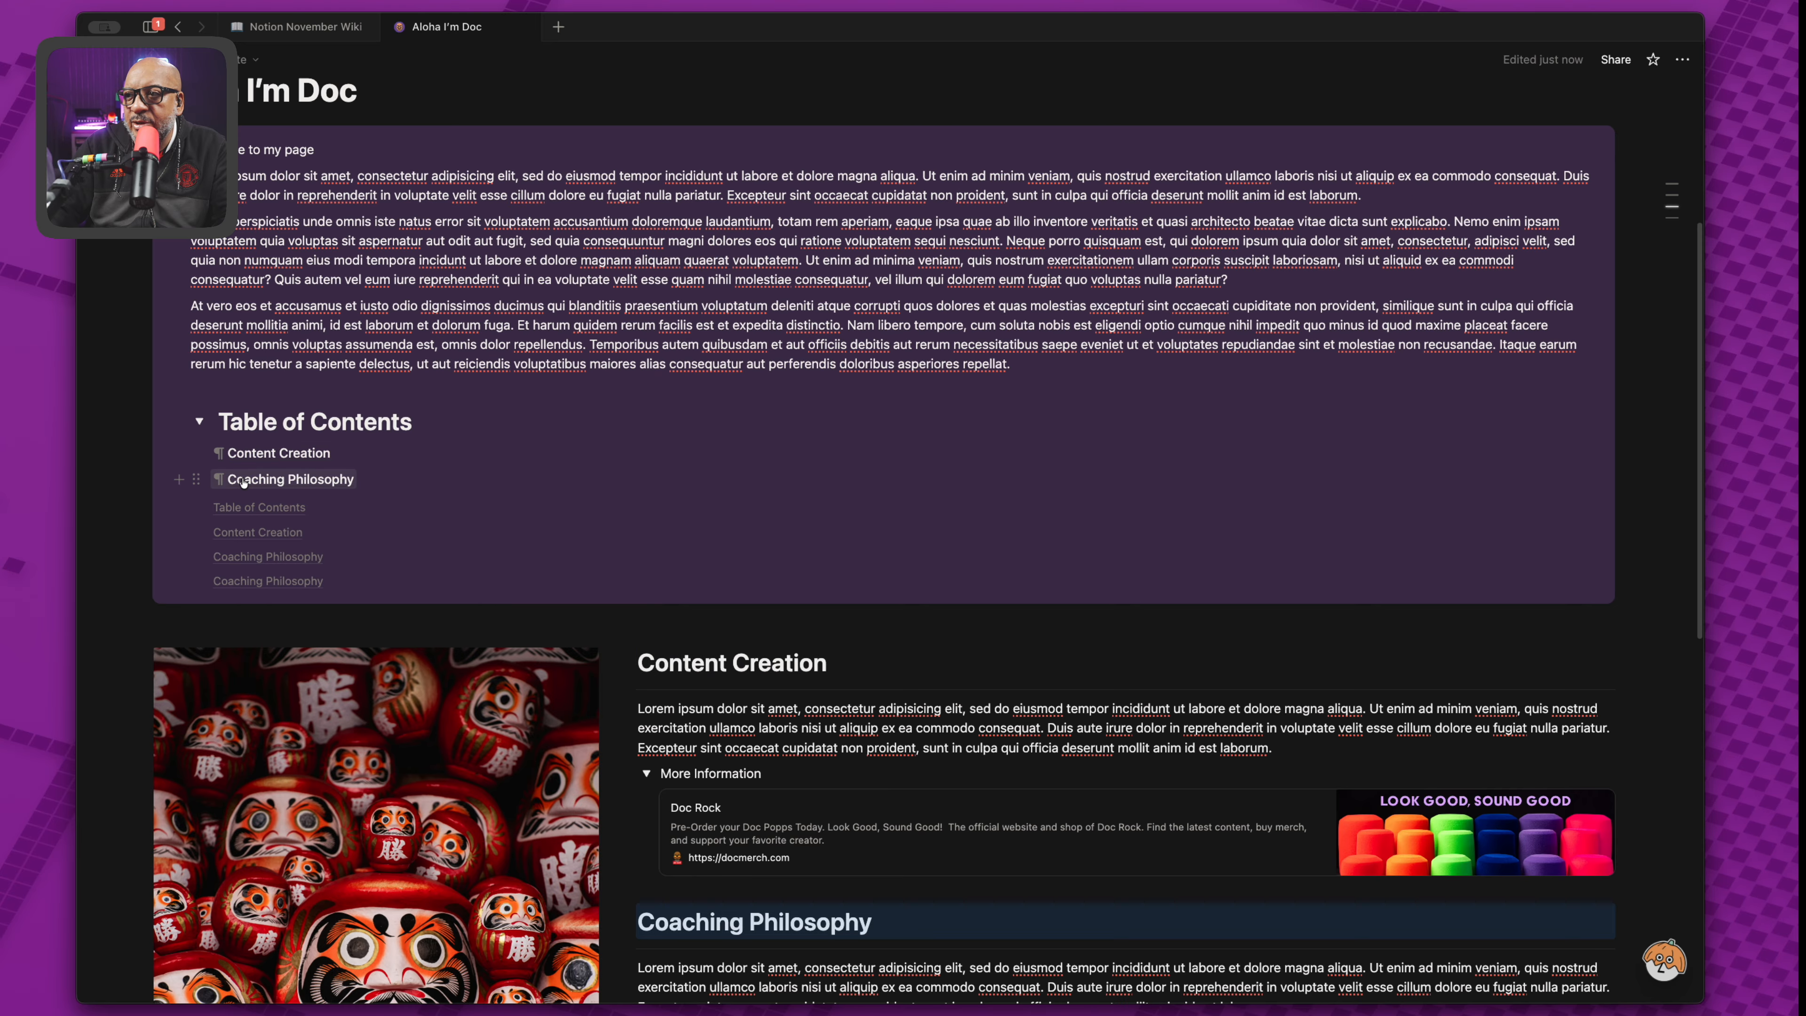
click(241, 453)
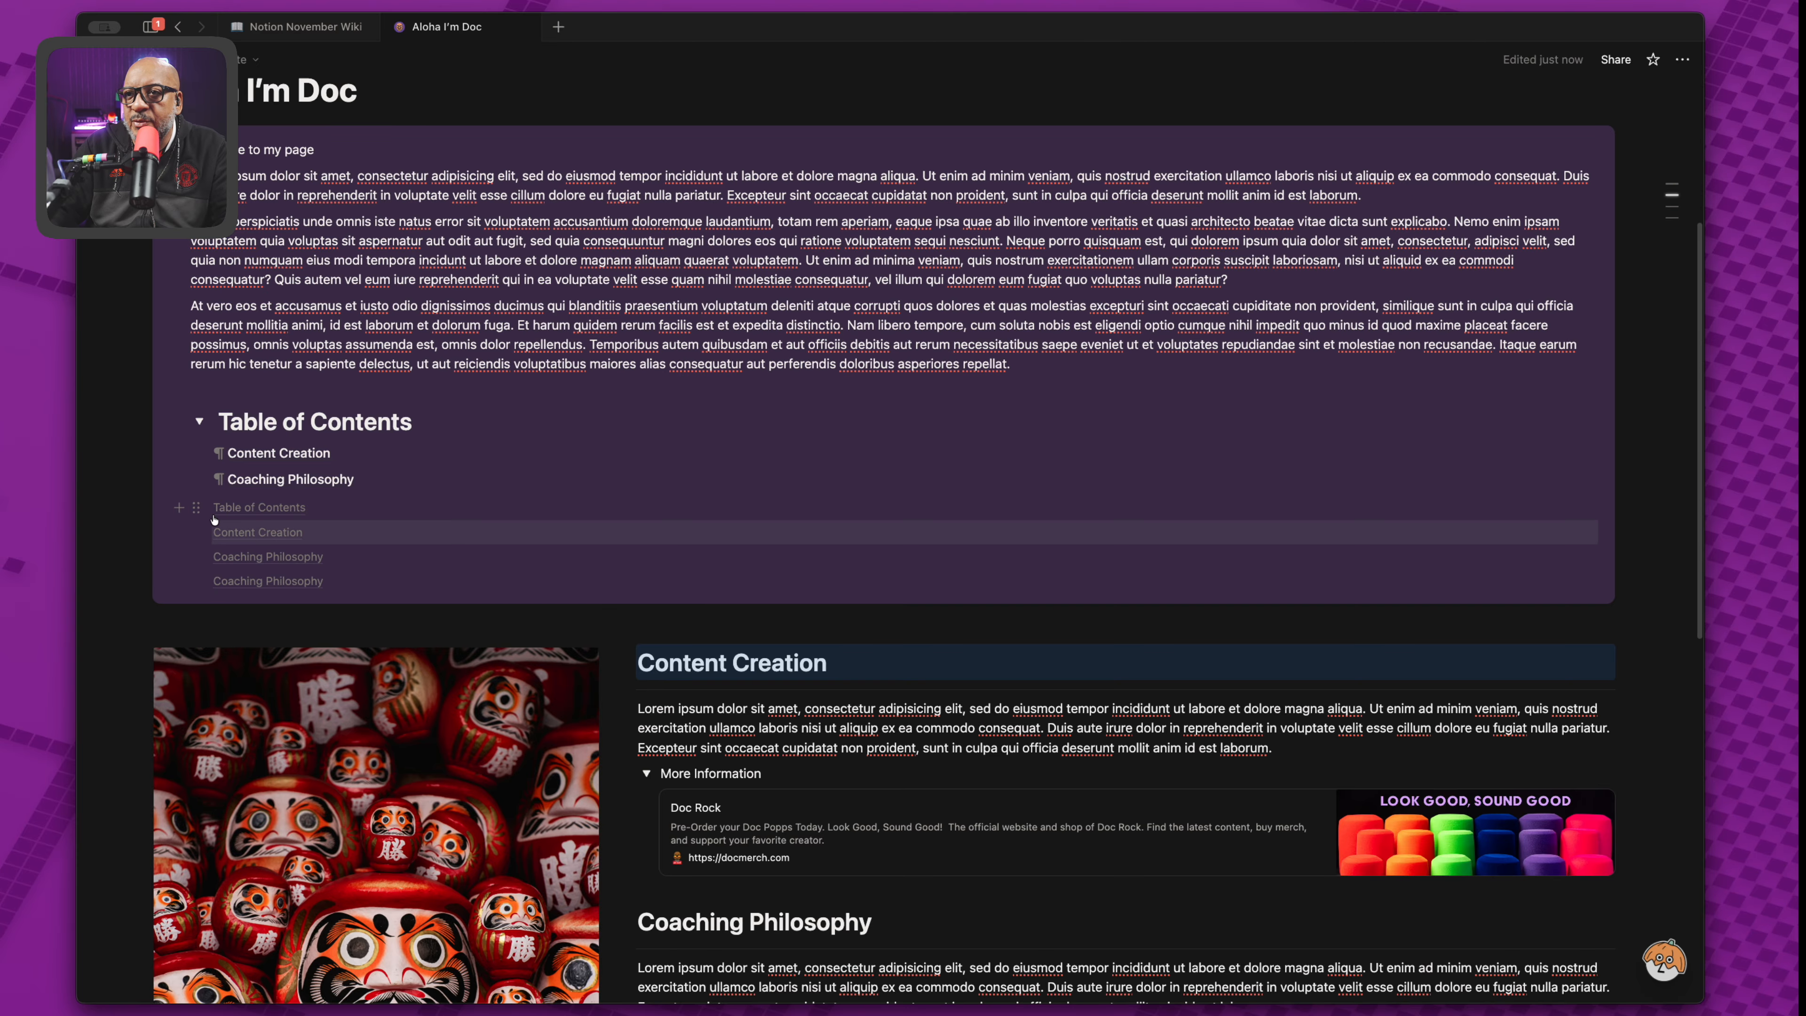
Copy a link to the old automatic table of contents block, then delete that block.
right_click(254, 580)
mouse_move(399, 658)
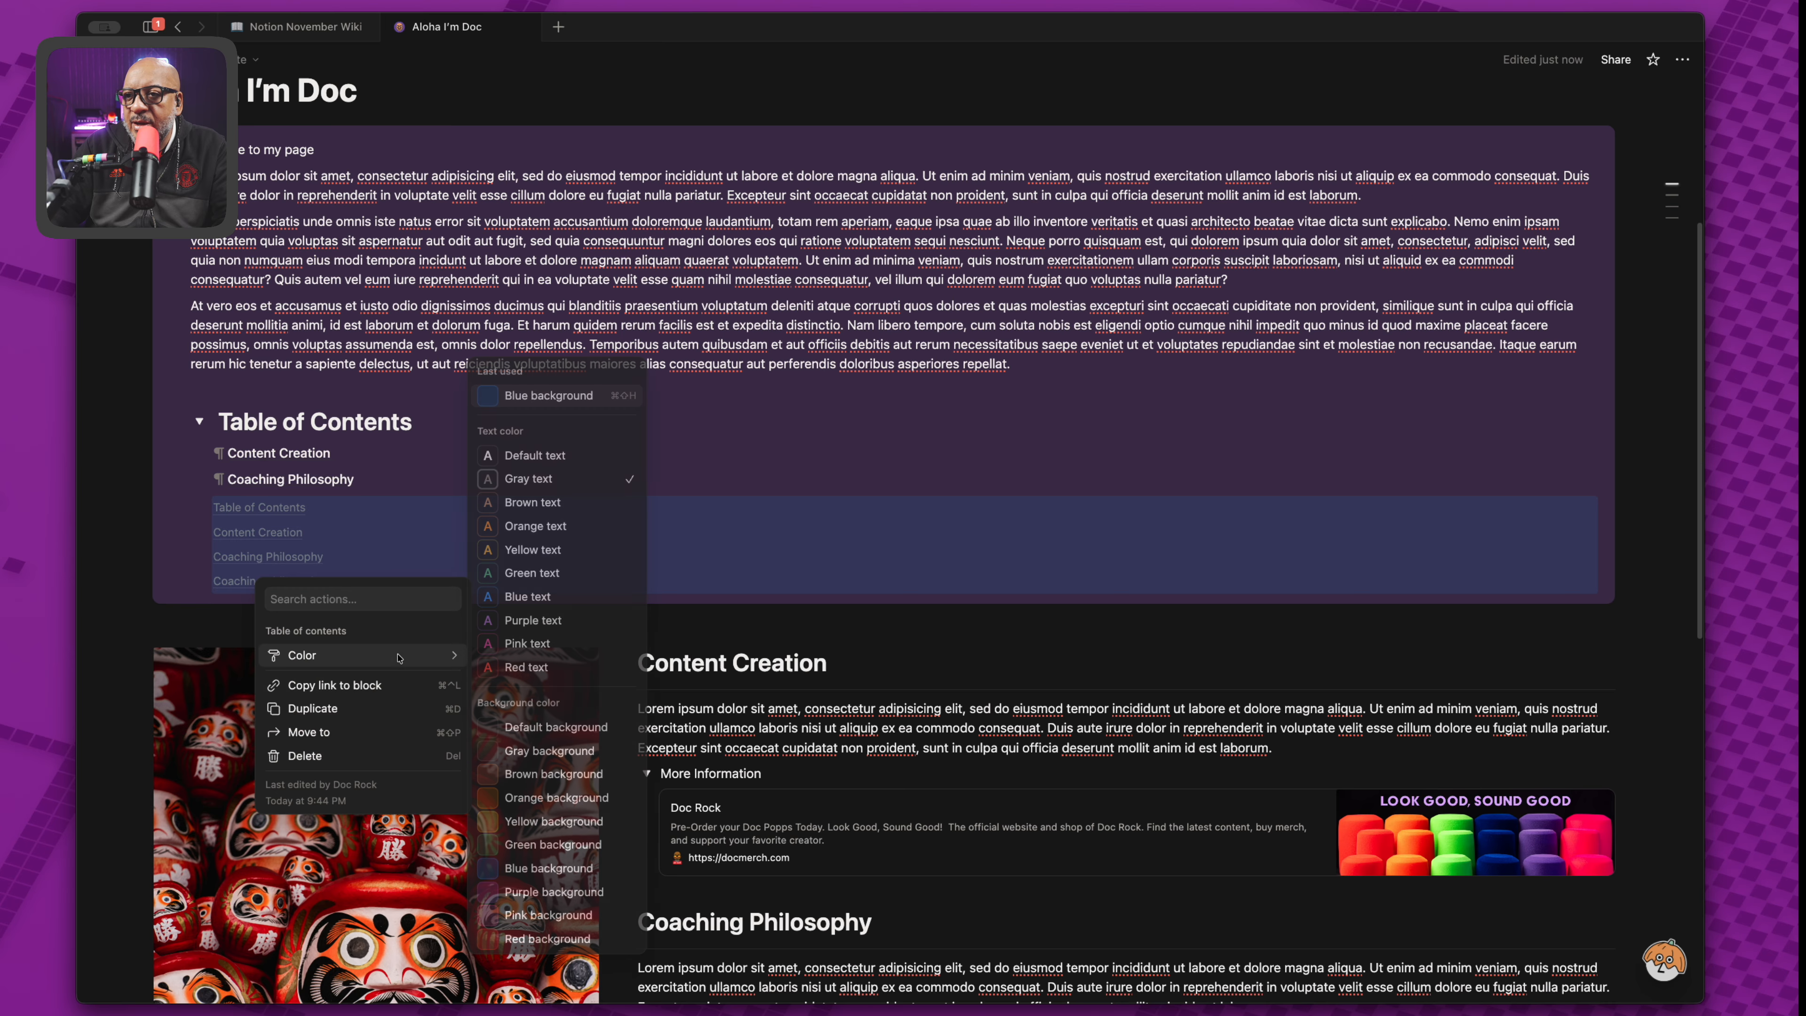
click(370, 686)
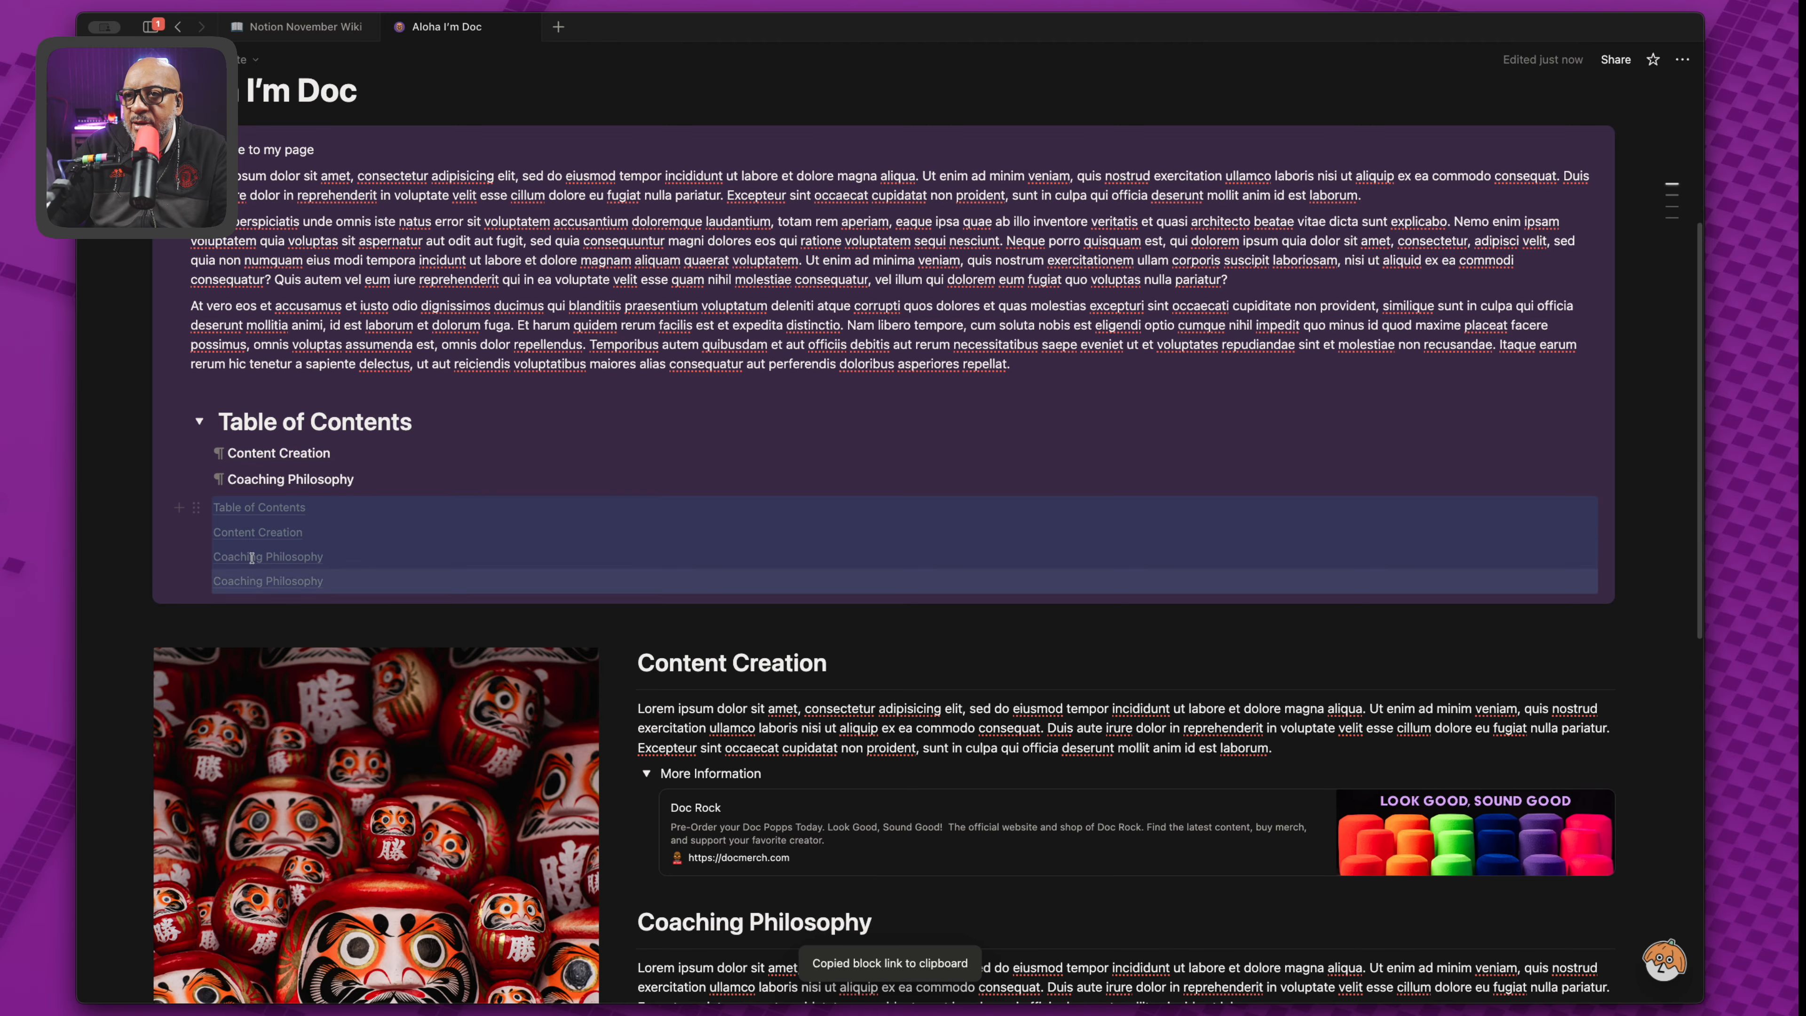
click(193, 507)
click(283, 566)
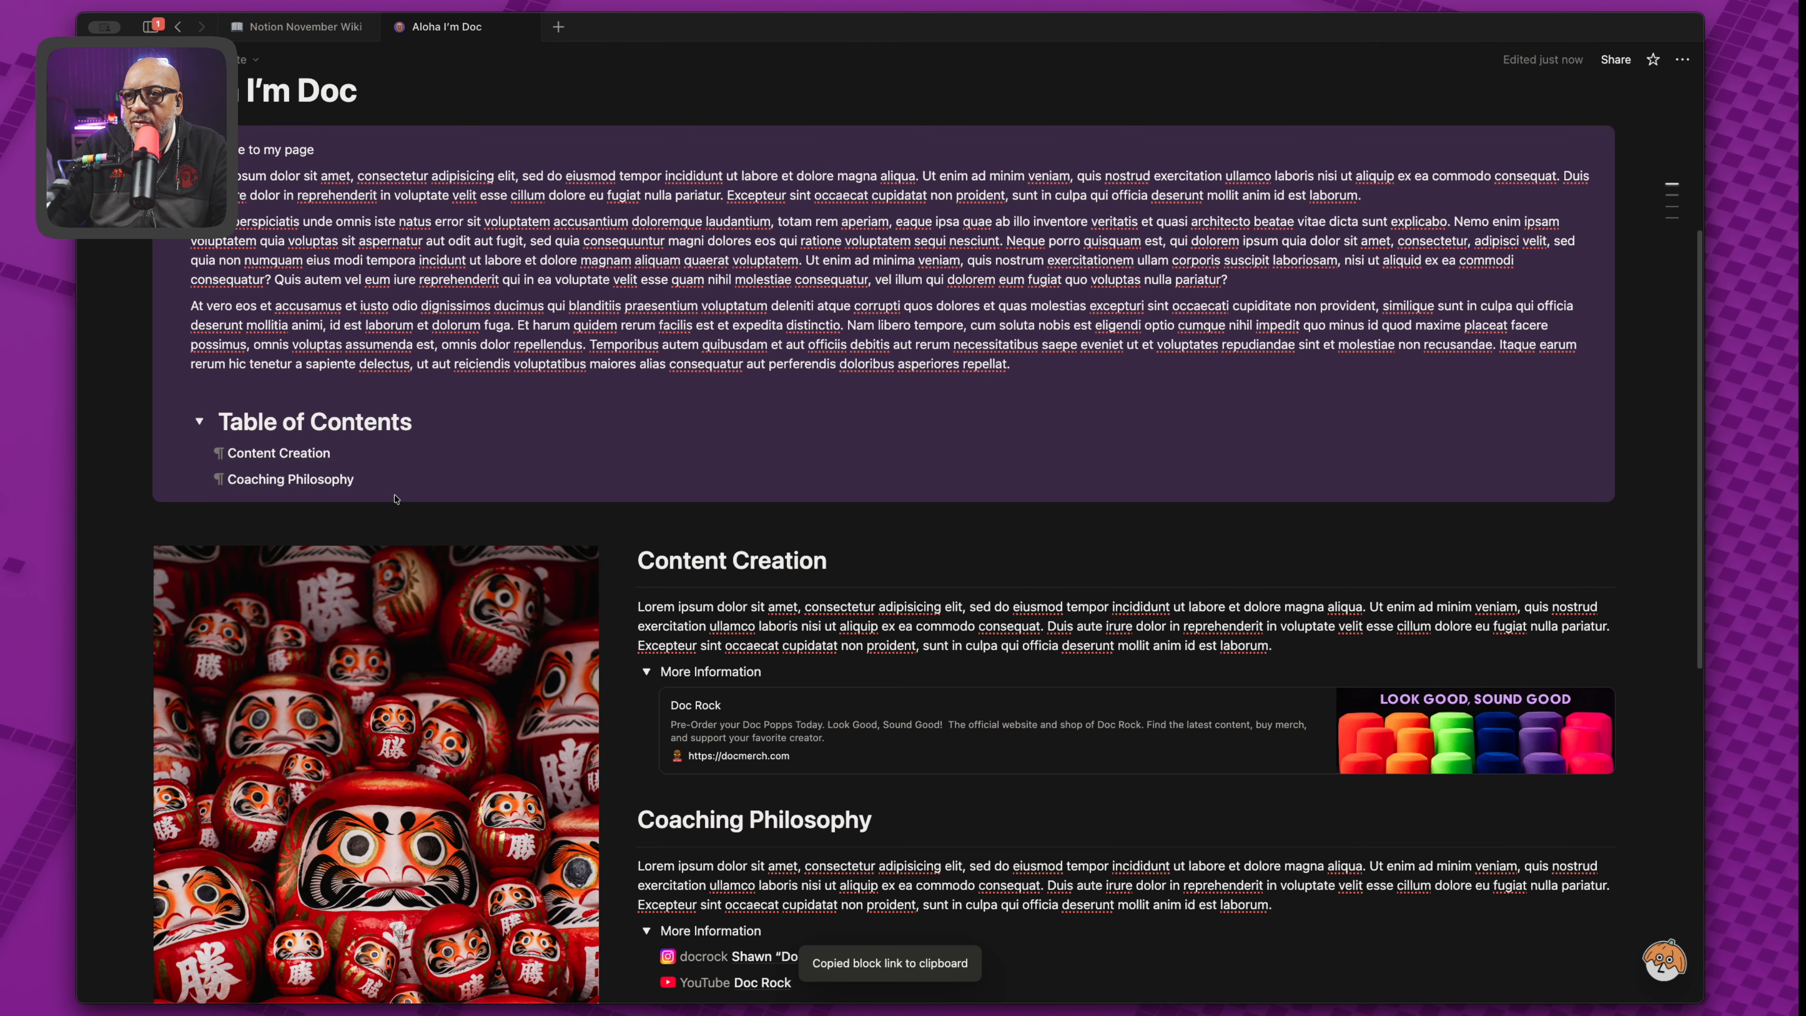
Paste the copied link as an 'Untitled' mention on a new line under Coaching Philosophy.
key(Return)
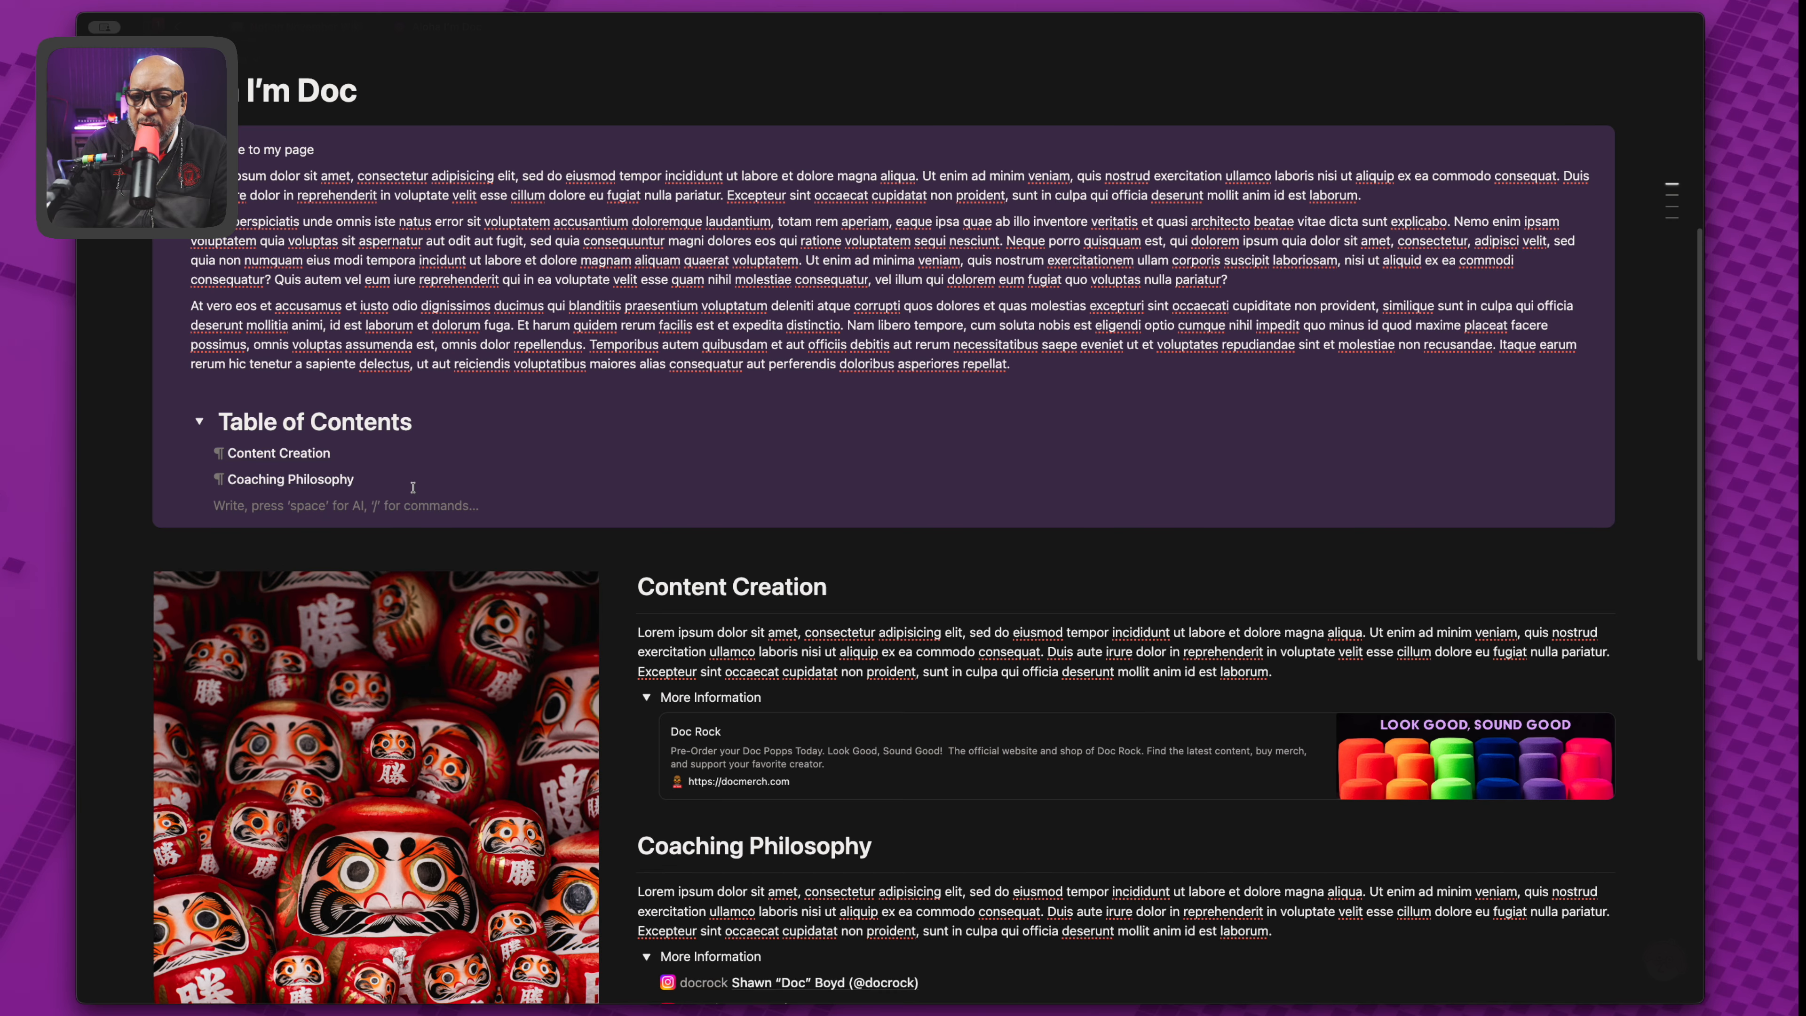
key(super+v)
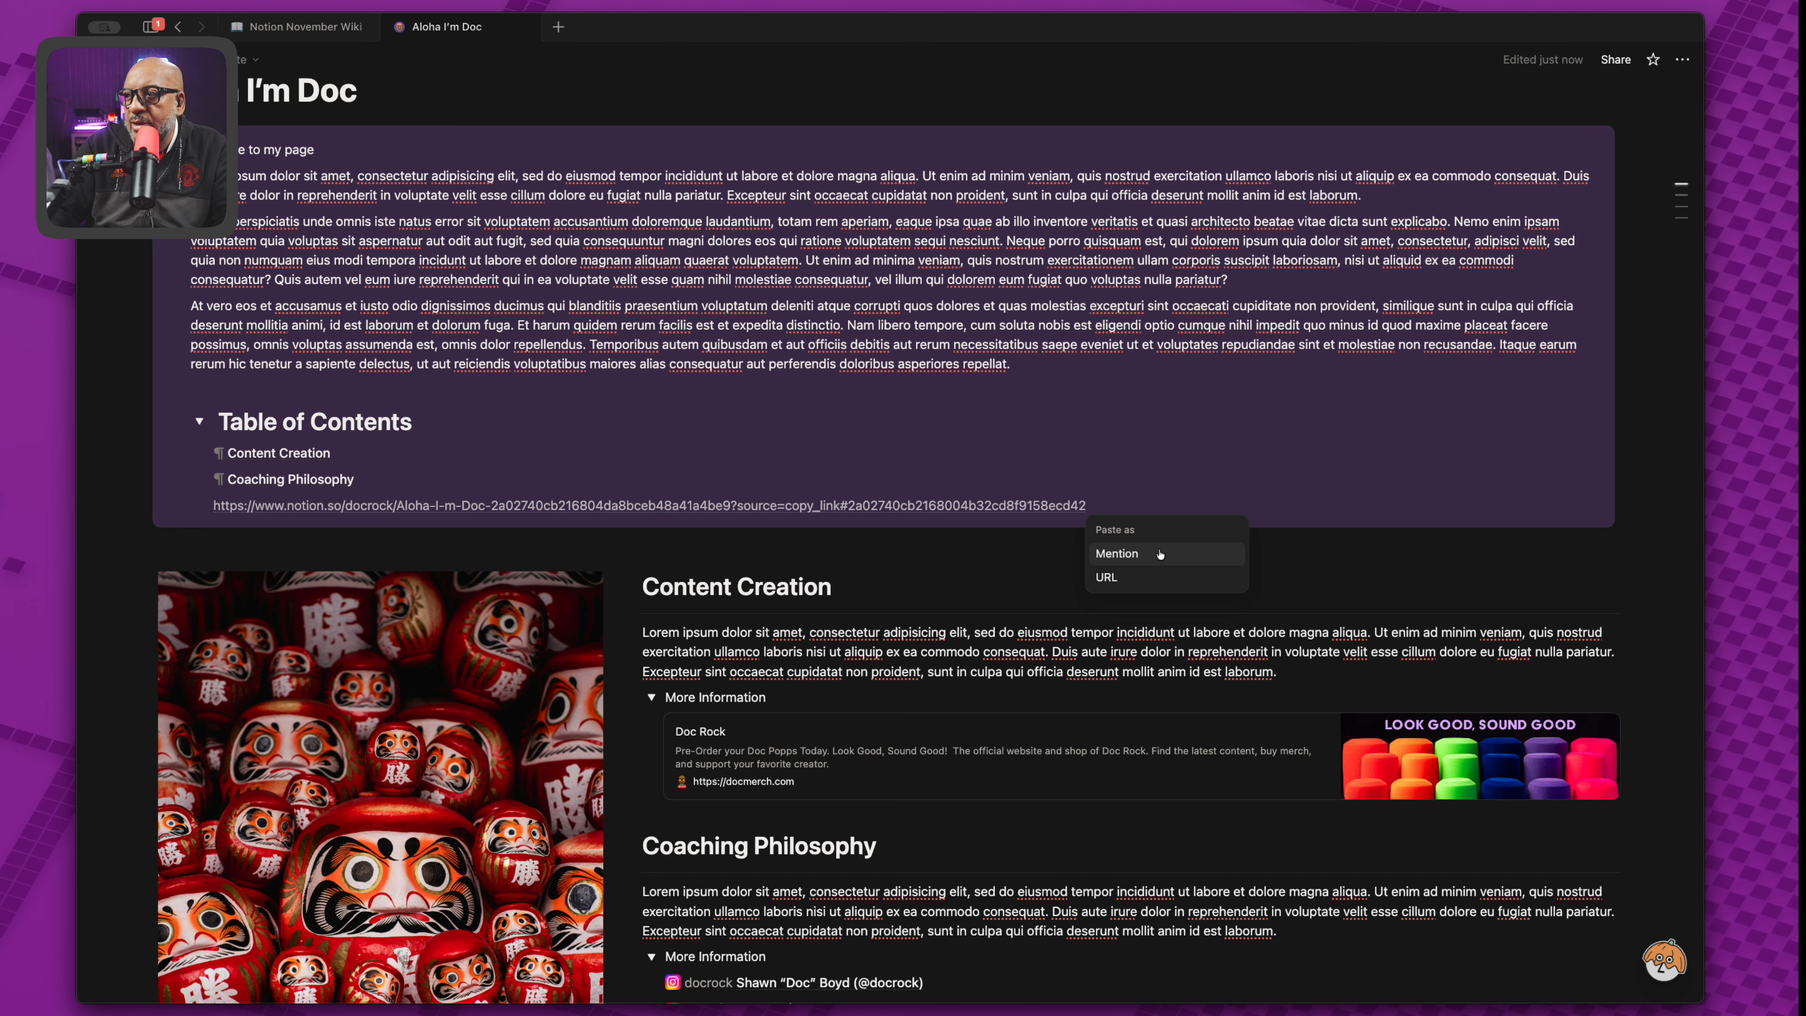
click(1145, 556)
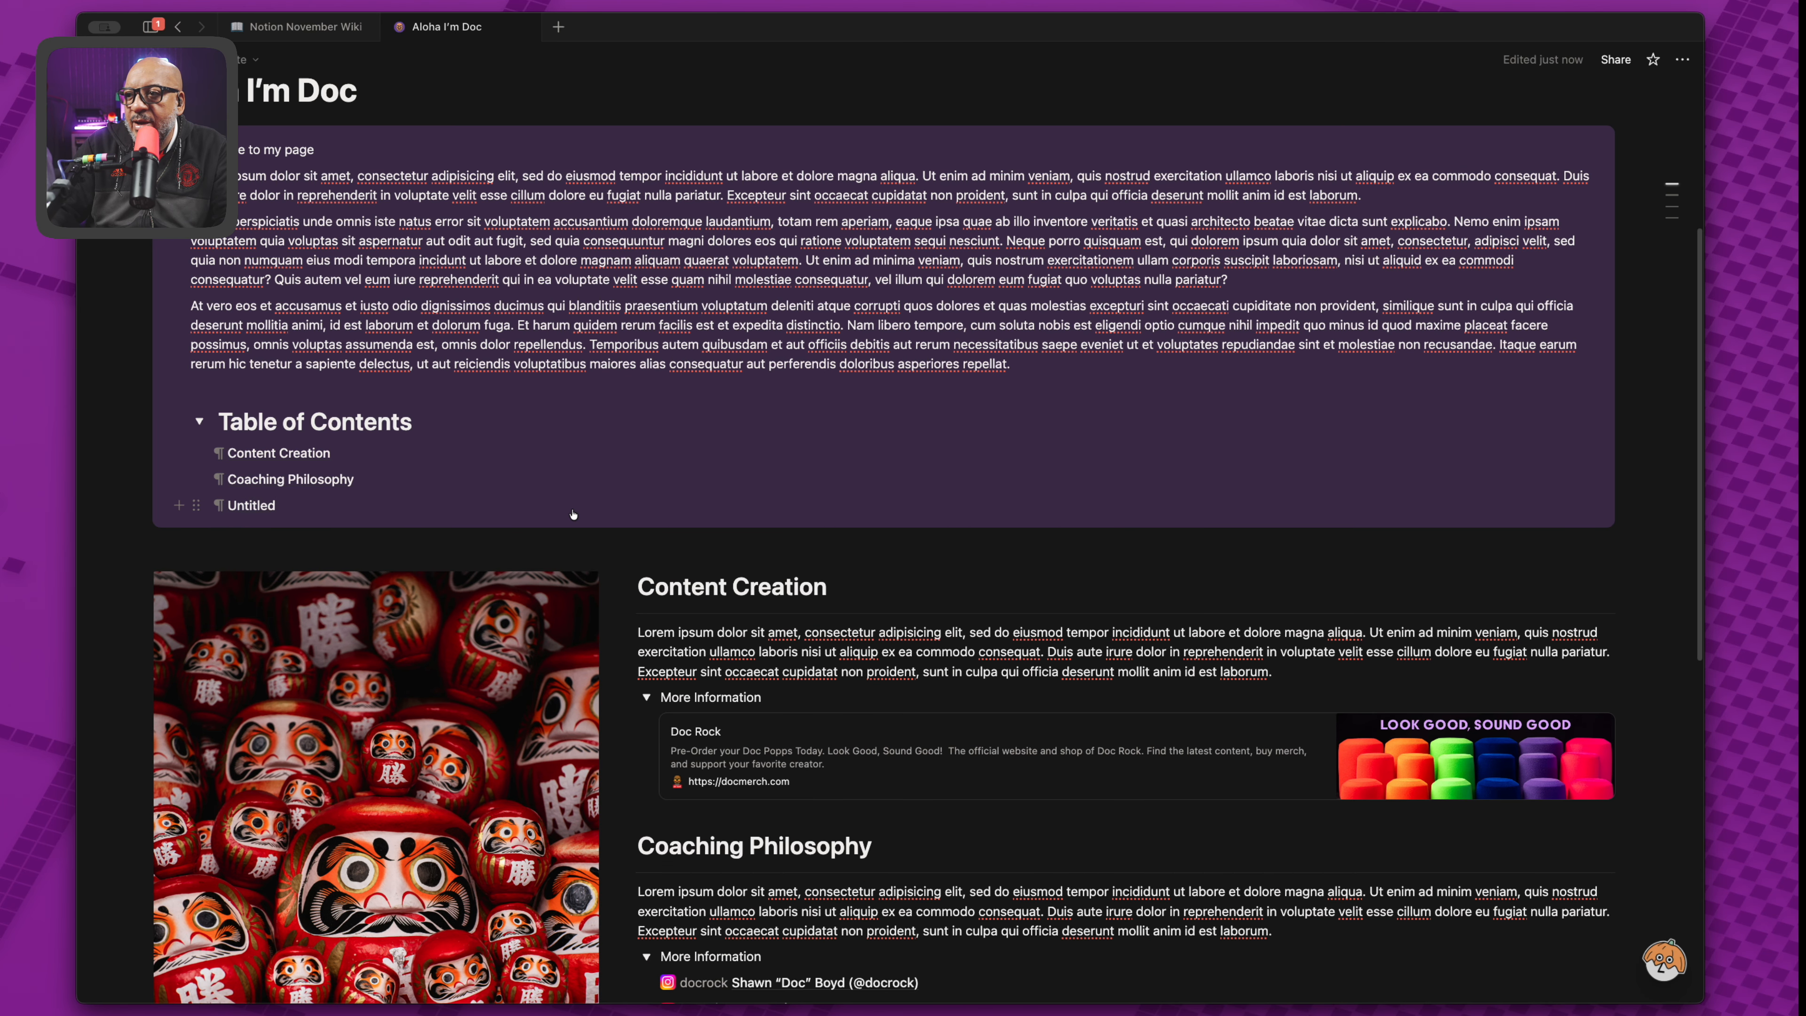
scroll(571, 509, down, 5)
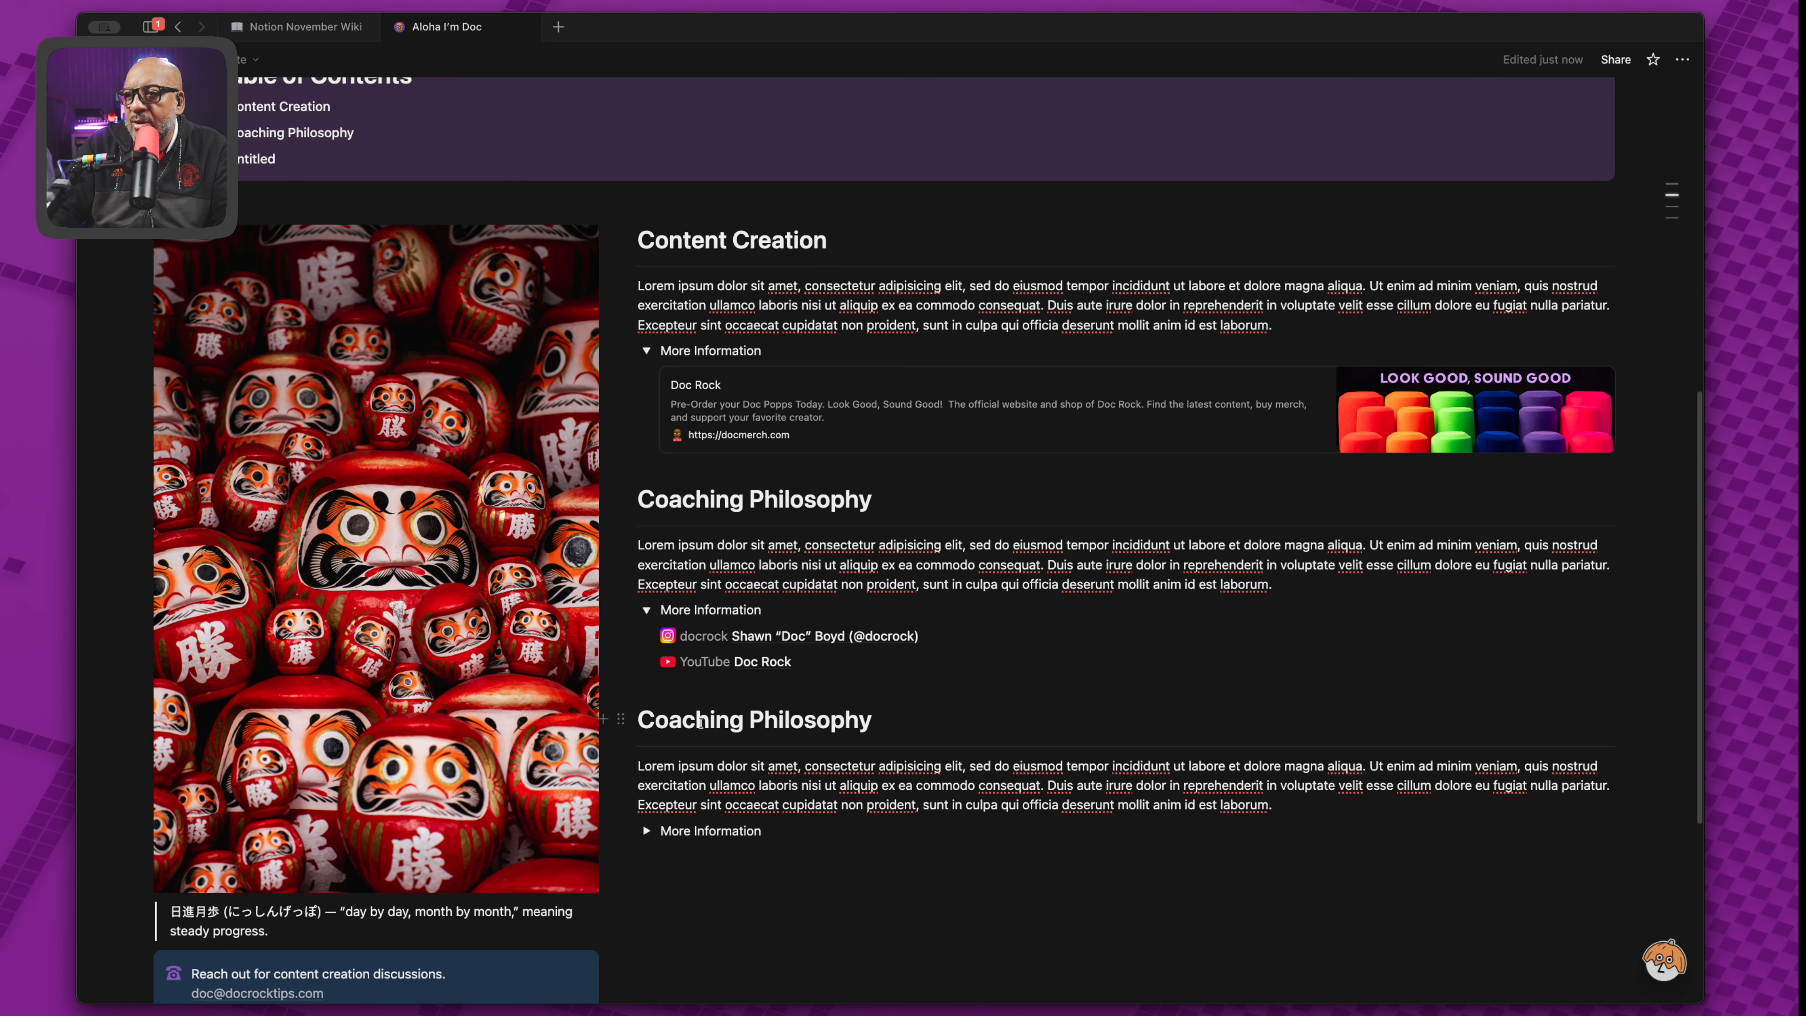
Replace the 'Untitled' entry with a mention of the second Coaching Philosophy heading.
click(621, 720)
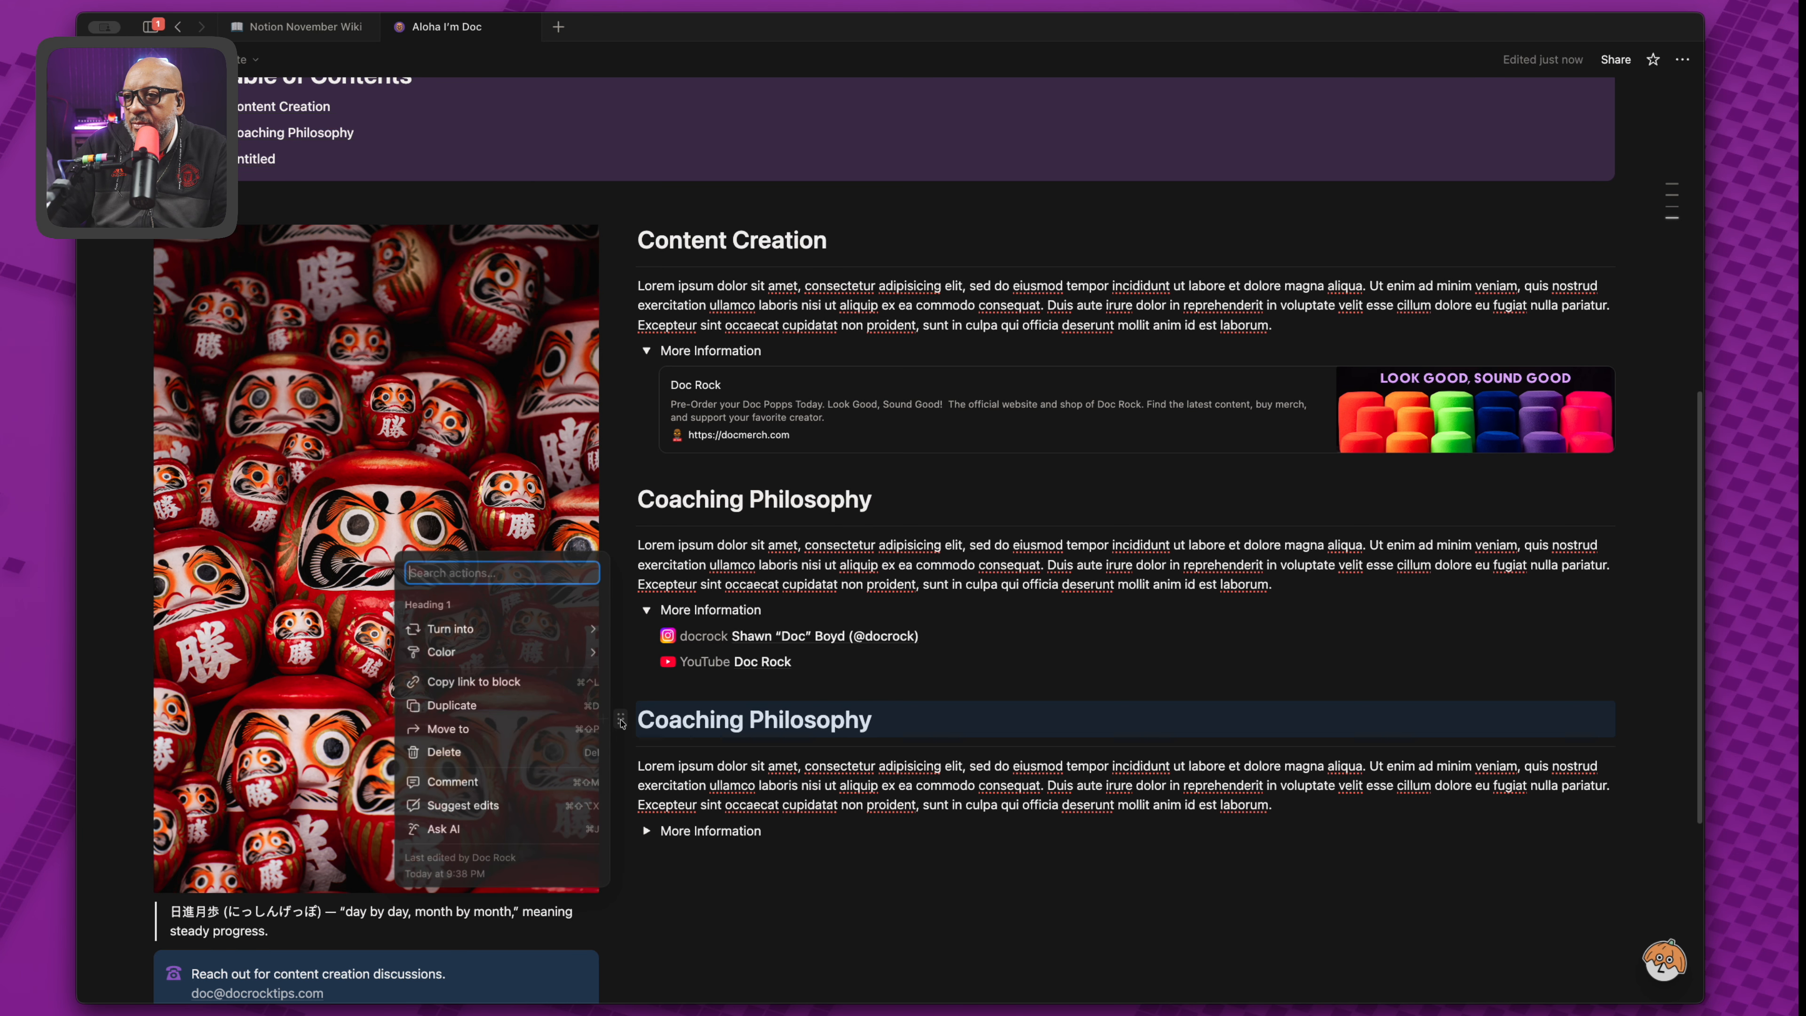
click(512, 681)
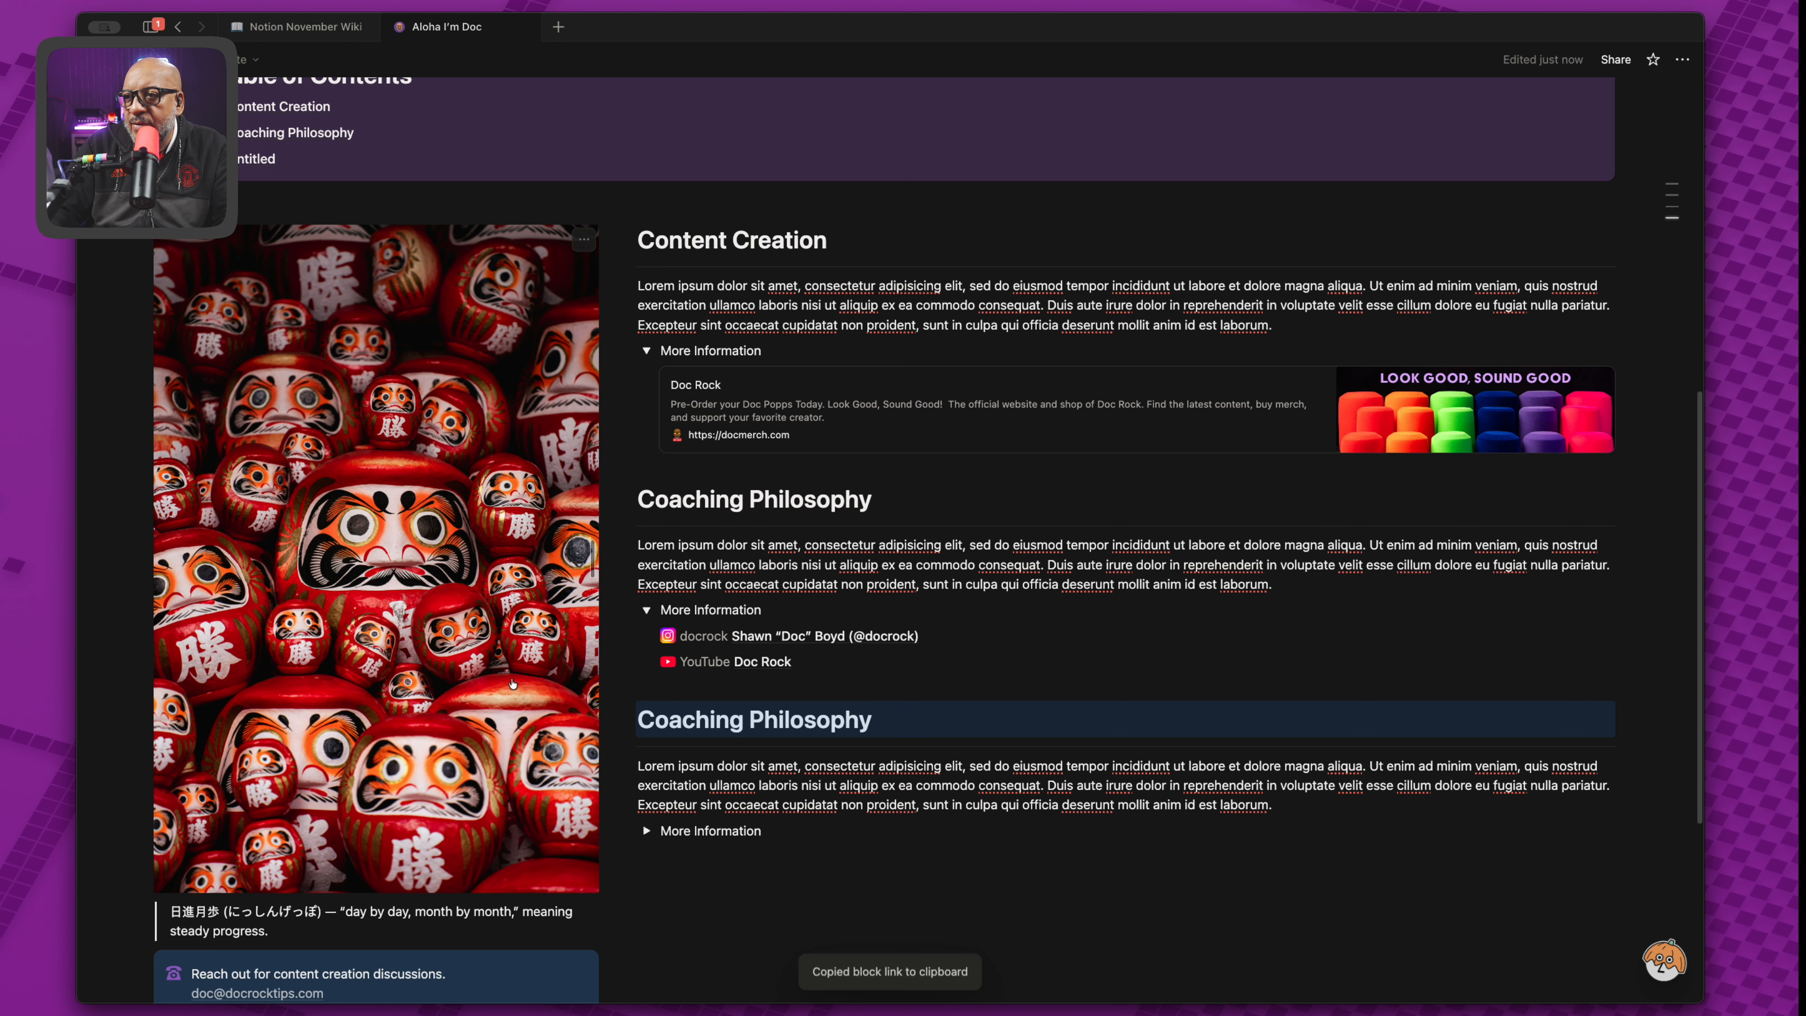
drag(286, 158, 219, 233)
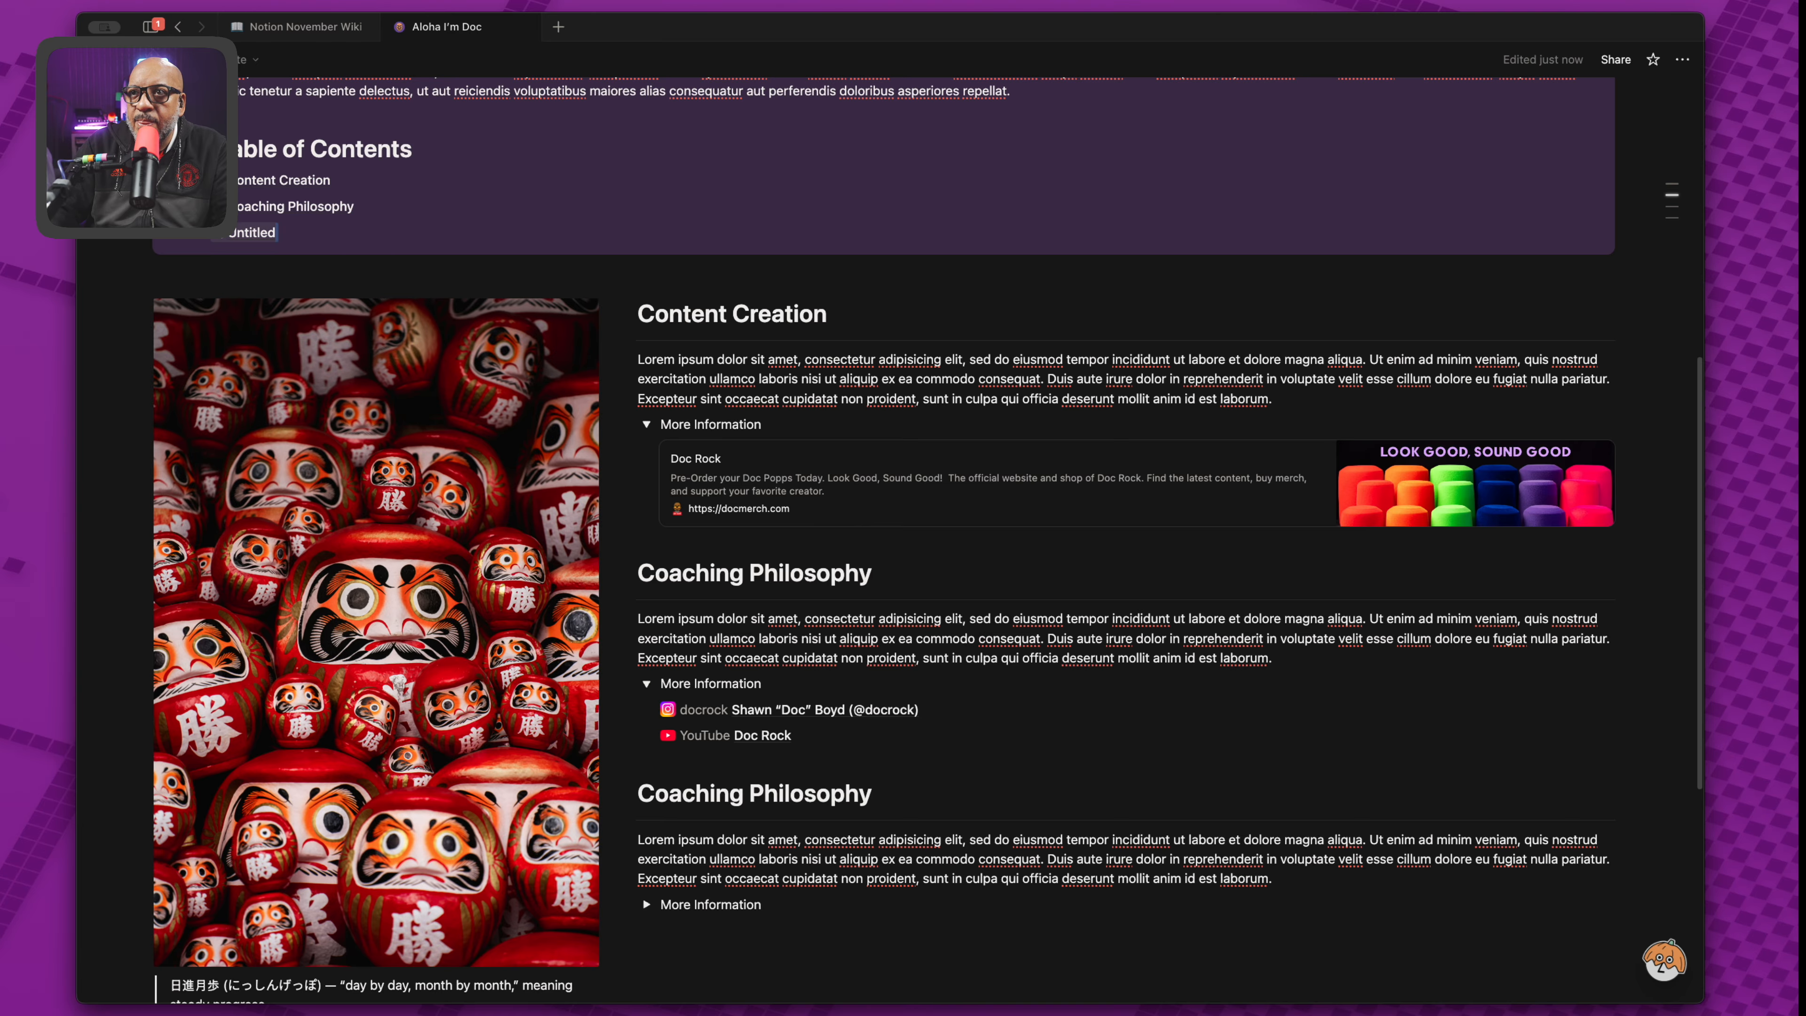
drag(223, 233, 222, 239)
key(Escape)
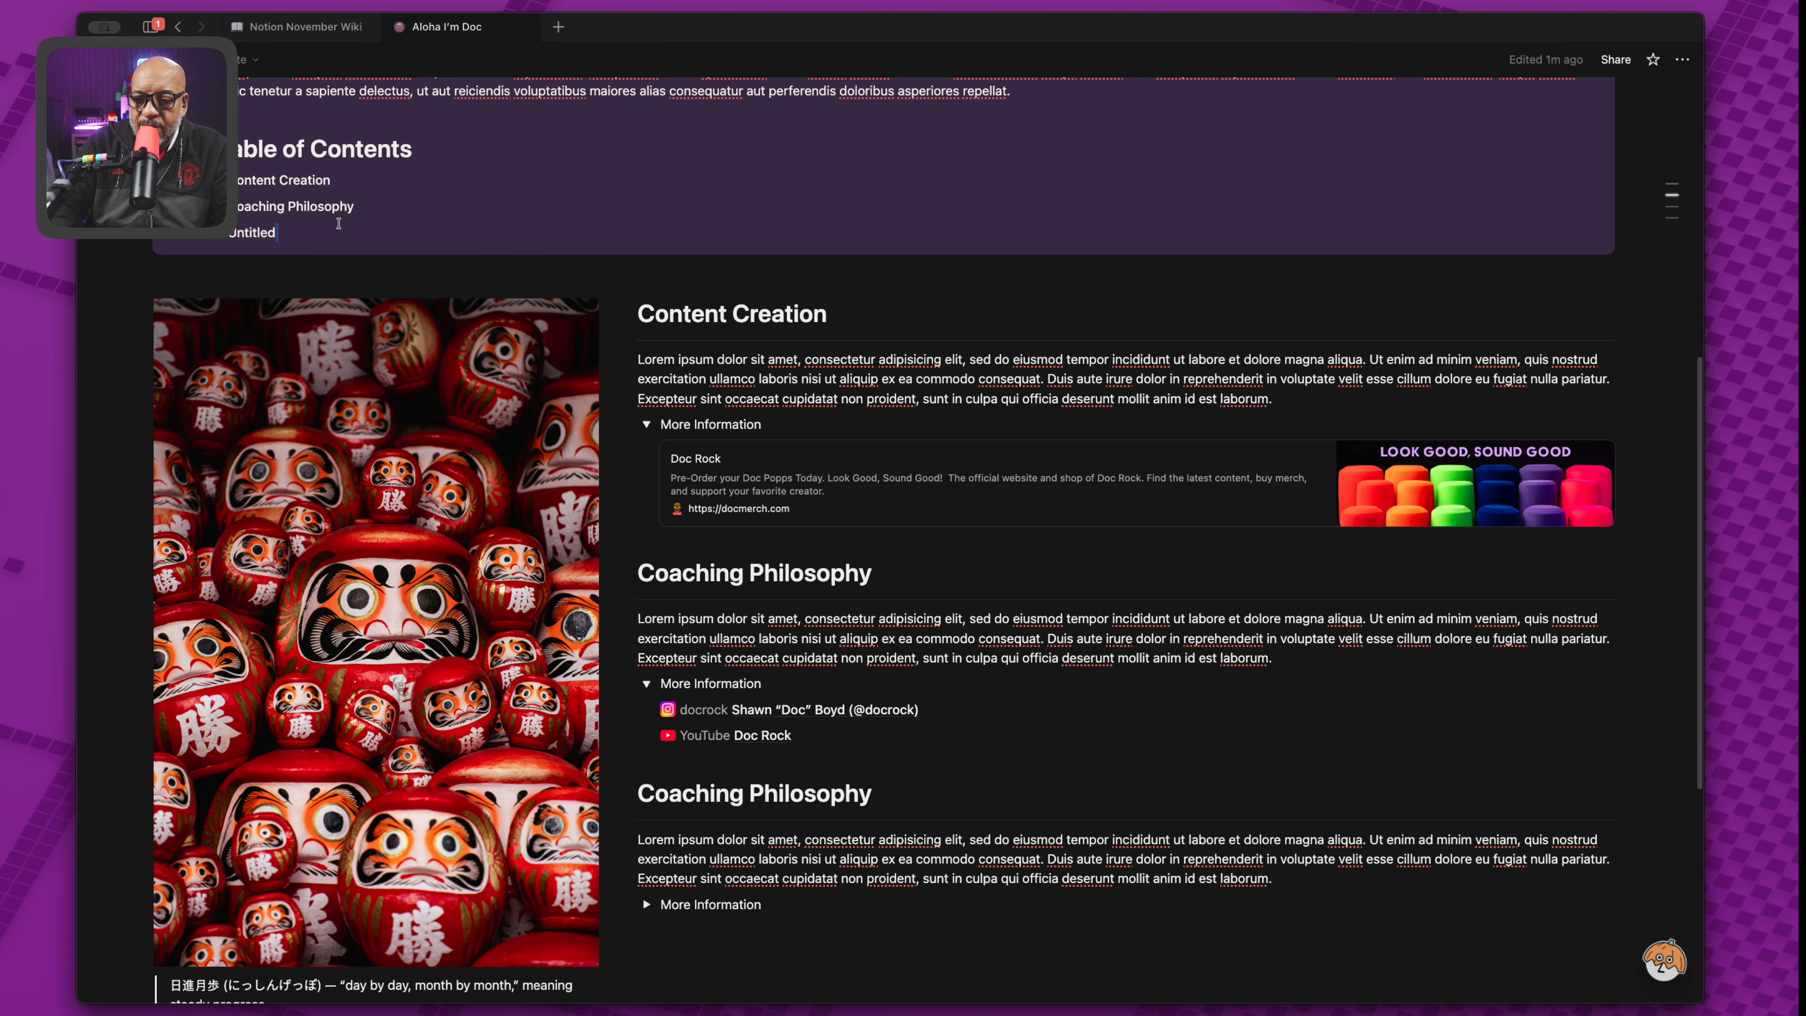
key(BackSpace)
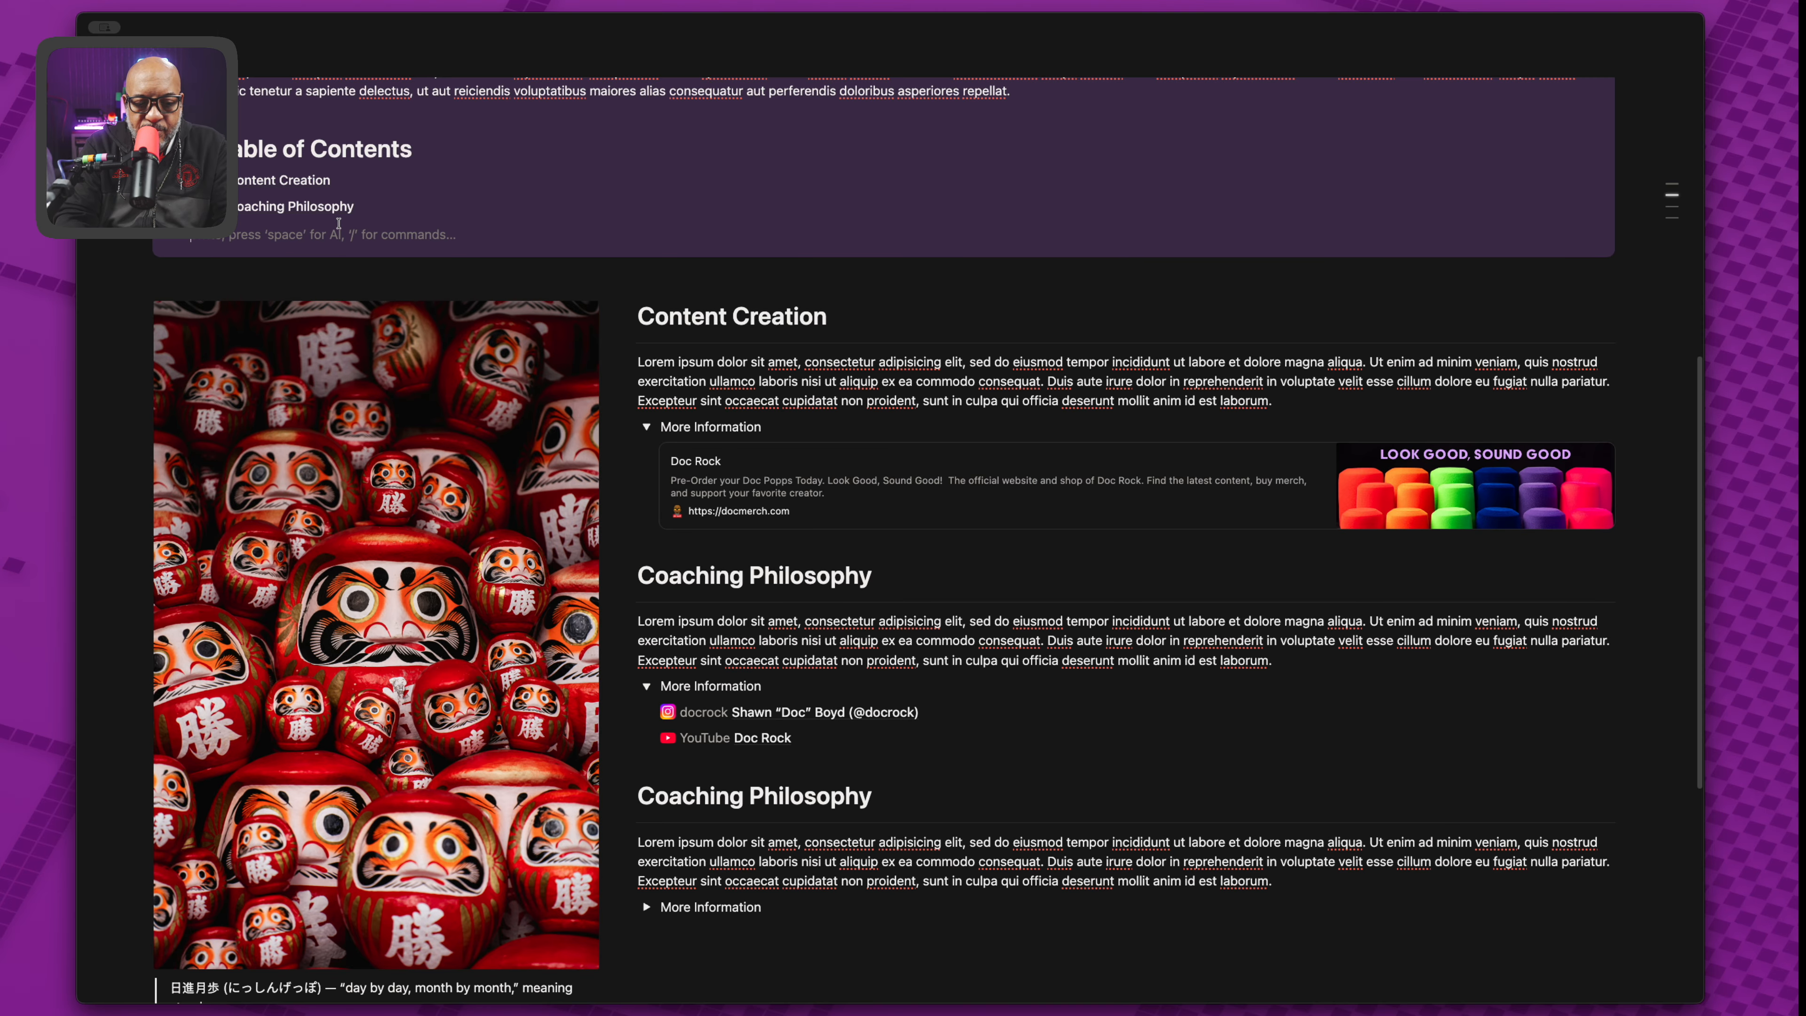
key(BackSpace)
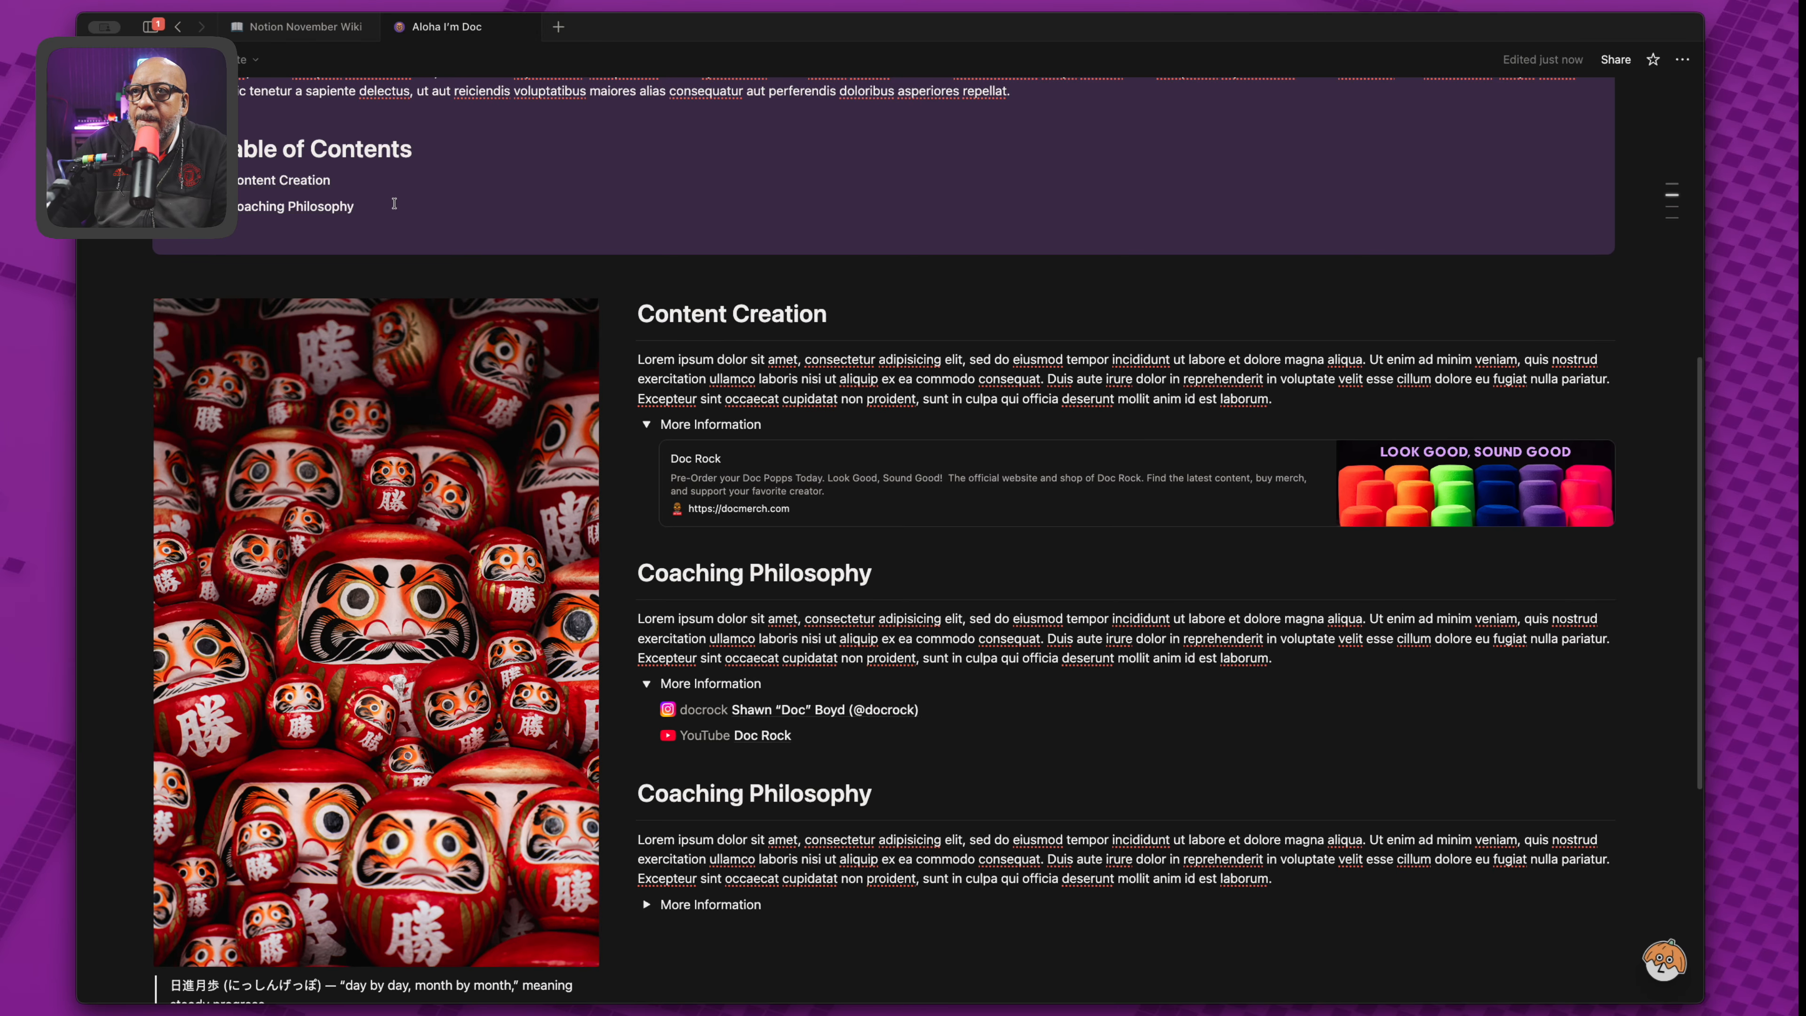
key(super+v)
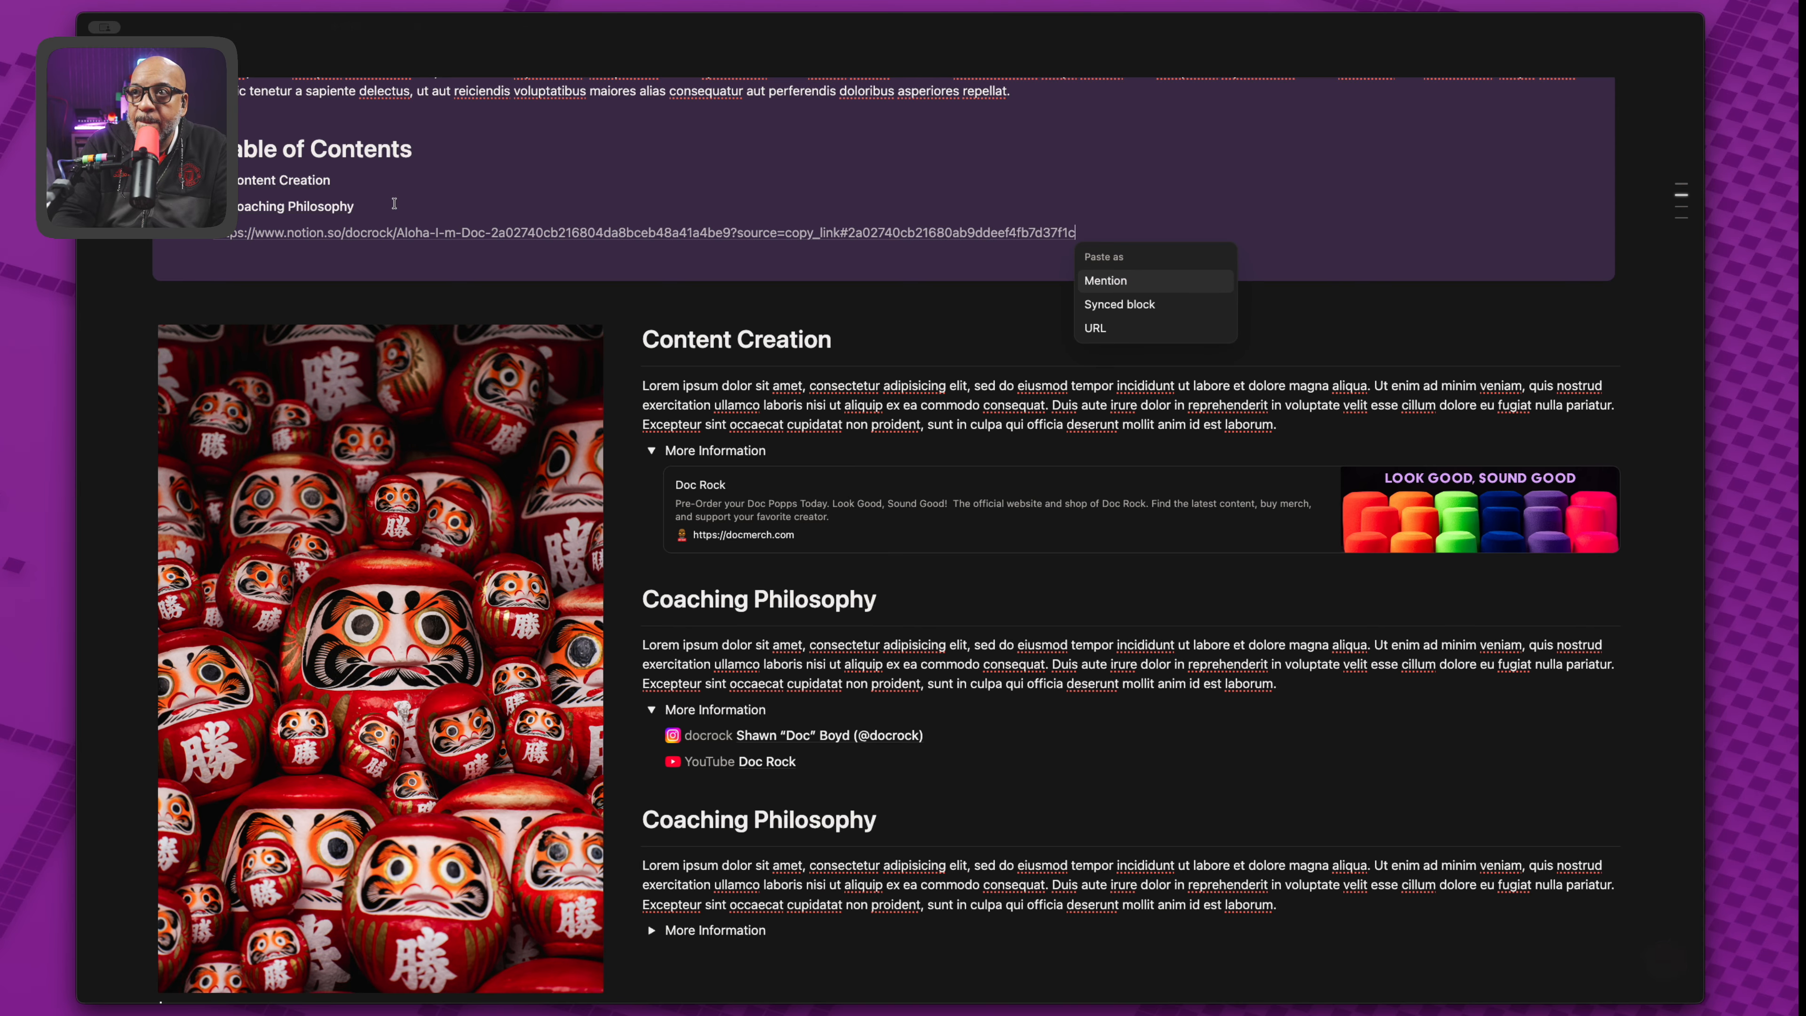
click(1147, 282)
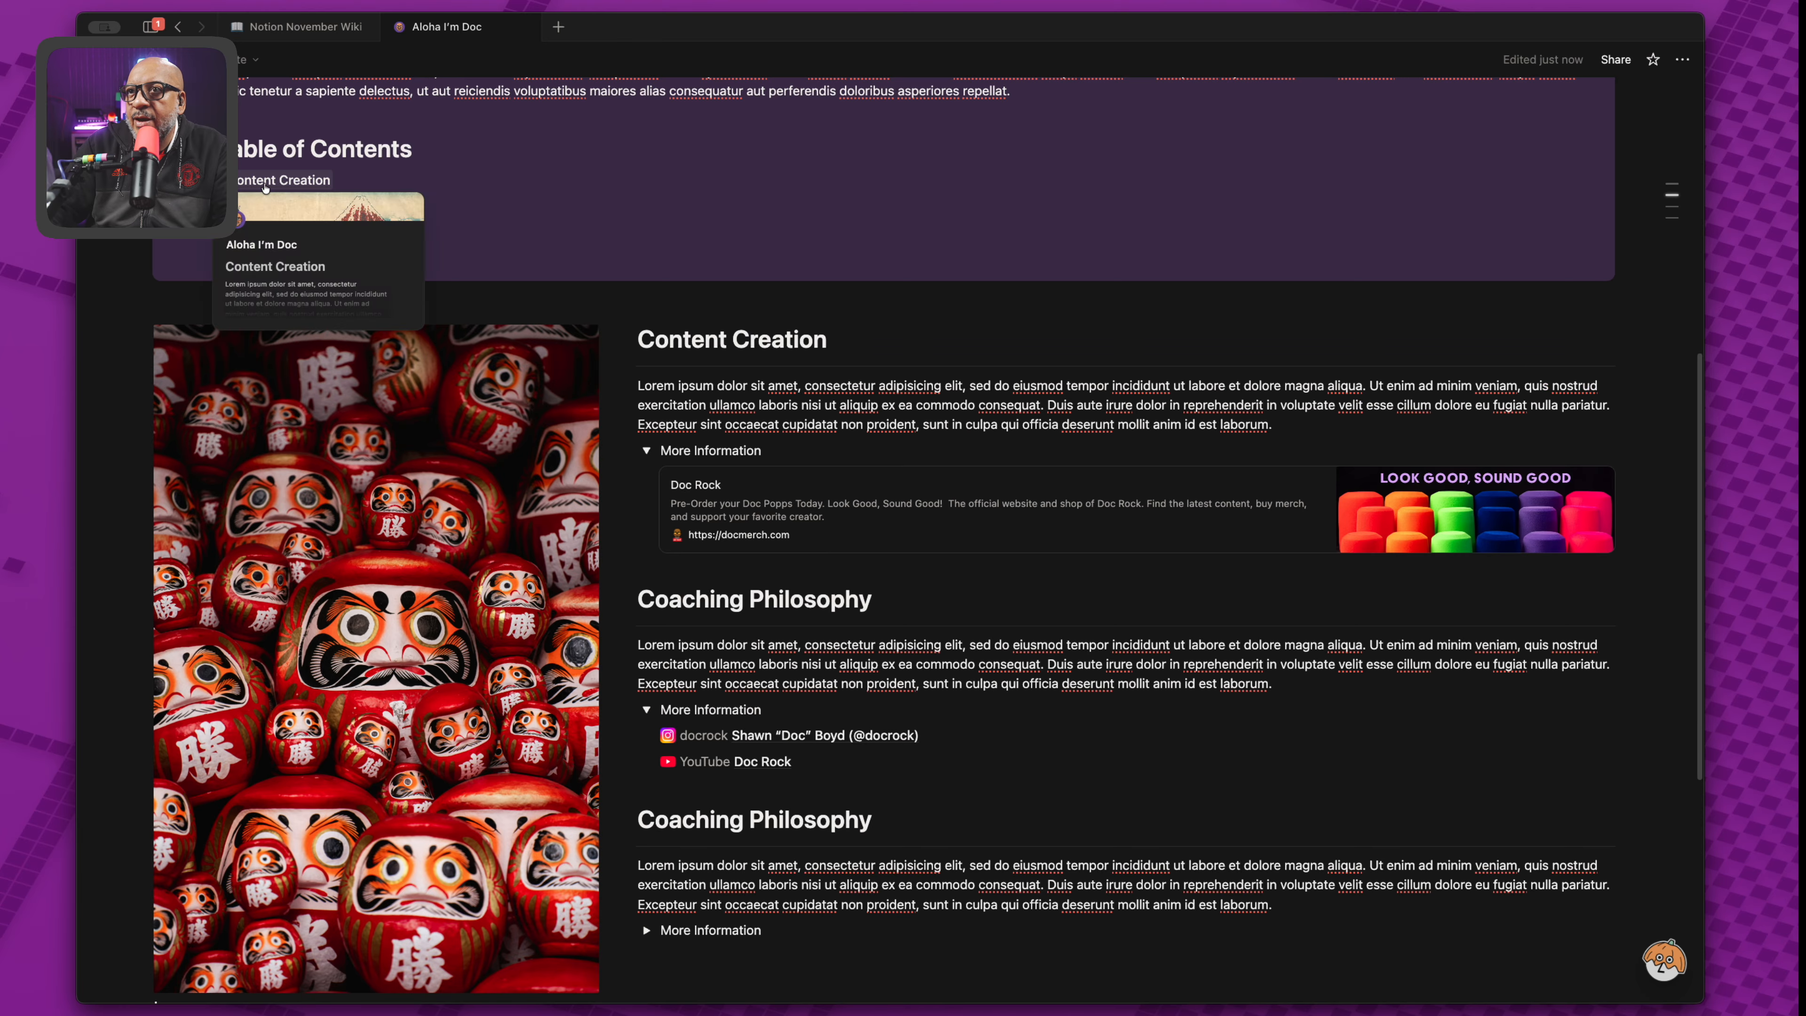
Test all three contents links, then collapse the Table of Contents toggle.
click(264, 187)
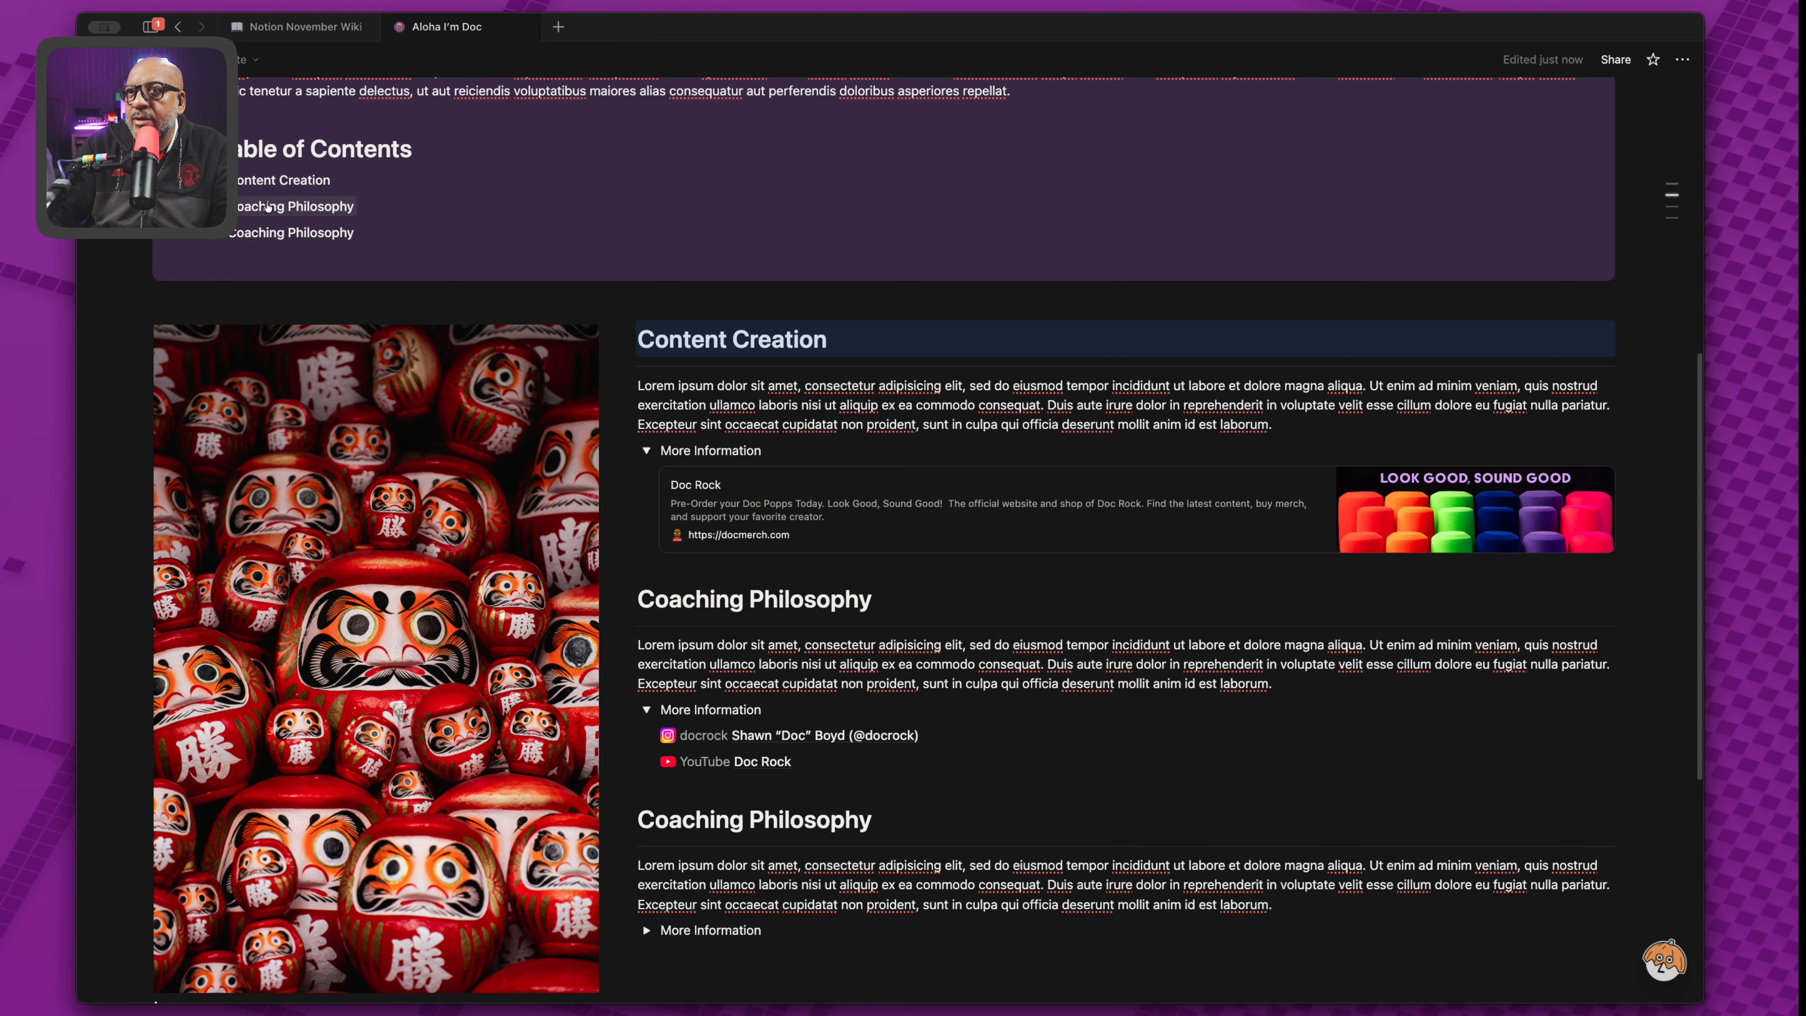
click(266, 206)
click(265, 233)
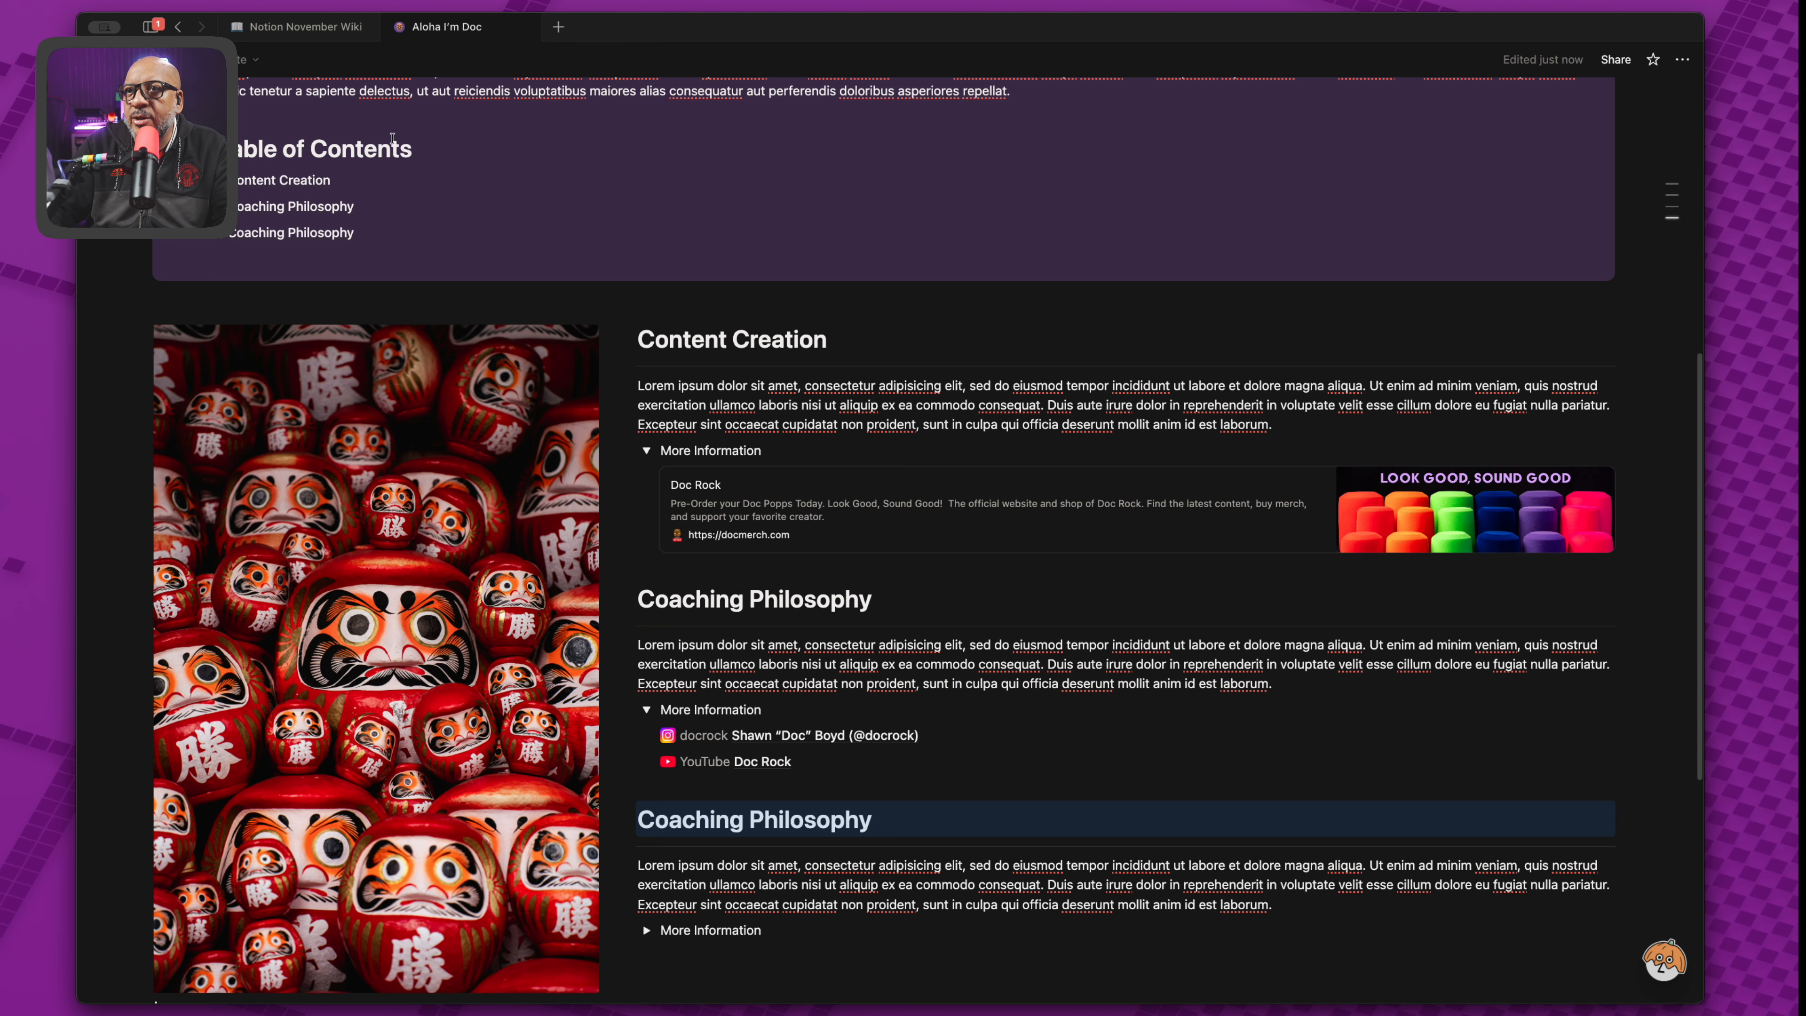
click(209, 150)
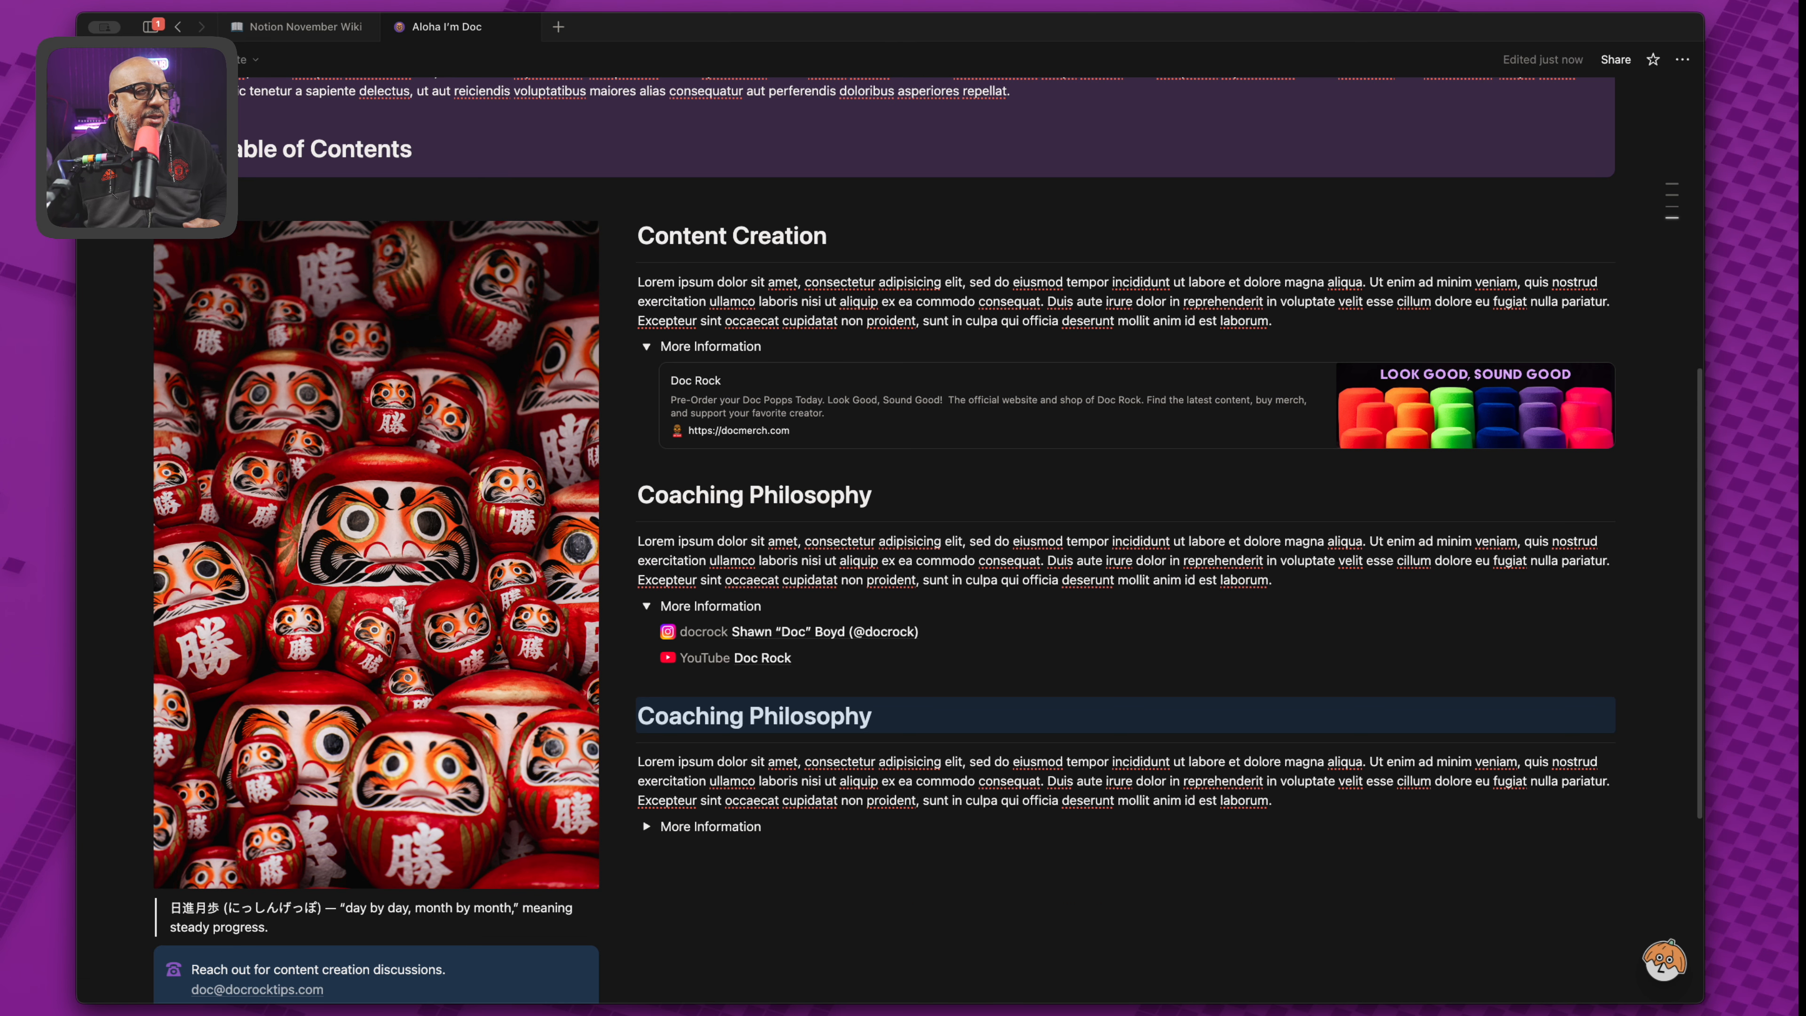
Create a new block below the last More Information toggle and open the slash menu.
scroll(642, 817, up, 3)
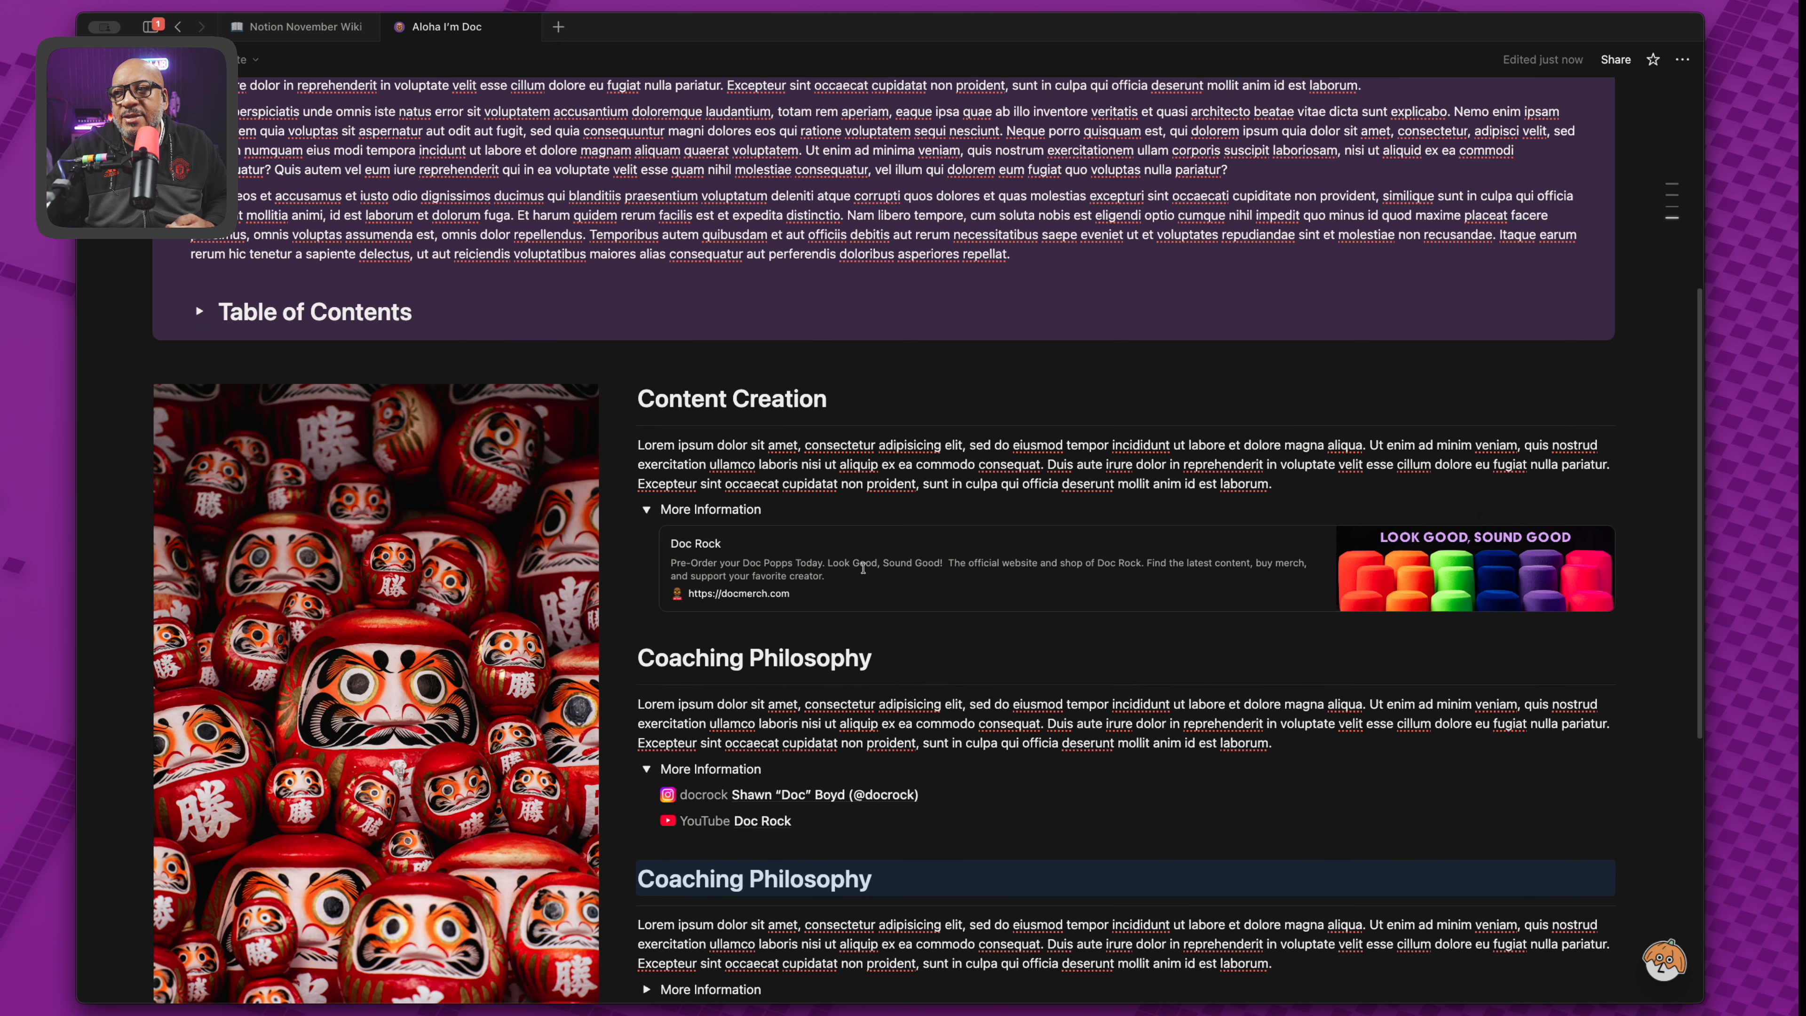
scroll(864, 573, down, 8)
scroll(865, 573, down, 3)
click(761, 584)
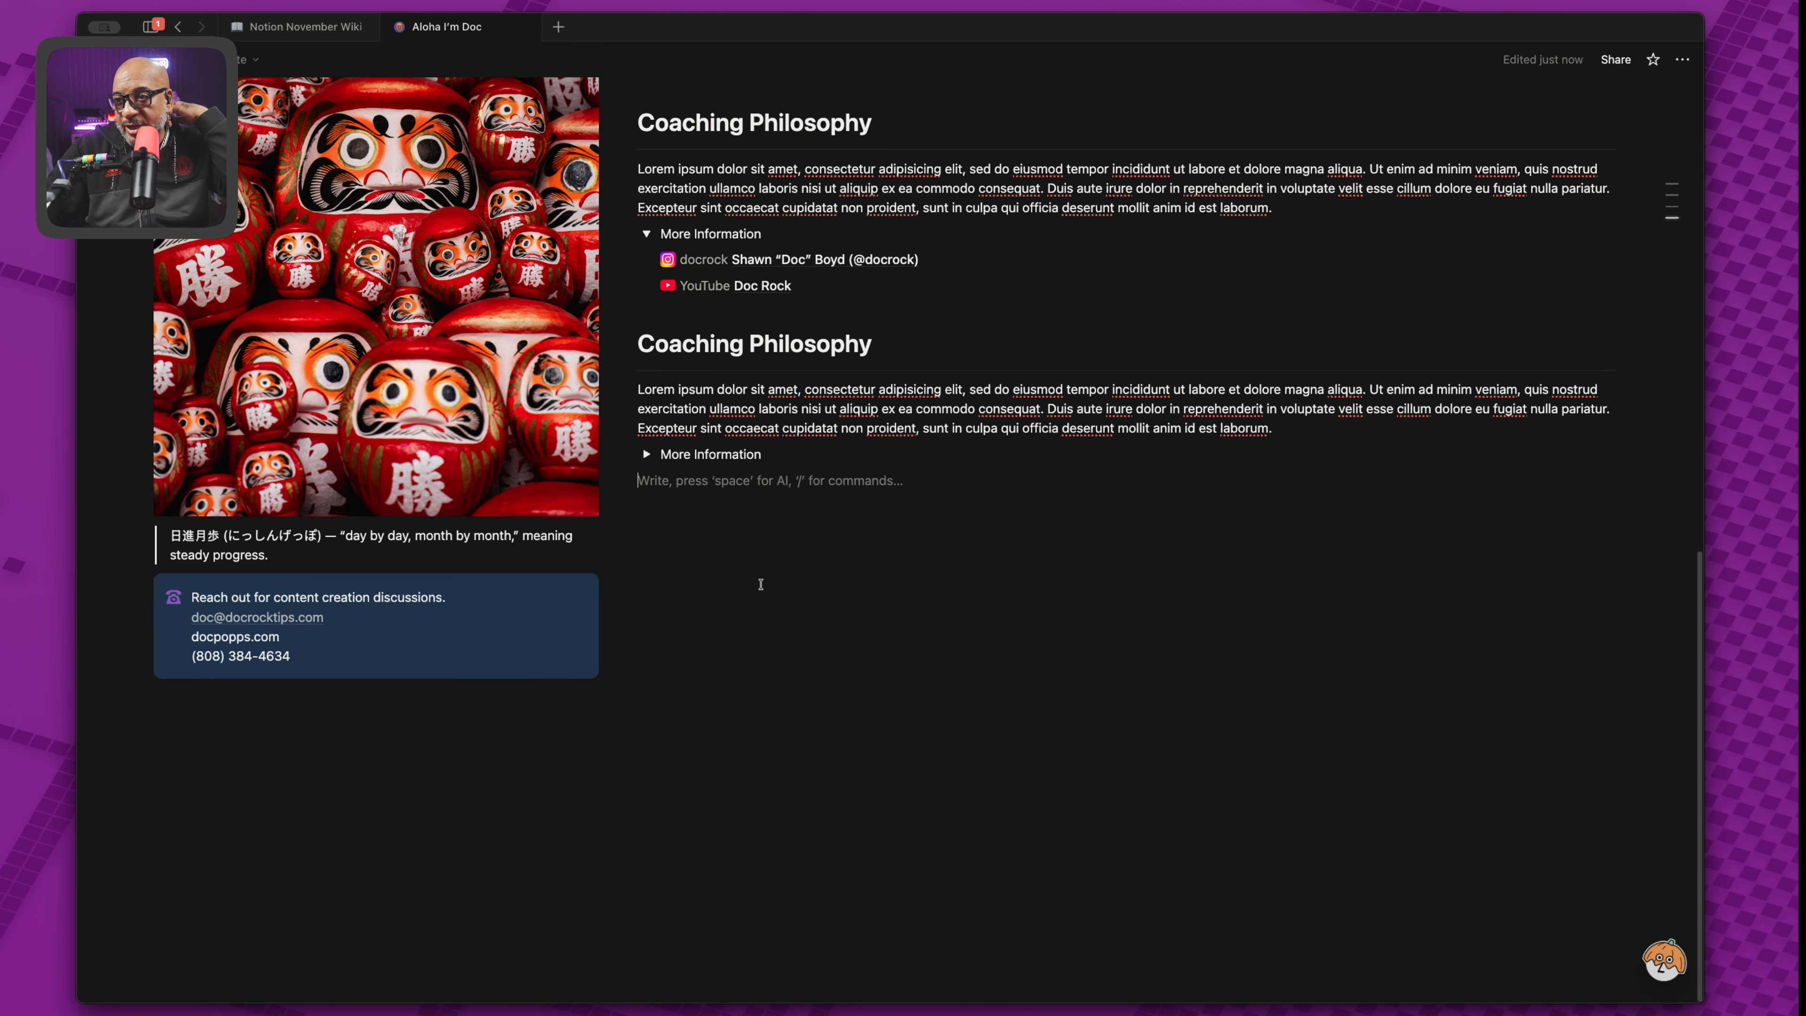
text(-)
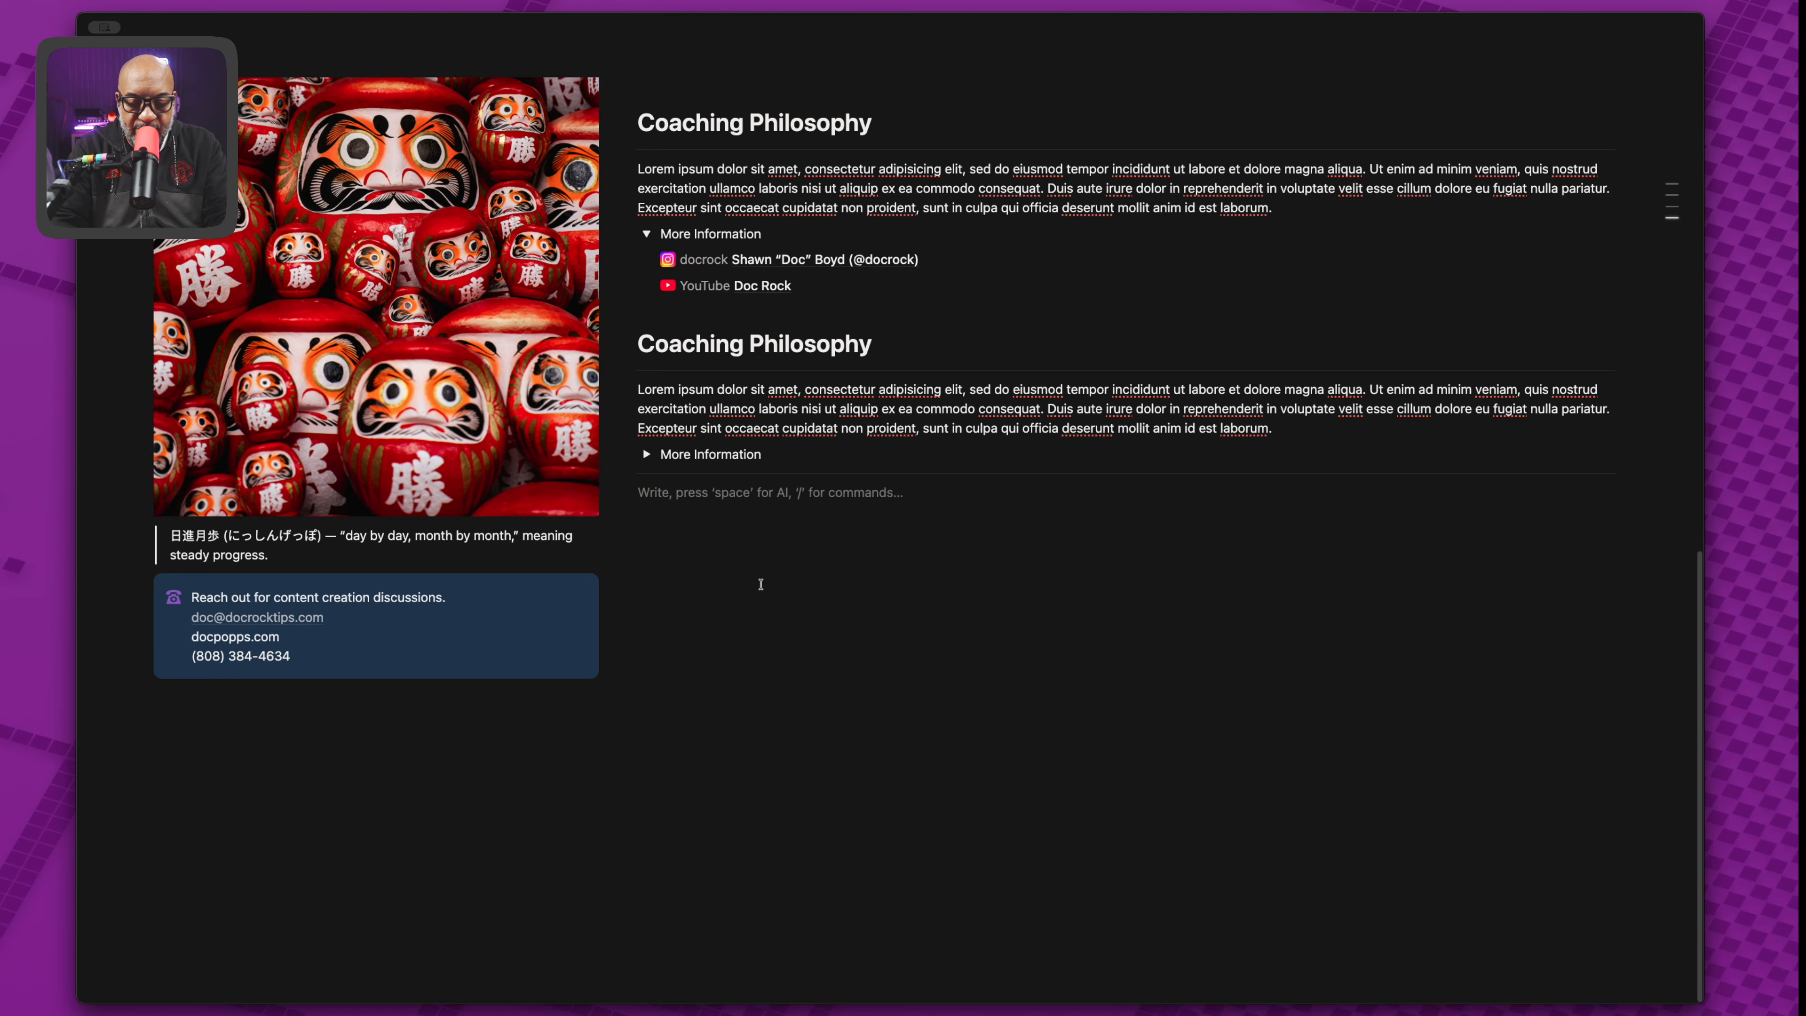
text(/)
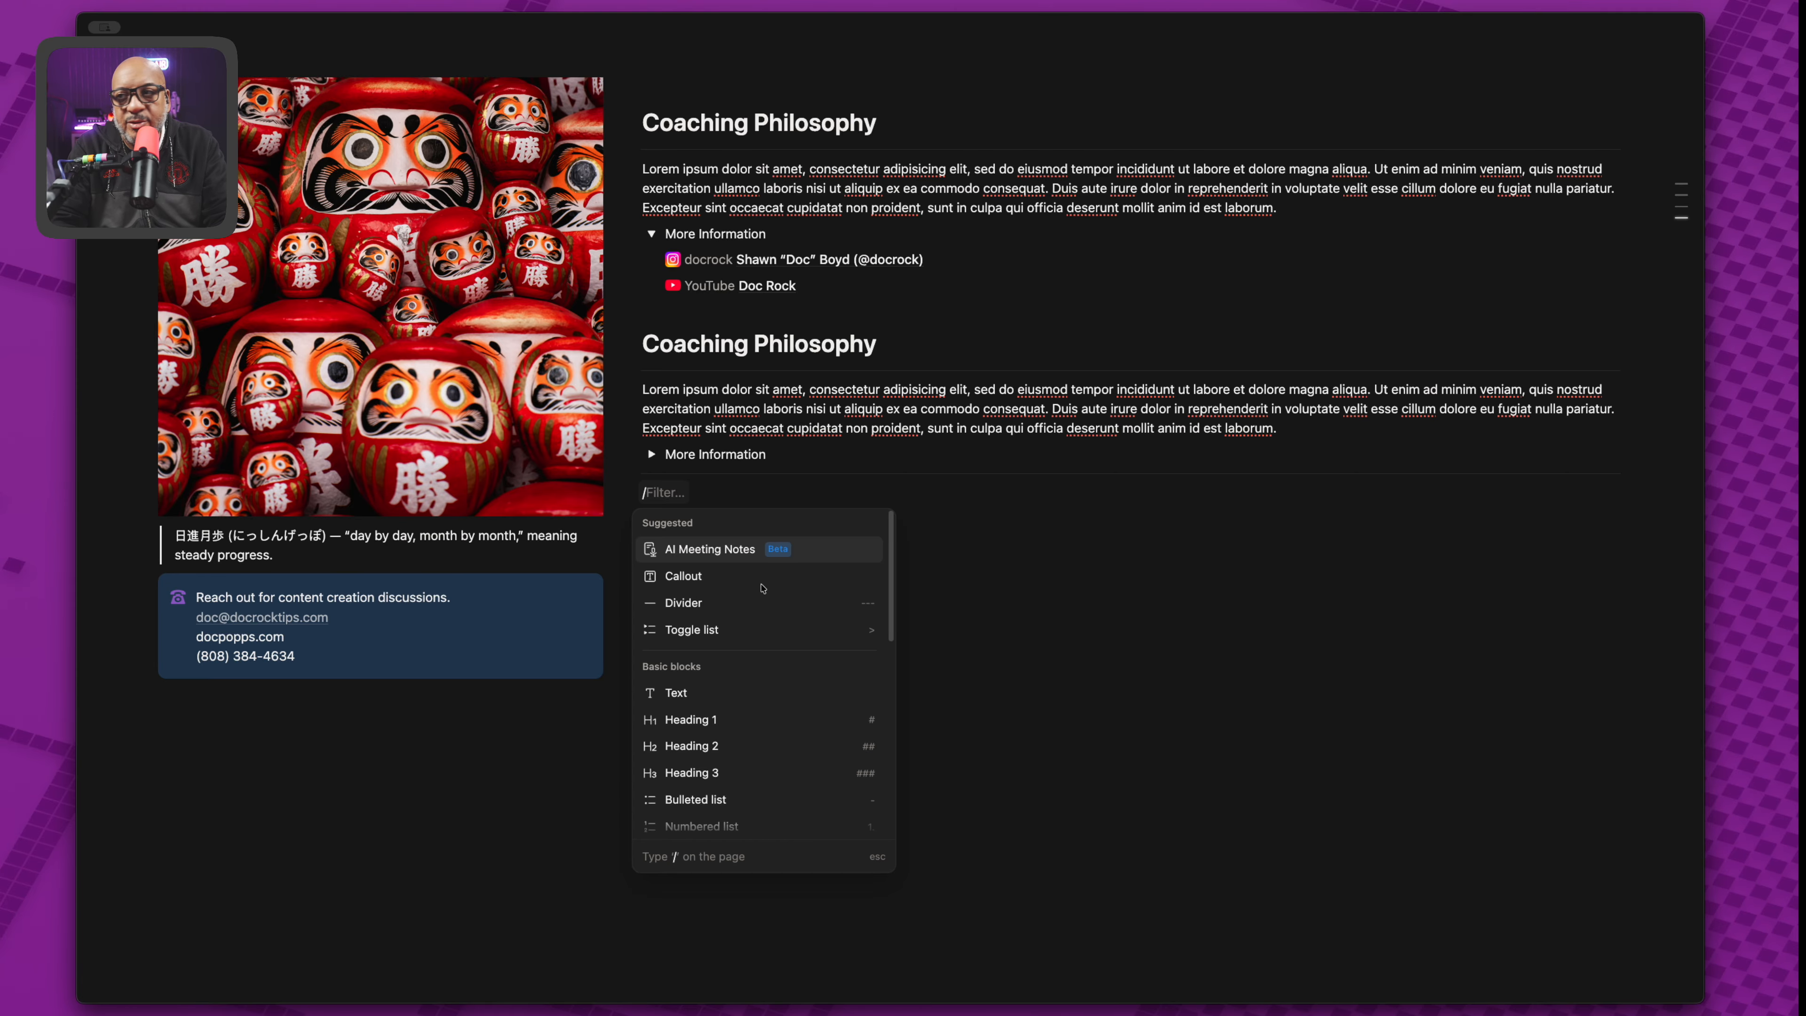
Embed the lofi hip hop YouTube video, remove the stray slash, and resize it to about half width.
key(super+v)
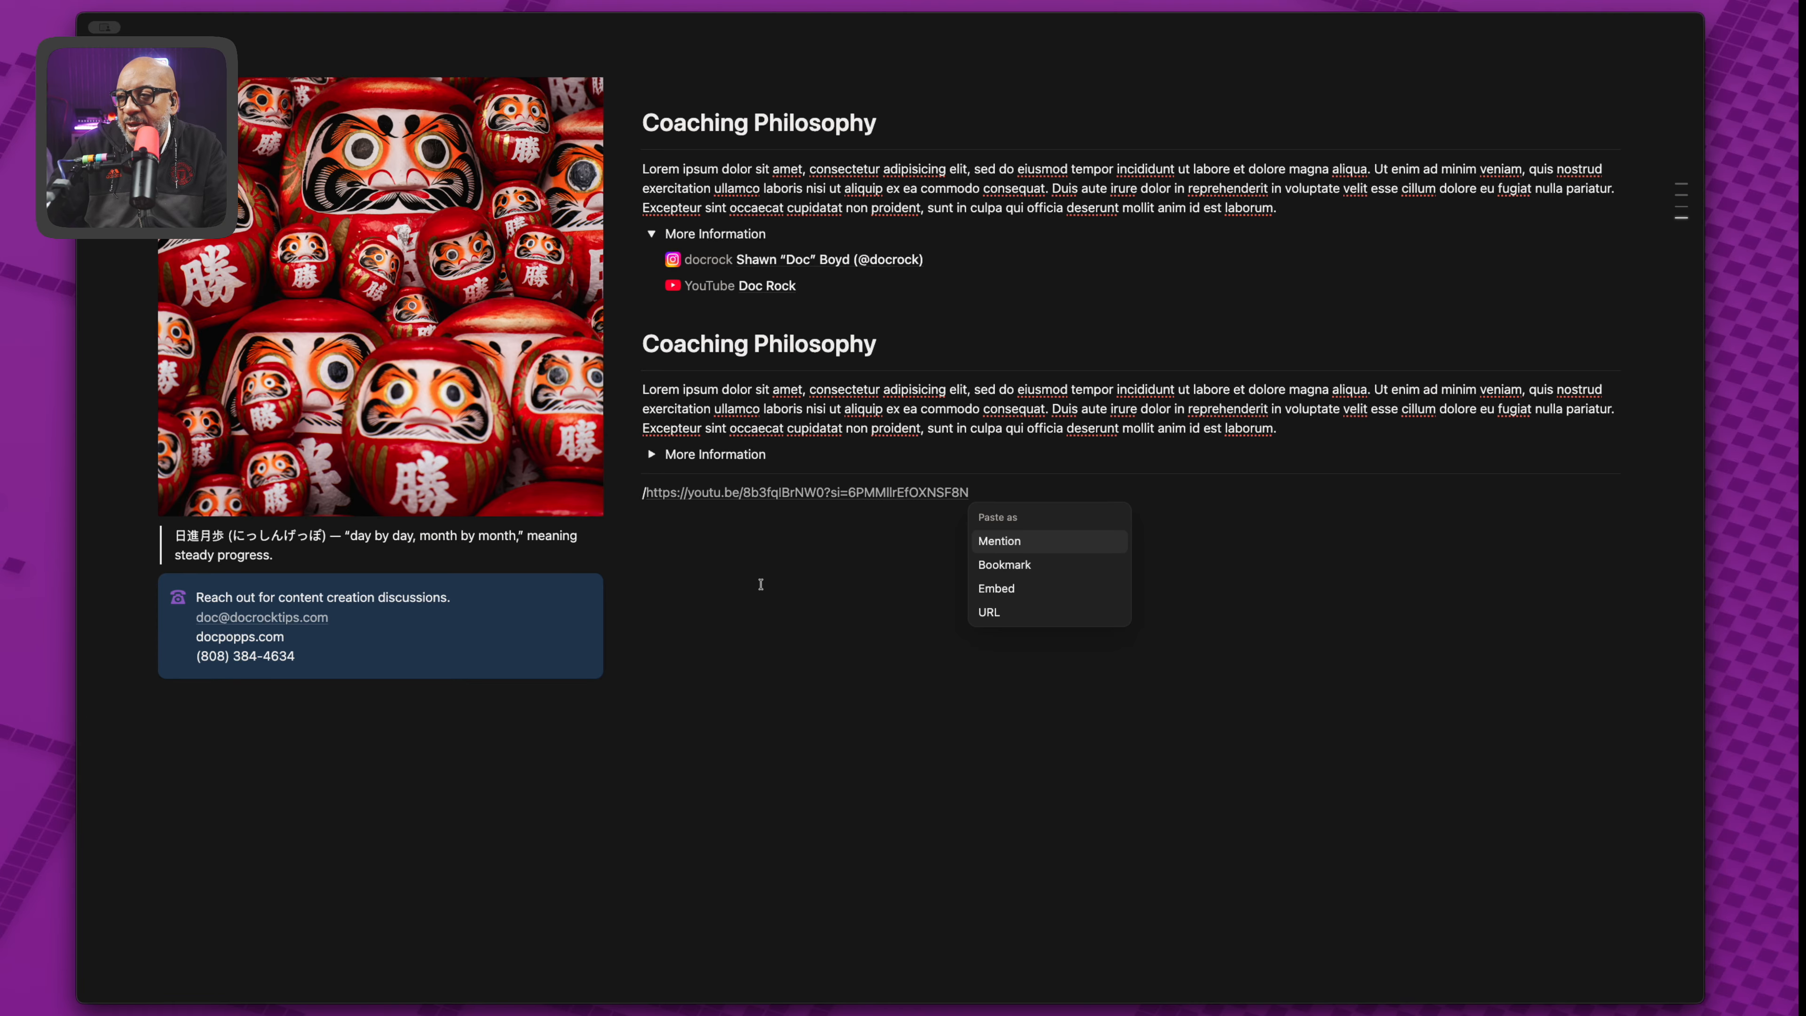
click(1004, 588)
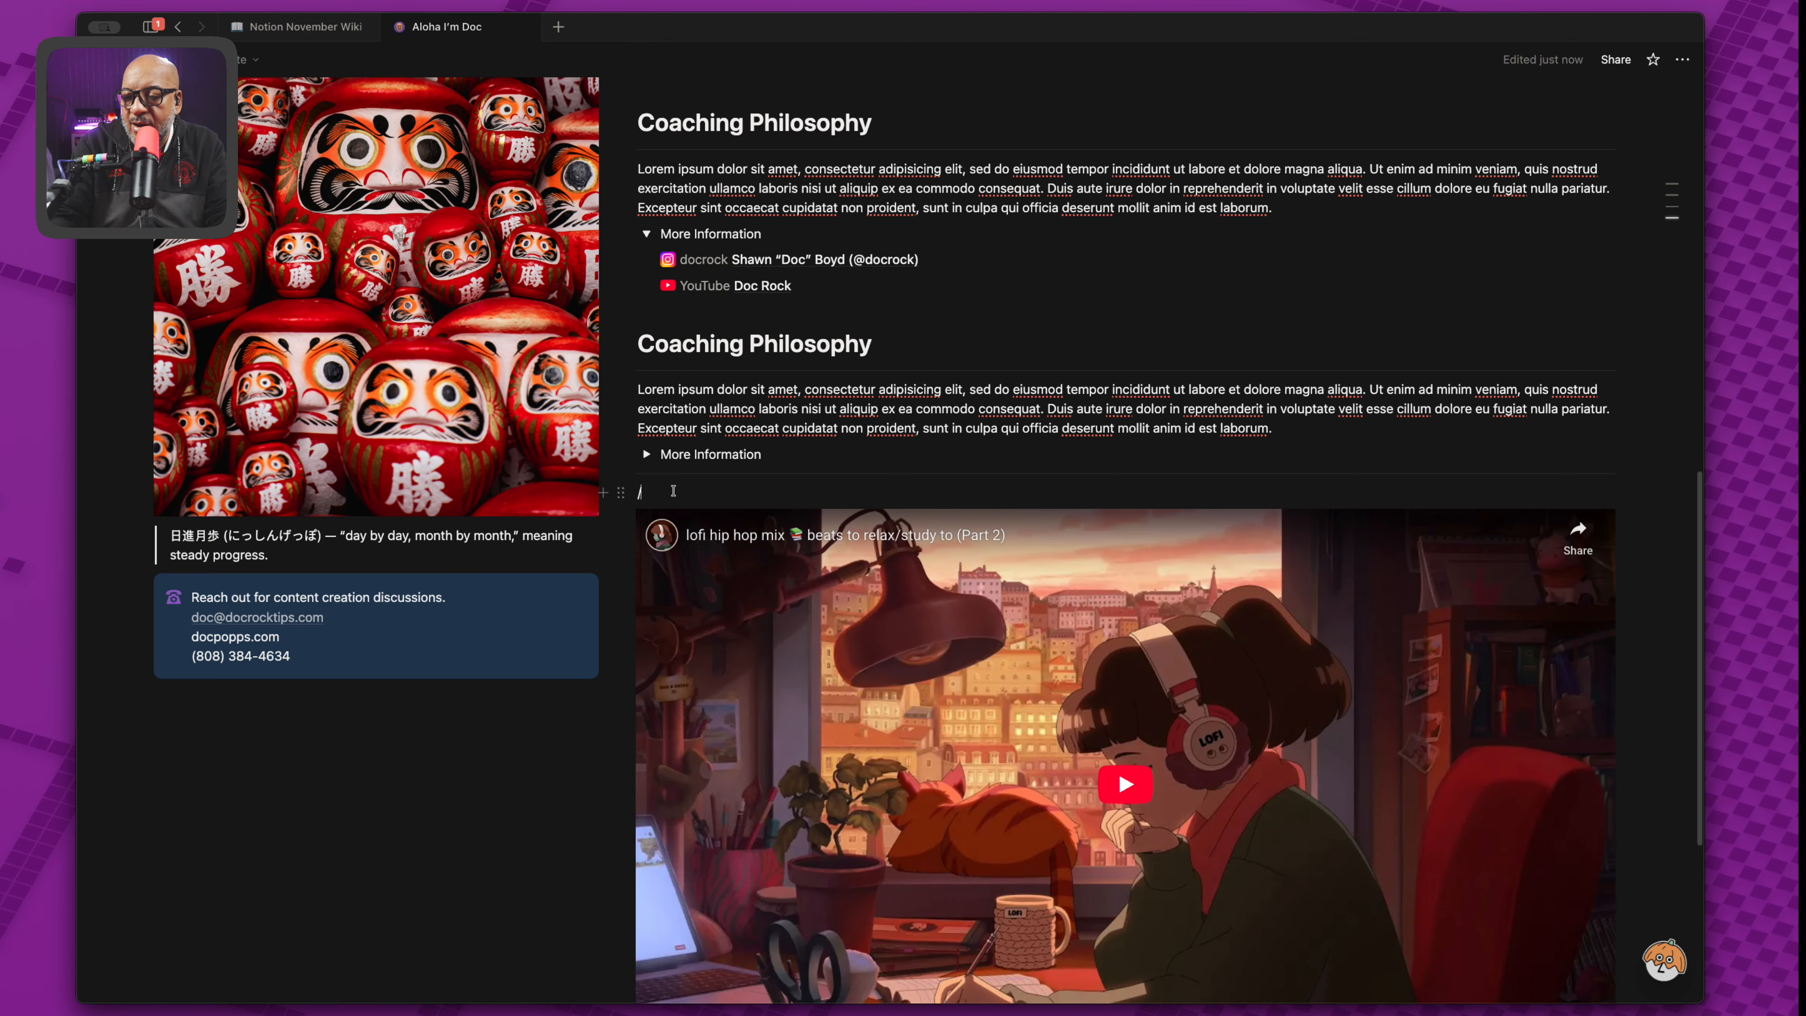
key(BackSpace)
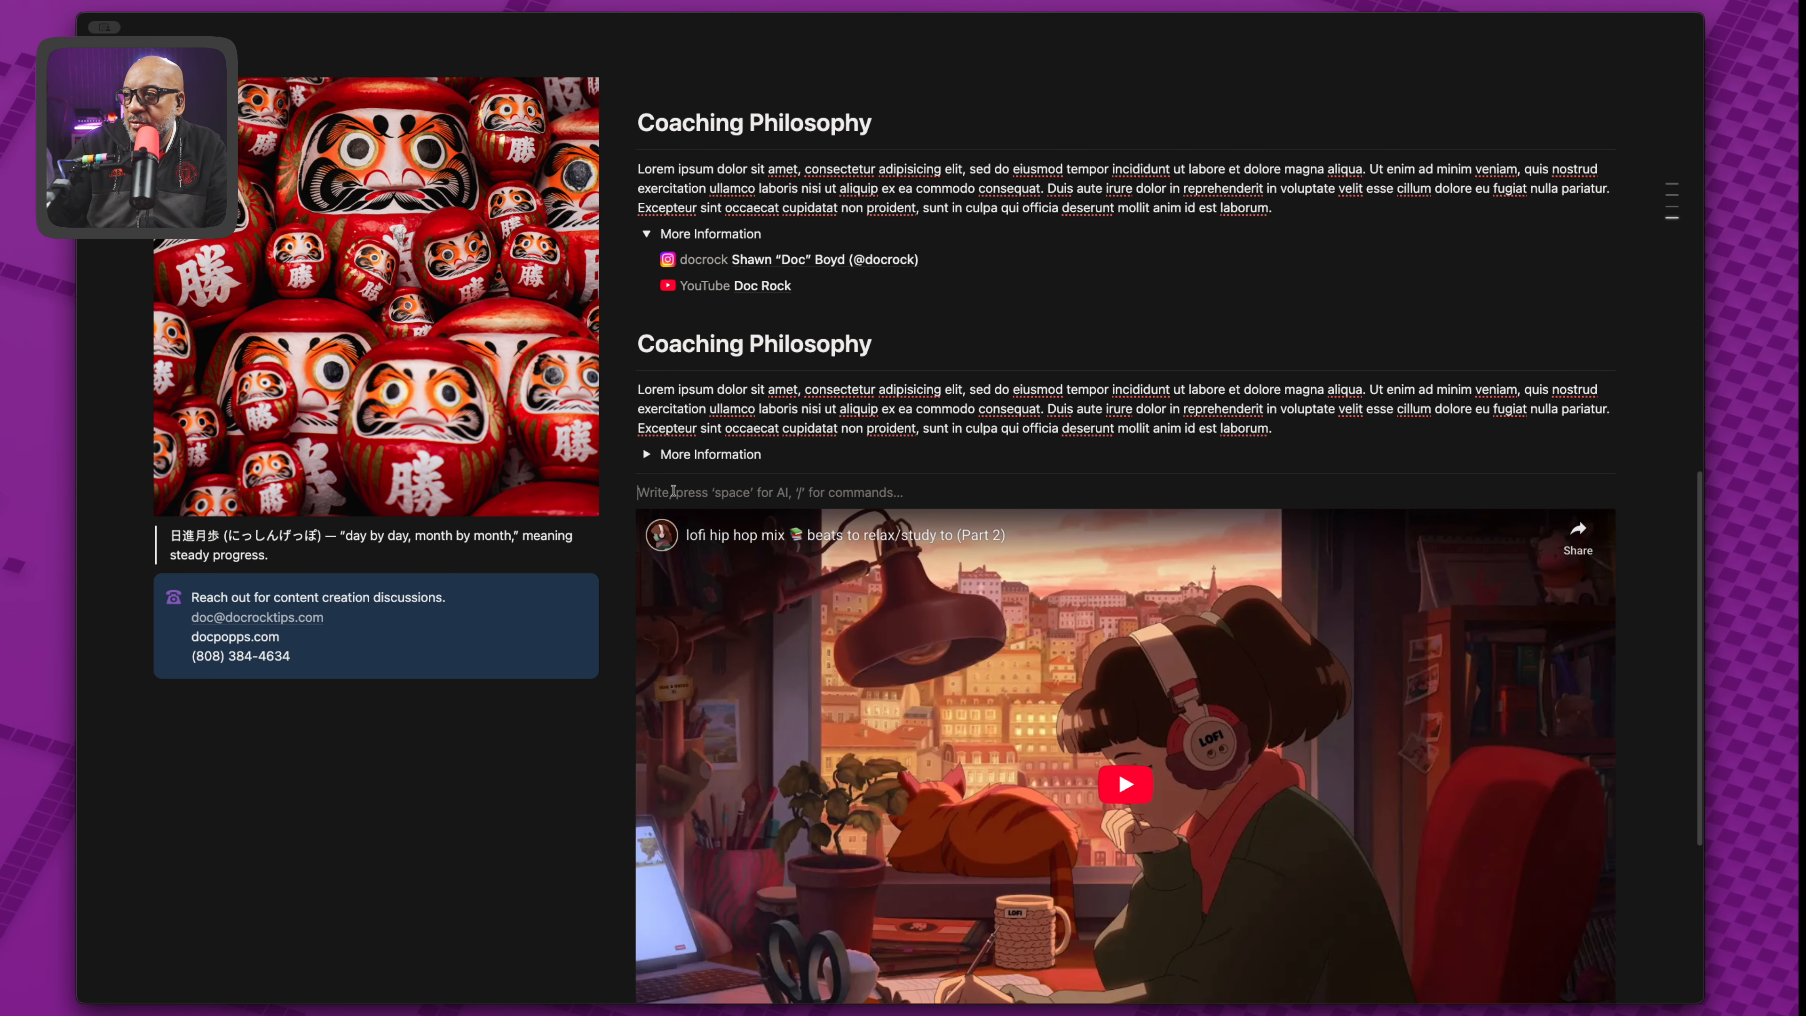
scroll(1366, 830, down, 3)
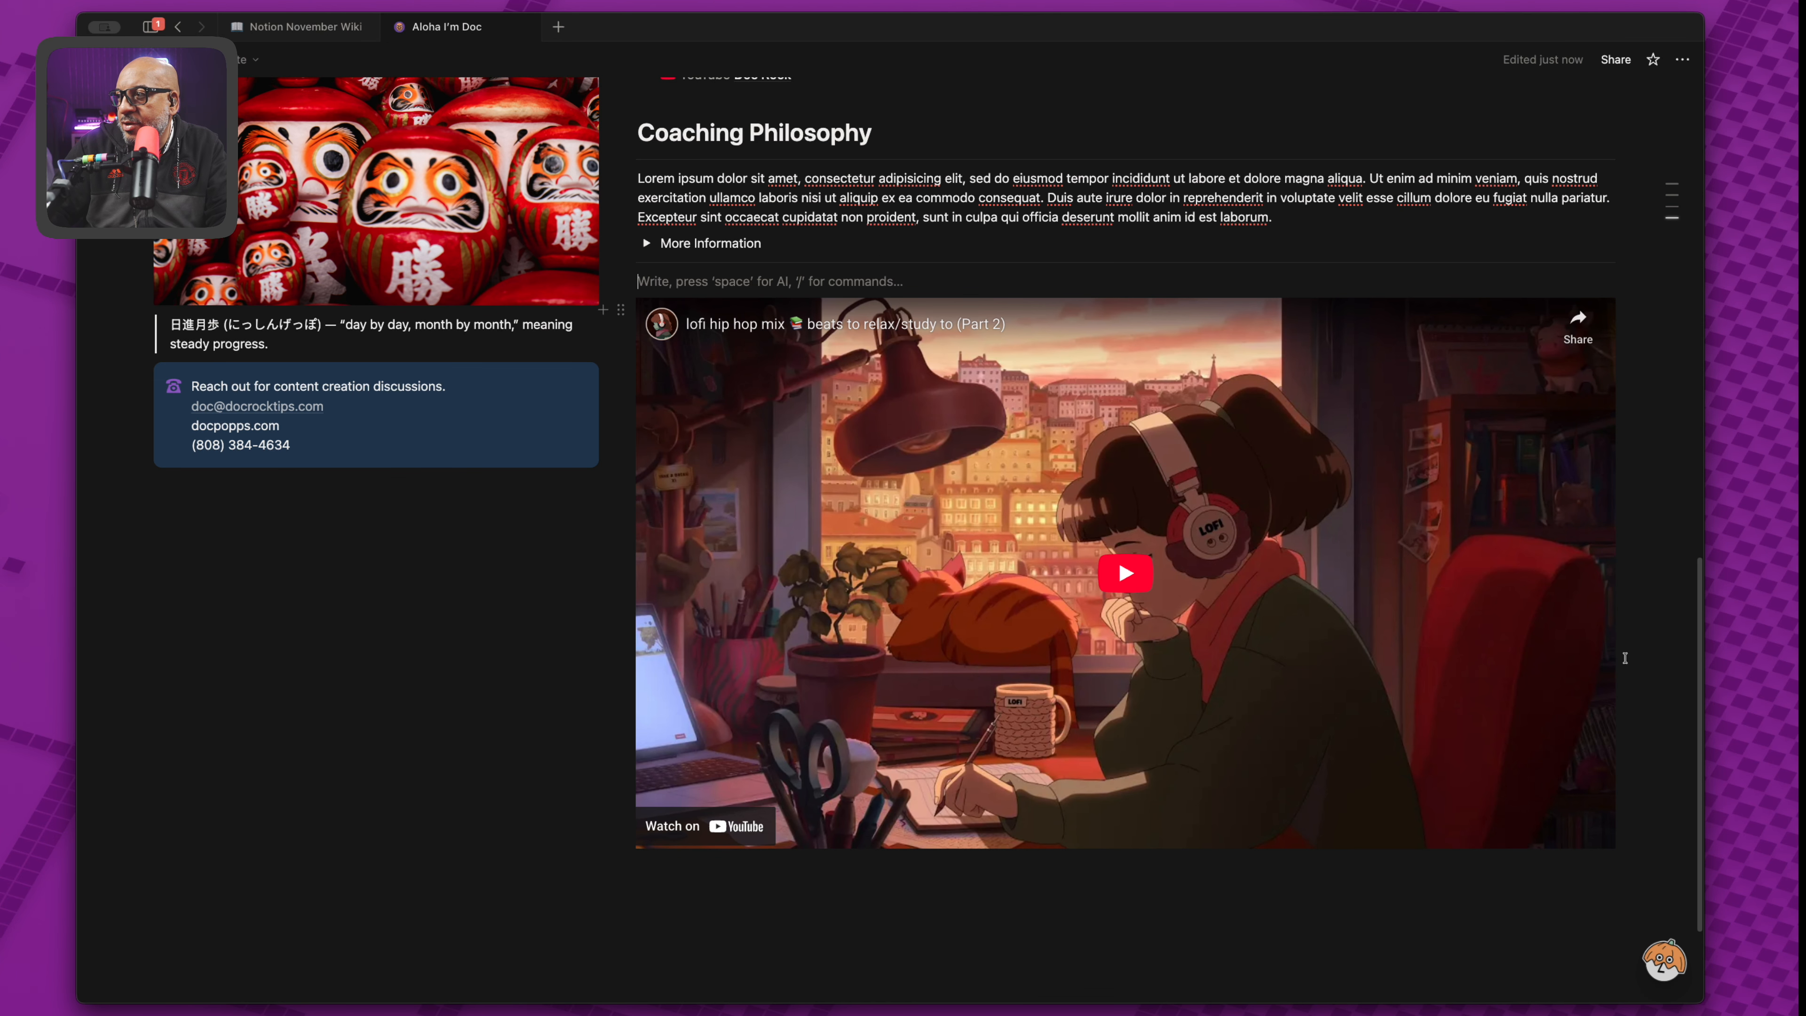
drag(1612, 579, 1149, 605)
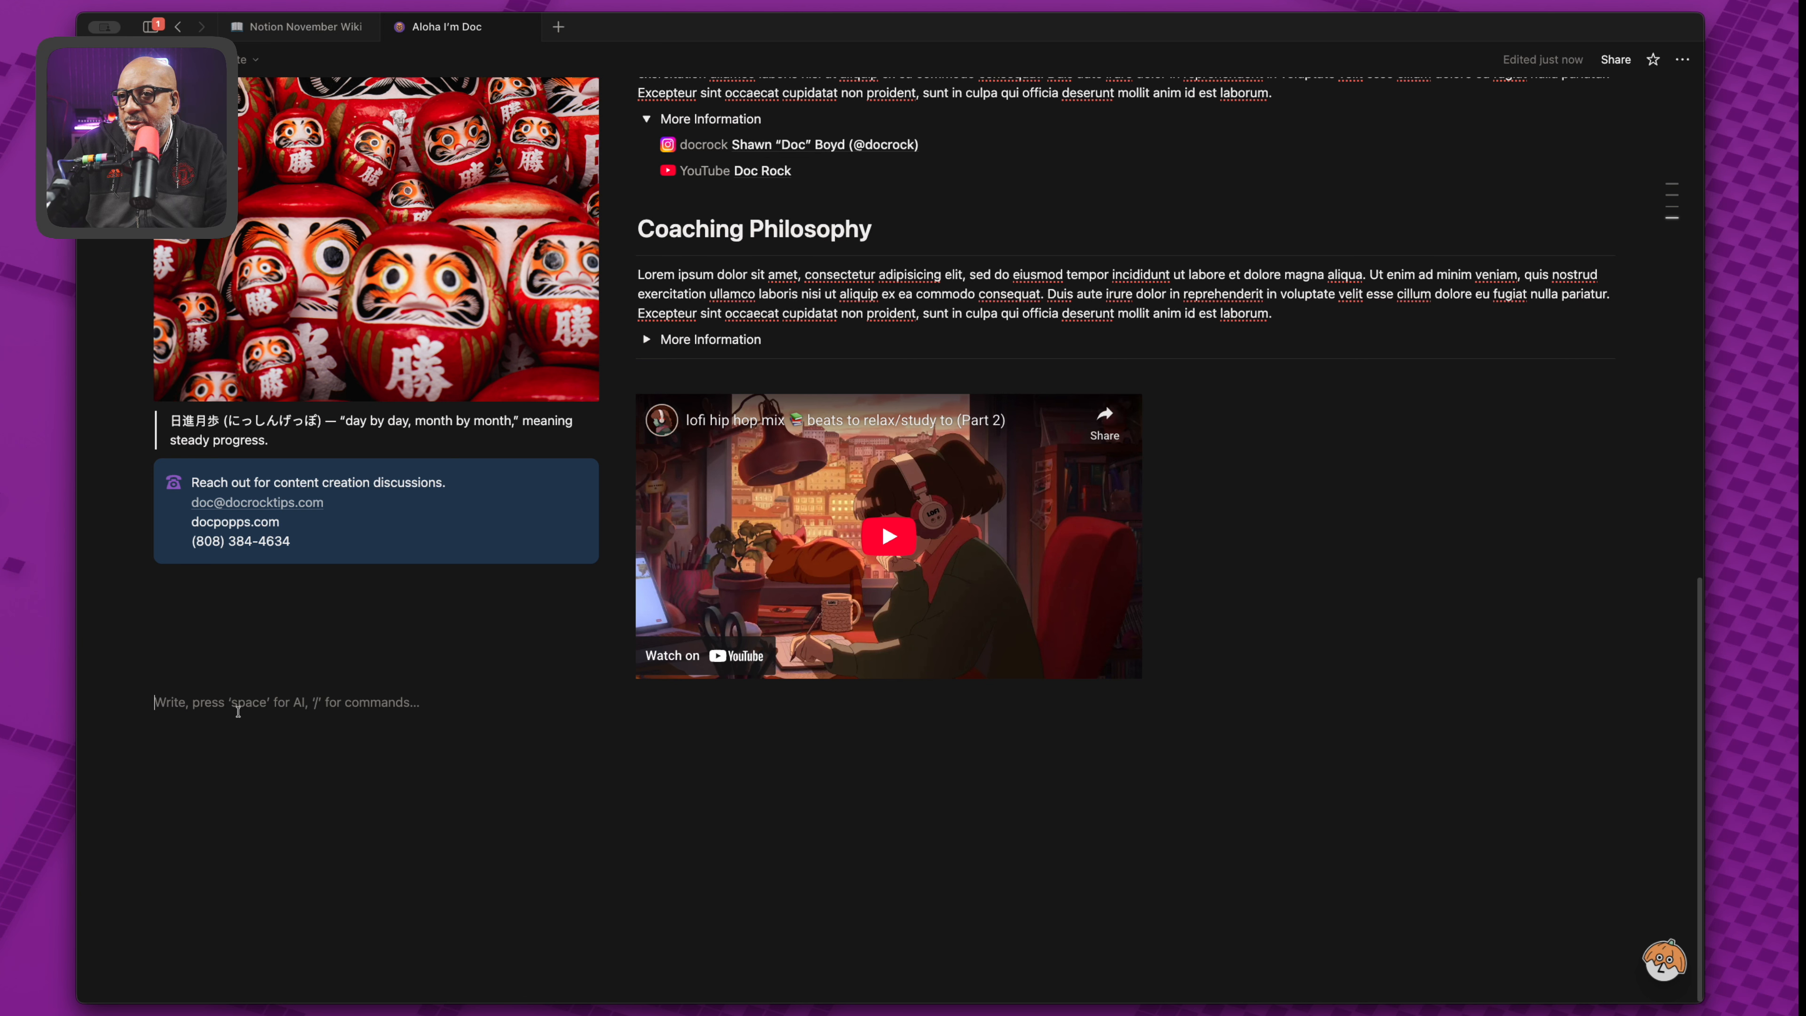
Insert a 2-columns block via /2 and drag the empty block and video beneath More Information.
text(/)
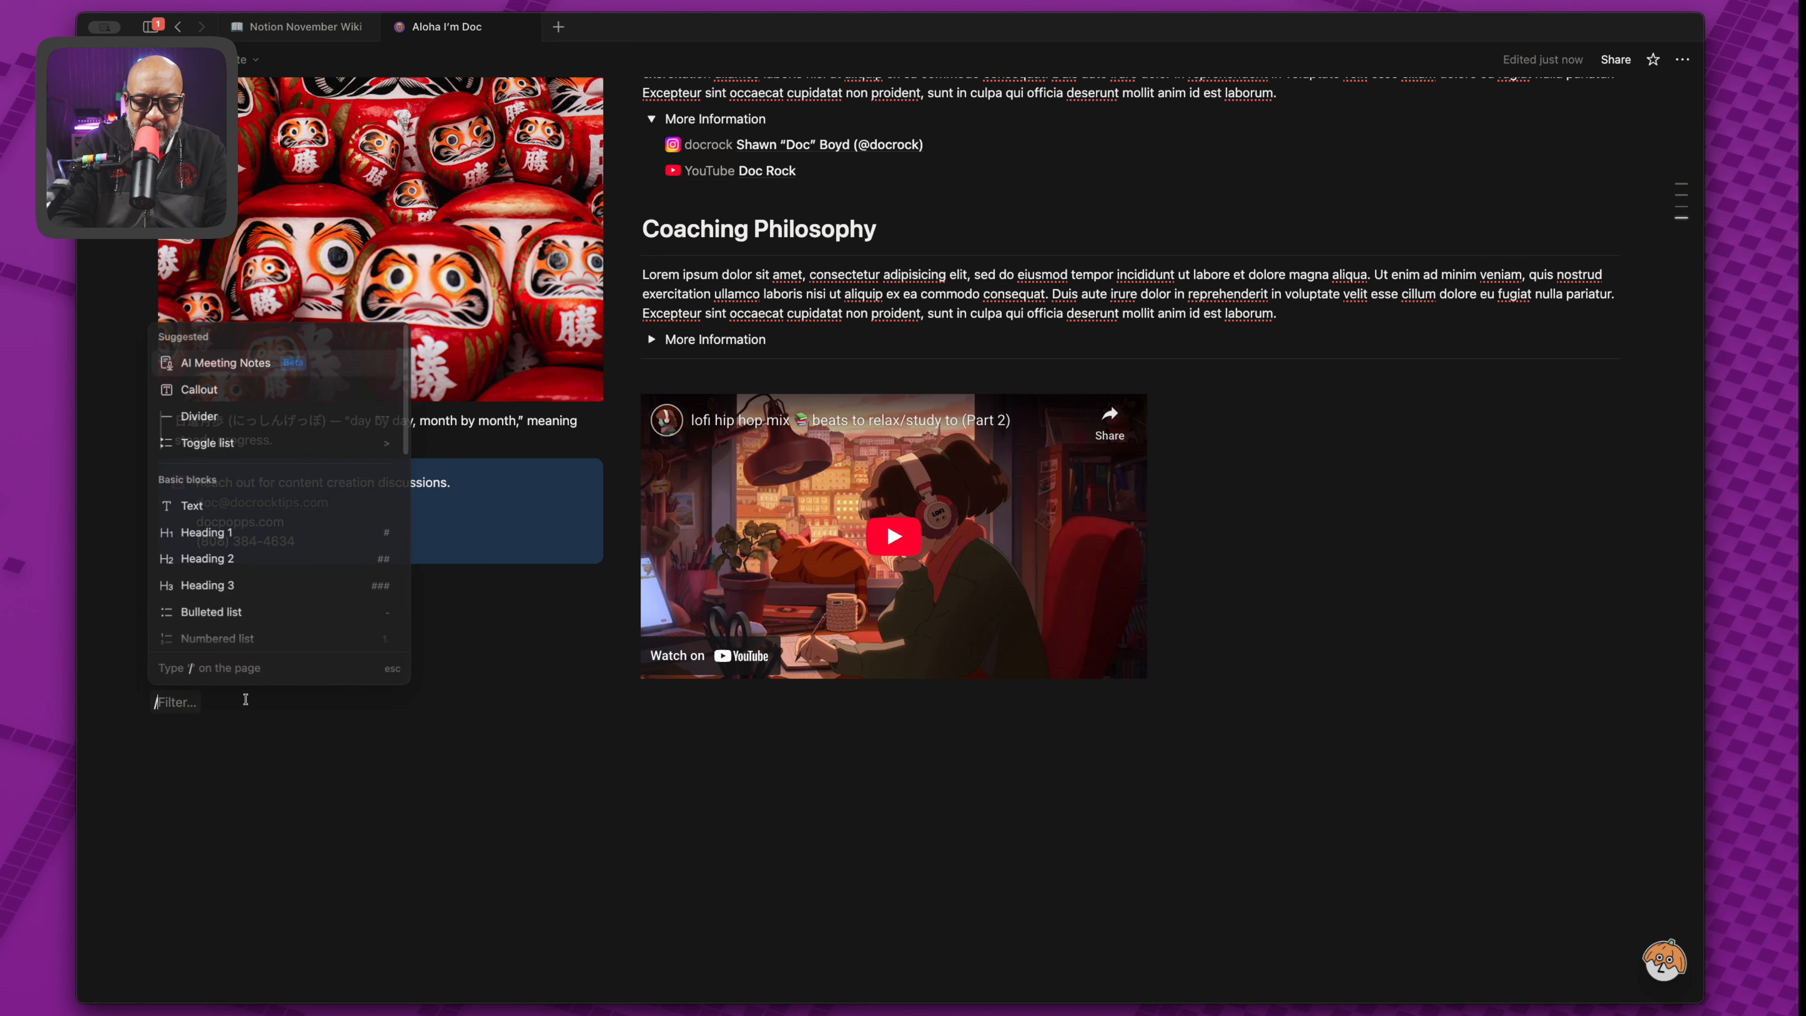
text(2)
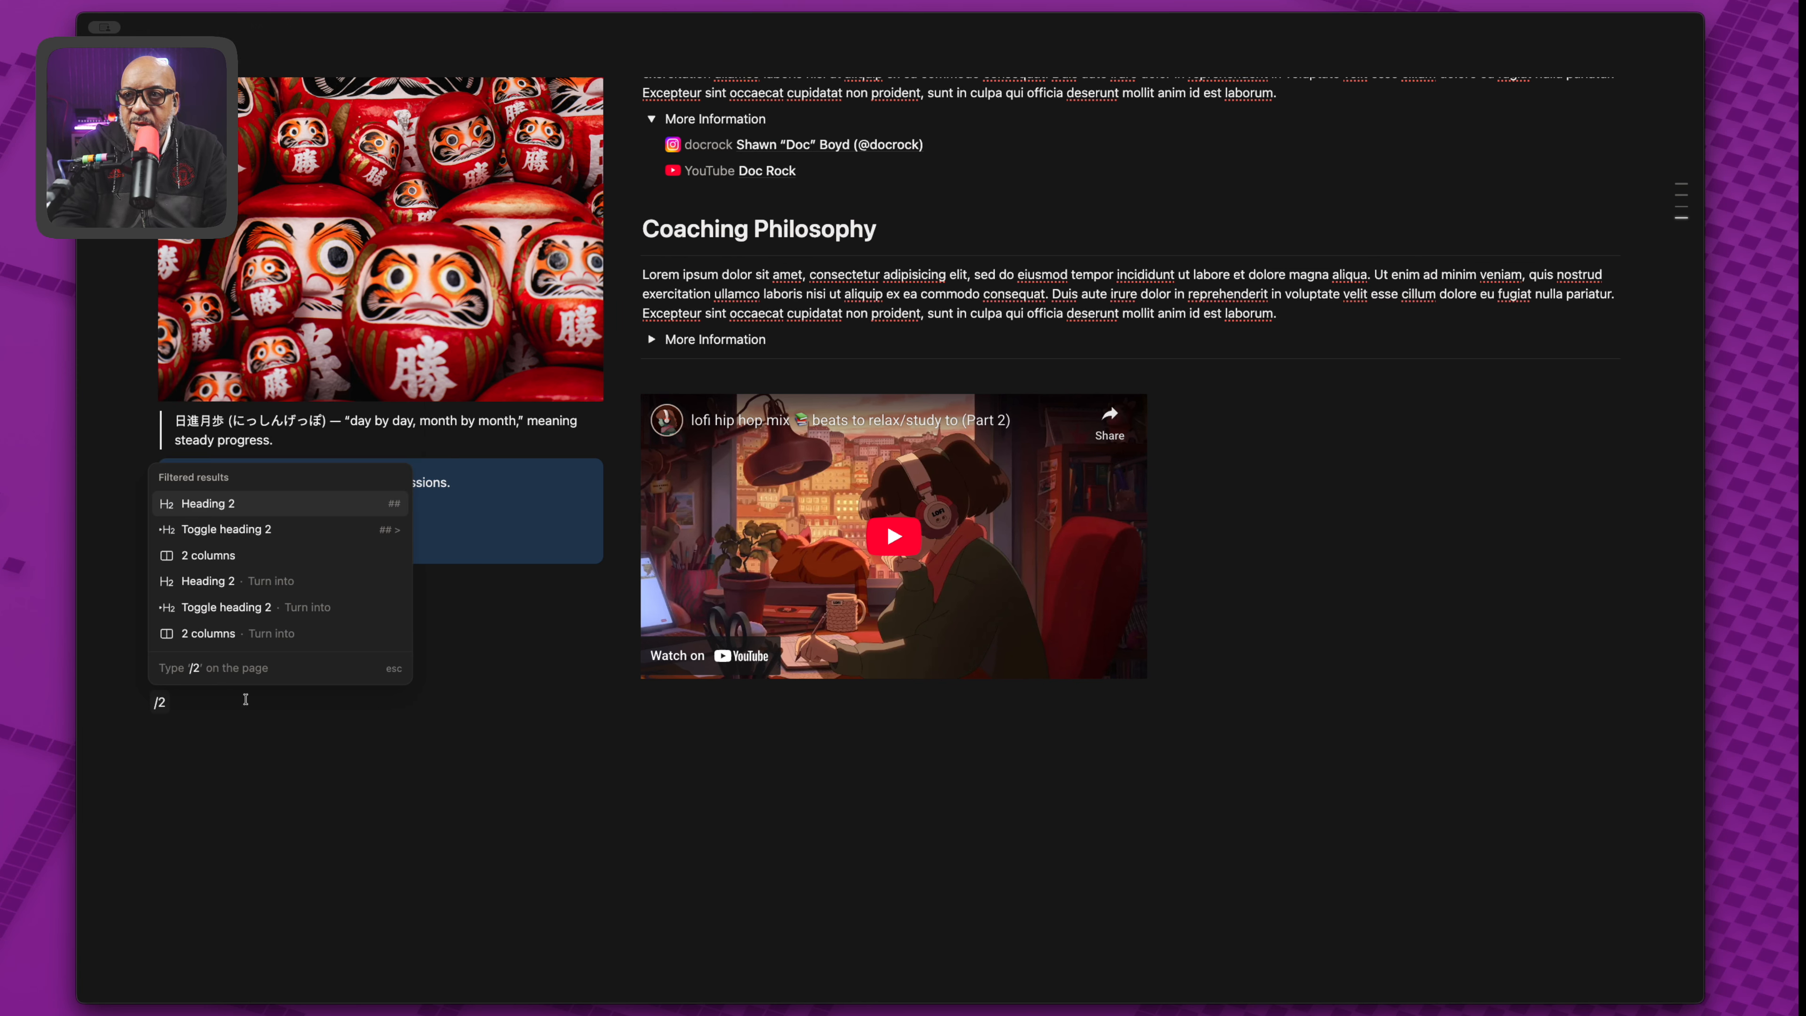
key(Down)
key(Down)
key(Return)
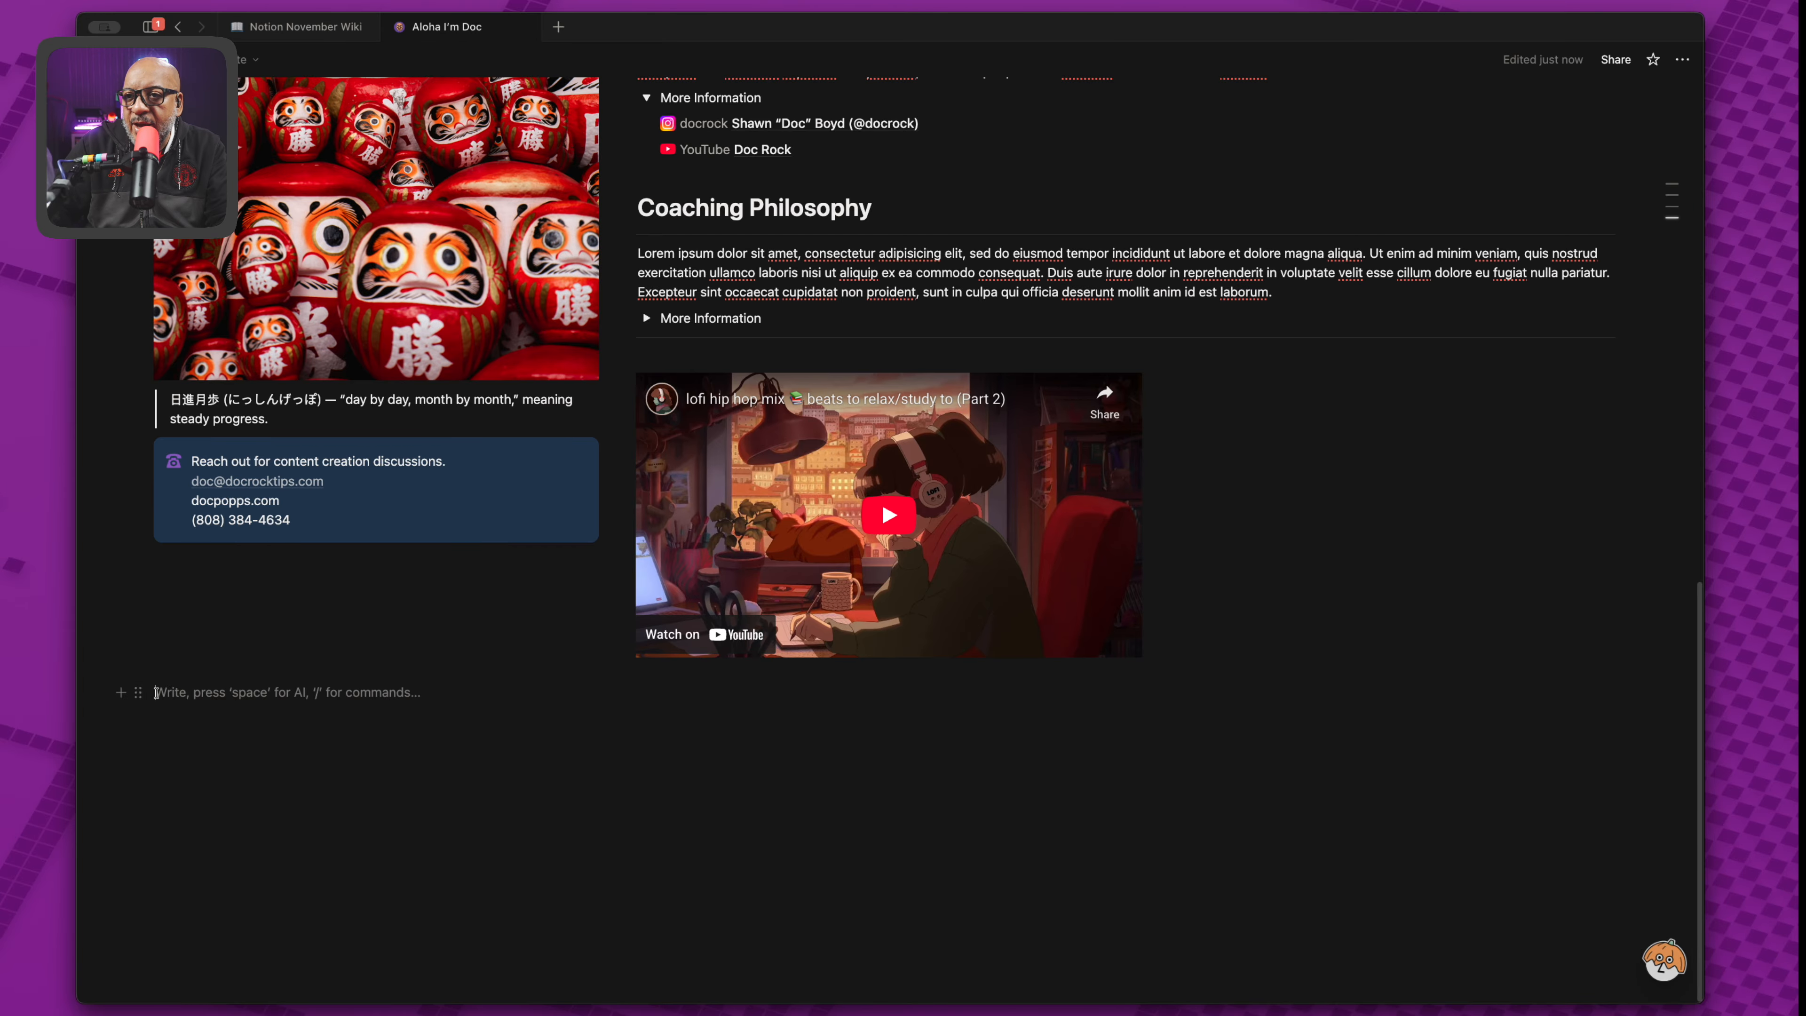
drag(133, 692, 671, 347)
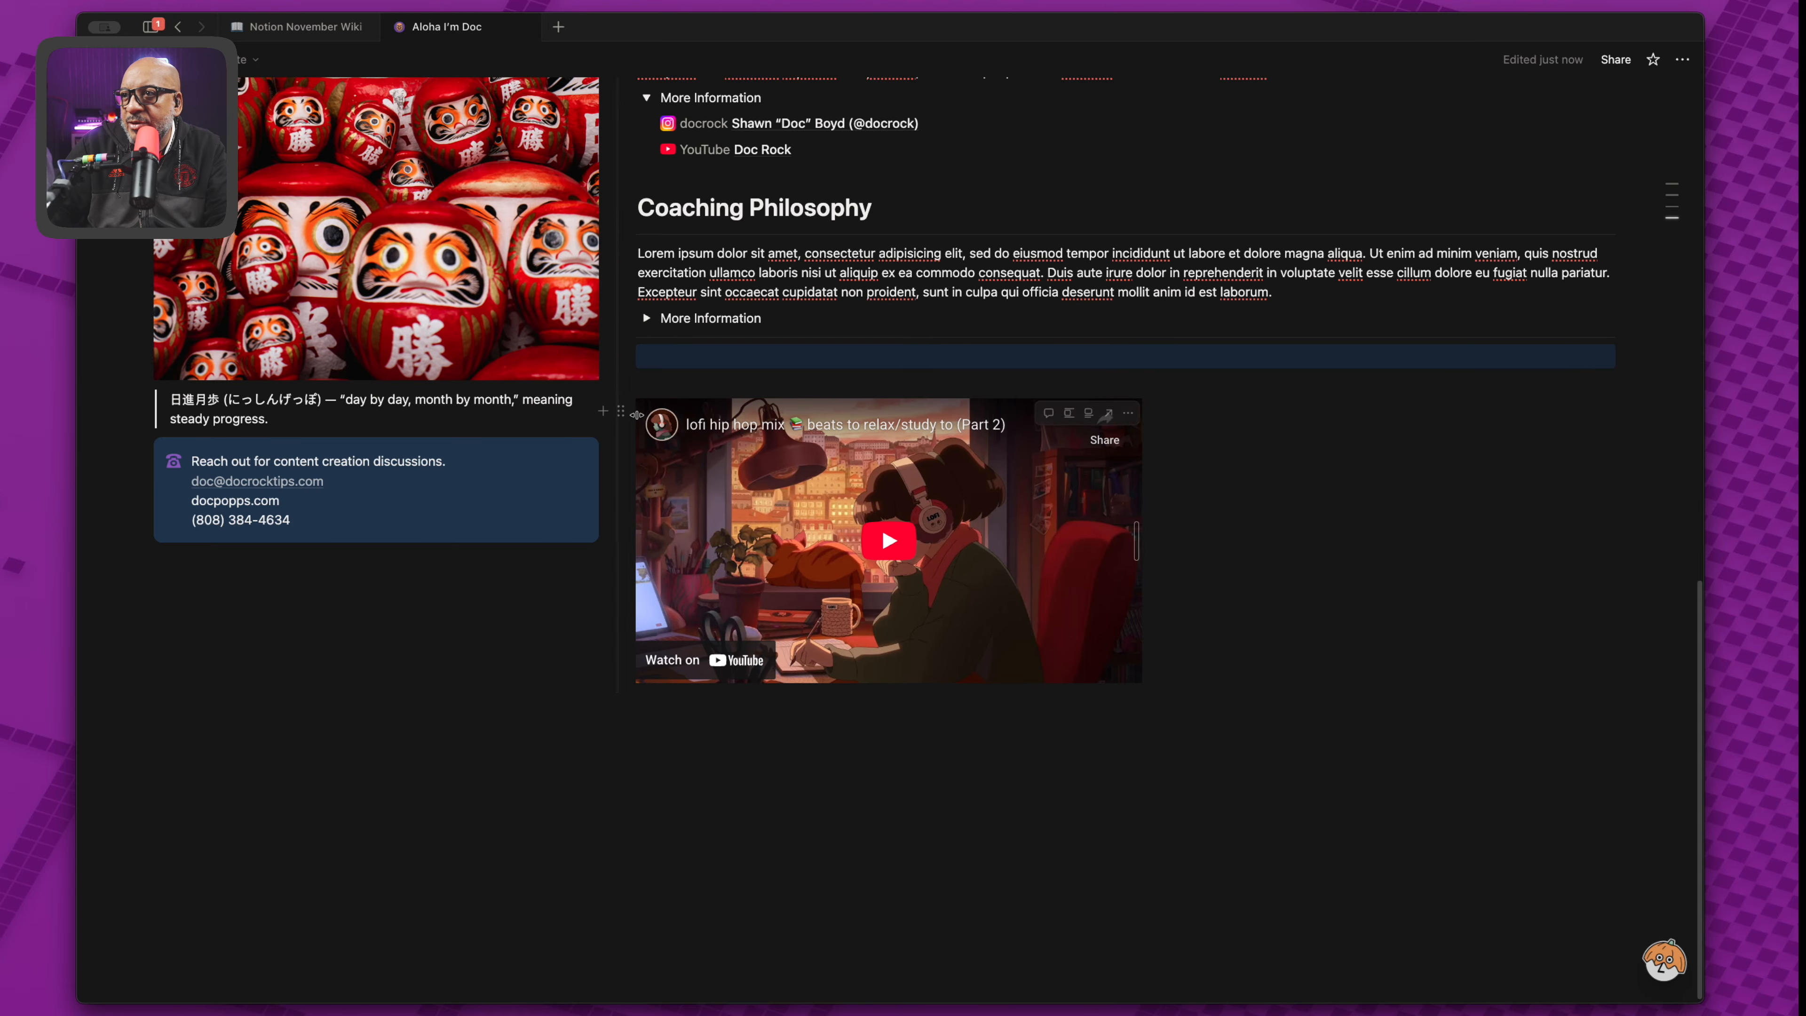
drag(623, 412, 681, 344)
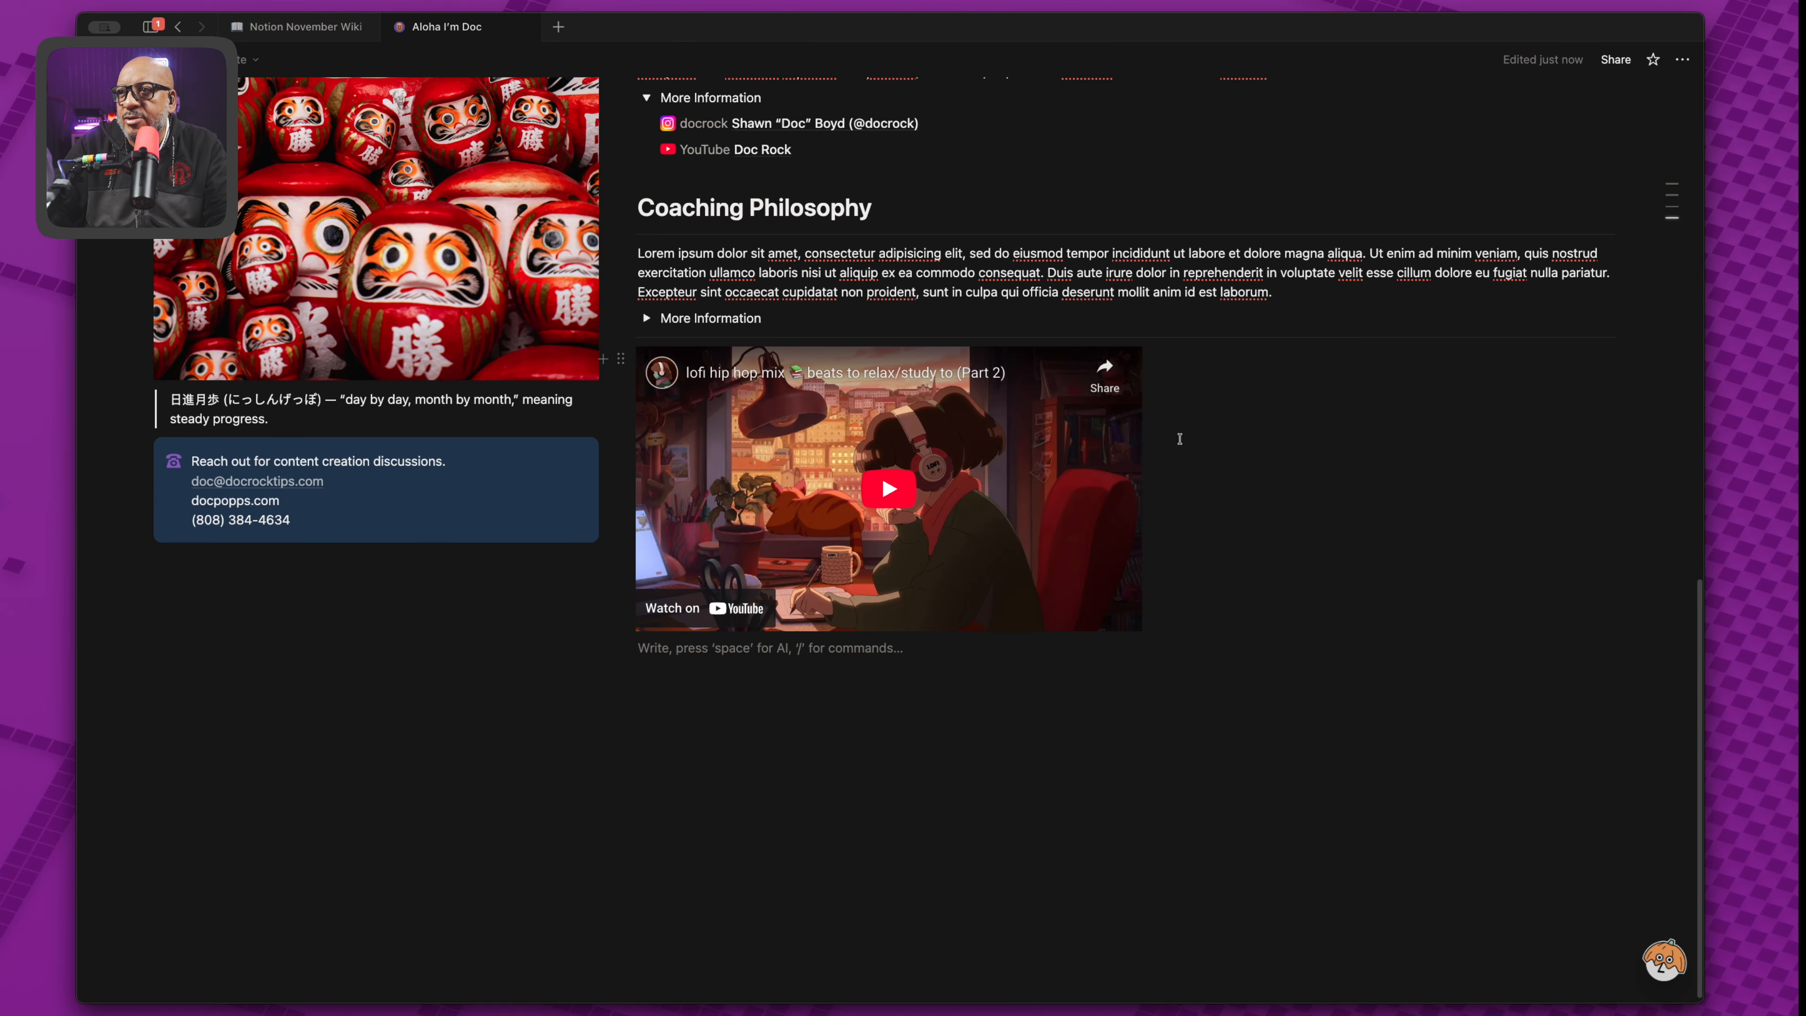
Add an empty block below the video, then remove it again.
click(1245, 360)
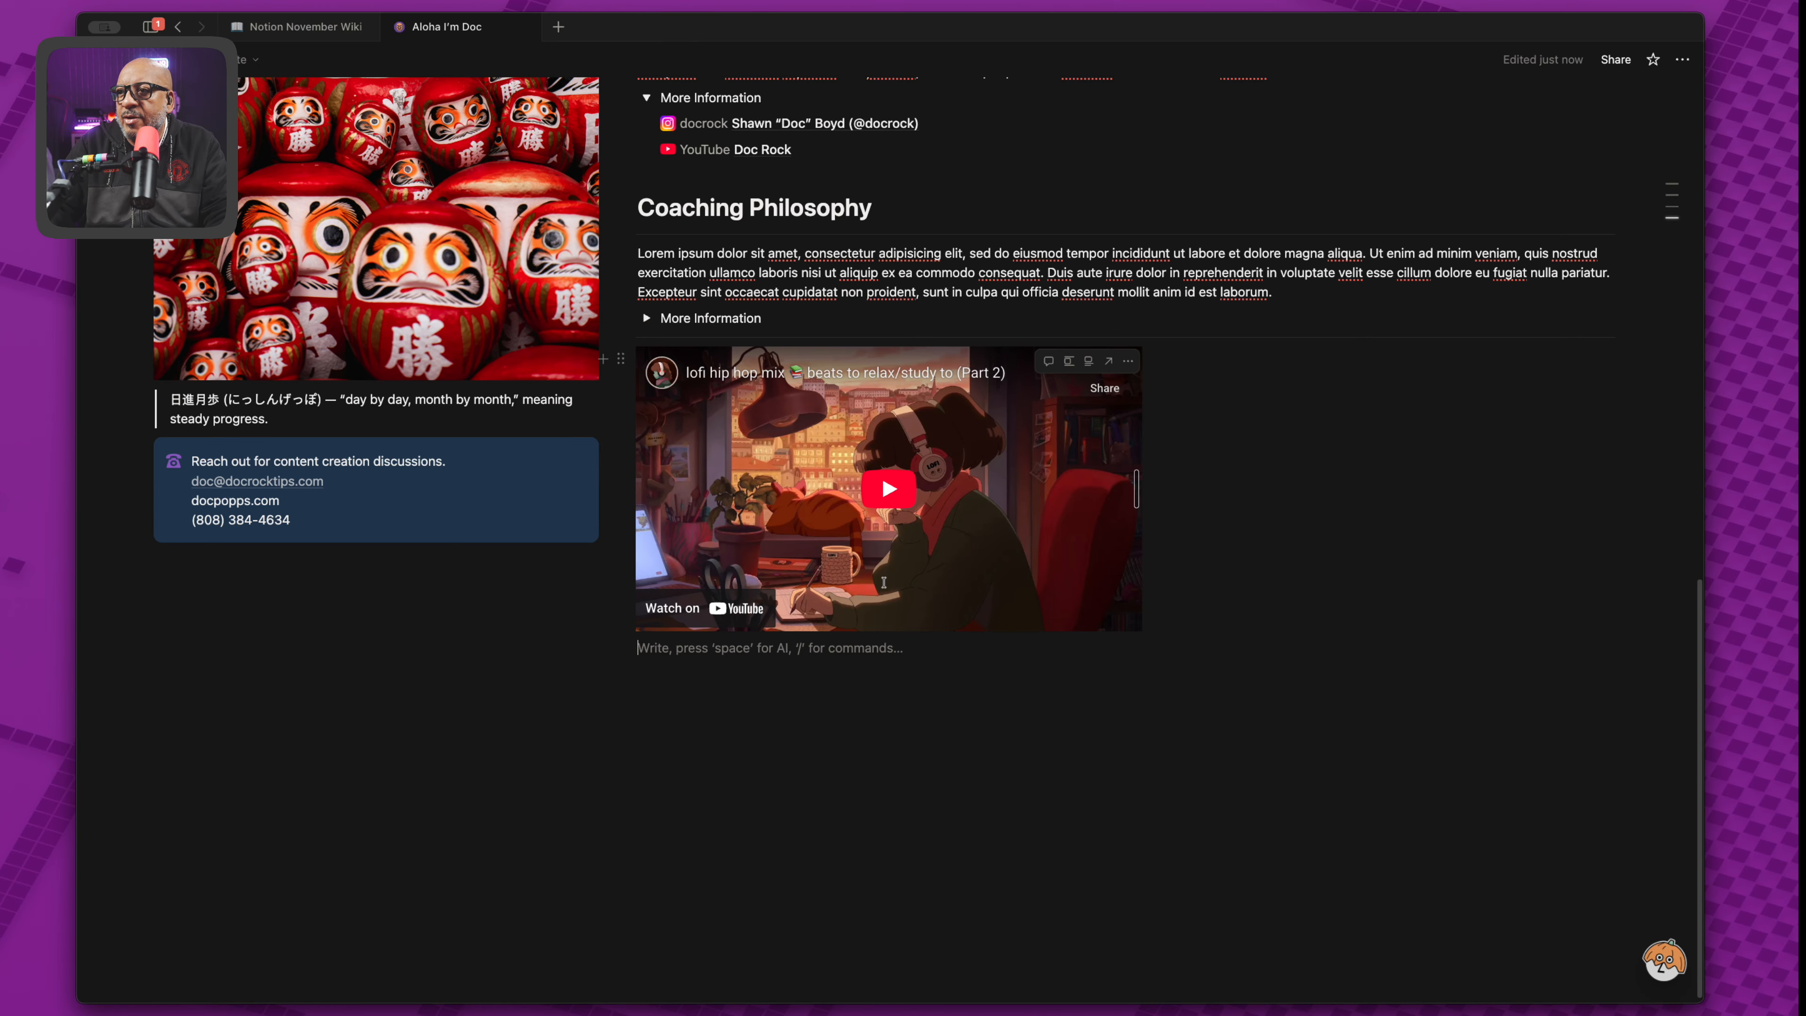
key(Return)
key(BackSpace)
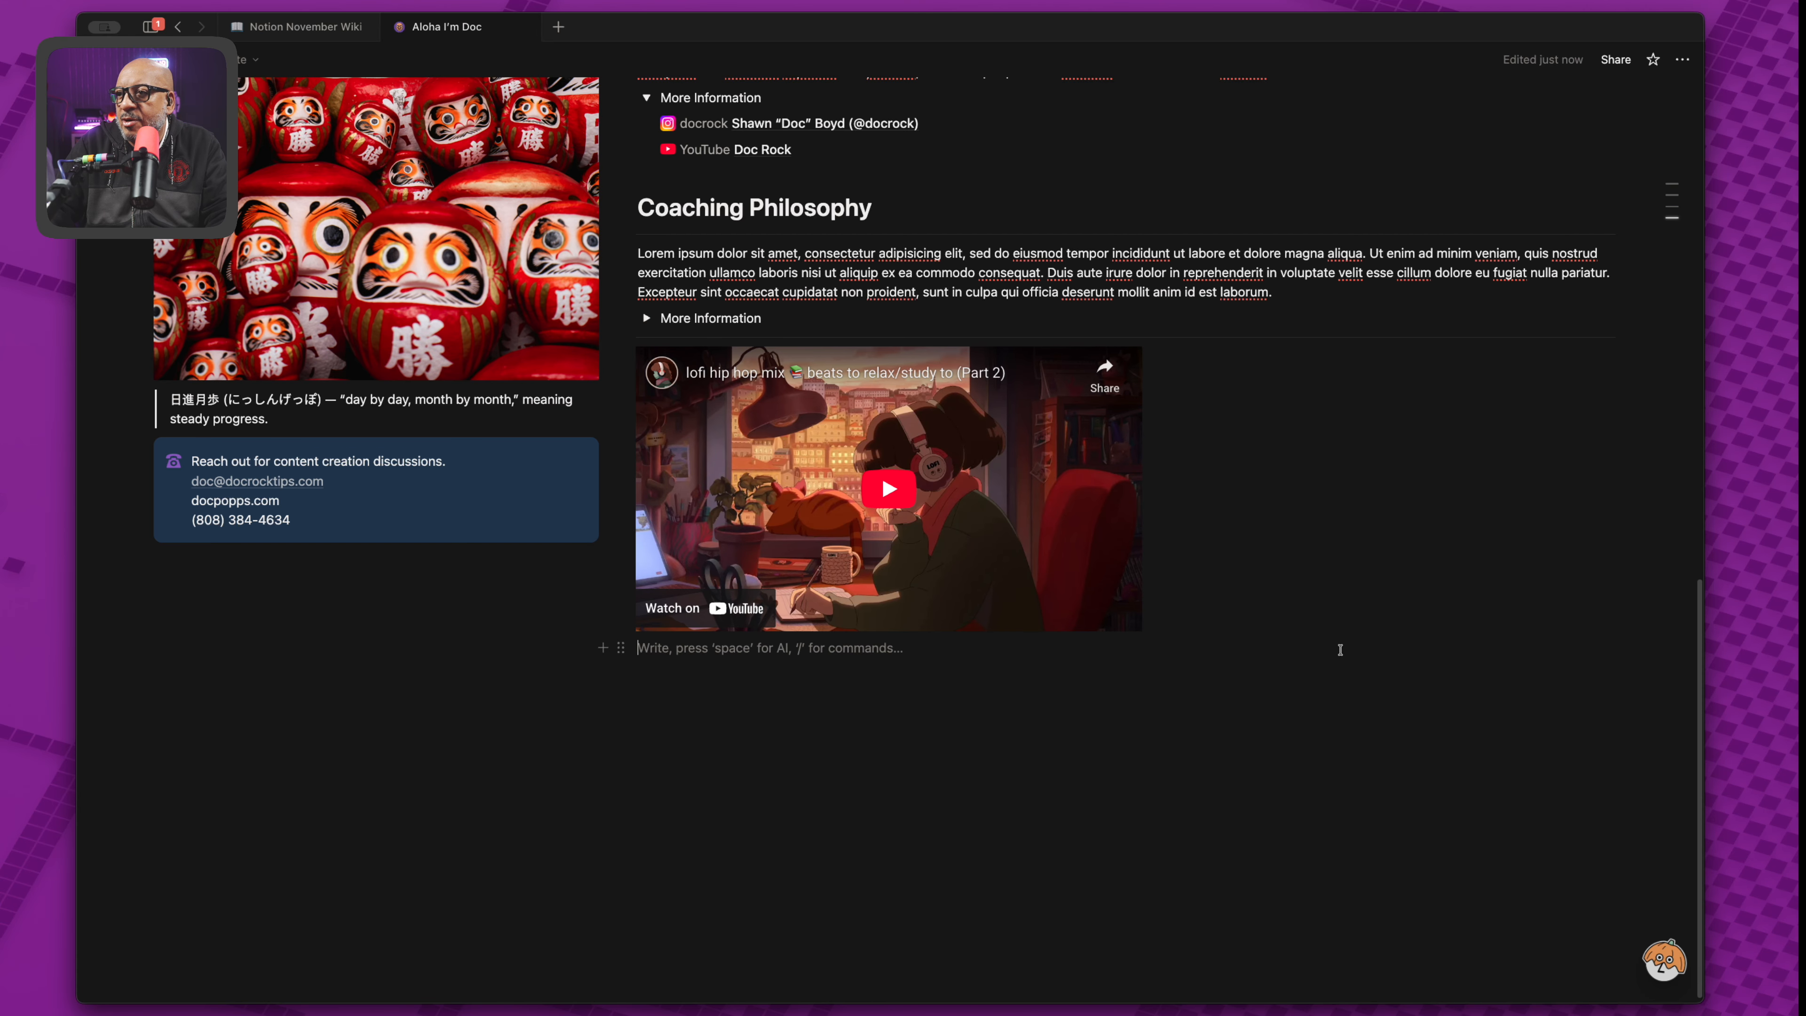